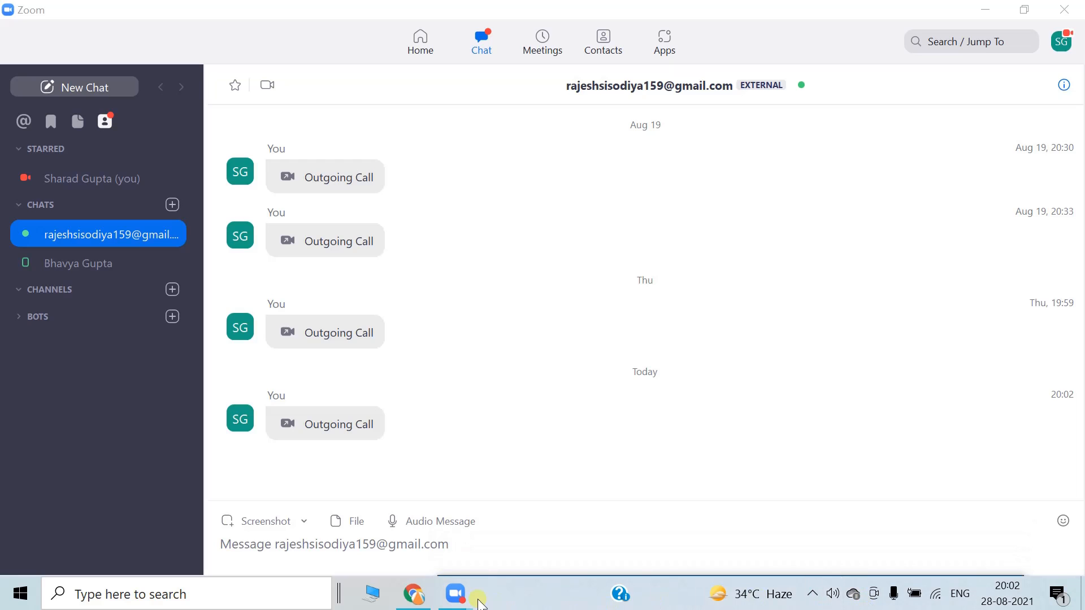
Switch to the Cell_Referencing_28082021 spreadsheet in Chrome, admit the waiting Zoom participant, and bring the first sheet tabs into reach.
{"action": "left_click", "coordinate": [412, 602]}
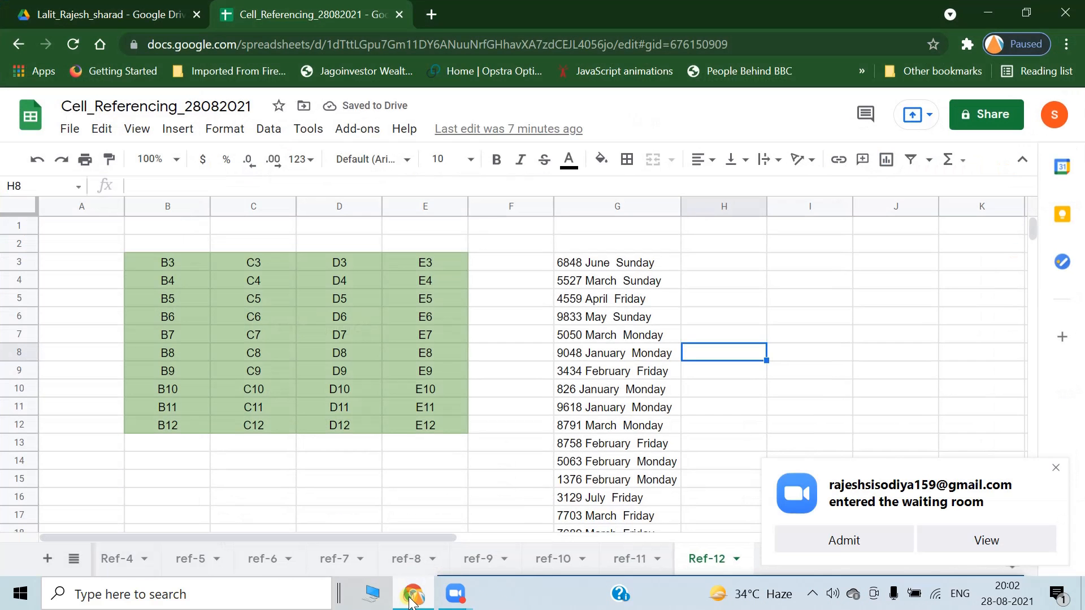
{"action": "left_click", "coordinate": [832, 542]}
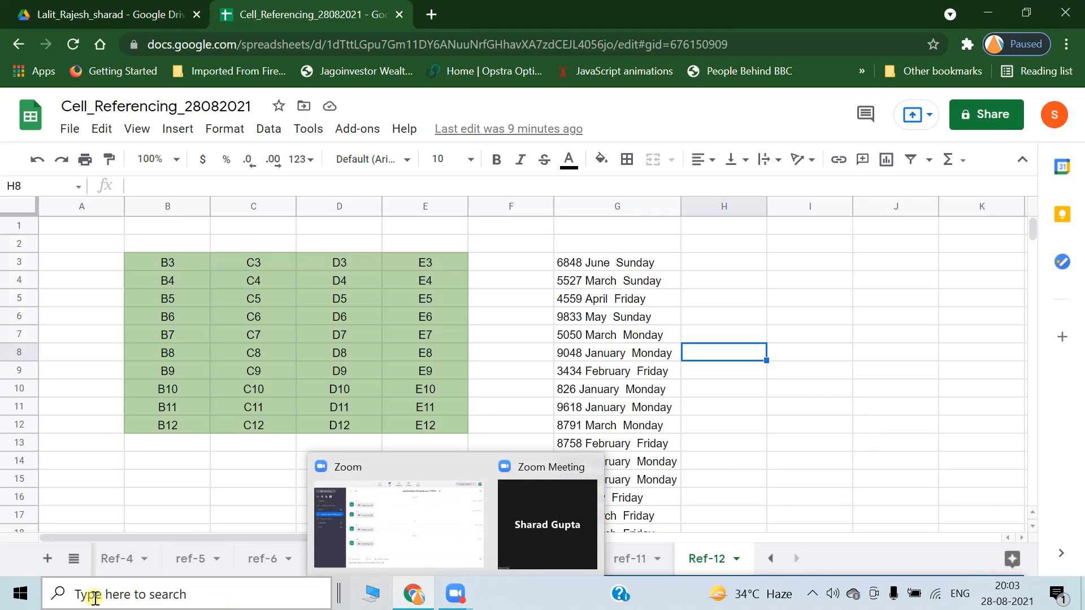
{"action": "left_click", "coordinate": [770, 559]}
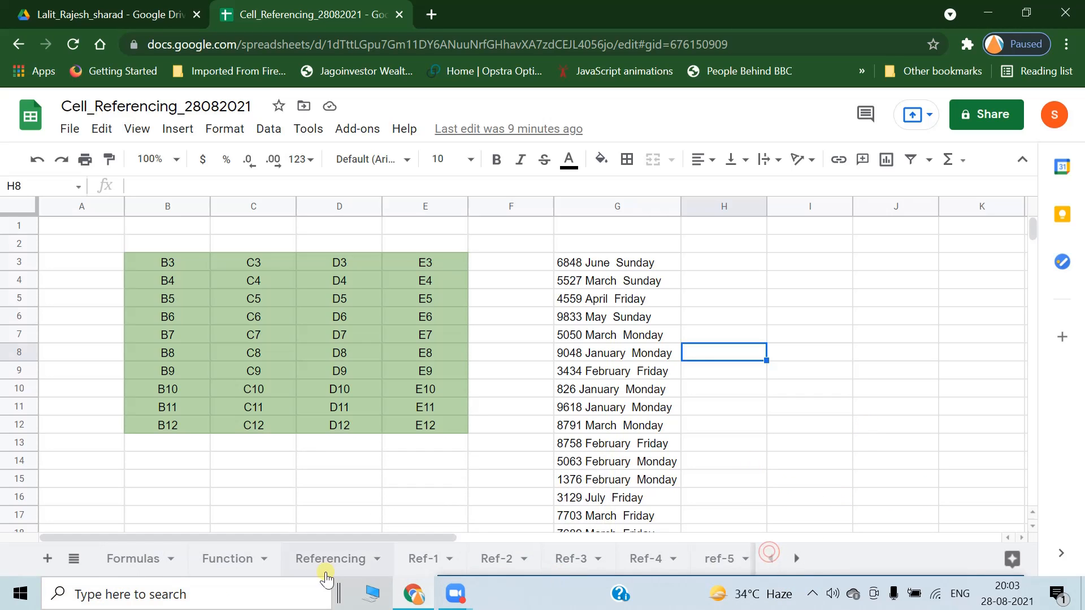
Switch to the Zoom meeting and share only the Cell_Referencing_28082021 browser window.
{"action": "mouse_move", "coordinate": [454, 599]}
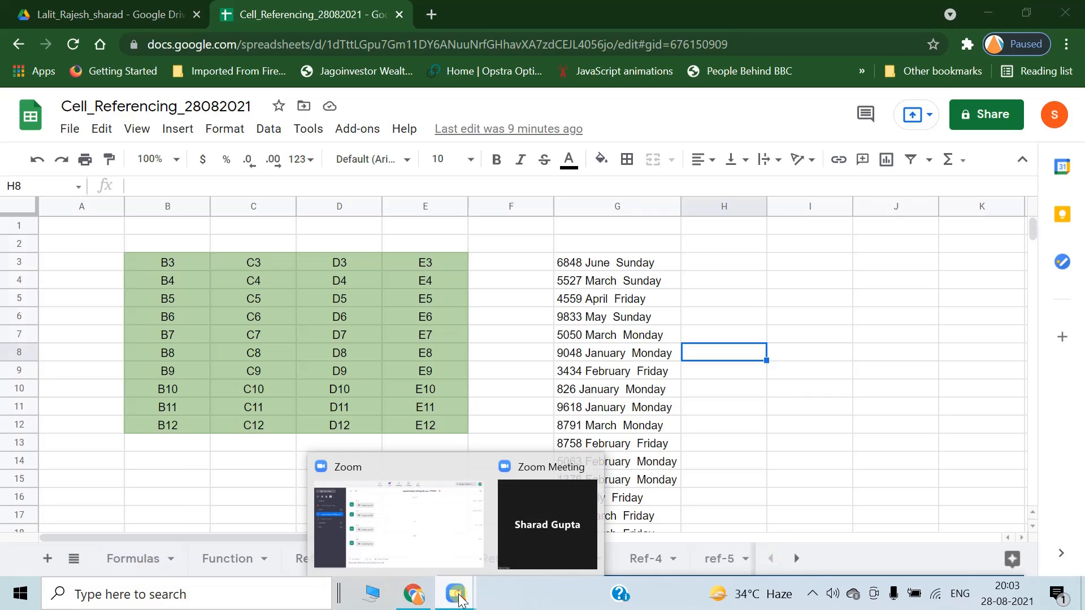
{"action": "left_click", "coordinate": [529, 551]}
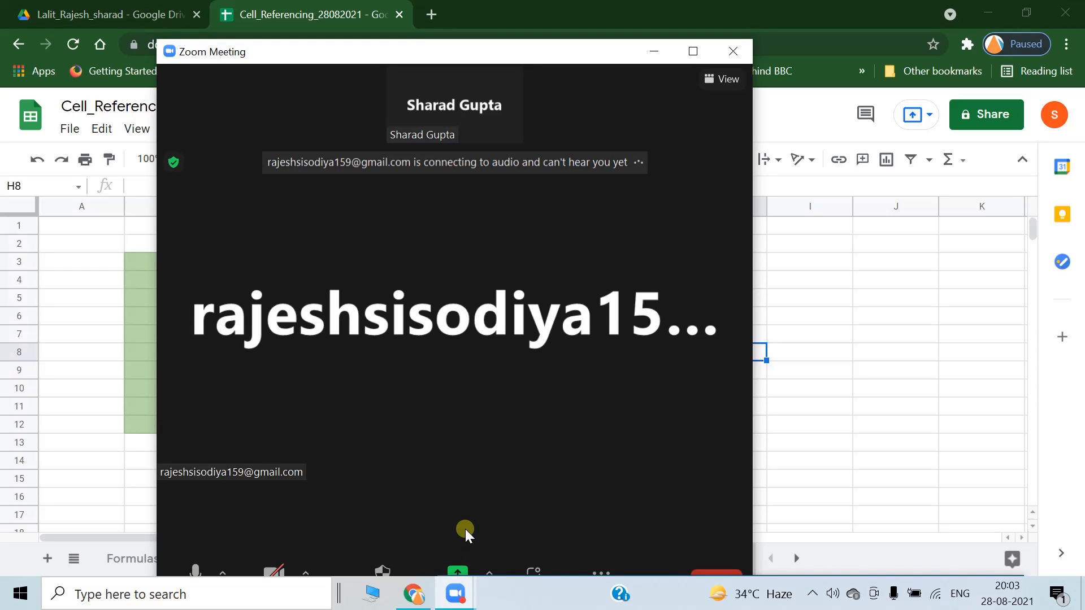
{"action": "left_click", "coordinate": [721, 81]}
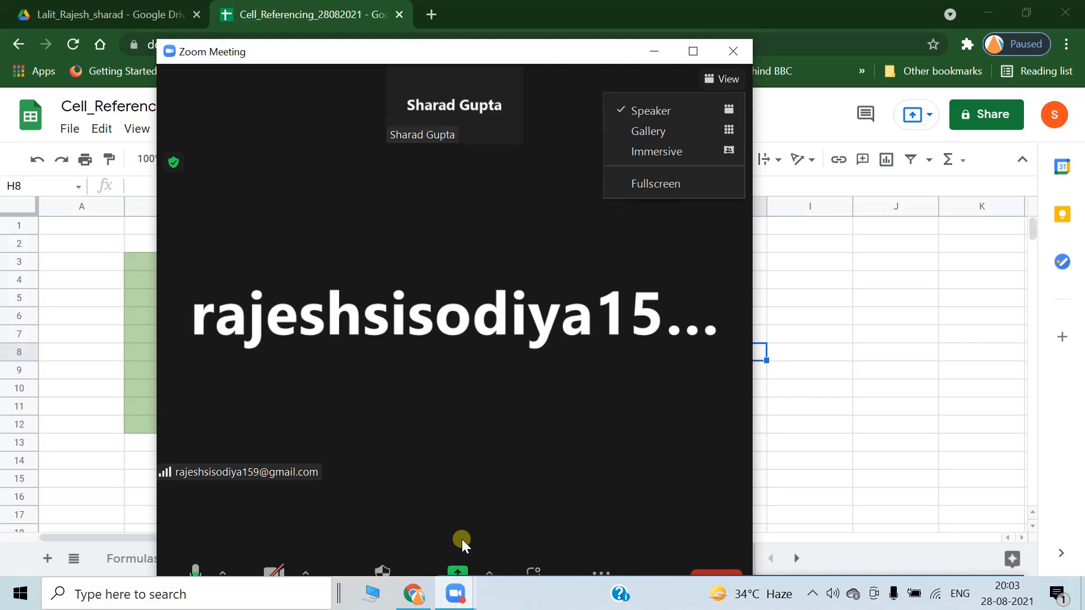
{"action": "left_click", "coordinate": [458, 573]}
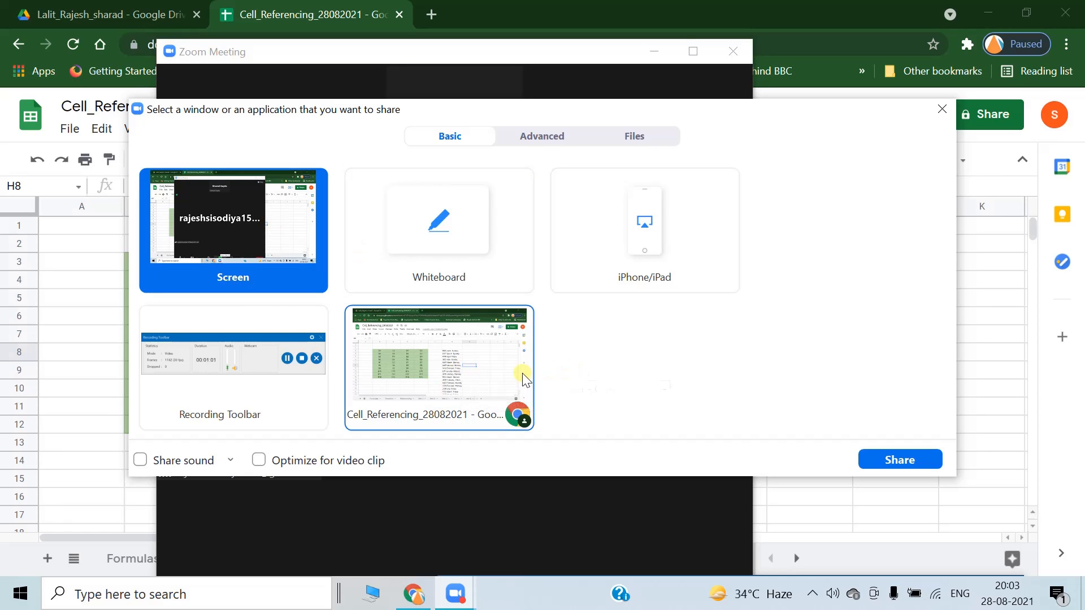
{"action": "left_click", "coordinate": [502, 376]}
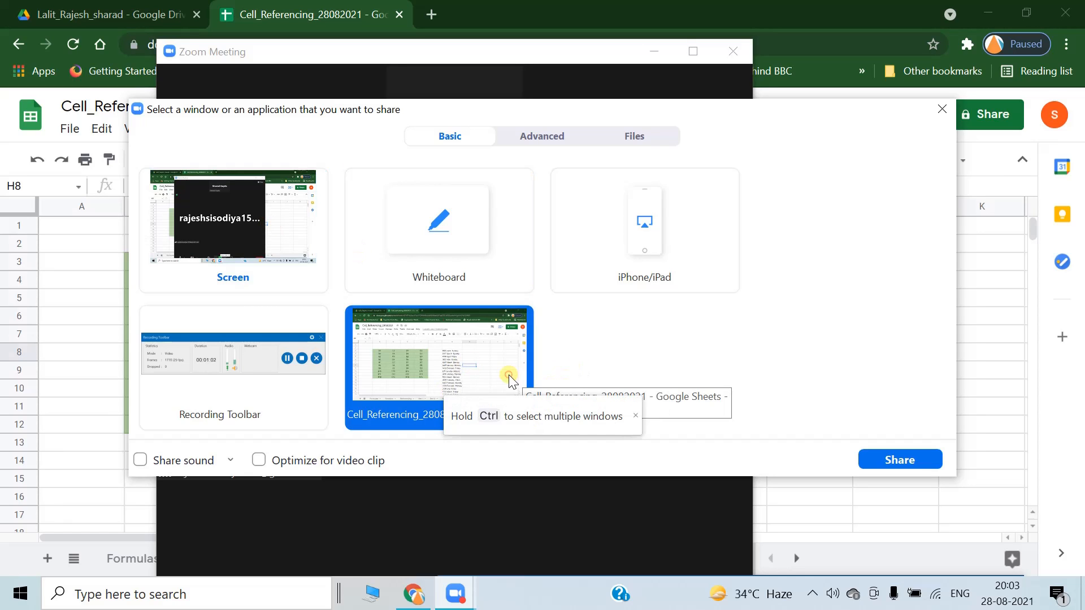
{"action": "left_click", "coordinate": [914, 462]}
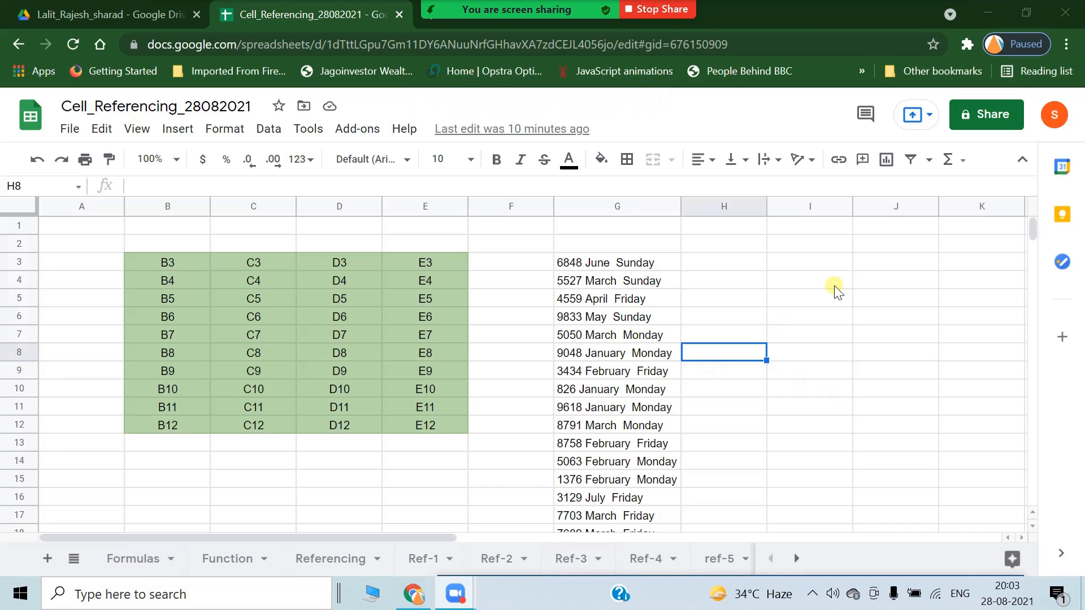
Stop sharing the browser window and share the entire screen in the Zoom meeting instead.
{"action": "left_click", "coordinate": [859, 266]}
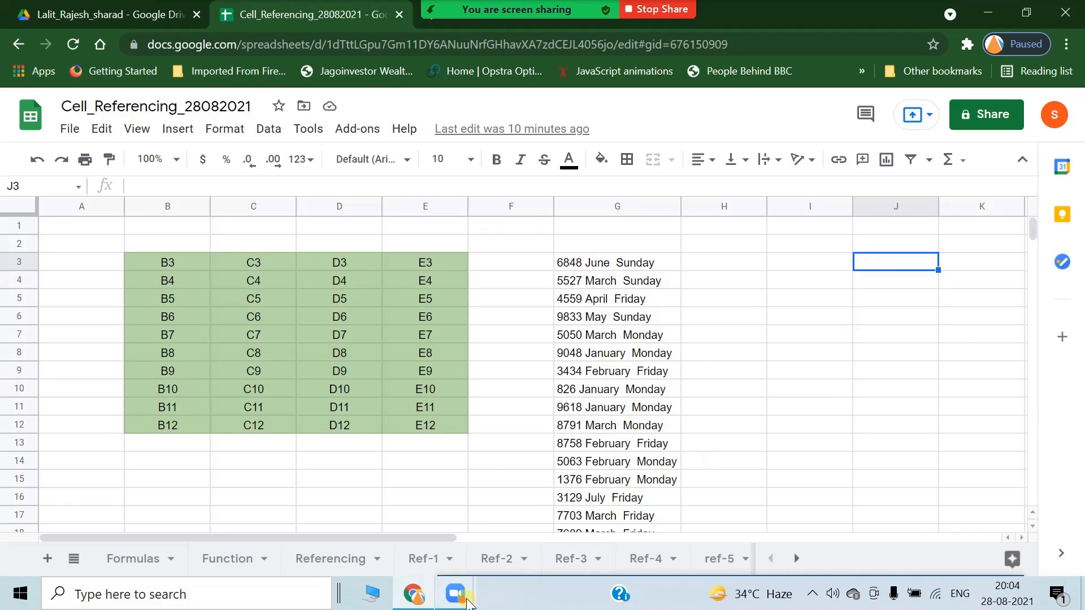
{"action": "mouse_move", "coordinate": [456, 593]}
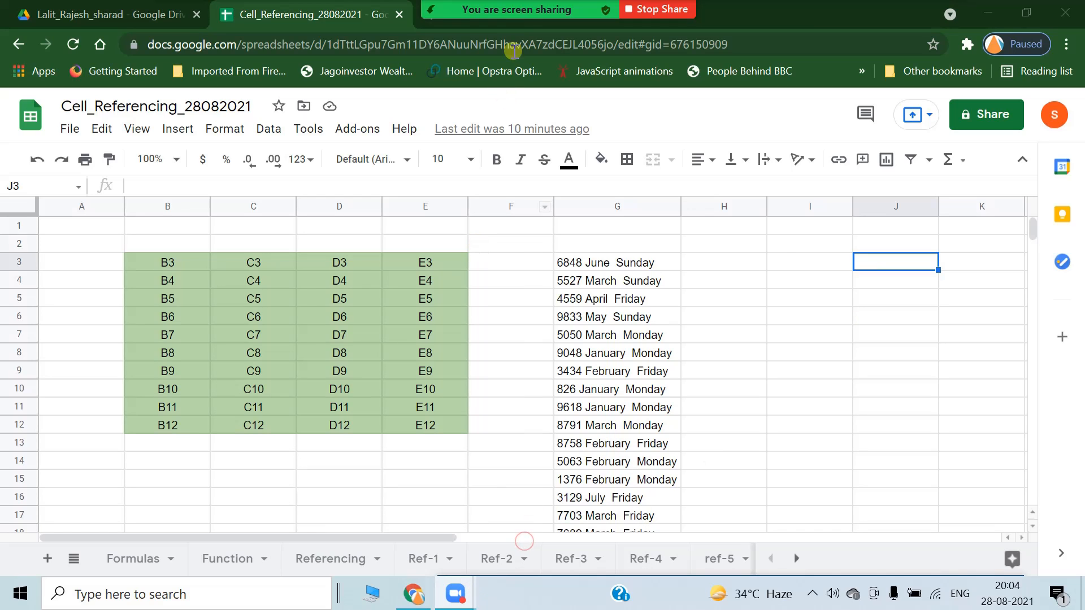
{"action": "mouse_move", "coordinate": [520, 52]}
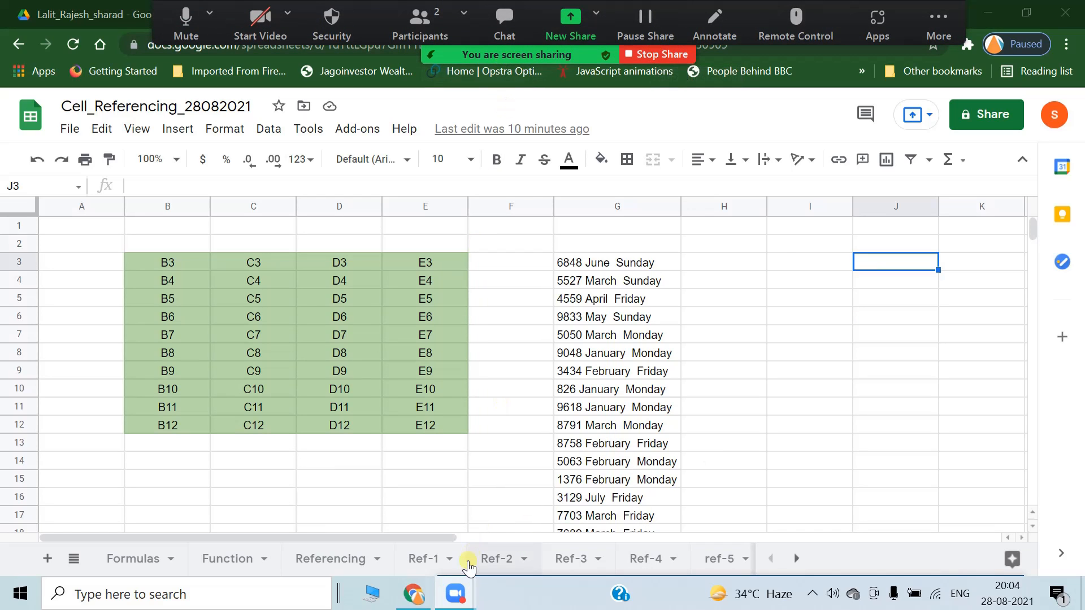
{"action": "left_click", "coordinate": [541, 551]}
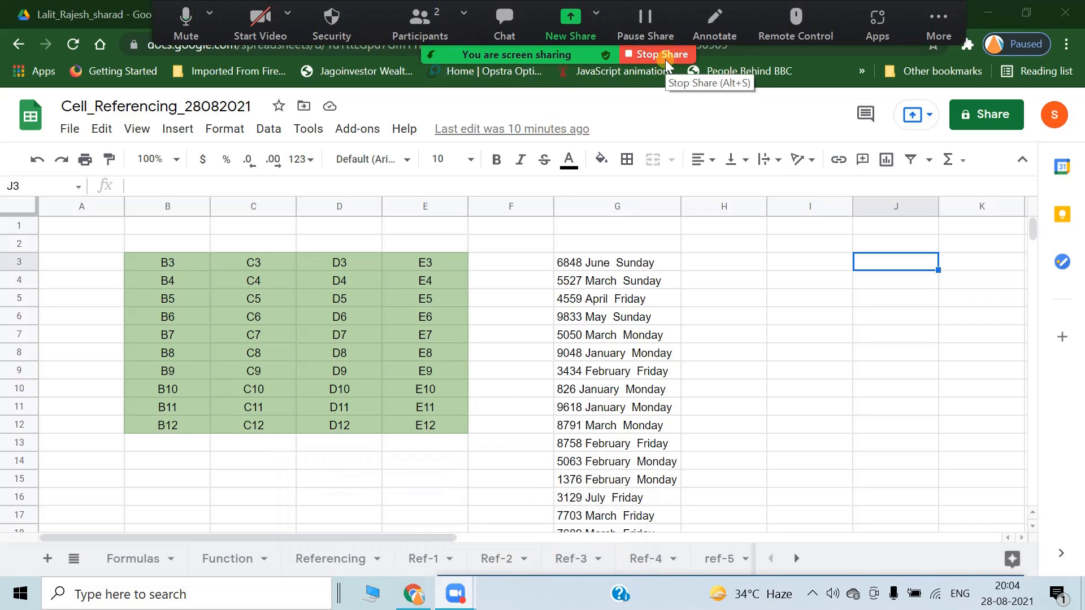
{"action": "left_click", "coordinate": [666, 57]}
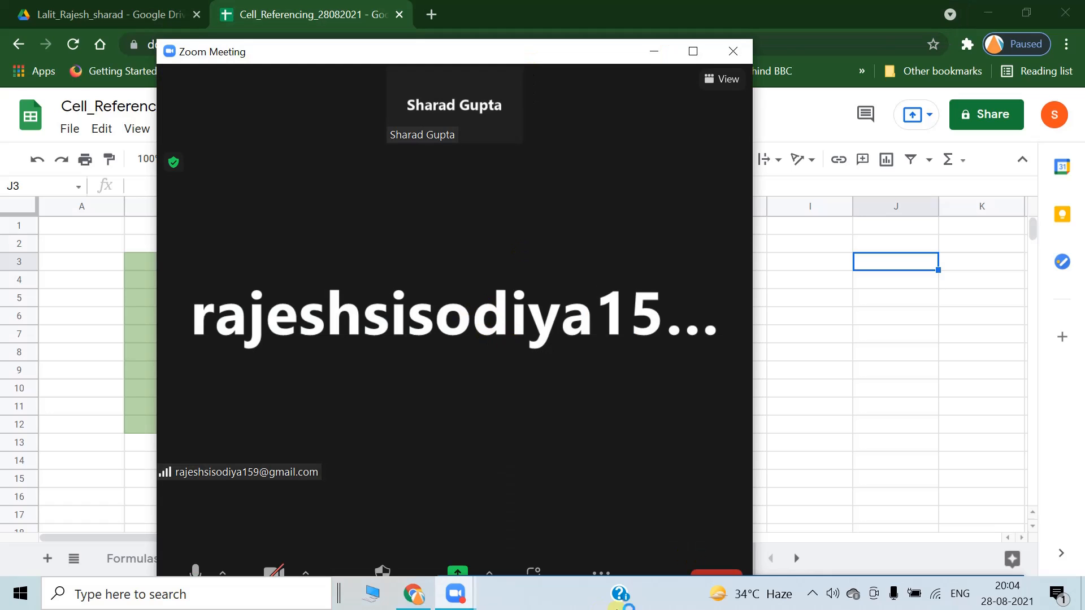
{"action": "left_click", "coordinate": [457, 571]}
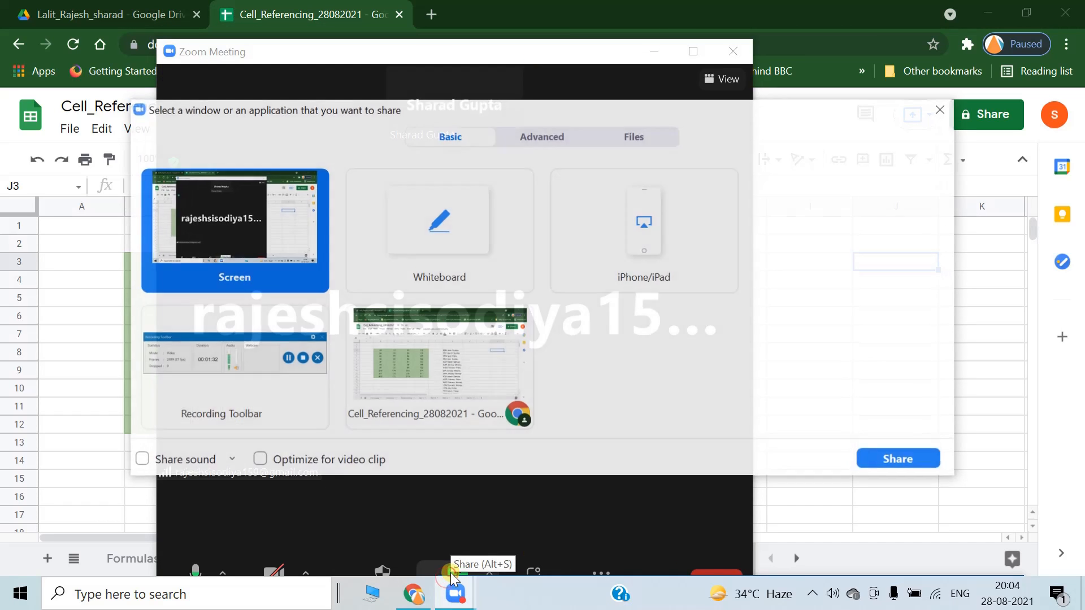
{"action": "left_click", "coordinate": [904, 460]}
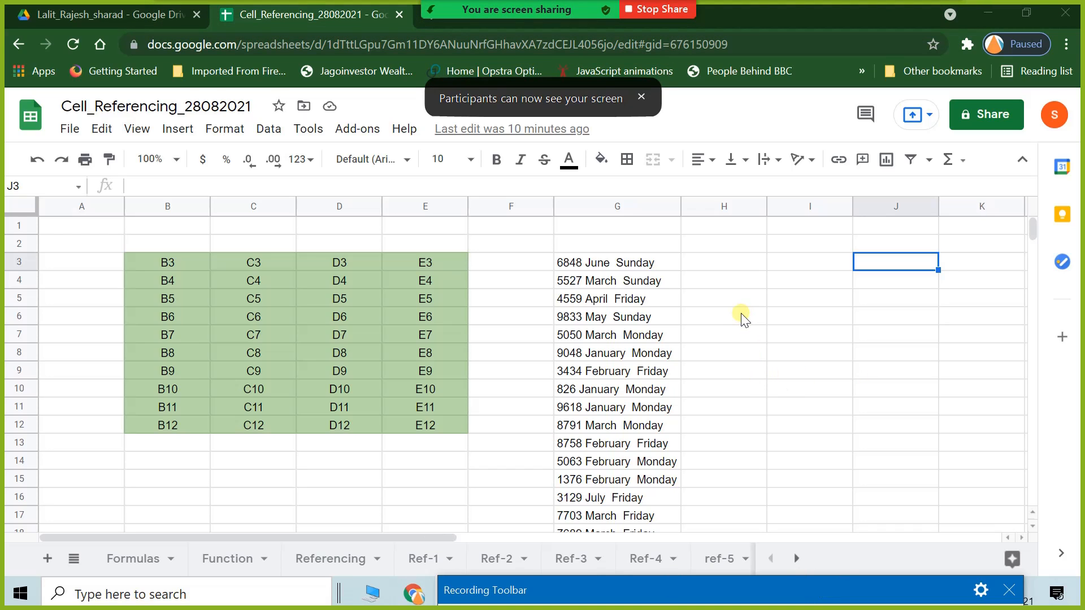
Move the Recording Toolbar down and aside to uncover the taskbar icons.
{"action": "left_click", "coordinate": [728, 303]}
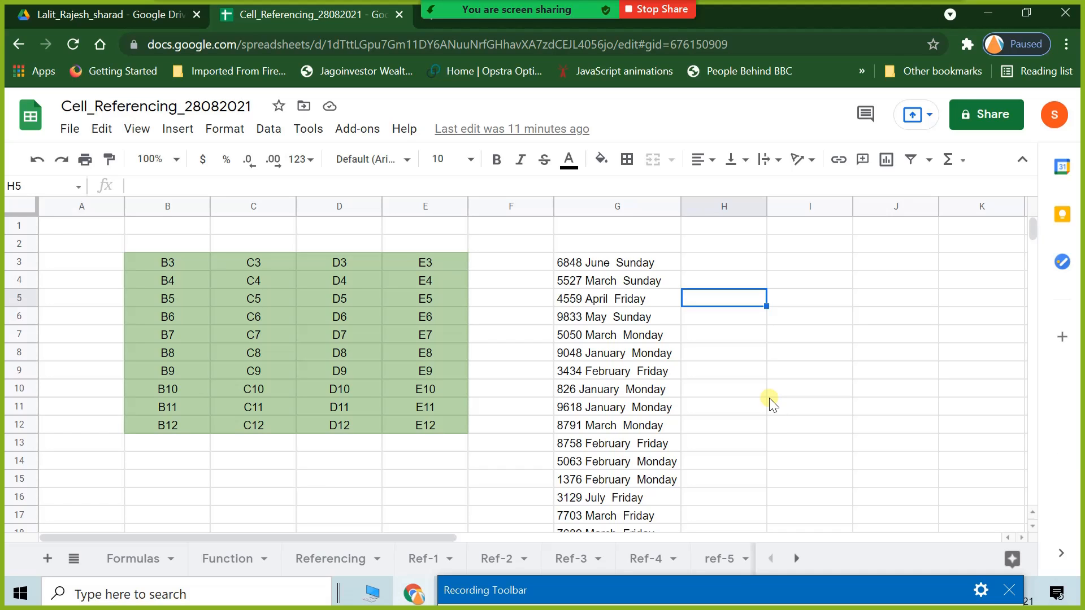
{"action": "left_click_drag", "start_coordinate": [778, 590], "coordinate": [850, 601]}
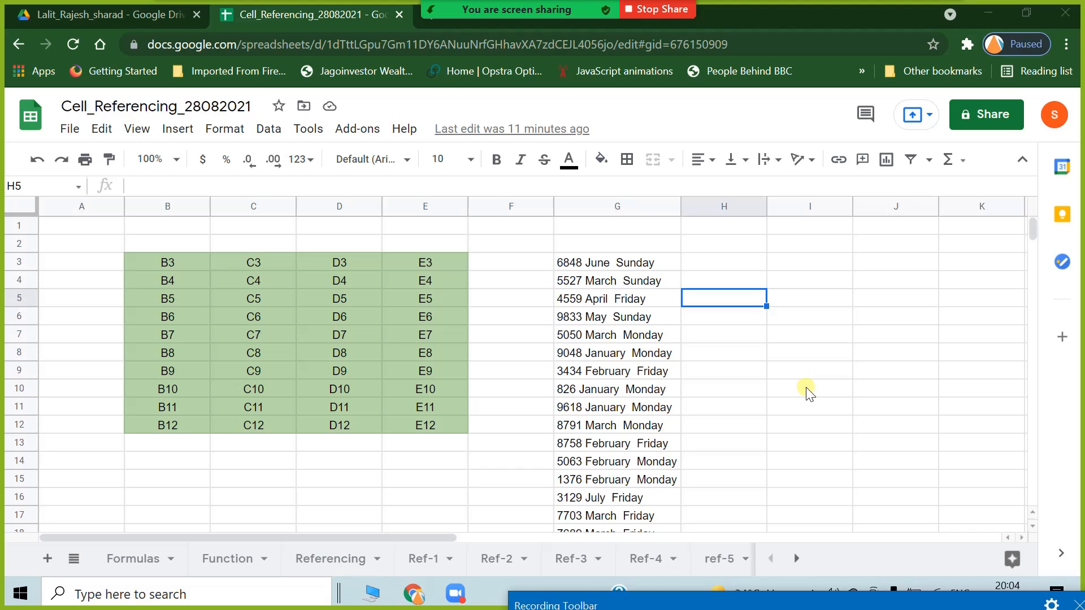
{"action": "left_click", "coordinate": [865, 404]}
Open the Formulas sheet and examine the Salary, Salary PY, Difference and % Increase columns of the salary table.
{"action": "left_click", "coordinate": [126, 560]}
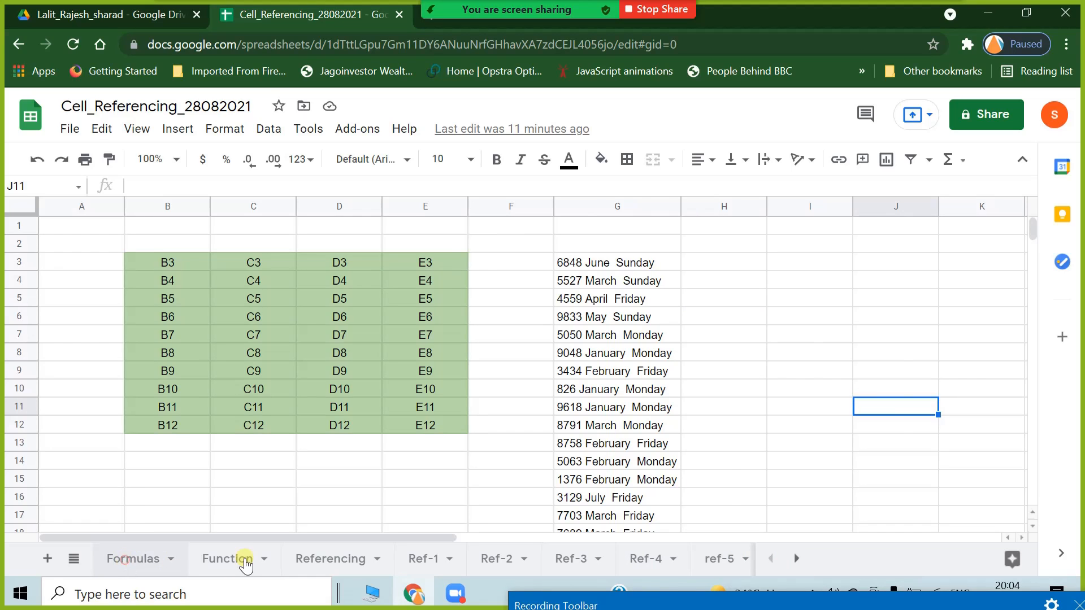
{"action": "left_click", "coordinate": [208, 464]}
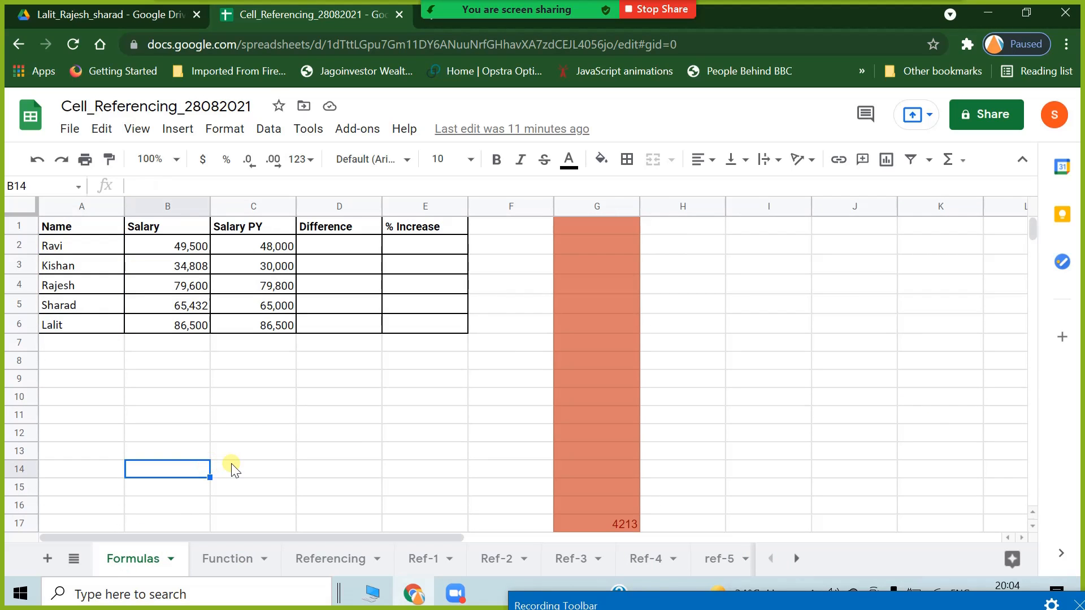
{"action": "scroll", "coordinate": [368, 430], "scroll_direction": "down", "scroll_amount": 5}
{"action": "scroll", "coordinate": [379, 440], "scroll_direction": "up", "scroll_amount": 5}
{"action": "left_click", "coordinate": [146, 247]}
{"action": "left_click", "coordinate": [248, 245]}
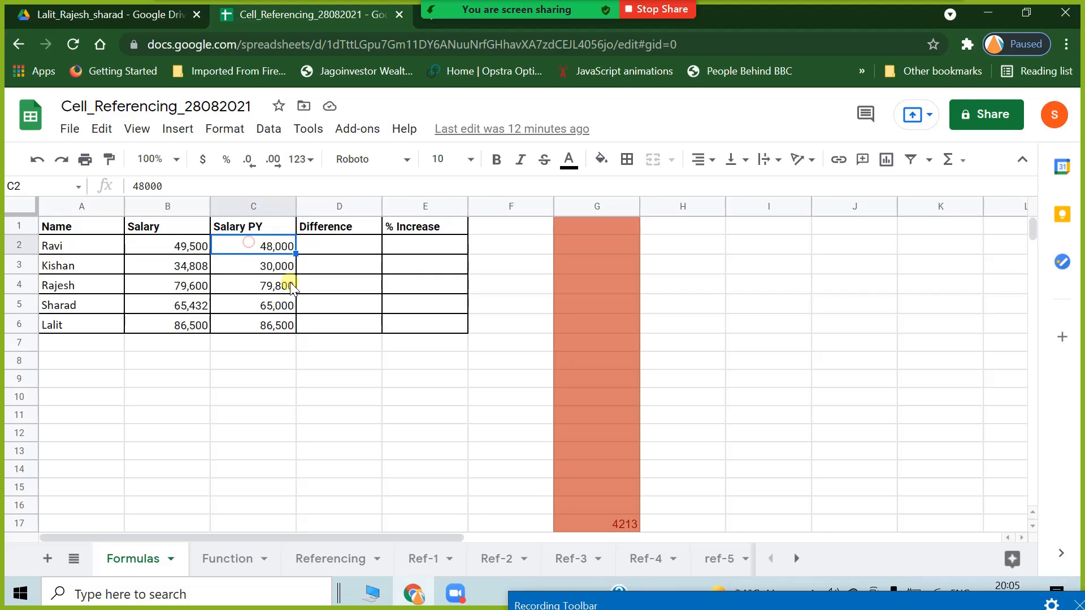
{"action": "left_click", "coordinate": [346, 245]}
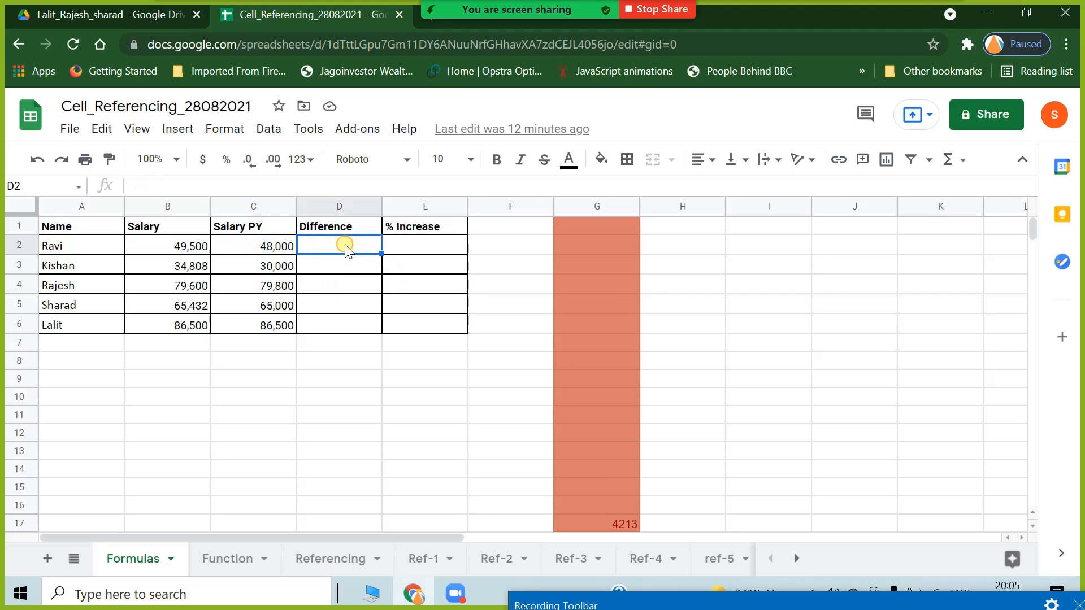
{"action": "left_click", "coordinate": [443, 256]}
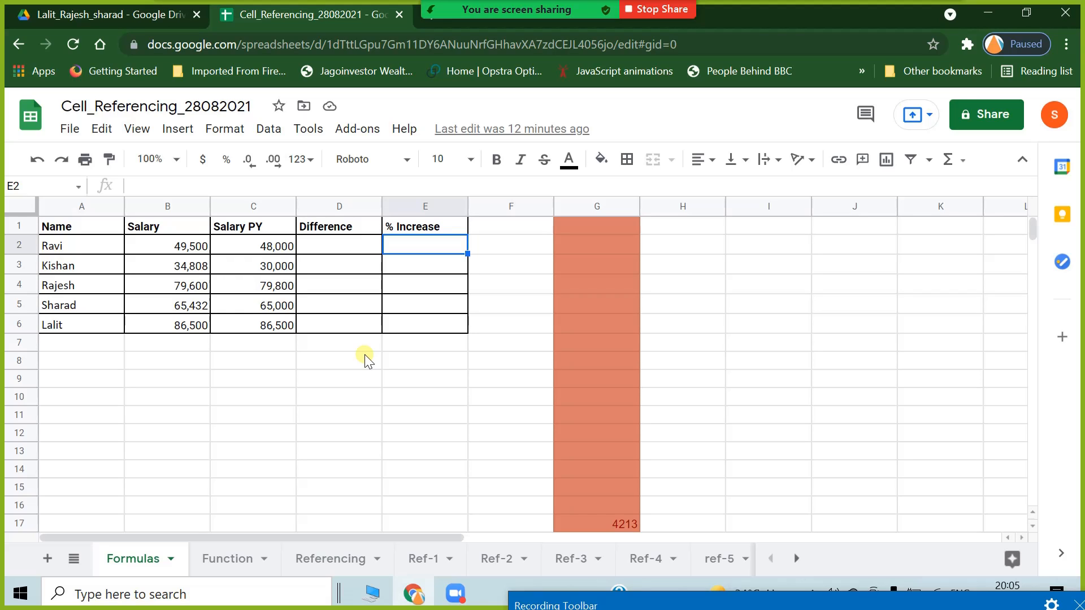
{"action": "left_click", "coordinate": [121, 343]}
Open the custom number format settings for the Salary and Salary PY values in B2:C6.
{"action": "left_click", "coordinate": [162, 246]}
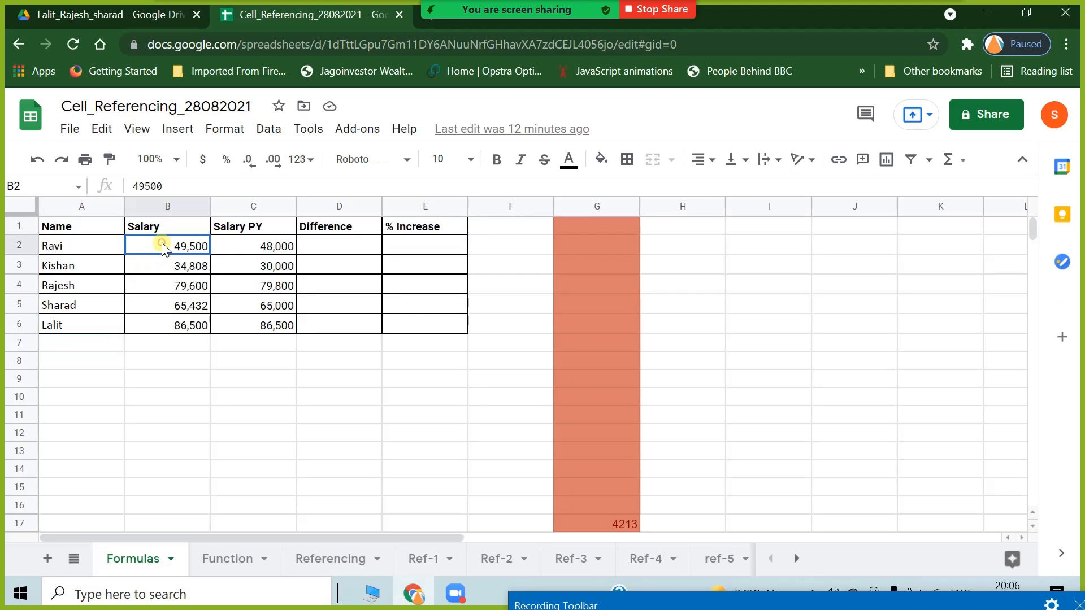
{"action": "left_click_drag", "start_coordinate": [162, 246], "coordinate": [272, 323]}
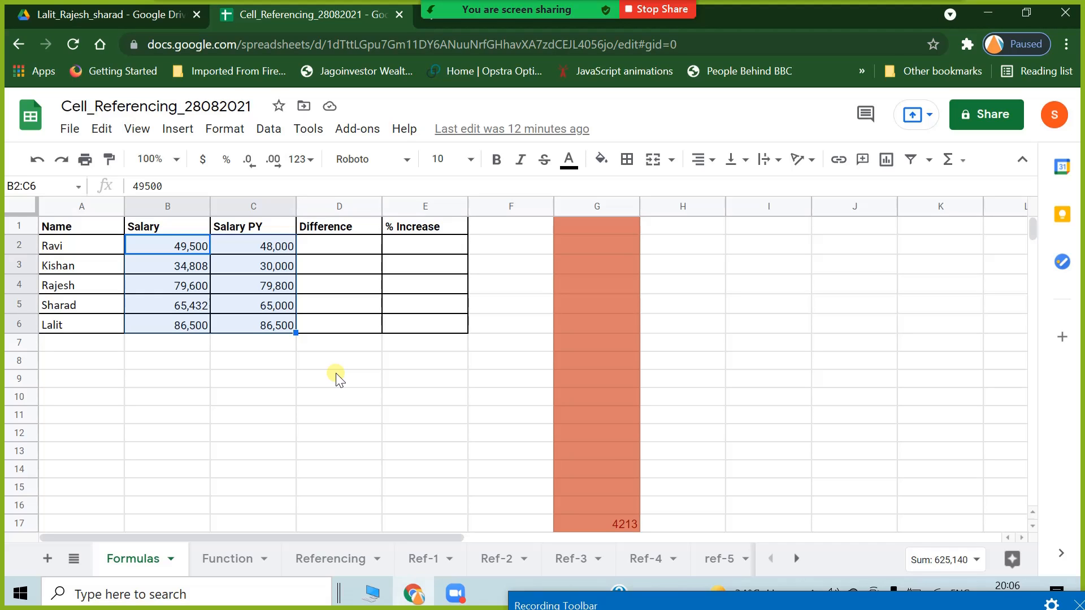
{"action": "left_click", "coordinate": [225, 129]}
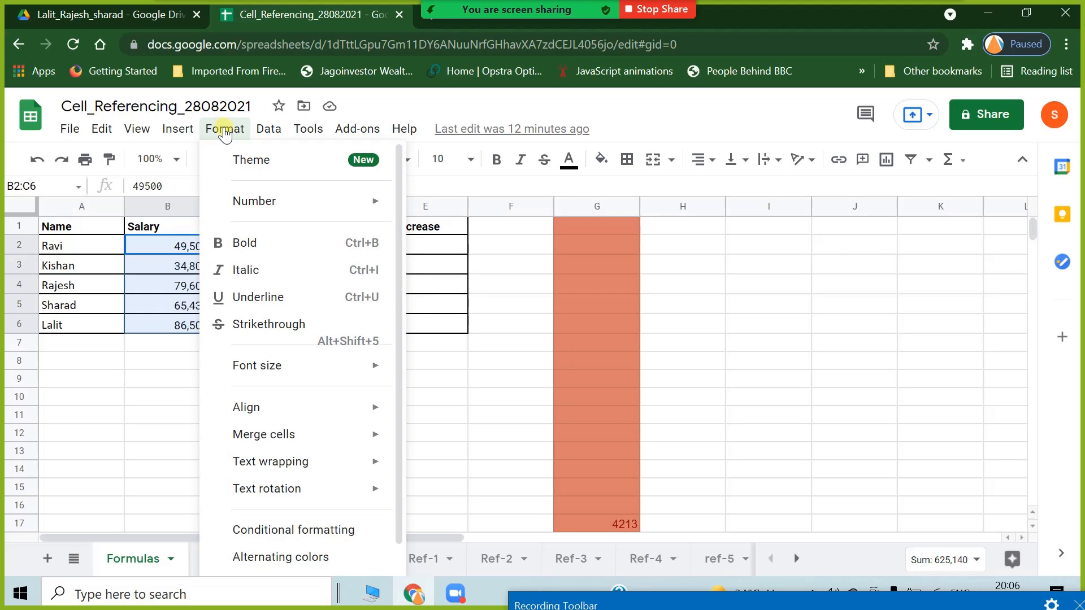
{"action": "mouse_move", "coordinate": [259, 207]}
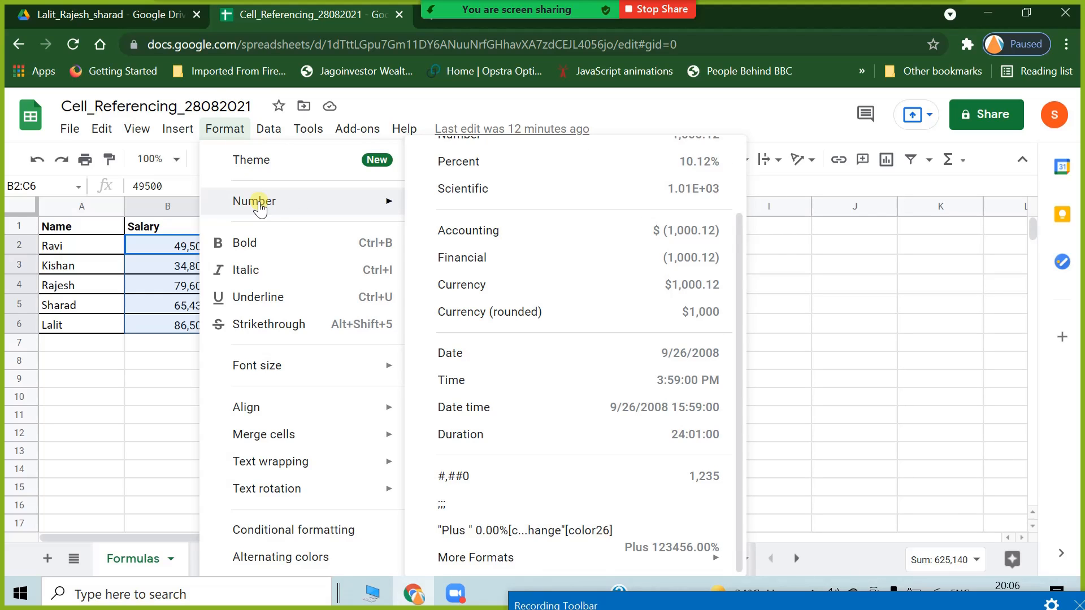
{"action": "scroll", "coordinate": [595, 432], "scroll_direction": "down", "scroll_amount": 3}
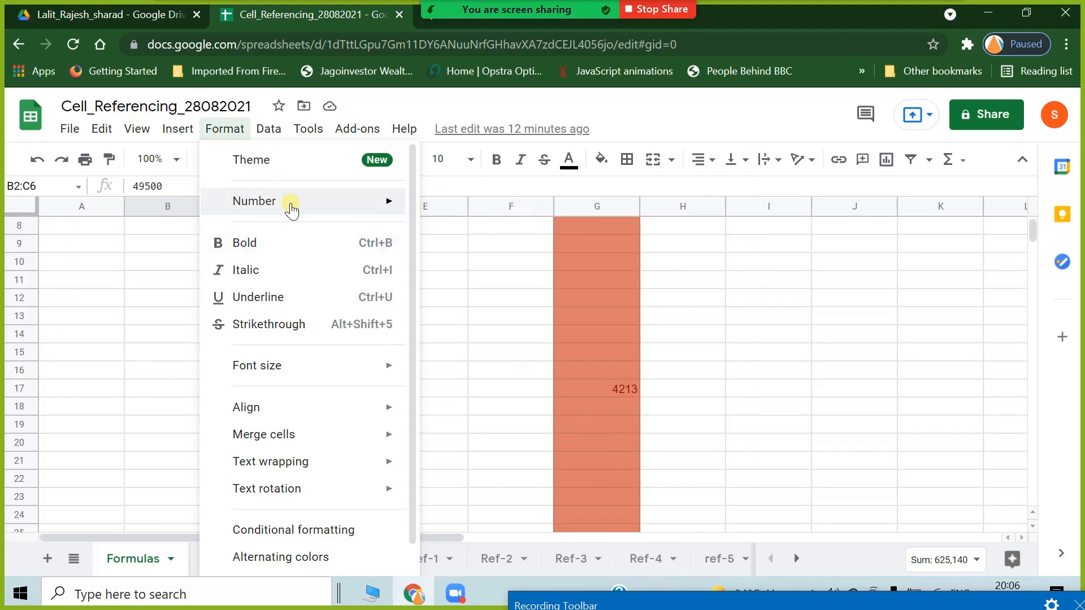
{"action": "mouse_move", "coordinate": [291, 210]}
{"action": "mouse_move", "coordinate": [691, 568]}
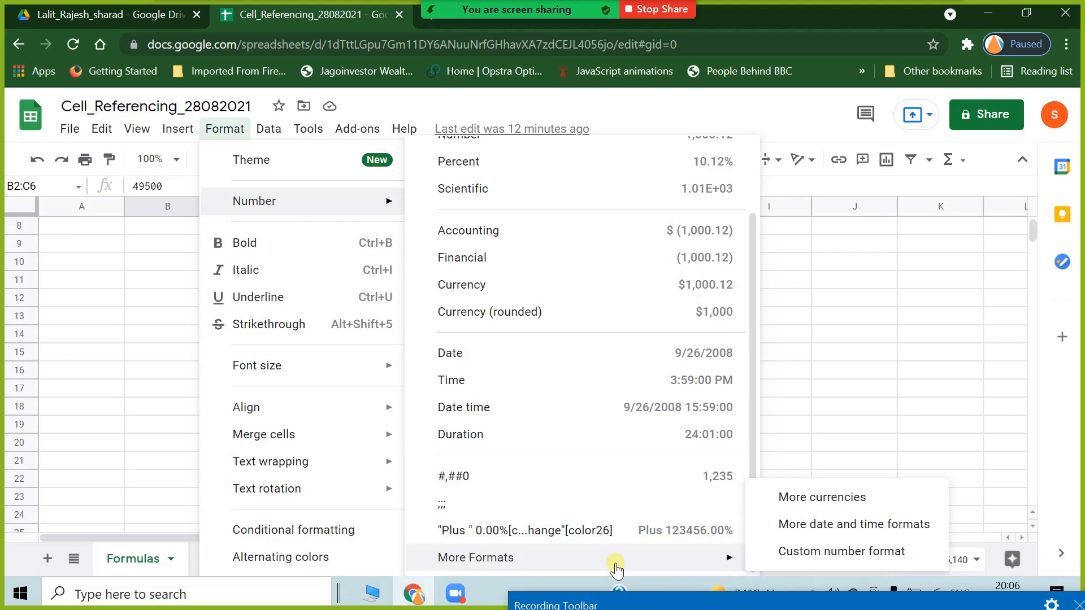
{"action": "left_click", "coordinate": [857, 553]}
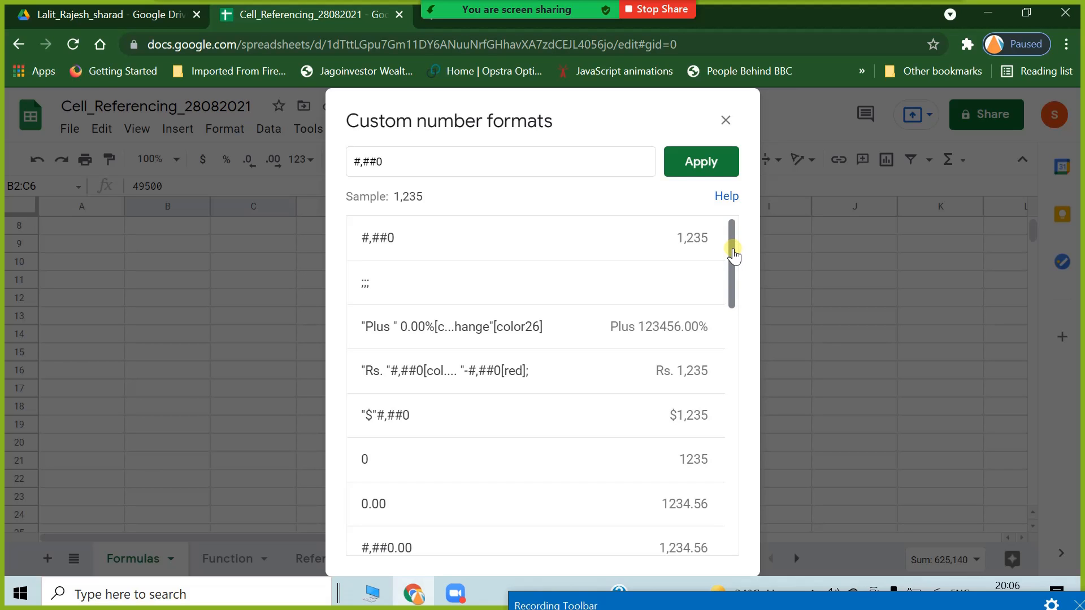
Apply the custom number format "INR " #,##0 to the selected salary values.
{"action": "left_click_drag", "start_coordinate": [733, 252], "coordinate": [742, 207]}
{"action": "left_click", "coordinate": [354, 165]}
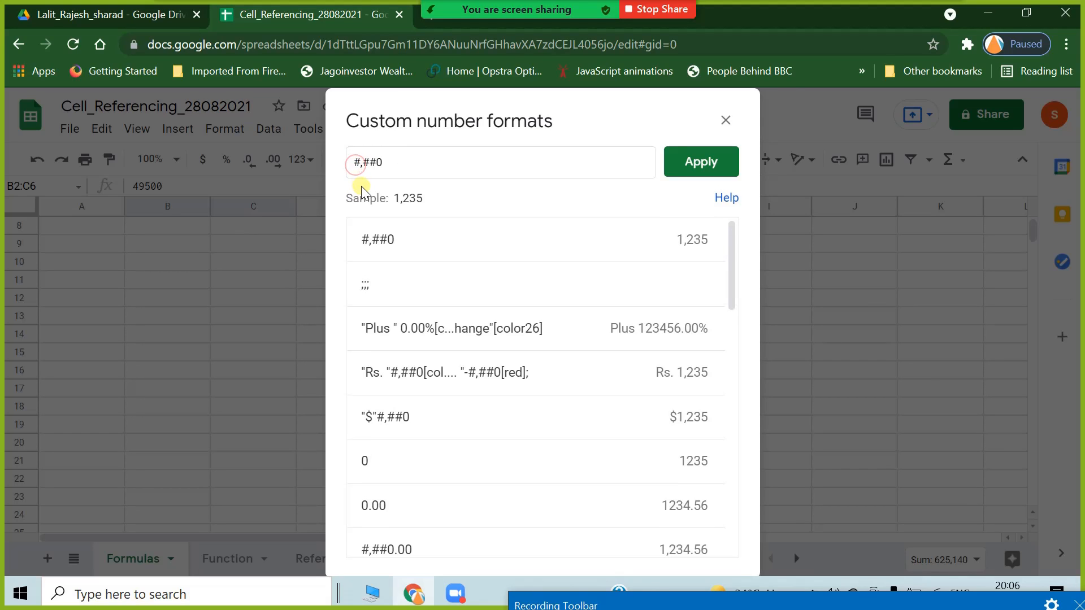
{"action": "type", "text": "\""}
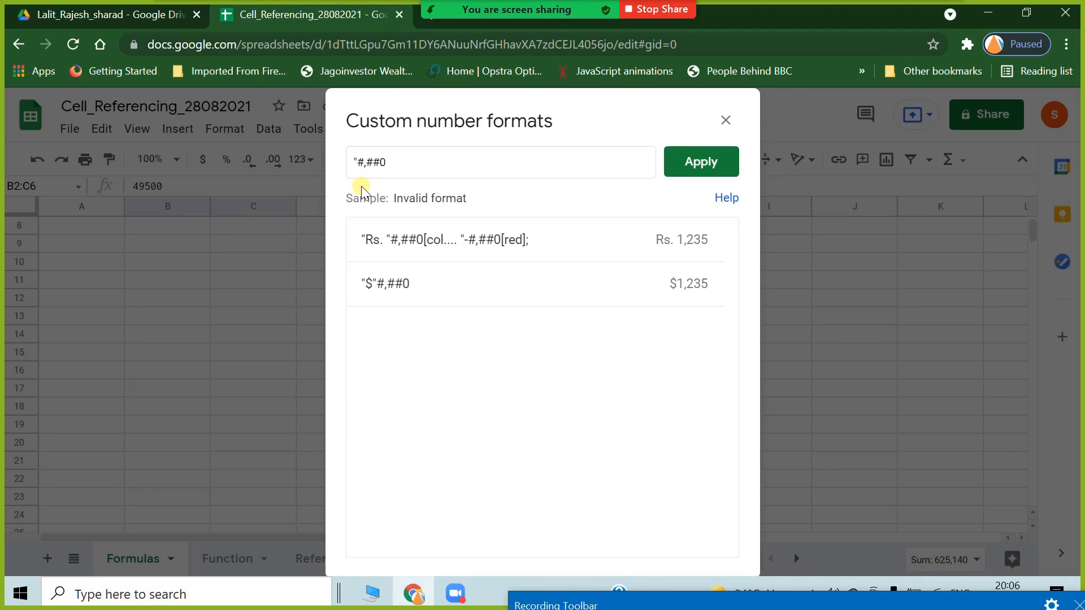
{"action": "type", "text": "INR "}
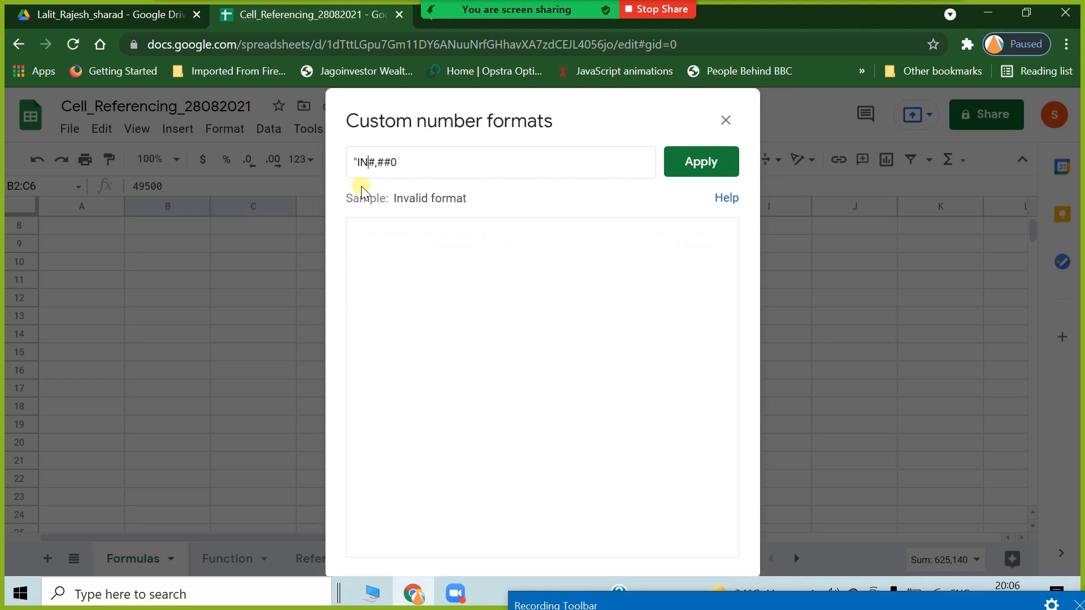
{"action": "type", "text": "\""}
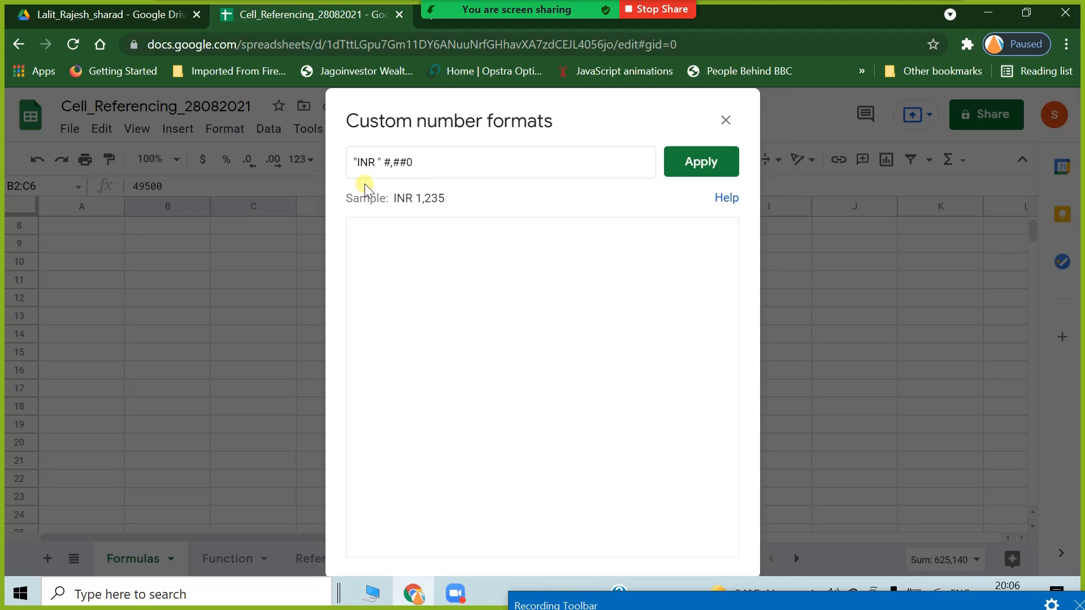
{"action": "left_click", "coordinate": [716, 165]}
{"action": "scroll", "coordinate": [305, 450], "scroll_direction": "up", "scroll_amount": 3}
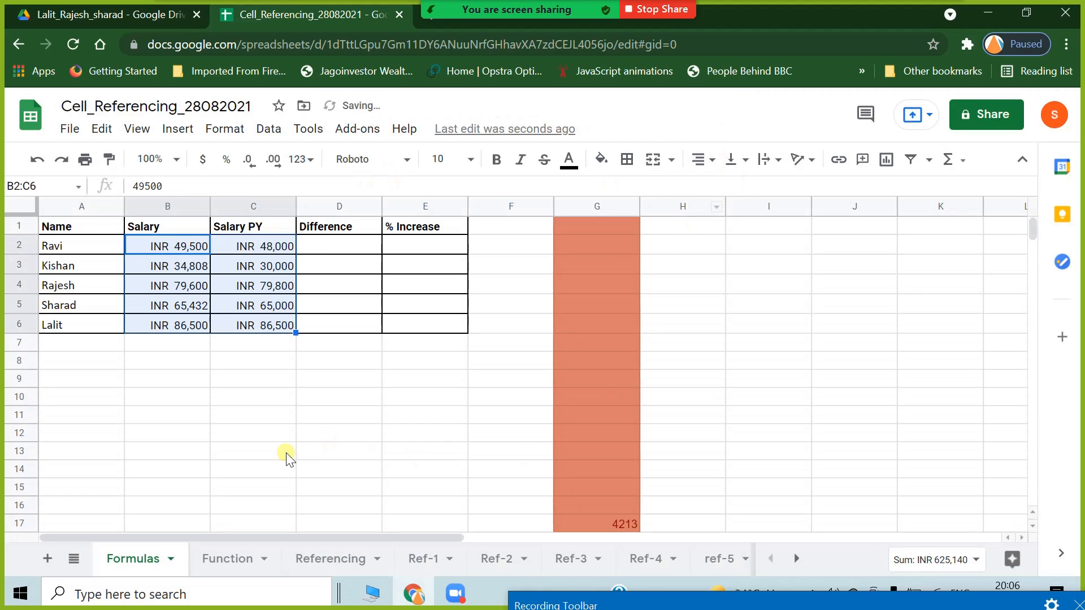
Examine the underlying values of the INR-formatted Salary and Salary PY cells.
{"action": "left_click", "coordinate": [174, 356]}
{"action": "left_click", "coordinate": [167, 245]}
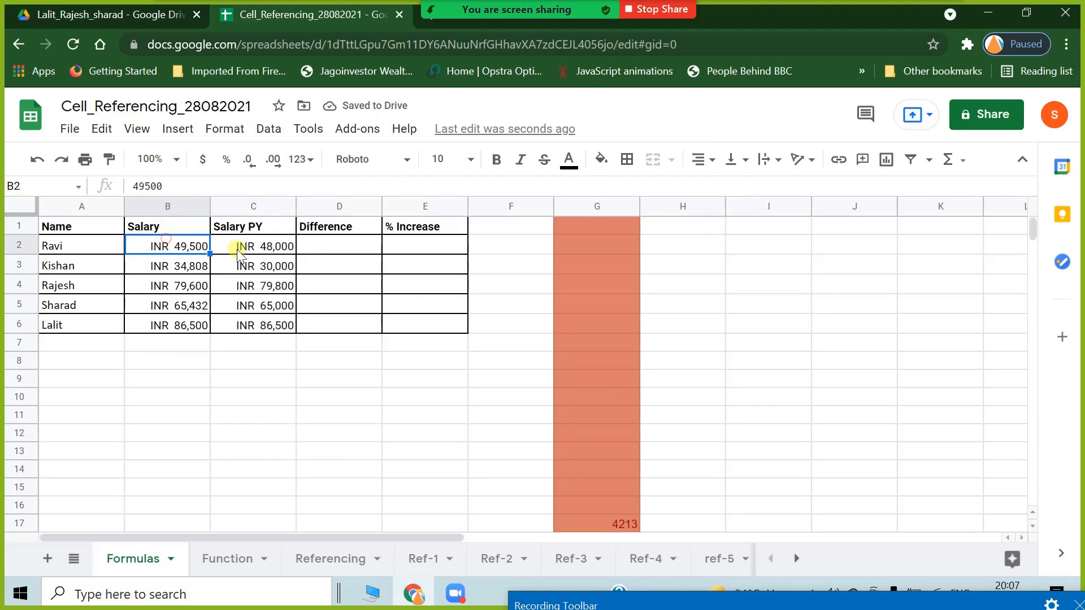
{"action": "left_click", "coordinate": [264, 318]}
{"action": "left_click", "coordinate": [143, 247]}
{"action": "left_click", "coordinate": [249, 249]}
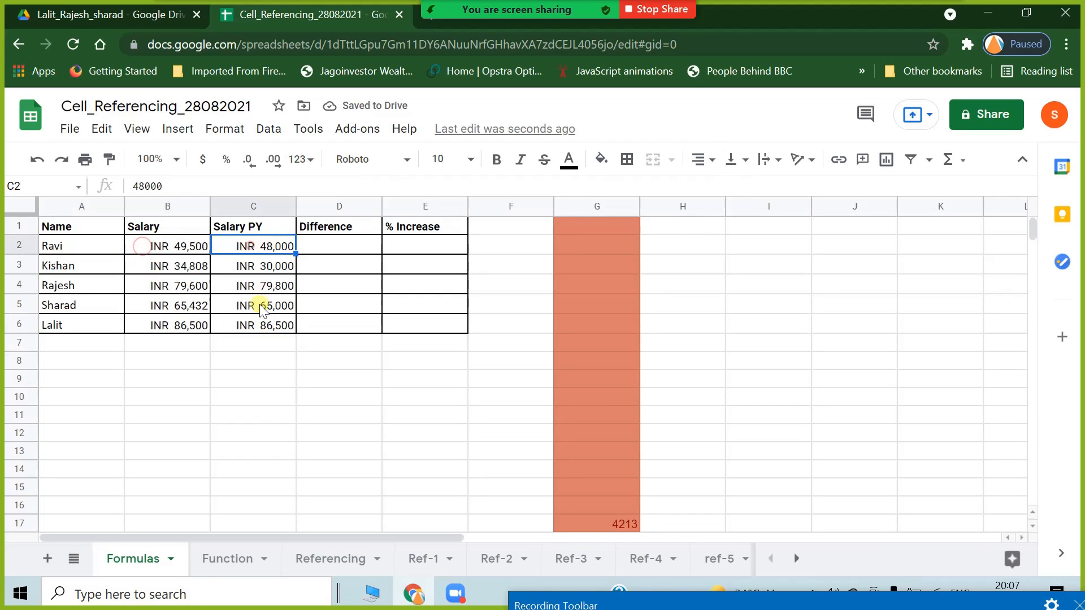
{"action": "left_click", "coordinate": [249, 305]}
{"action": "left_click", "coordinate": [250, 329]}
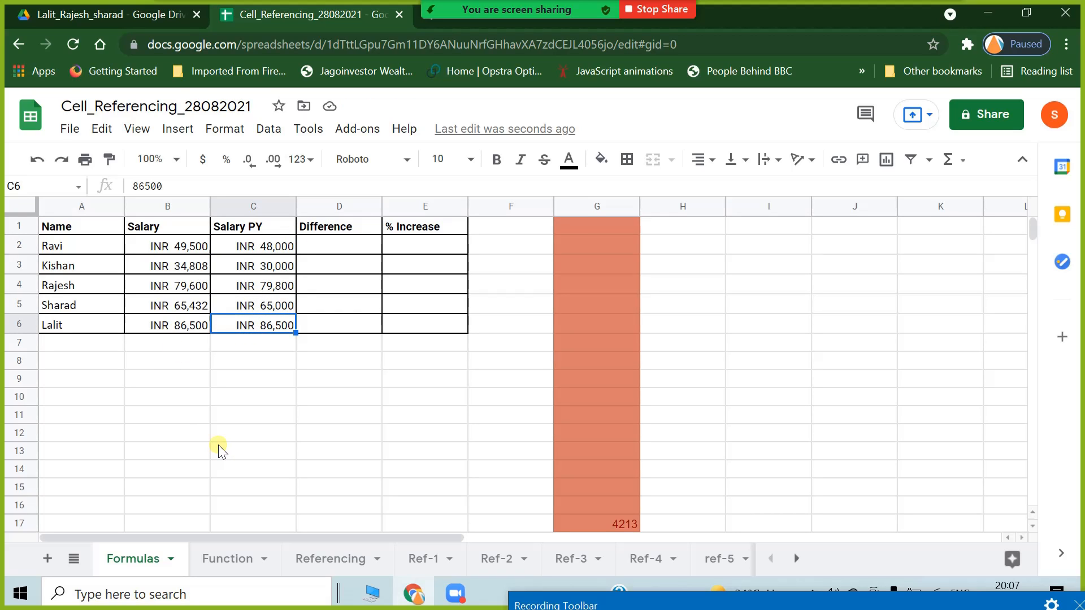
Change the custom number format of the Salary and Salary PY values in B2:C6 to "Rs. " #,##0.
{"action": "left_click_drag", "start_coordinate": [165, 248], "coordinate": [241, 323]}
{"action": "left_click", "coordinate": [225, 129]}
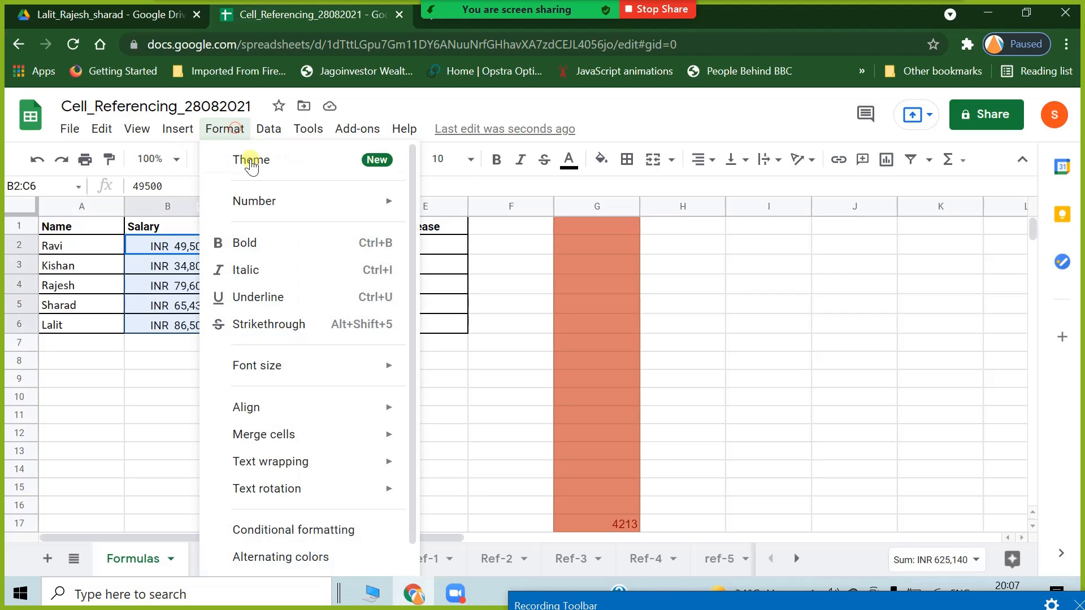
{"action": "mouse_move", "coordinate": [608, 565]}
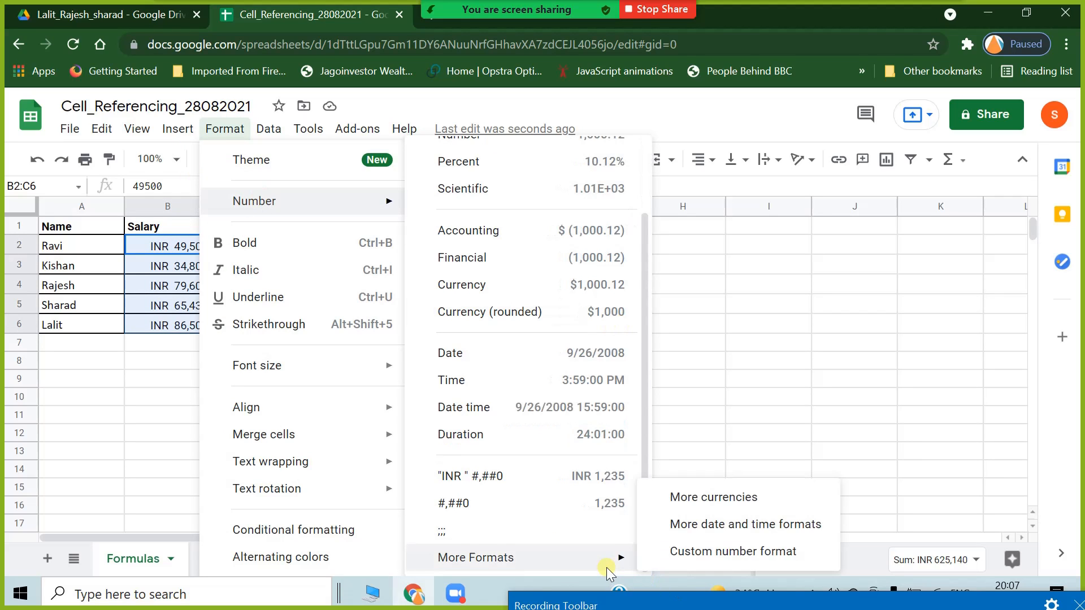
{"action": "left_click", "coordinate": [682, 561]}
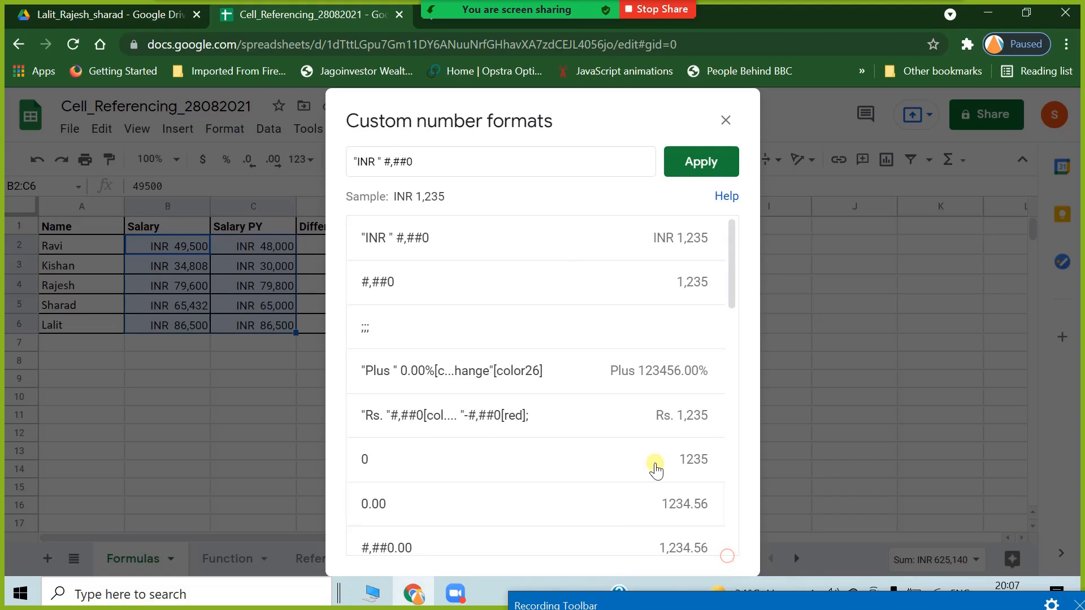
{"action": "double_click", "coordinate": [359, 161]}
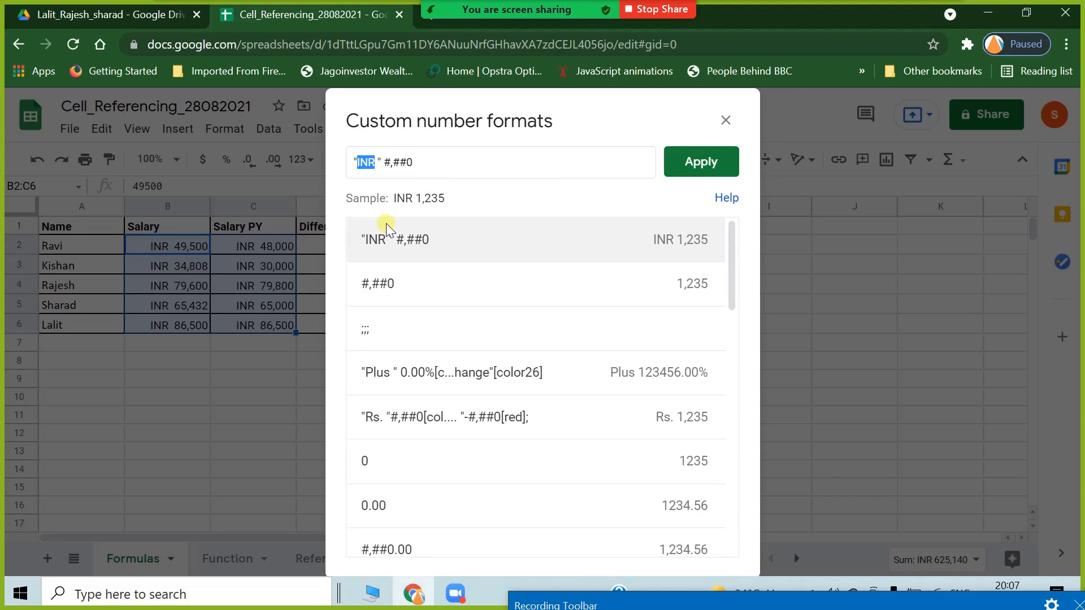
{"action": "type", "text": "Rs."}
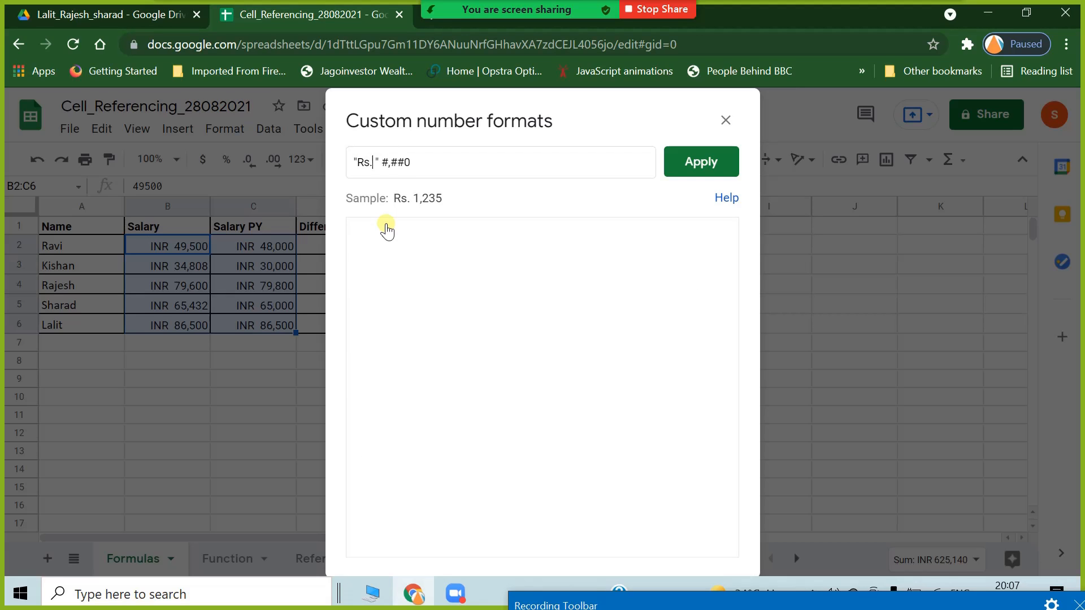
{"action": "left_click", "coordinate": [708, 165]}
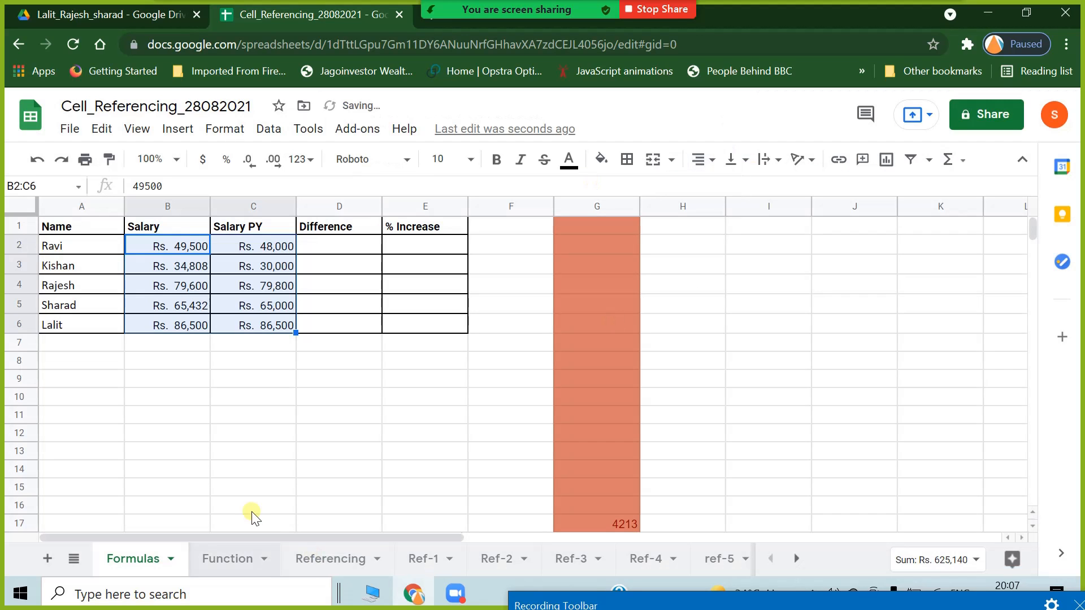
{"action": "left_click", "coordinate": [247, 420]}
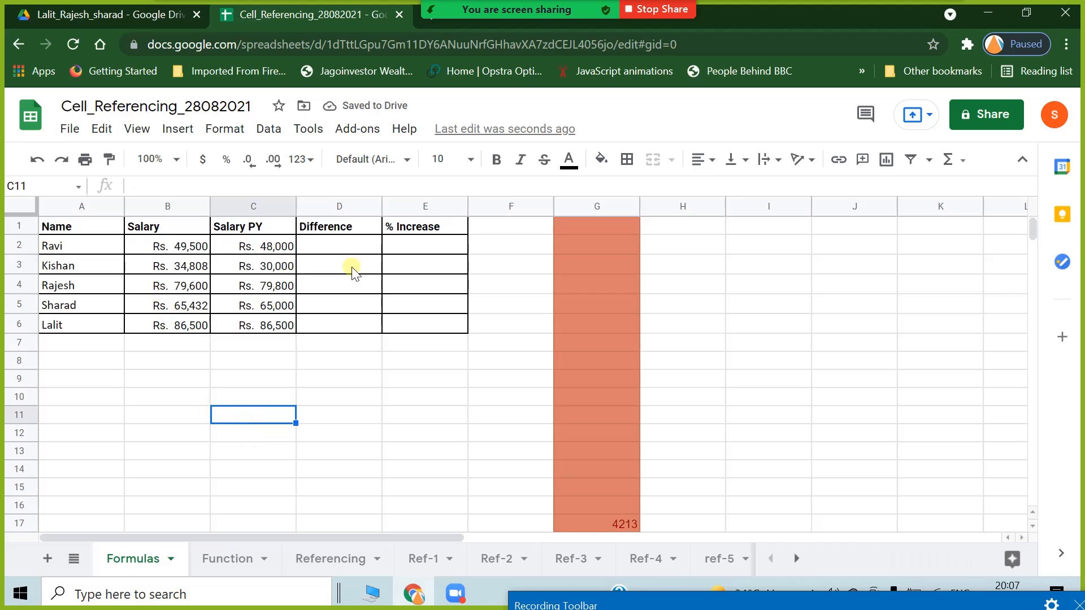
Calculate the salary difference for the first employee in D2 with the formula =B2-C2.
{"action": "left_click", "coordinate": [271, 244]}
{"action": "left_click", "coordinate": [226, 394]}
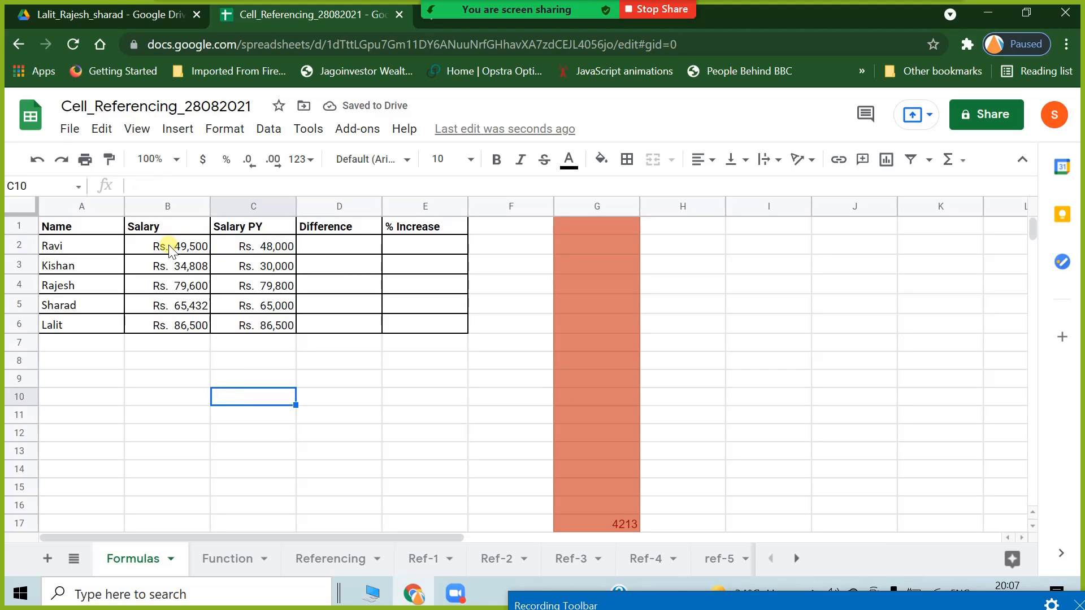
{"action": "left_click", "coordinate": [170, 247]}
{"action": "left_click", "coordinate": [271, 245]}
{"action": "left_click", "coordinate": [256, 371]}
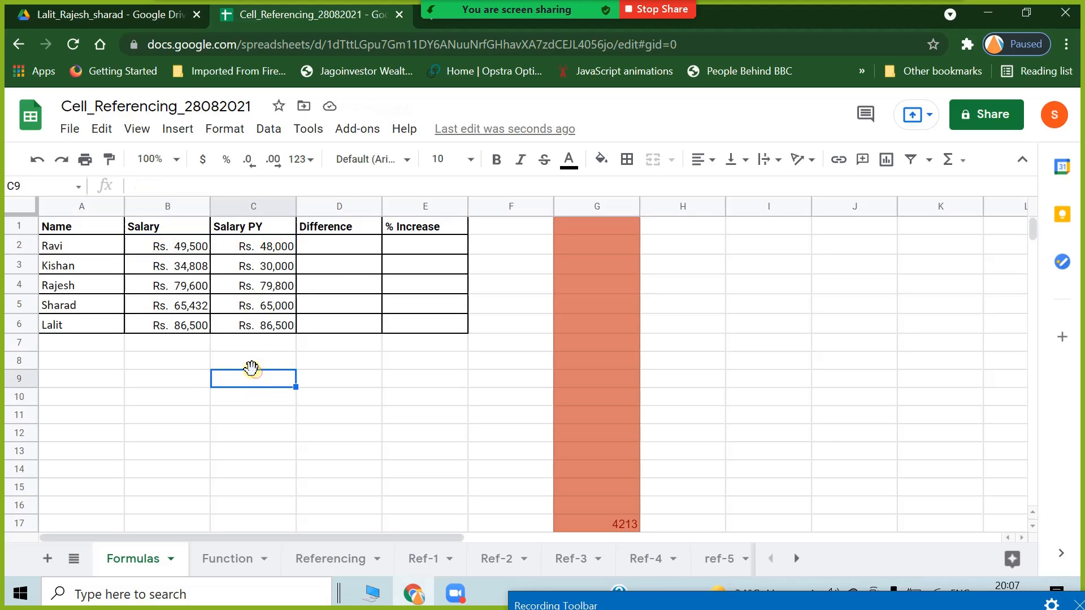
{"action": "left_click", "coordinate": [343, 243]}
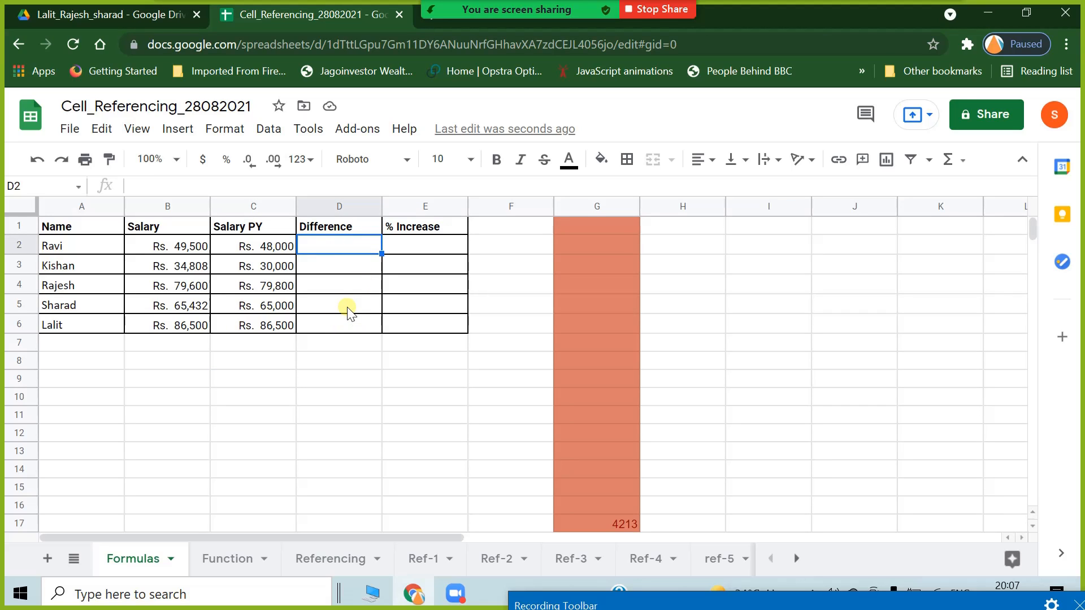
{"action": "type", "text": "="}
{"action": "left_click", "coordinate": [147, 249]}
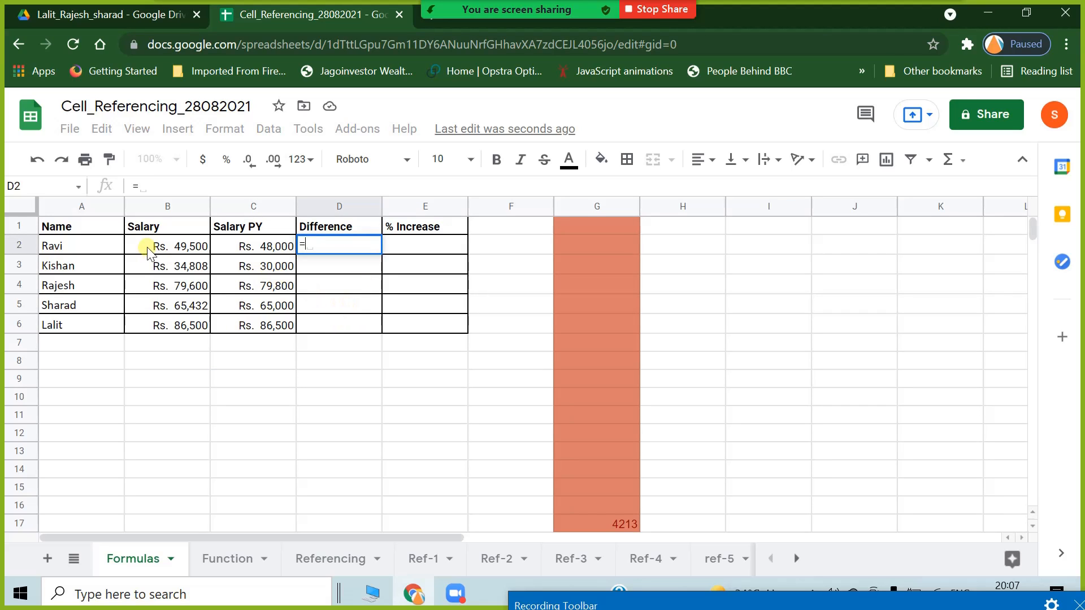
{"action": "type", "text": "-"}
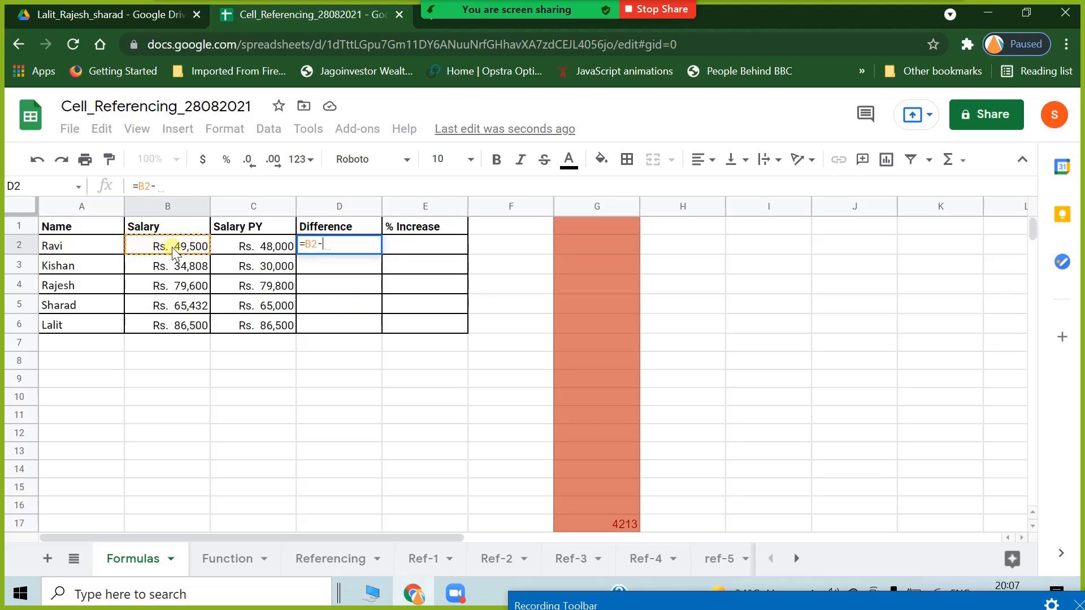
{"action": "left_click", "coordinate": [241, 248]}
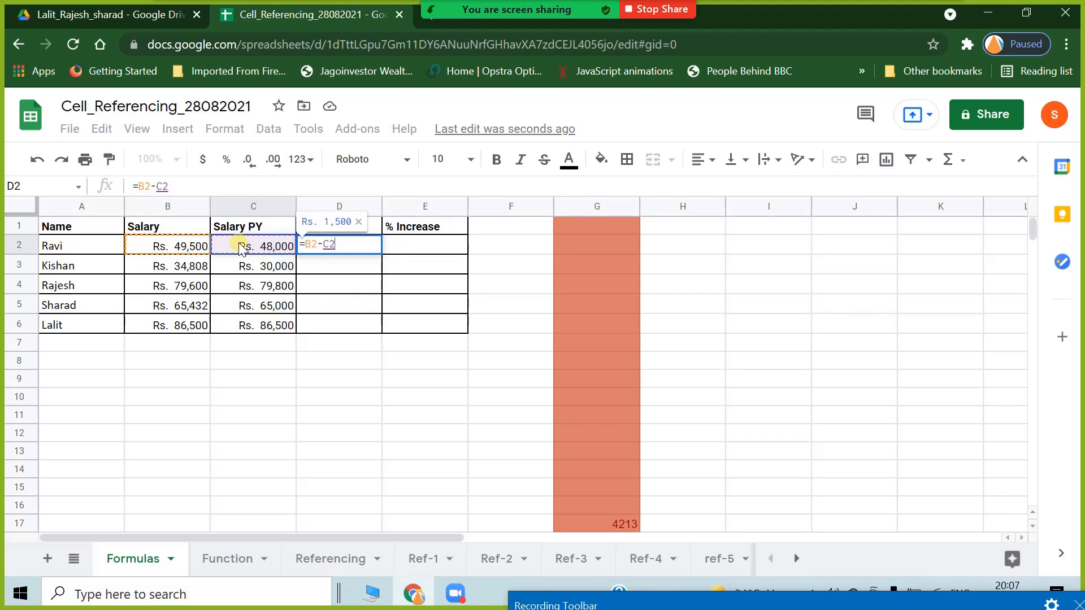
{"action": "key", "text": "Return"}
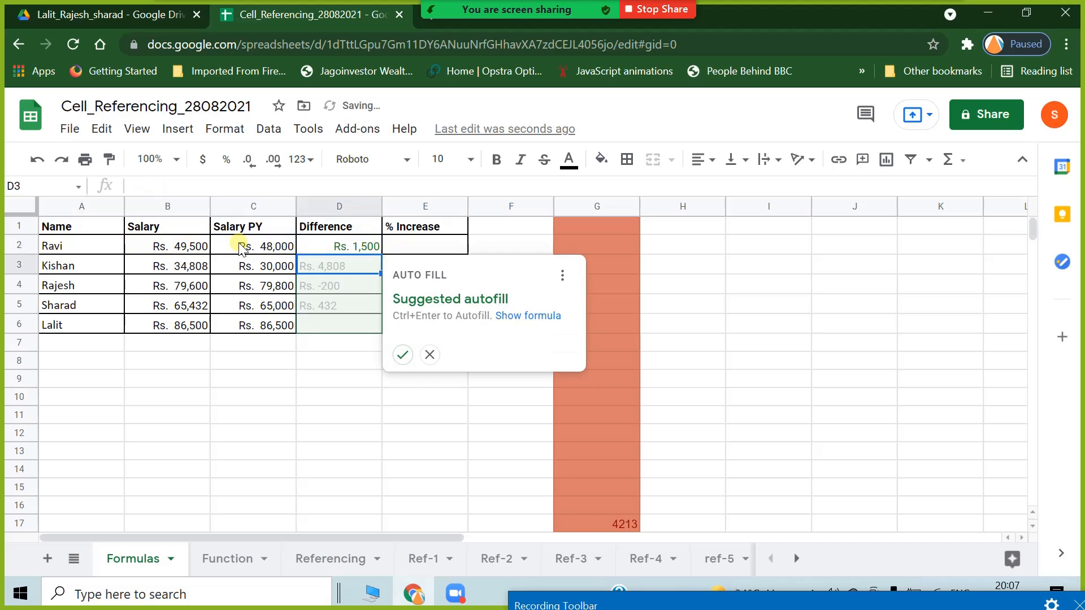
Fill the Difference formula from D2 down through D6, accepting the suggested autofill, and check the formula in D6.
{"action": "left_click", "coordinate": [403, 358]}
{"action": "left_click", "coordinate": [370, 428]}
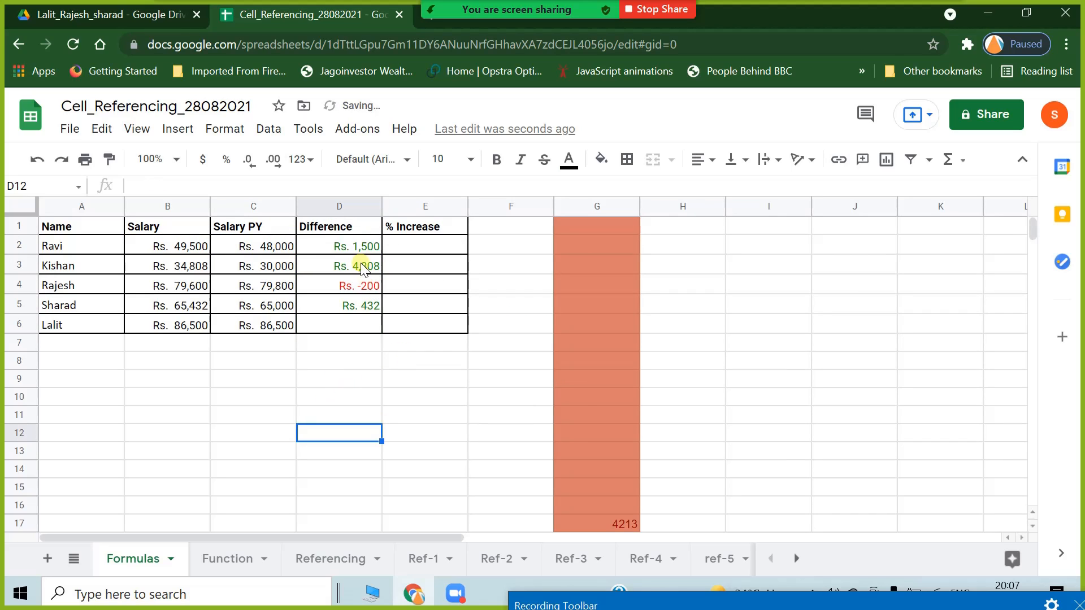
{"action": "left_click", "coordinate": [360, 252]}
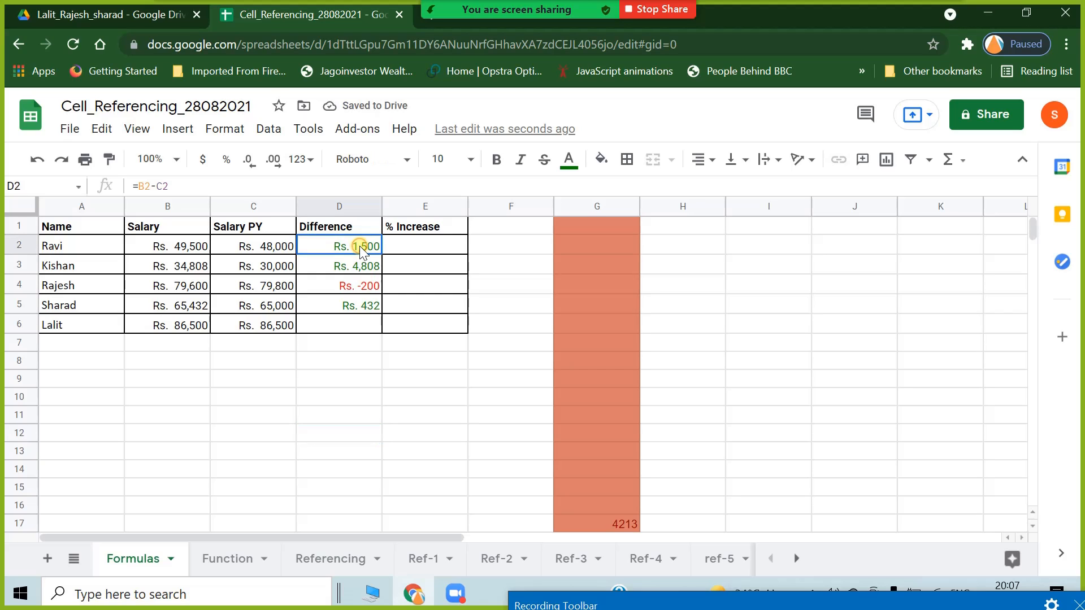
{"action": "left_click_drag", "start_coordinate": [384, 279], "coordinate": [389, 332]}
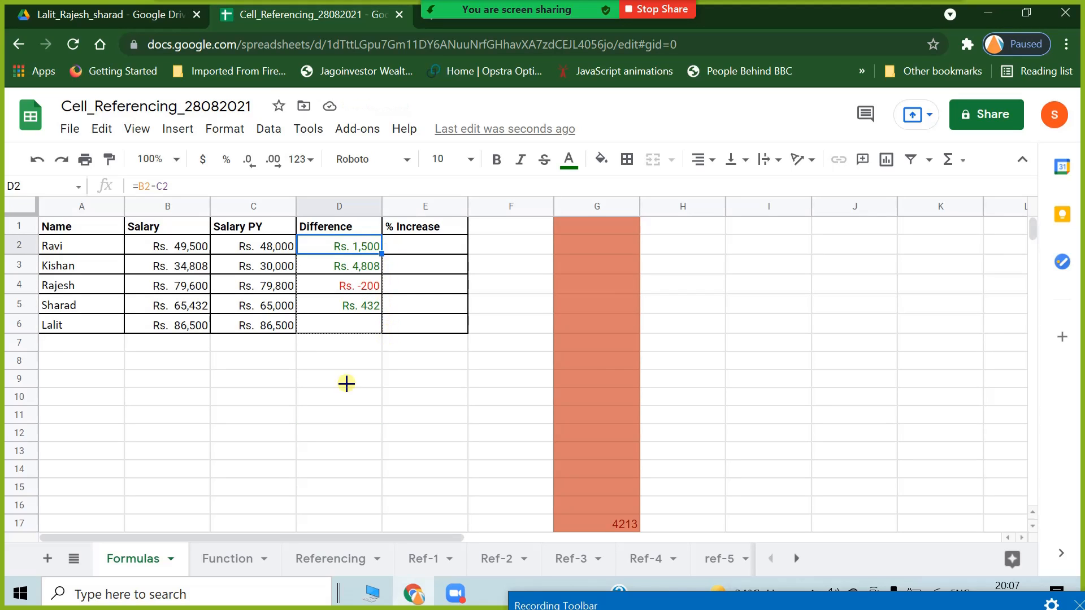
{"action": "left_click", "coordinate": [296, 413]}
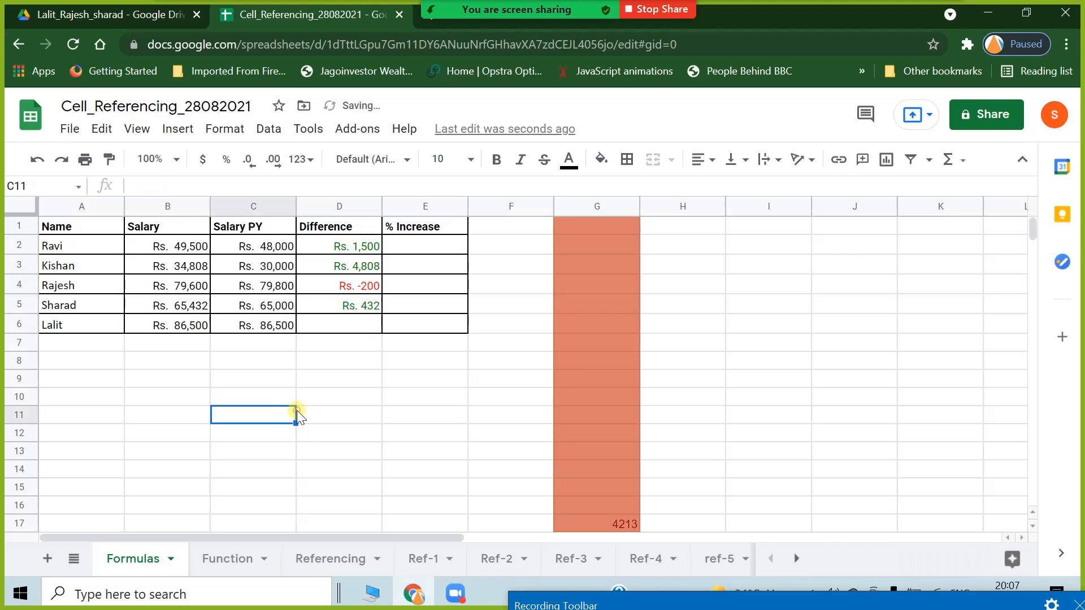
{"action": "left_click", "coordinate": [357, 326]}
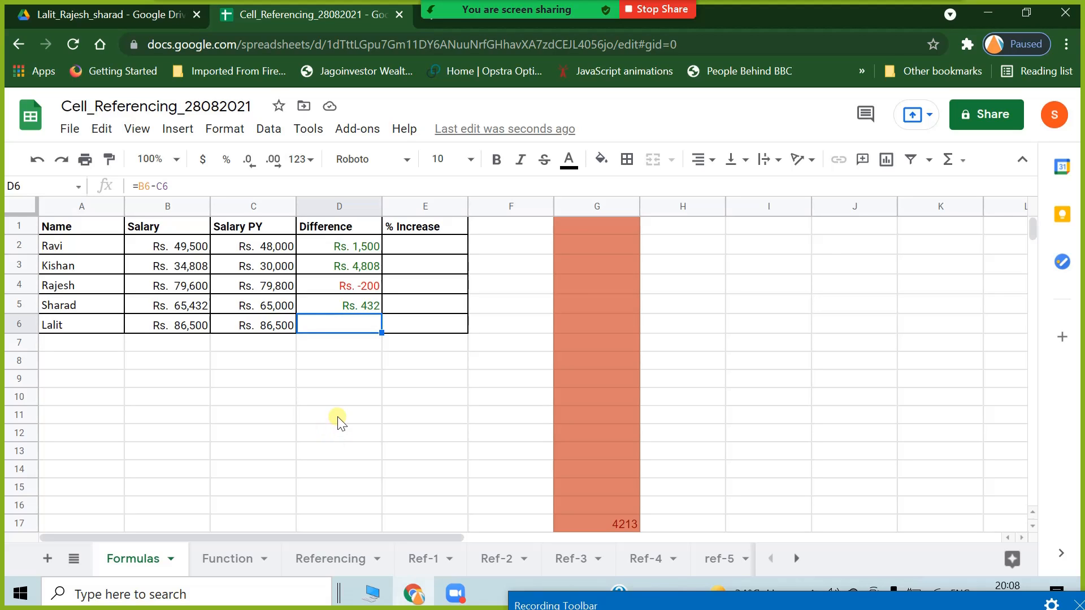
{"action": "left_click", "coordinate": [338, 416]}
Copy the formatting of Salary PY cell C2 onto the Difference values in D2:D6 with Paint format.
{"action": "left_click", "coordinate": [322, 247]}
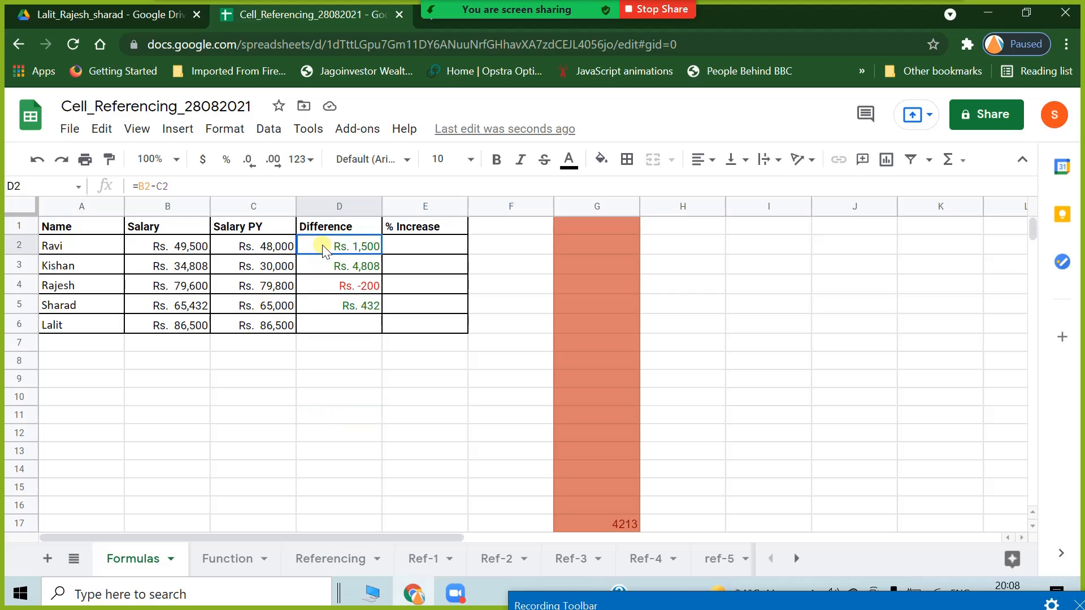
{"action": "left_click", "coordinate": [267, 245]}
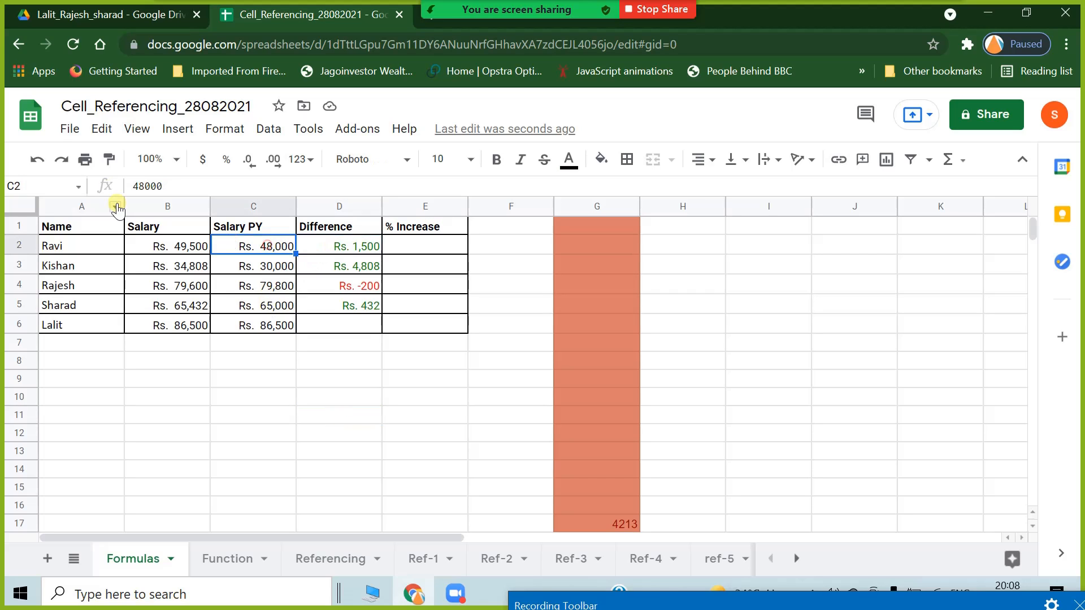
{"action": "left_click", "coordinate": [109, 159]}
{"action": "left_click_drag", "start_coordinate": [335, 249], "coordinate": [333, 325]}
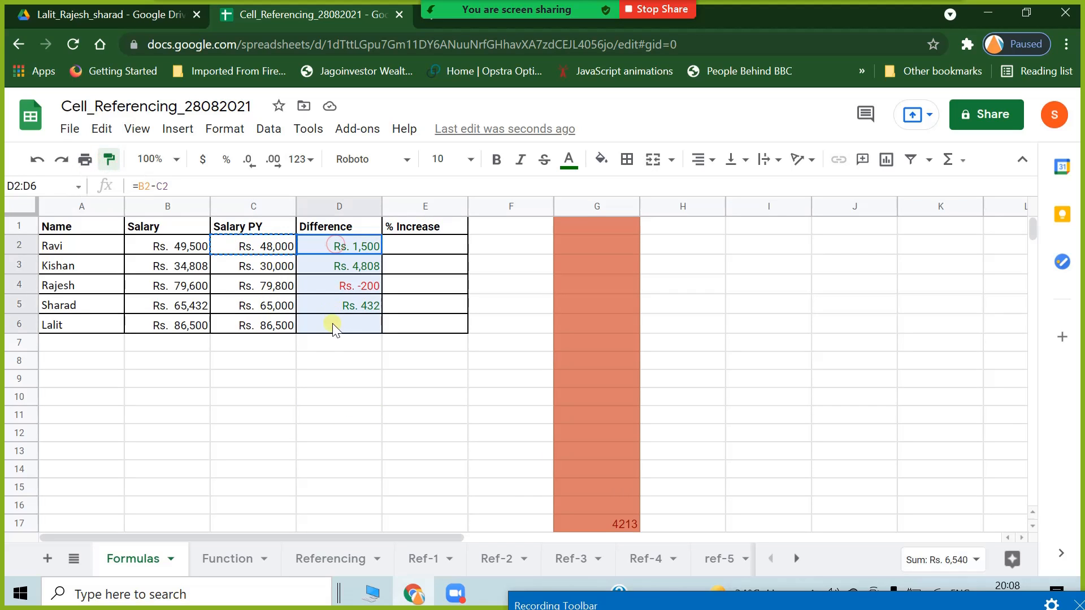
{"action": "left_click", "coordinate": [307, 423]}
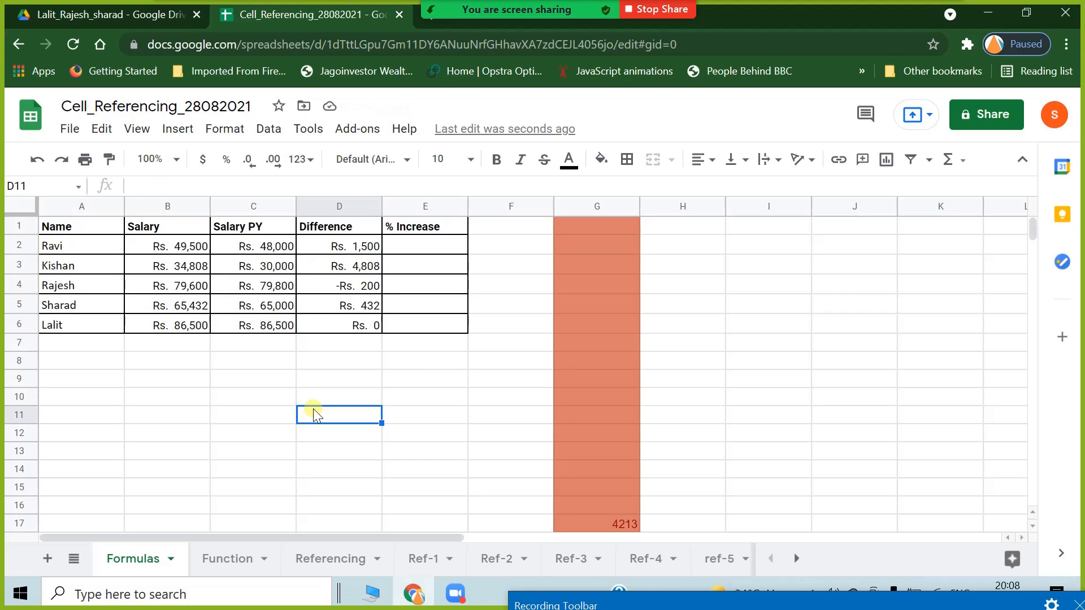
Examine how the positive, negative and zero amounts in the Difference column are displayed.
{"action": "left_click", "coordinate": [370, 287]}
{"action": "left_click", "coordinate": [359, 348]}
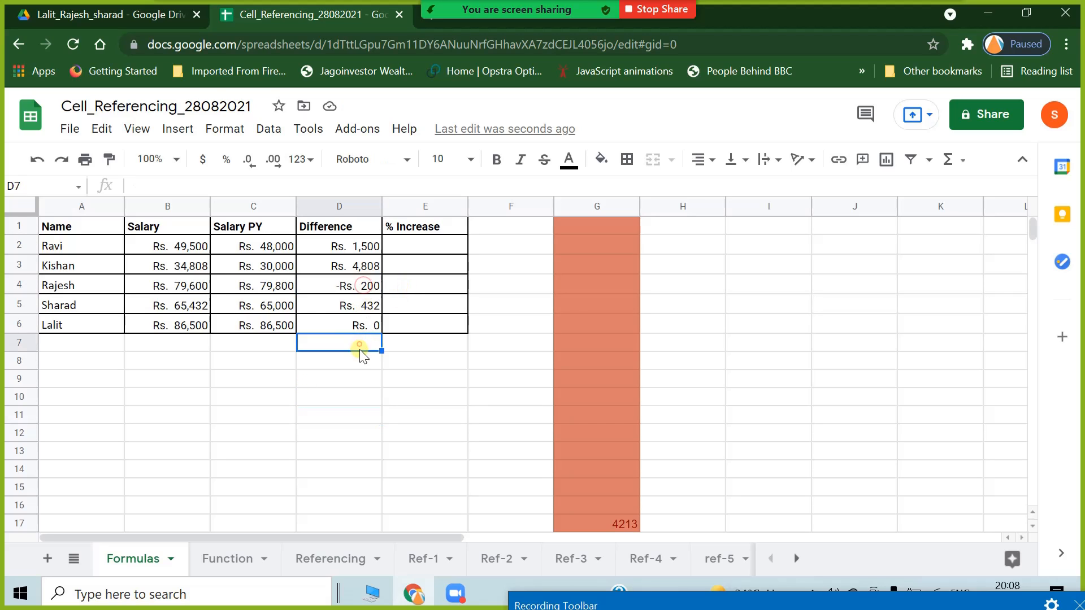
{"action": "left_click", "coordinate": [351, 308]}
{"action": "left_click", "coordinate": [353, 266]}
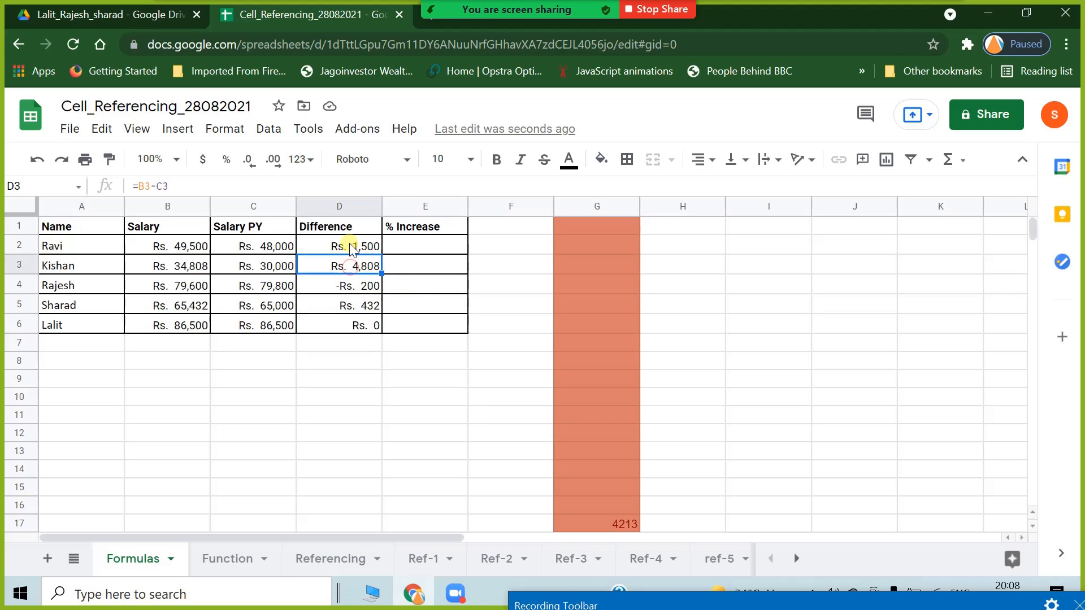
{"action": "left_click", "coordinate": [351, 249]}
{"action": "left_click", "coordinate": [368, 341]}
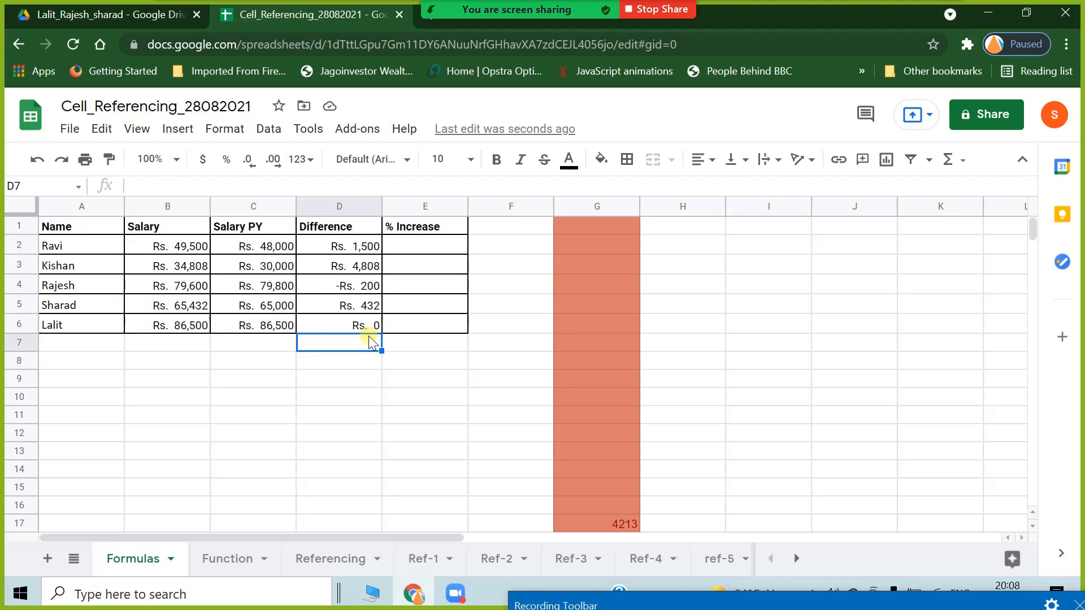
Open the custom number format settings for the Difference values in D2:D6.
{"action": "left_click", "coordinate": [334, 248]}
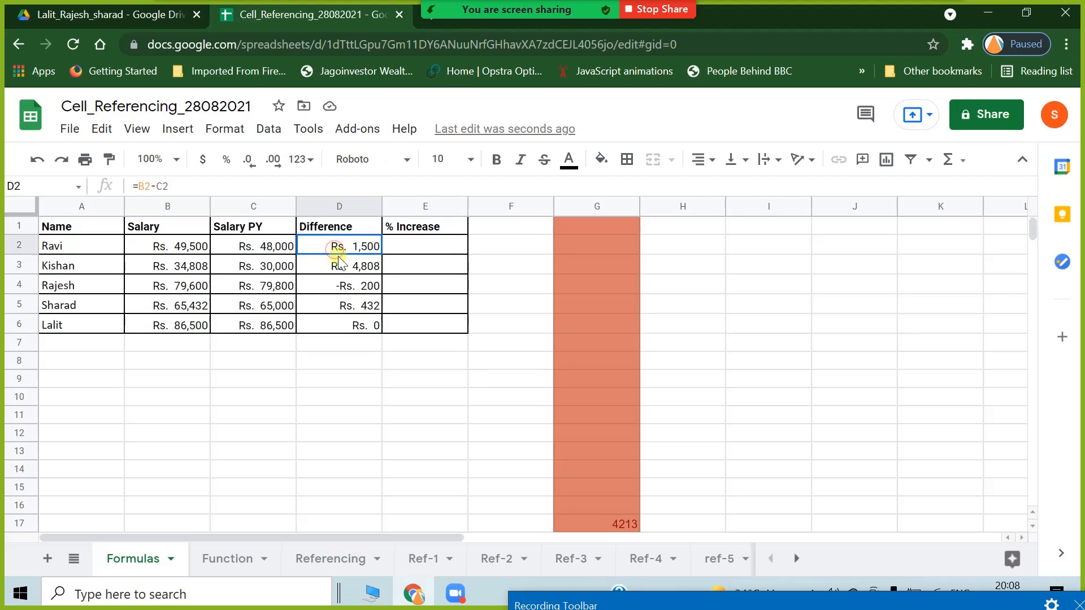
{"action": "left_click_drag", "start_coordinate": [338, 261], "coordinate": [356, 323]}
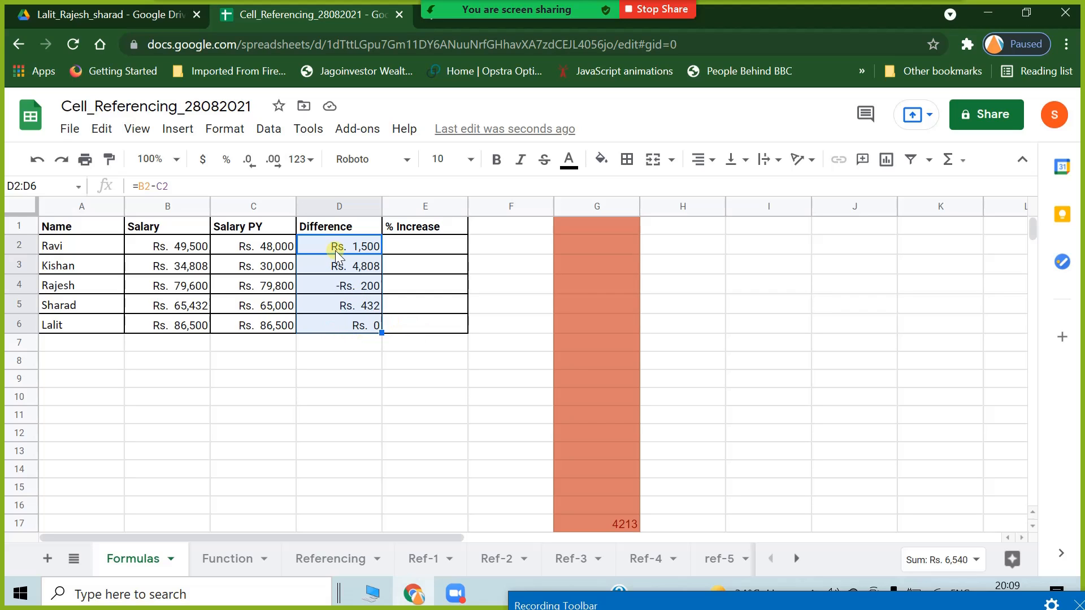
{"action": "left_click", "coordinate": [225, 130]}
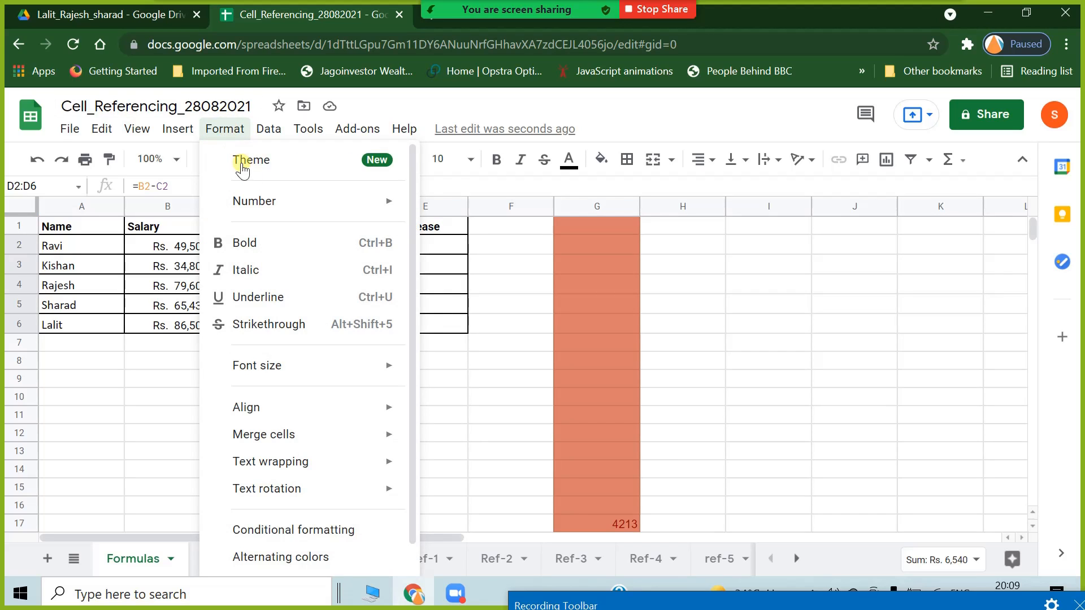
{"action": "mouse_move", "coordinate": [254, 206]}
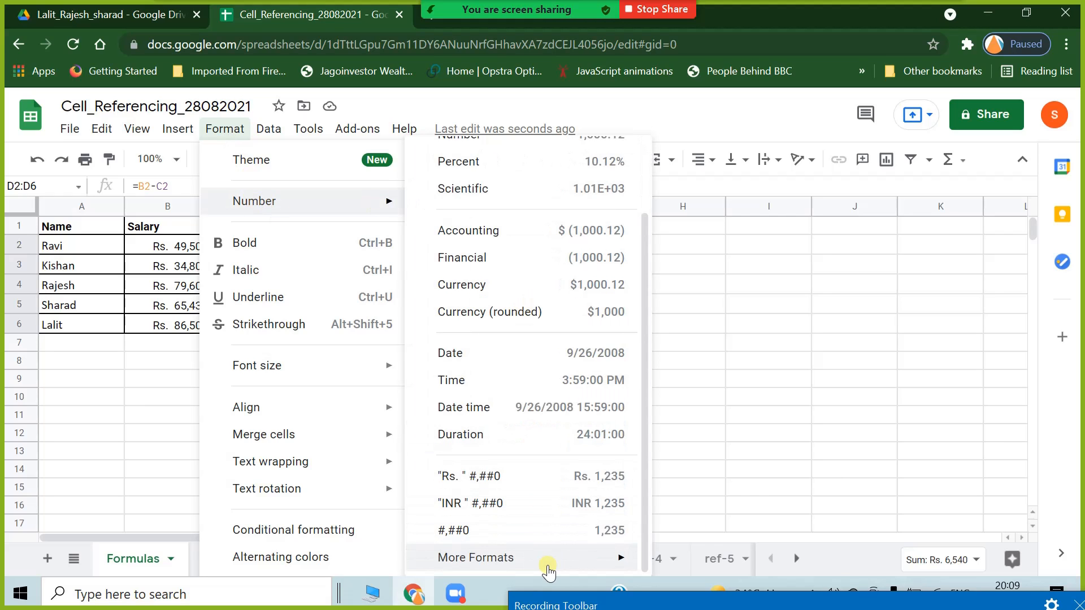
{"action": "mouse_move", "coordinate": [551, 565]}
{"action": "left_click", "coordinate": [764, 552]}
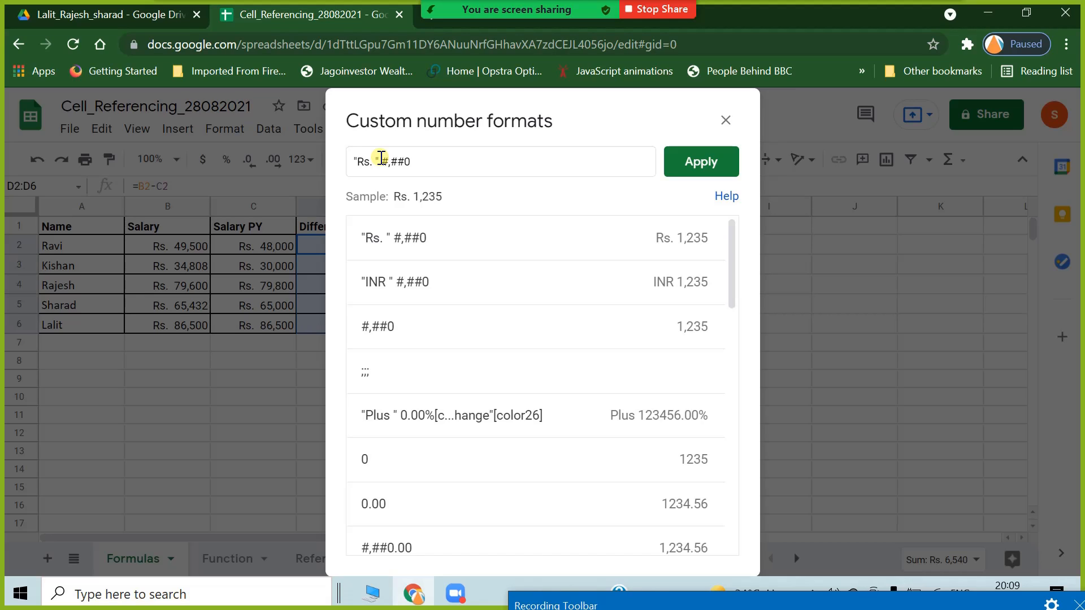
{"action": "left_click_drag", "start_coordinate": [594, 108], "coordinate": [659, 121]}
{"action": "triple_click", "coordinate": [605, 109]}
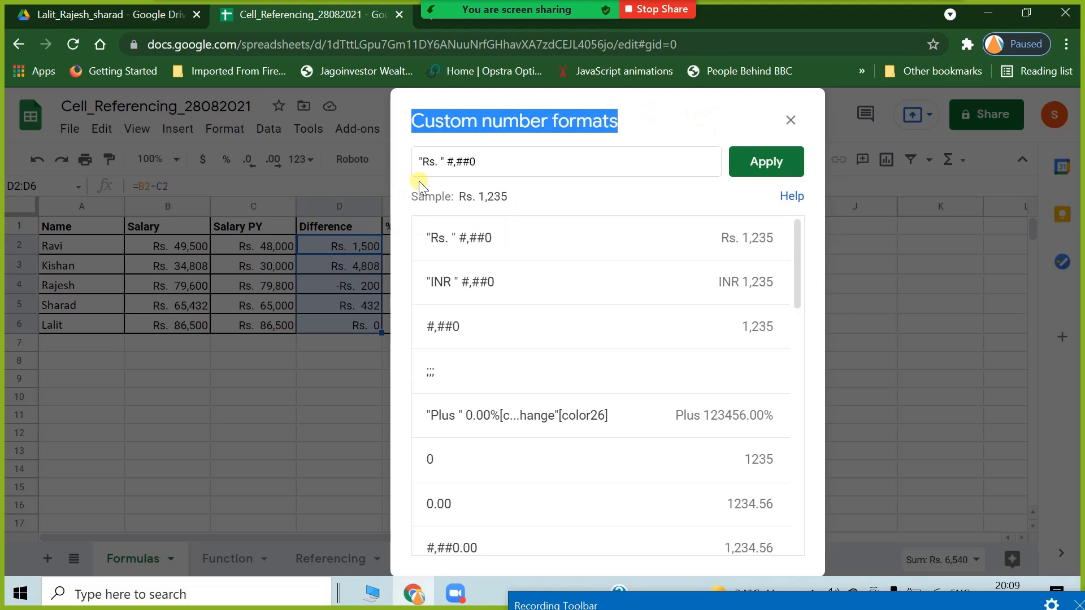
Replace the Rs prefix in the custom format with INR, keeping the full stop and #,##0.
{"action": "left_click", "coordinate": [502, 162]}
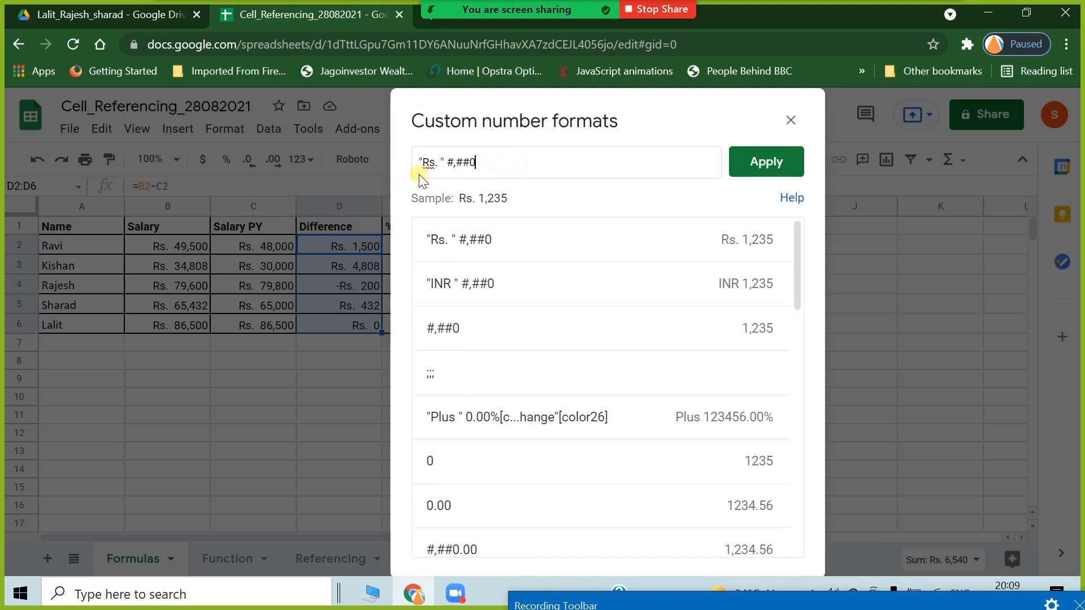
{"action": "left_click", "coordinate": [436, 163]}
{"action": "double_click", "coordinate": [429, 163]}
{"action": "double_click", "coordinate": [425, 168]}
{"action": "type", "text": "INR"}
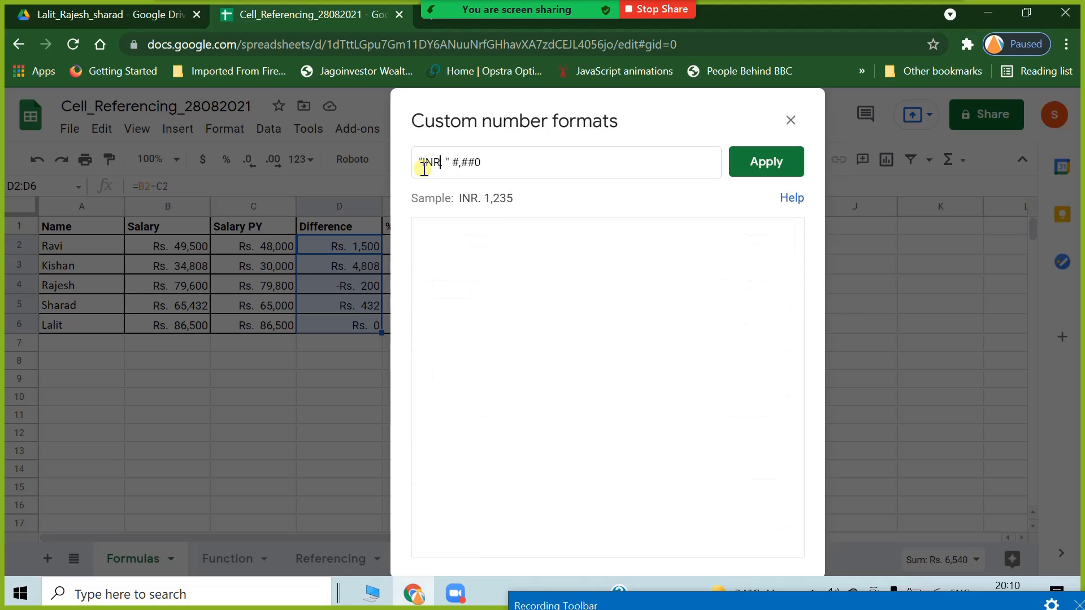
Append the colour code [green] to the end of the INR number format.
{"action": "left_click", "coordinate": [499, 163]}
{"action": "type", "text": "["}
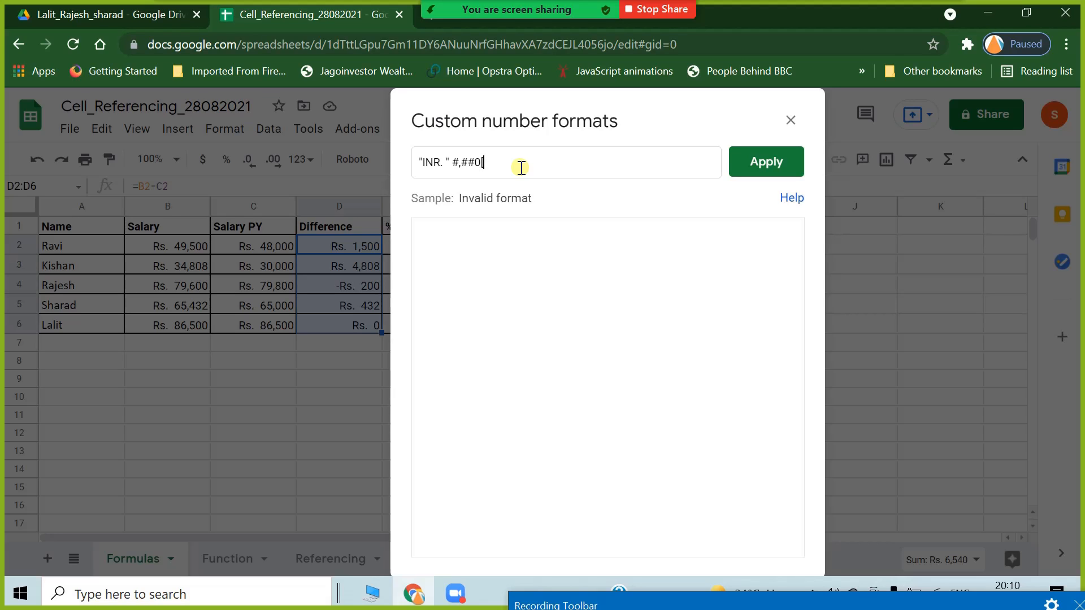
{"action": "type", "text": "green]"}
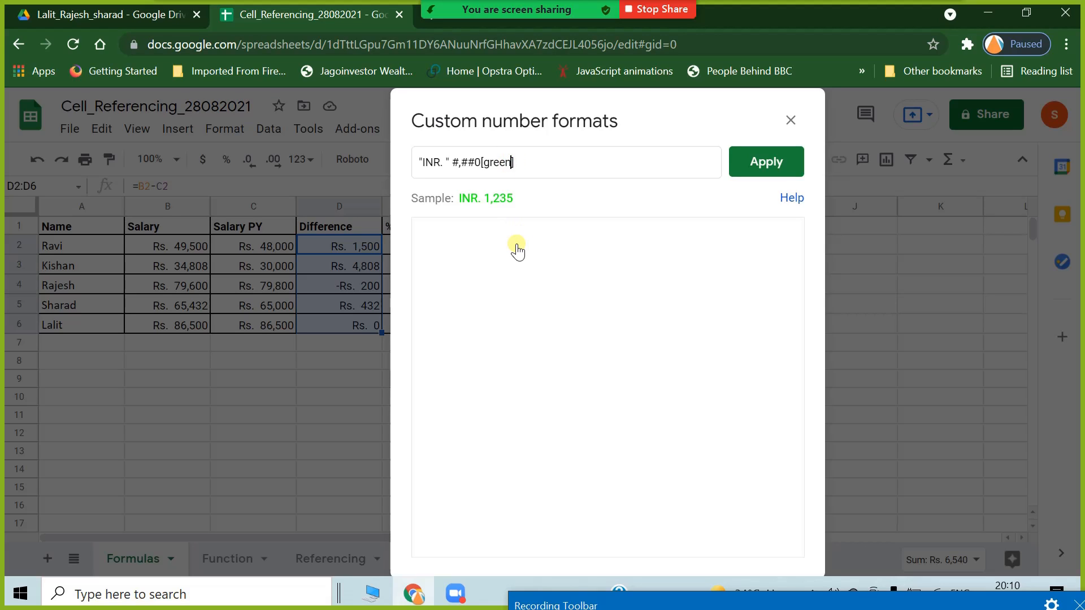
Change the format's colour code from green to color10 for a darker shade.
{"action": "key", "text": "BackSpace"}
{"action": "key", "text": "BackSpace"}
{"action": "key", "text": "BackSpace"}
{"action": "key", "text": "BackSpace"}
{"action": "key", "text": "BackSpace"}
{"action": "key", "text": "BackSpace"}
{"action": "type", "text": "c"}
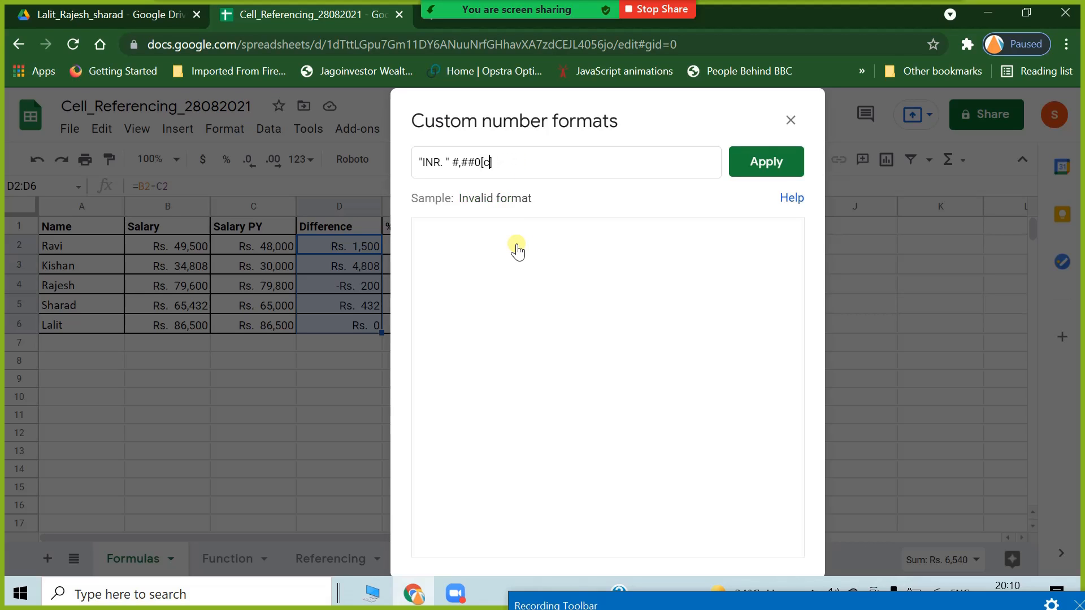
{"action": "type", "text": "olor10"}
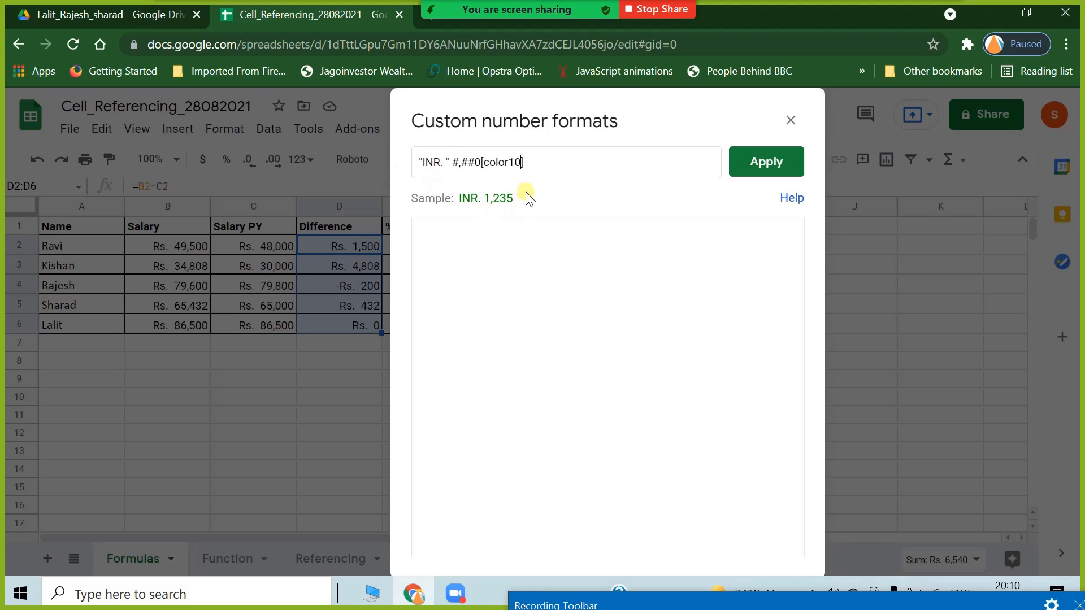
Add a semicolon and duplicate the positive format "INR. " #,##0[color10] after it as the negative section.
{"action": "key", "text": "BackSpace"}
{"action": "type", "text": ";"}
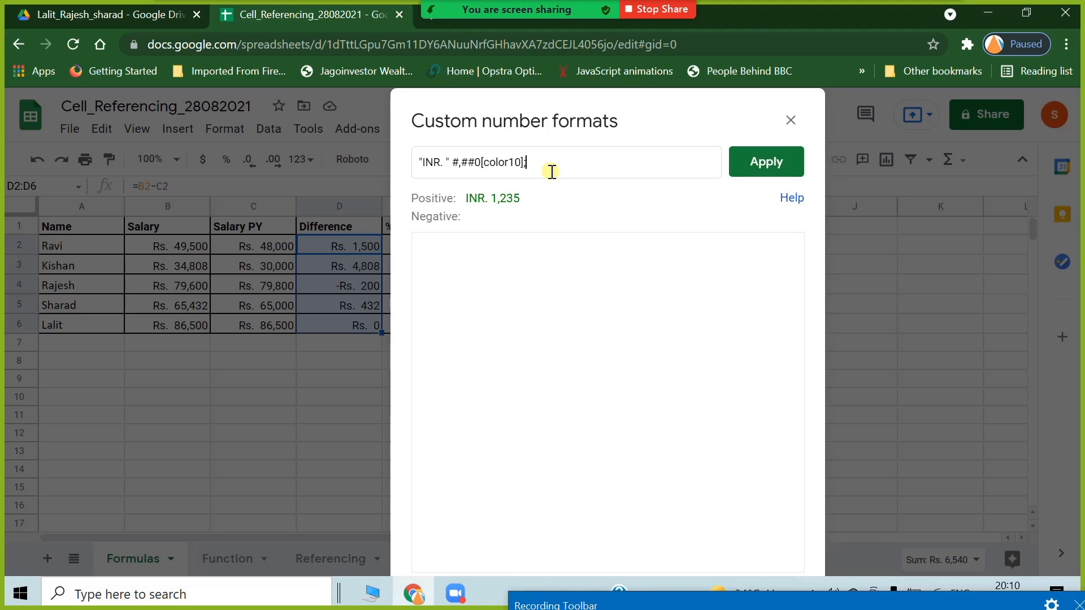
{"action": "left_click_drag", "start_coordinate": [526, 162], "coordinate": [407, 164]}
{"action": "key", "text": "ctrl+c"}
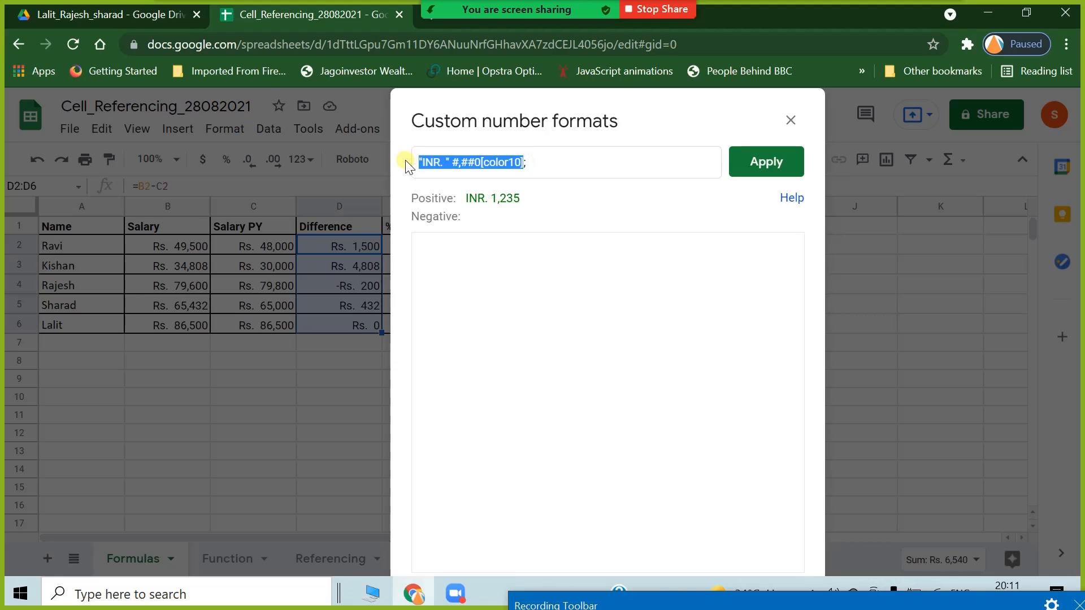
{"action": "left_click", "coordinate": [556, 162]}
{"action": "type", "text": ";"}
{"action": "key", "text": "ctrl+v"}
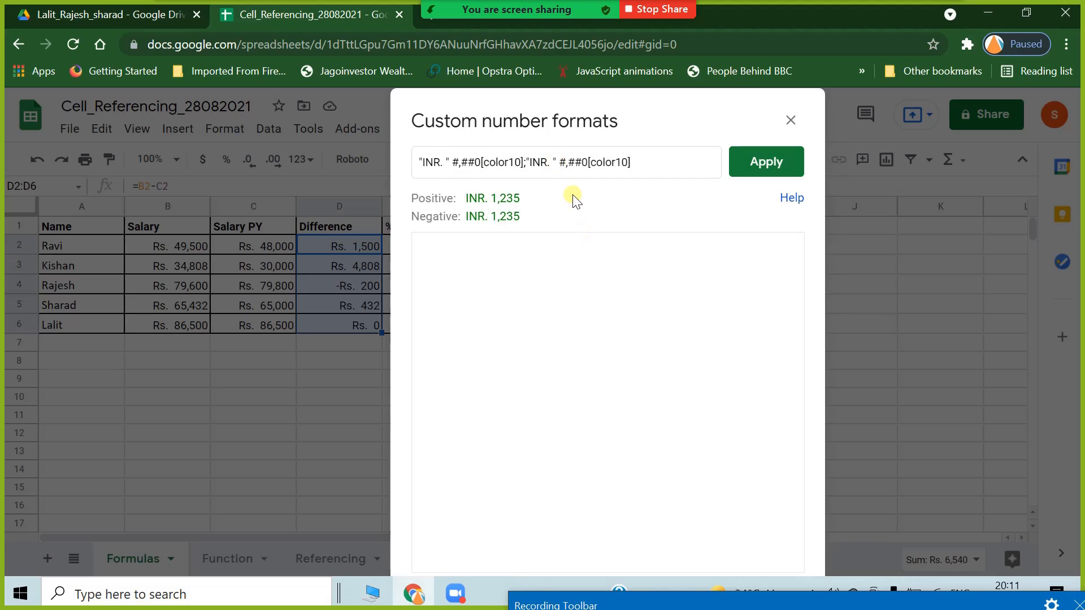
Insert a minus sign before the digits in the negative section and set its colour code to [red].
{"action": "left_click", "coordinate": [560, 165]}
{"action": "type", "text": "-"}
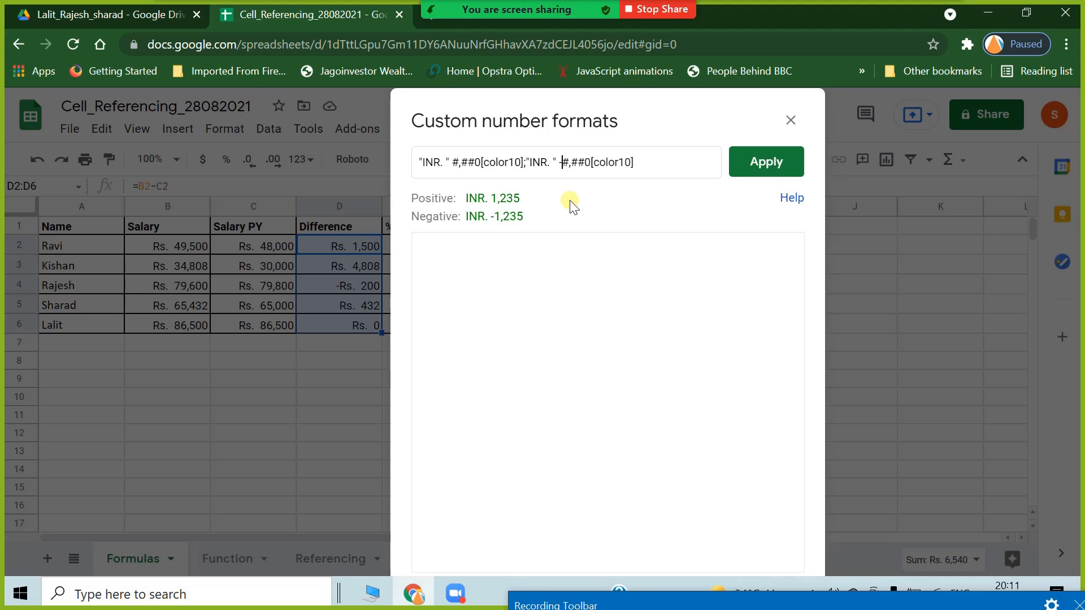
{"action": "left_click", "coordinate": [629, 161]}
{"action": "key", "text": "BackSpace"}
{"action": "key", "text": "BackSpace"}
{"action": "key", "text": "BackSpace"}
{"action": "key", "text": "BackSpace"}
{"action": "key", "text": "BackSpace"}
{"action": "key", "text": "BackSpace"}
{"action": "key", "text": "BackSpace"}
{"action": "key", "text": "BackSpace"}
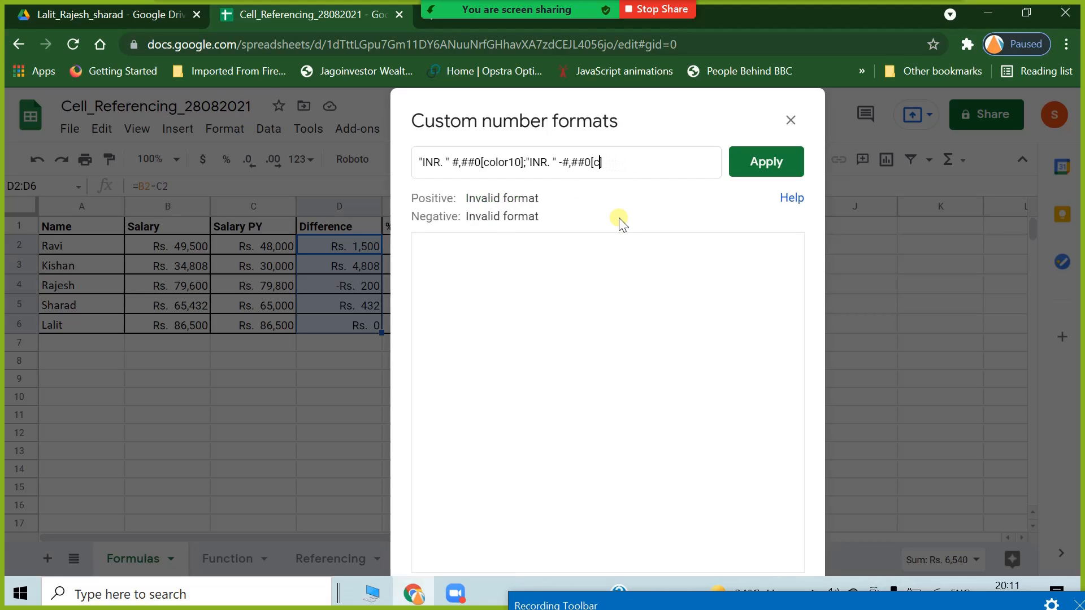
{"action": "type", "text": "red]"}
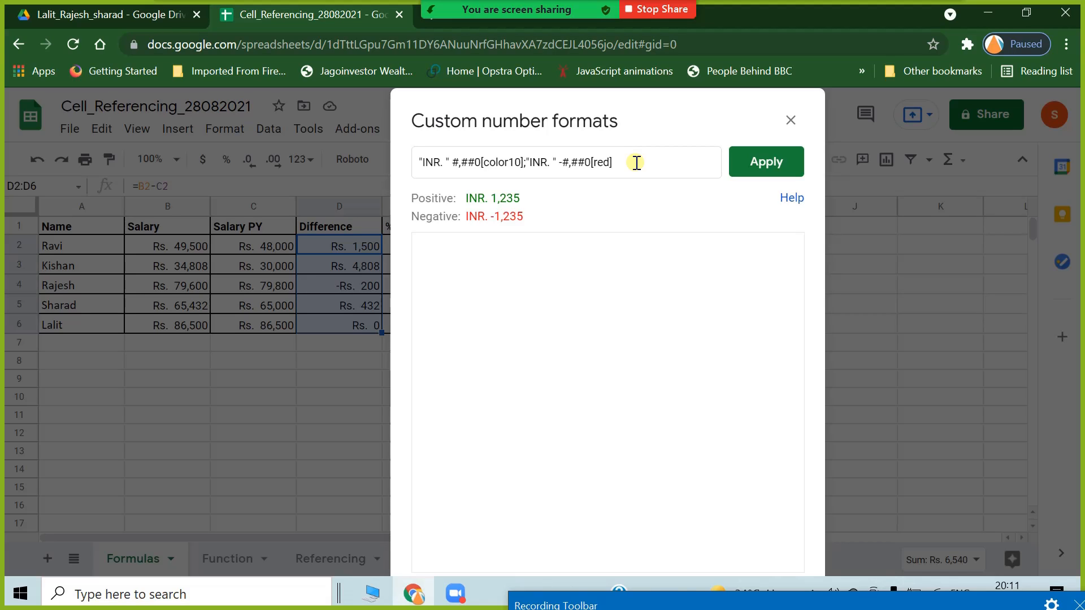
End the format with a semicolon for an empty zero section, apply it to D2:D6, and check the zero-difference cell D6.
{"action": "type", "text": ";"}
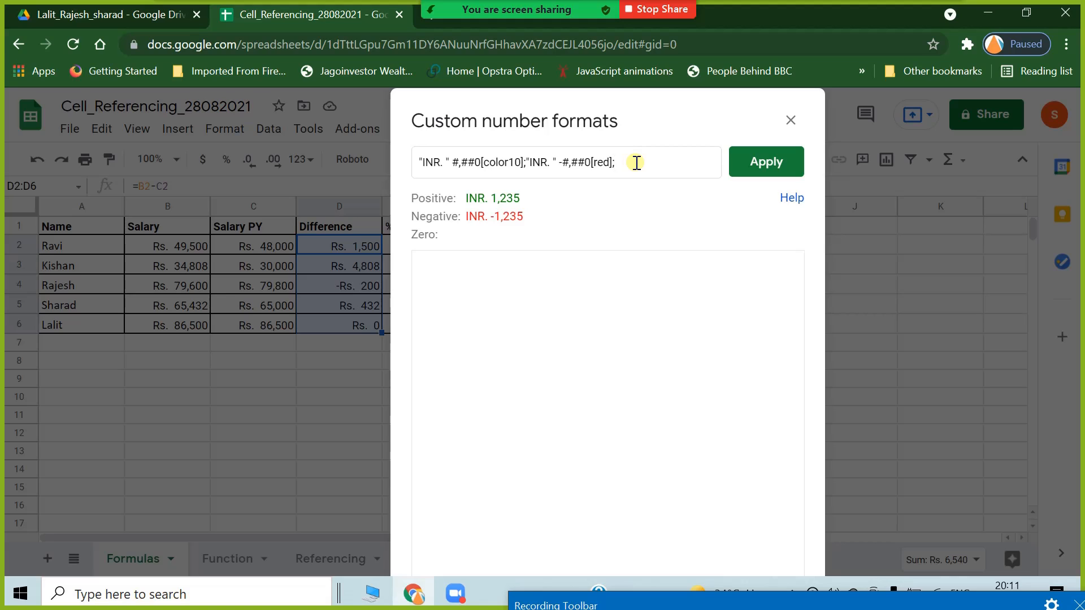
{"action": "left_click", "coordinate": [756, 167]}
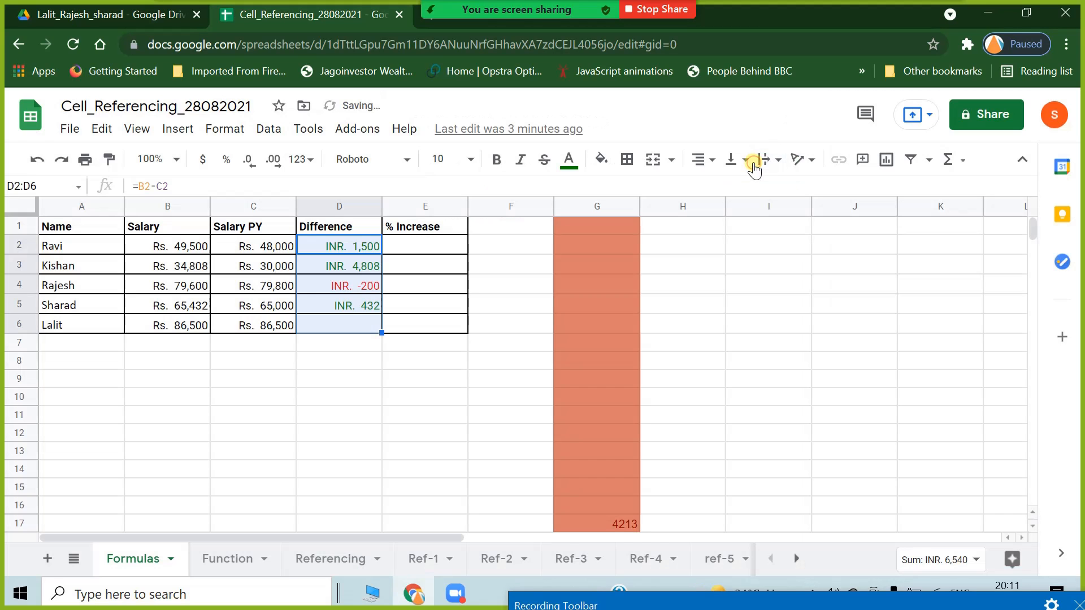
{"action": "left_click", "coordinate": [376, 451]}
{"action": "left_click", "coordinate": [343, 299]}
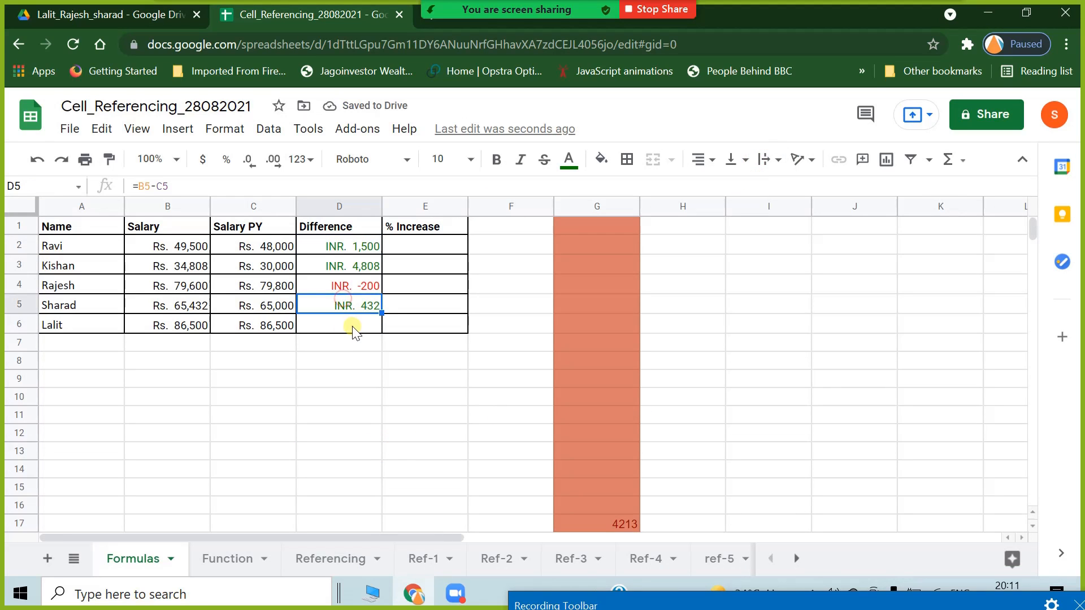
{"action": "left_click", "coordinate": [352, 328]}
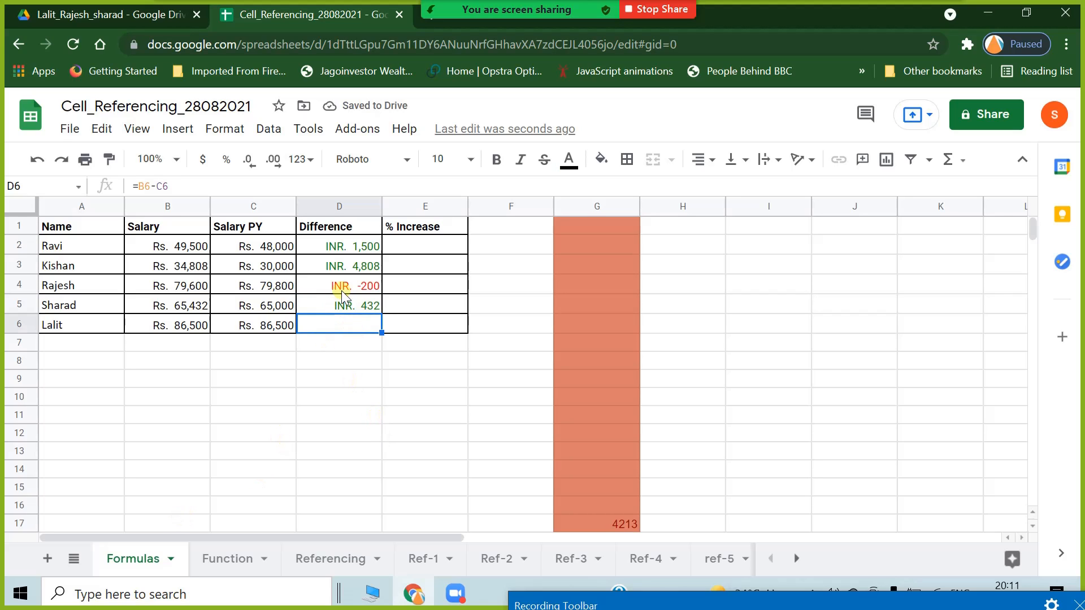
Set the first employee's Salary PY in C2 to 50000 and check the formatting of the Difference values.
{"action": "left_click", "coordinate": [263, 246]}
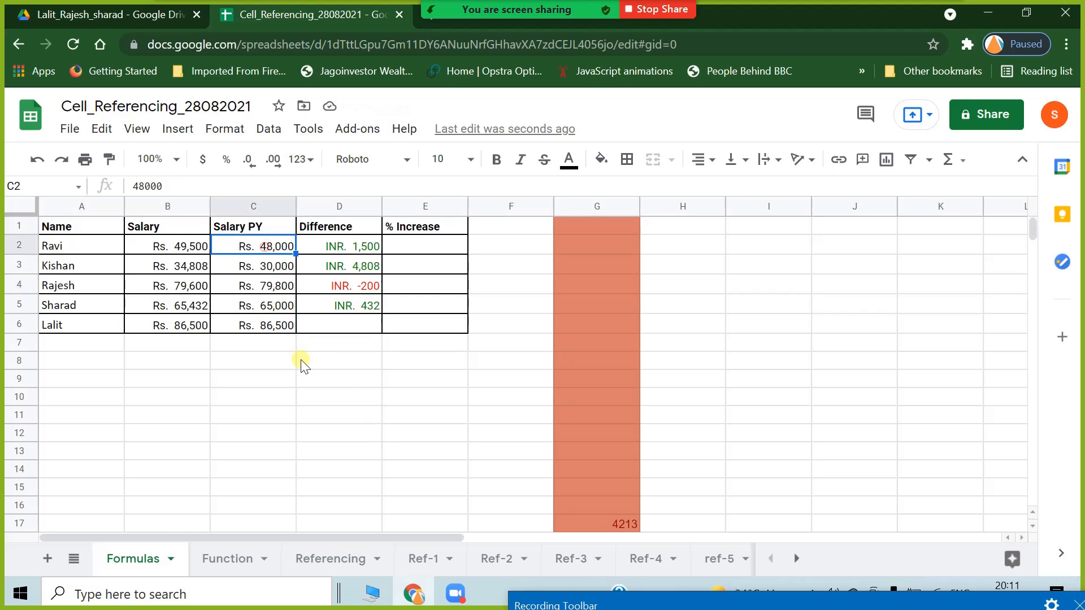
{"action": "type", "text": "50000"}
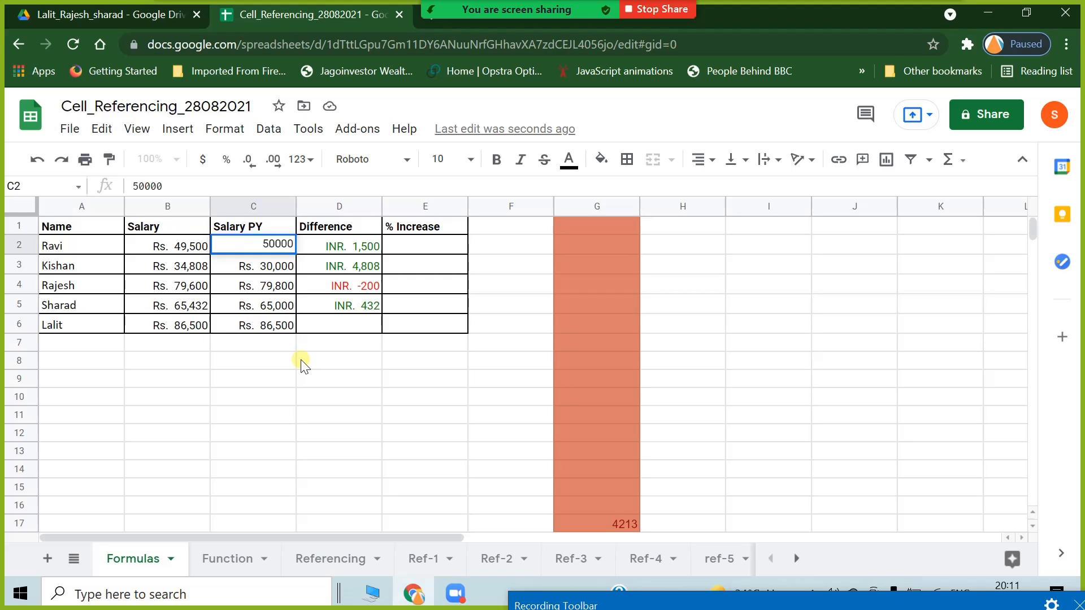
{"action": "key", "text": "Return"}
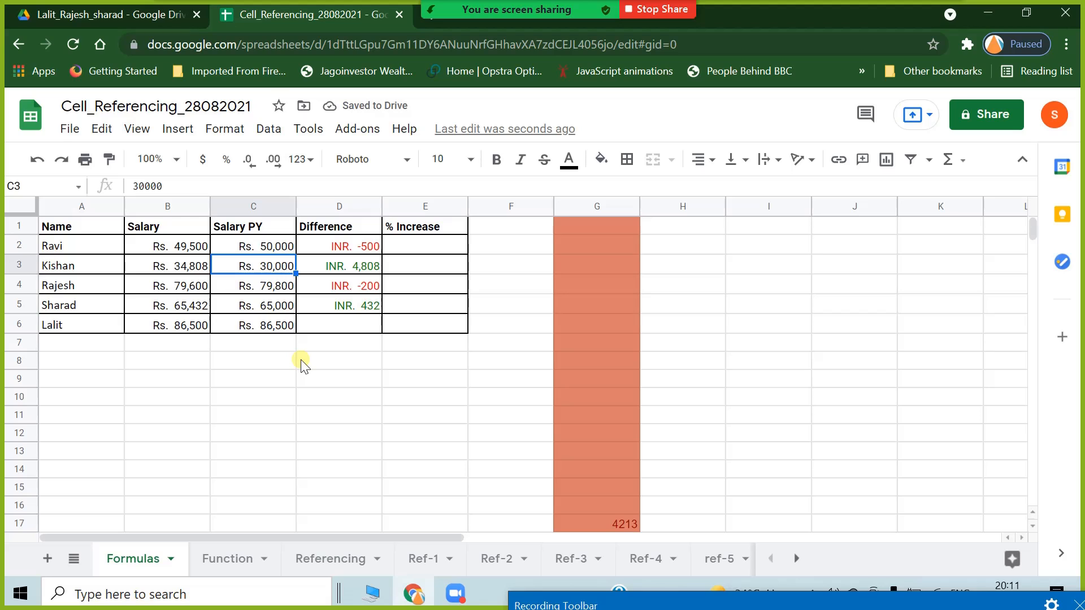
{"action": "left_click", "coordinate": [330, 395]}
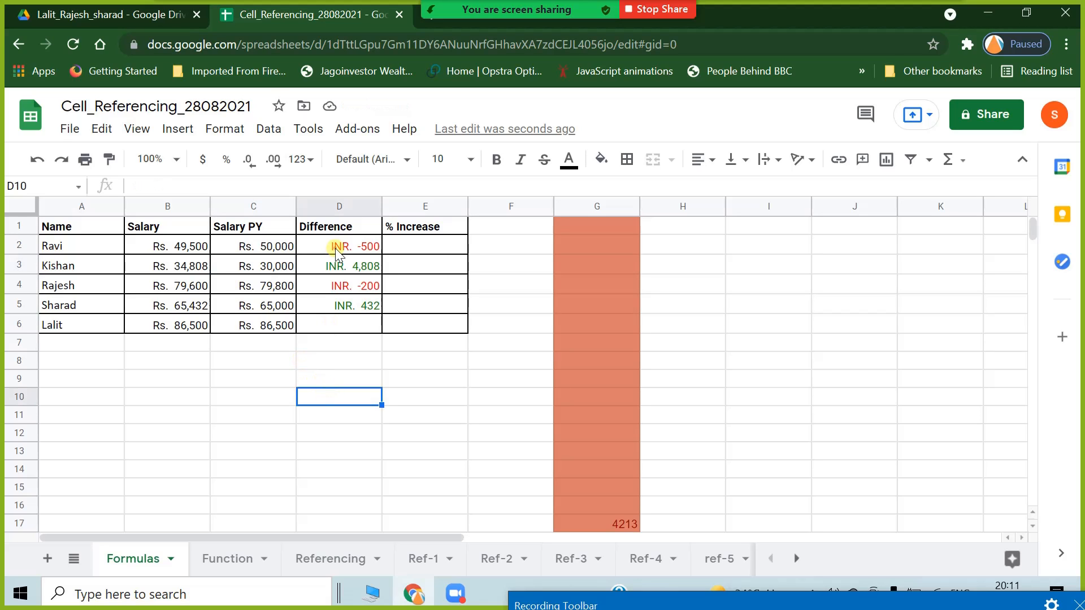
{"action": "left_click_drag", "start_coordinate": [336, 251], "coordinate": [339, 324]}
{"action": "left_click", "coordinate": [338, 362]}
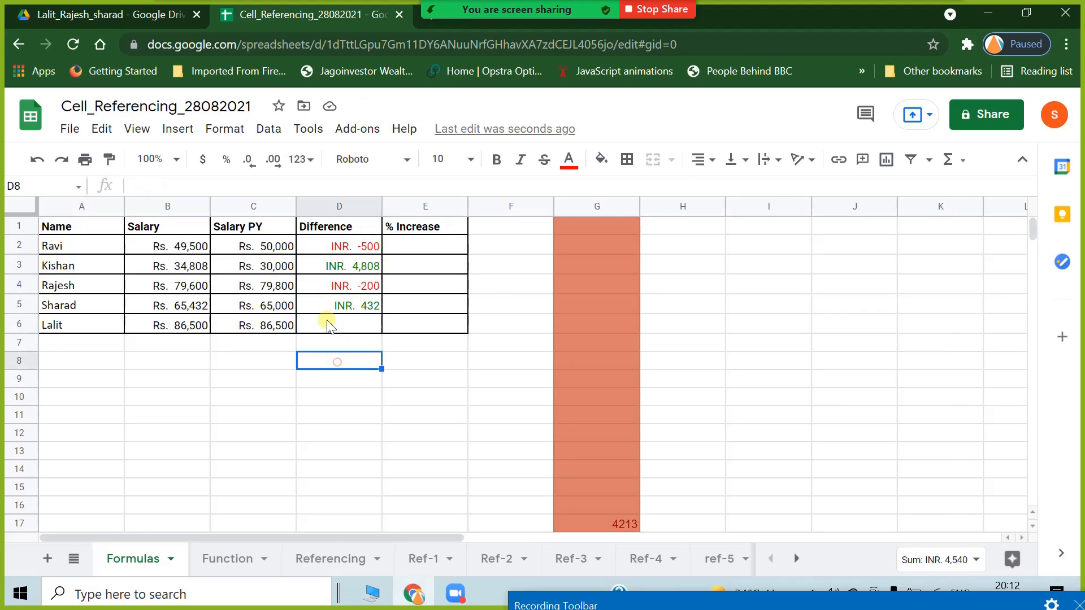
{"action": "left_click", "coordinate": [317, 327]}
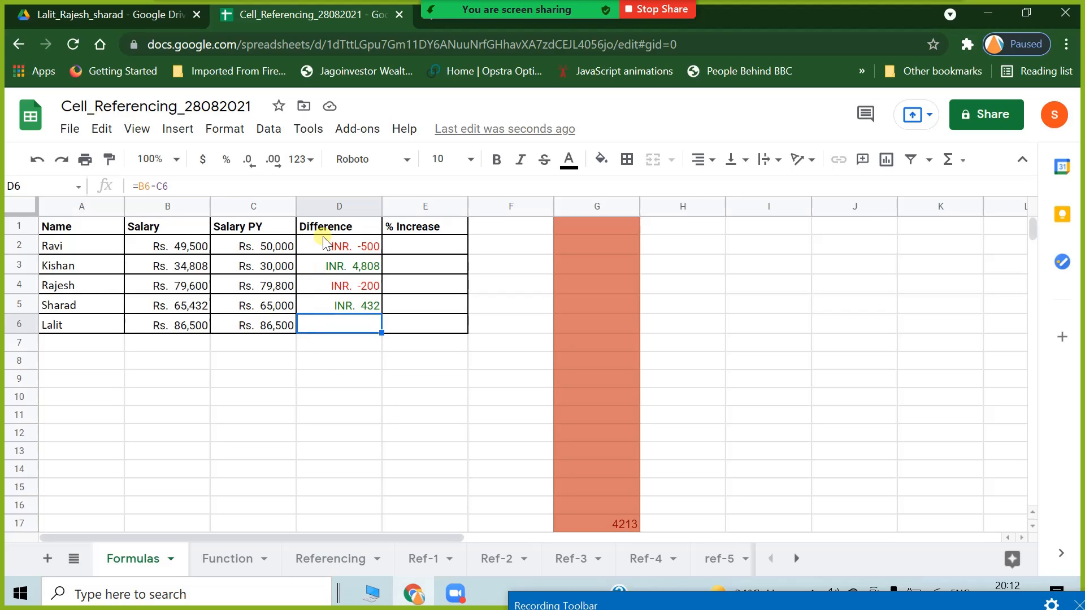
Reopen the custom number format of the Difference range D2:D6 for editing.
{"action": "left_click_drag", "start_coordinate": [325, 249], "coordinate": [337, 328]}
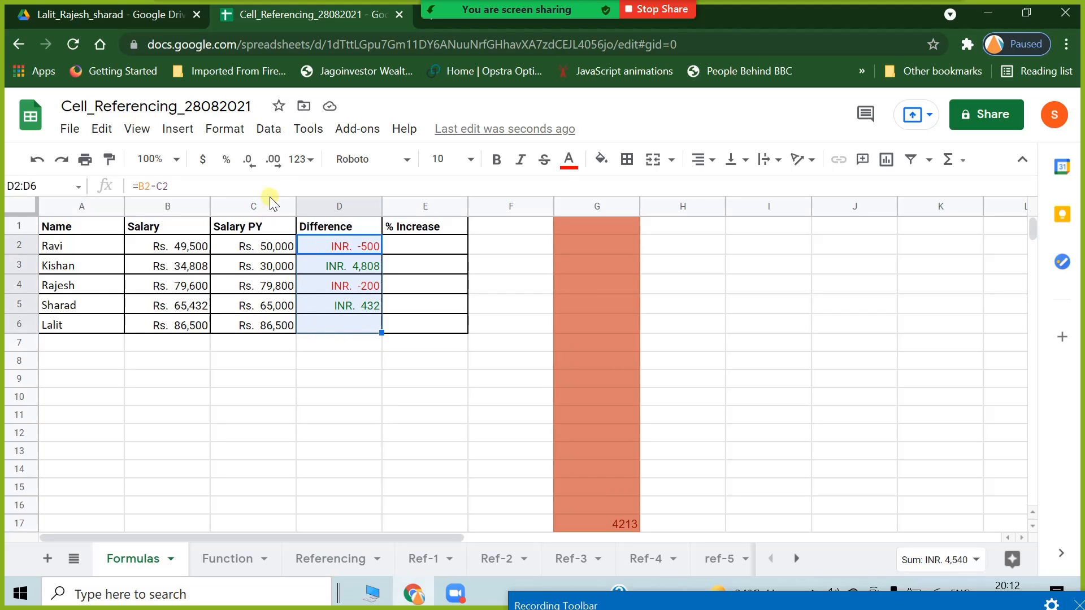
{"action": "left_click", "coordinate": [240, 130]}
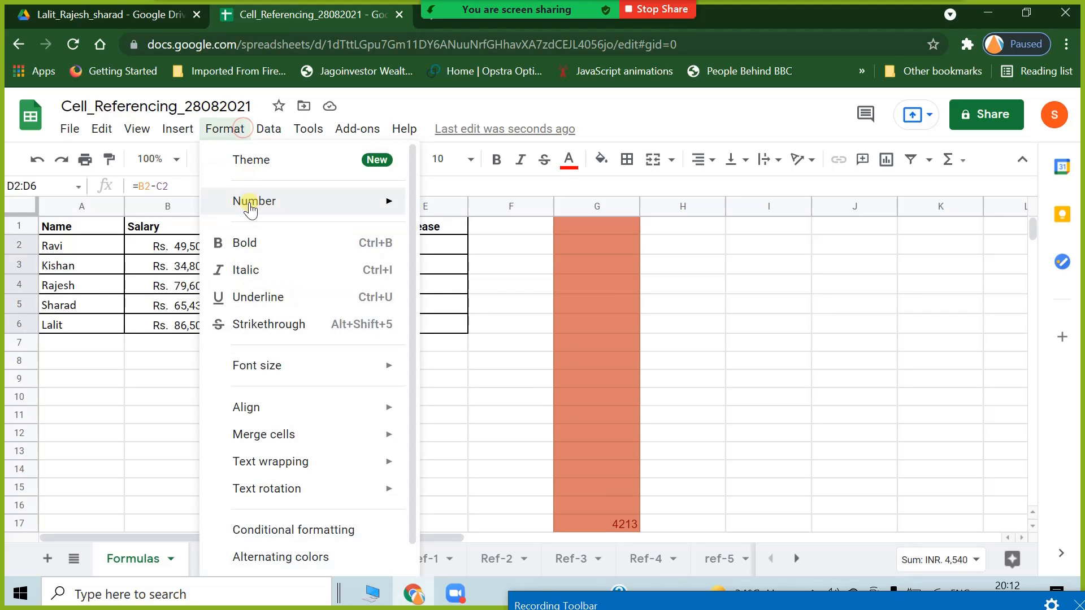
{"action": "mouse_move", "coordinate": [315, 208]}
{"action": "mouse_move", "coordinate": [559, 557]}
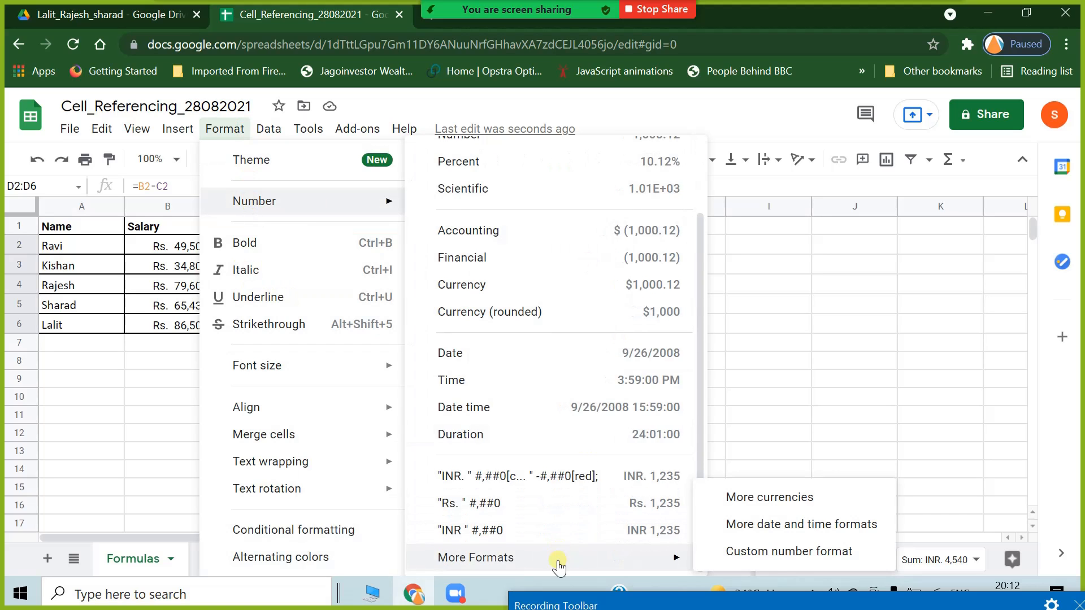
{"action": "left_click", "coordinate": [806, 558]}
{"action": "left_click", "coordinate": [572, 155]}
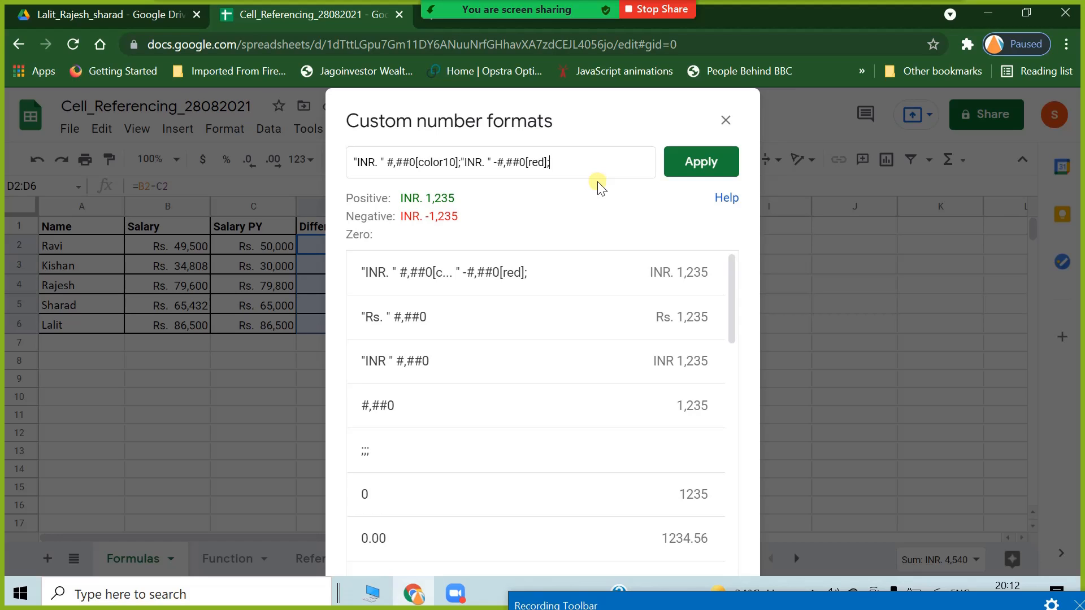
Copy the positive section "INR. " #,##0[color10] of the custom format and paste it after the final semicolon as the zero section.
{"action": "left_click", "coordinate": [395, 169]}
{"action": "left_click_drag", "start_coordinate": [395, 169], "coordinate": [462, 164]}
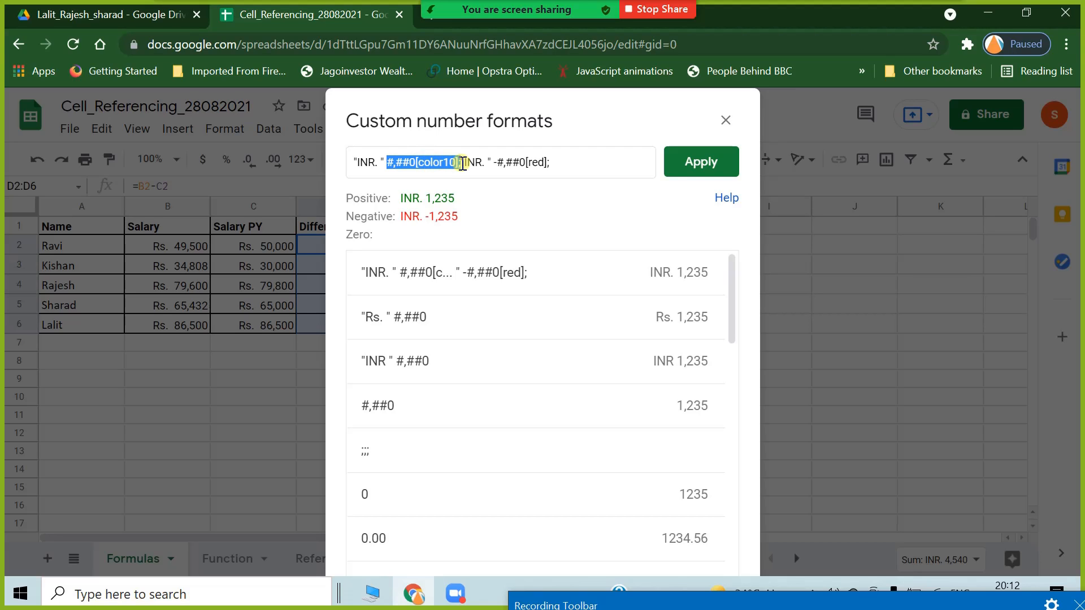
{"action": "left_click", "coordinate": [356, 162]}
{"action": "left_click_drag", "start_coordinate": [355, 164], "coordinate": [458, 161]}
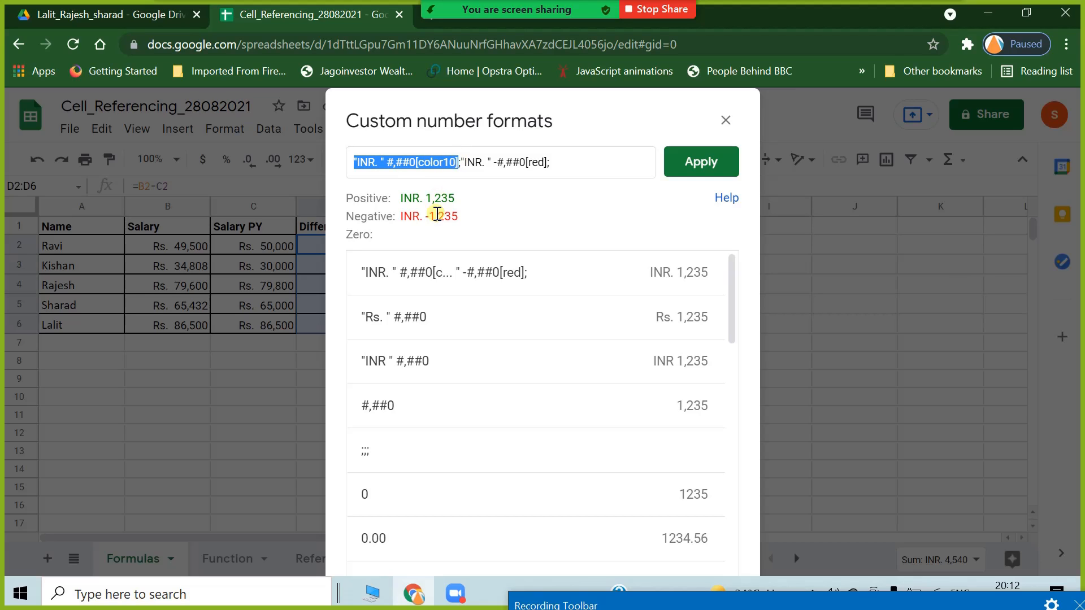
{"action": "key", "text": "ctrl+c"}
{"action": "left_click", "coordinate": [564, 162]}
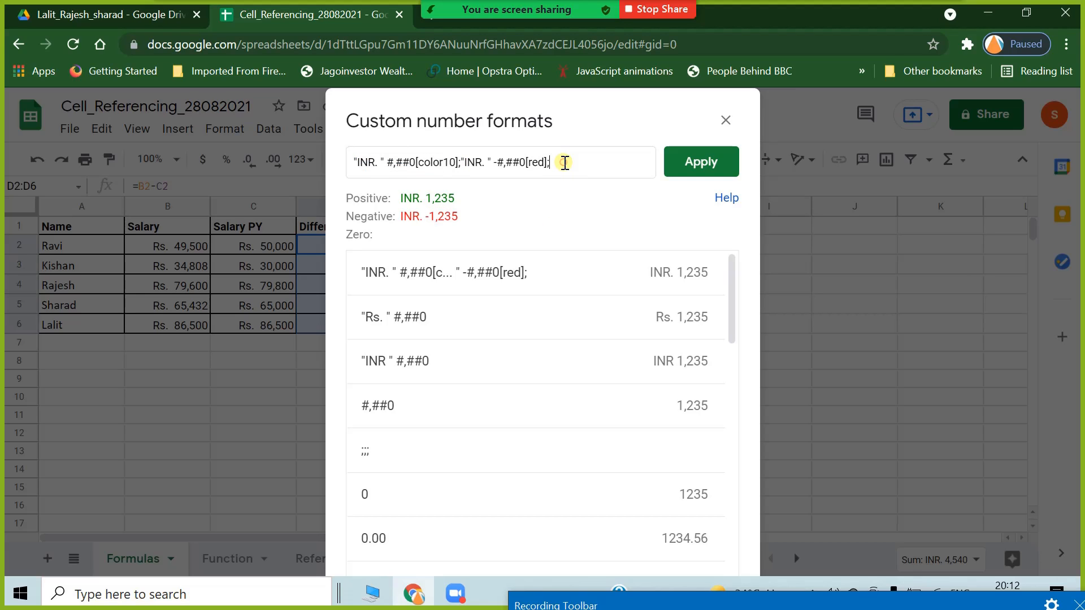
{"action": "key", "text": "ctrl+v"}
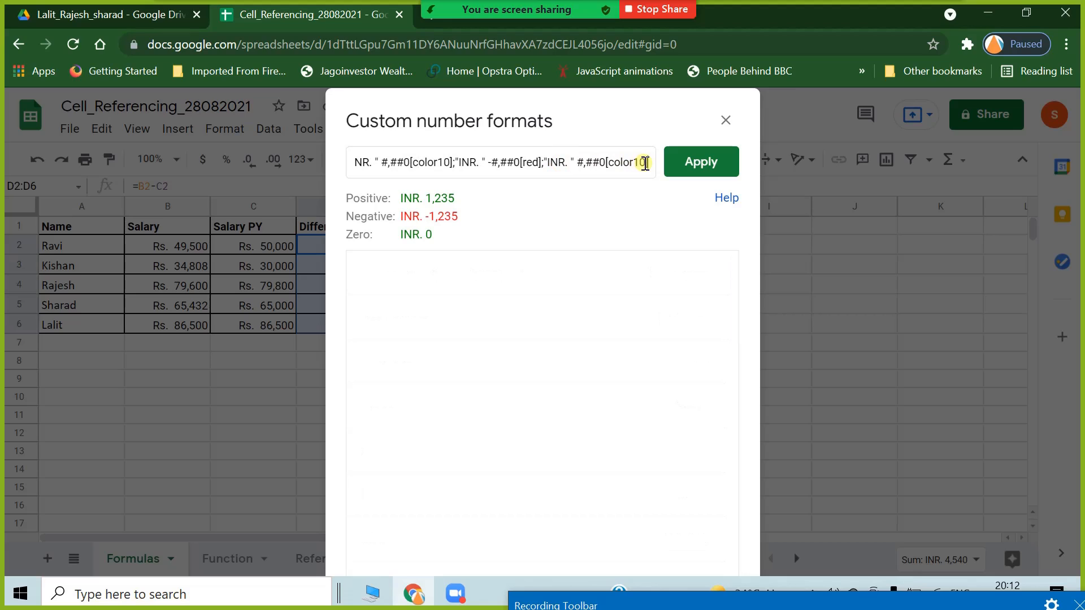
Try color25, color28, color2 and color30 as the colour code of the format's zero section.
{"action": "left_click", "coordinate": [644, 163]}
{"action": "key", "text": "BackSpace"}
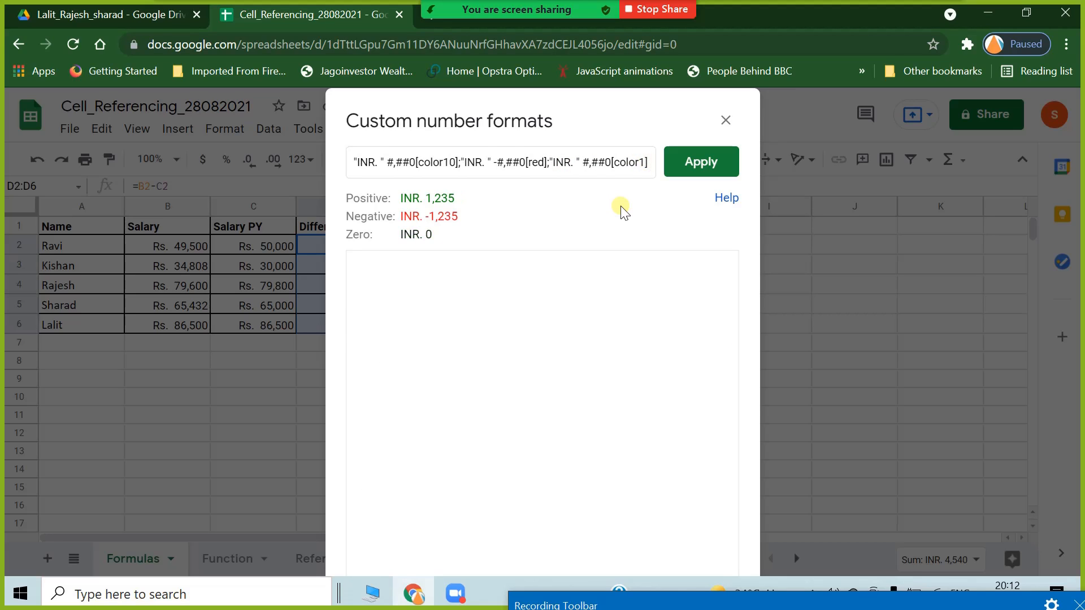
{"action": "key", "text": "BackSpace"}
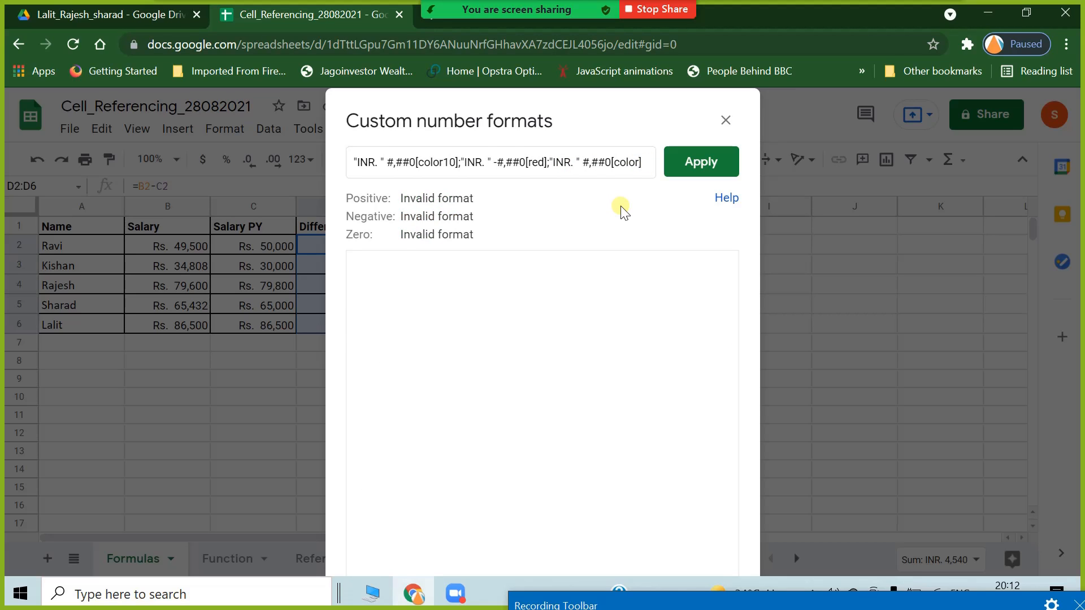
{"action": "type", "text": "25]"}
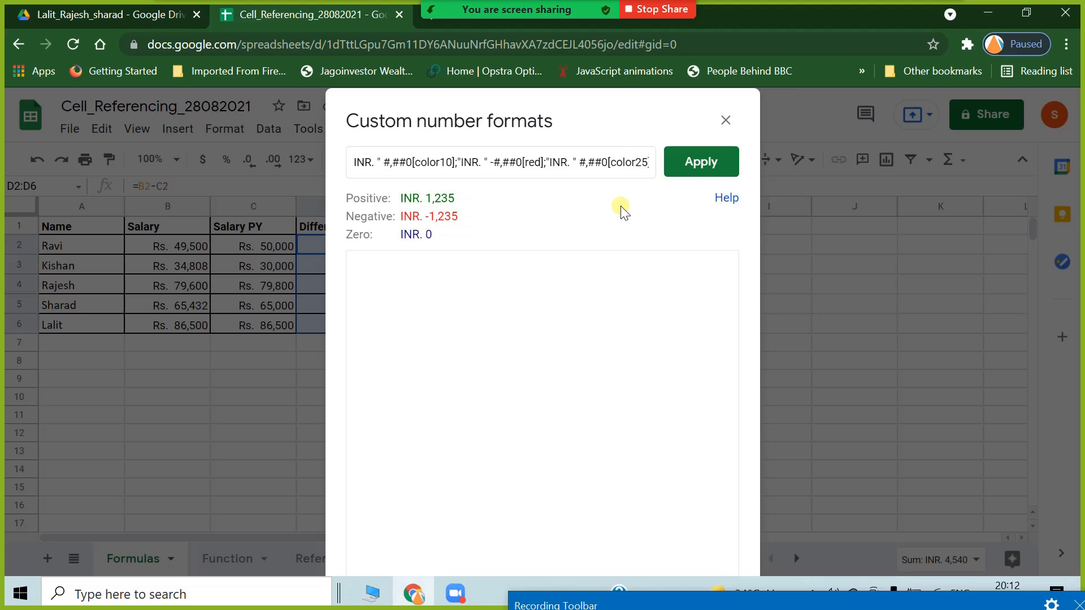
{"action": "key", "text": "BackSpace"}
{"action": "type", "text": "8"}
{"action": "key", "text": "BackSpace"}
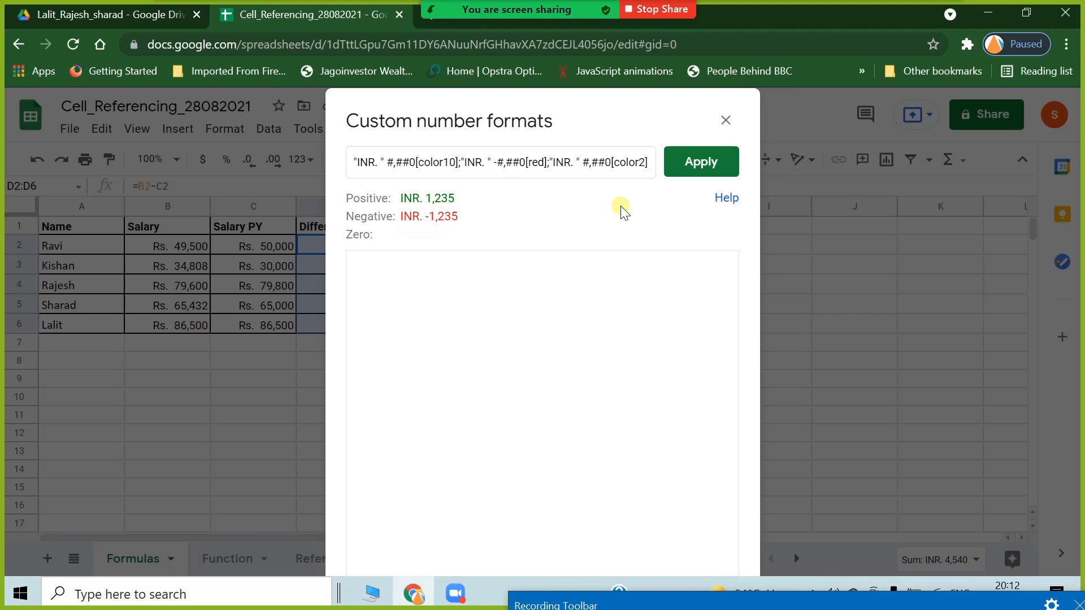
{"action": "type", "text": "30"}
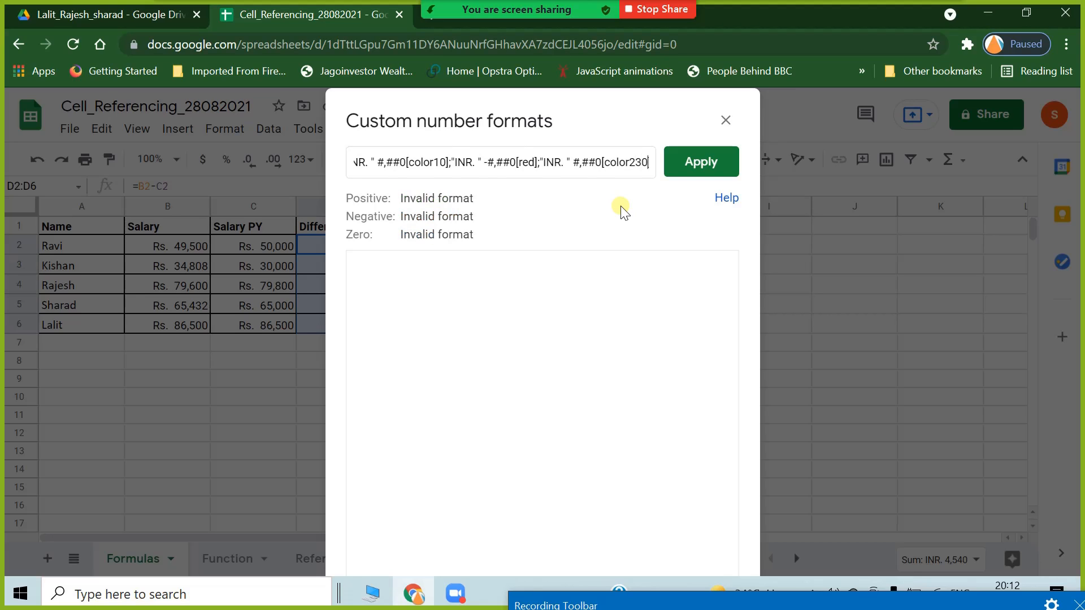
{"action": "key", "text": "BackSpace"}
{"action": "key", "text": "BackSpace"}
{"action": "type", "text": "]"}
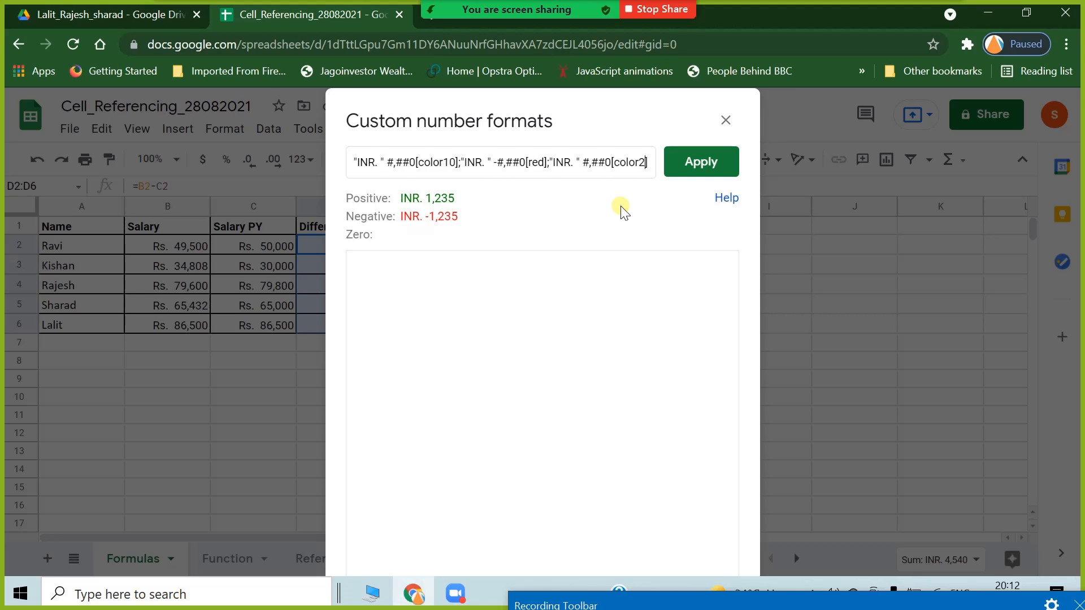
{"action": "key", "text": "BackSpace"}
{"action": "type", "text": "30"}
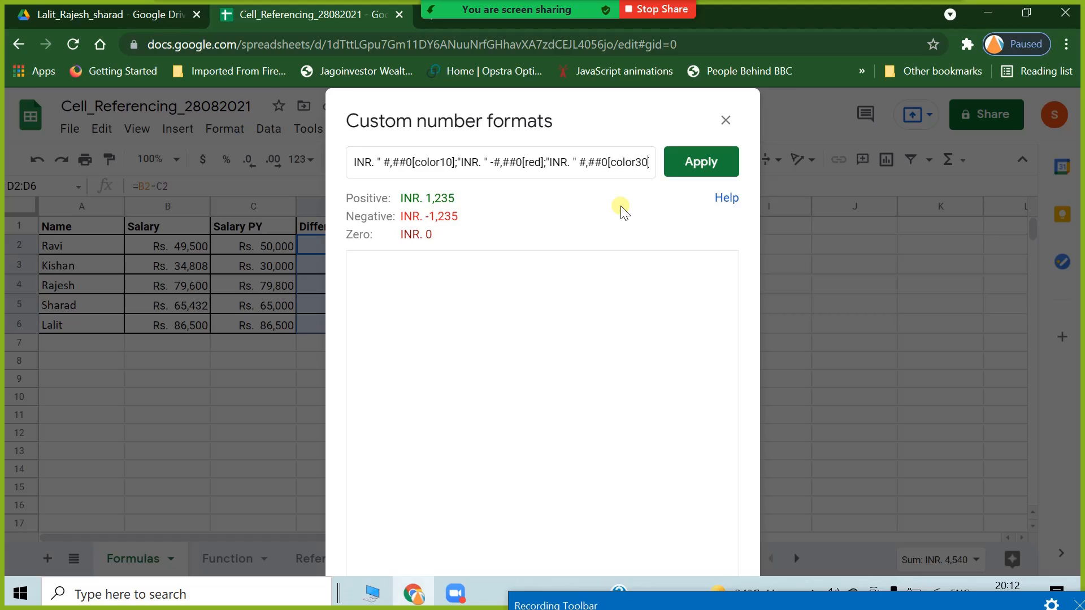
Set the zero section's colour code to [color28] and apply the custom format to the Difference range D2:D6.
{"action": "key", "text": "BackSpace"}
{"action": "key", "text": "BackSpace"}
{"action": "type", "text": "]"}
{"action": "type", "text": "25"}
{"action": "key", "text": "BackSpace"}
{"action": "type", "text": "8"}
{"action": "left_click", "coordinate": [706, 162]}
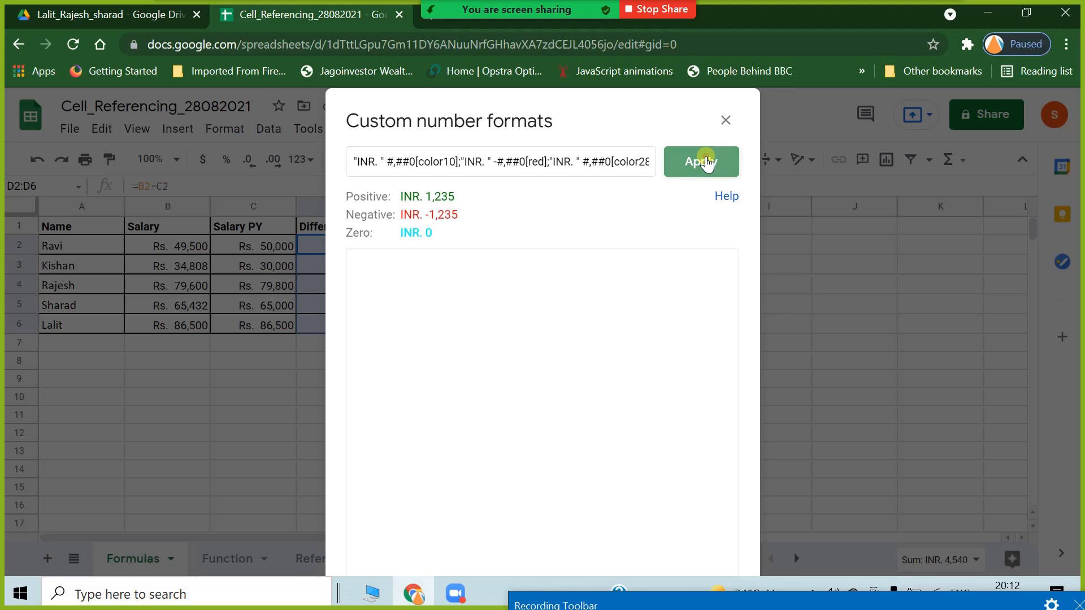
{"action": "left_click", "coordinate": [335, 326]}
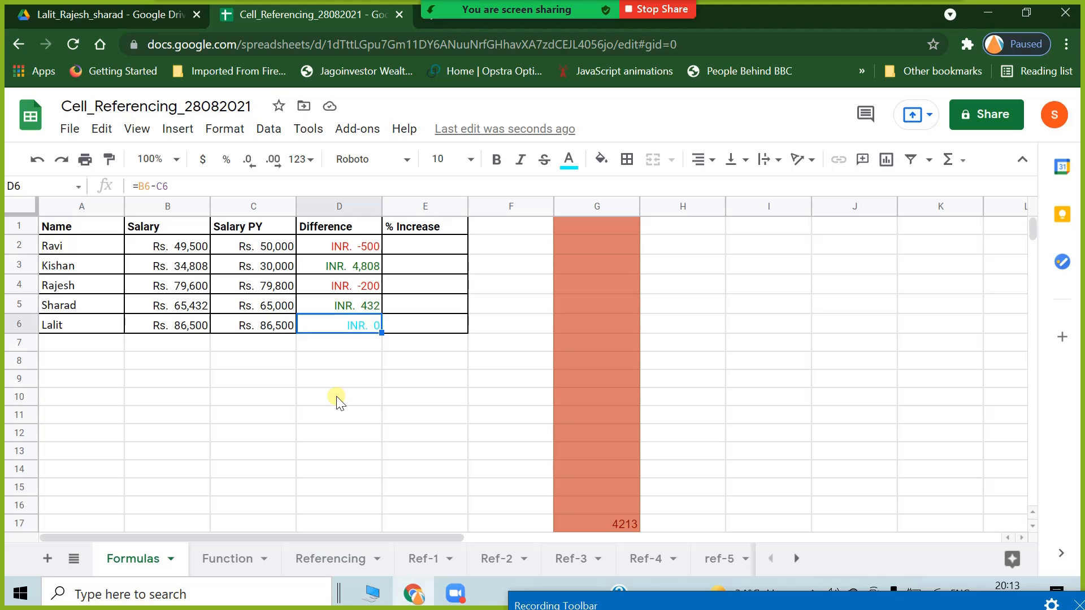
{"action": "left_click", "coordinate": [345, 379]}
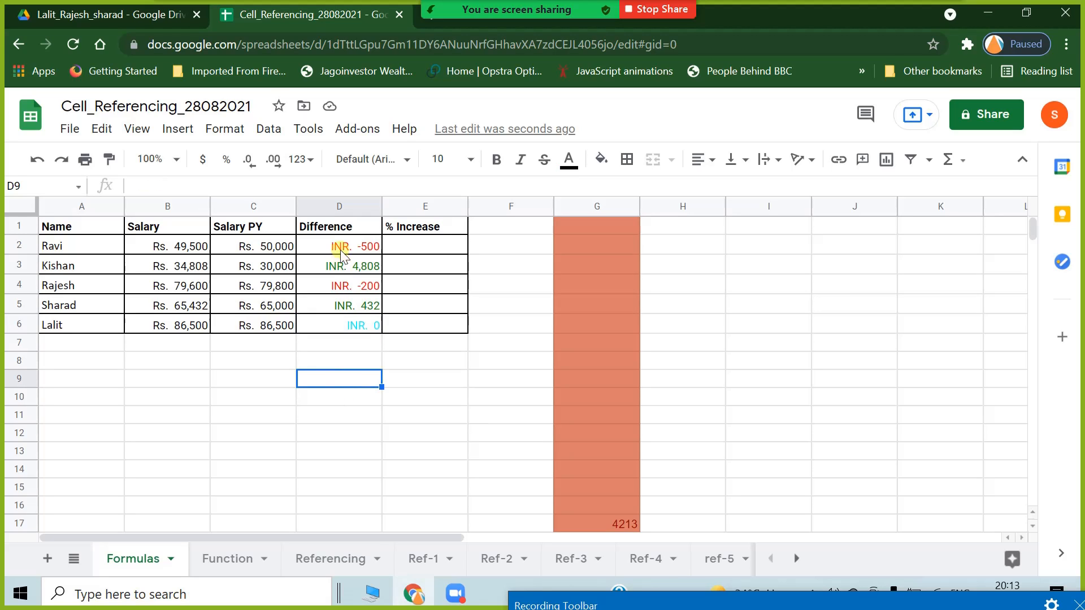
Review the custom number format of the Difference range D2:D6 and close it without editing.
{"action": "left_click", "coordinate": [342, 240]}
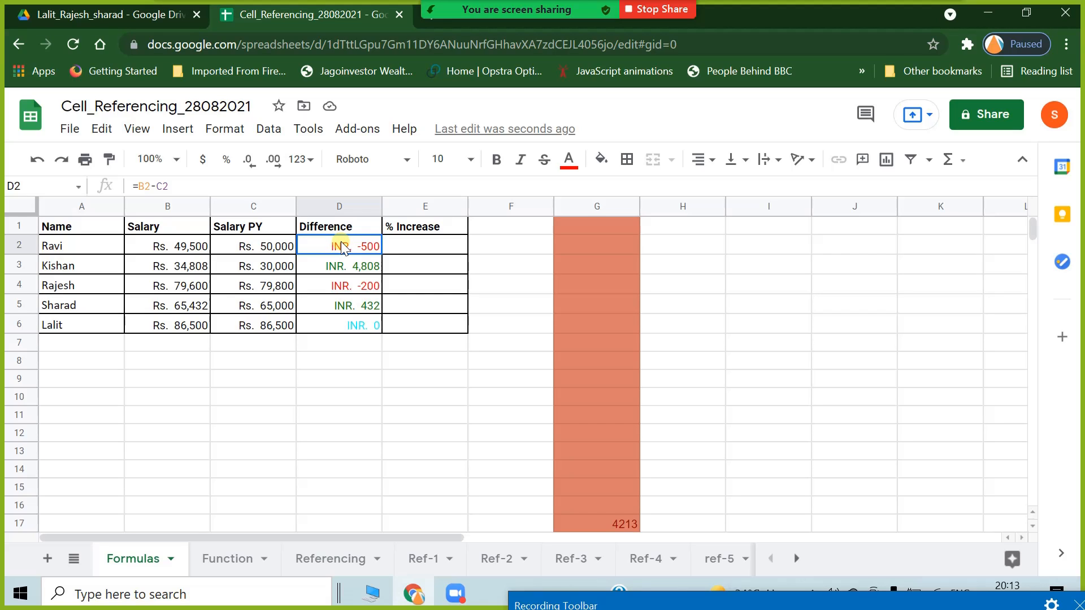
{"action": "left_click_drag", "start_coordinate": [342, 243], "coordinate": [350, 326]}
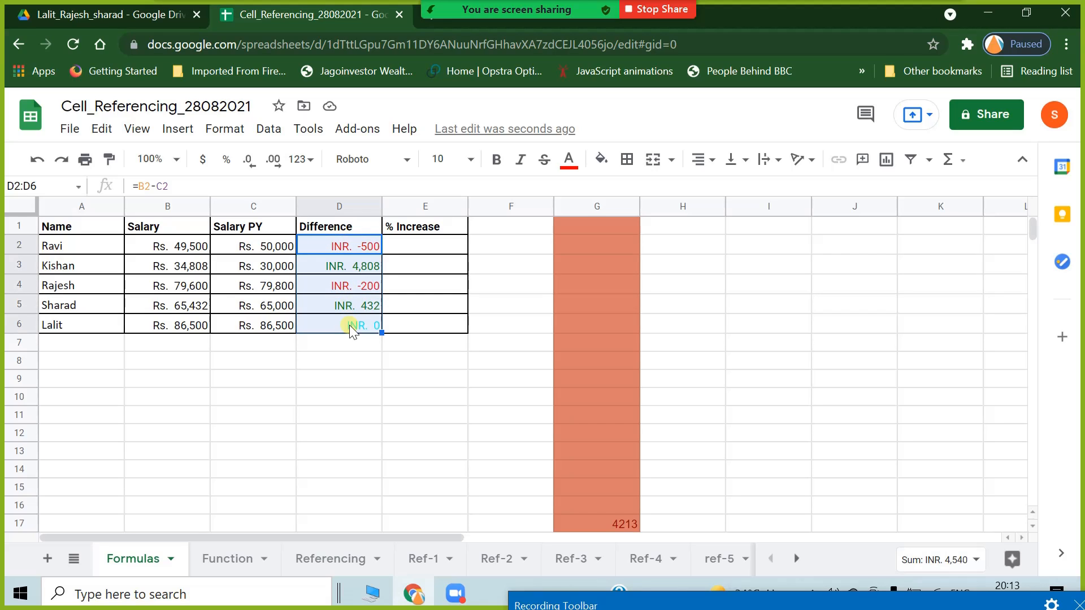
{"action": "left_click", "coordinate": [235, 131]}
{"action": "mouse_move", "coordinate": [266, 214]}
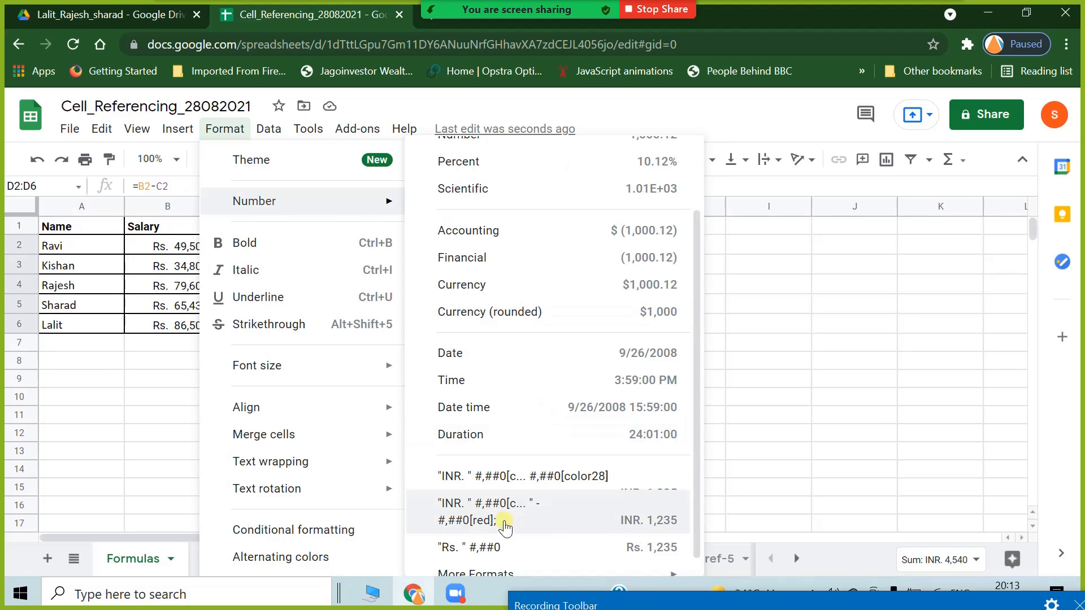
{"action": "mouse_move", "coordinate": [507, 560]}
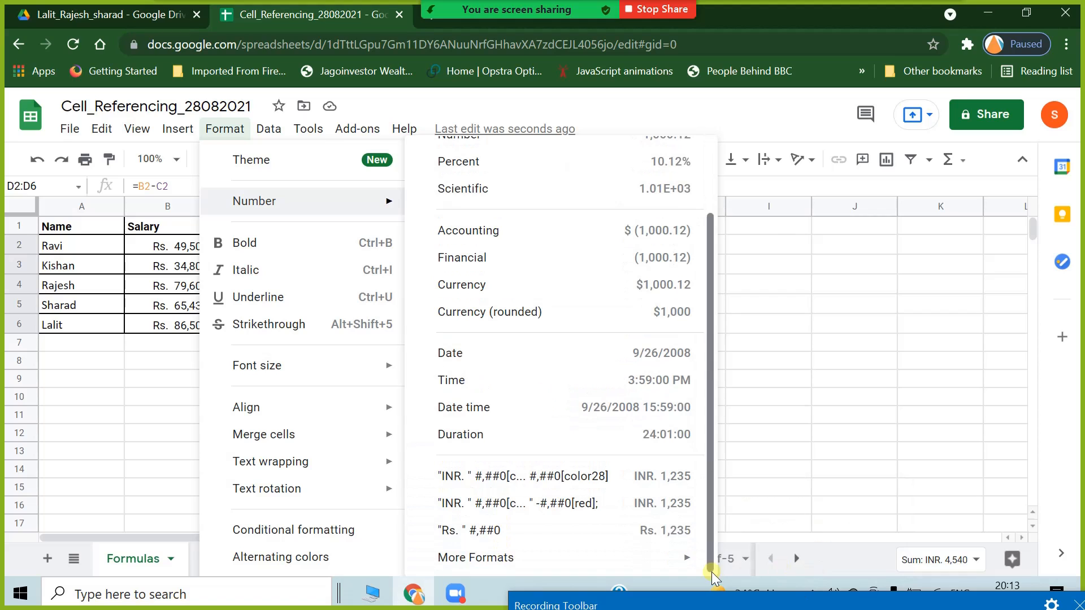
{"action": "left_click", "coordinate": [793, 562]}
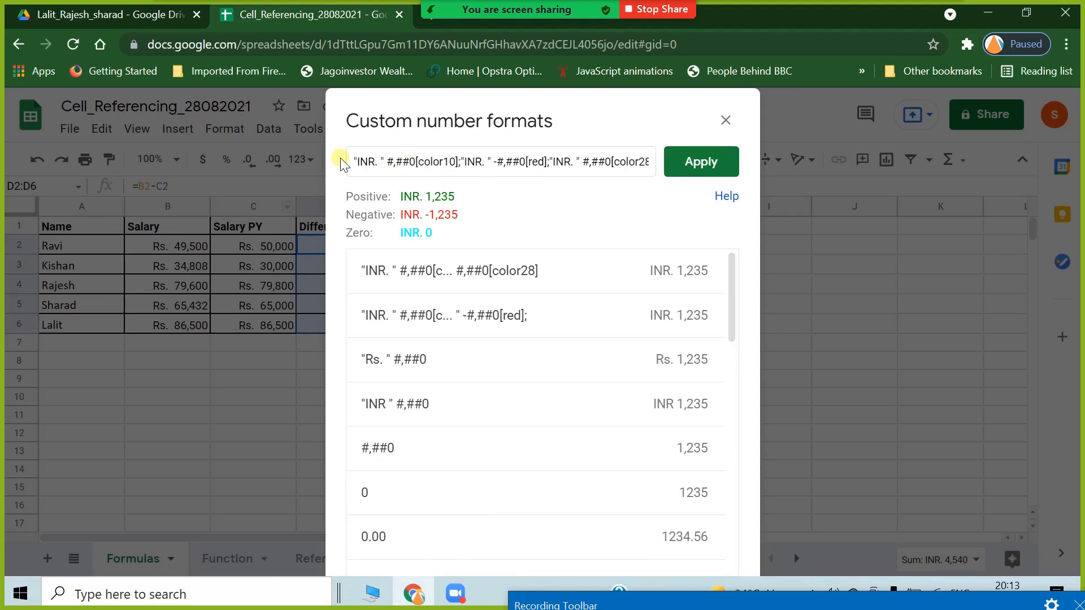
{"action": "left_click", "coordinate": [727, 121]}
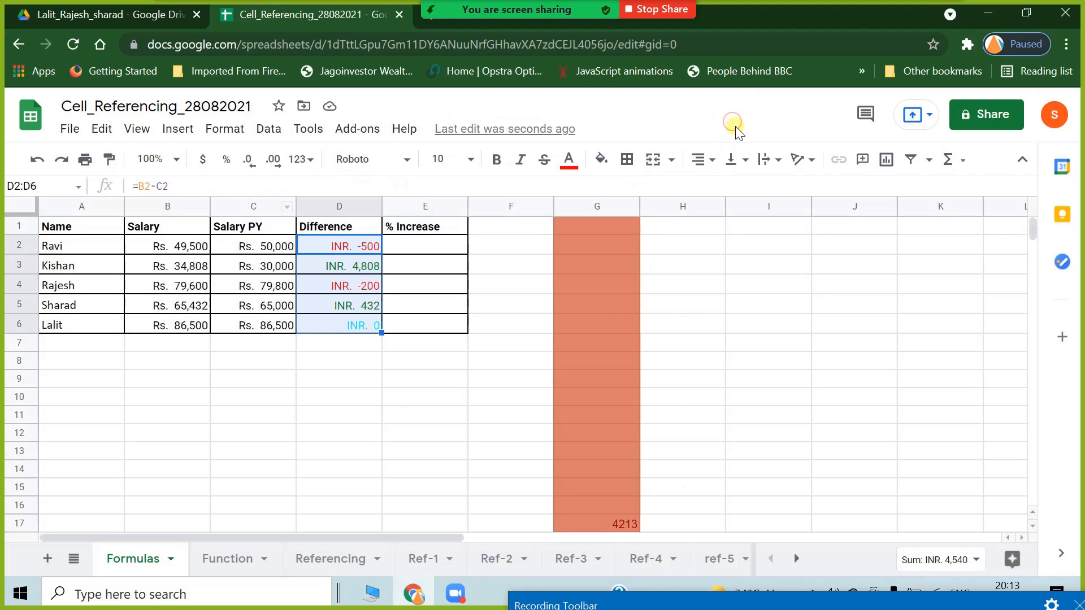
{"action": "left_click", "coordinate": [258, 366]}
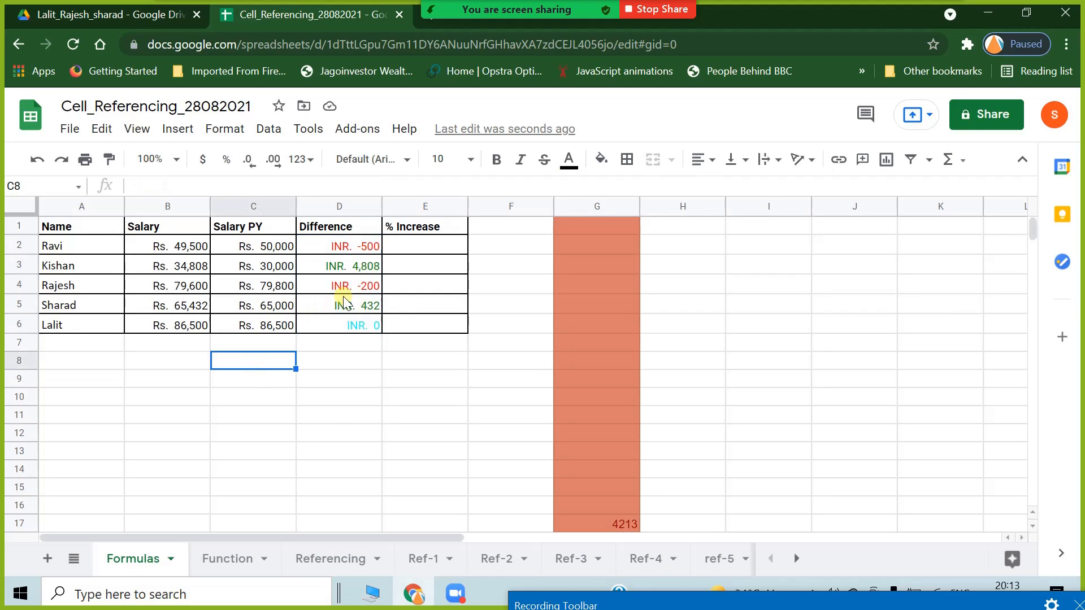
Copy the salary figures in B5:C6 into B7:C8 below the table.
{"action": "left_click_drag", "start_coordinate": [337, 366], "coordinate": [335, 435]}
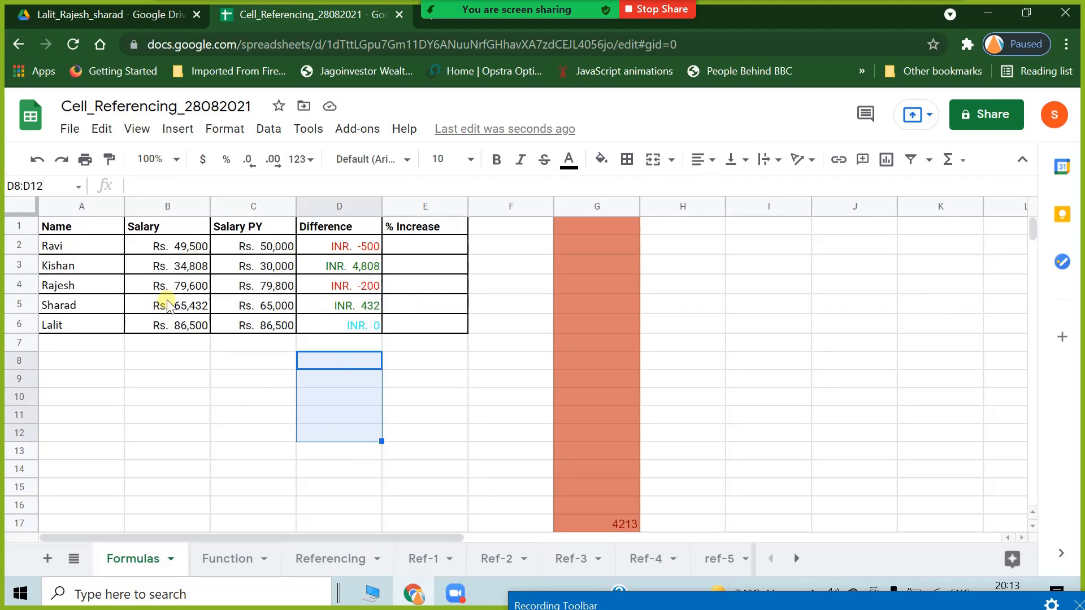
{"action": "left_click_drag", "start_coordinate": [166, 305], "coordinate": [273, 326]}
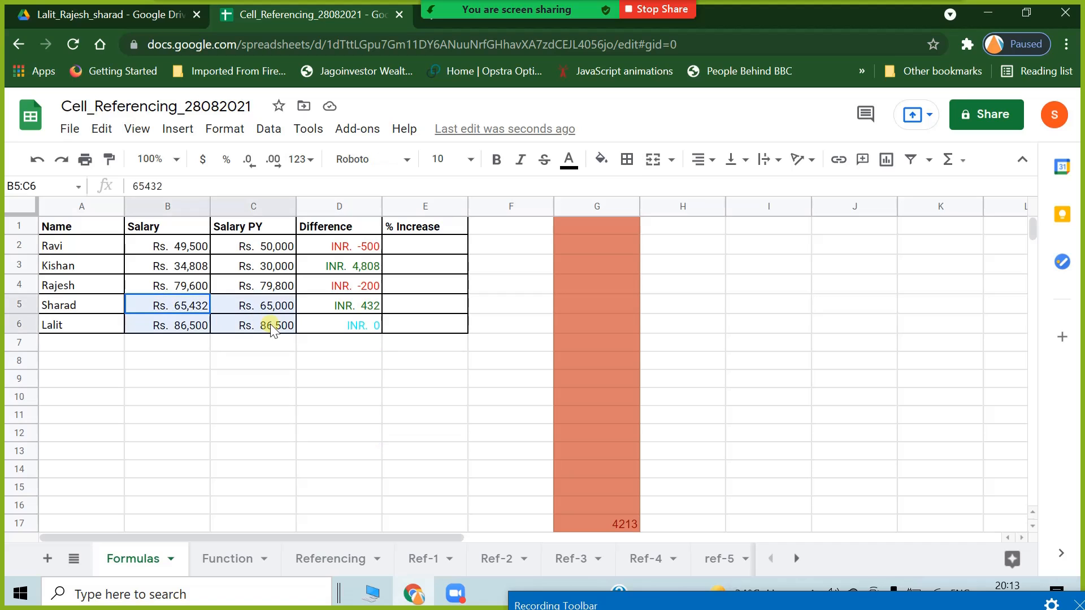
{"action": "key", "text": "ctrl+c"}
{"action": "left_click", "coordinate": [186, 345]}
{"action": "key", "text": "ctrl+v"}
Calculate the salary difference in D7 with =B7-C7 and accept the suggested autofill for D8.
{"action": "left_click", "coordinate": [320, 349]}
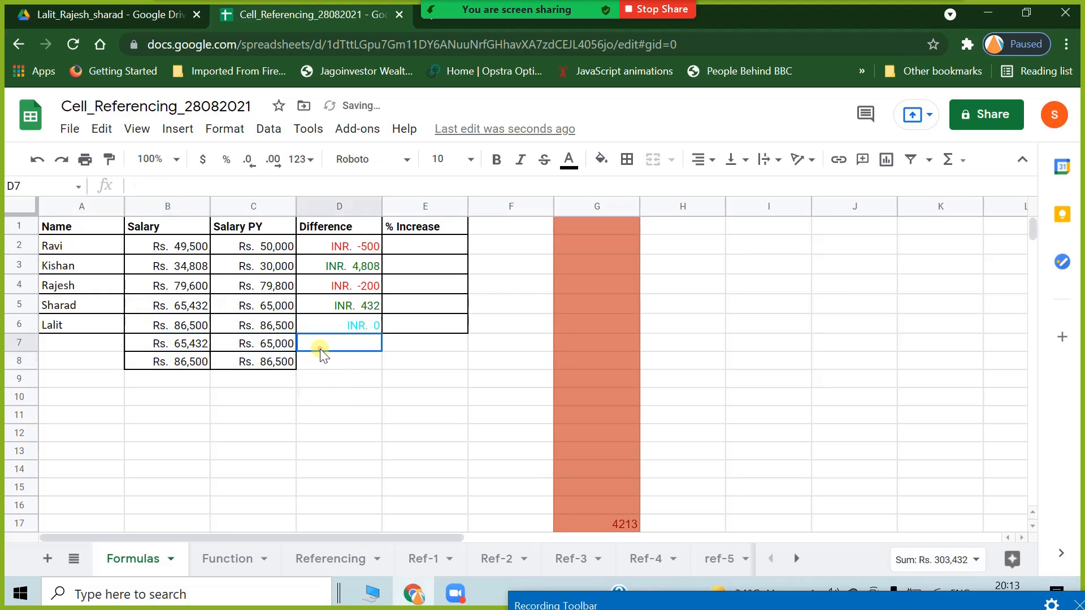
{"action": "type", "text": "="}
{"action": "left_click", "coordinate": [176, 346]}
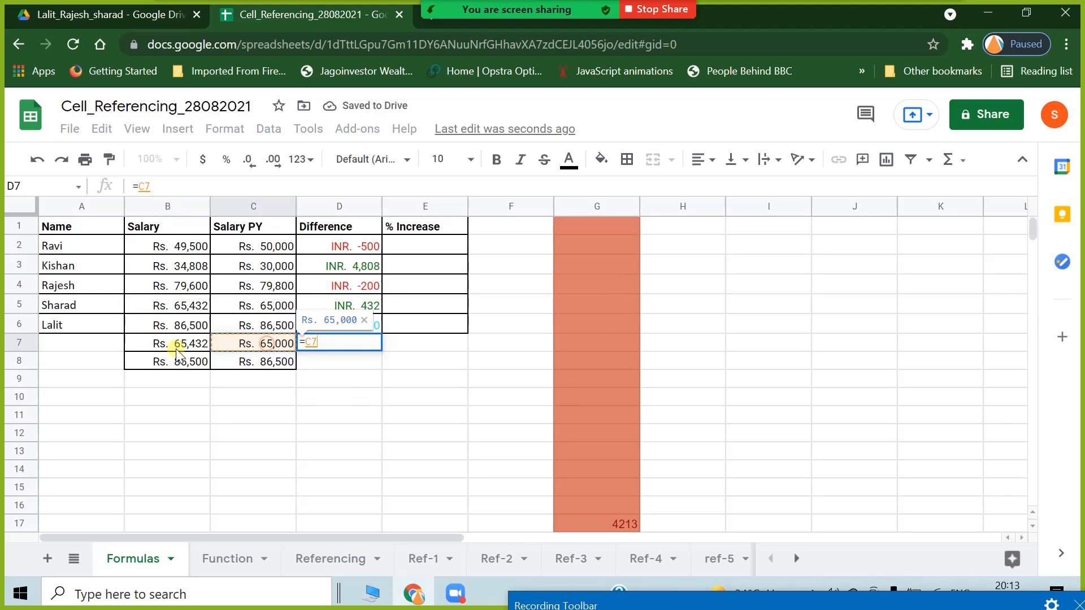
{"action": "type", "text": "-"}
{"action": "left_click", "coordinate": [246, 346]}
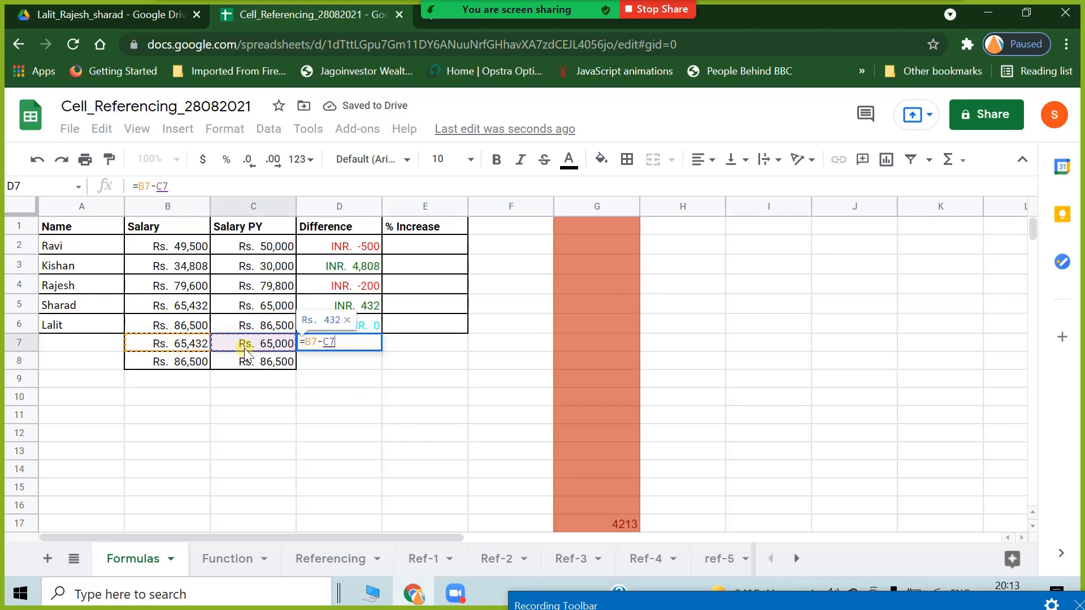
{"action": "key", "text": "Return"}
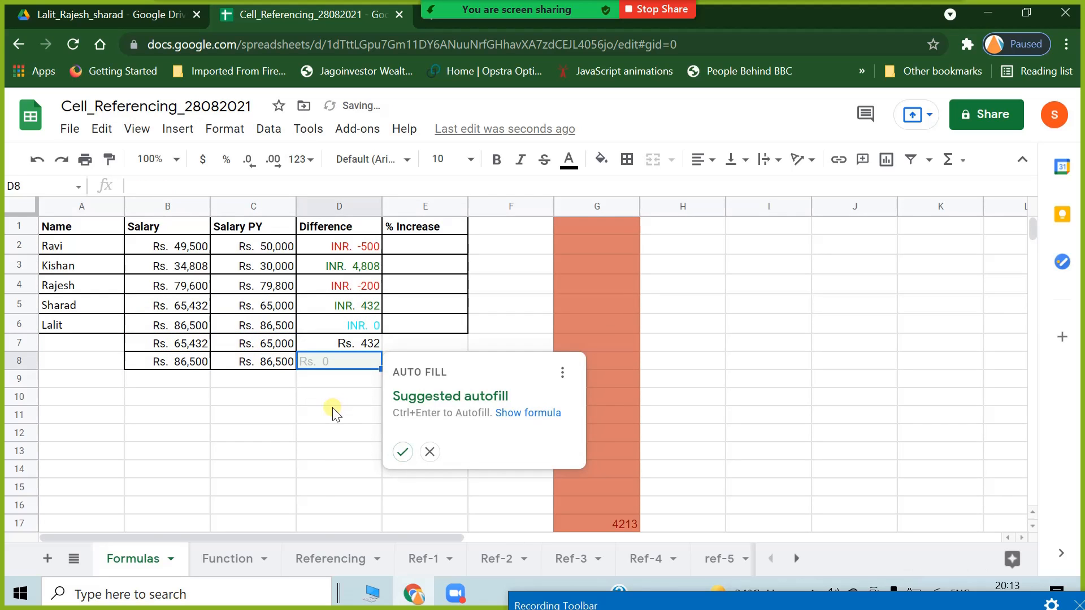
{"action": "left_click", "coordinate": [403, 452]}
Copy the formatting of Difference cell D5 onto D7:D8 with Paint format.
{"action": "left_click", "coordinate": [361, 299]}
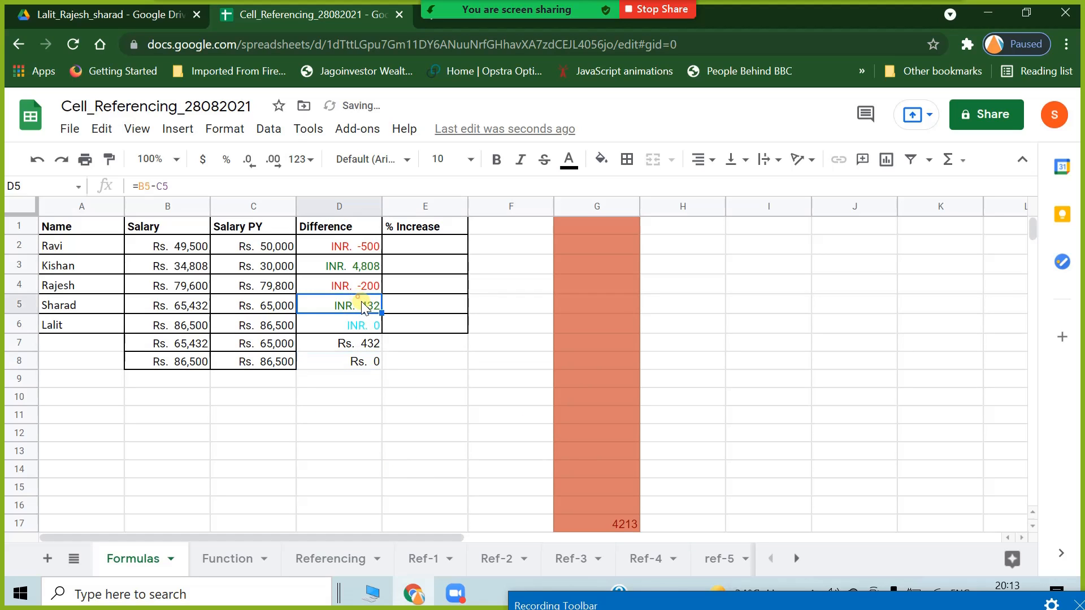
{"action": "left_click", "coordinate": [110, 161]}
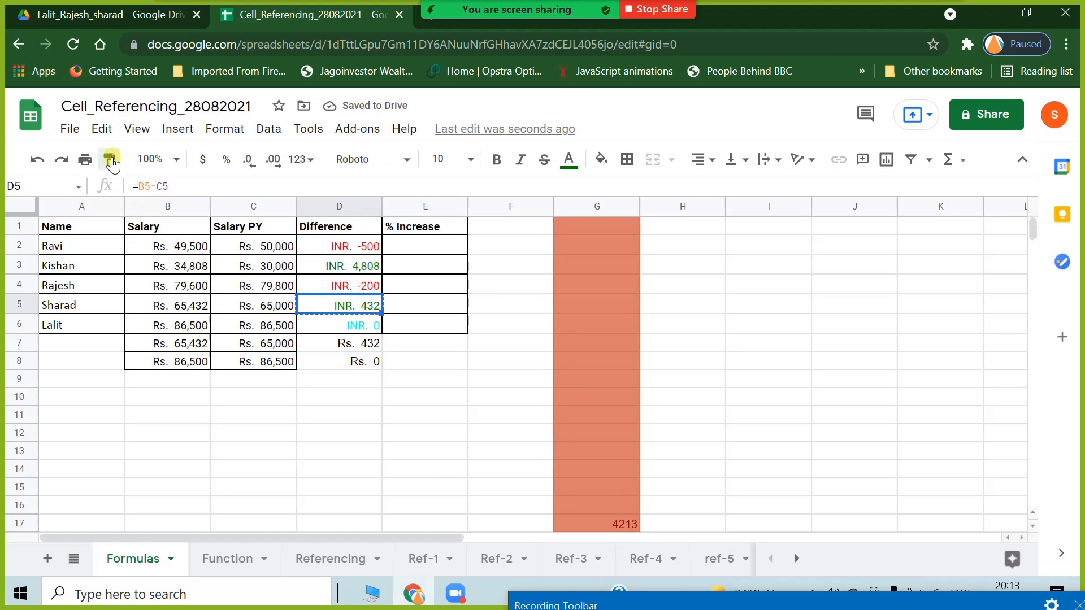
{"action": "left_click_drag", "start_coordinate": [341, 339], "coordinate": [349, 368]}
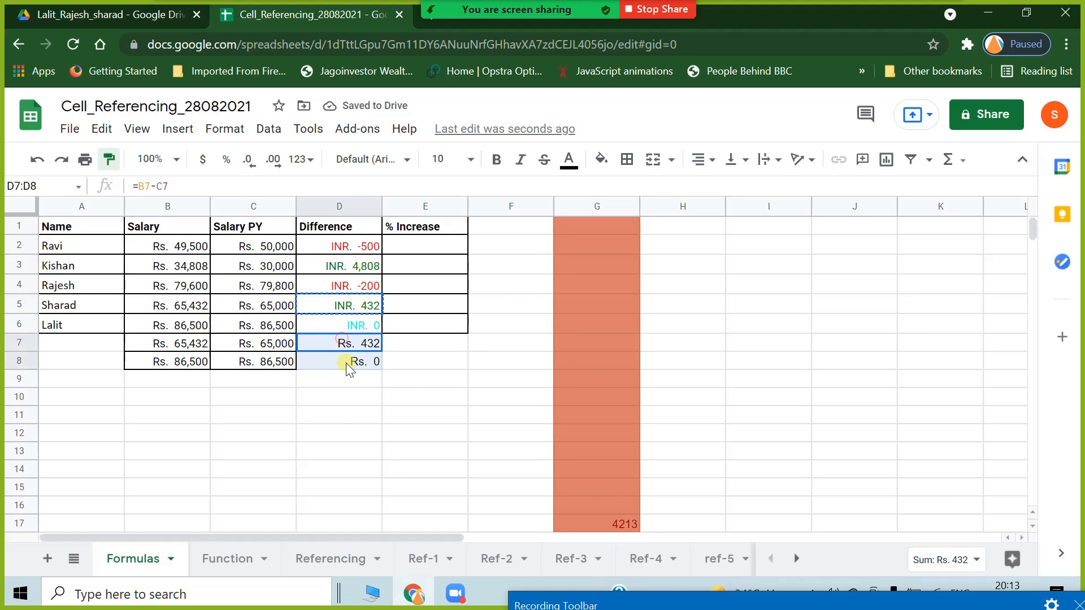
{"action": "left_click", "coordinate": [335, 417]}
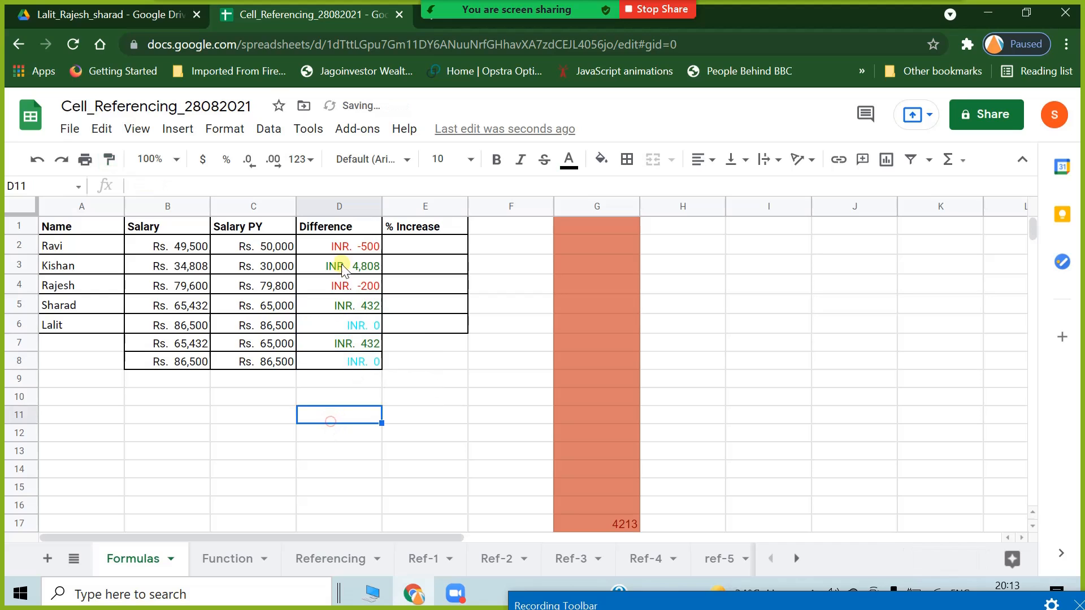
{"action": "left_click", "coordinate": [234, 455]}
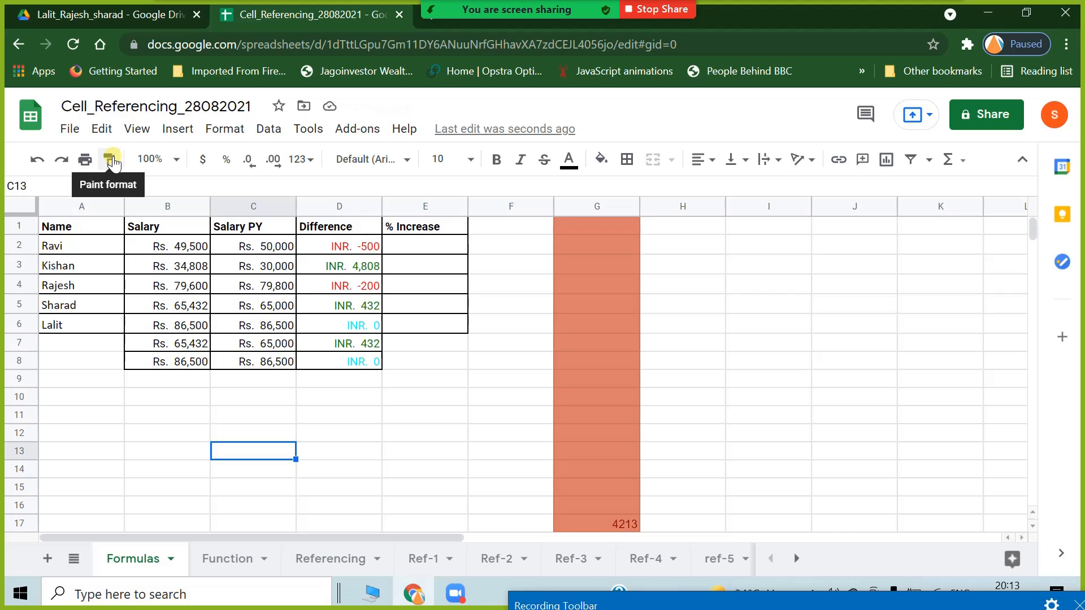
Remove the test values and their formatting from rows 7 and 8 below the table.
{"action": "left_click", "coordinate": [348, 247]}
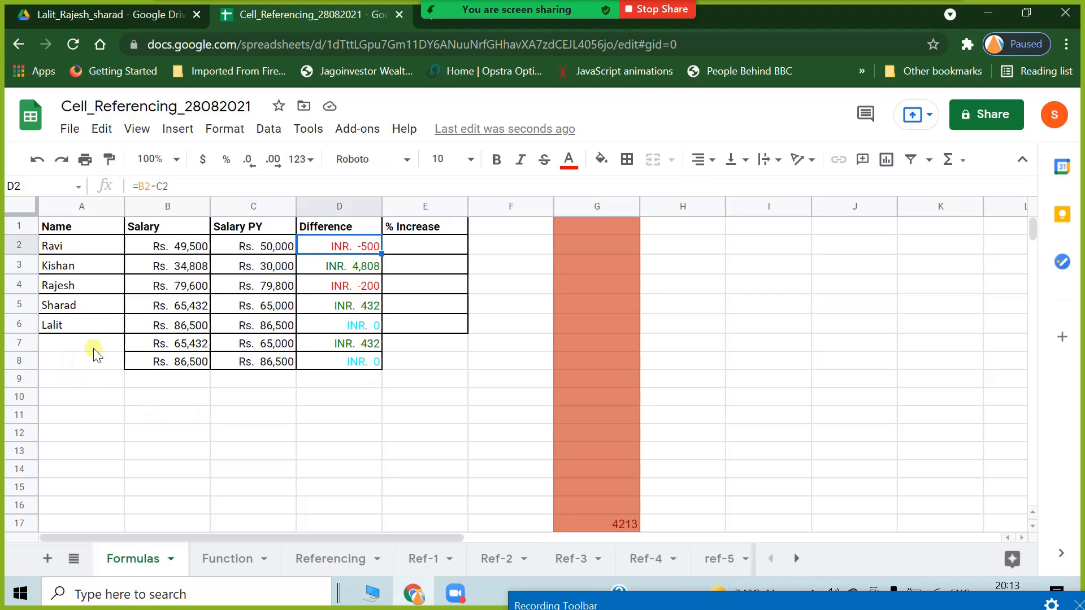
{"action": "left_click_drag", "start_coordinate": [99, 341], "coordinate": [477, 367]}
{"action": "left_click", "coordinate": [302, 429]}
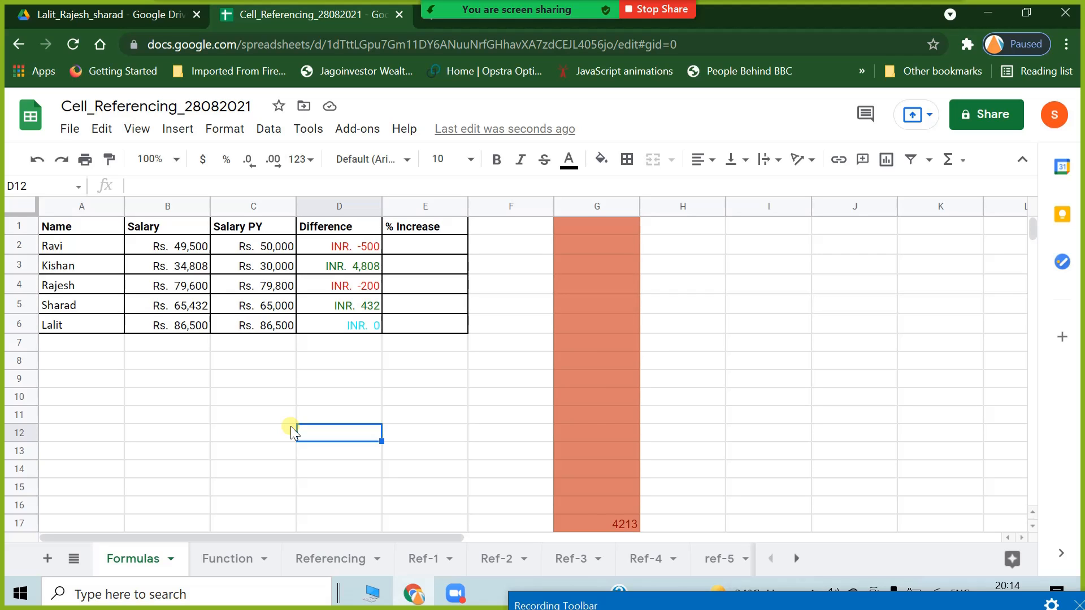
Examine the cells of the red-filled column G beside the salary table.
{"action": "scroll", "coordinate": [429, 435], "scroll_direction": "down", "scroll_amount": 2}
{"action": "scroll", "coordinate": [585, 384], "scroll_direction": "up", "scroll_amount": 2}
{"action": "left_click", "coordinate": [597, 243]}
{"action": "left_click", "coordinate": [598, 295]}
{"action": "left_click", "coordinate": [604, 361]}
{"action": "left_click", "coordinate": [609, 418]}
{"action": "left_click", "coordinate": [602, 453]}
{"action": "left_click", "coordinate": [474, 492]}
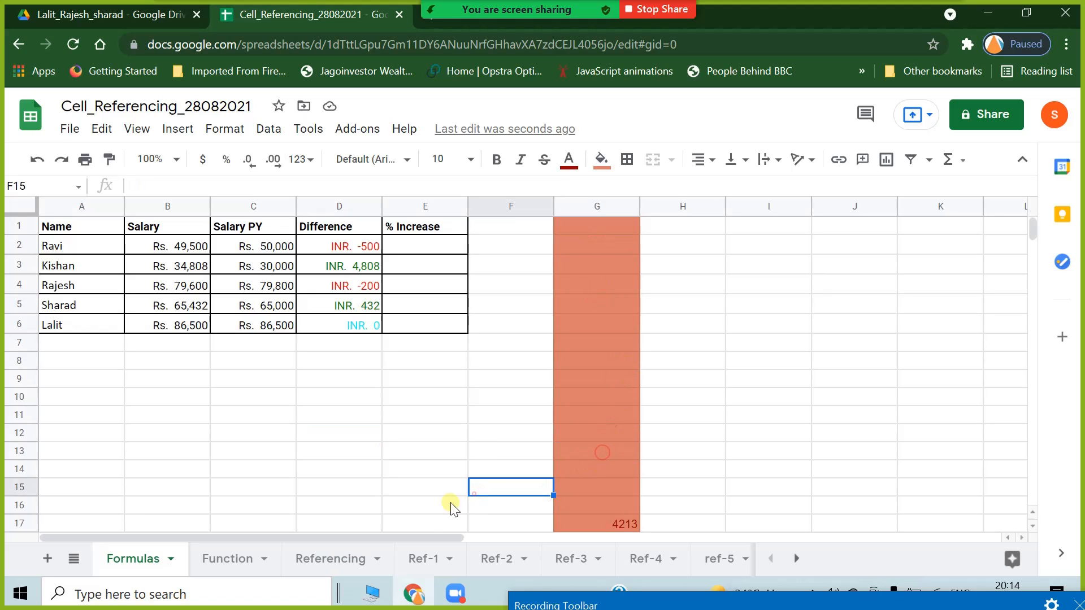
Examine the SUM formula in G17 and the red-filled column G range it adds up.
{"action": "left_click_drag", "start_coordinate": [613, 252], "coordinate": [609, 472]}
{"action": "scroll", "coordinate": [651, 504], "scroll_direction": "down", "scroll_amount": 2}
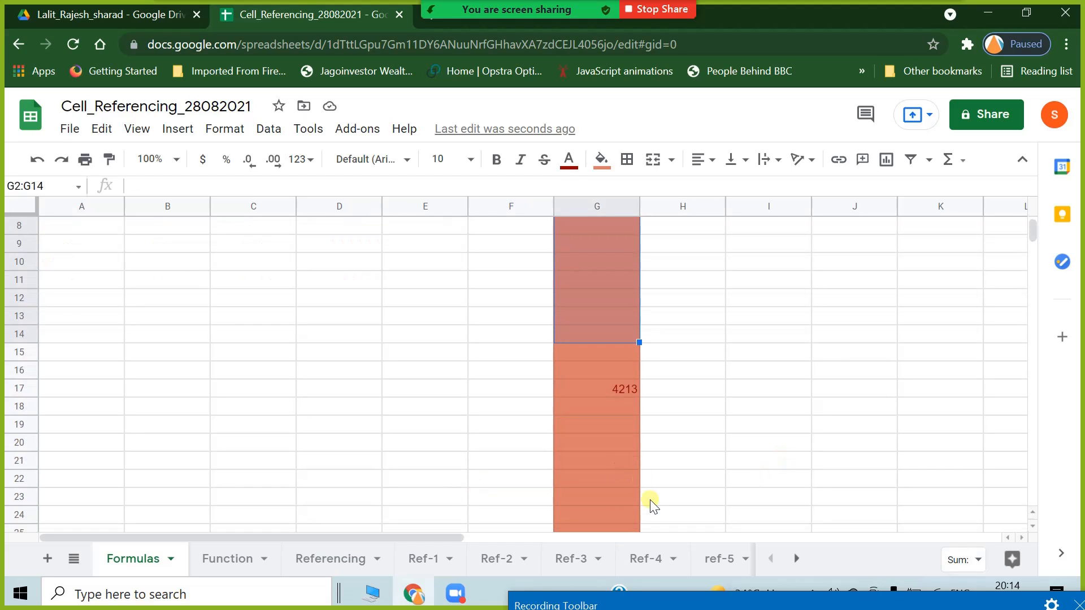
{"action": "left_click", "coordinate": [627, 389]}
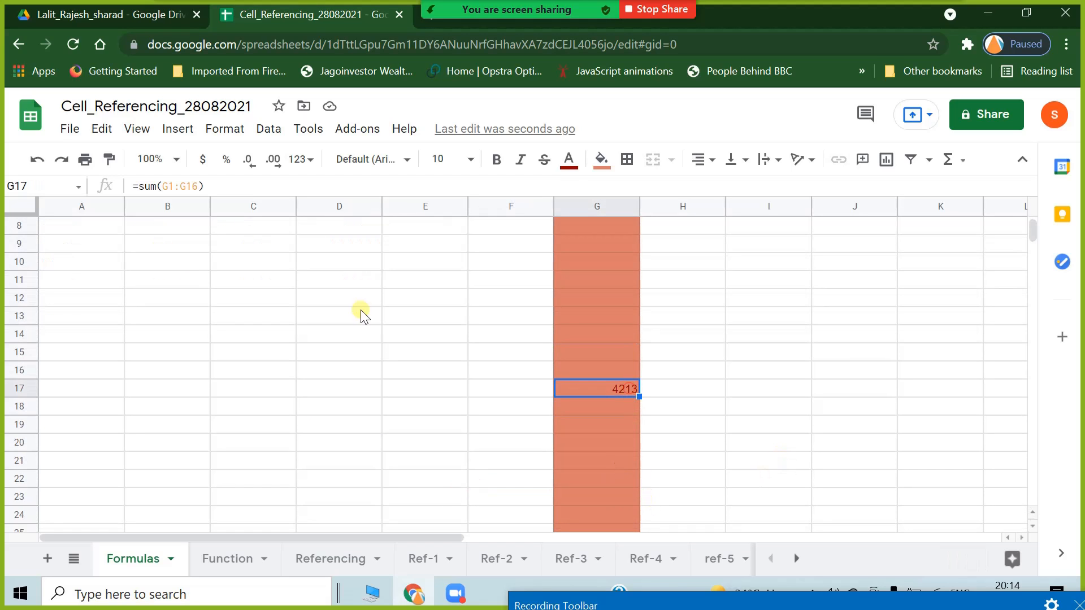
{"action": "double_click", "coordinate": [605, 393]}
{"action": "scroll", "coordinate": [436, 497], "scroll_direction": "up", "scroll_amount": 2}
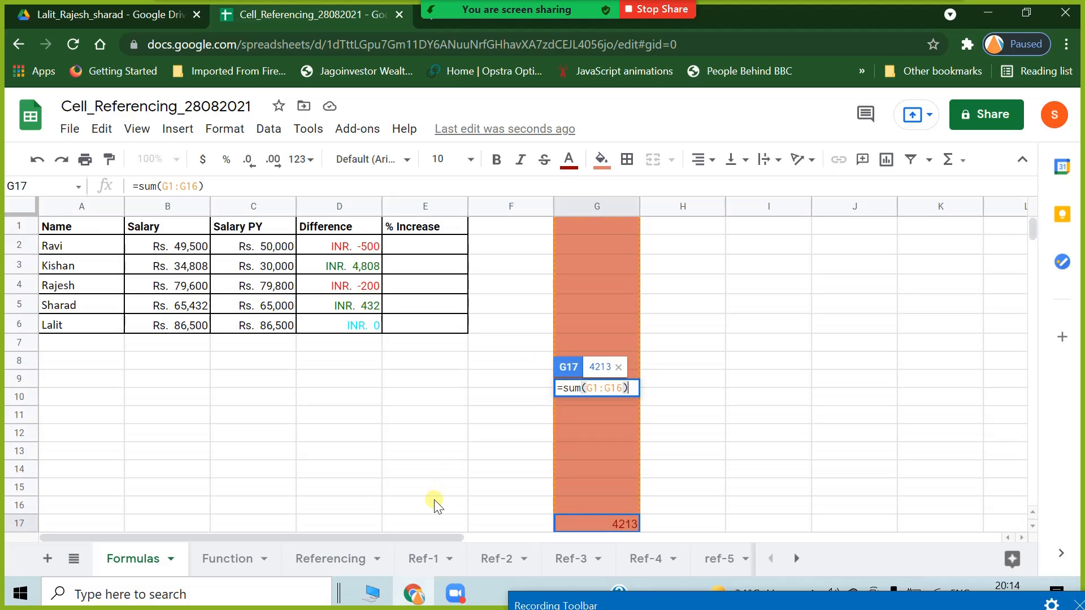
{"action": "key", "text": "Escape"}
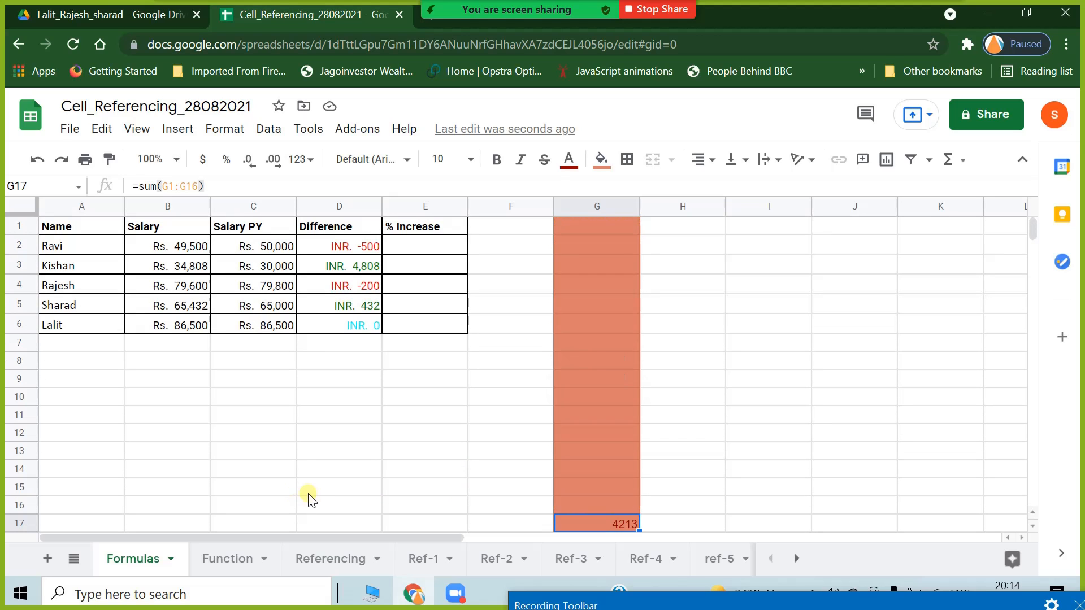
{"action": "left_click", "coordinate": [351, 467]}
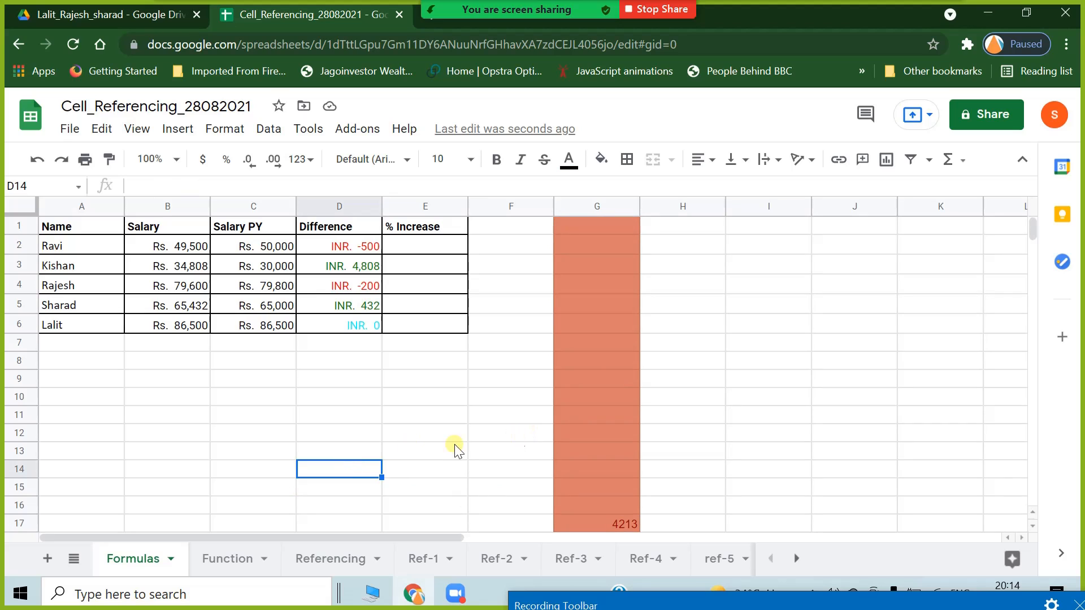
{"action": "left_click", "coordinate": [444, 455]}
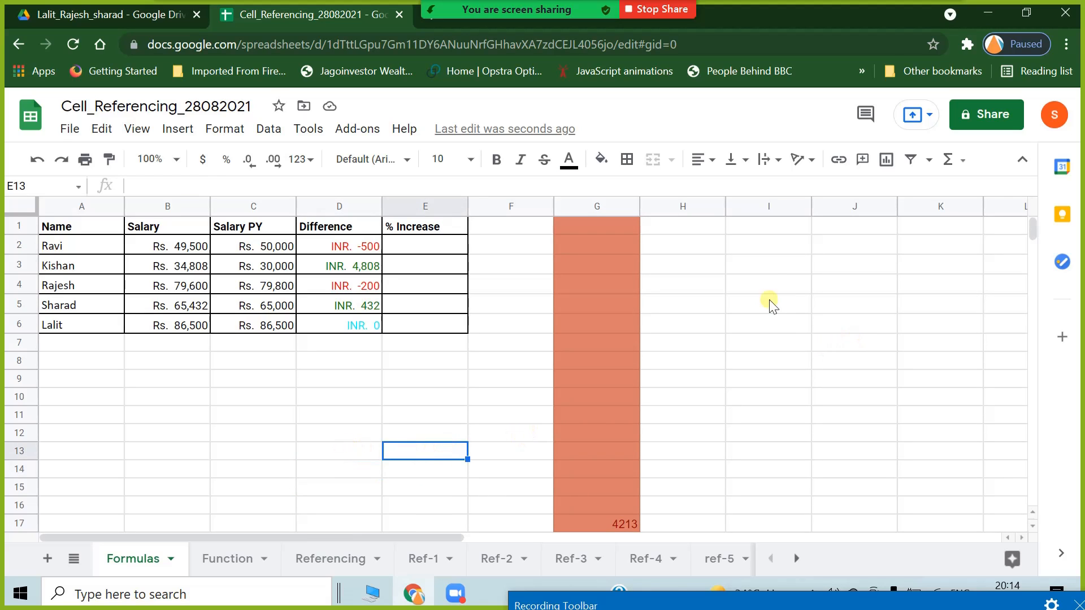
Enter 324 in I3 and 234 in each cell of I4:I10.
{"action": "left_click", "coordinate": [766, 263]}
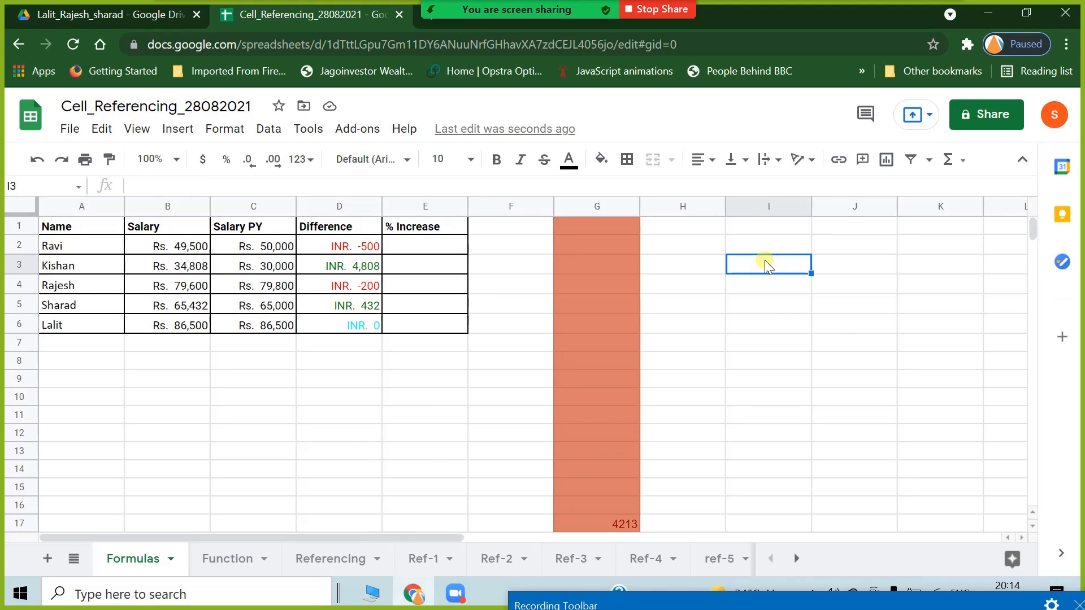
{"action": "type", "text": "324 234"}
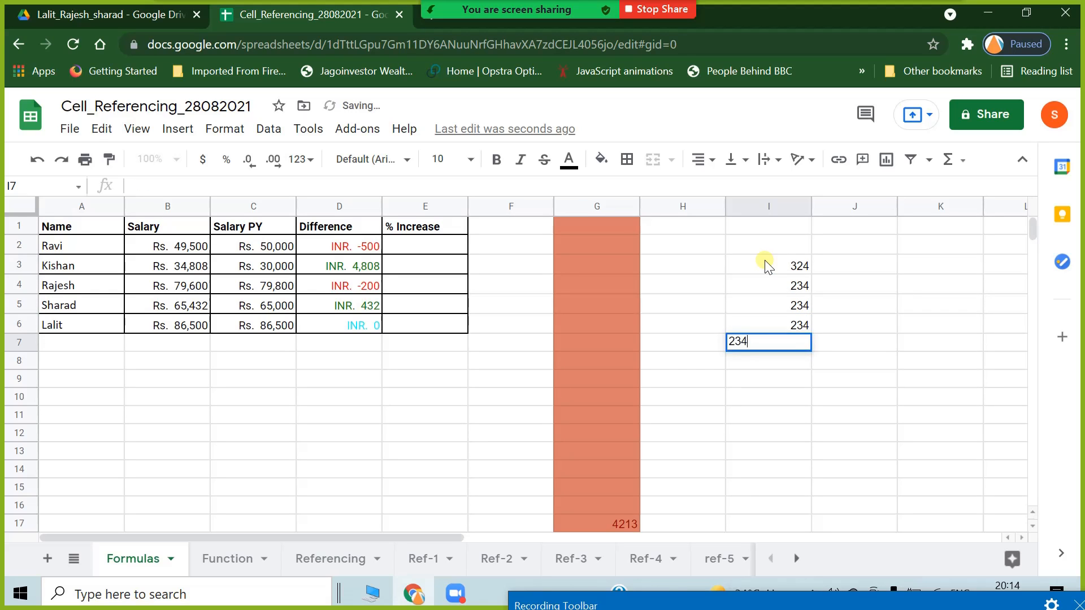
{"action": "type", "text": " 234 234 234 234 234 234"}
{"action": "left_click", "coordinate": [937, 283]}
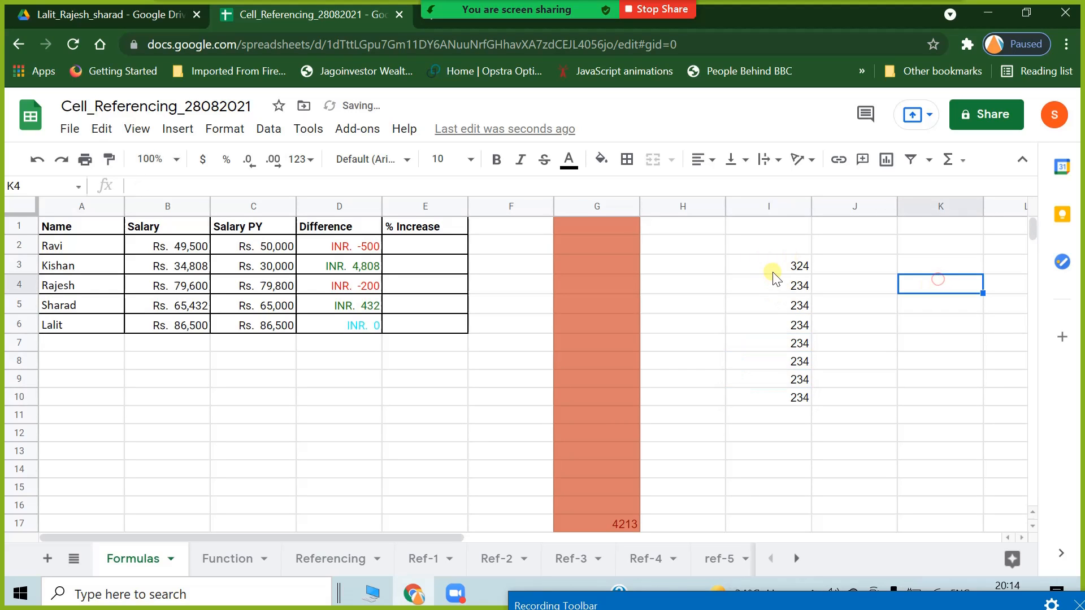
Apply the custom number format ;;; to I3:I10 to hide the values.
{"action": "left_click_drag", "start_coordinate": [777, 271], "coordinate": [782, 397]}
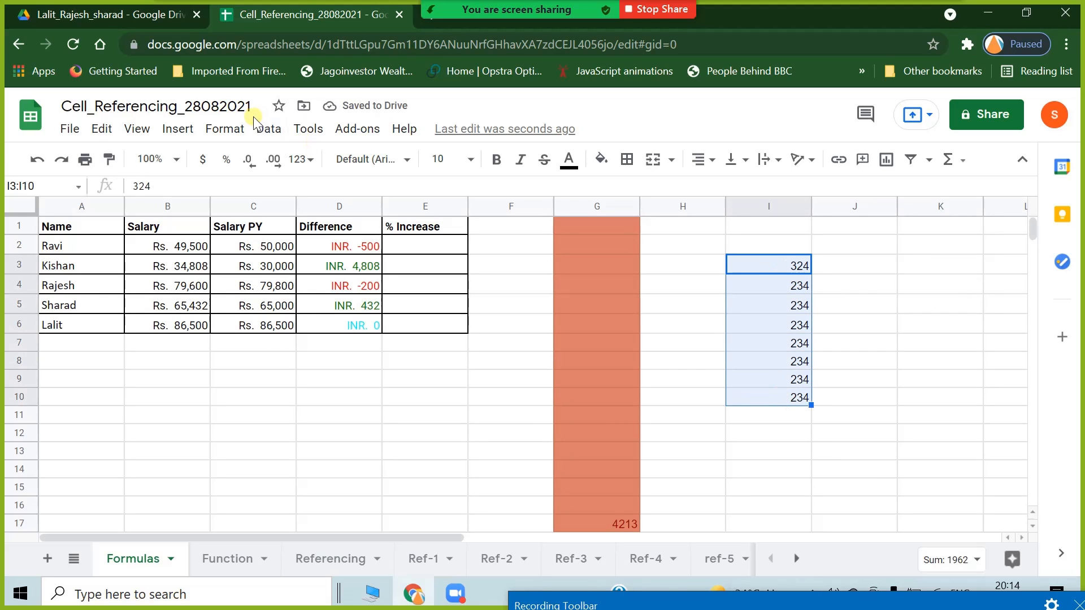
{"action": "left_click", "coordinate": [225, 129]}
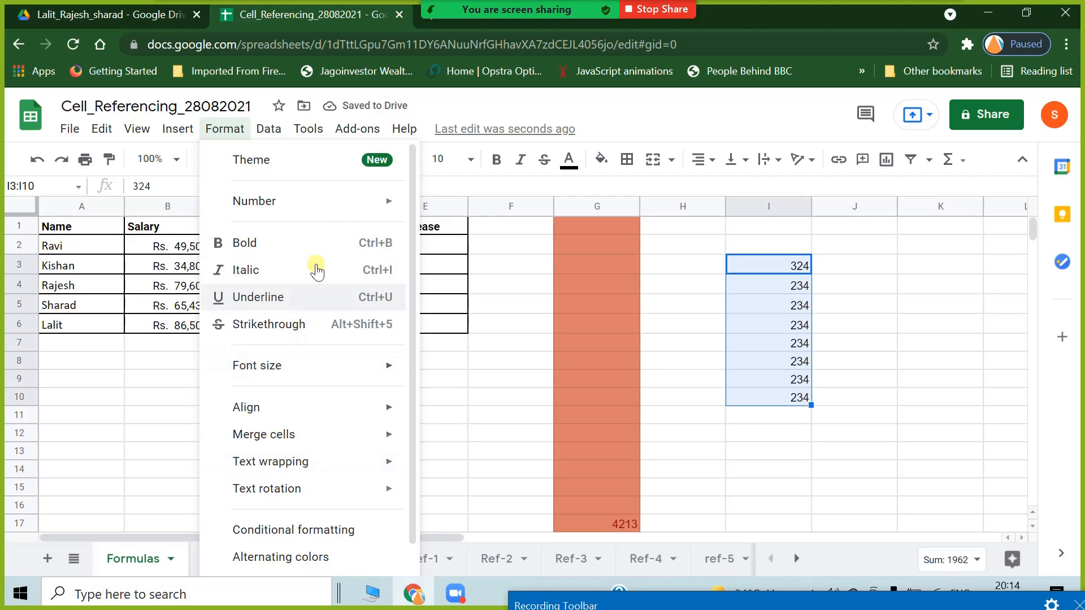
{"action": "mouse_move", "coordinate": [316, 201]}
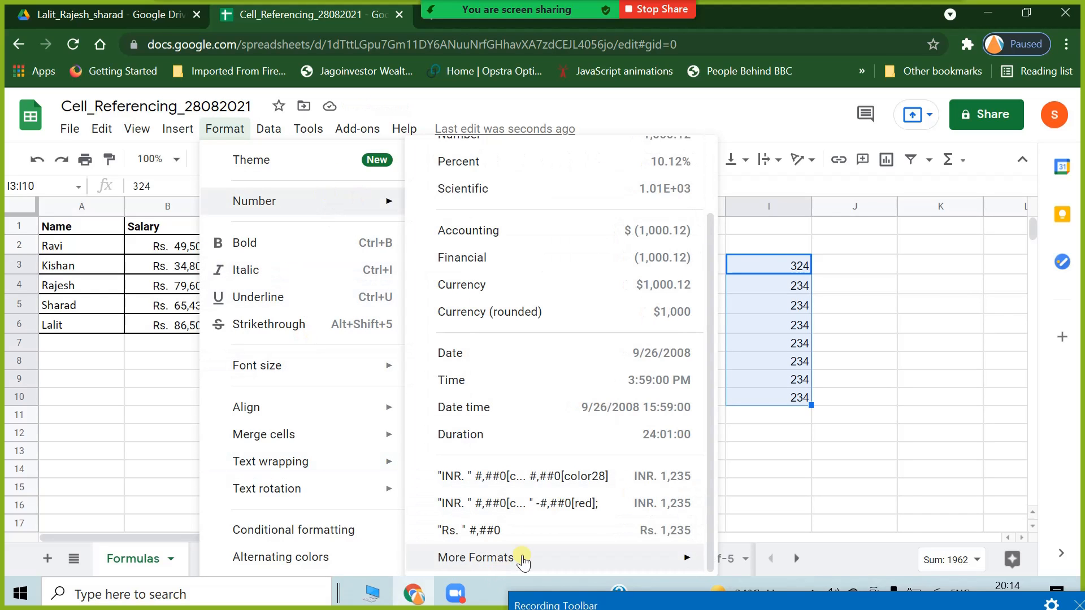
{"action": "mouse_move", "coordinate": [521, 557]}
{"action": "left_click", "coordinate": [848, 552]}
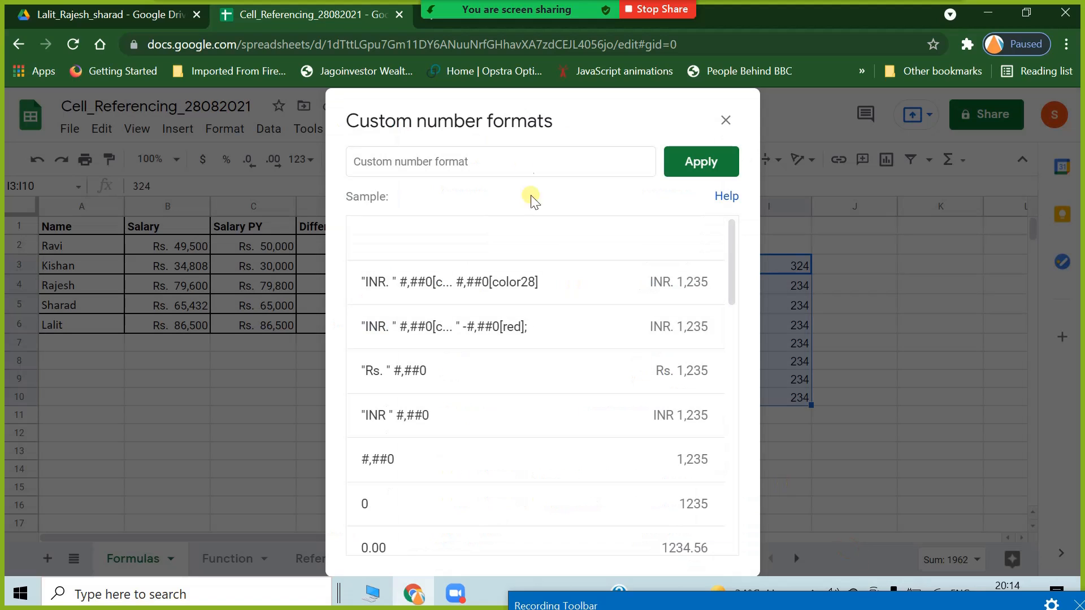
{"action": "left_click", "coordinate": [521, 159]}
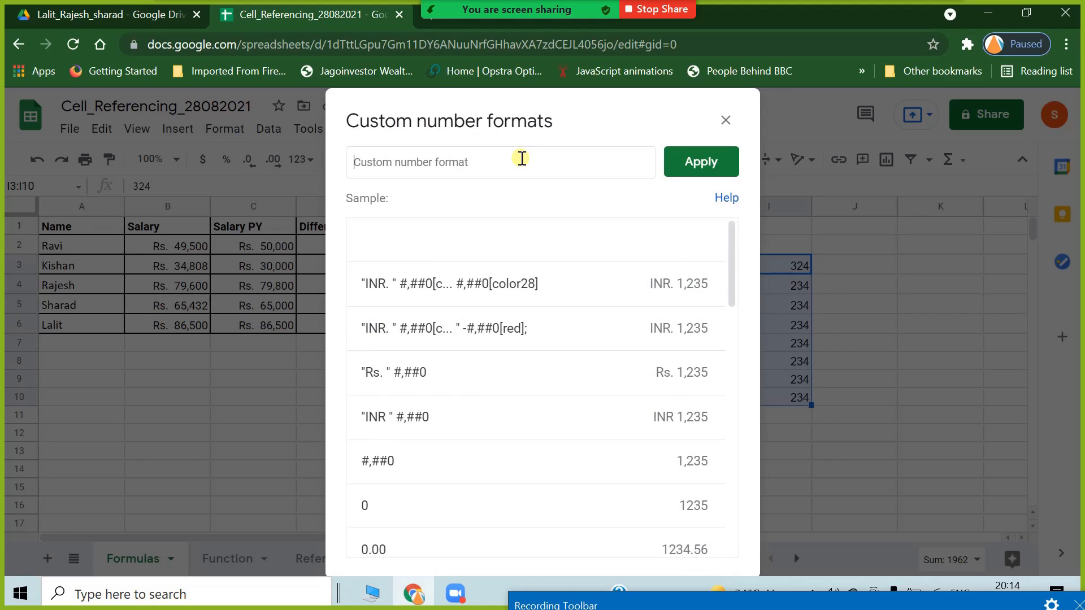
{"action": "type", "text": ";;;"}
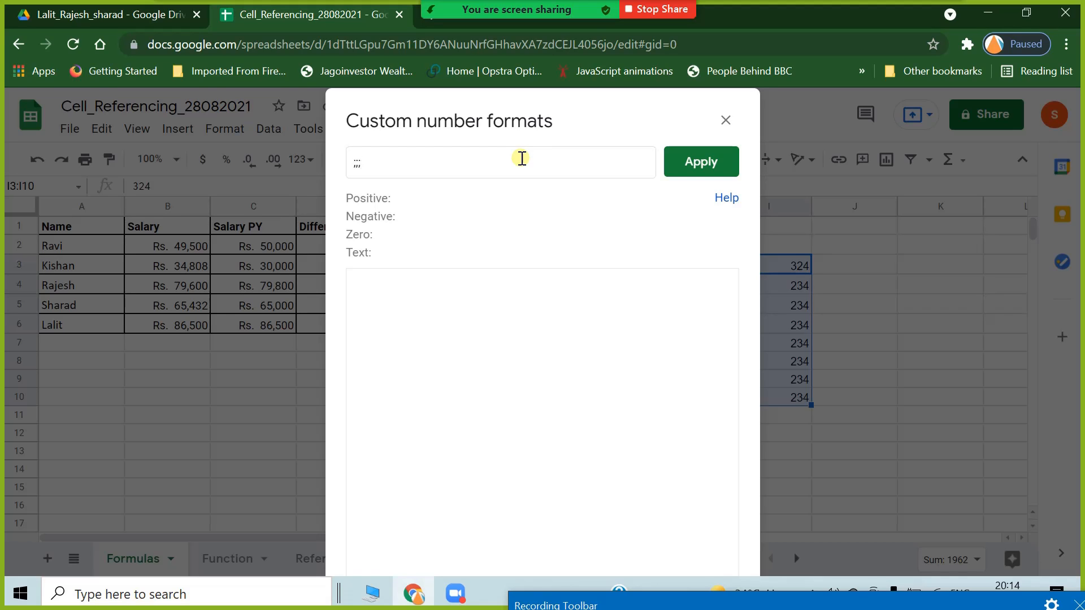
{"action": "left_click", "coordinate": [701, 163]}
{"action": "left_click", "coordinate": [880, 398]}
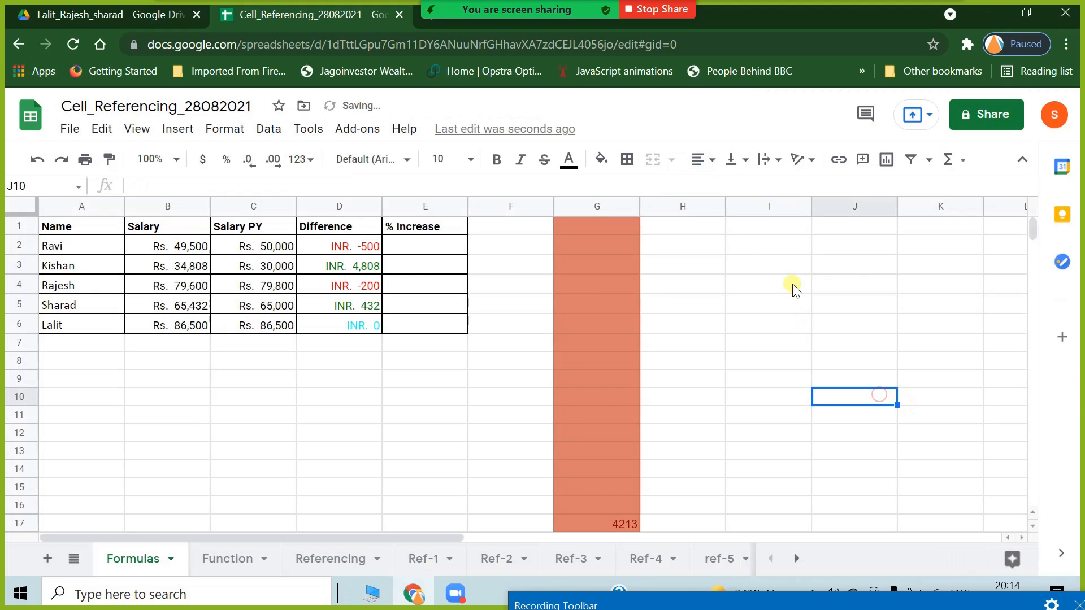
Check the value stored in the blank-looking cell I4.
{"action": "left_click", "coordinate": [766, 284]}
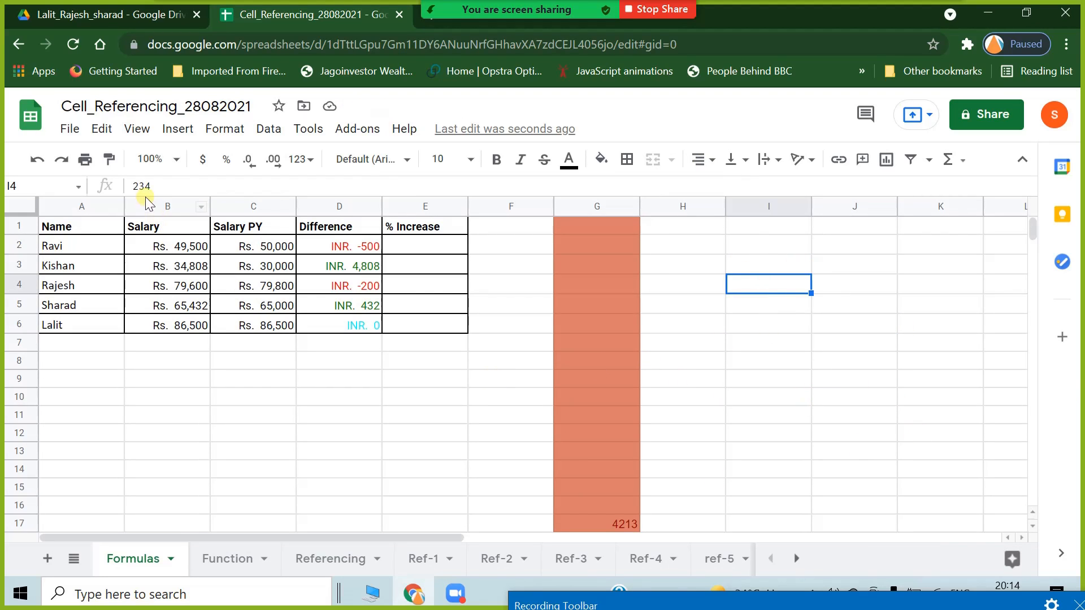
{"action": "left_click", "coordinate": [168, 187]}
{"action": "double_click", "coordinate": [140, 186]}
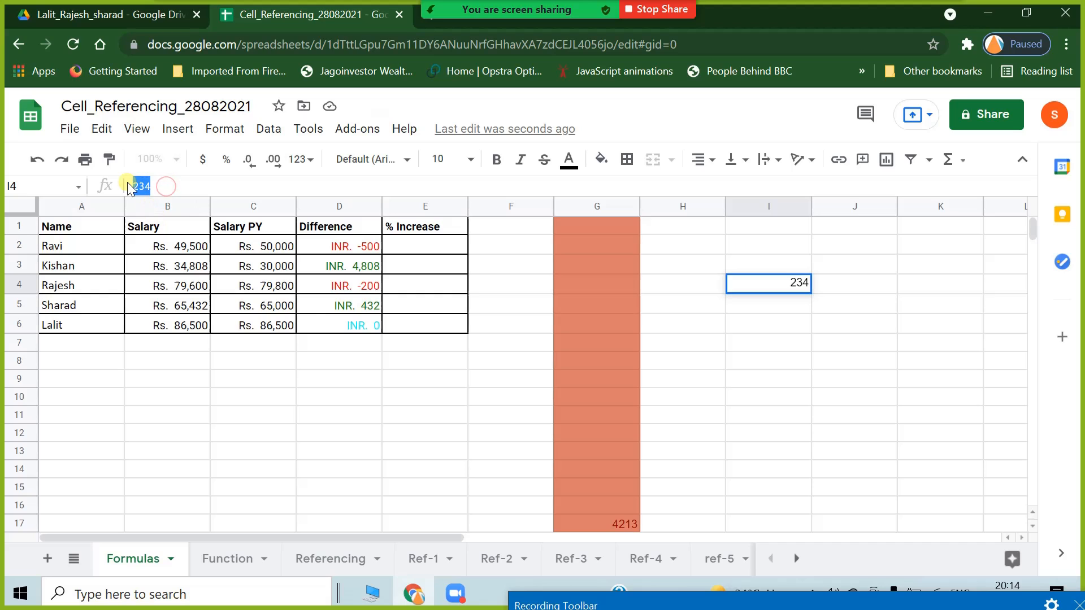
{"action": "left_click", "coordinate": [770, 360]}
Total the hidden values in I1 with =sum(I3:I15).
{"action": "left_click", "coordinate": [788, 226]}
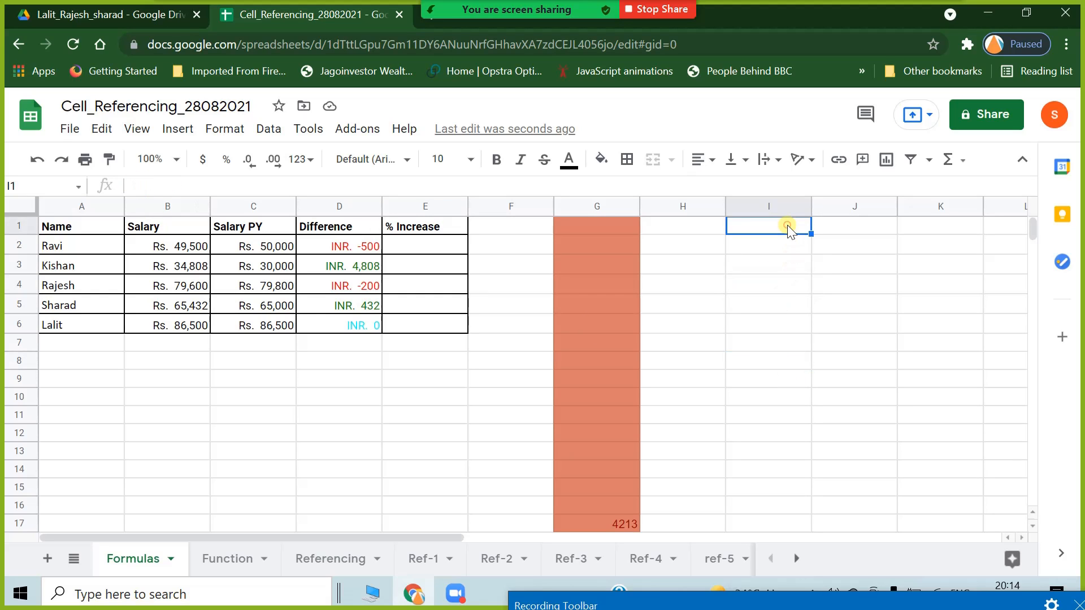
{"action": "type", "text": "=sum"}
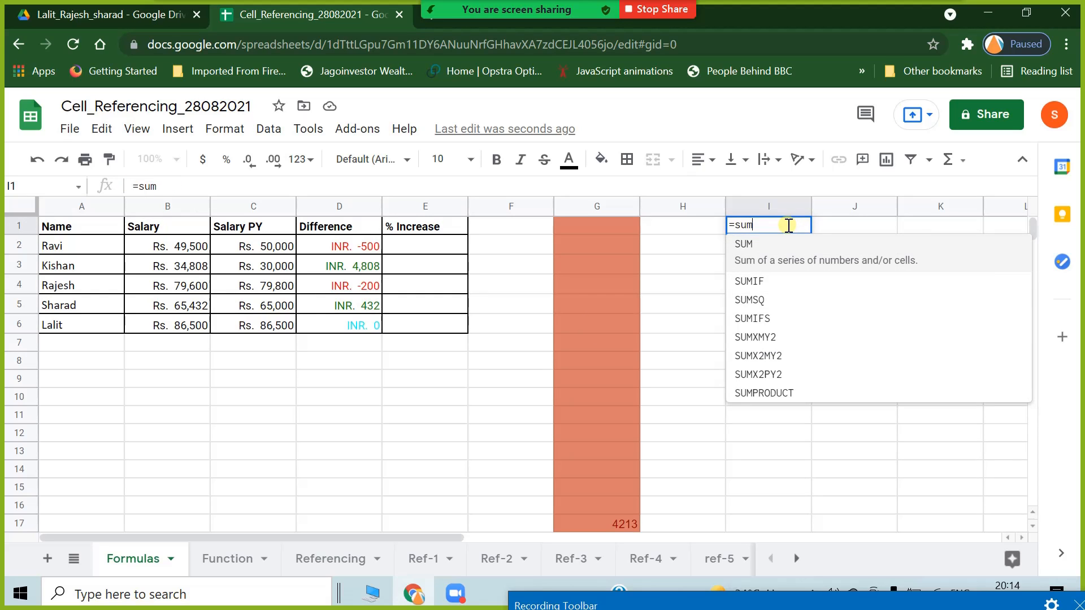
{"action": "type", "text": "("}
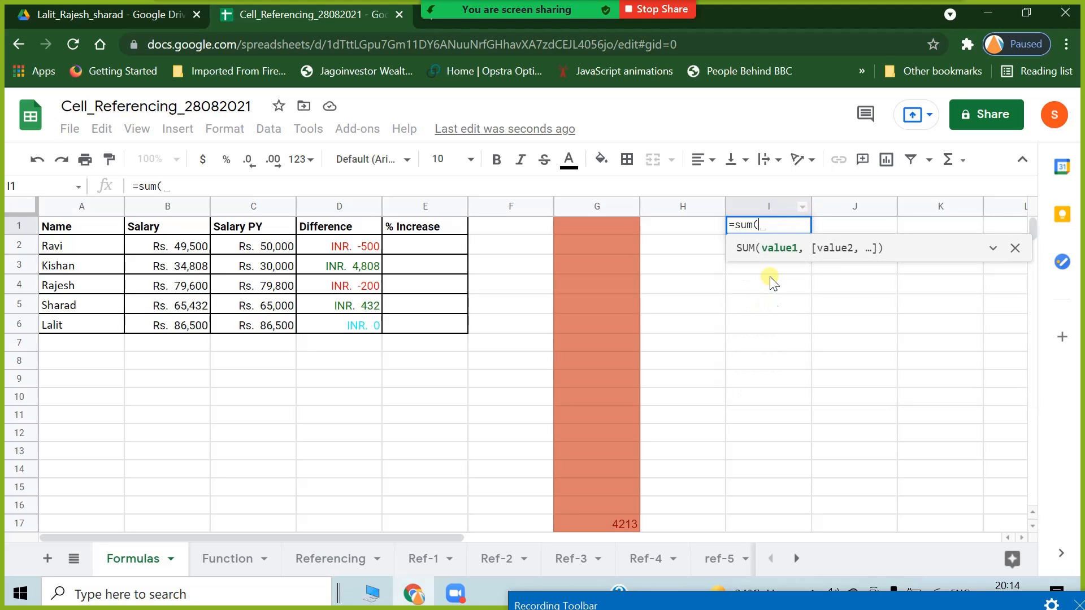
{"action": "left_click_drag", "start_coordinate": [774, 269], "coordinate": [776, 478]}
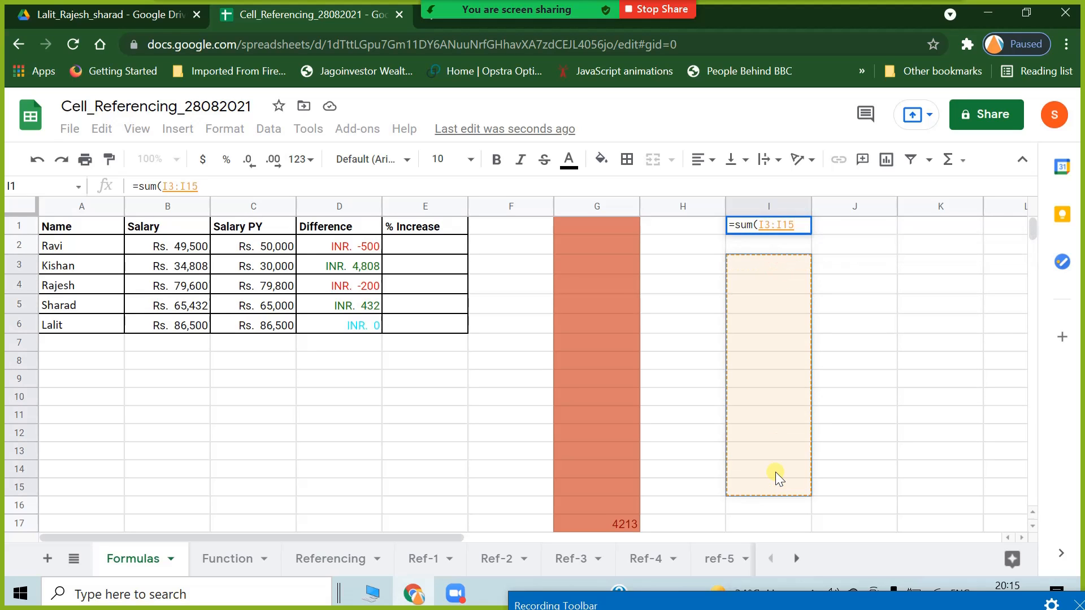
{"action": "key", "text": "Return"}
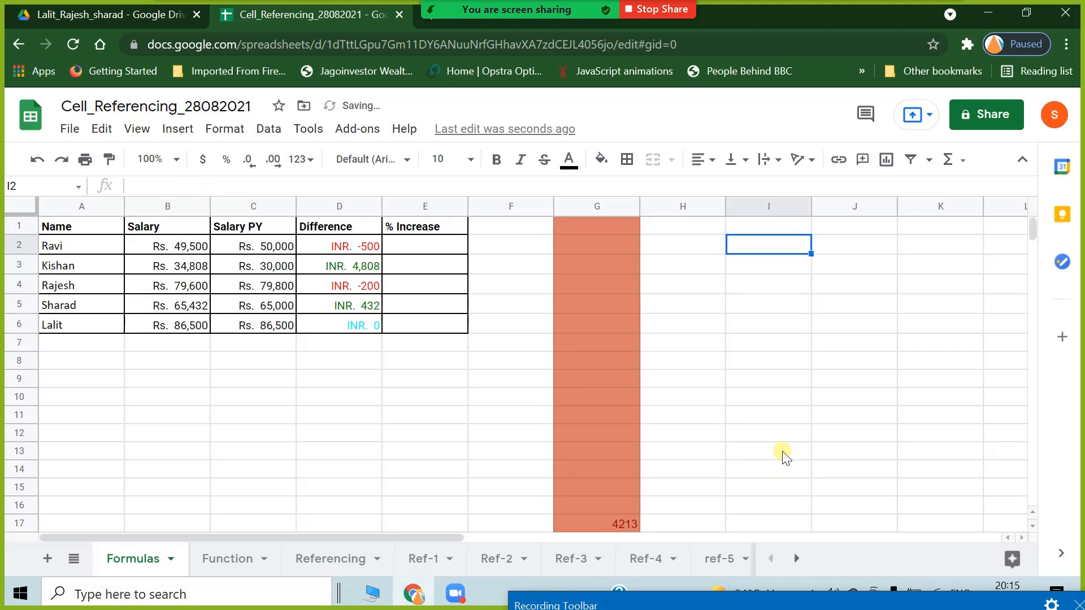
{"action": "left_click", "coordinate": [781, 229]}
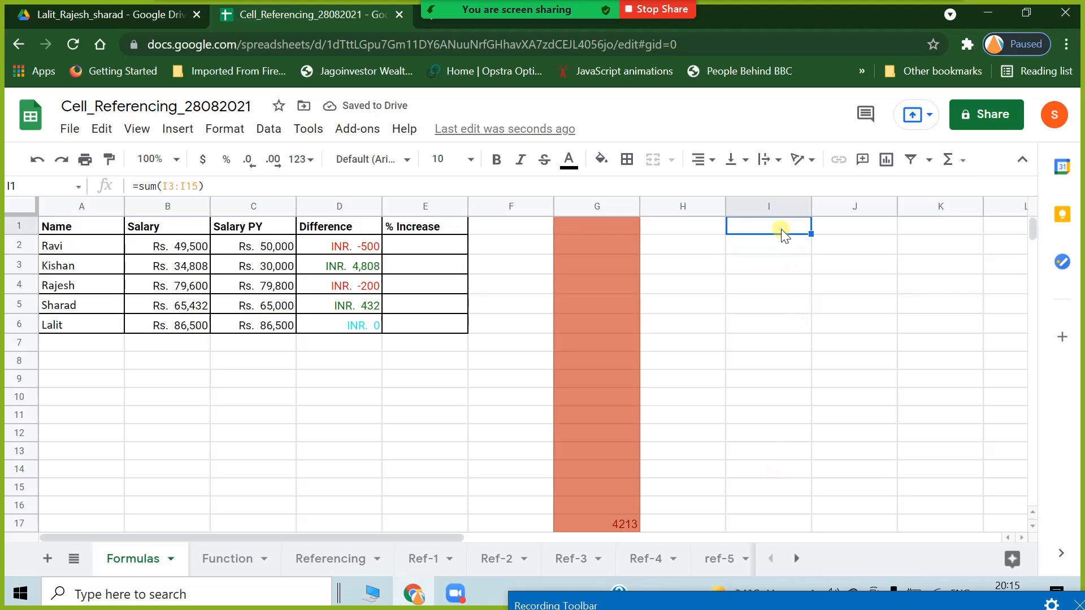
Clear the sum formula from I1 and undo that deletion.
{"action": "key", "text": "Delete"}
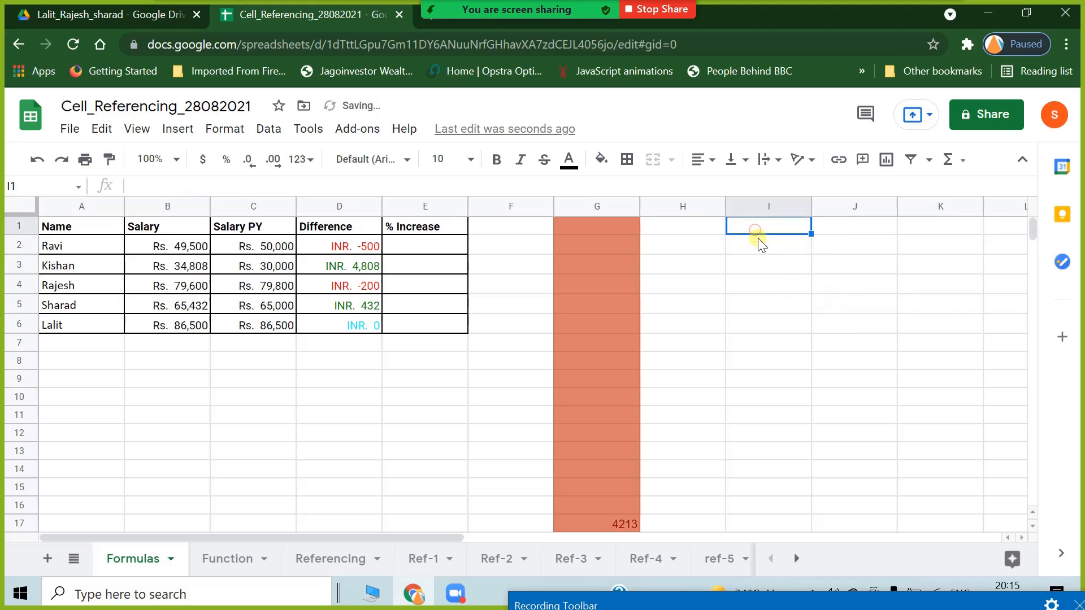
{"action": "left_click_drag", "start_coordinate": [763, 225], "coordinate": [778, 517]}
{"action": "scroll", "coordinate": [927, 424], "scroll_direction": "down", "scroll_amount": 5}
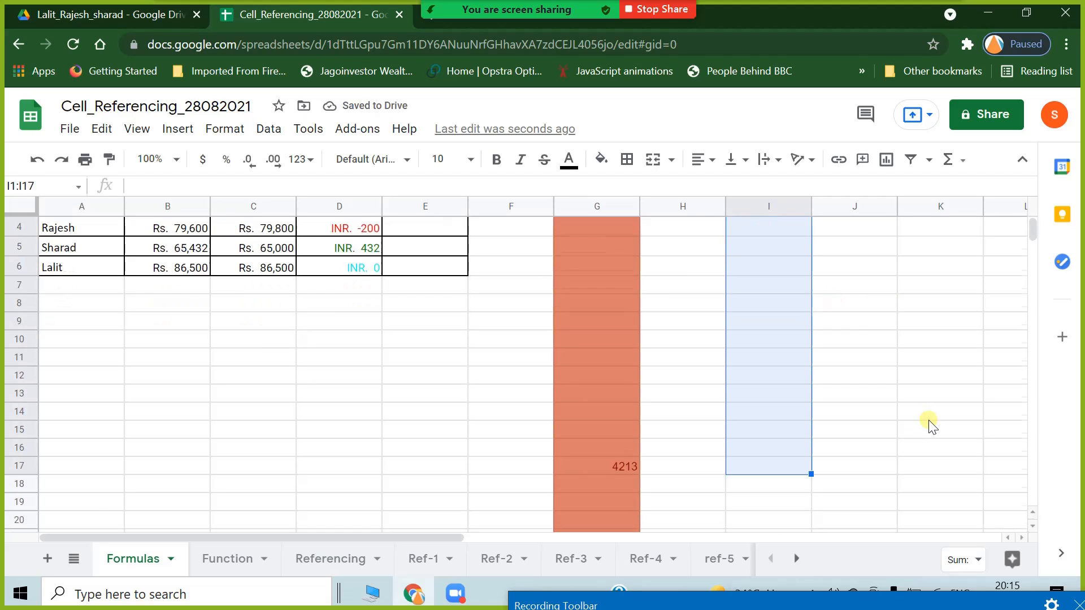
{"action": "scroll", "coordinate": [788, 455], "scroll_direction": "up", "scroll_amount": 5}
{"action": "key", "text": "ctrl+z"}
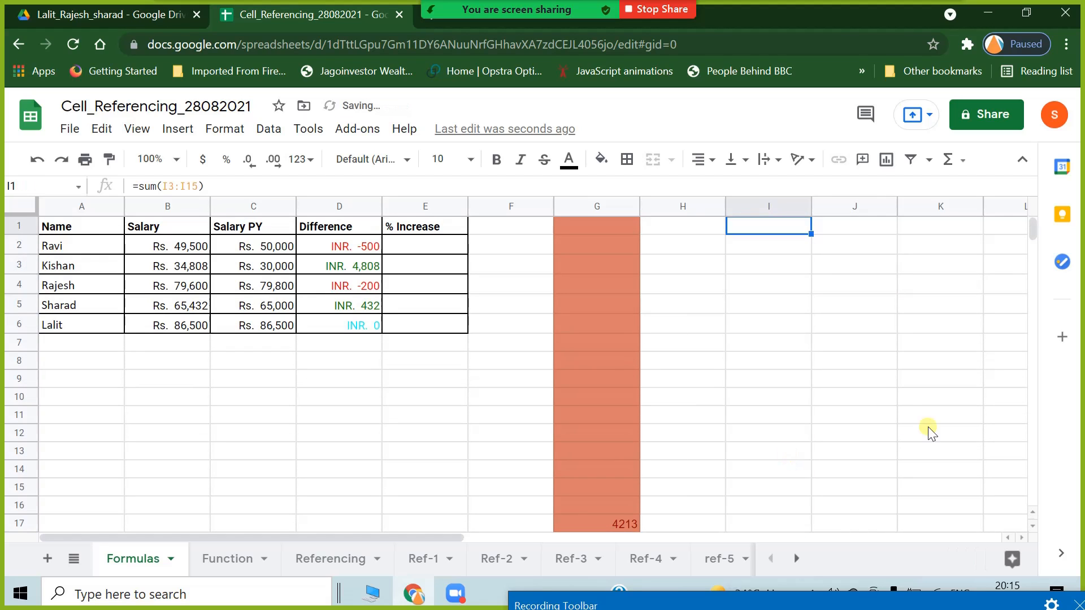
Inspect the stored contents of the blank-looking cells in I3:I15.
{"action": "left_click", "coordinate": [909, 381]}
{"action": "left_click", "coordinate": [773, 308]}
{"action": "left_click", "coordinate": [782, 268]}
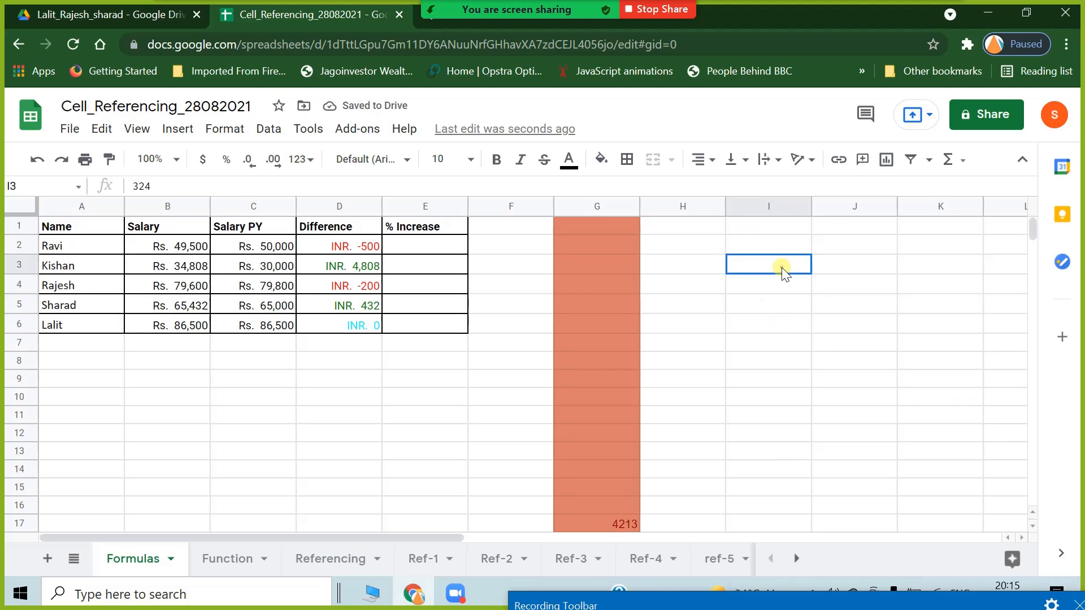
{"action": "left_click_drag", "start_coordinate": [782, 274], "coordinate": [785, 486]}
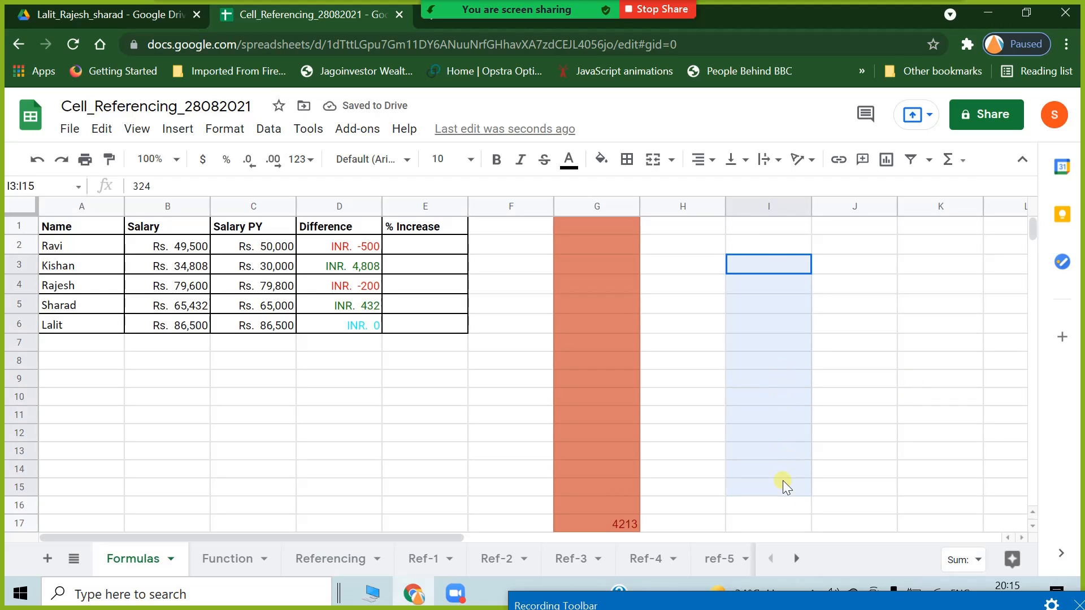
{"action": "left_click", "coordinate": [189, 182]}
Fill the SUM formula from G17 across row 17 to K17.
{"action": "scroll", "coordinate": [605, 491], "scroll_direction": "down", "scroll_amount": 2}
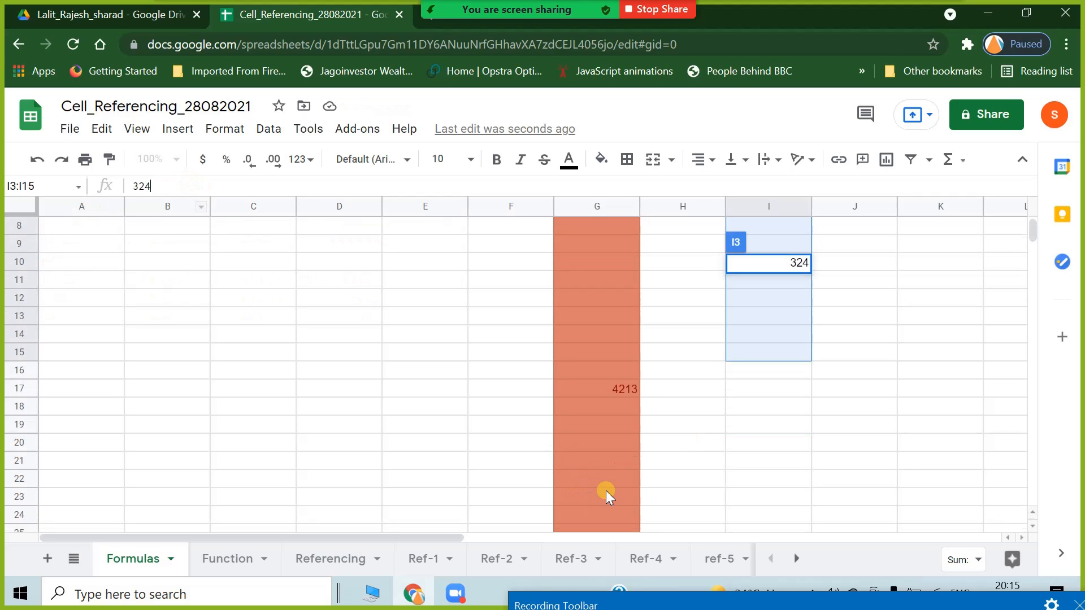
{"action": "left_click", "coordinate": [622, 396]}
{"action": "left_click_drag", "start_coordinate": [640, 397], "coordinate": [918, 411]}
{"action": "left_click", "coordinate": [769, 475]}
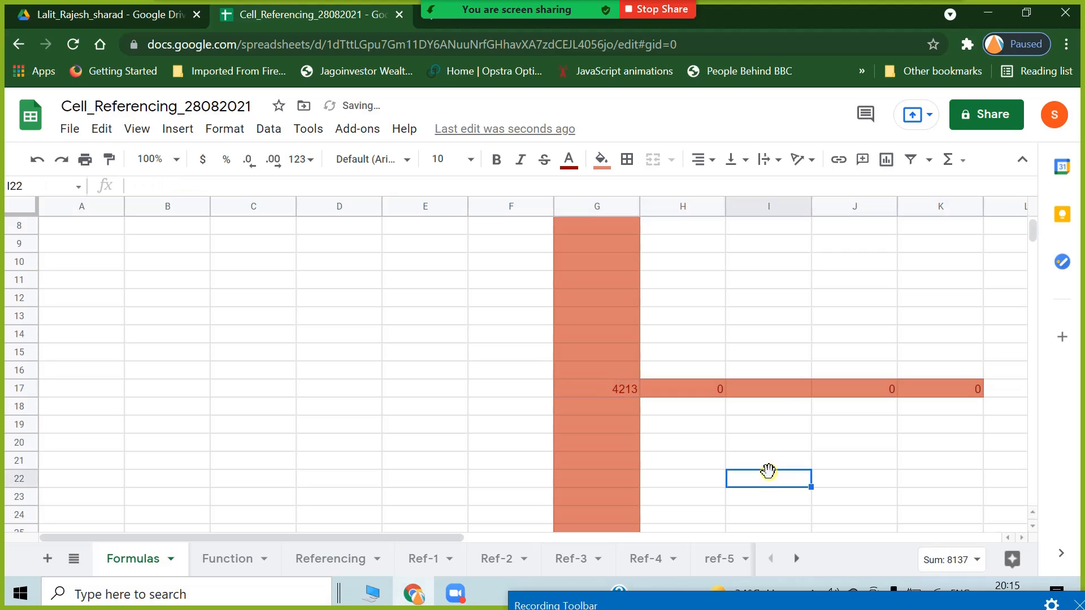
Check the SUM formula in I17 and the hidden values stored above it in column I.
{"action": "left_click", "coordinate": [776, 389]}
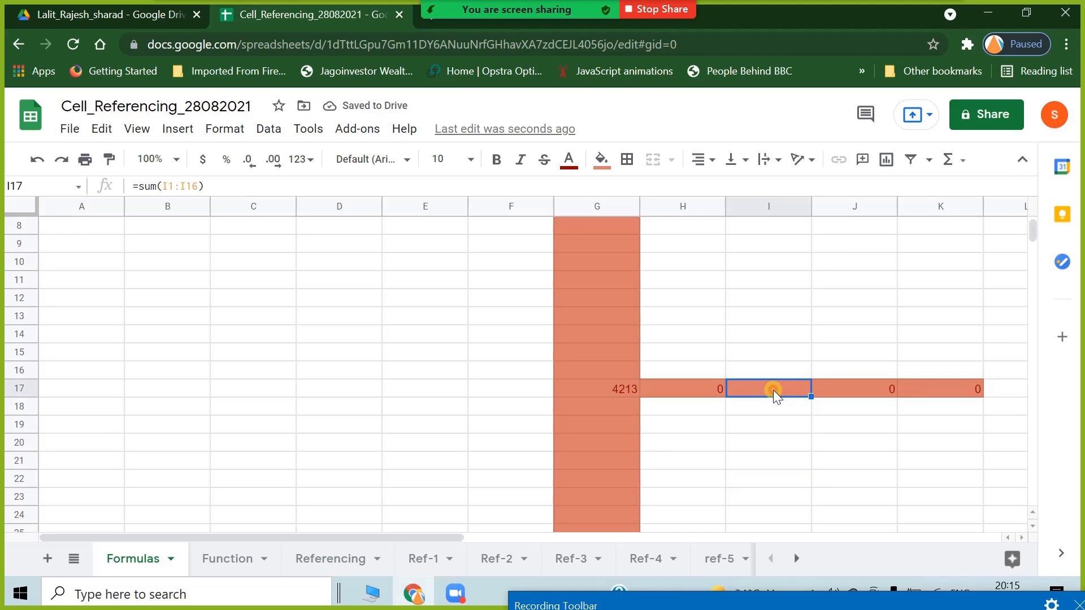
{"action": "double_click", "coordinate": [776, 389]}
{"action": "scroll", "coordinate": [770, 447], "scroll_direction": "up", "scroll_amount": 3}
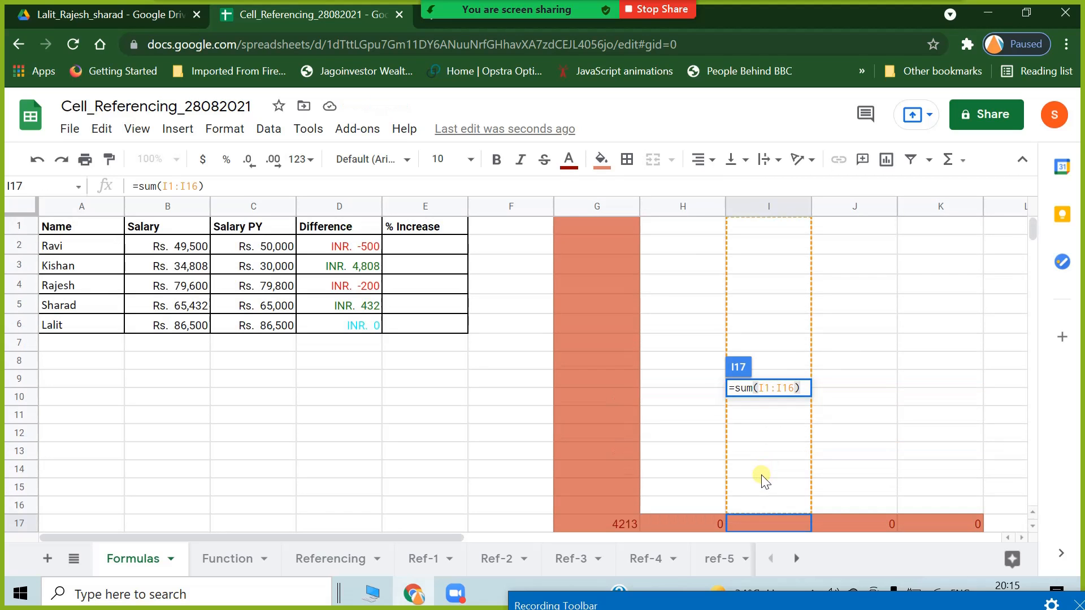
{"action": "key", "text": "Escape"}
{"action": "left_click", "coordinate": [766, 287]}
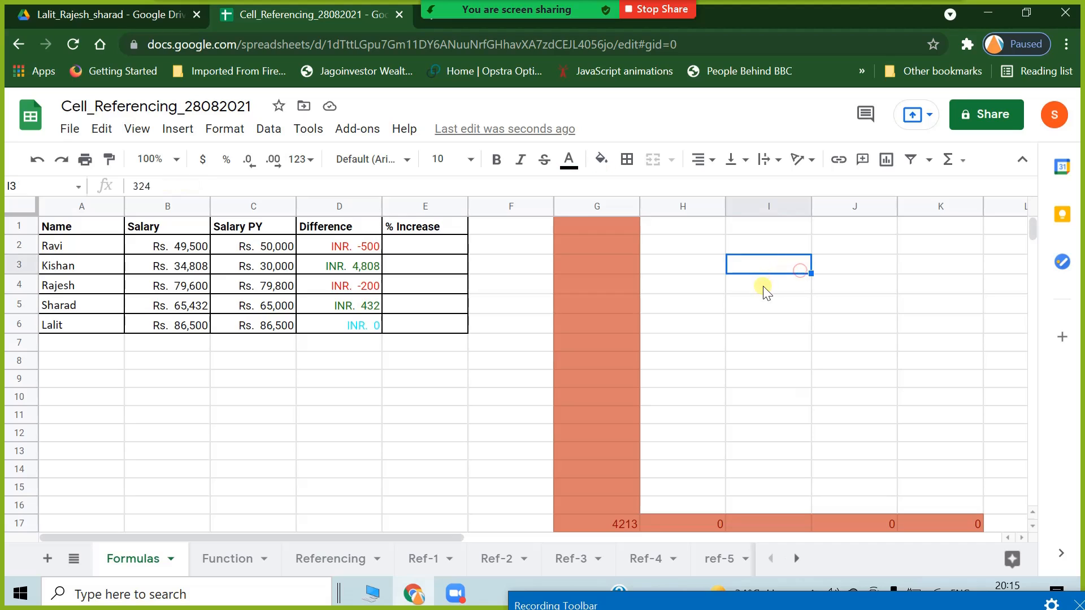
{"action": "left_click", "coordinate": [760, 366]}
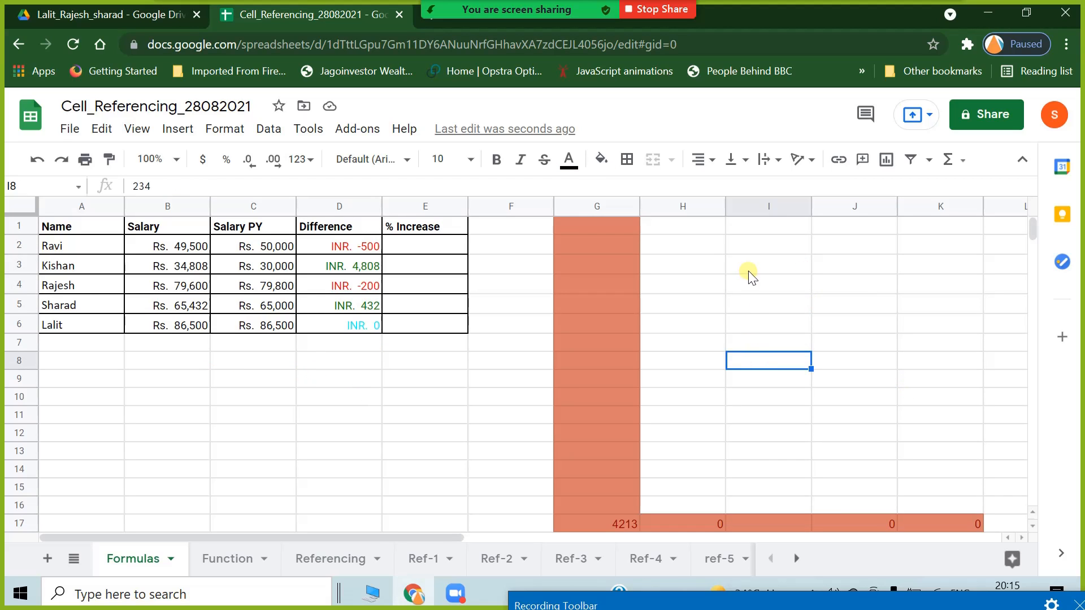
{"action": "left_click_drag", "start_coordinate": [749, 275], "coordinate": [733, 390]}
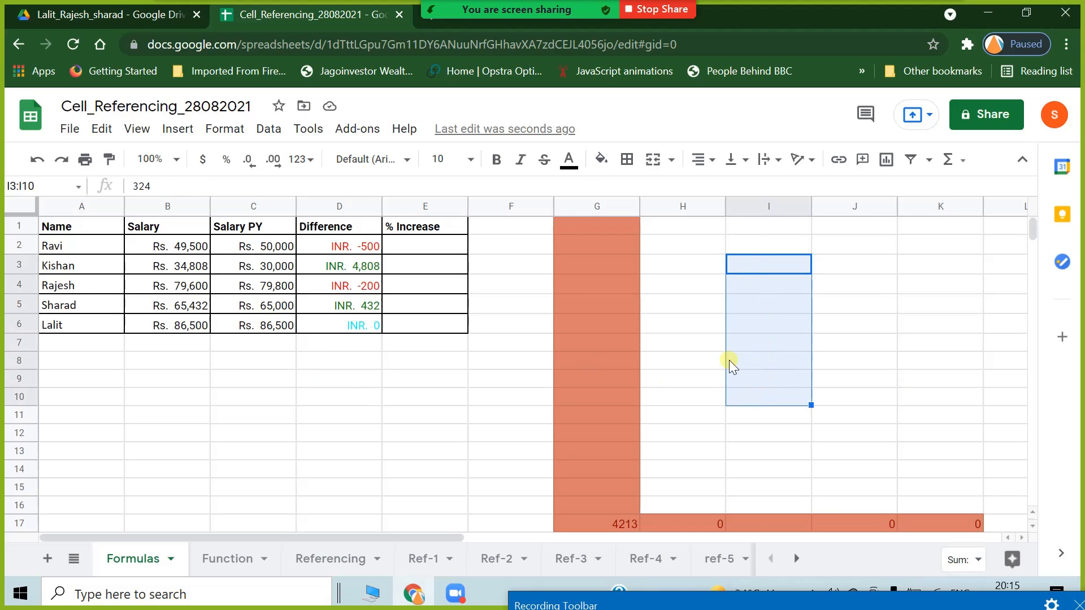
{"action": "left_click_drag", "start_coordinate": [758, 263], "coordinate": [754, 408]}
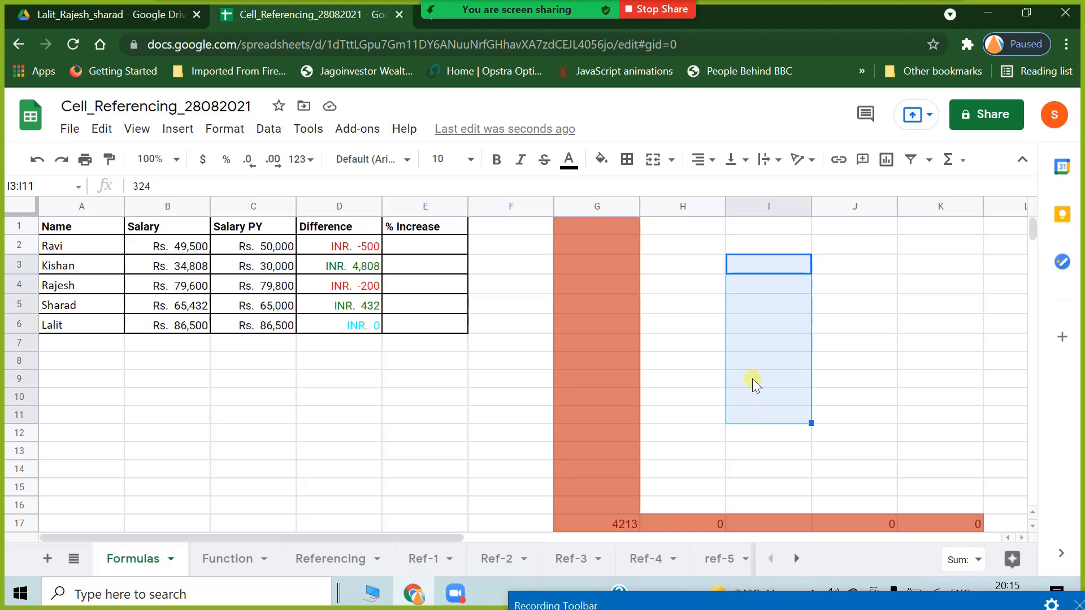
{"action": "left_click", "coordinate": [771, 204]}
{"action": "left_click", "coordinate": [225, 130]}
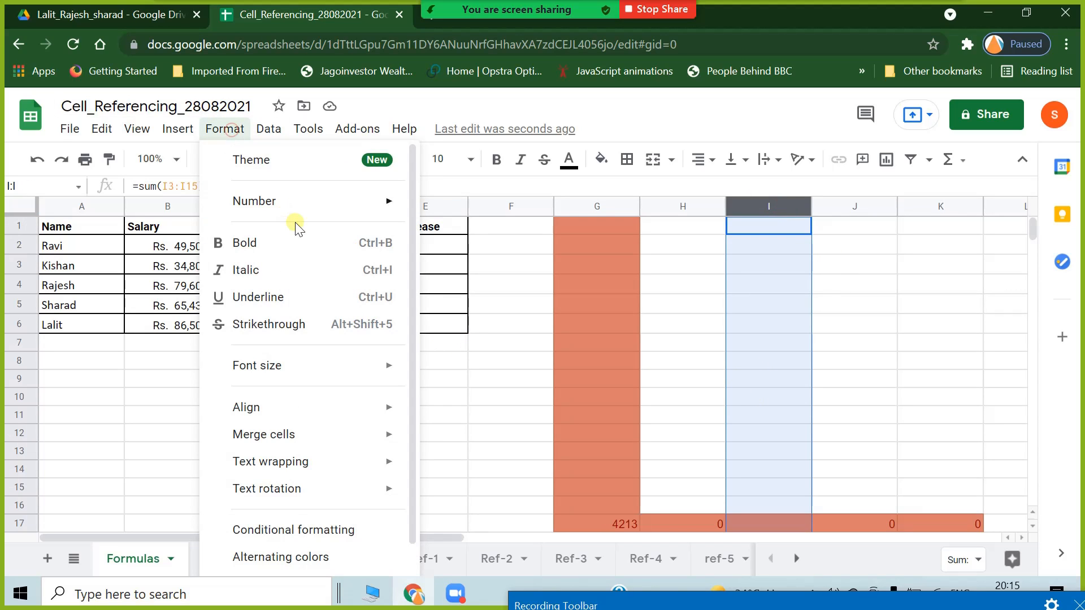
{"action": "mouse_move", "coordinate": [300, 209]}
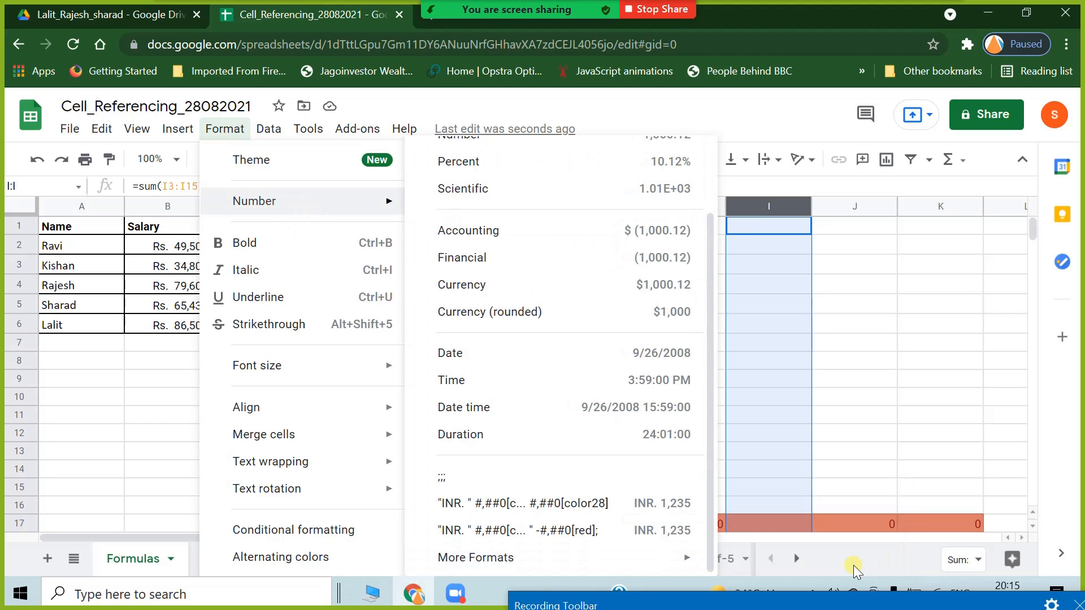
{"action": "mouse_move", "coordinate": [658, 558]}
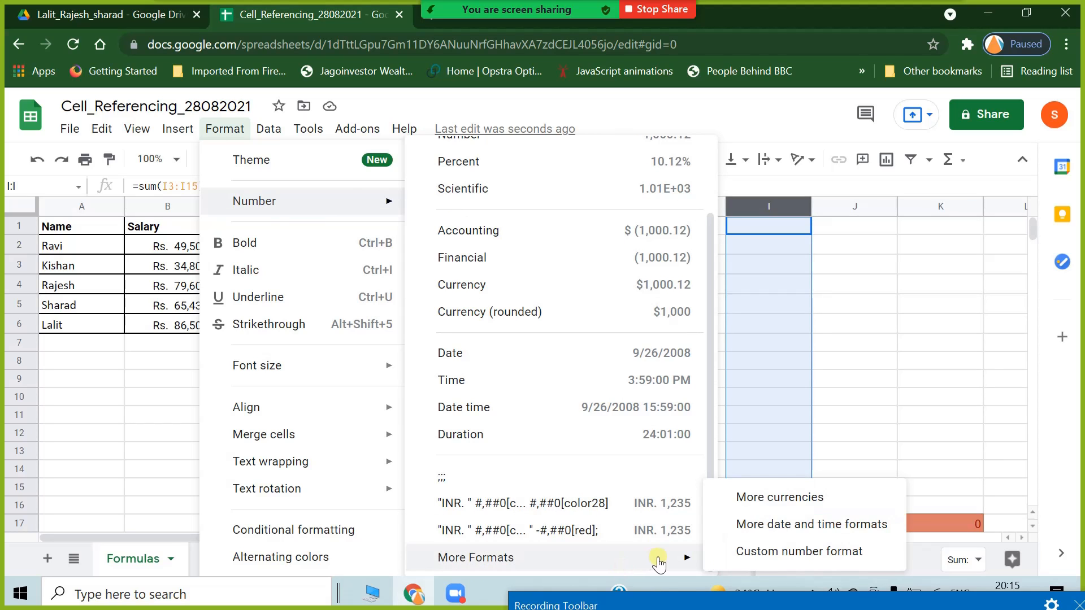
{"action": "left_click", "coordinate": [757, 553]}
{"action": "left_click", "coordinate": [423, 169]}
{"action": "key", "text": "BackSpace"}
{"action": "key", "text": "BackSpace"}
{"action": "key", "text": "BackSpace"}
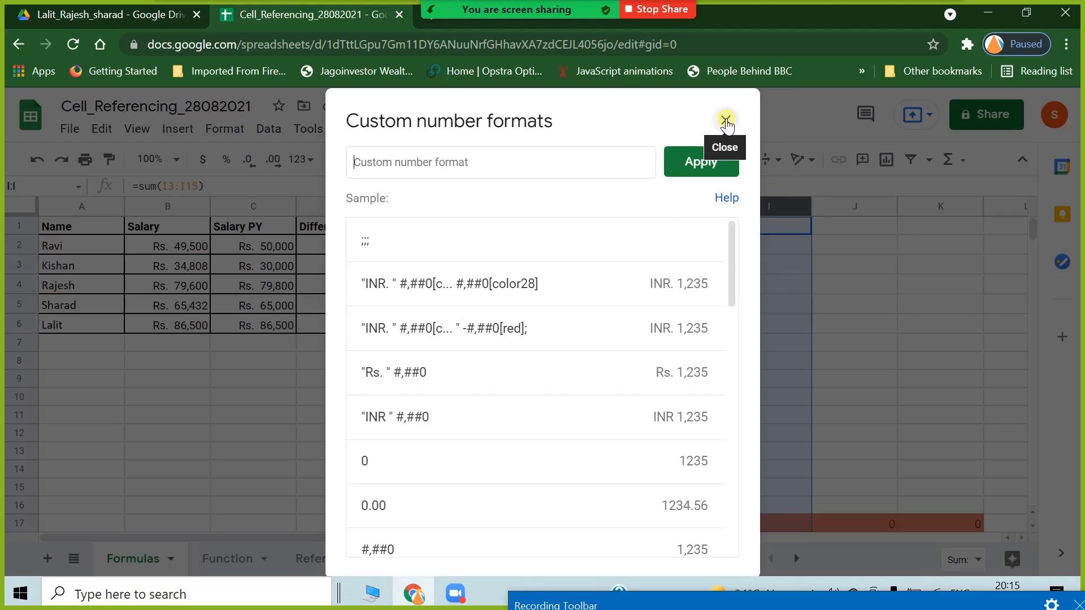
{"action": "left_click_drag", "start_coordinate": [599, 125], "coordinate": [745, 130]}
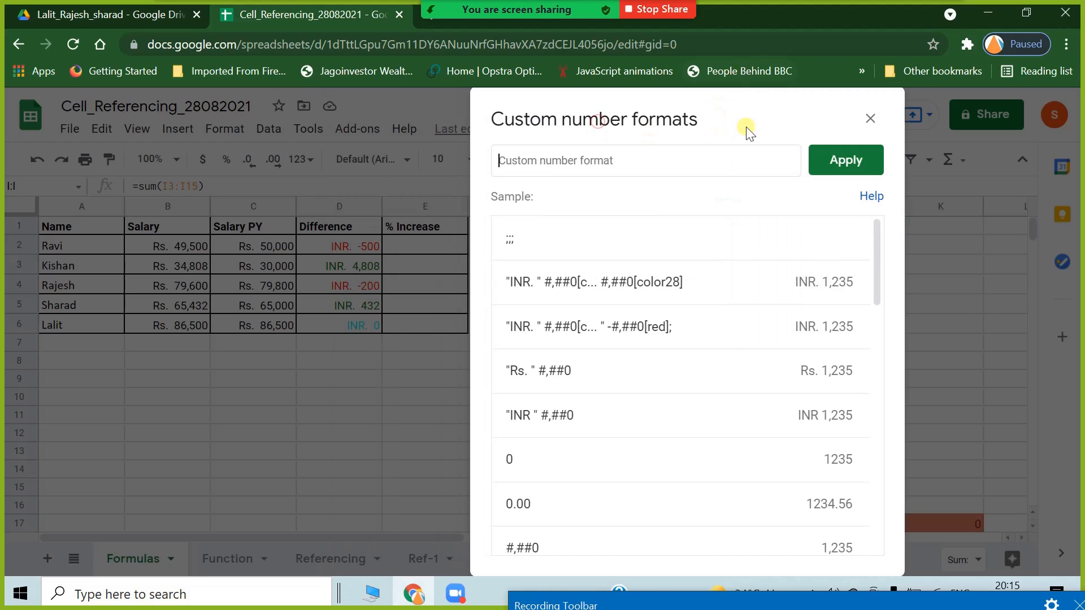
{"action": "left_click", "coordinate": [870, 118]}
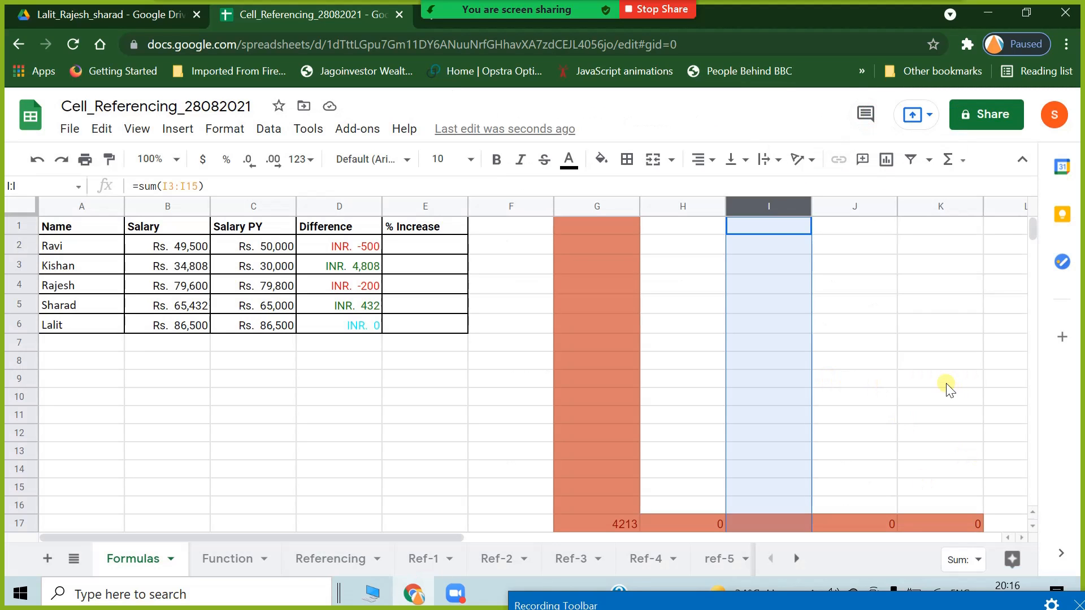
Check the stored contents of several blank-looking cells in column I.
{"action": "left_click", "coordinate": [948, 386]}
{"action": "left_click", "coordinate": [788, 251]}
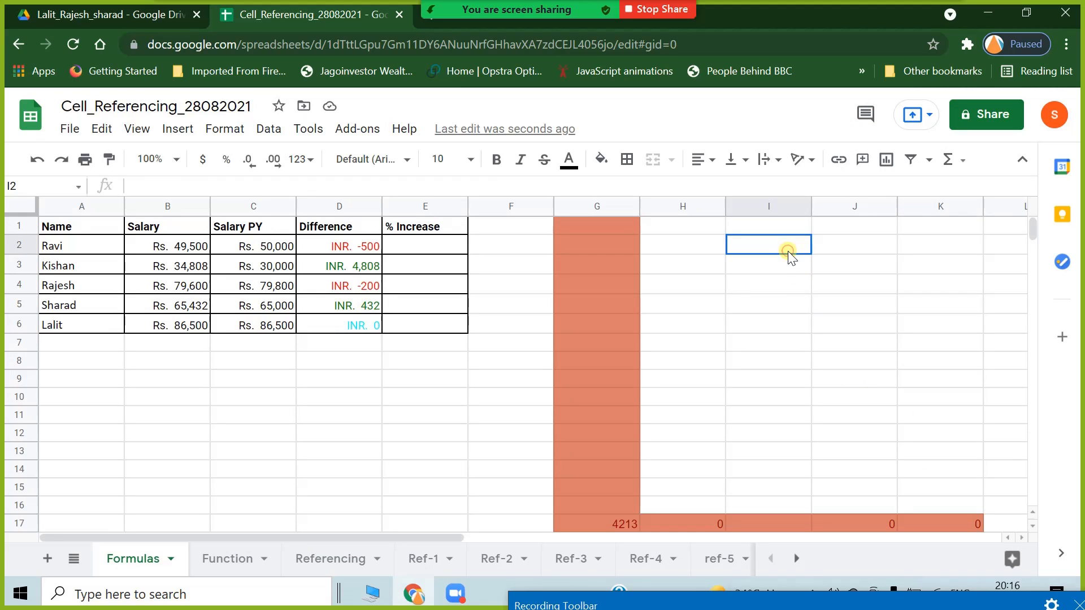
{"action": "left_click", "coordinate": [784, 265]}
{"action": "left_click", "coordinate": [785, 325]}
{"action": "left_click", "coordinate": [773, 250]}
{"action": "left_click", "coordinate": [431, 249]}
Delete columns G to K from the Formulas sheet.
{"action": "left_click_drag", "start_coordinate": [584, 202], "coordinate": [943, 209]}
{"action": "right_click", "coordinate": [943, 209]}
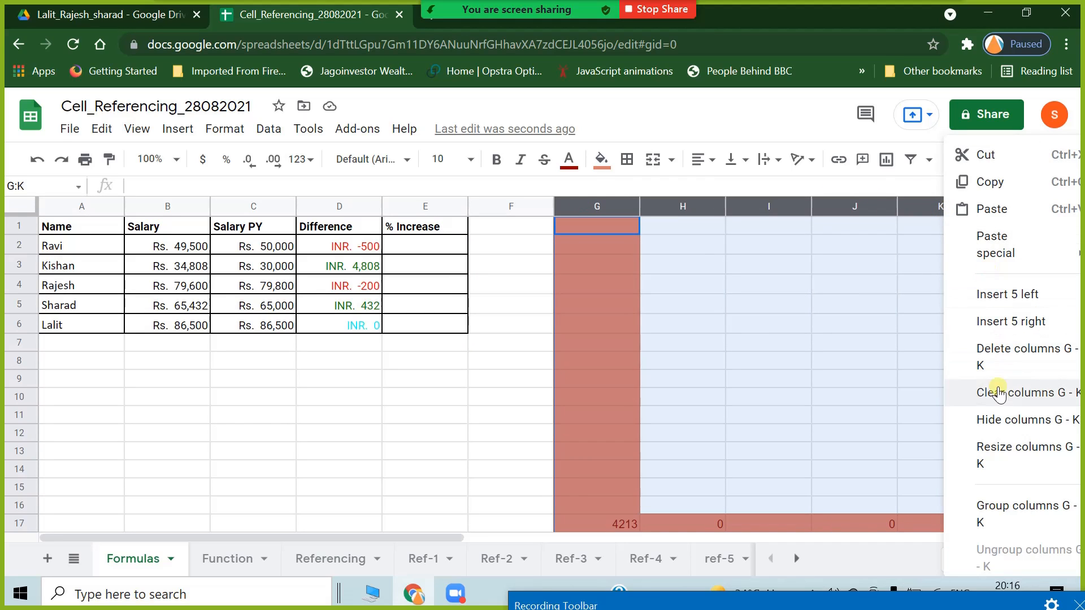
{"action": "left_click", "coordinate": [1022, 350]}
{"action": "left_click", "coordinate": [417, 412]}
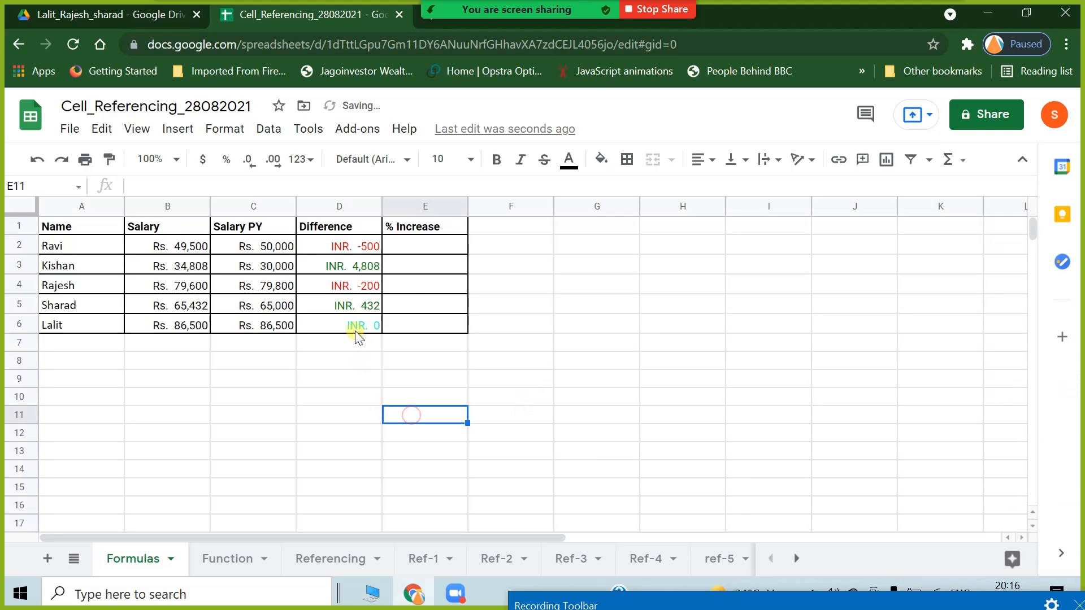
Change the custom number format of D2:D6 so zero differences display as "-", keeping the positive and negative INR sections.
{"action": "left_click", "coordinate": [354, 330]}
{"action": "left_click_drag", "start_coordinate": [351, 245], "coordinate": [361, 333]}
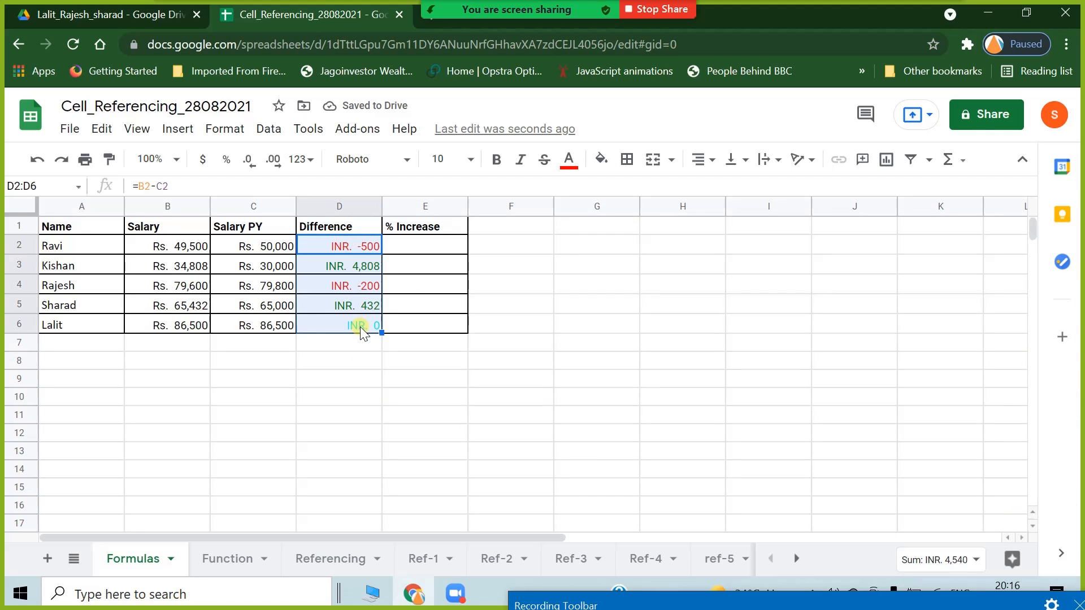
{"action": "left_click", "coordinate": [224, 129]}
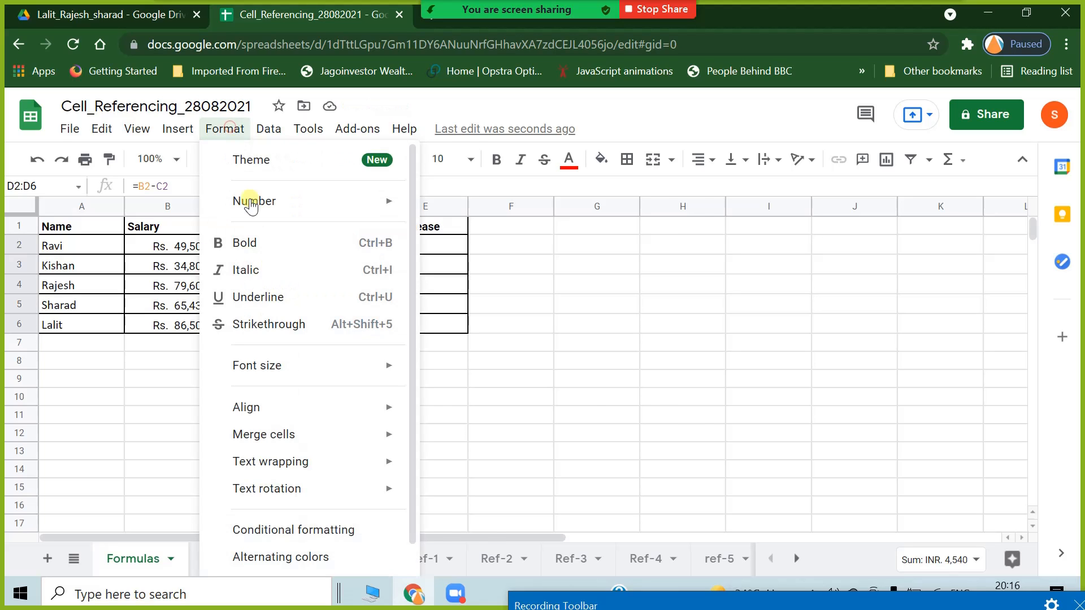
{"action": "mouse_move", "coordinate": [252, 201]}
{"action": "mouse_move", "coordinate": [695, 556]}
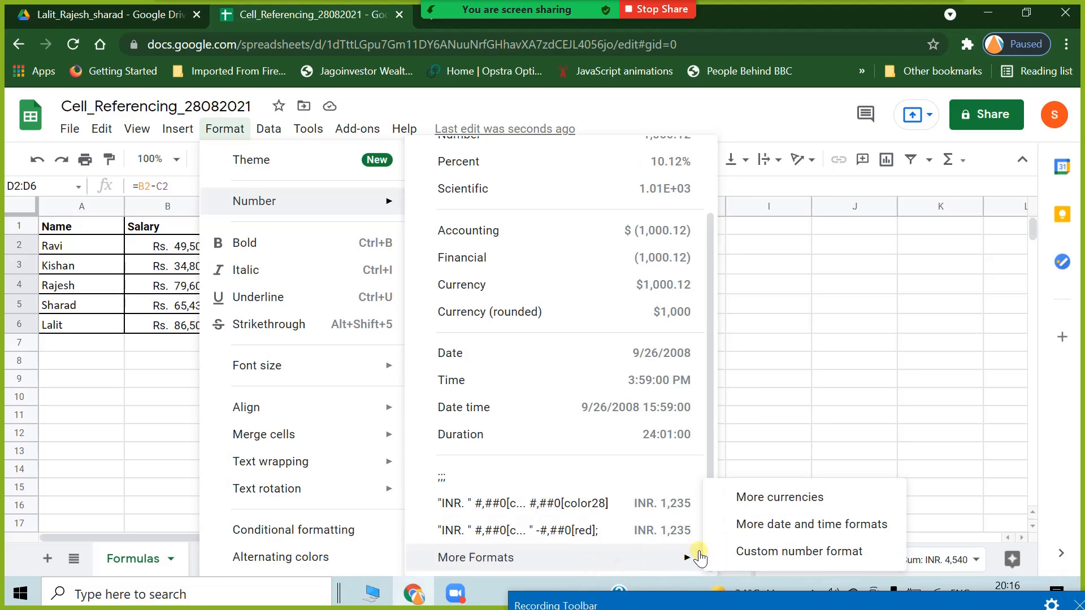
{"action": "left_click", "coordinate": [803, 557]}
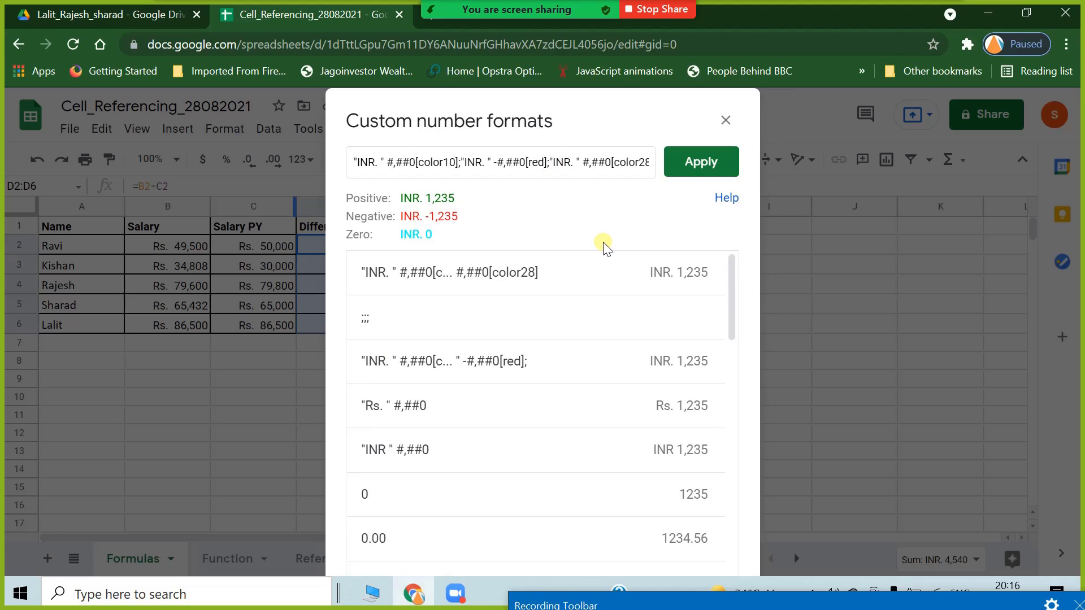
{"action": "key", "text": "shift+Right"}
{"action": "key", "text": "shift+Right"}
{"action": "key", "text": "shift+Right"}
{"action": "key", "text": "shift+Right"}
{"action": "key", "text": "shift+Right"}
{"action": "key", "text": "shift+Right"}
{"action": "key", "text": "shift+Right"}
{"action": "key", "text": "shift+Right"}
{"action": "key", "text": "shift+Right"}
{"action": "key", "text": "shift+Right"}
{"action": "key", "text": "shift+Right"}
{"action": "key", "text": "shift+Right"}
{"action": "key", "text": "shift+Right"}
{"action": "key", "text": "shift+Right"}
{"action": "key", "text": "shift+Right"}
{"action": "key", "text": "shift+Right"}
{"action": "key", "text": "shift+Right"}
{"action": "key", "text": "shift+Right"}
{"action": "key", "text": "shift+Right"}
{"action": "key", "text": "shift+Right"}
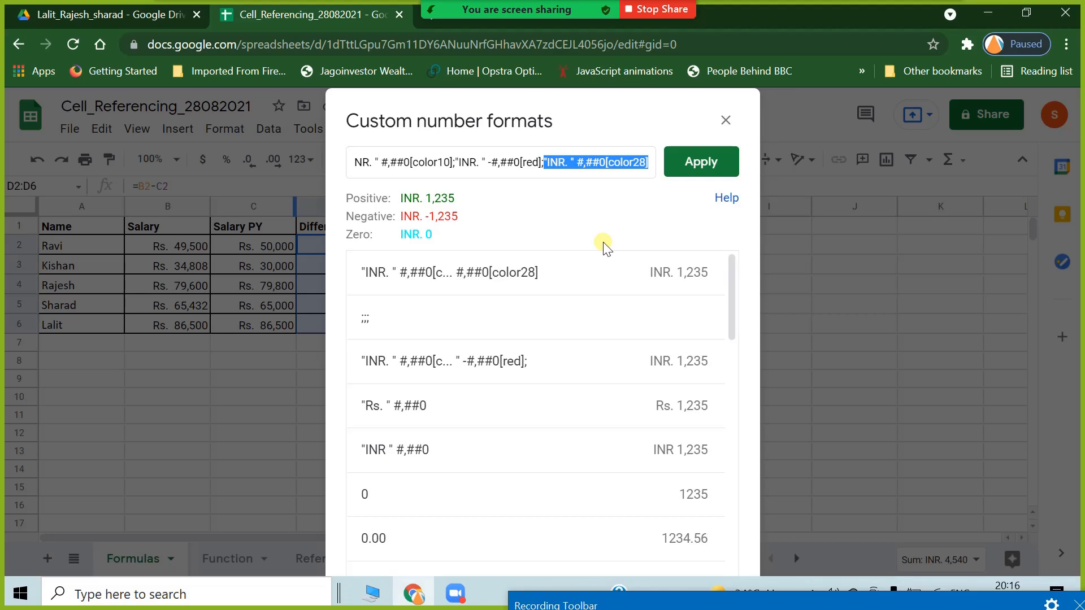
{"action": "key", "text": "BackSpace"}
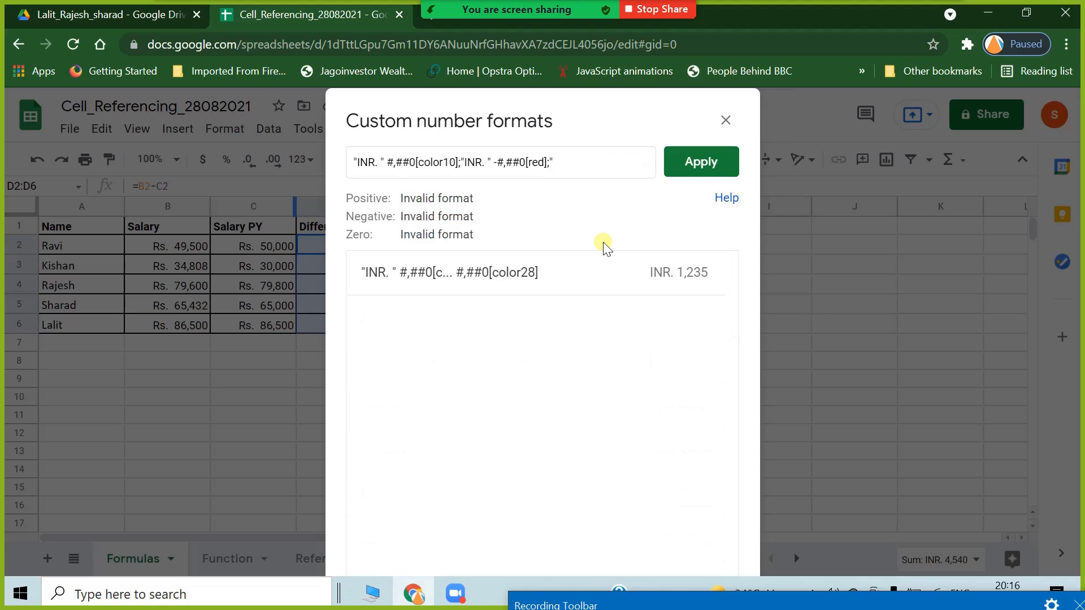
{"action": "type", "text": "-\""}
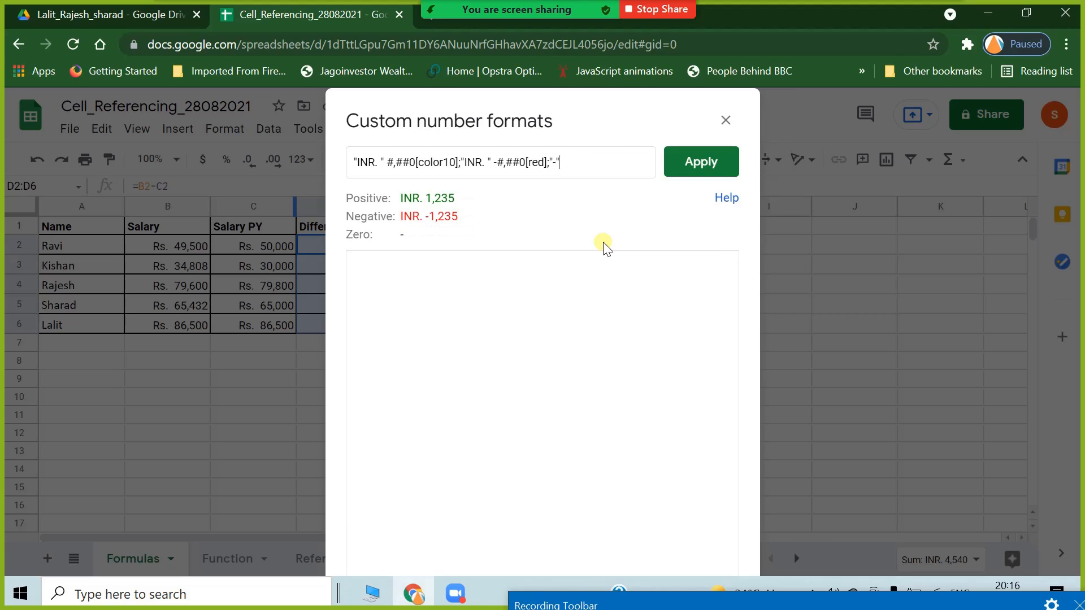
{"action": "left_click", "coordinate": [732, 161]}
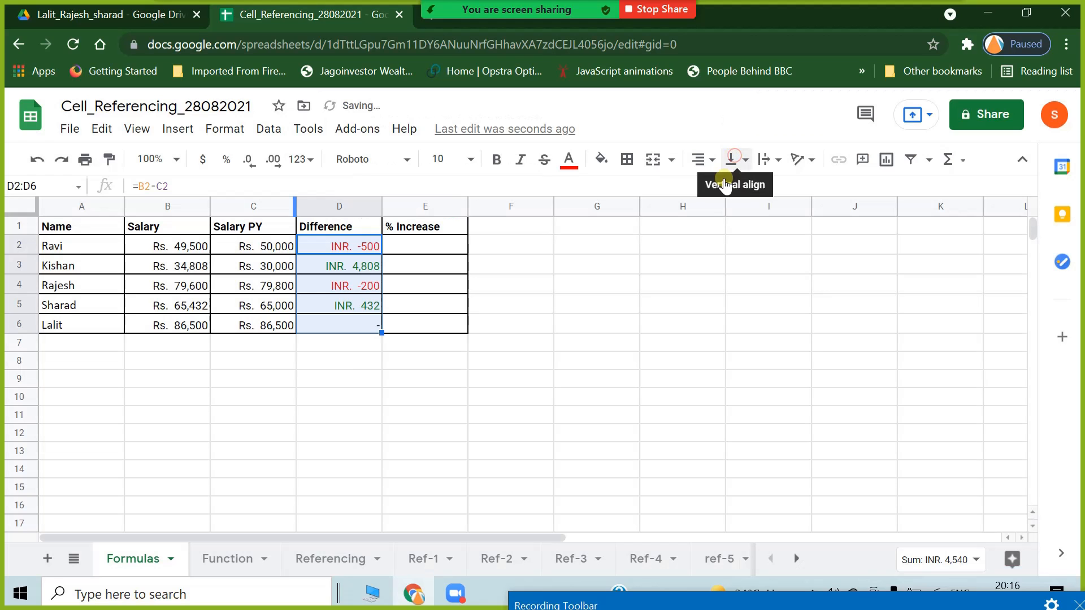
{"action": "left_click", "coordinate": [431, 492]}
{"action": "left_click", "coordinate": [341, 330]}
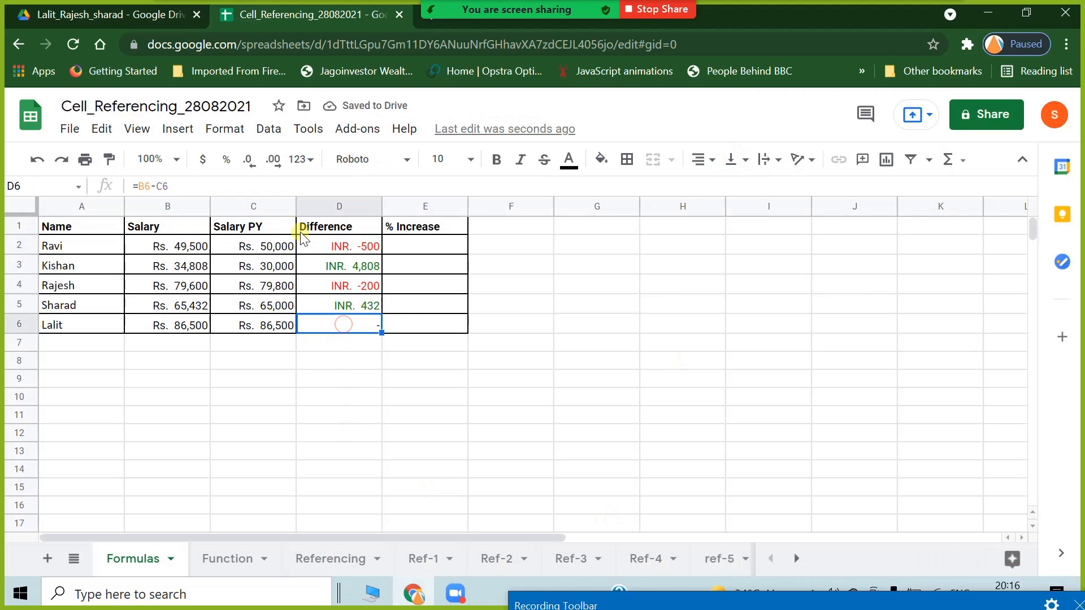
{"action": "left_click", "coordinate": [392, 399]}
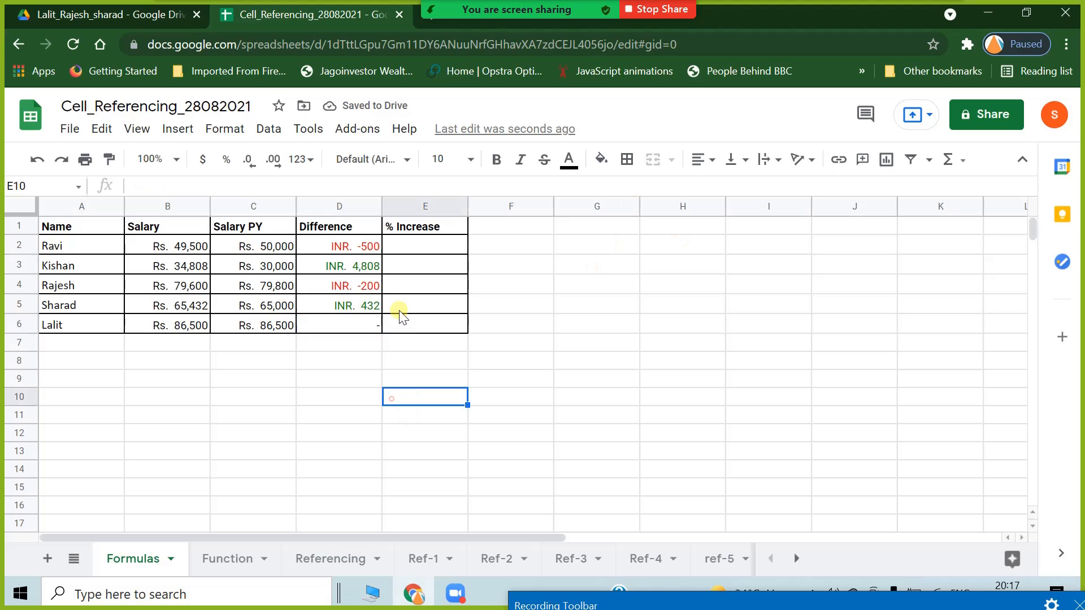
Enter =D2/C2*100 in E2 and autofill the % Increase formula down to E6.
{"action": "left_click", "coordinate": [432, 247]}
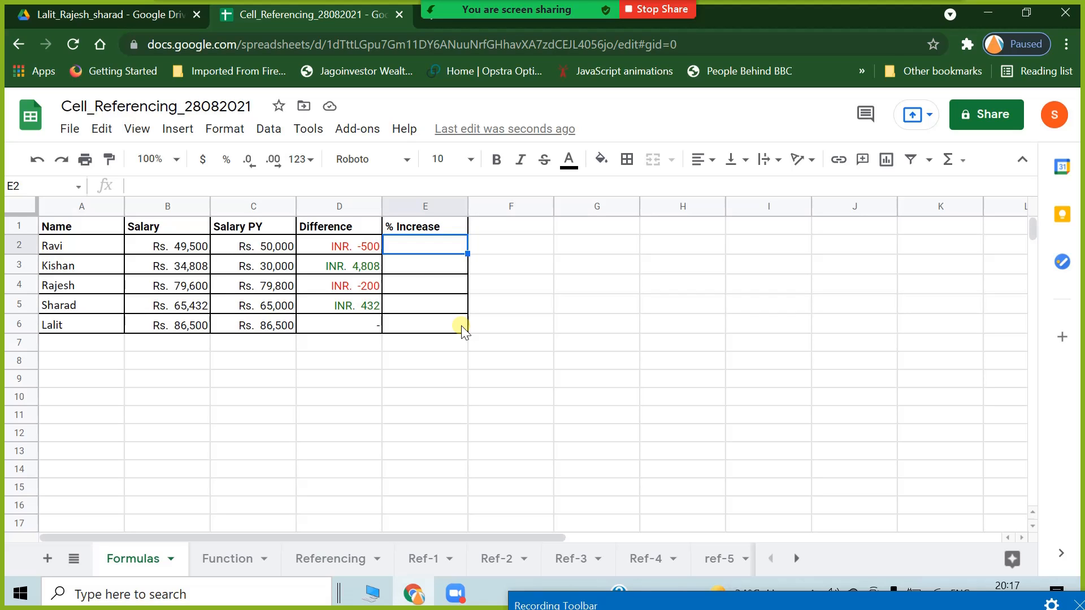
{"action": "type", "text": "="}
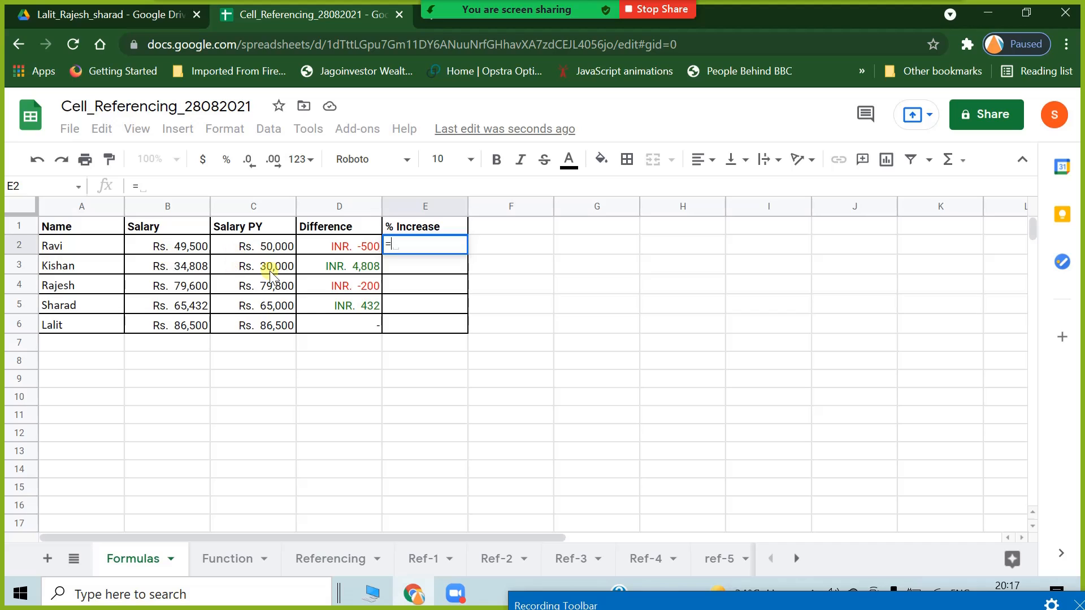
{"action": "left_click", "coordinate": [326, 249]}
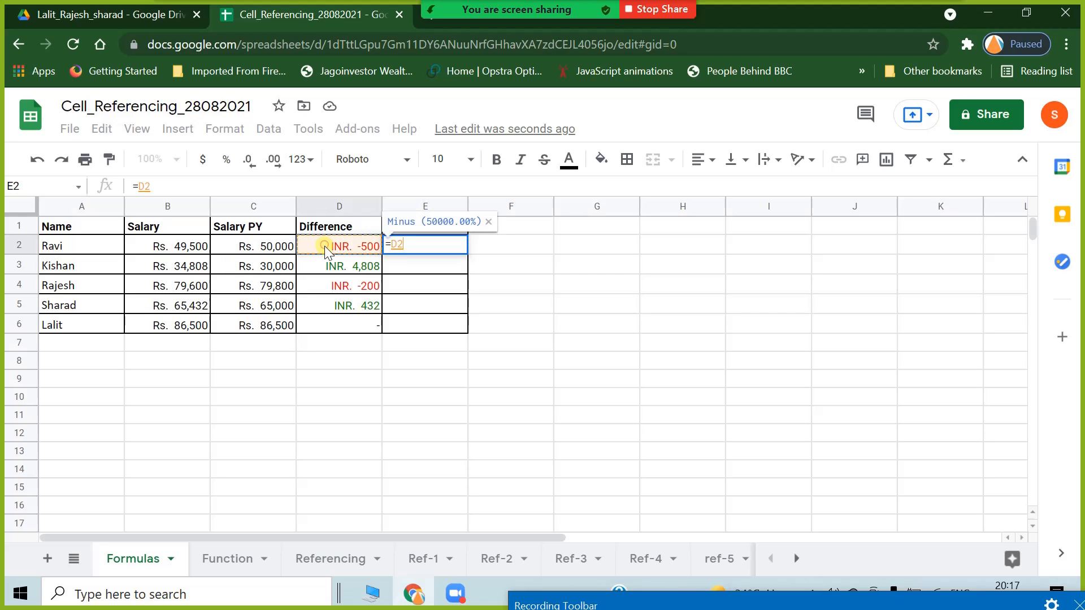
{"action": "type", "text": "/"}
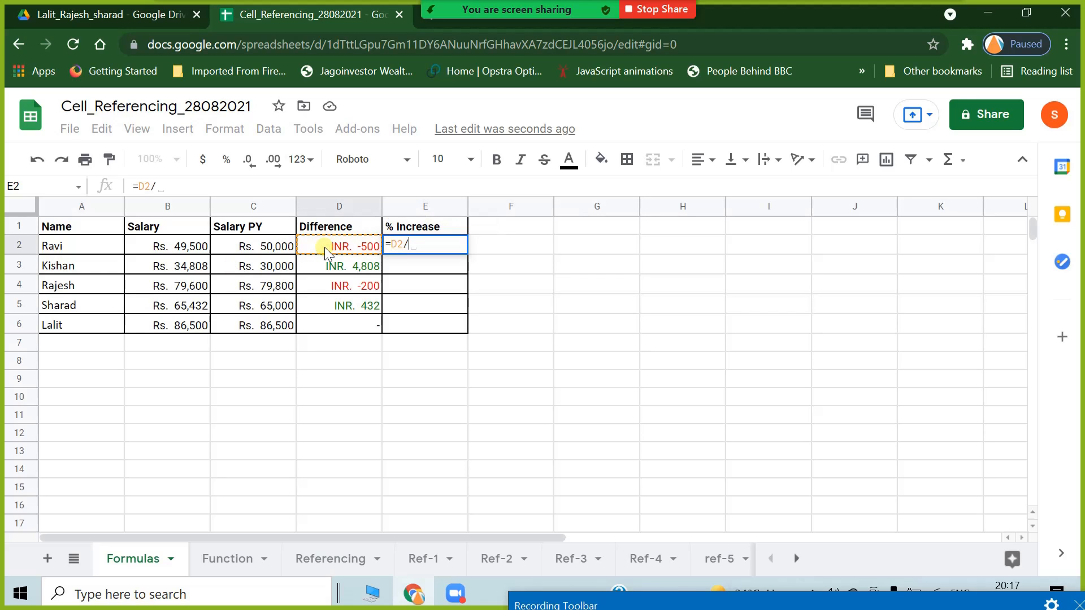
{"action": "left_click", "coordinate": [262, 247]}
{"action": "type", "text": "*100"}
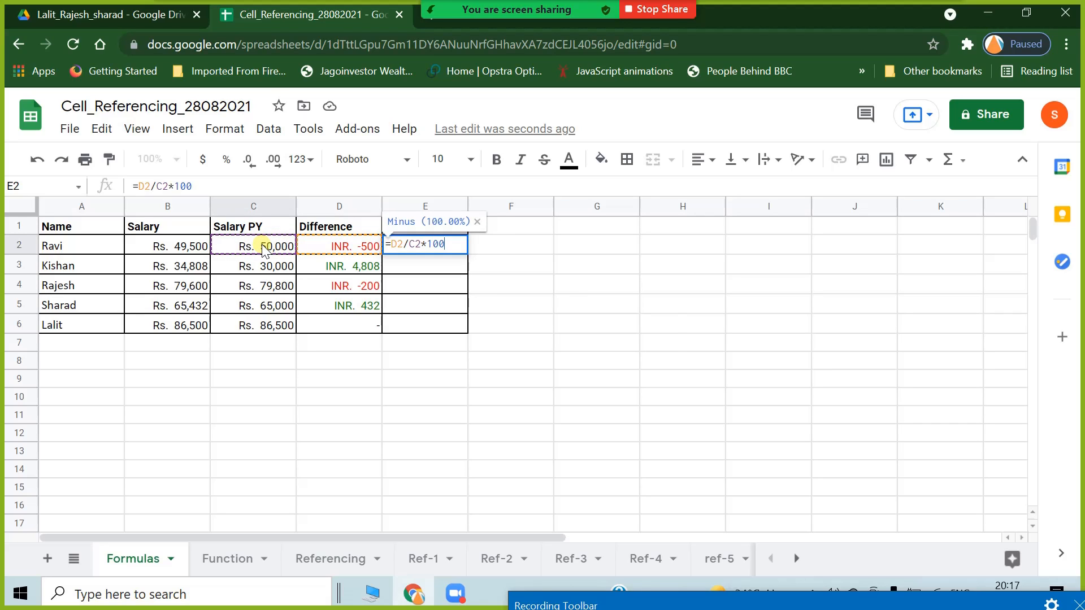
{"action": "key", "text": "Return"}
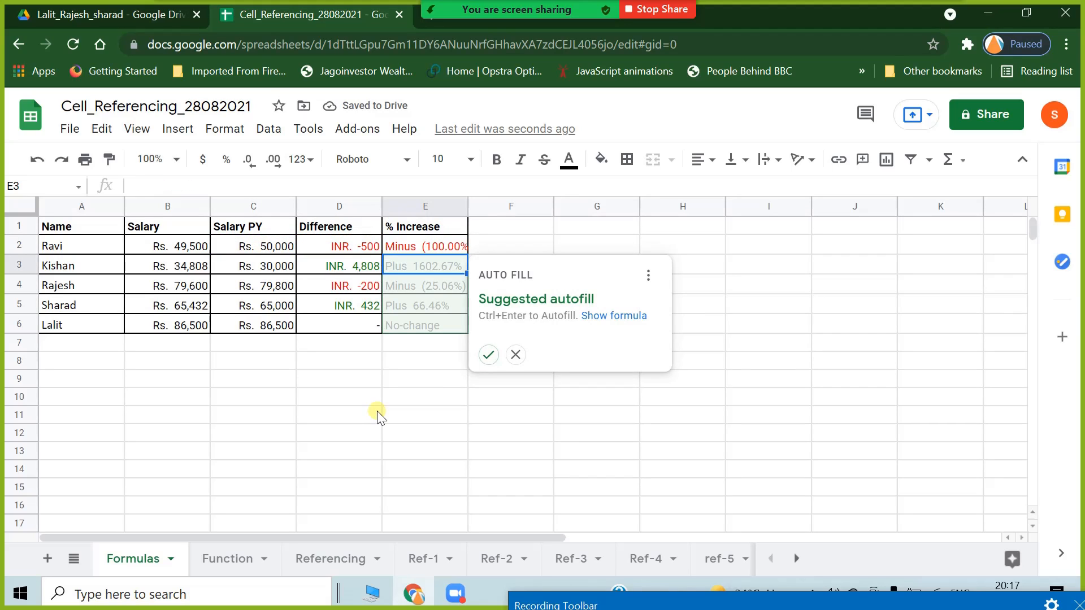
{"action": "left_click", "coordinate": [488, 355]}
{"action": "left_click", "coordinate": [429, 433]}
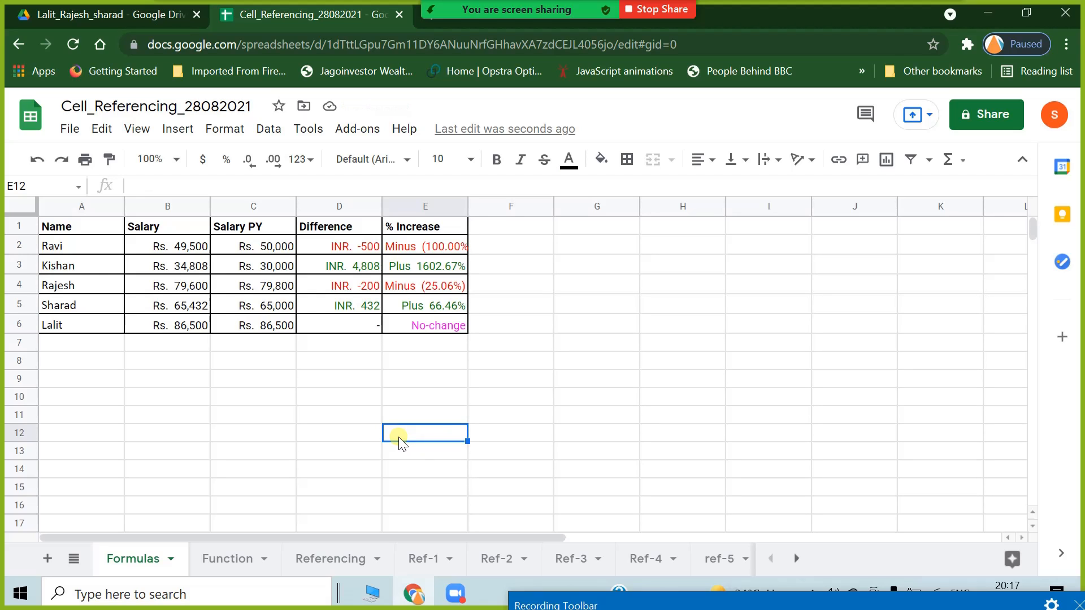
Review the formula in E2 and clear the % Increase formulas from E2:E6.
{"action": "left_click", "coordinate": [361, 248]}
{"action": "double_click", "coordinate": [452, 244]}
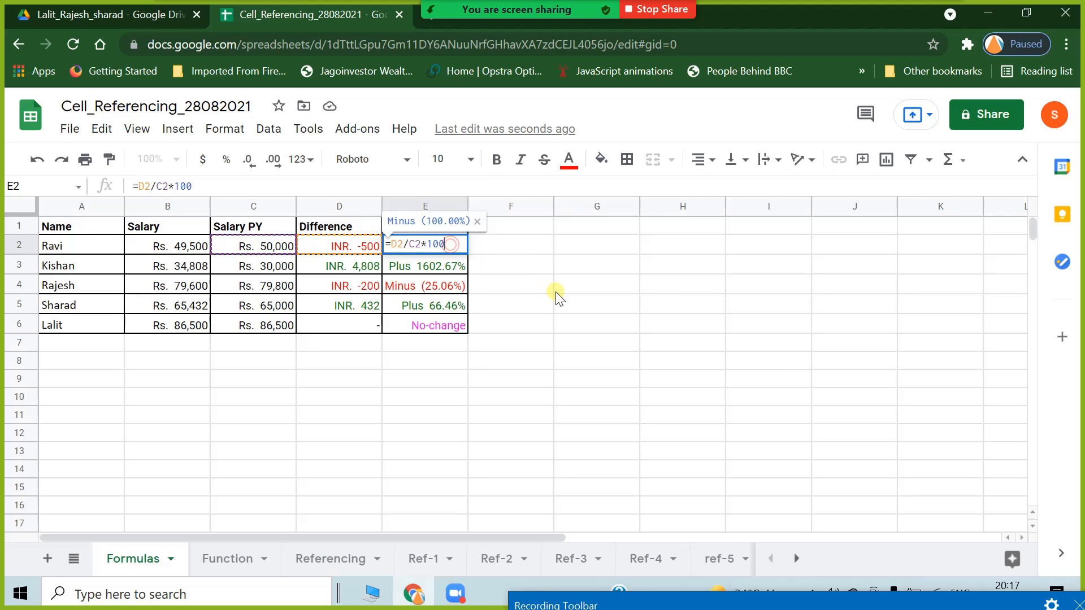
{"action": "left_click", "coordinate": [556, 295]}
{"action": "left_click", "coordinate": [429, 249]}
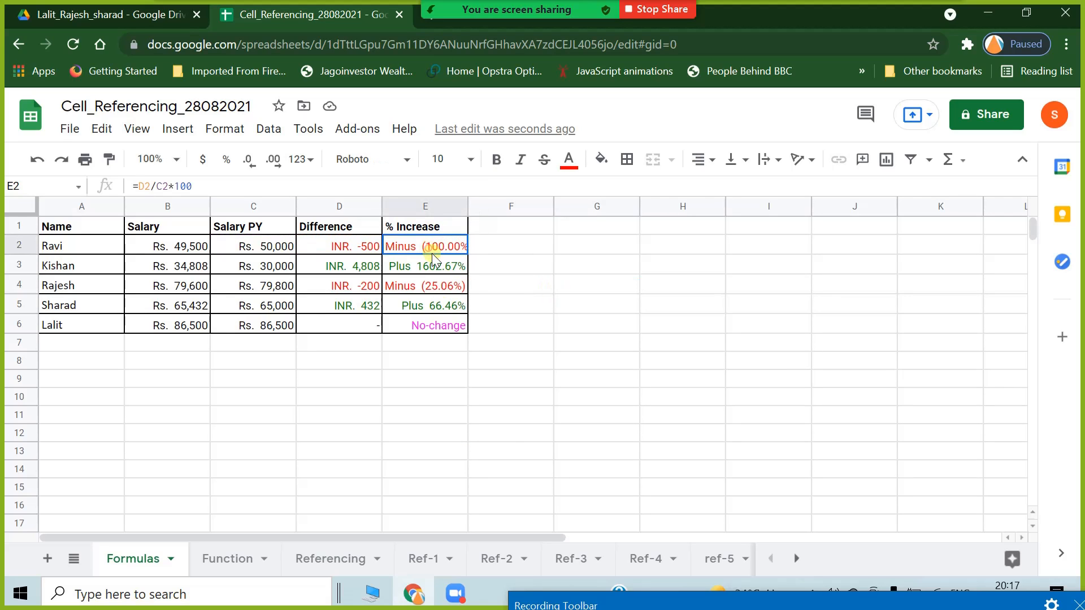
{"action": "left_click_drag", "start_coordinate": [432, 254], "coordinate": [443, 327]}
{"action": "key", "text": "Delete"}
Enter =B2/C2-1 in E2 and autofill the % Increase formula down to E6.
{"action": "left_click", "coordinate": [436, 239]}
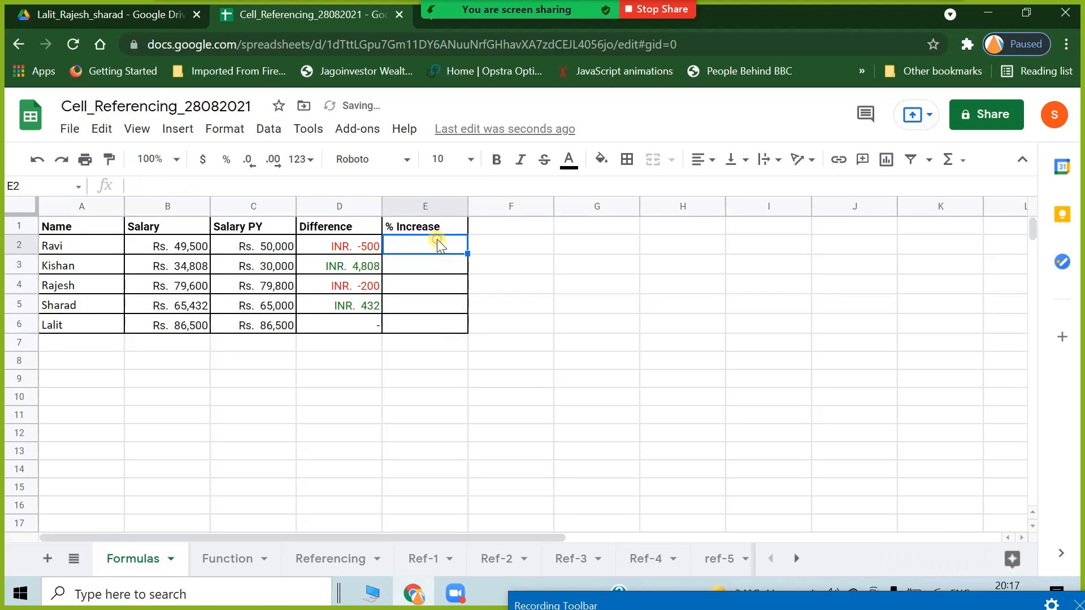
{"action": "type", "text": "="}
{"action": "left_click", "coordinate": [168, 248]}
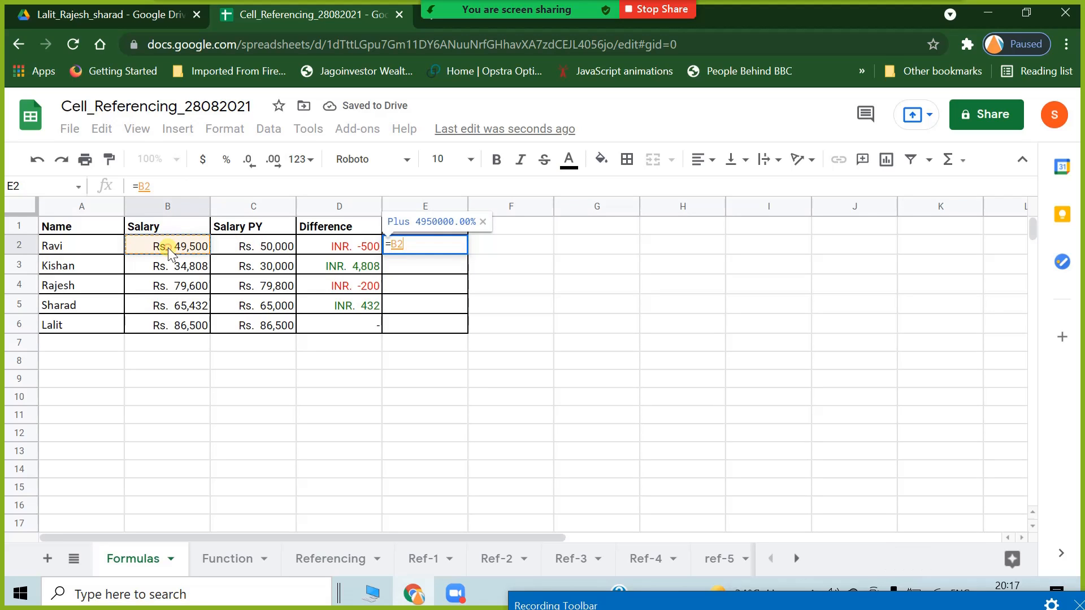
{"action": "type", "text": "/"}
{"action": "left_click", "coordinate": [284, 251]}
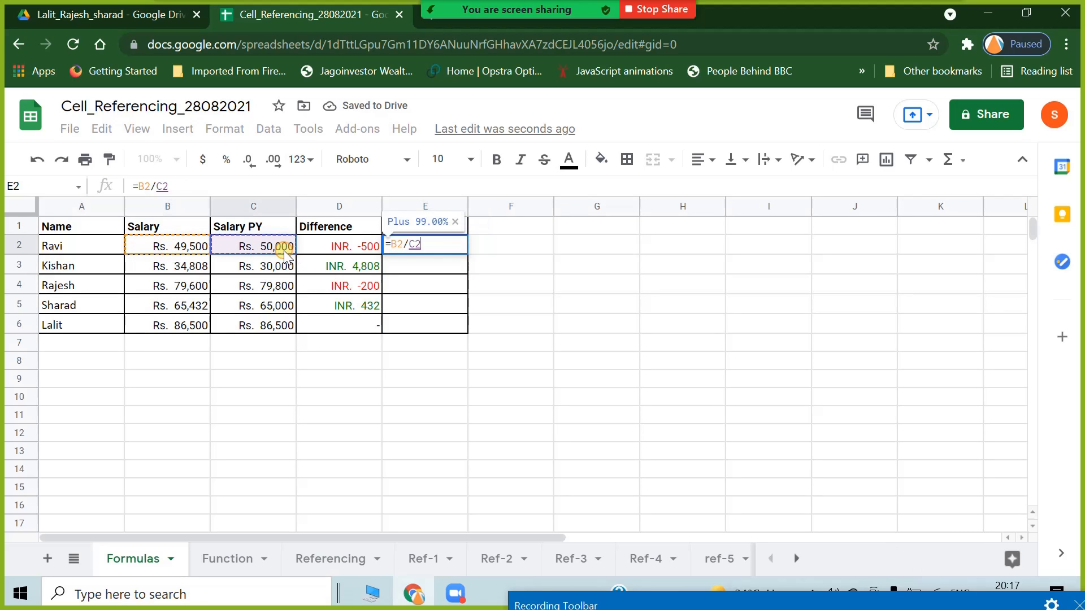
{"action": "type", "text": "-1"}
{"action": "key", "text": "Return"}
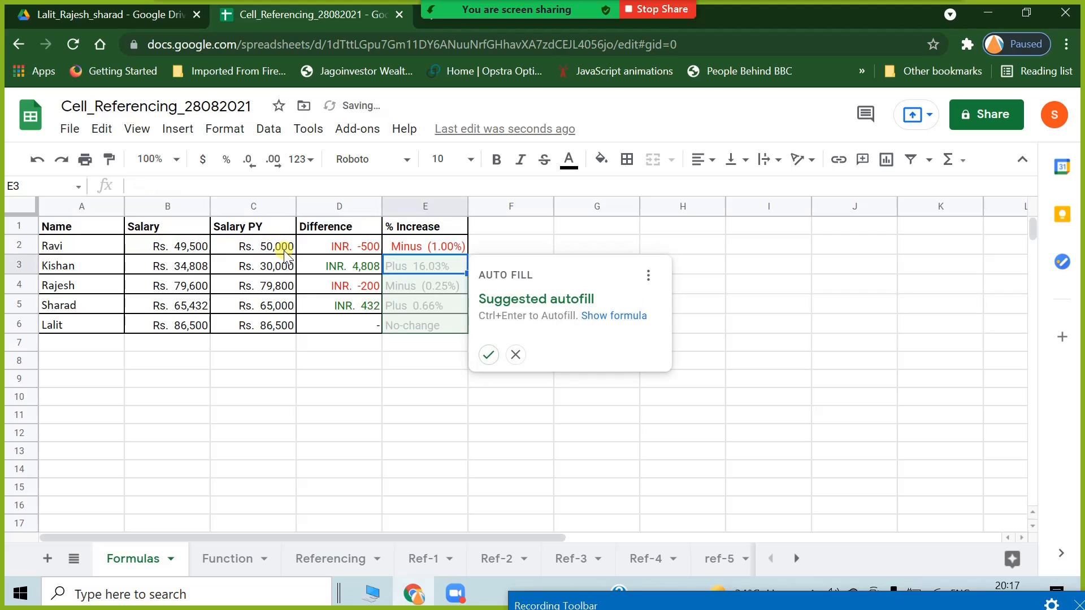
{"action": "left_click", "coordinate": [489, 356]}
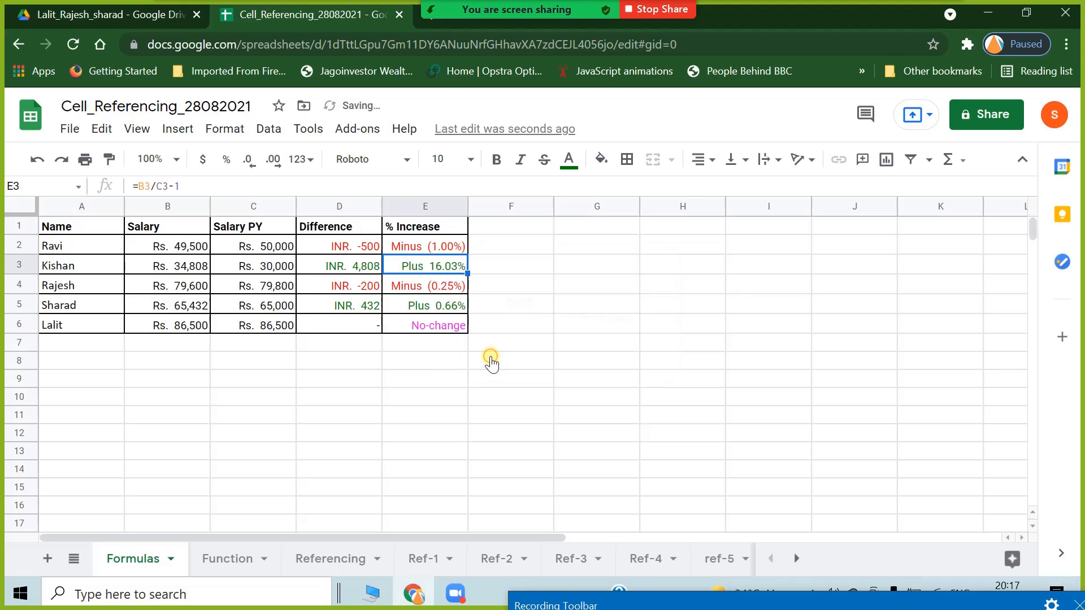
{"action": "left_click", "coordinate": [354, 396]}
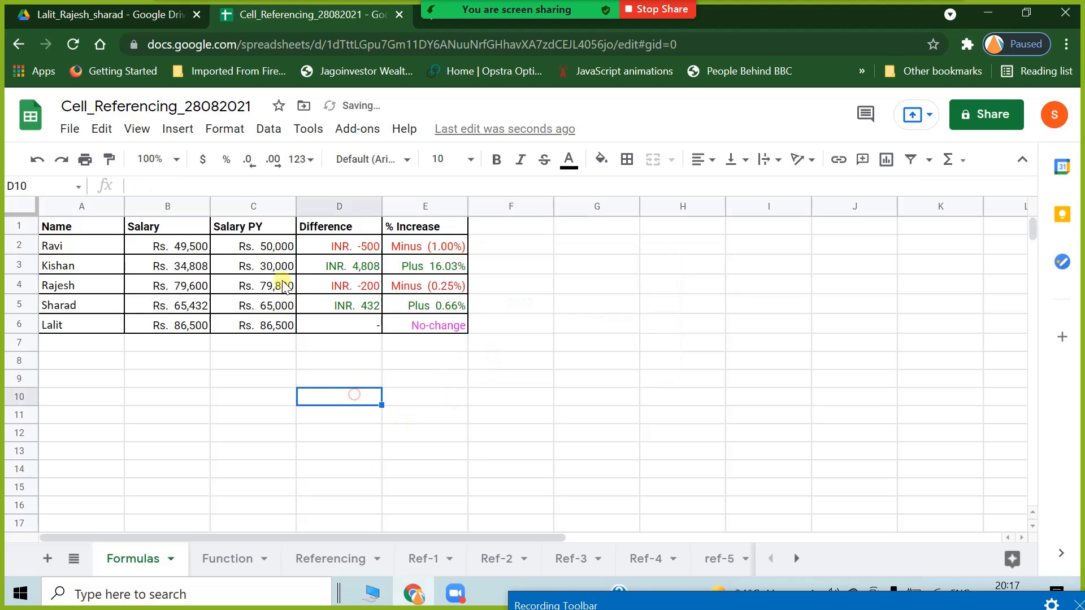
{"action": "left_click", "coordinate": [269, 249]}
{"action": "left_click", "coordinate": [427, 245]}
{"action": "left_click", "coordinate": [425, 266]}
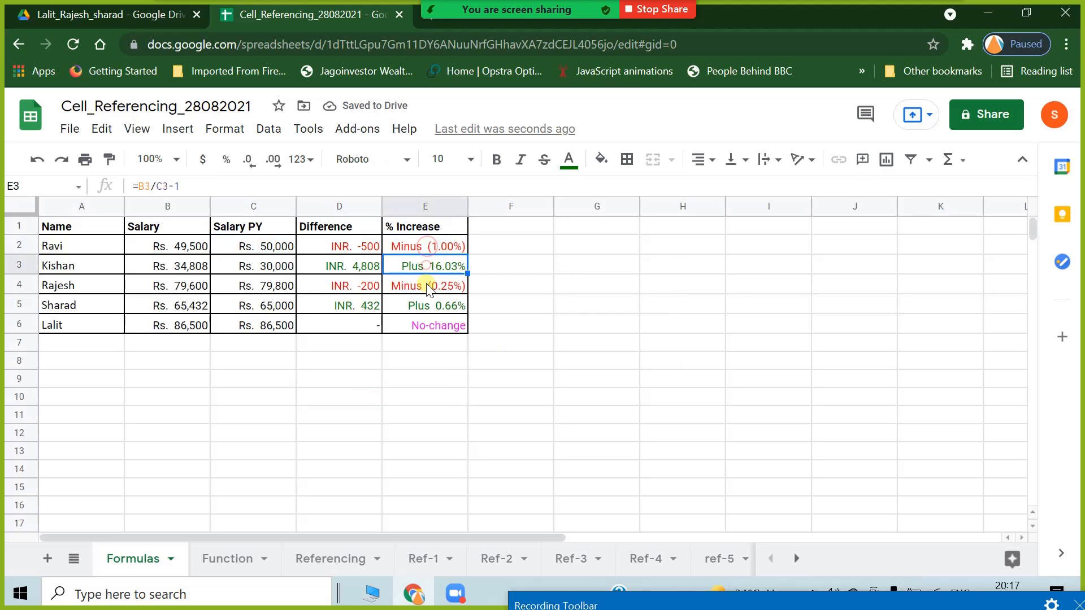
Set the Salary PY value in C2 to 48000.
{"action": "left_click", "coordinate": [278, 250]}
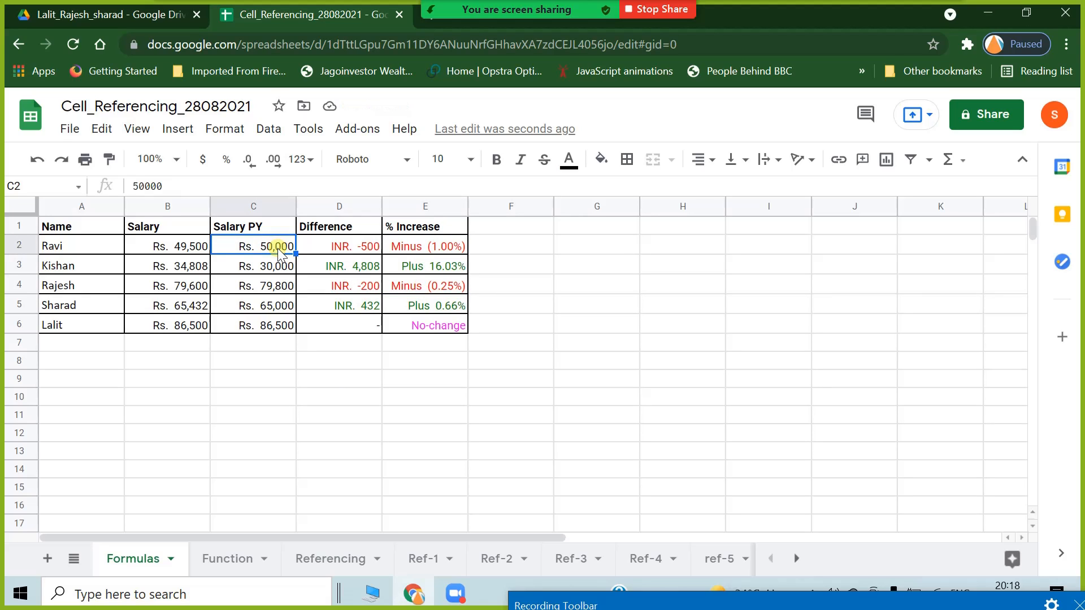
{"action": "type", "text": "48000"}
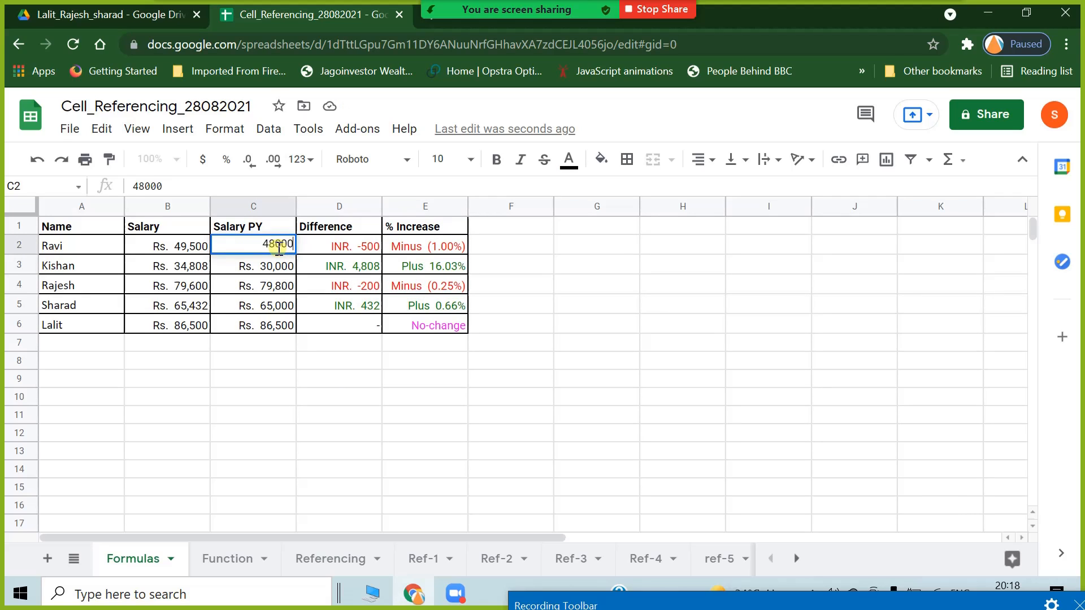
{"action": "key", "text": "Return"}
{"action": "left_click", "coordinate": [425, 447]}
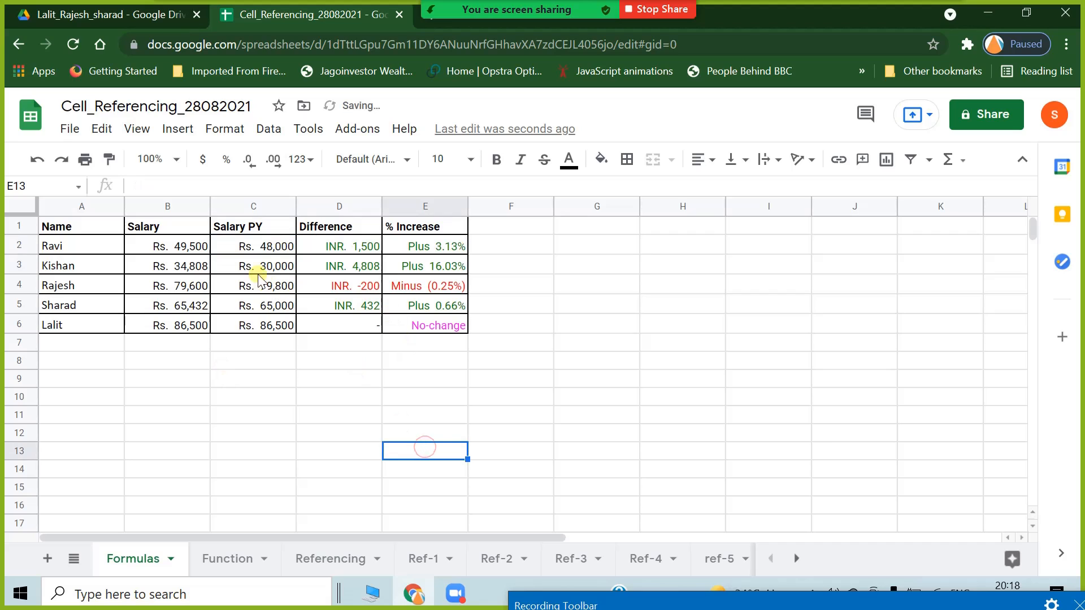
Examine the salaries in row 2, the % Increase results in E2:E6 and the Salary and Salary PY headers.
{"action": "left_click", "coordinate": [262, 245]}
{"action": "left_click", "coordinate": [185, 247]}
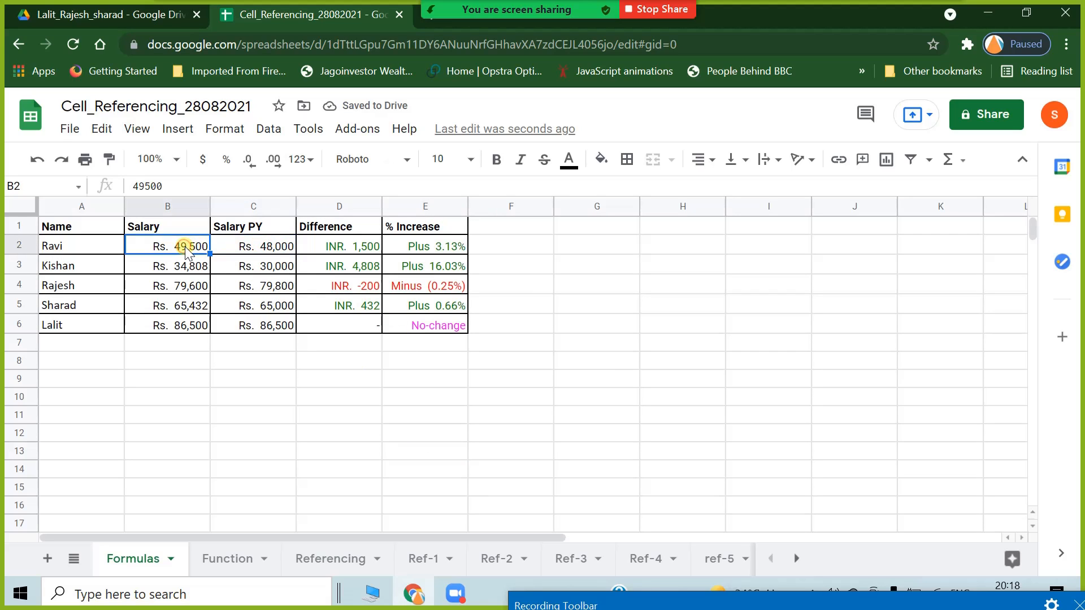
{"action": "left_click", "coordinate": [425, 242]}
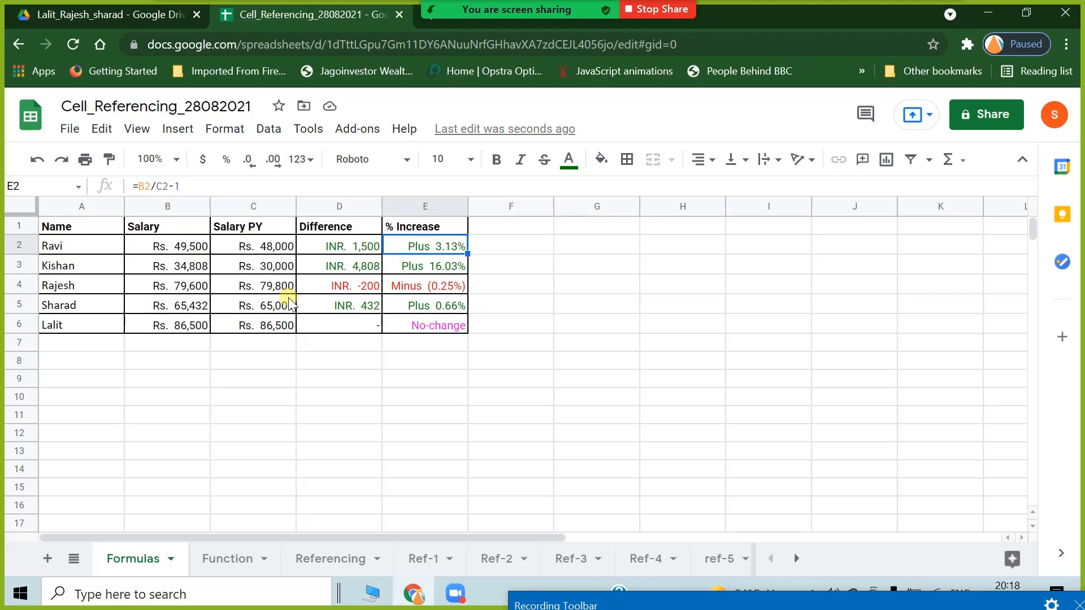
{"action": "left_click_drag", "start_coordinate": [486, 414], "coordinate": [461, 417]}
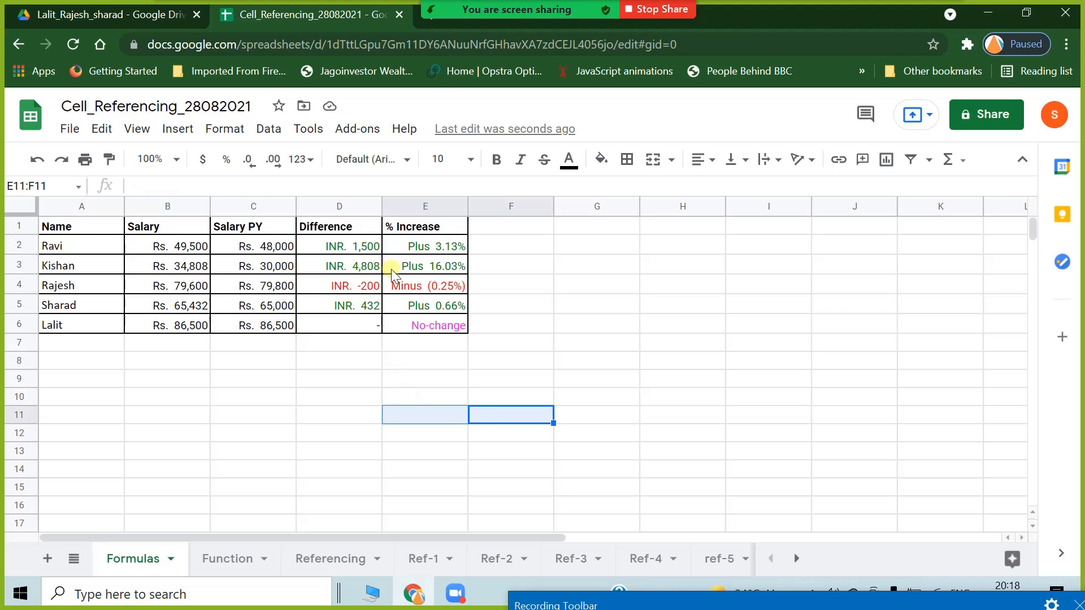
{"action": "left_click", "coordinate": [421, 248]}
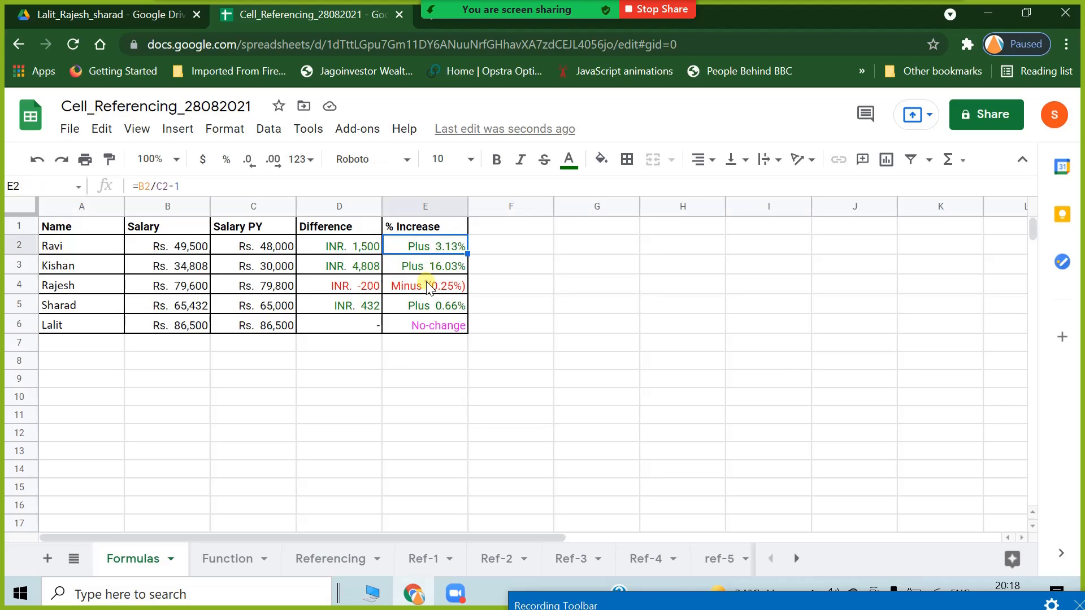
{"action": "left_click", "coordinate": [427, 283]}
{"action": "left_click", "coordinate": [429, 310]}
{"action": "left_click", "coordinate": [441, 326]}
{"action": "left_click", "coordinate": [562, 360]}
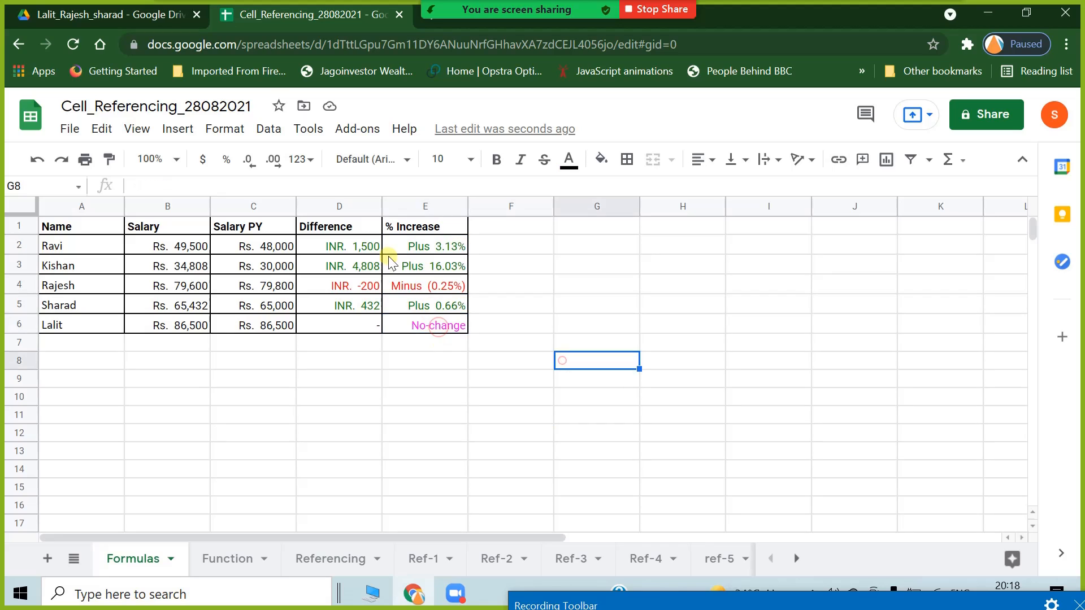
{"action": "left_click", "coordinate": [418, 248]}
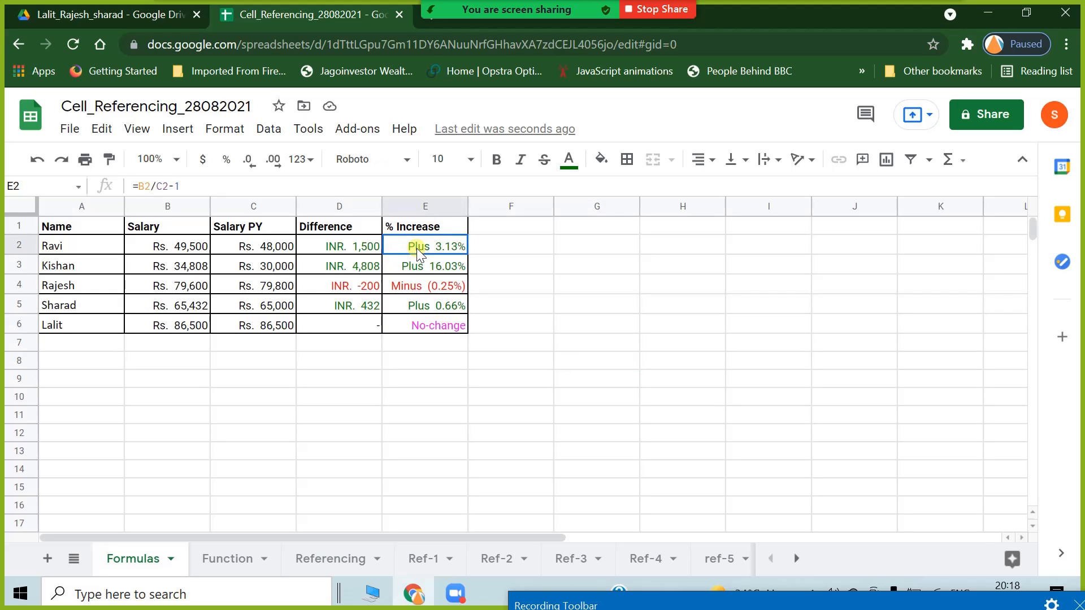
{"action": "left_click_drag", "start_coordinate": [417, 249], "coordinate": [437, 330]}
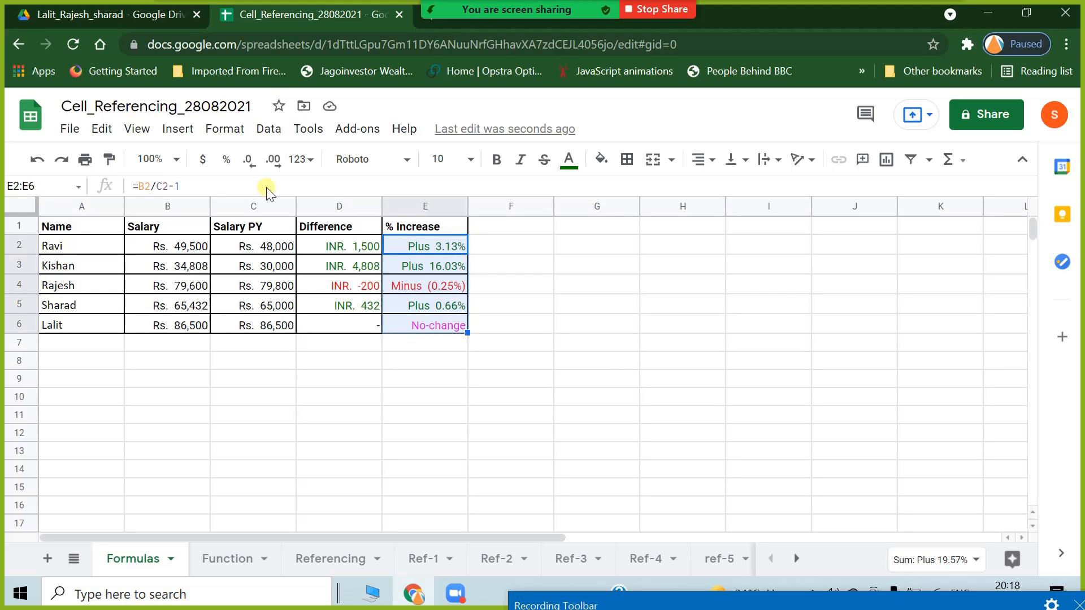
{"action": "left_click", "coordinate": [371, 441]}
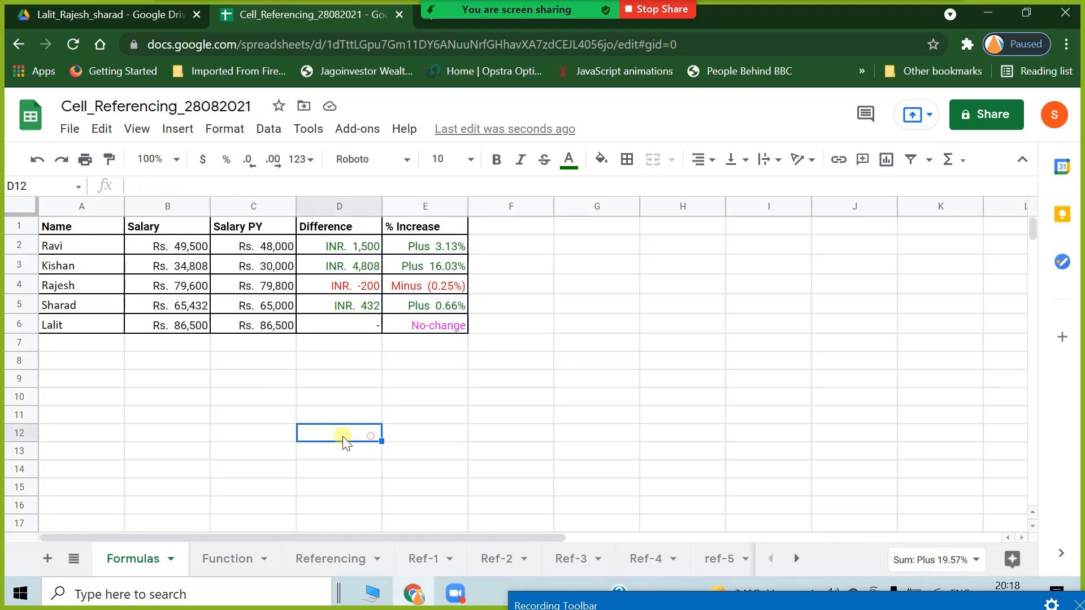
{"action": "left_click", "coordinate": [267, 226]}
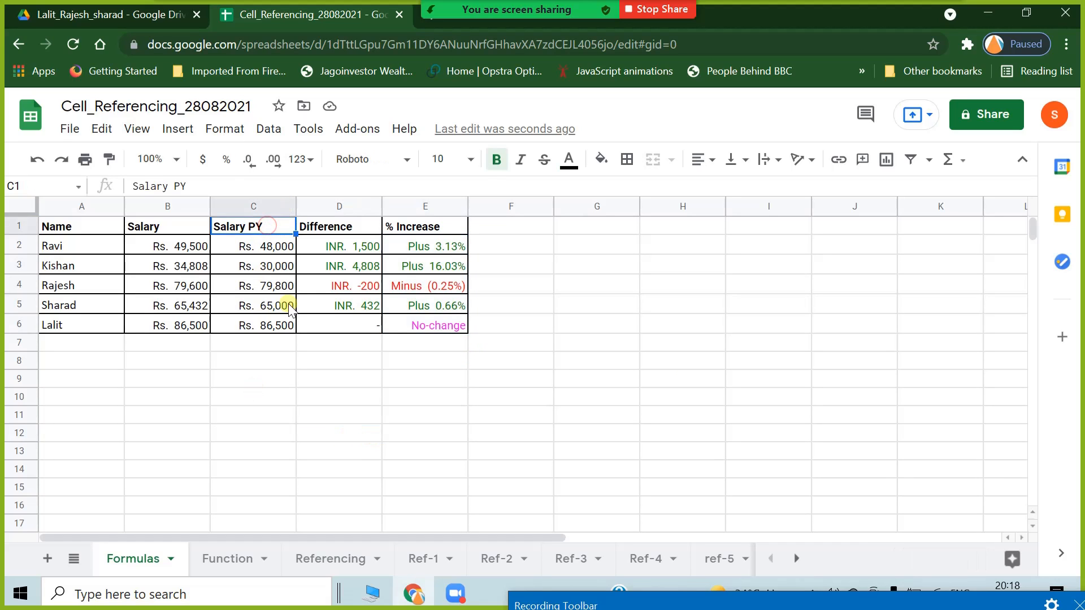
{"action": "left_click", "coordinate": [182, 228]}
{"action": "left_click", "coordinate": [260, 229]}
{"action": "left_click", "coordinate": [523, 360]}
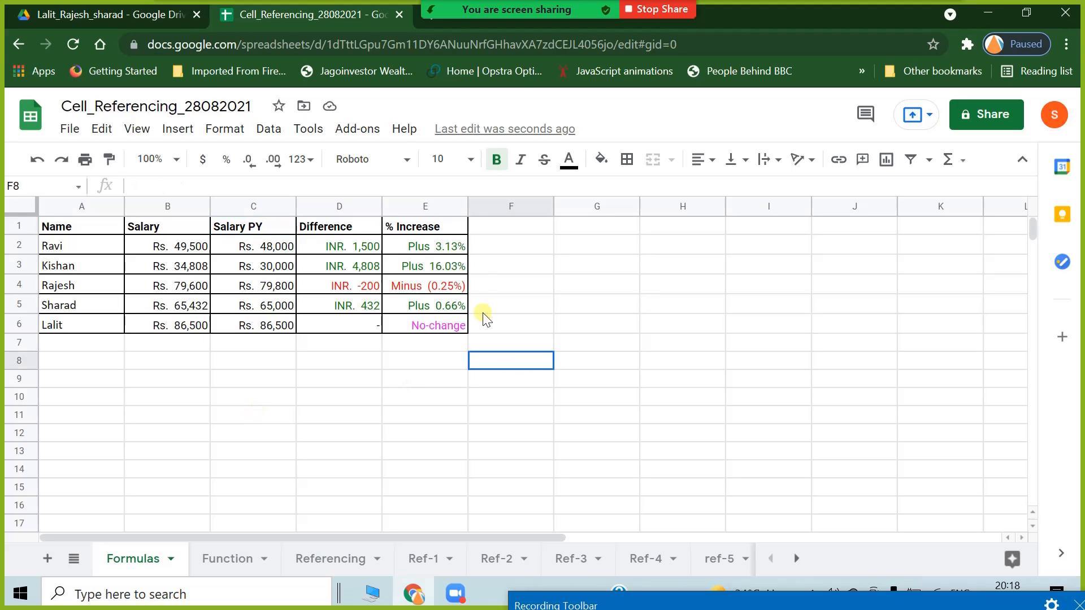
Check the formula of each % Increase cell from E2 to E6 and the formatted results in D2:E6.
{"action": "left_click", "coordinate": [450, 248]}
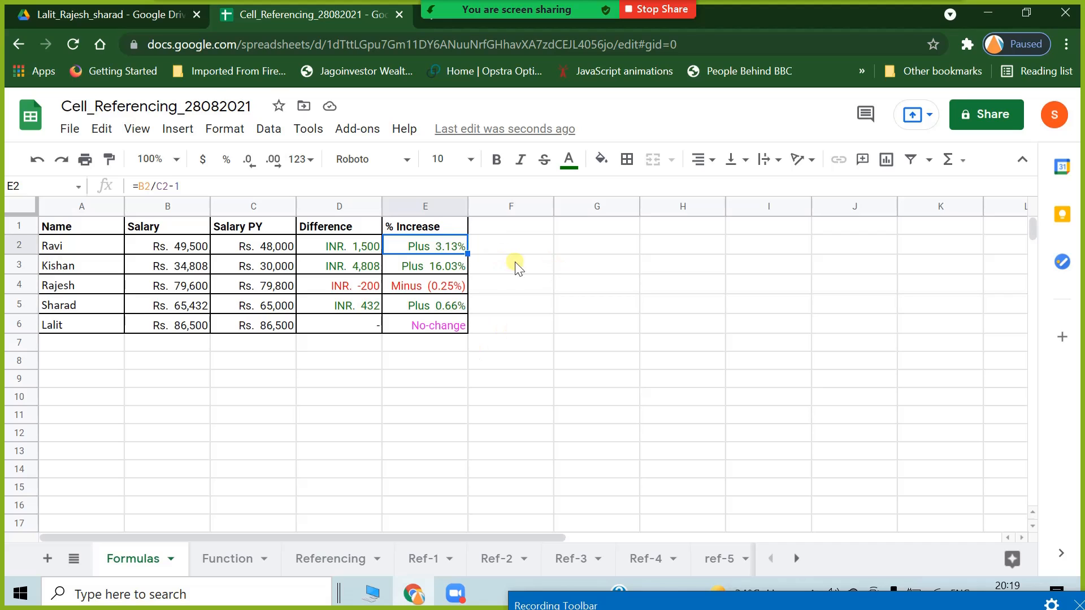
{"action": "left_click", "coordinate": [507, 248]}
{"action": "left_click", "coordinate": [415, 247]}
{"action": "left_click", "coordinate": [420, 265]}
{"action": "left_click", "coordinate": [420, 285]}
{"action": "left_click", "coordinate": [425, 308]}
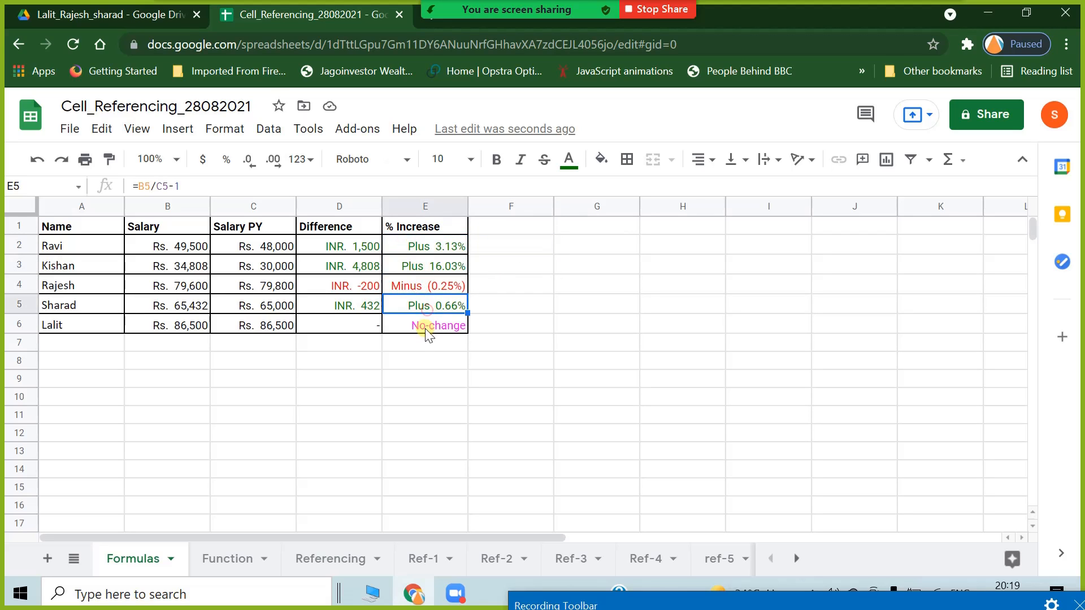
{"action": "left_click", "coordinate": [425, 326]}
{"action": "left_click", "coordinate": [403, 380]}
{"action": "left_click_drag", "start_coordinate": [346, 246], "coordinate": [427, 328]}
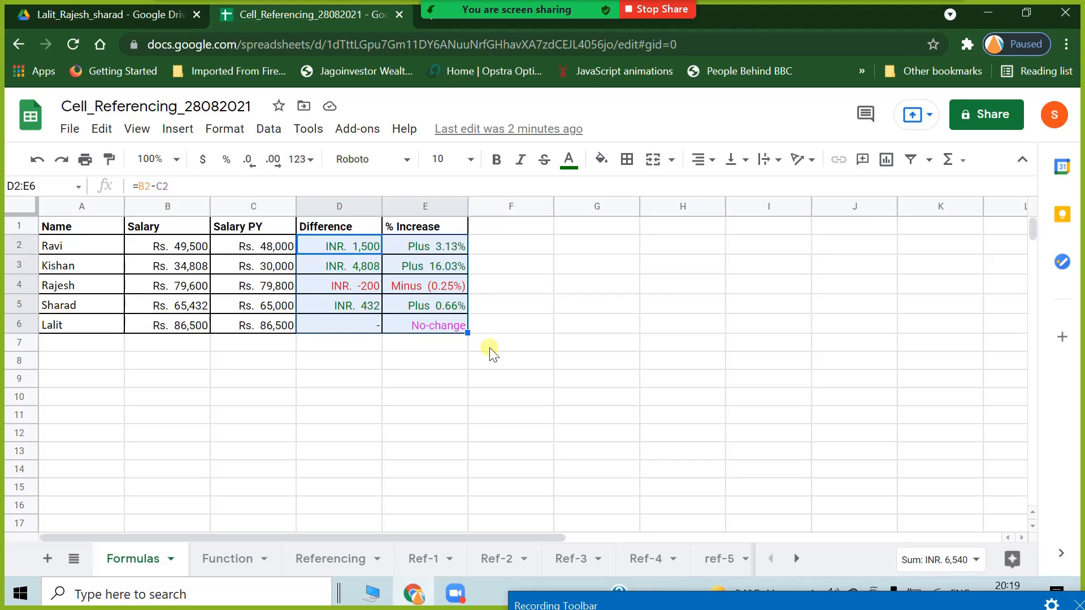
{"action": "left_click", "coordinate": [432, 331]}
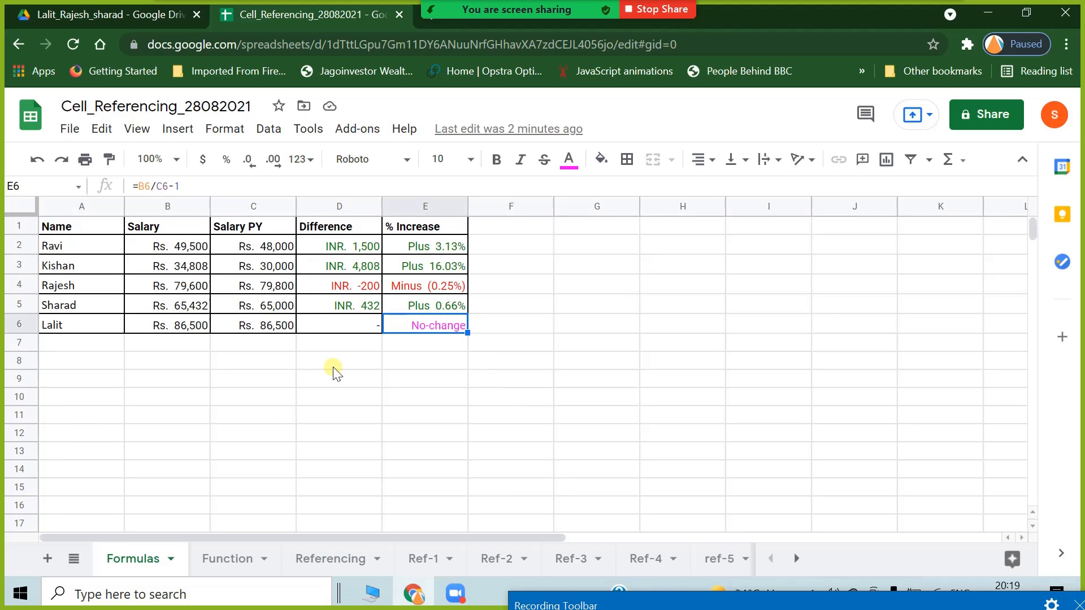
Review the custom number format of E2 with its Plus, Minus and No-change sections, and reapply it as is.
{"action": "left_click", "coordinate": [432, 245]}
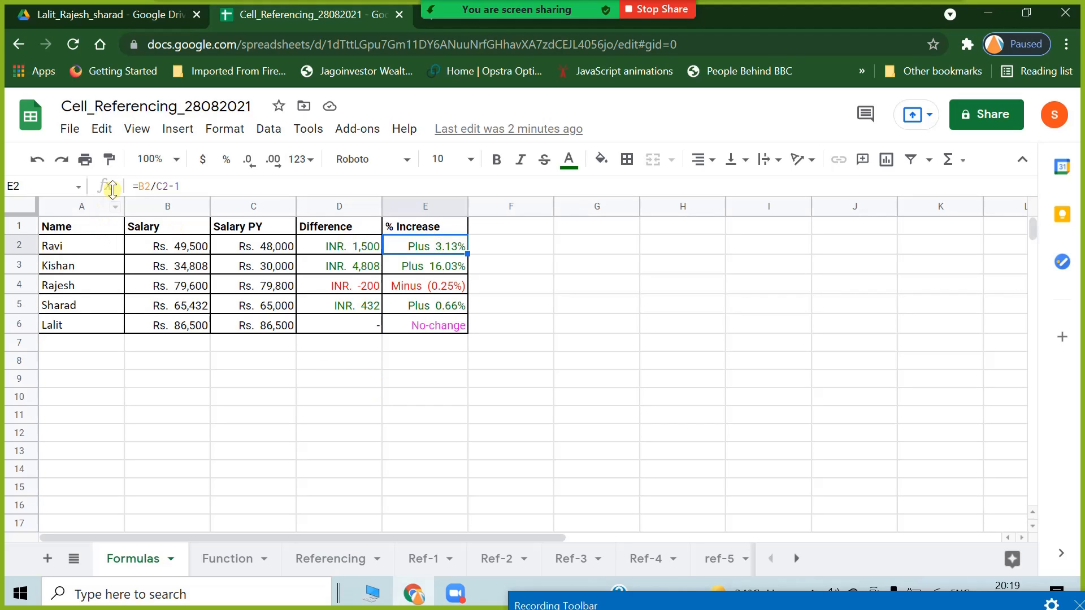
{"action": "left_click", "coordinate": [227, 131]}
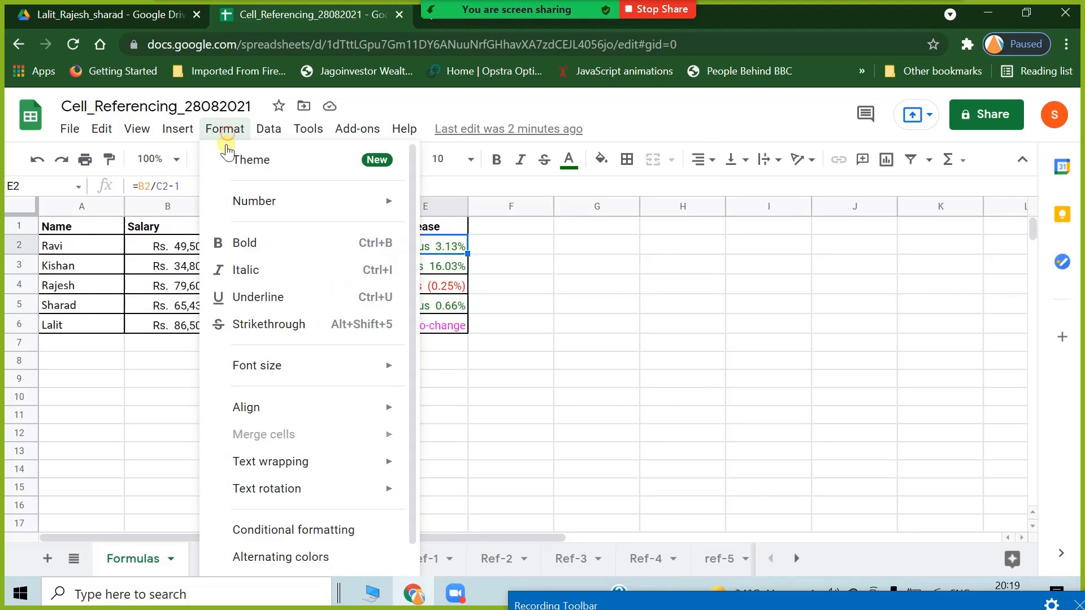
{"action": "mouse_move", "coordinate": [252, 201]}
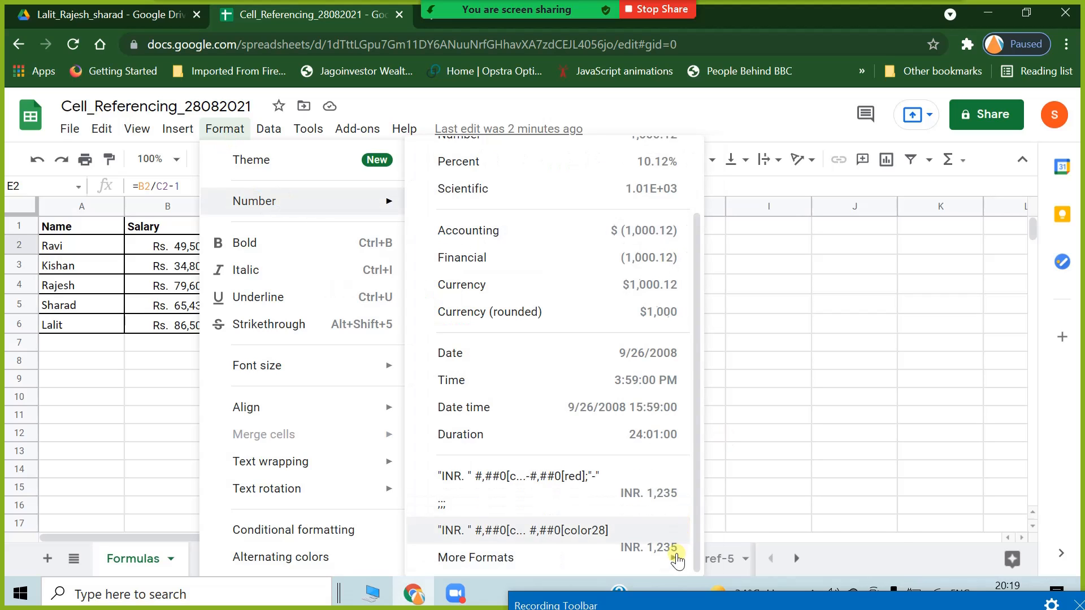
{"action": "mouse_move", "coordinate": [666, 559]}
{"action": "left_click", "coordinate": [809, 552]}
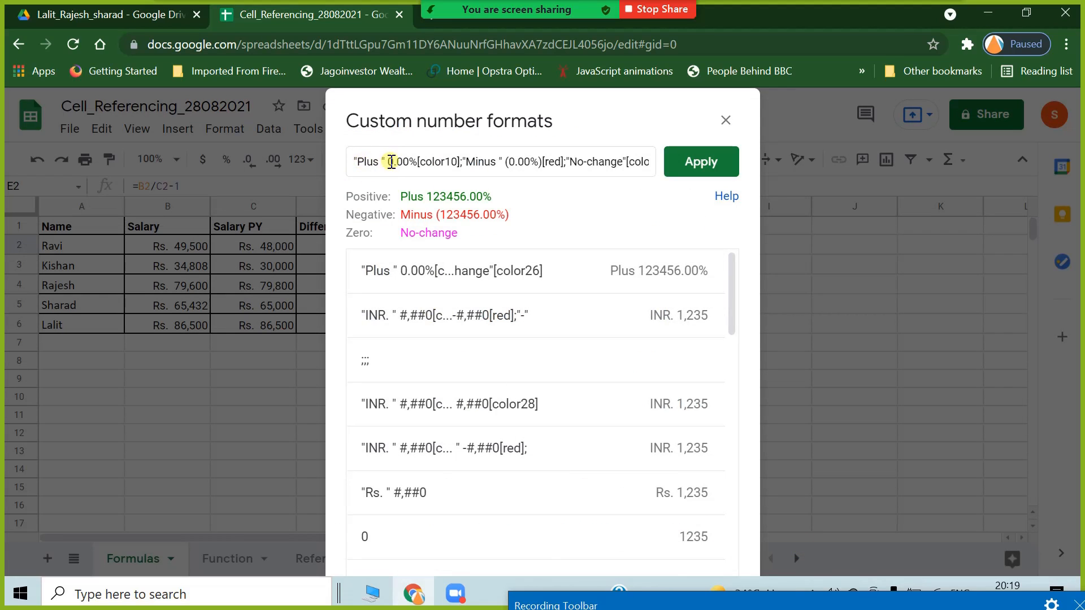
{"action": "left_click", "coordinate": [461, 164]}
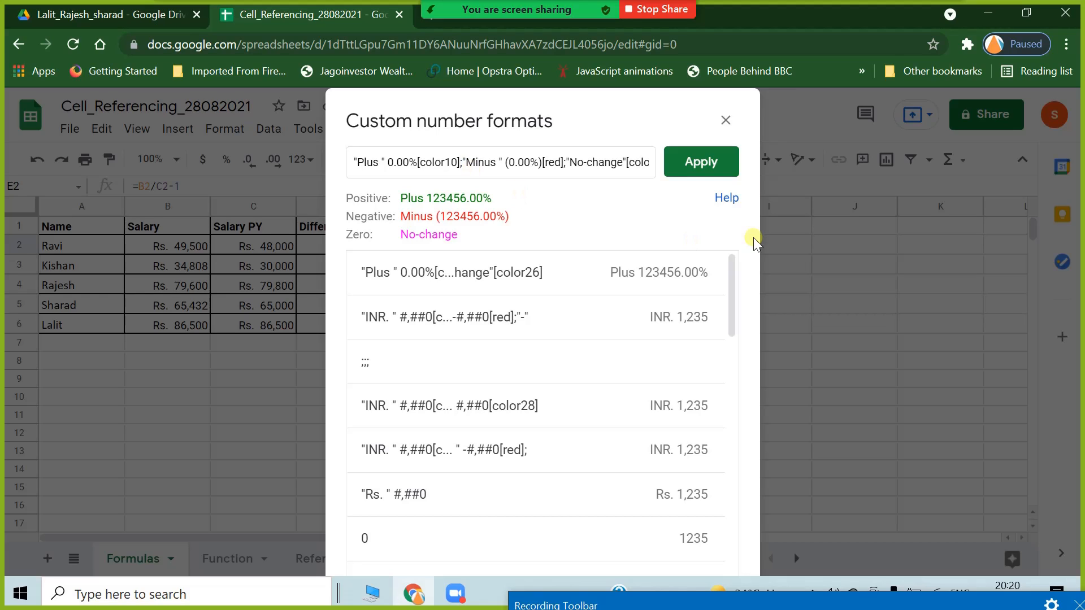
{"action": "left_click", "coordinate": [700, 162]}
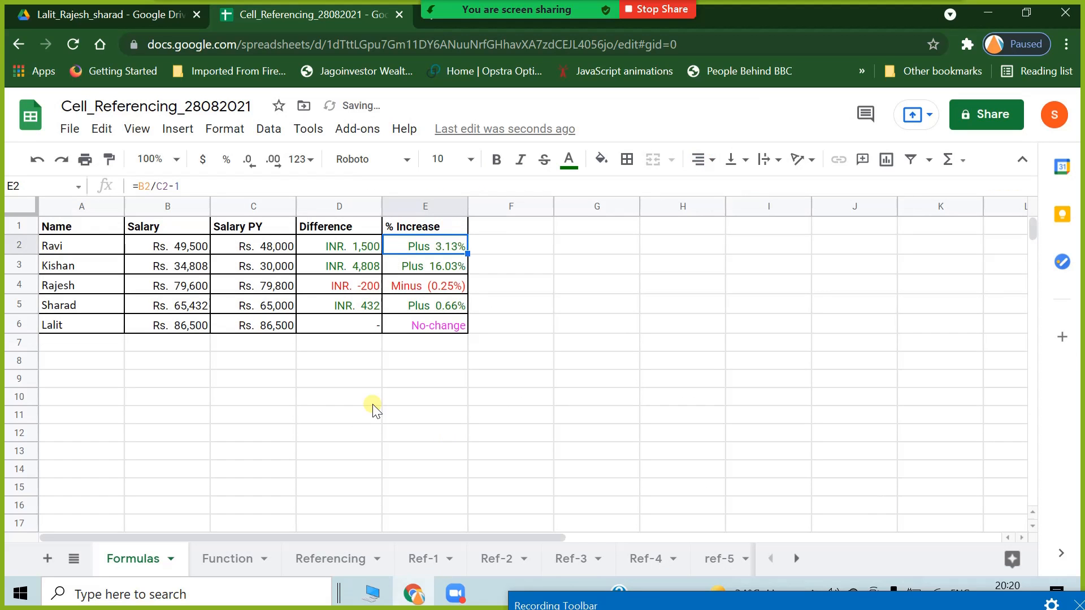
{"action": "left_click", "coordinate": [372, 400]}
{"action": "left_click", "coordinate": [484, 248]}
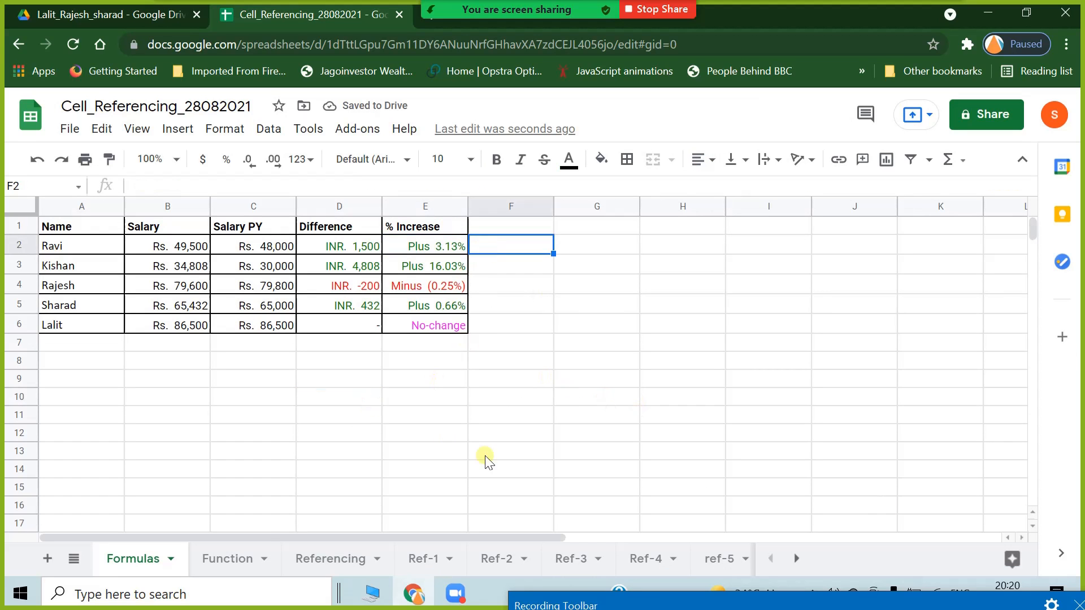
Change the Formulas sheet's tab color to blue.
{"action": "right_click", "coordinate": [117, 561]}
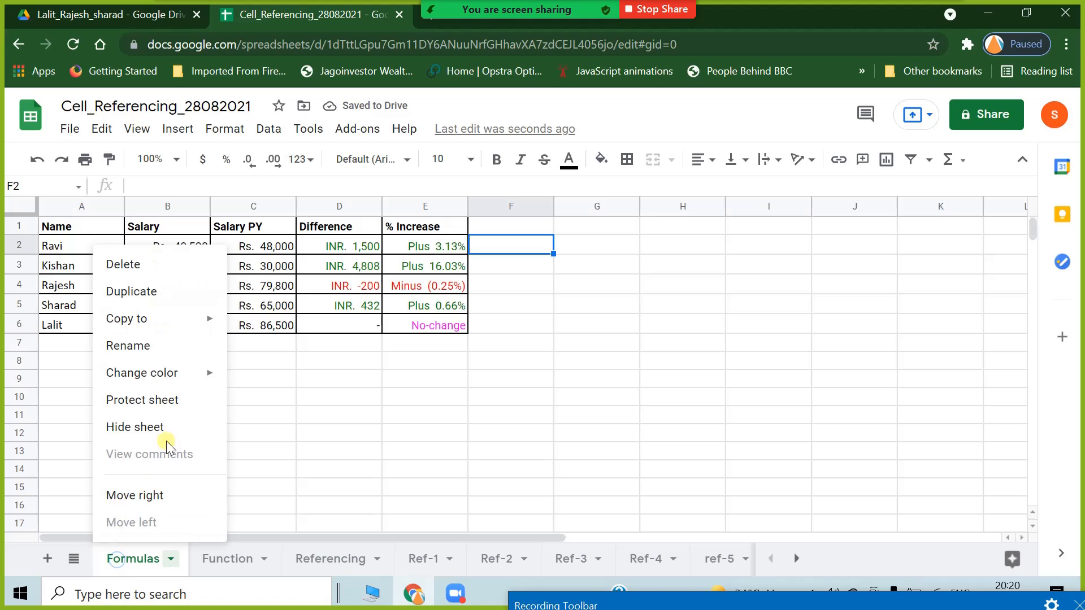
{"action": "mouse_move", "coordinate": [193, 378]}
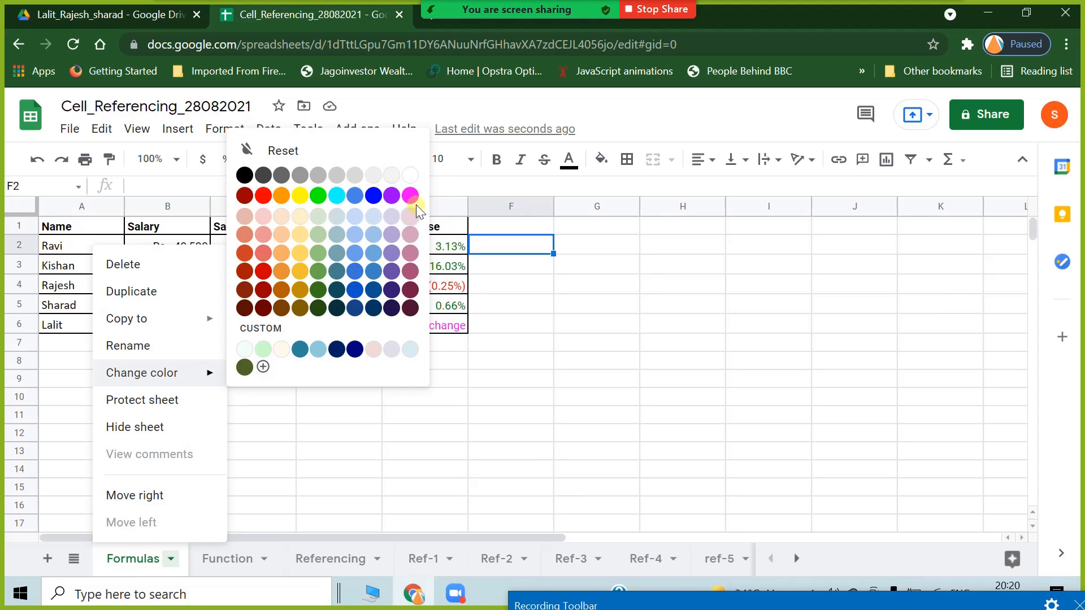
{"action": "left_click", "coordinate": [374, 197]}
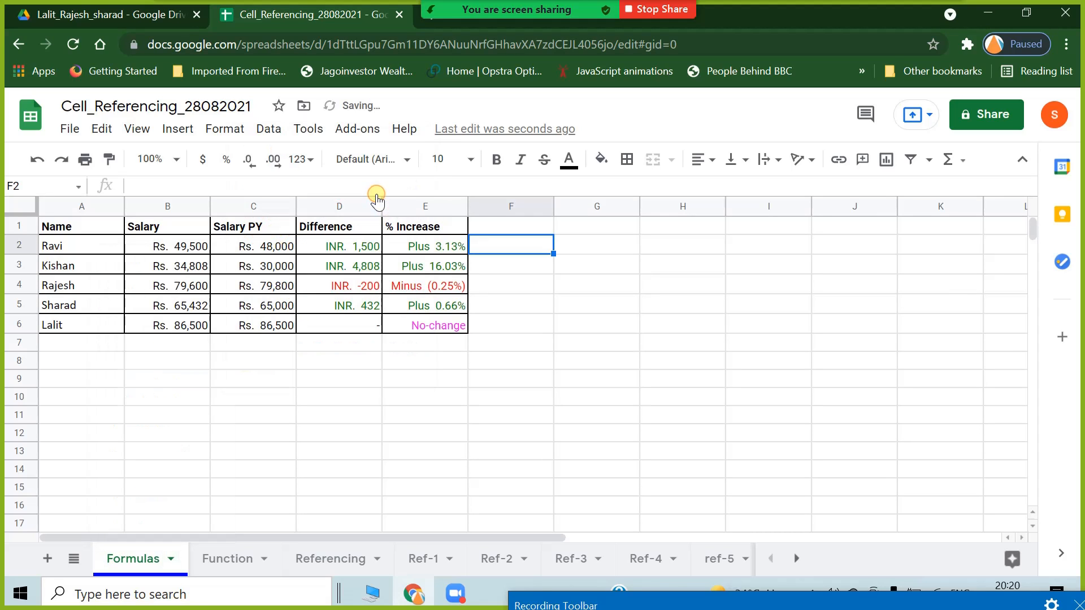
{"action": "left_click", "coordinate": [243, 469]}
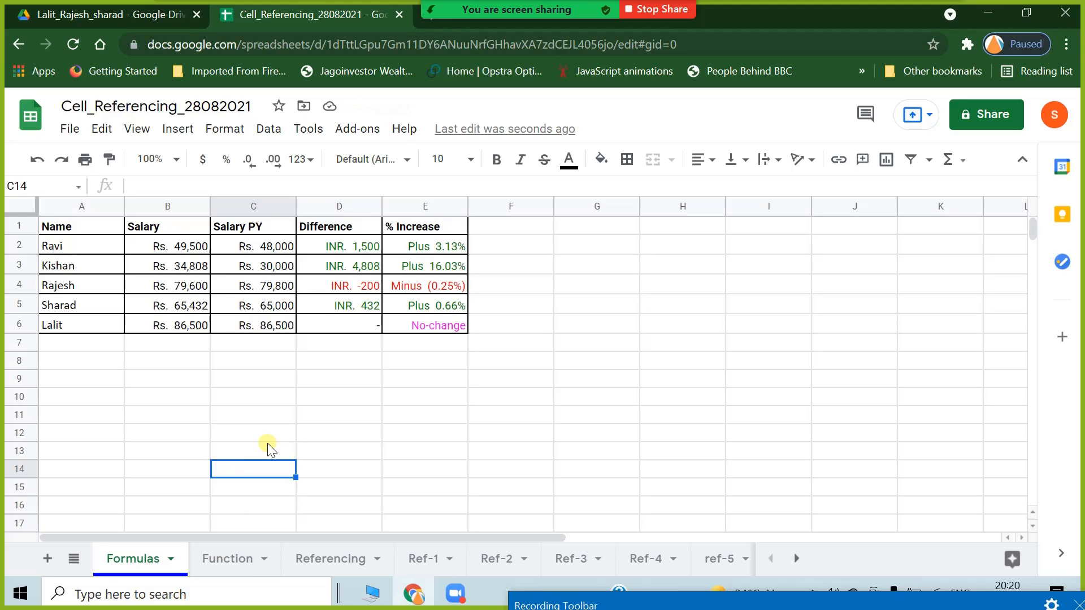
Check the Difference and % Increase cells in row 6, and set the Salary PY value in C6 to 86600.
{"action": "left_click", "coordinate": [332, 328]}
{"action": "left_click", "coordinate": [441, 325]}
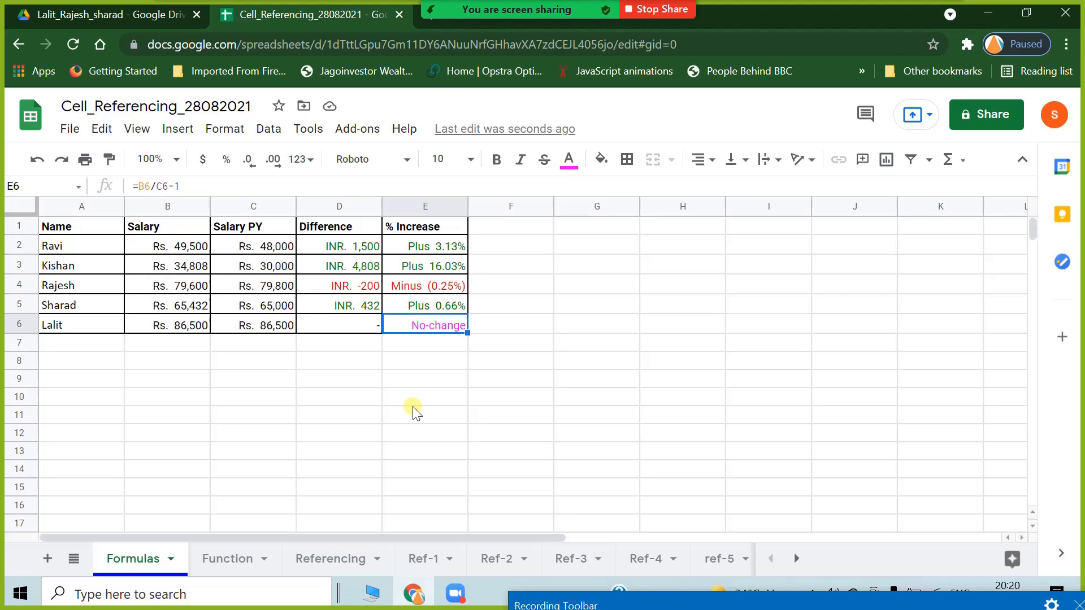
{"action": "left_click", "coordinate": [269, 329]}
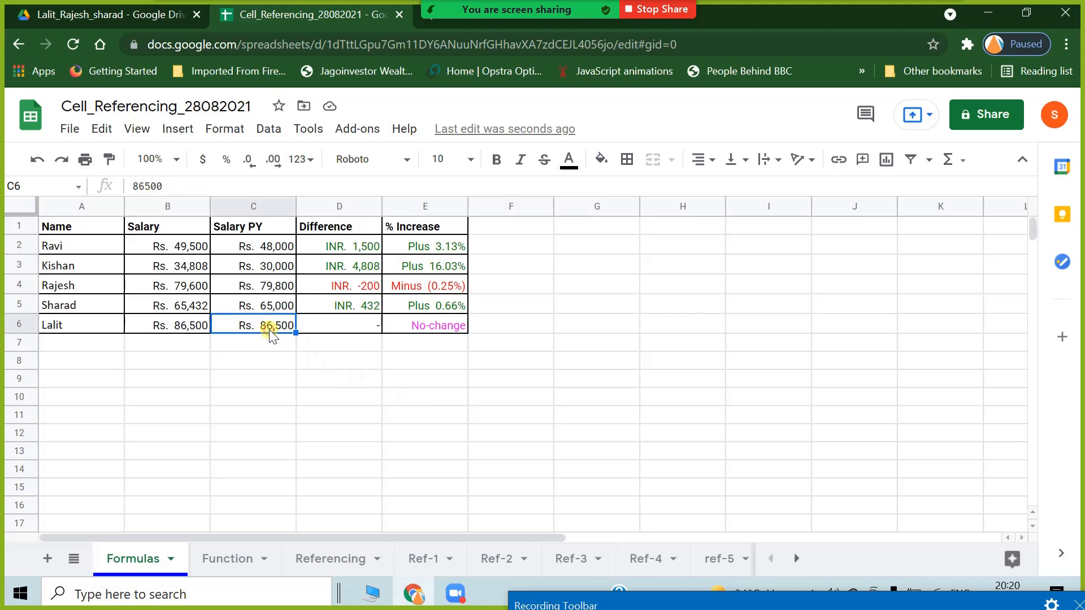
{"action": "left_click", "coordinate": [188, 187]}
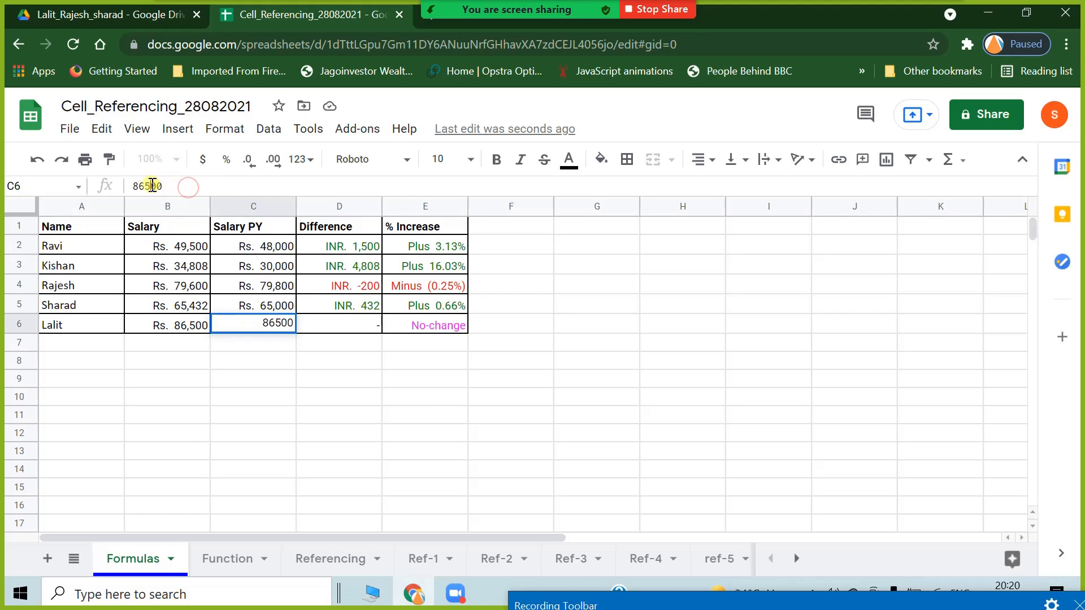
{"action": "left_click", "coordinate": [149, 186]}
{"action": "key", "text": "BackSpace"}
{"action": "type", "text": "6"}
{"action": "key", "text": "Return"}
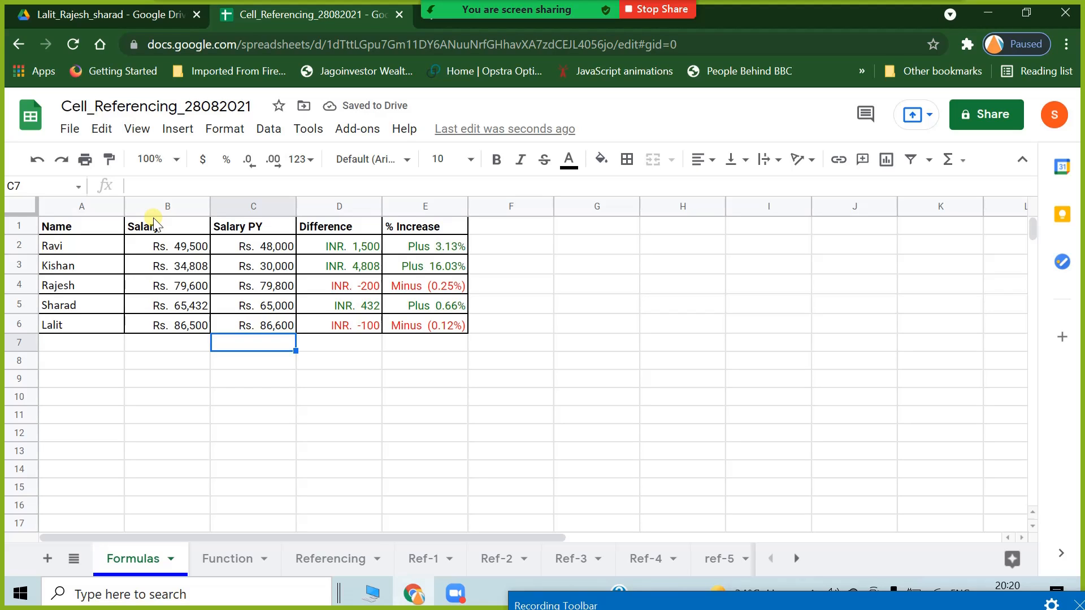
Set the Salary PY value in C6 to 86000.
{"action": "left_click", "coordinate": [255, 330]}
{"action": "left_click", "coordinate": [166, 185]}
{"action": "key", "text": "BackSpace"}
{"action": "key", "text": "BackSpace"}
{"action": "key", "text": "BackSpace"}
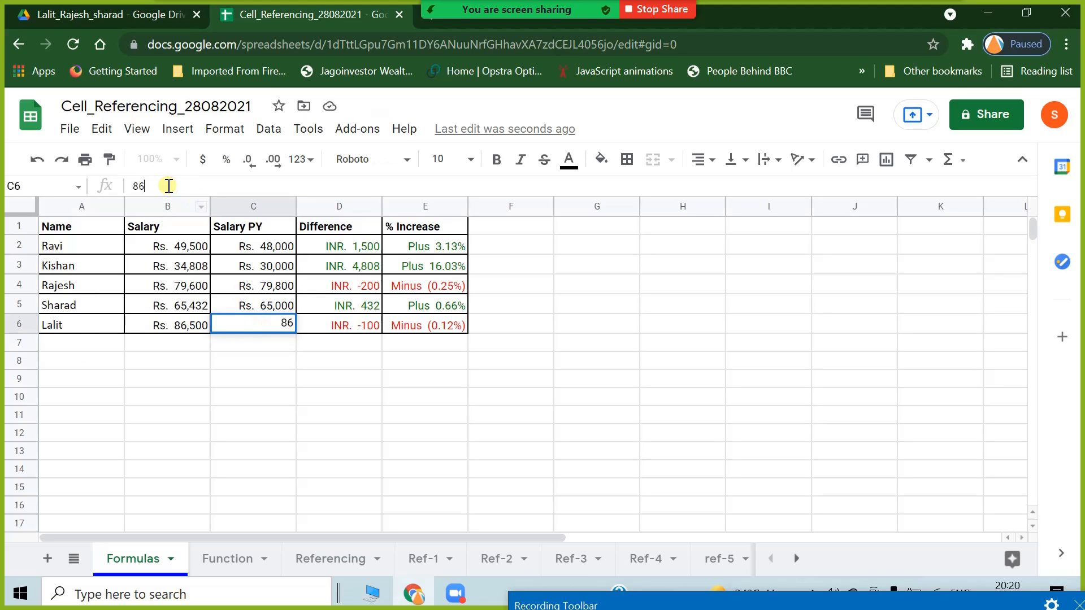
{"action": "type", "text": "000"}
{"action": "key", "text": "Return"}
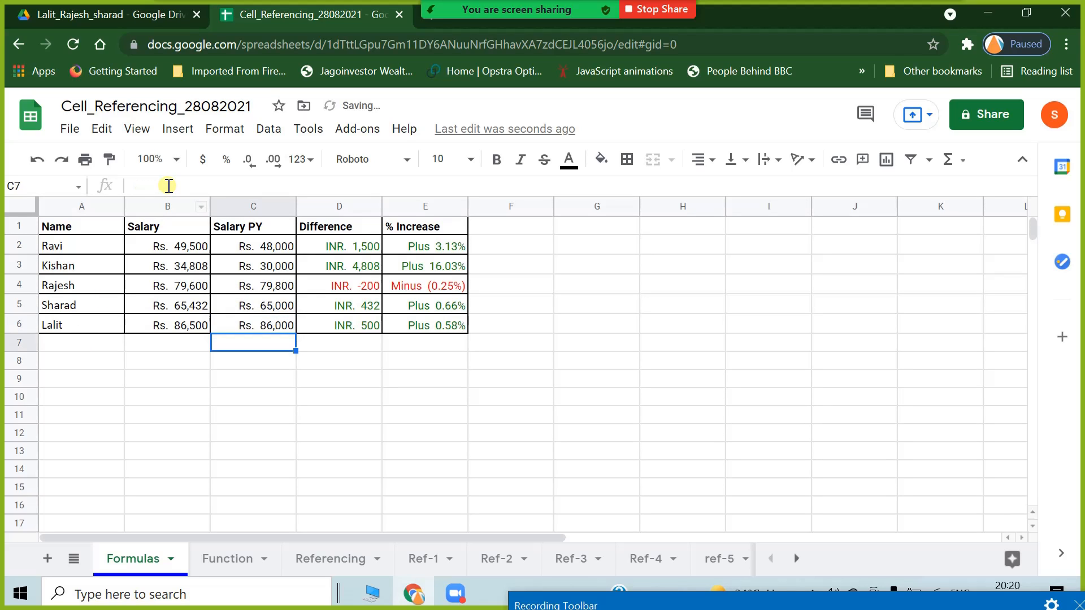
Check the Difference and % Increase results in rows 2 to 6 and the formulas behind them.
{"action": "left_click", "coordinate": [349, 328]}
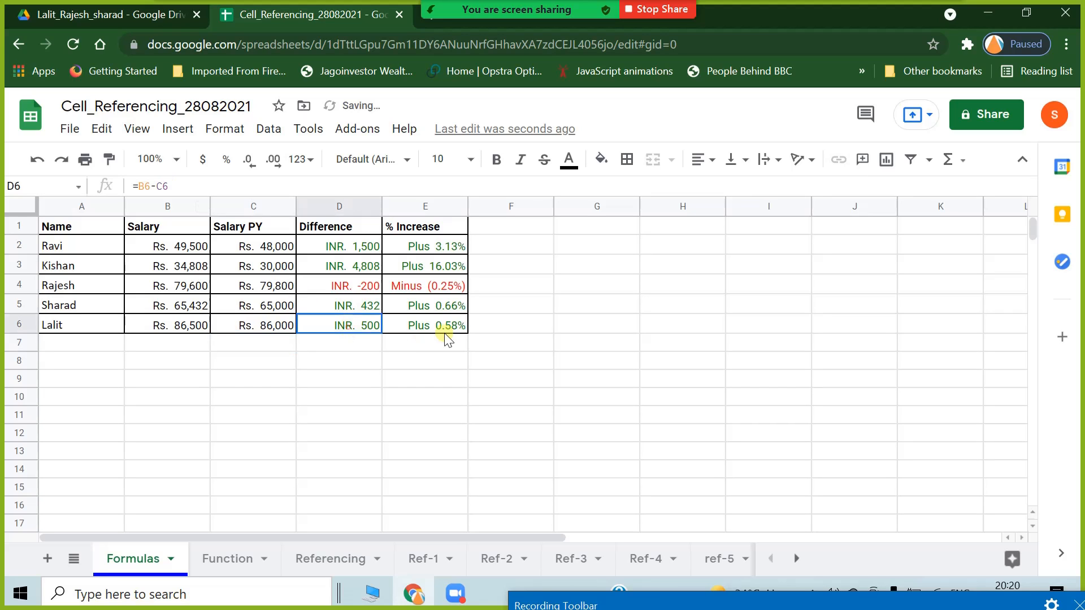
{"action": "left_click", "coordinate": [434, 326]}
{"action": "left_click", "coordinate": [350, 327]}
{"action": "left_click", "coordinate": [349, 248]}
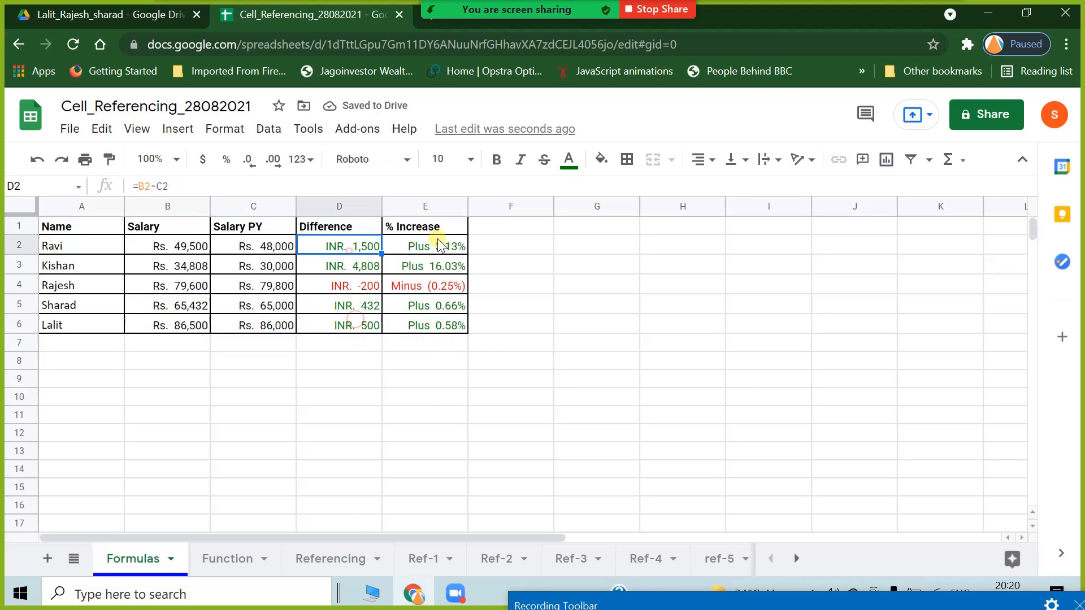
{"action": "left_click", "coordinate": [436, 242]}
{"action": "left_click", "coordinate": [429, 299]}
{"action": "left_click", "coordinate": [435, 326]}
{"action": "left_click", "coordinate": [348, 249]}
{"action": "left_click", "coordinate": [421, 245]}
{"action": "left_click", "coordinate": [427, 285]}
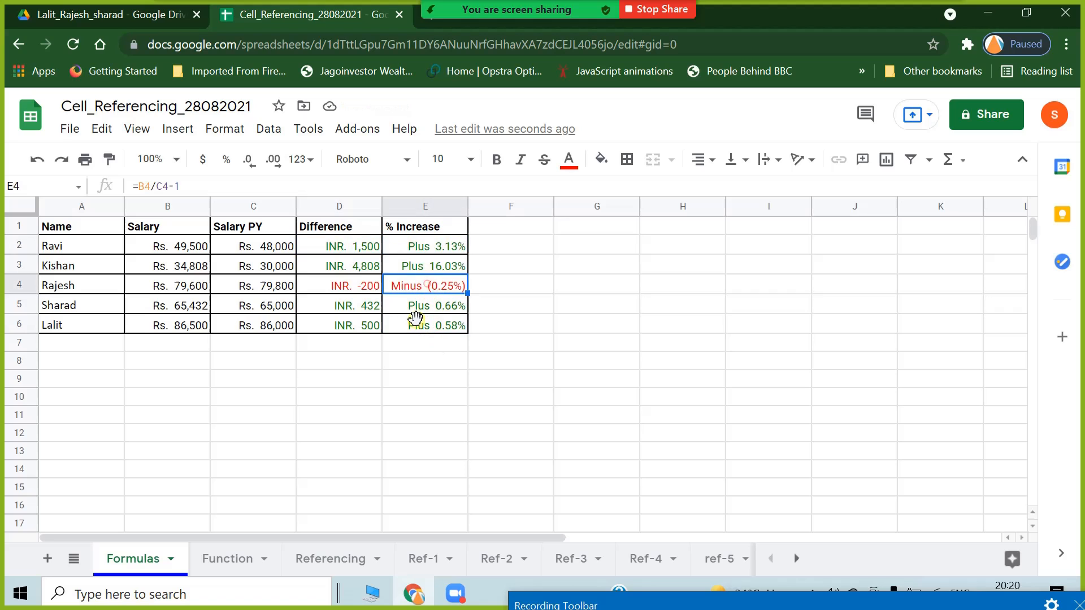
Switch to the Function sheet and select the Salary and Salary PY values in B4:C12.
{"action": "left_click", "coordinate": [221, 558]}
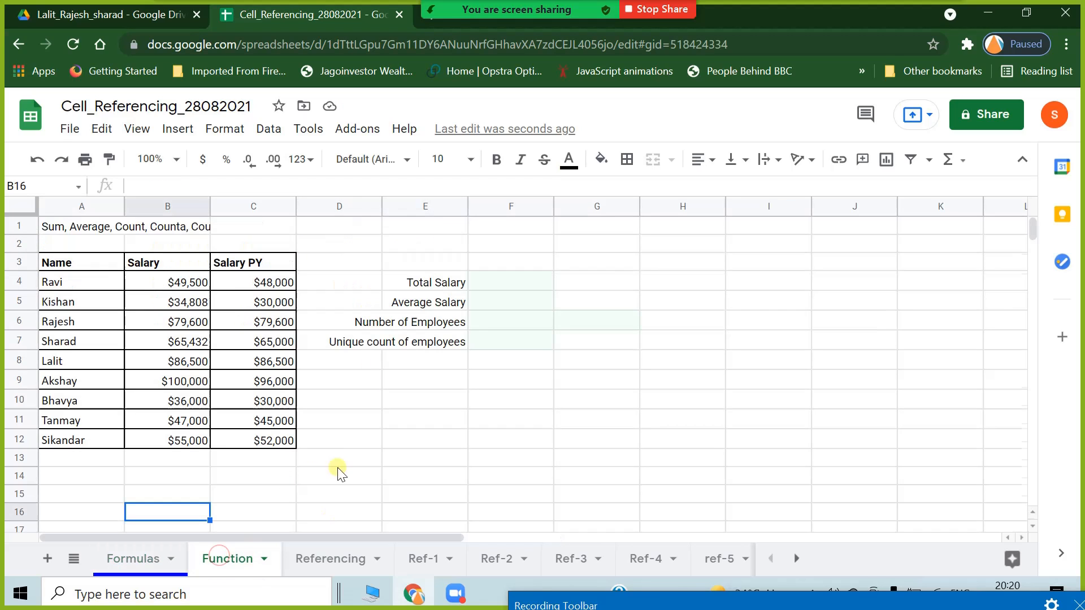
{"action": "left_click", "coordinate": [395, 488]}
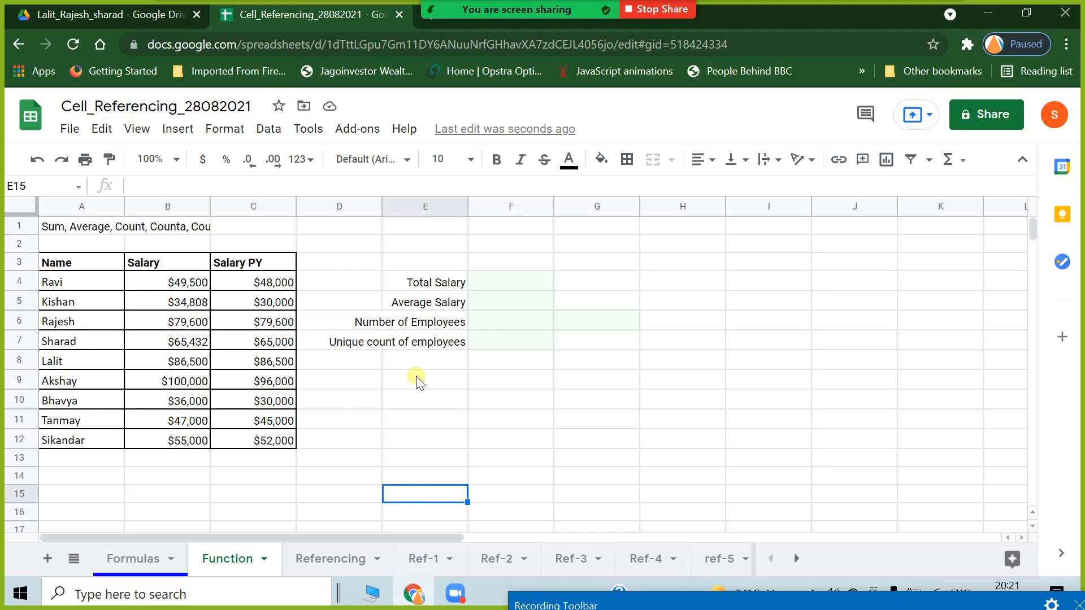
{"action": "left_click", "coordinate": [176, 488]}
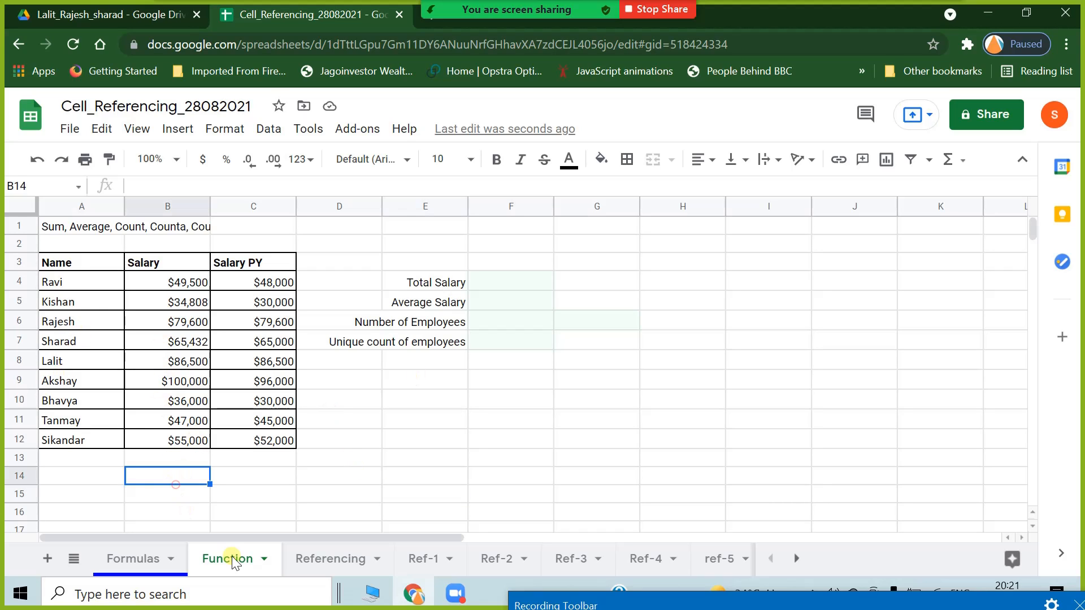
{"action": "left_click", "coordinate": [186, 301]}
{"action": "left_click", "coordinate": [264, 303]}
{"action": "left_click_drag", "start_coordinate": [170, 277], "coordinate": [259, 440]}
Browse the list of custom number formats for the selected salary values and close it without applying any.
{"action": "left_click", "coordinate": [218, 131]}
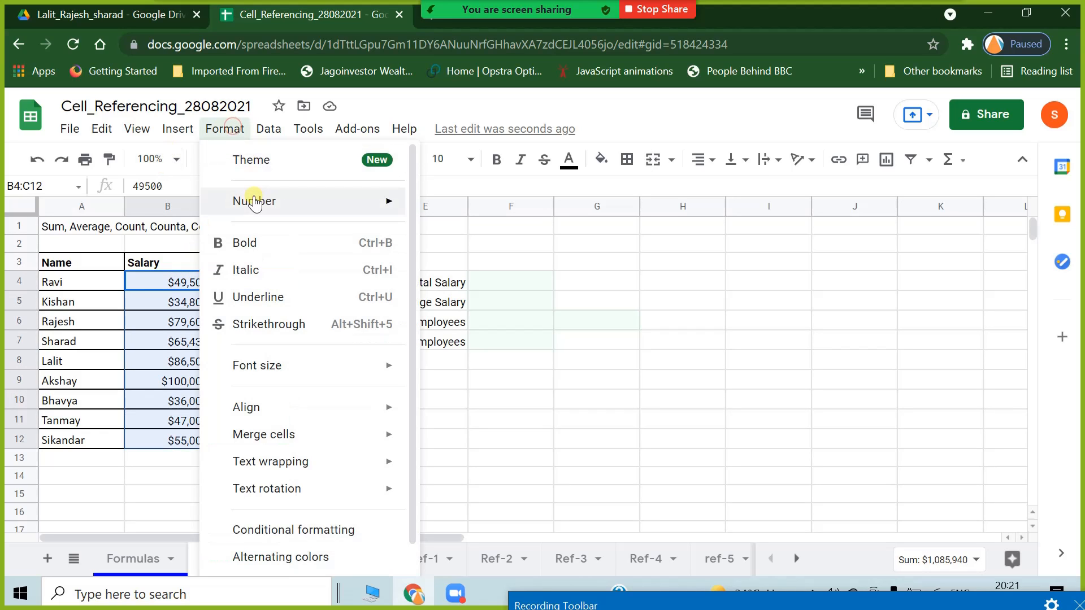
{"action": "mouse_move", "coordinate": [252, 201]}
{"action": "mouse_move", "coordinate": [614, 562]}
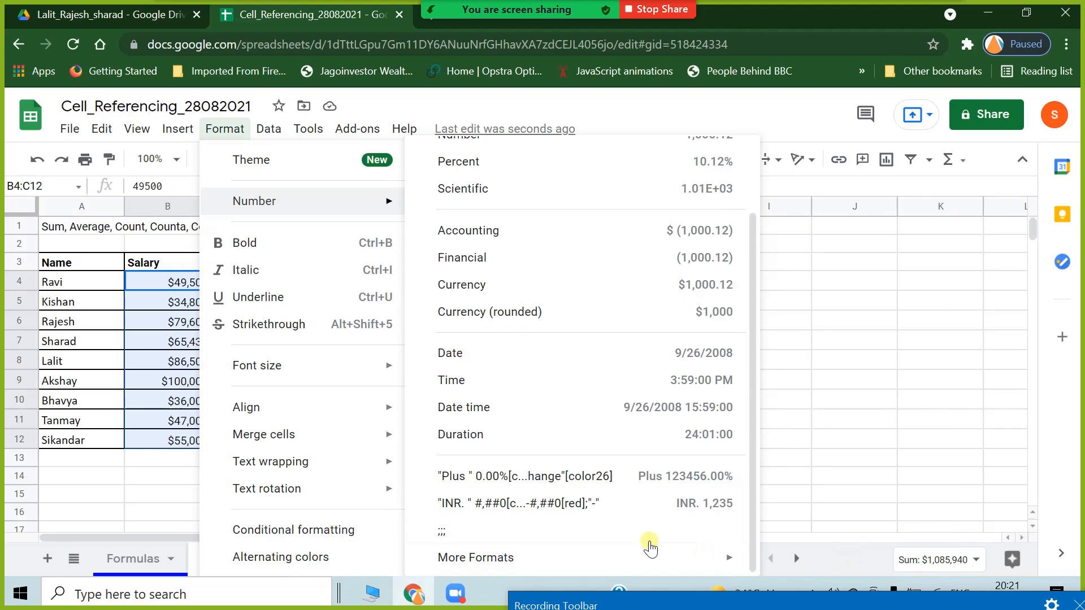
{"action": "mouse_move", "coordinate": [682, 559]}
{"action": "left_click", "coordinate": [808, 553]}
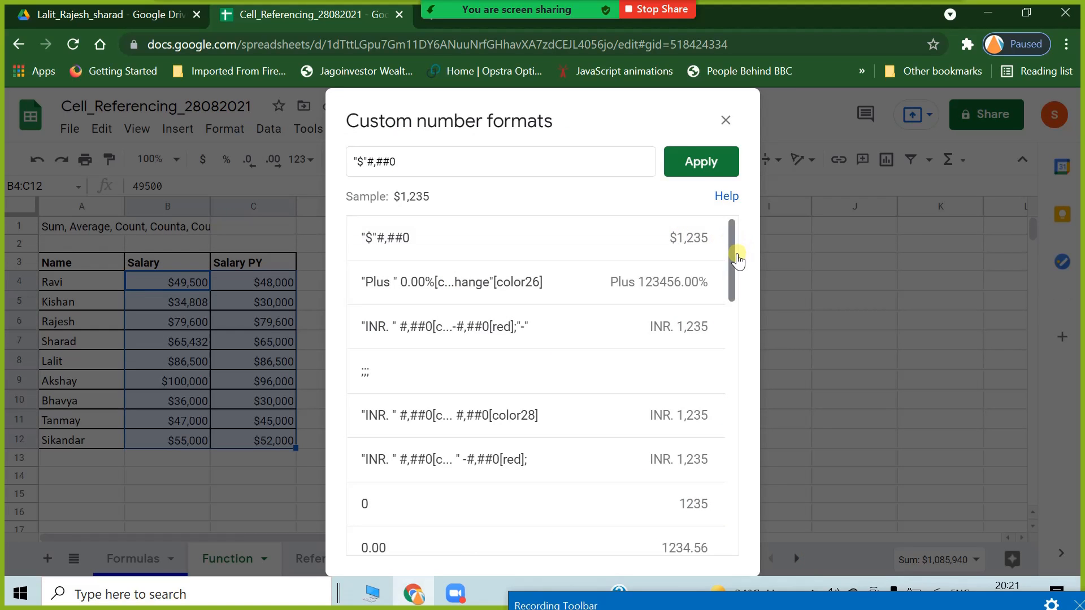
{"action": "mouse_move", "coordinate": [734, 261]}
{"action": "left_mouse_down"}
{"action": "mouse_move", "coordinate": [731, 559]}
{"action": "mouse_move", "coordinate": [742, 249]}
{"action": "left_mouse_up"}
{"action": "left_click_drag", "start_coordinate": [731, 255], "coordinate": [734, 231]}
{"action": "left_click_drag", "start_coordinate": [729, 283], "coordinate": [751, 170]}
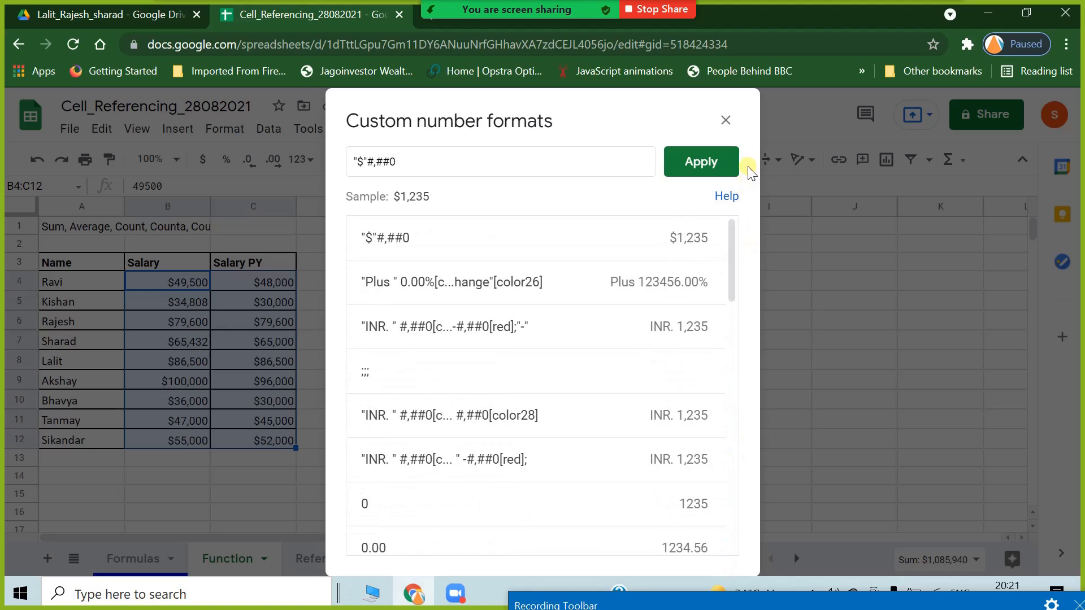
{"action": "left_click", "coordinate": [729, 121]}
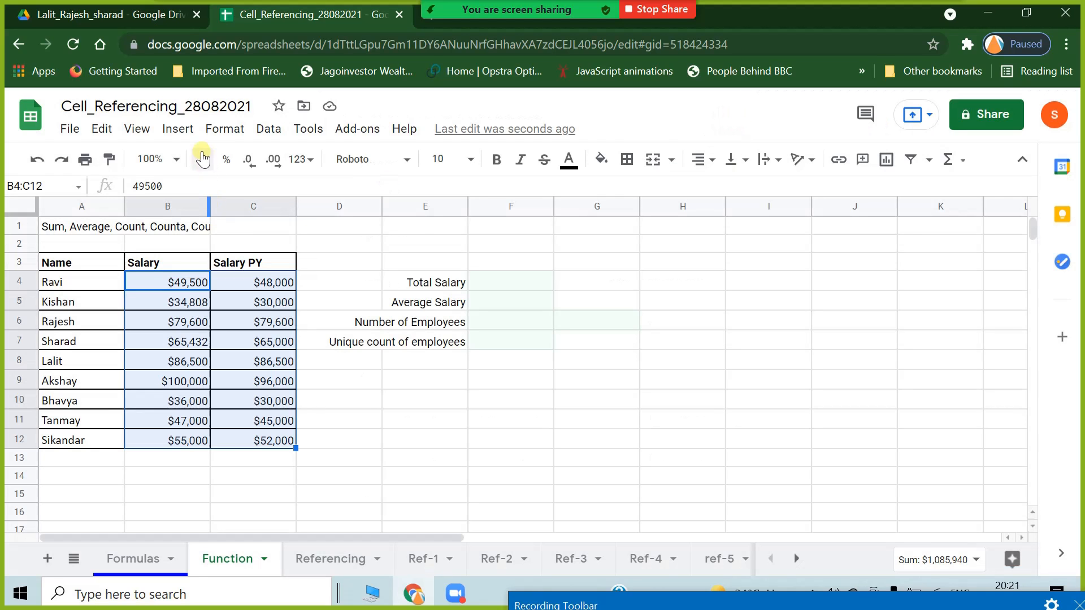
Apply the Currency number format with two decimals to the salary values in B4:C12.
{"action": "left_click", "coordinate": [218, 135]}
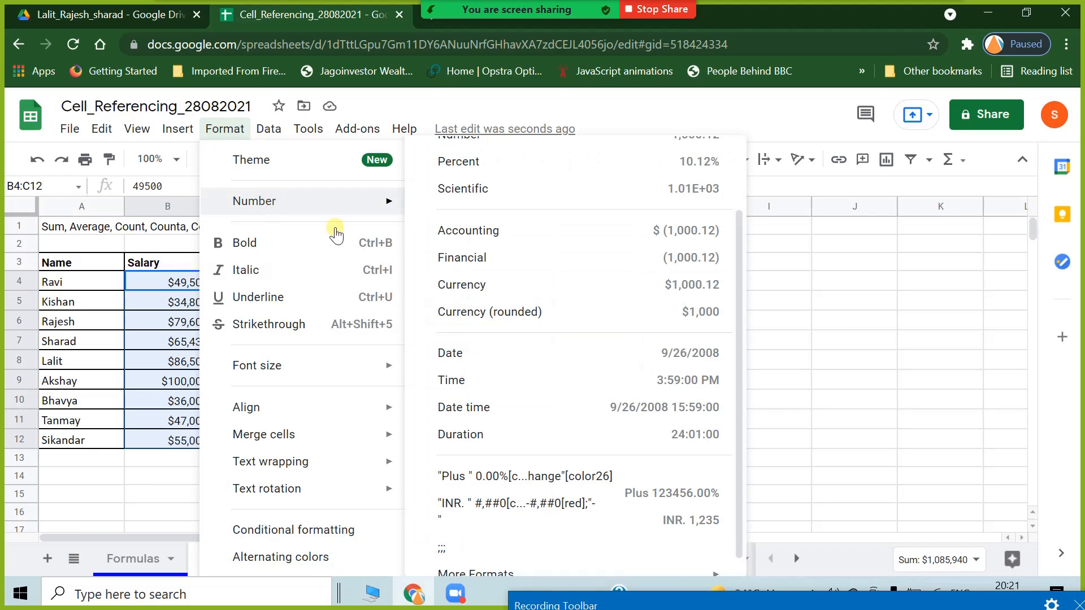
{"action": "mouse_move", "coordinate": [359, 201]}
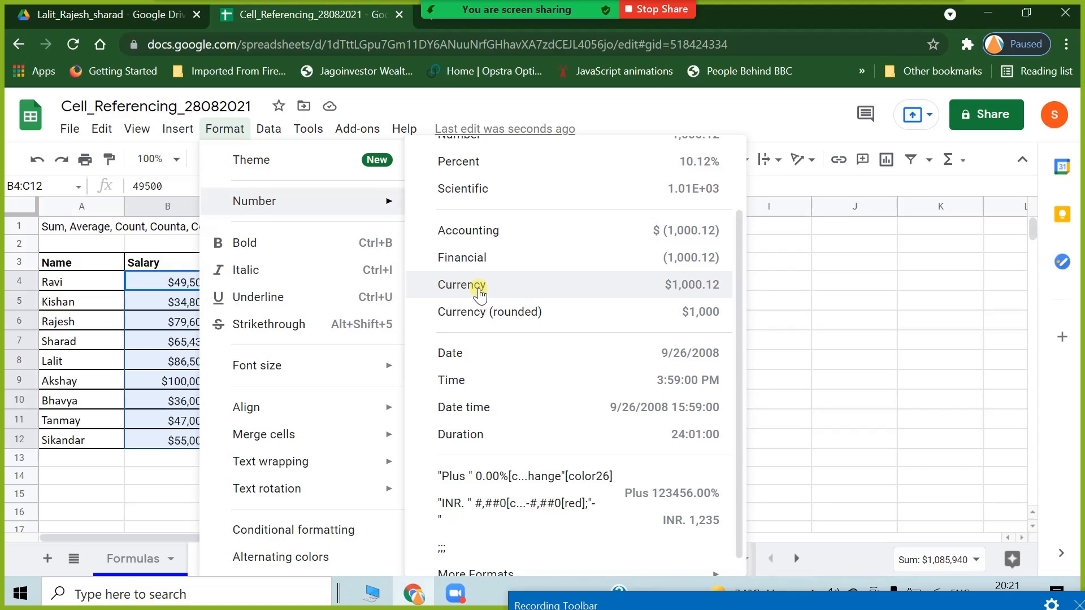
{"action": "left_click", "coordinate": [479, 289]}
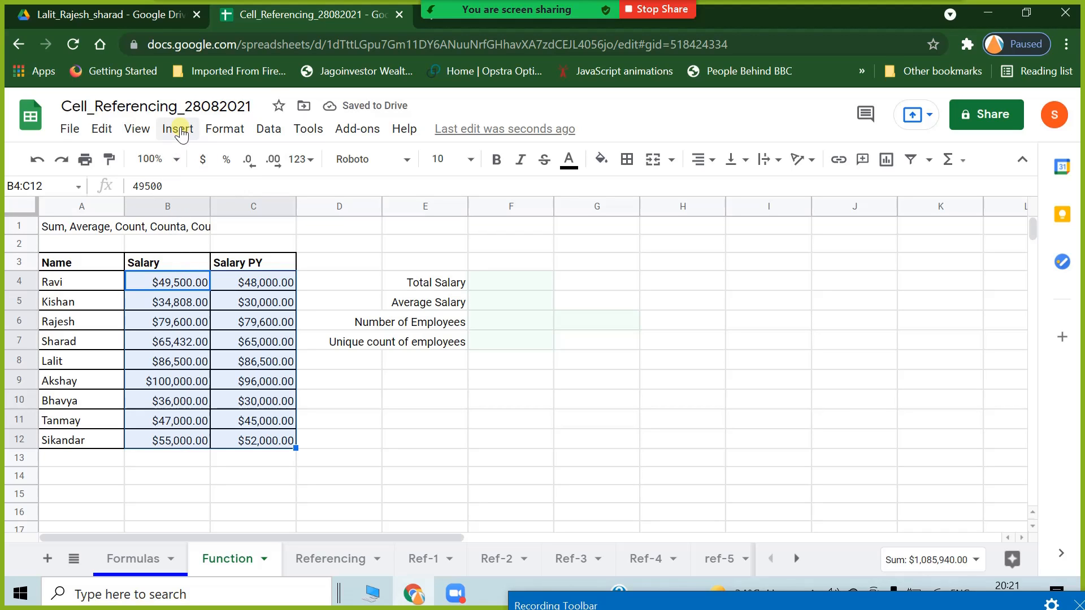
Apply the existing custom INR. number format with color10 positive, red negative and color28 zero sections to the salary values in B4:C12.
{"action": "left_click", "coordinate": [224, 129]}
{"action": "mouse_move", "coordinate": [311, 207]}
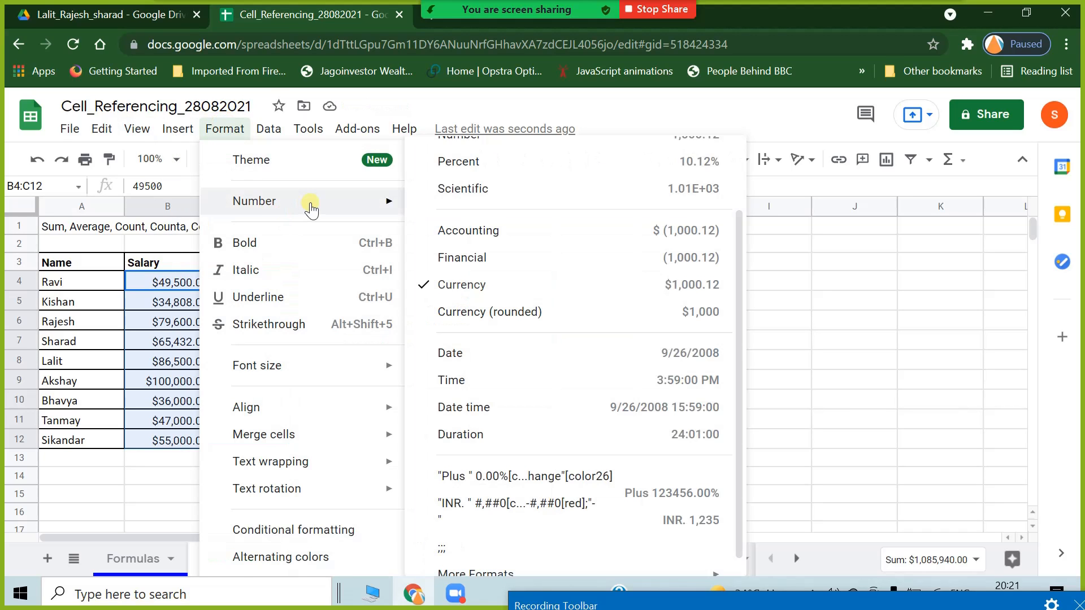
{"action": "mouse_move", "coordinate": [493, 565]}
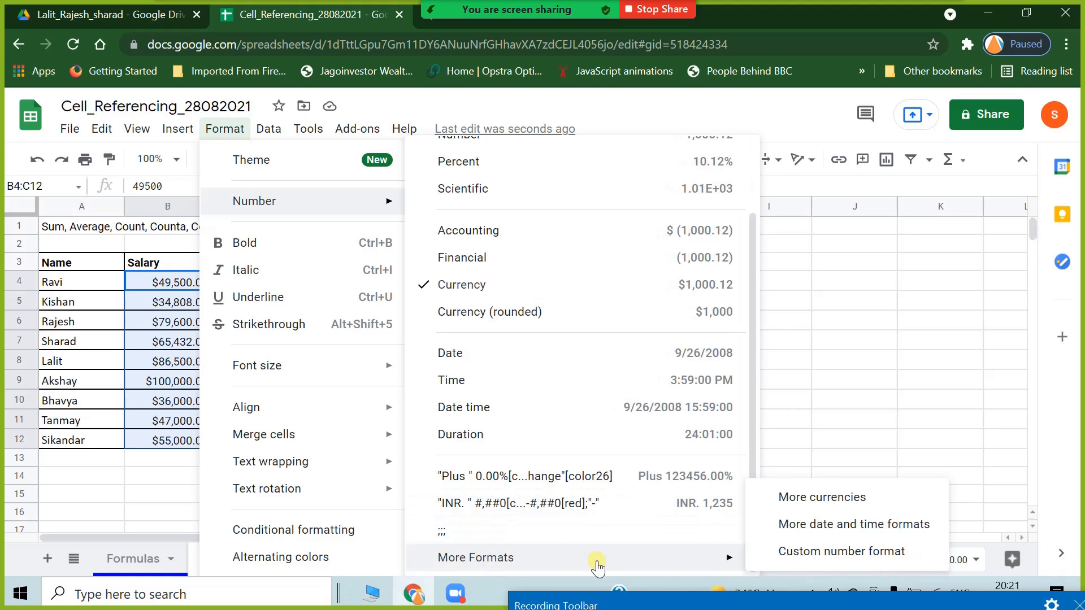
{"action": "left_click", "coordinate": [828, 556]}
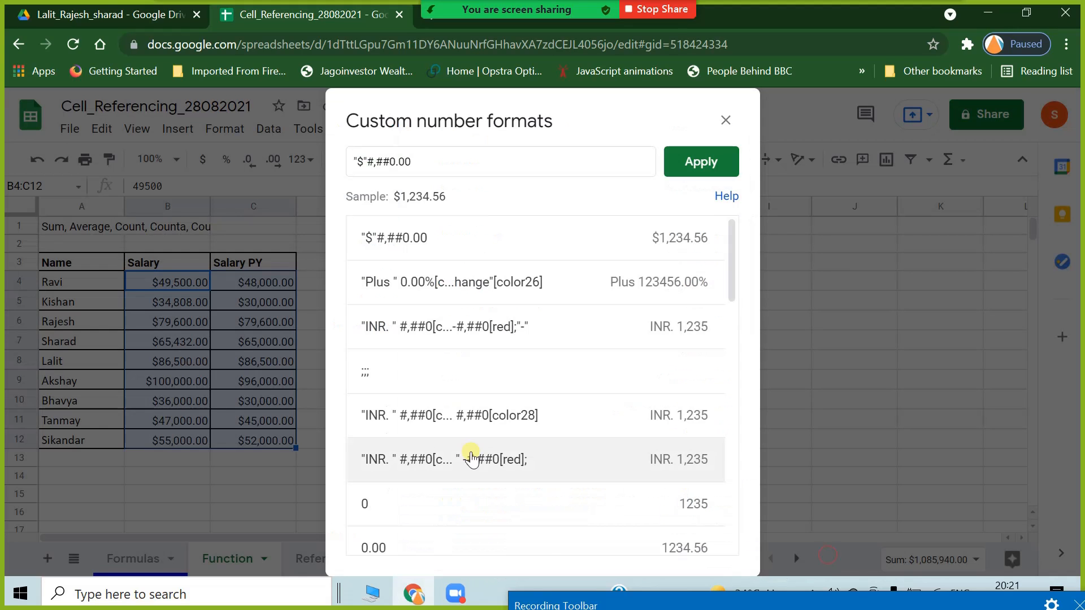
{"action": "left_click", "coordinate": [406, 418]}
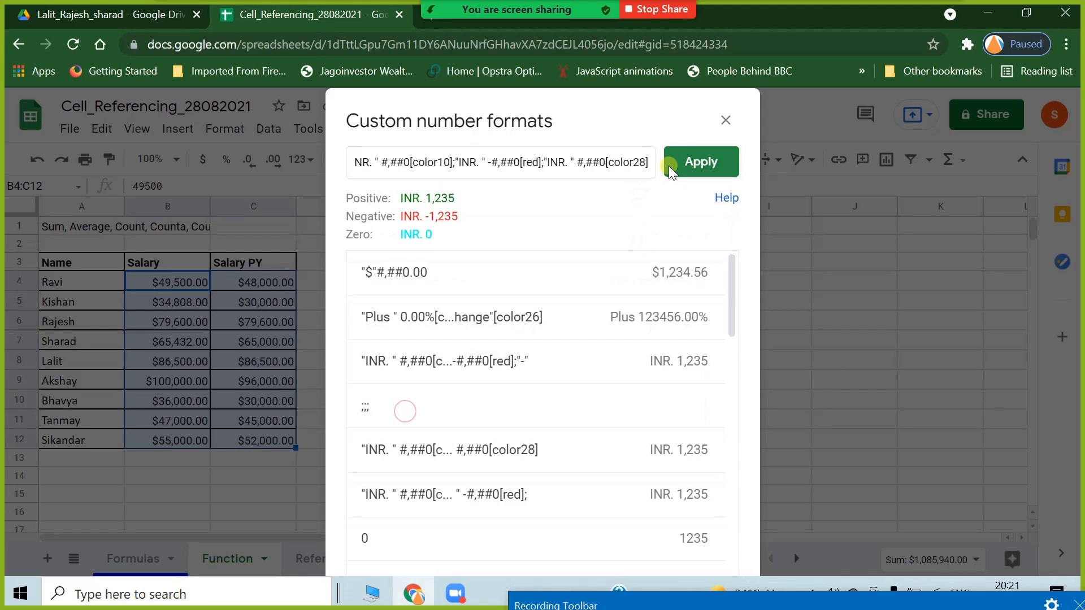
{"action": "left_click", "coordinate": [685, 163]}
{"action": "left_click", "coordinate": [472, 418]}
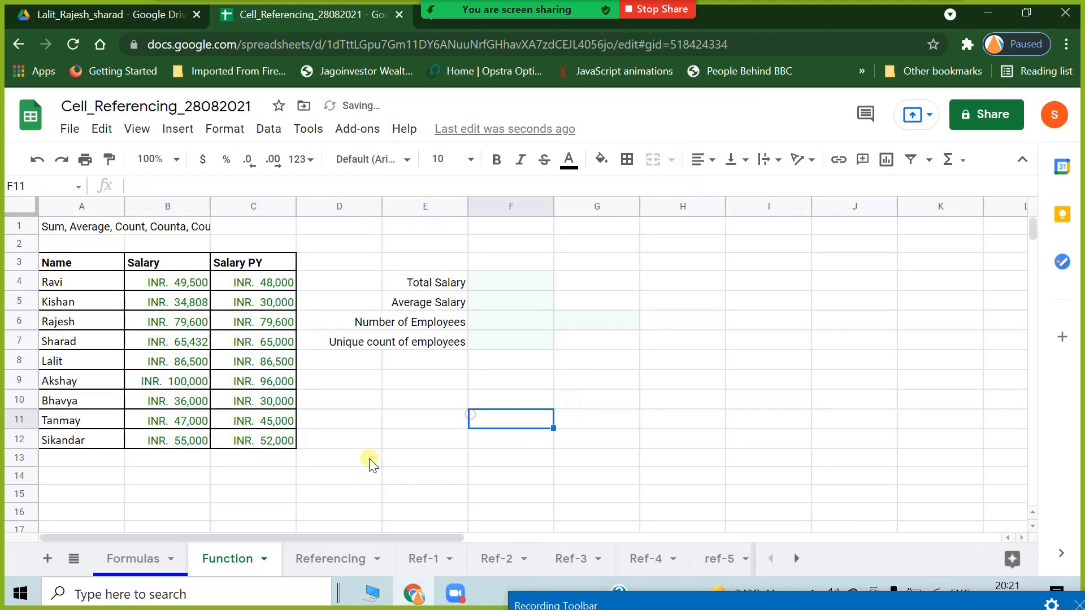
{"action": "left_click", "coordinate": [357, 456]}
Begin a SUM formula in the Total Salary cell F4 over the salaries in B4:B12.
{"action": "left_click", "coordinate": [446, 282]}
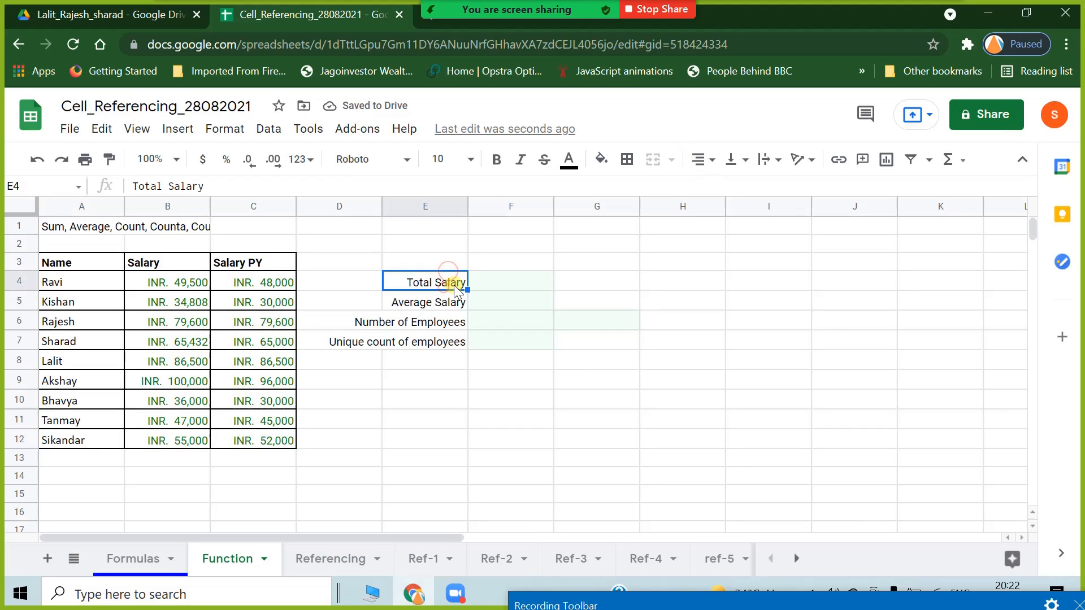
{"action": "left_click", "coordinate": [492, 278]}
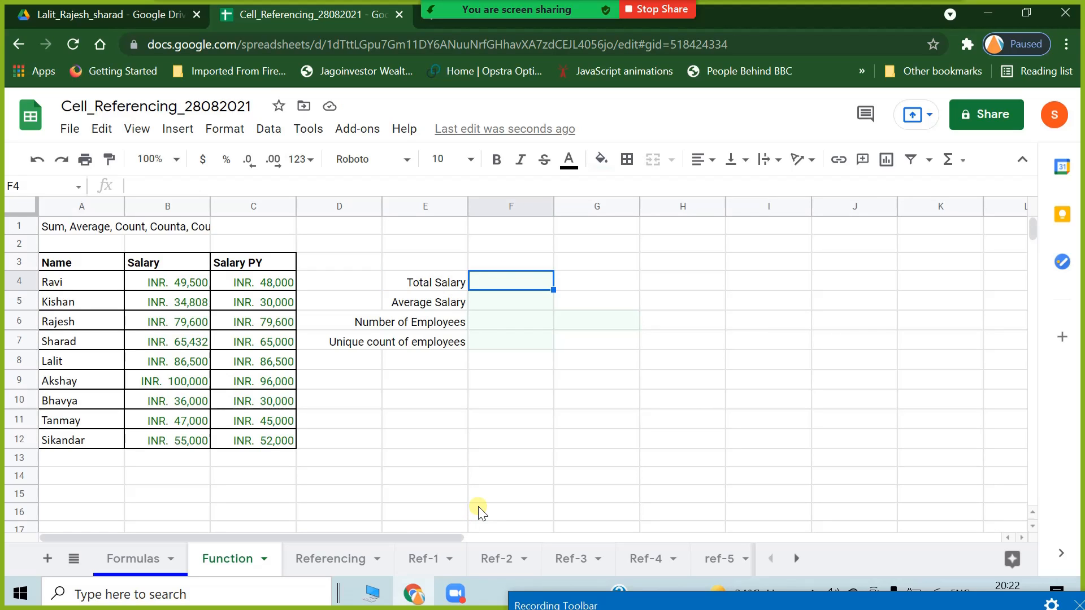
{"action": "type", "text": "="}
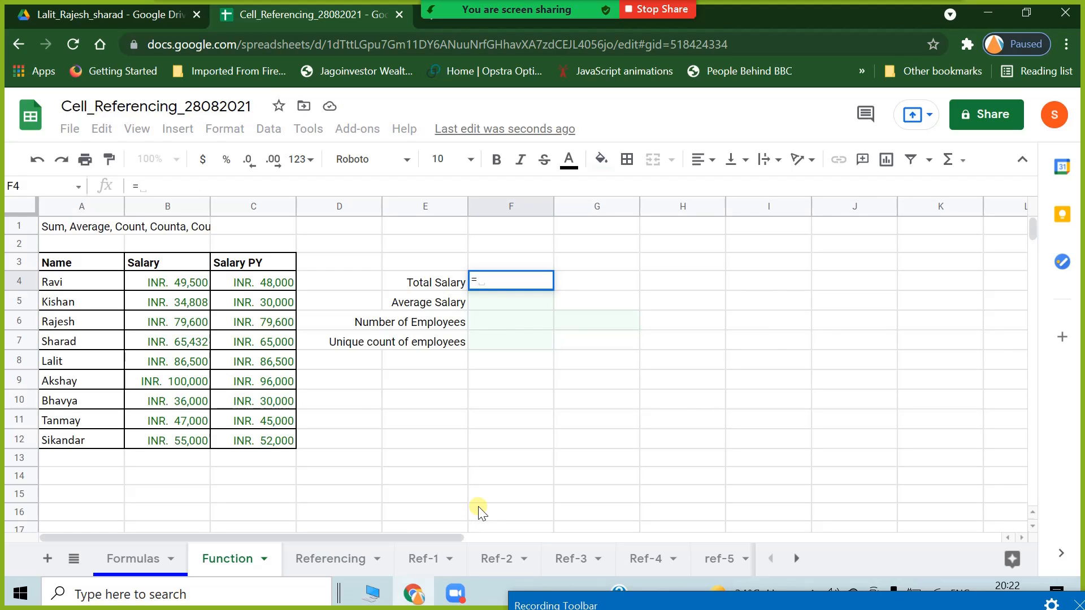
{"action": "type", "text": "sum"}
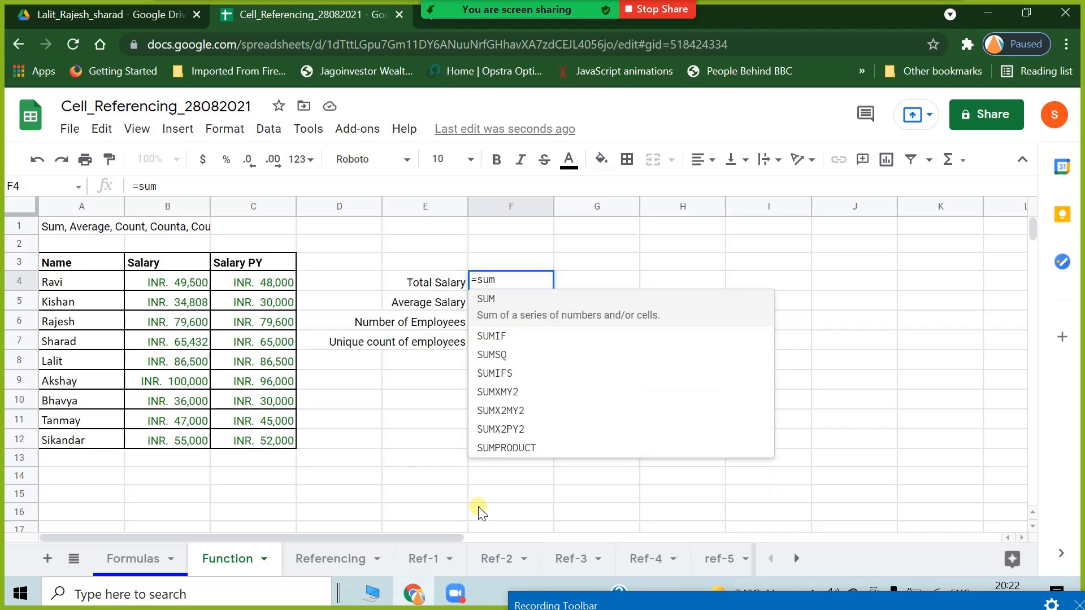
{"action": "type", "text": "("}
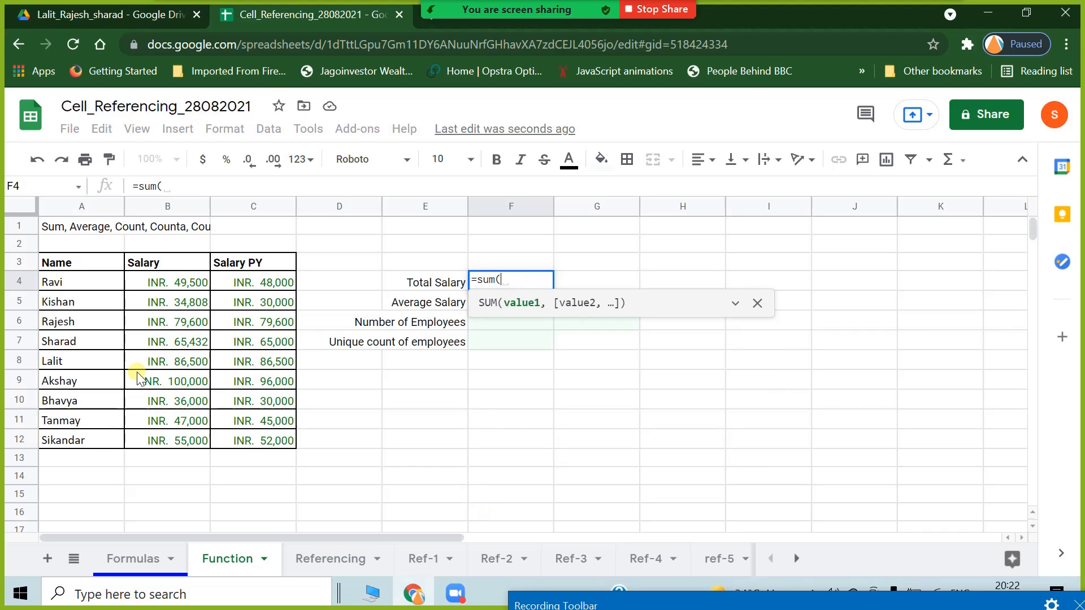
{"action": "left_click_drag", "start_coordinate": [168, 280], "coordinate": [167, 440]}
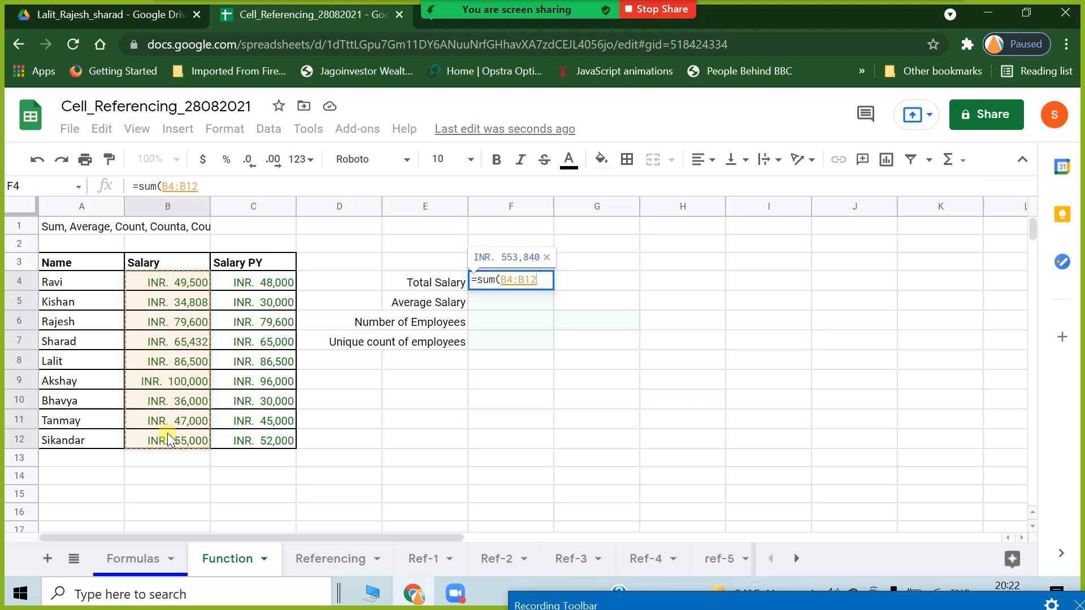
Change the SUM range in F4 to the open-ended B4:B, complete the formula and reject the suggested autofill.
{"action": "left_click_drag", "start_coordinate": [177, 283], "coordinate": [168, 434]}
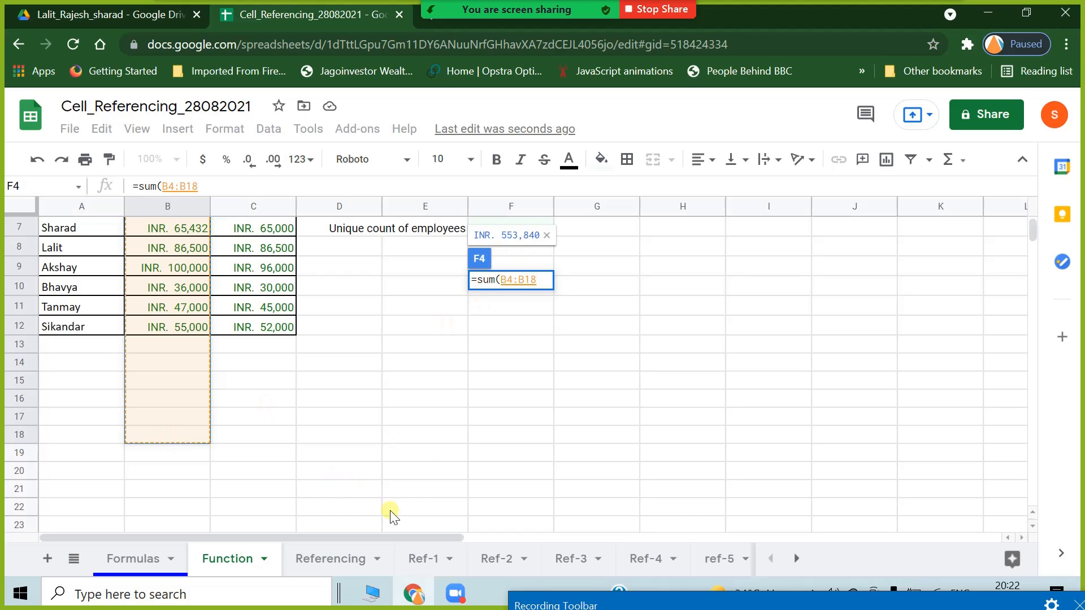
{"action": "scroll", "coordinate": [407, 474], "scroll_direction": "up", "scroll_amount": 2}
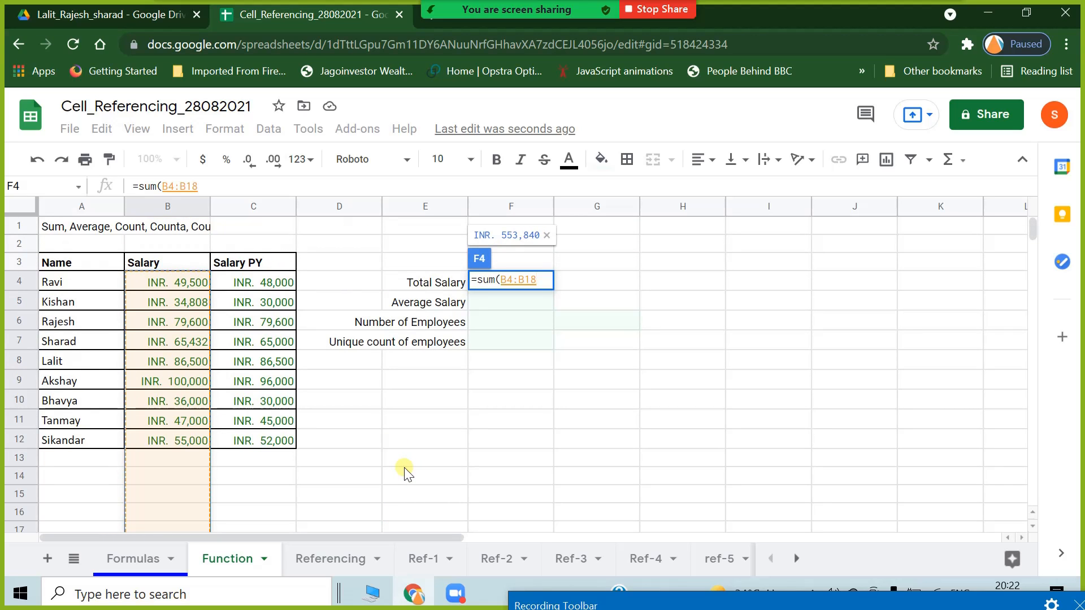
{"action": "key", "text": "BackSpace"}
{"action": "key", "text": "BackSpace"}
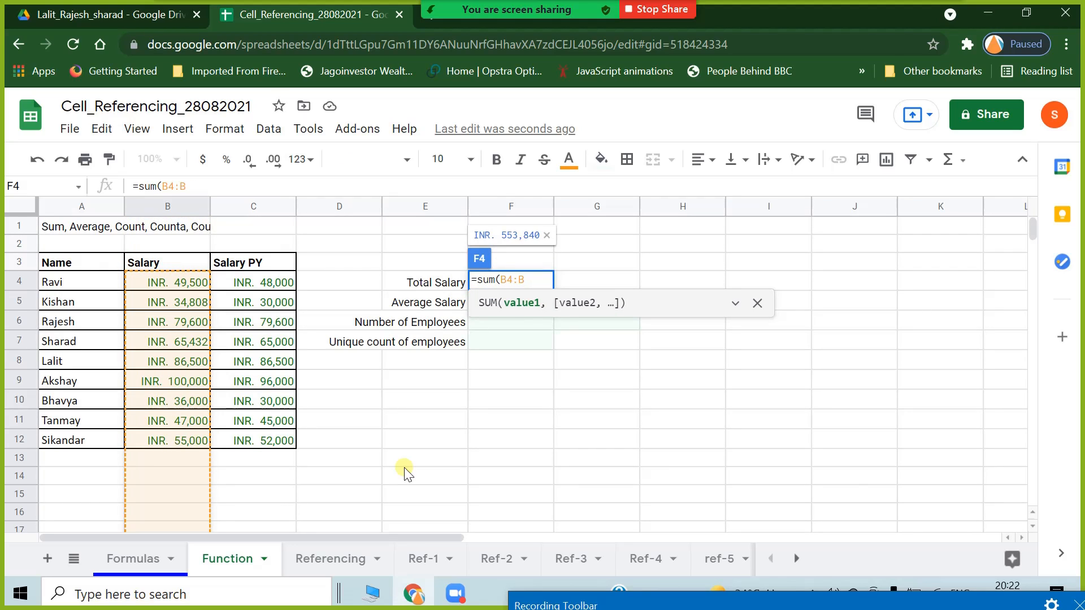
{"action": "type", "text": ")"}
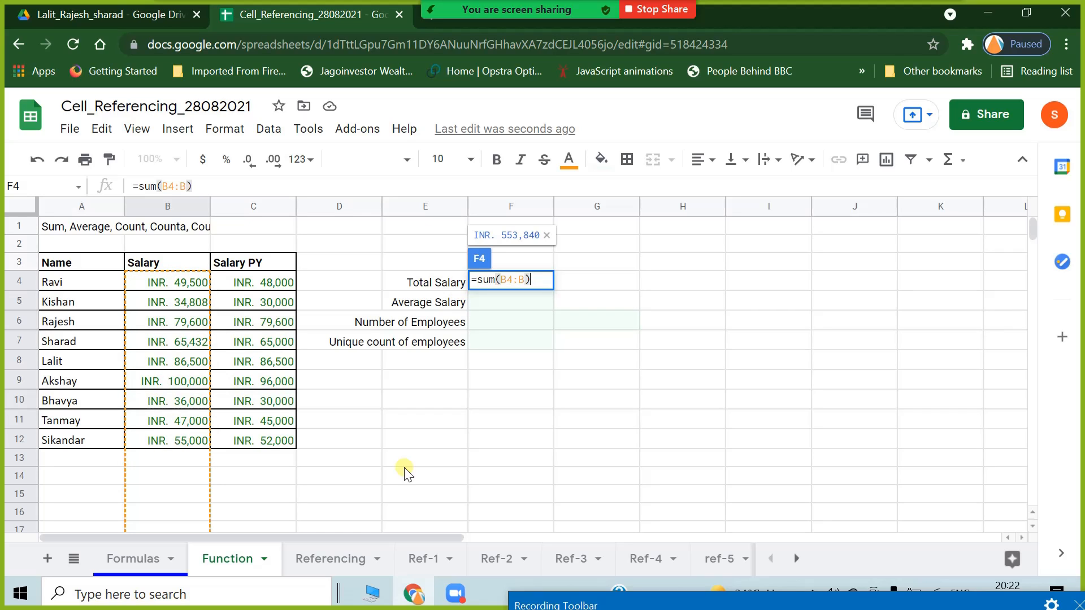
{"action": "key", "text": "Return"}
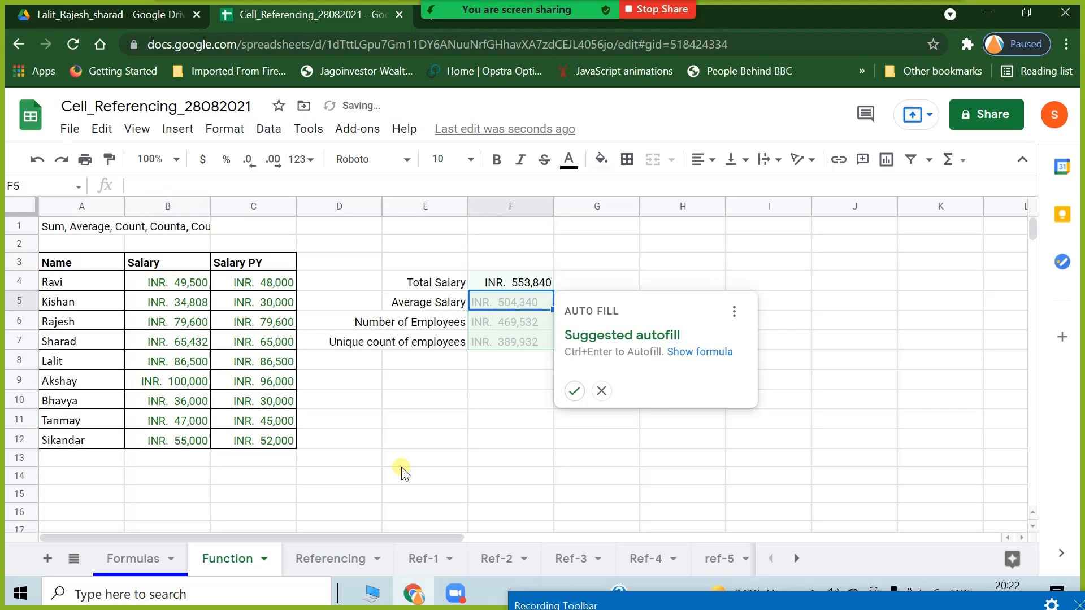
{"action": "left_click", "coordinate": [599, 391]}
{"action": "left_click", "coordinate": [591, 452]}
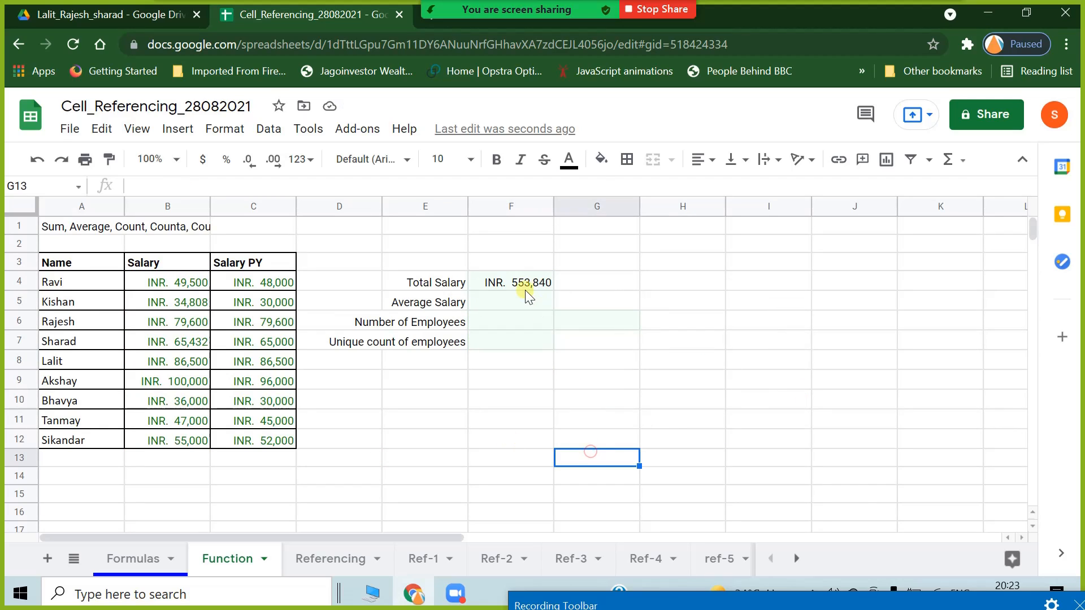
Add a new record in row 13 with the name xyz and the salary 987778.
{"action": "left_click", "coordinate": [517, 278]}
{"action": "left_click", "coordinate": [80, 460]}
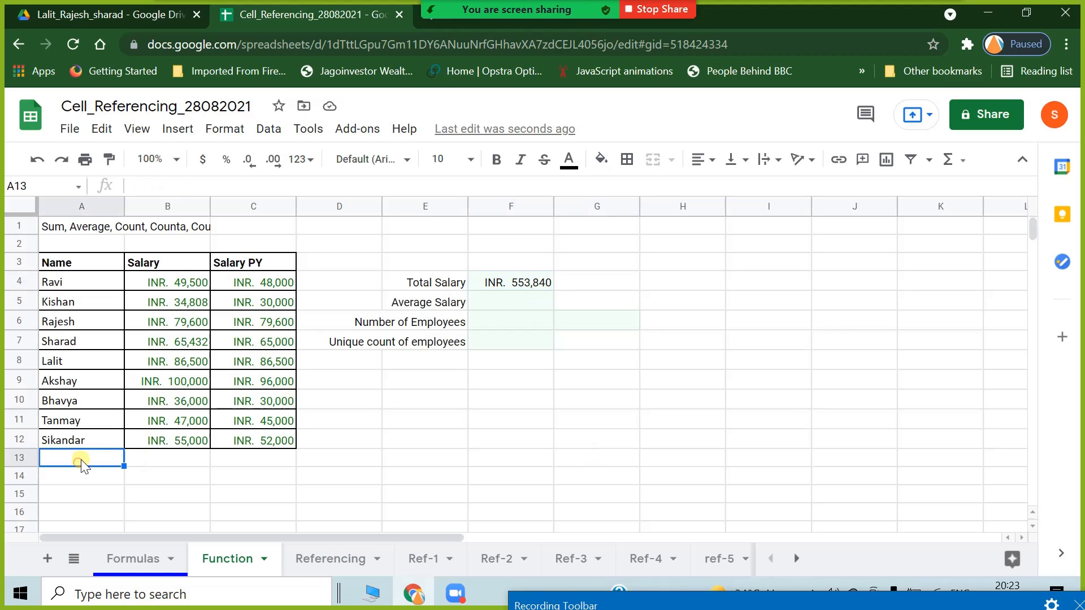
{"action": "type", "text": "xyz"}
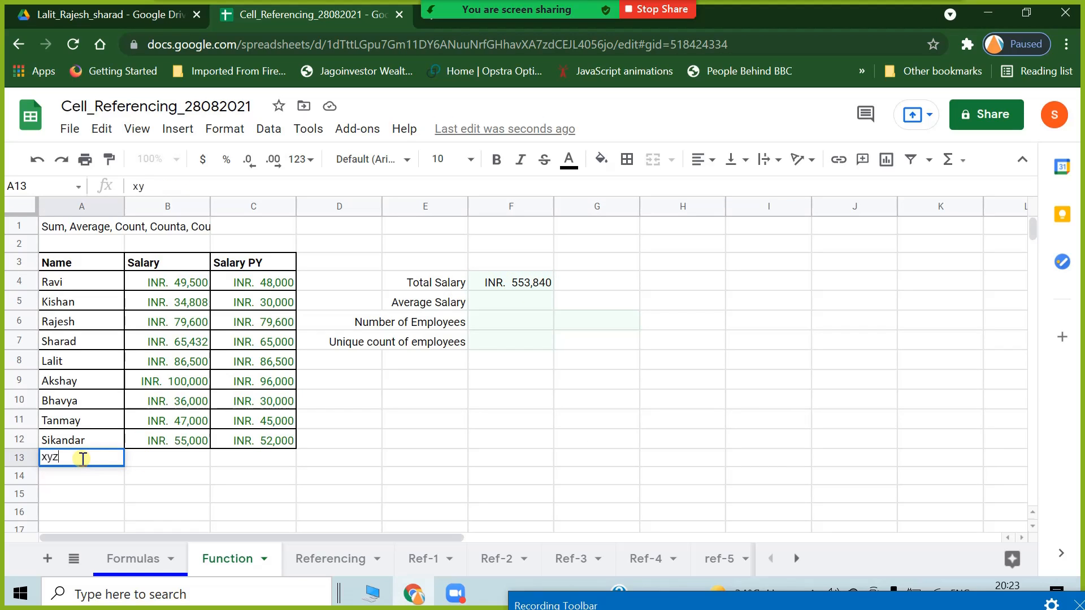
{"action": "key", "text": "Tab"}
{"action": "type", "text": "987778"}
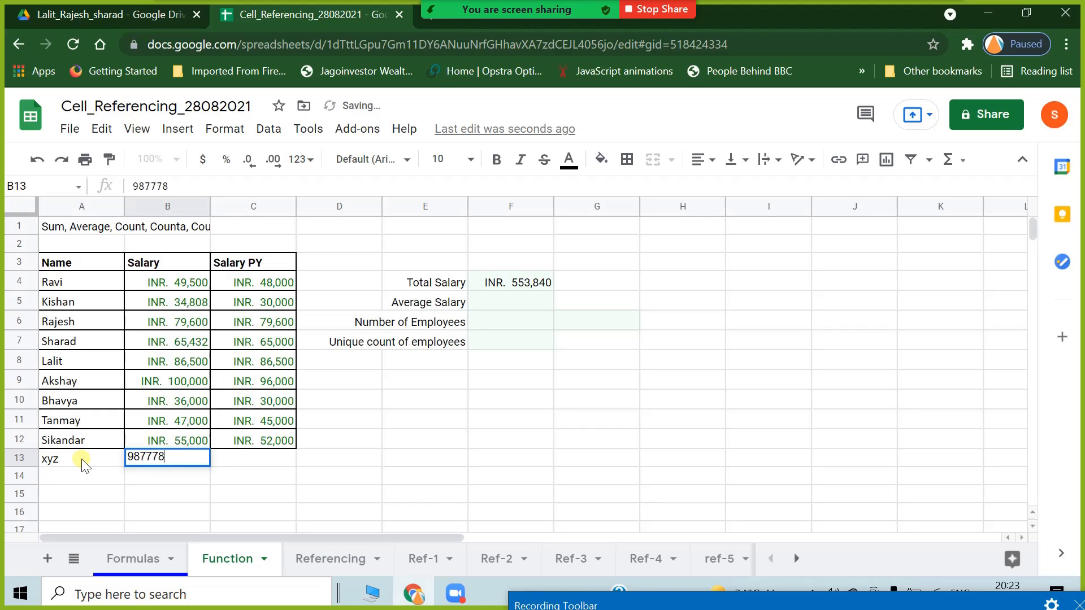
{"action": "key", "text": "Return"}
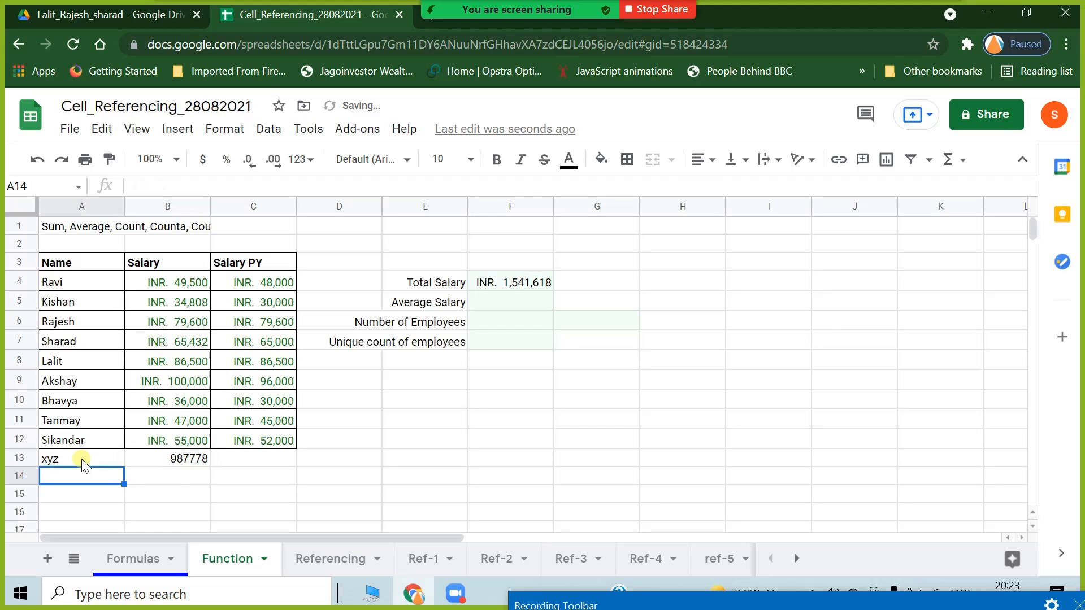
Clear the extra name and salary entries in A13:B13, directly below the salary table.
{"action": "left_click", "coordinate": [508, 284]}
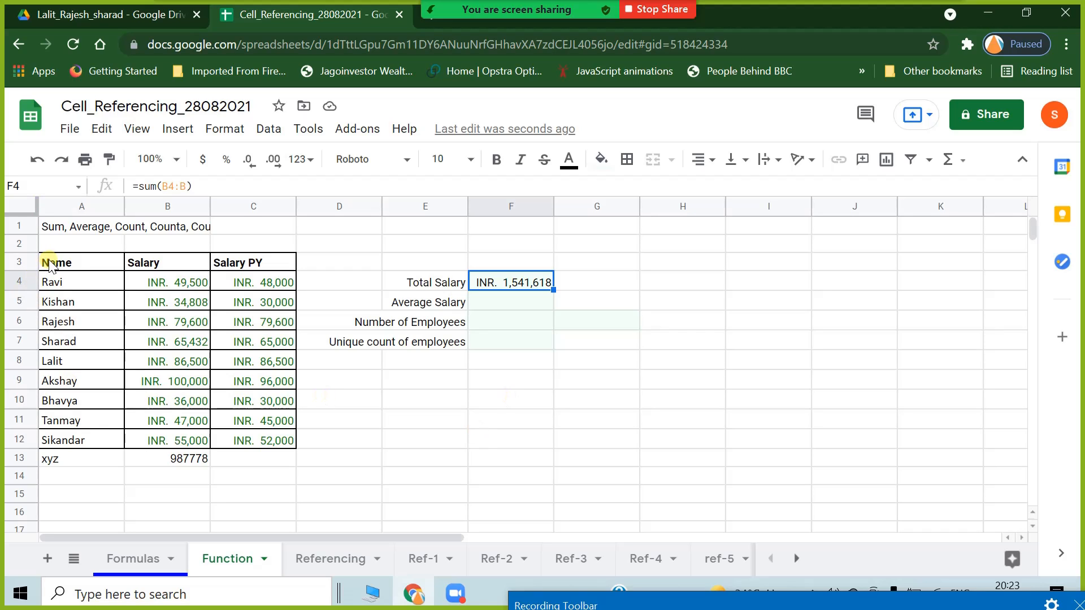
{"action": "mouse_move", "coordinate": [49, 264]}
{"action": "left_mouse_down"}
{"action": "mouse_move", "coordinate": [191, 401]}
{"action": "mouse_move", "coordinate": [255, 445]}
{"action": "left_mouse_up"}
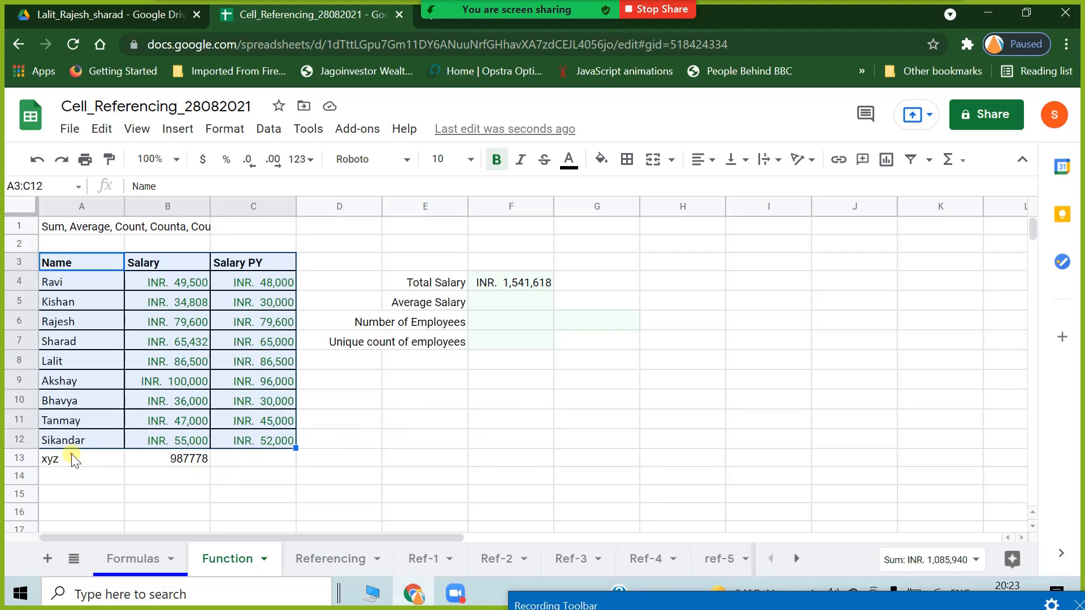
{"action": "left_click_drag", "start_coordinate": [74, 461], "coordinate": [194, 461]}
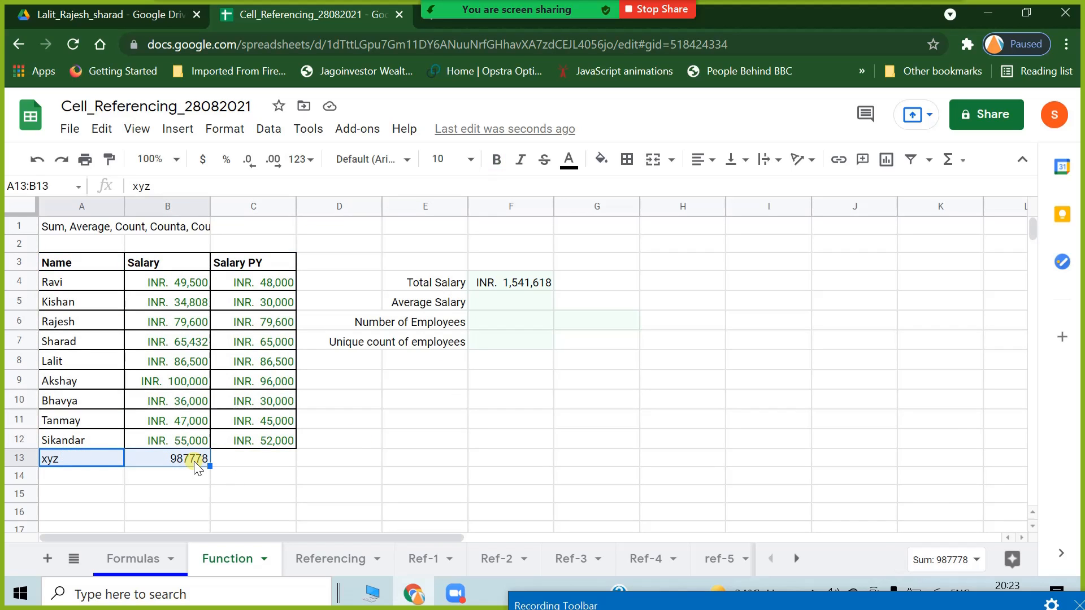
{"action": "key", "text": "Delete"}
{"action": "left_click", "coordinate": [474, 400]}
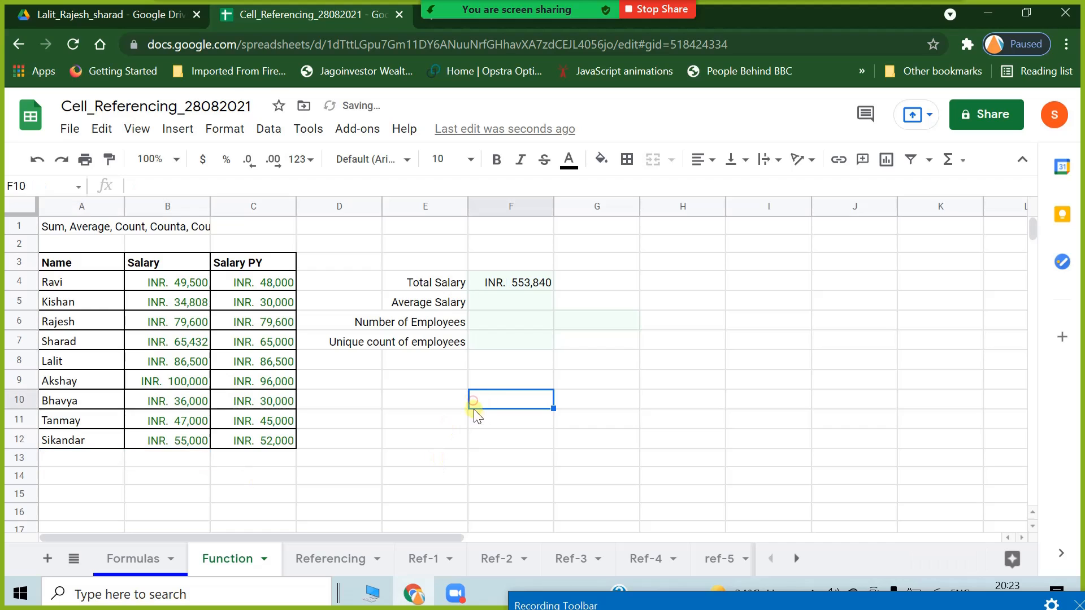
Calculate the Average Salary in F5 with =average(B4:B), using the open-ended Salary column range.
{"action": "left_click", "coordinate": [429, 291]}
{"action": "left_click", "coordinate": [429, 302]}
{"action": "left_click", "coordinate": [497, 297]}
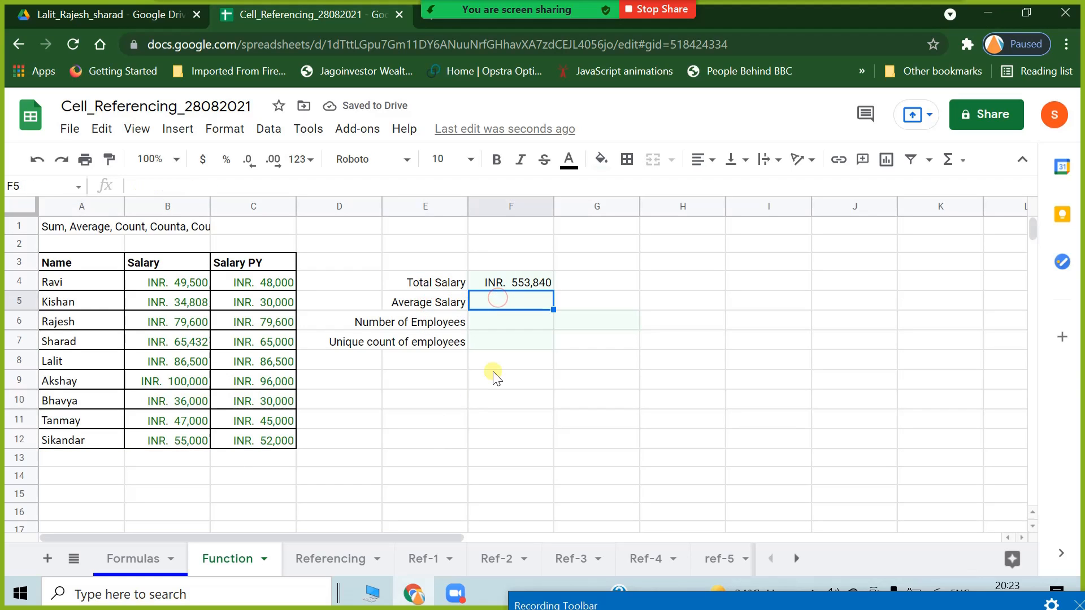
{"action": "type", "text": "=avera"}
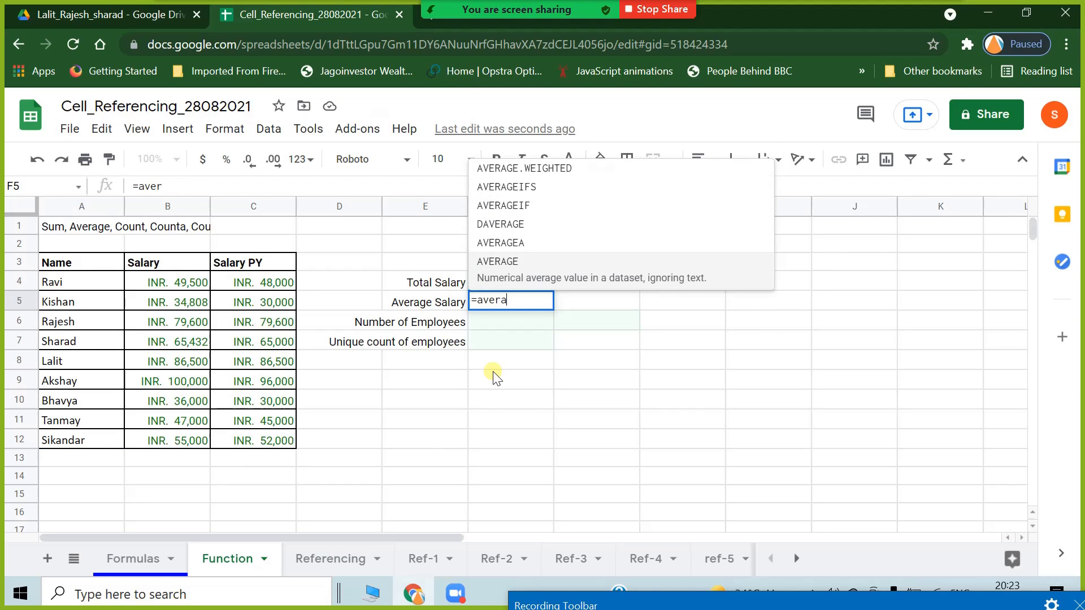
{"action": "type", "text": "ge("}
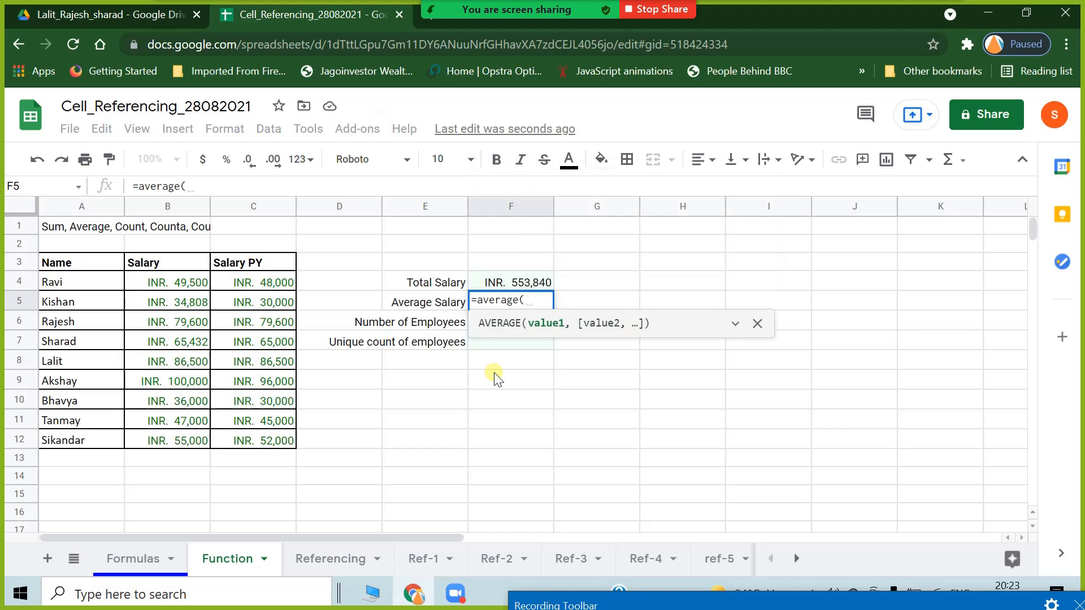
{"action": "left_click_drag", "start_coordinate": [150, 281], "coordinate": [164, 438]}
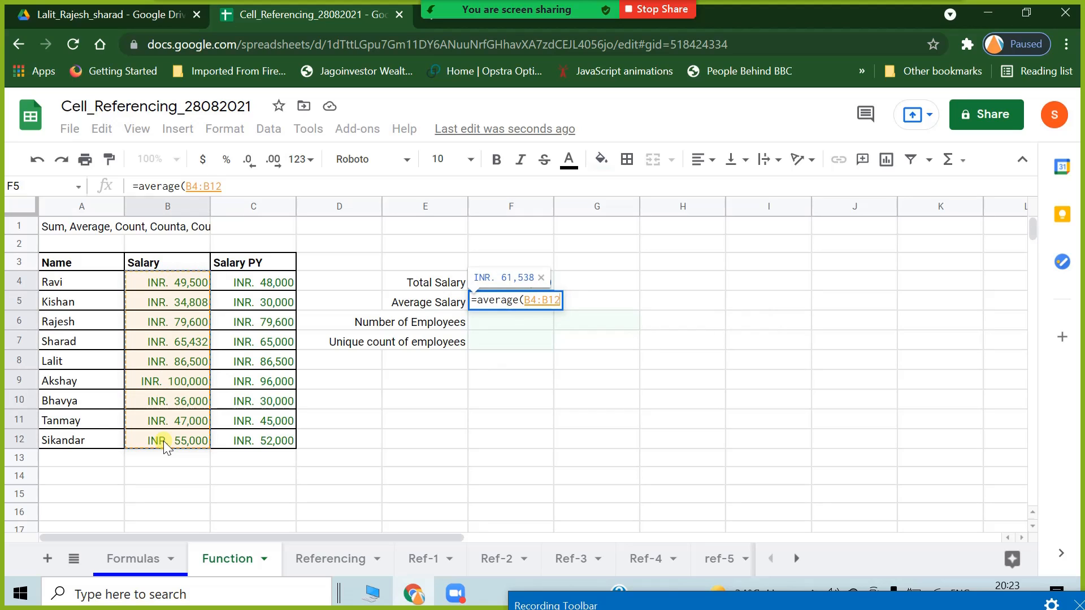
{"action": "left_click", "coordinate": [252, 186]}
{"action": "key", "text": "BackSpace"}
{"action": "key", "text": "BackSpace"}
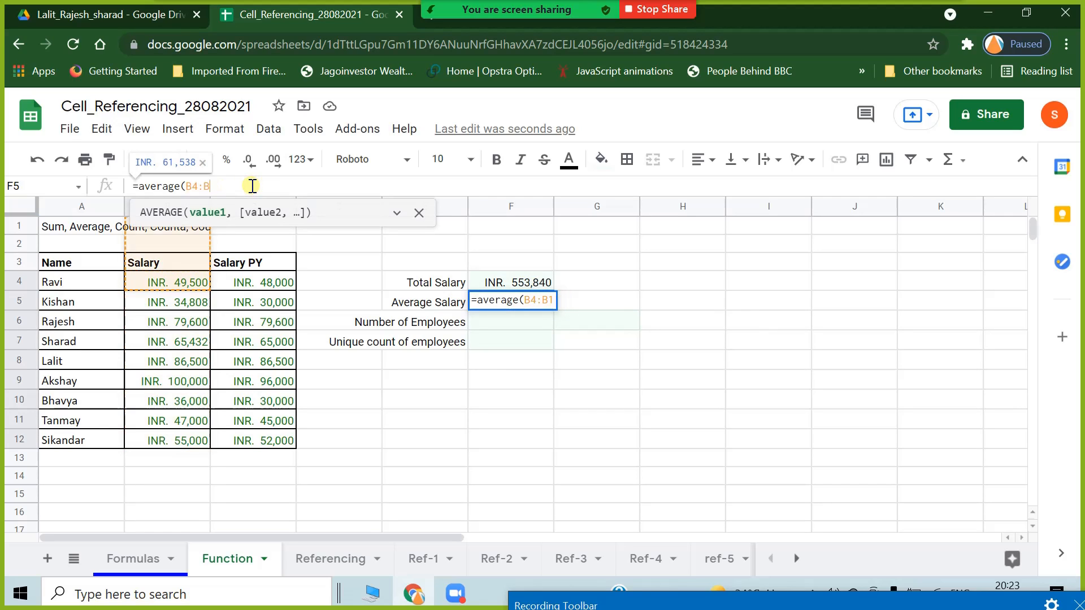
{"action": "key", "text": "Return"}
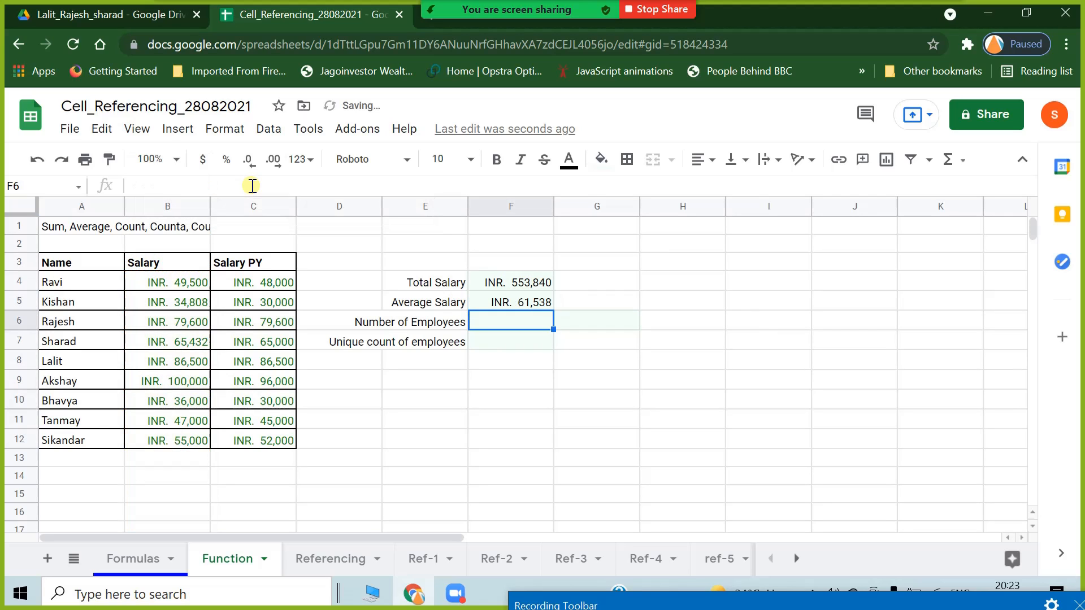
{"action": "left_click", "coordinate": [509, 301]}
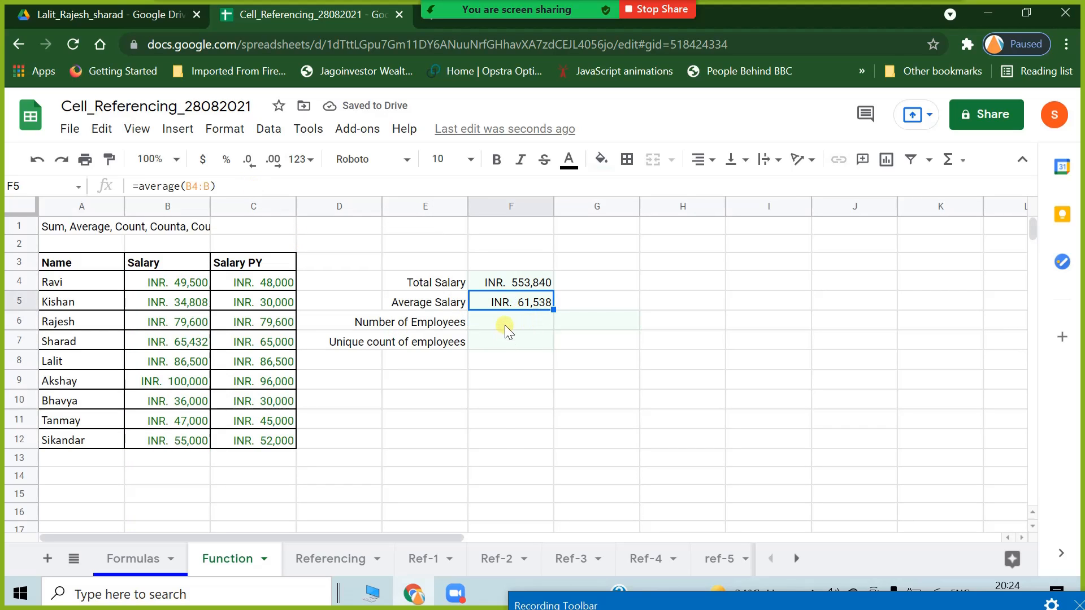
{"action": "left_click", "coordinate": [501, 438]}
{"action": "left_click", "coordinate": [513, 306]}
{"action": "left_click", "coordinate": [356, 324]}
{"action": "left_click", "coordinate": [440, 331]}
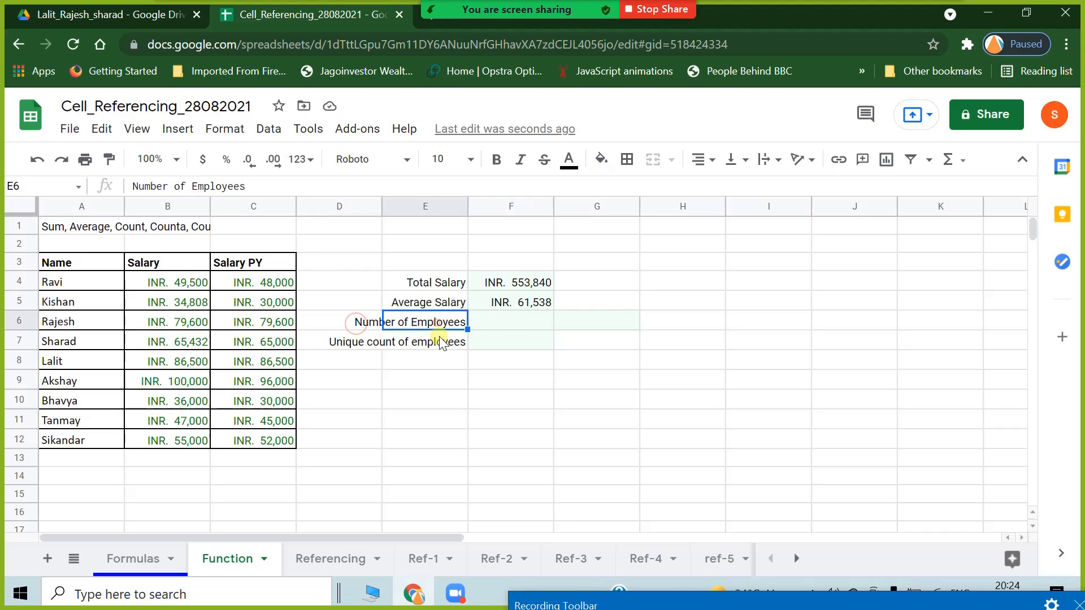
Count the employee names for Number of Employees in F6 with =counta(A4:A).
{"action": "left_click", "coordinate": [515, 319]}
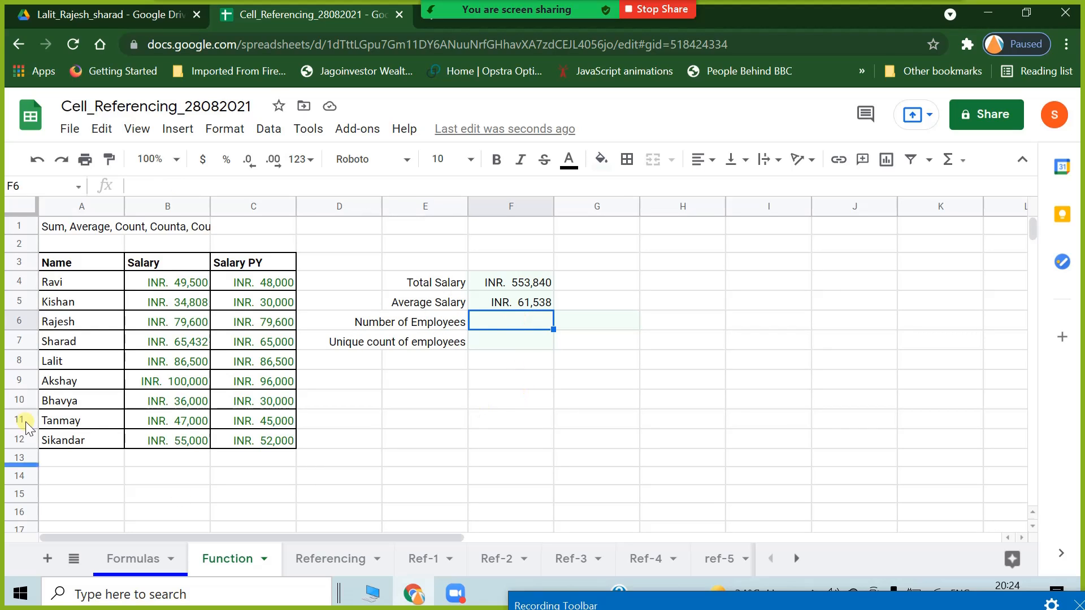
{"action": "left_click", "coordinate": [86, 282]}
{"action": "left_click_drag", "start_coordinate": [87, 323], "coordinate": [83, 445]}
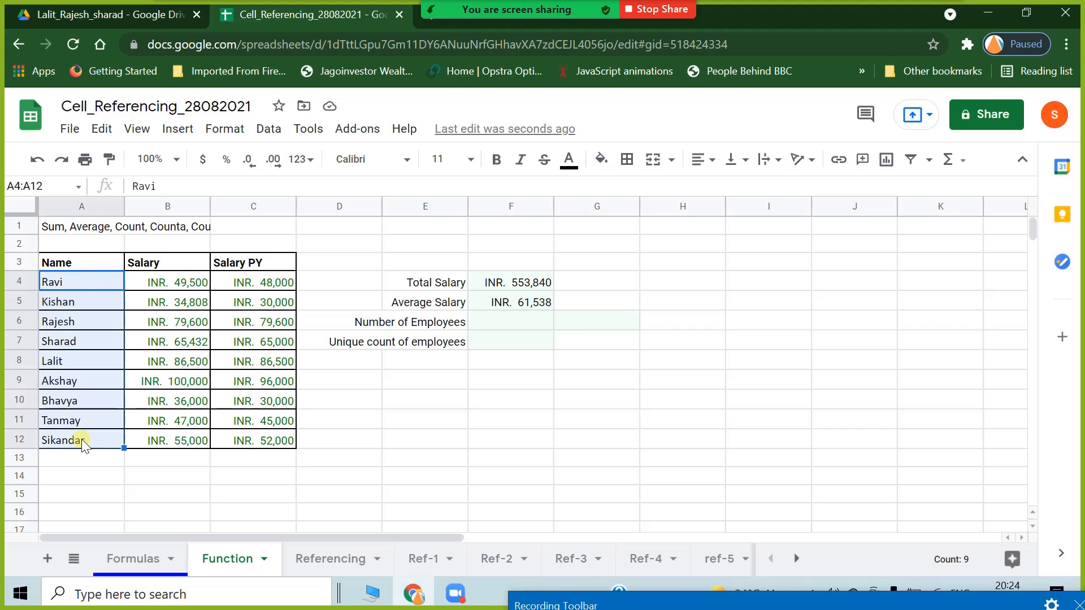
{"action": "left_click", "coordinate": [509, 325]}
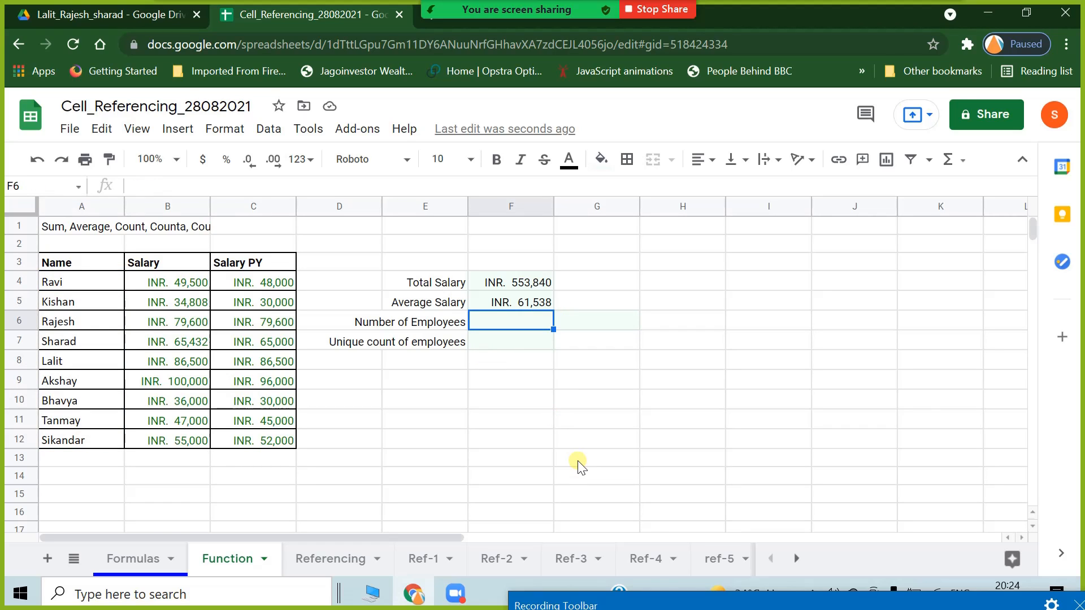
{"action": "type", "text": "="}
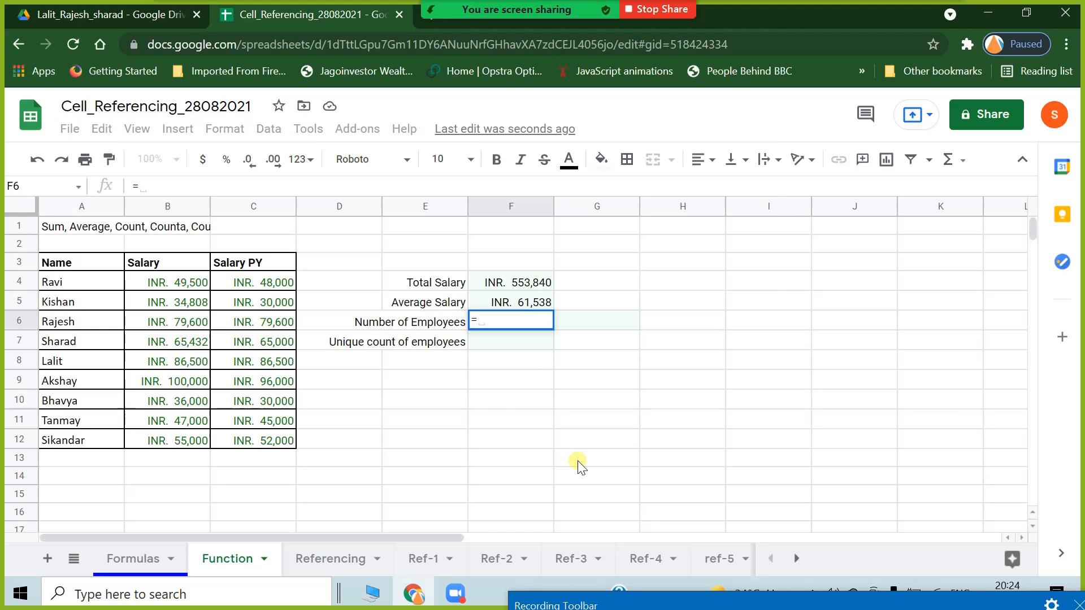
{"action": "type", "text": "counta"}
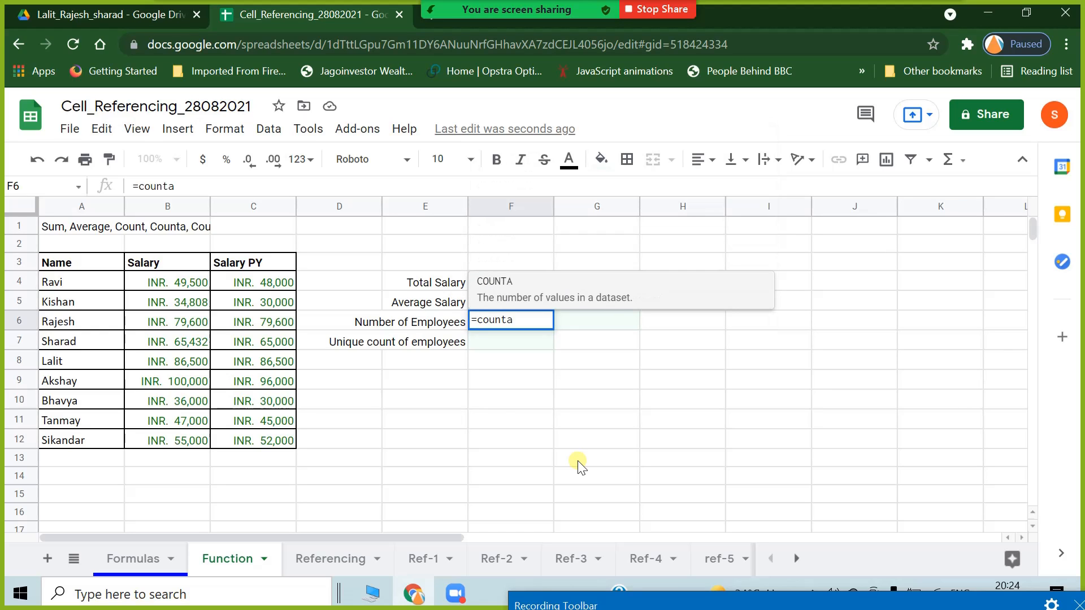
{"action": "type", "text": "("}
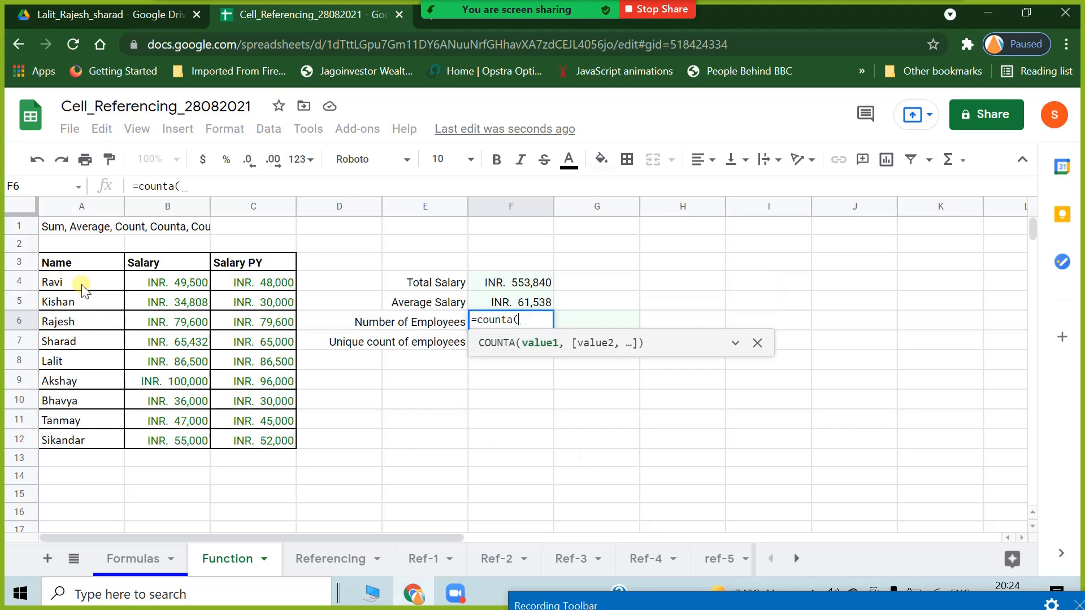
{"action": "left_click_drag", "start_coordinate": [81, 282], "coordinate": [94, 435]}
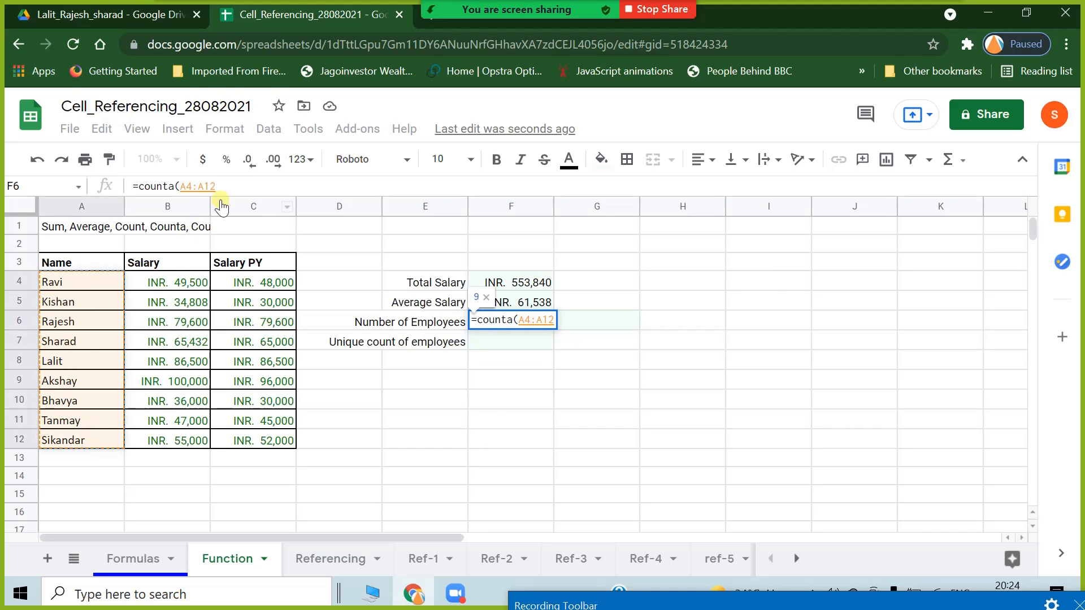
{"action": "left_click", "coordinate": [236, 181]}
{"action": "key", "text": "BackSpace"}
{"action": "key", "text": "BackSpace"}
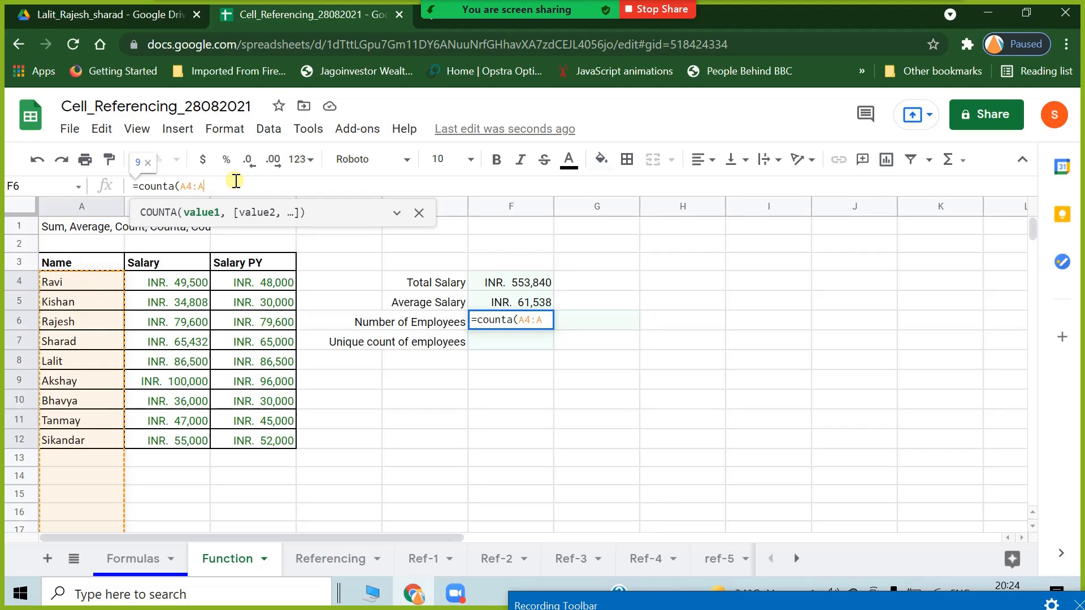
{"action": "type", "text": ")"}
{"action": "key", "text": "Return"}
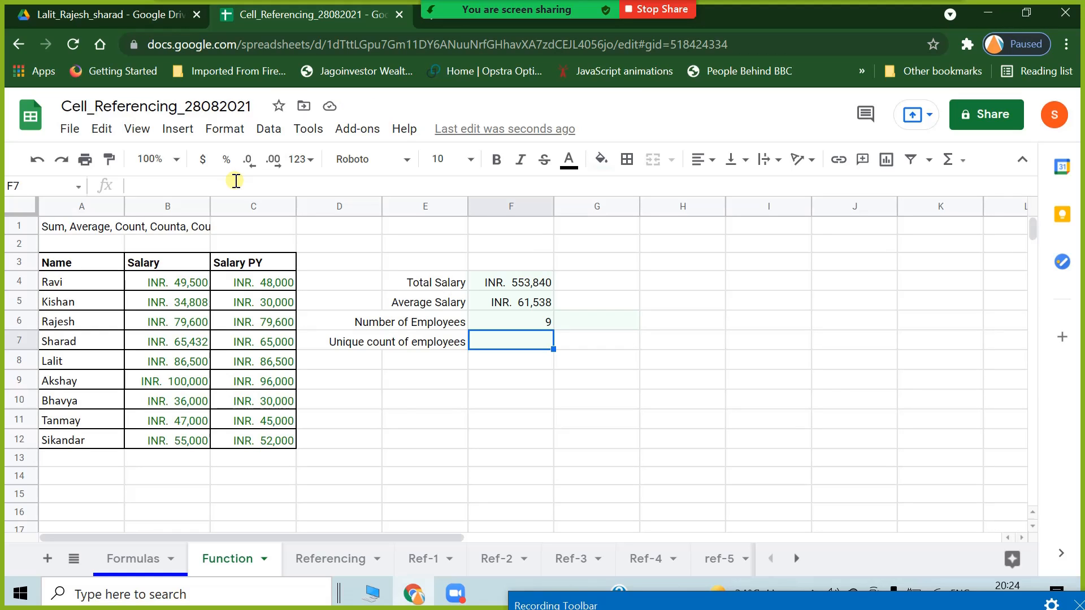
{"action": "left_click", "coordinate": [79, 285]}
{"action": "left_click", "coordinate": [85, 404]}
{"action": "left_click", "coordinate": [82, 423]}
{"action": "left_click", "coordinate": [85, 443]}
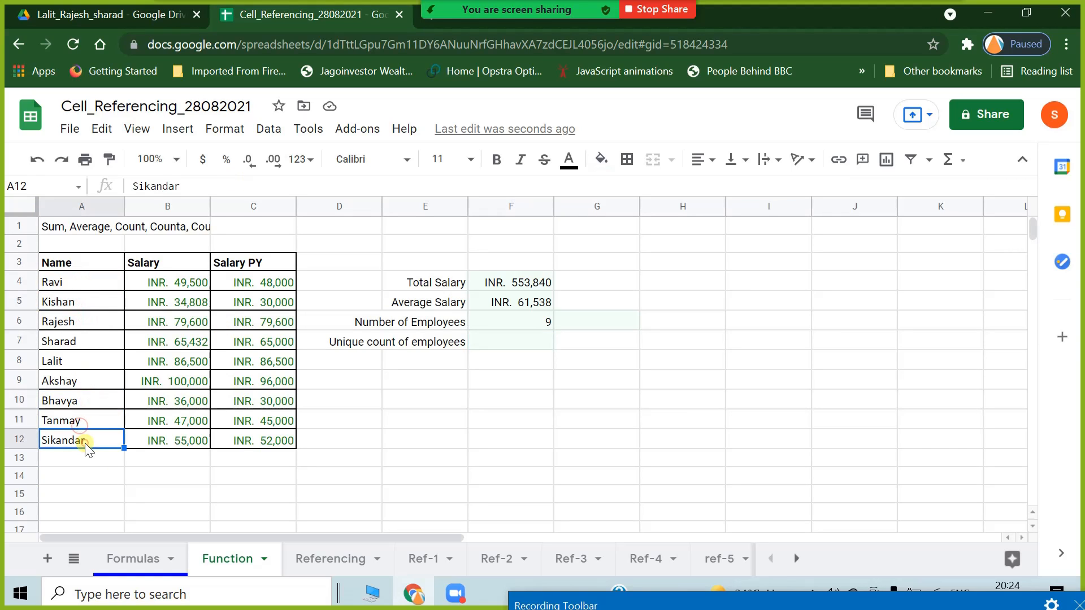
{"action": "left_click", "coordinate": [171, 277]}
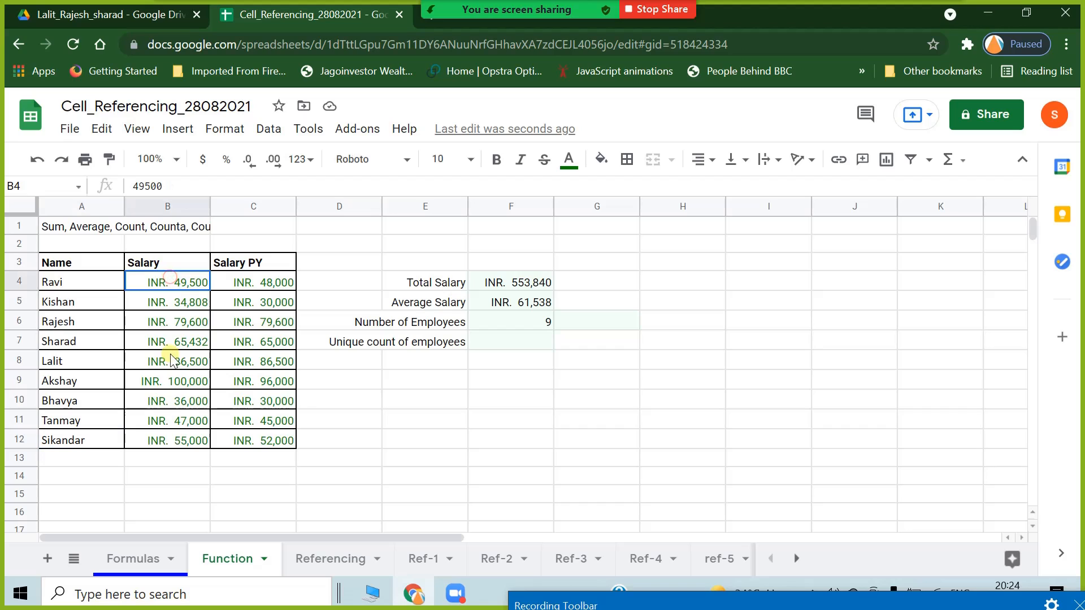
{"action": "left_click_drag", "start_coordinate": [171, 359], "coordinate": [172, 440]}
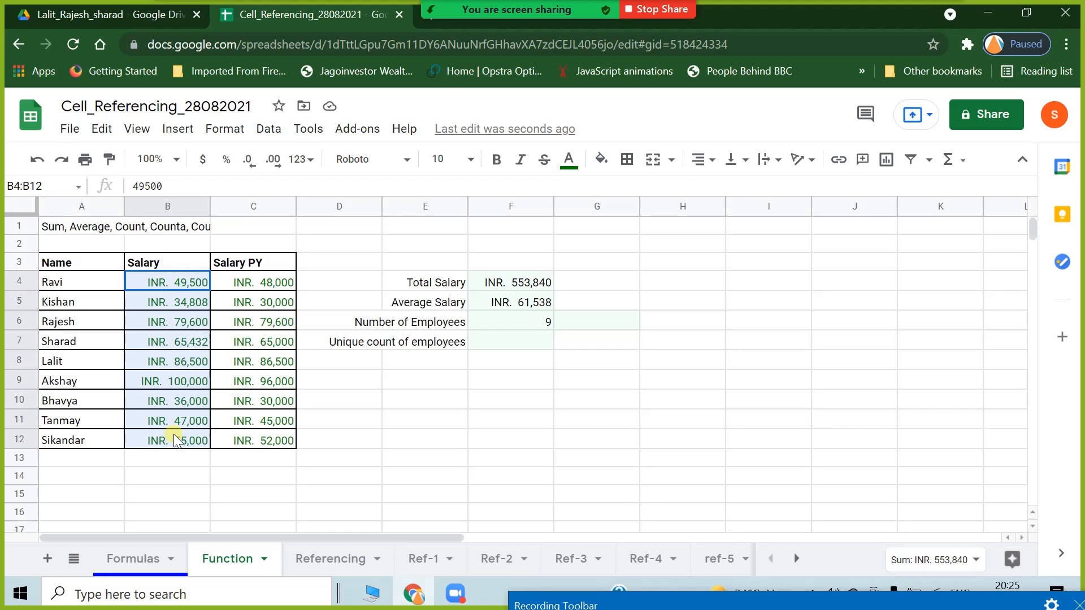
Count the numeric salary entries in G6 with =count(B4:B) and dismiss the suggested autofill.
{"action": "left_click", "coordinate": [622, 323]}
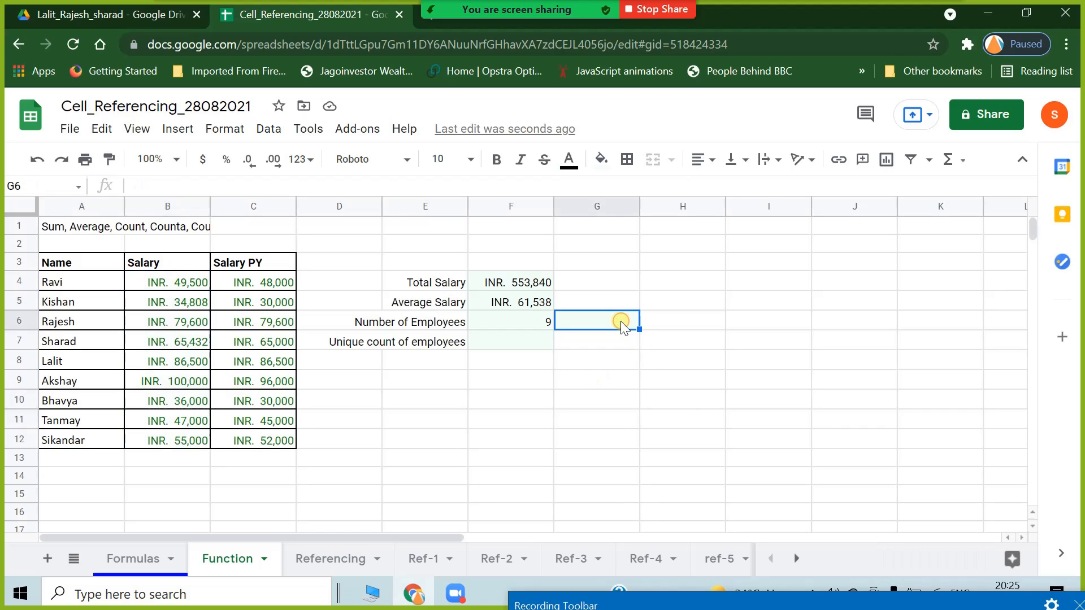
{"action": "type", "text": "="}
{"action": "type", "text": "couo"}
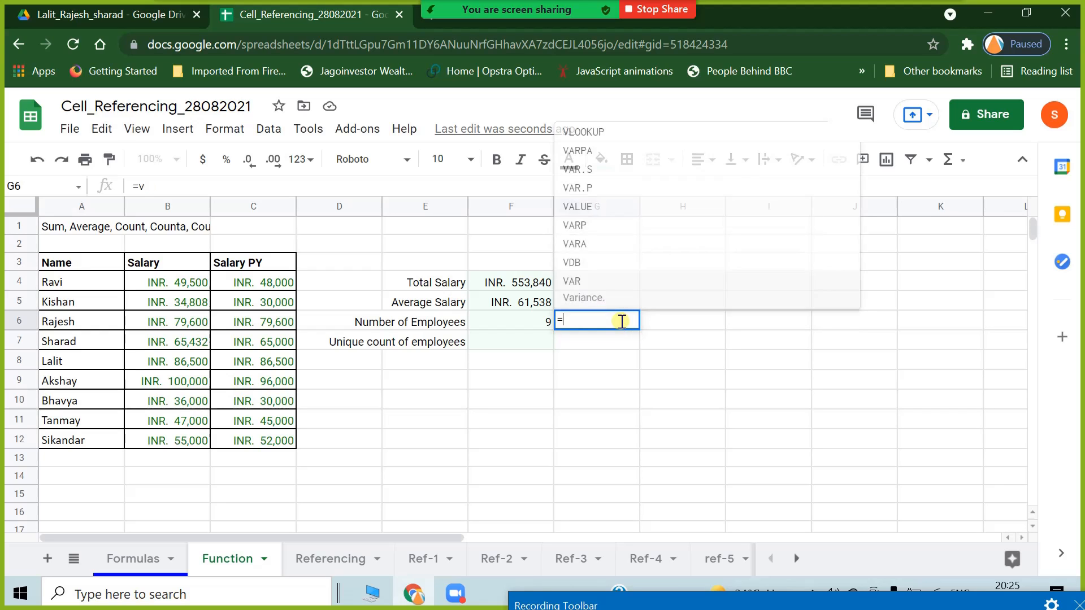
{"action": "key", "text": "BackSpace"}
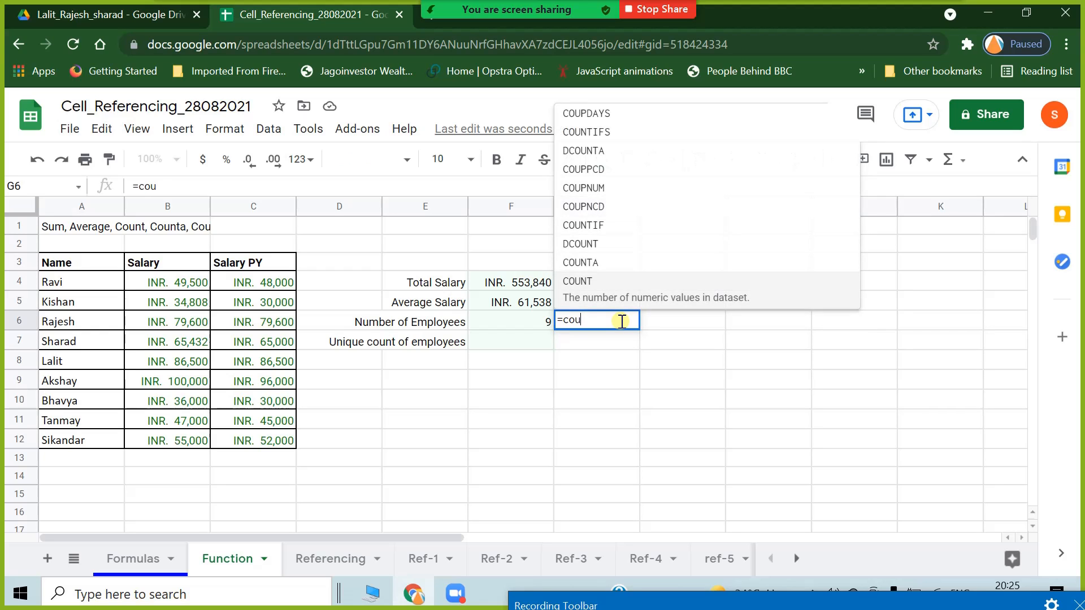
{"action": "type", "text": "t"}
{"action": "type", "text": "n"}
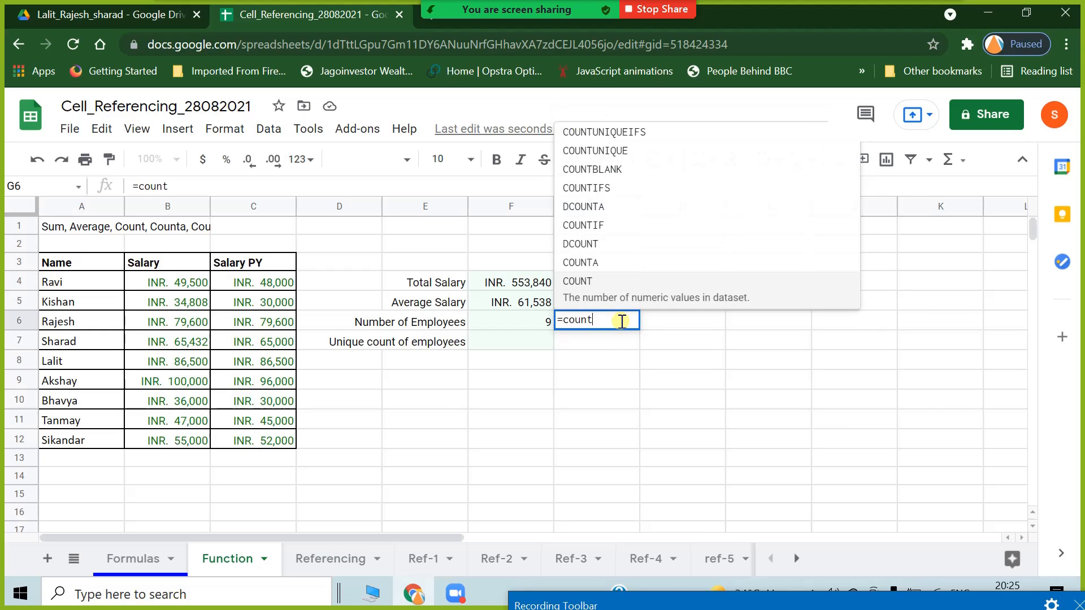
{"action": "type", "text": "("}
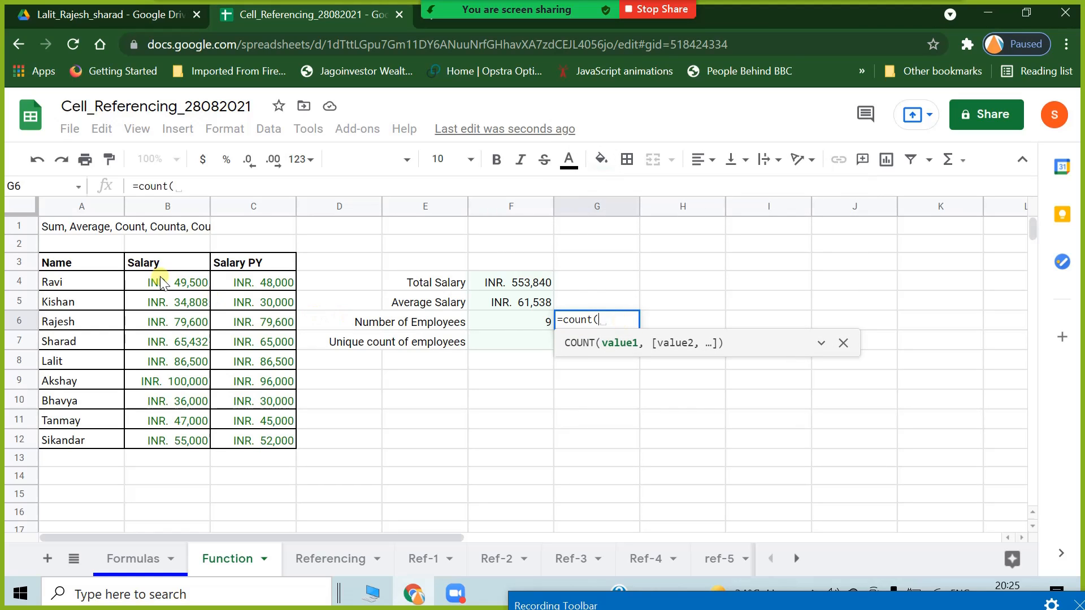
{"action": "left_click_drag", "start_coordinate": [161, 282], "coordinate": [182, 439]}
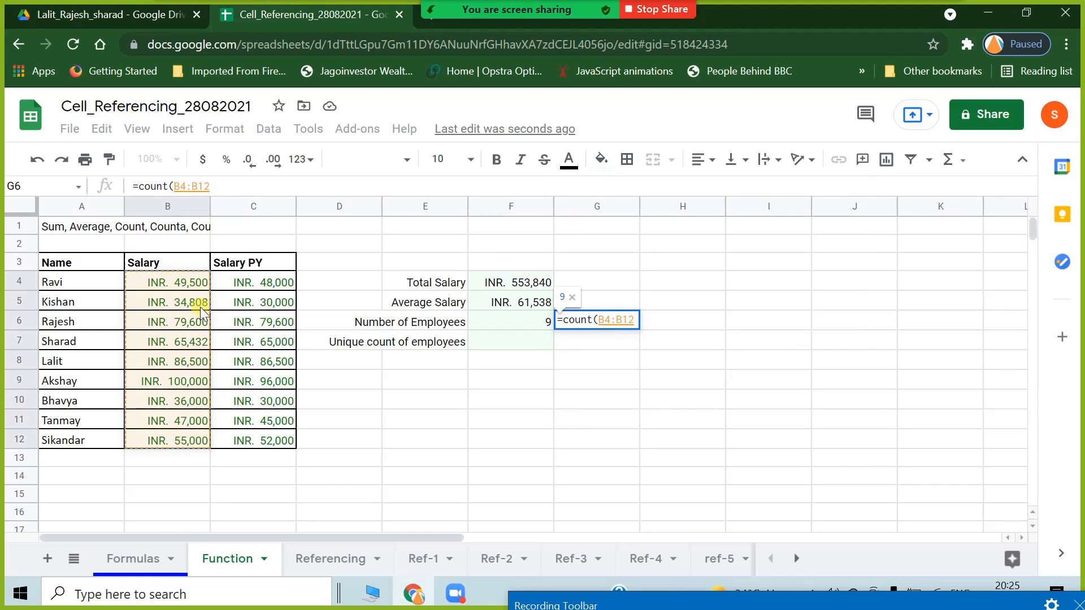
{"action": "left_click", "coordinate": [231, 190]}
{"action": "key", "text": "BackSpace"}
{"action": "key", "text": "BackSpace"}
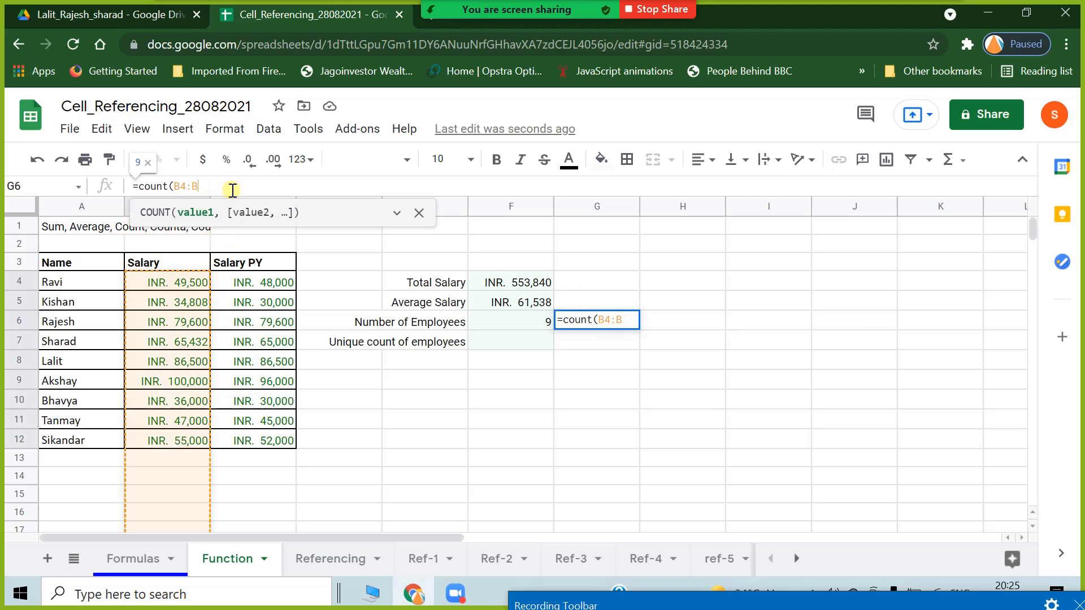
{"action": "type", "text": ")"}
{"action": "key", "text": "Return"}
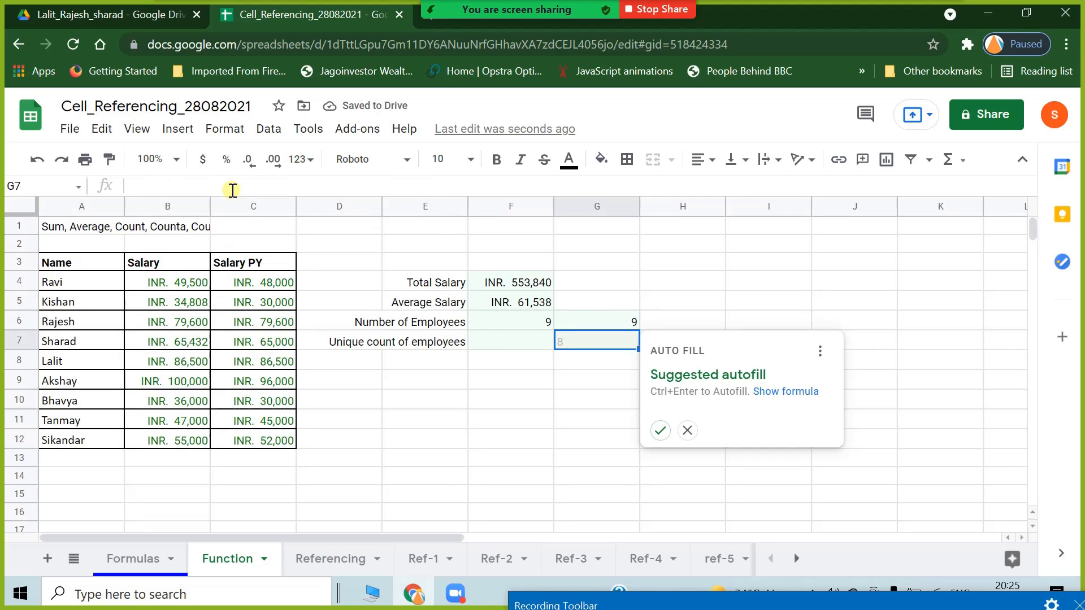
{"action": "left_click", "coordinate": [688, 431]}
{"action": "left_click", "coordinate": [599, 440]}
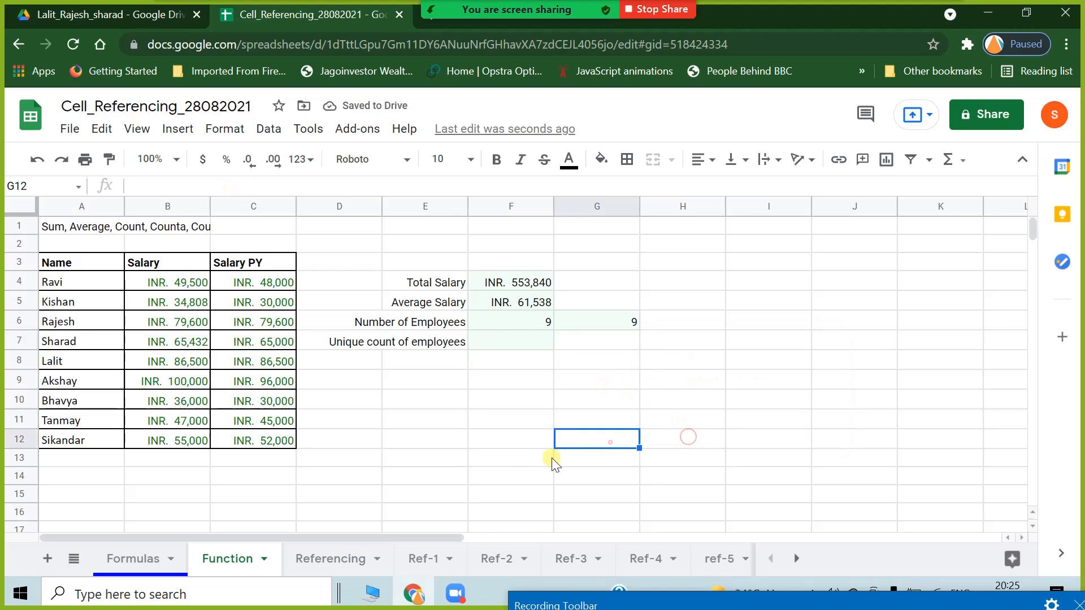
Duplicate the employee name in A8 into A13, below the last name in the table.
{"action": "left_click", "coordinate": [74, 363]}
{"action": "key", "text": "ctrl+c"}
{"action": "left_click", "coordinate": [80, 461]}
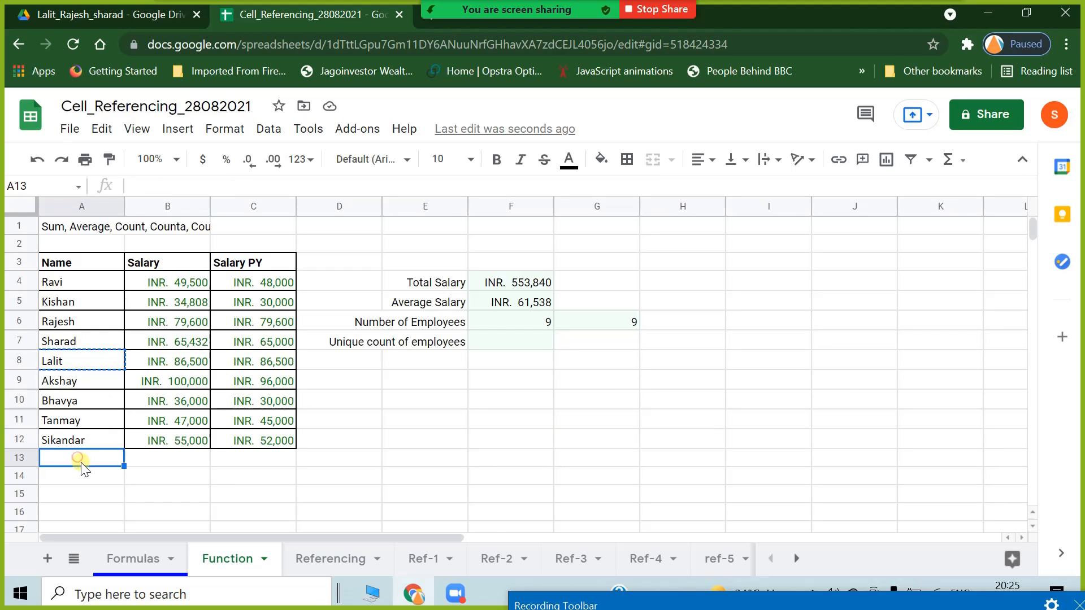
{"action": "key", "text": "ctrl+v"}
{"action": "left_click", "coordinate": [431, 462]}
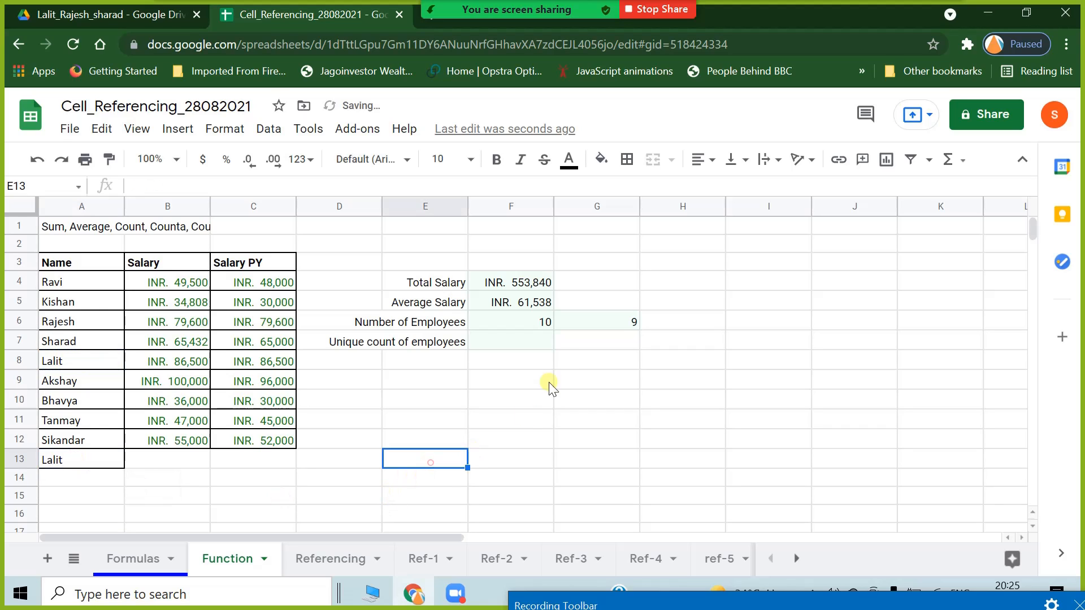
Fill the salary in B12 down into B13 for the added employee and check the counts in F6 and G6.
{"action": "left_click", "coordinate": [534, 321]}
{"action": "left_click", "coordinate": [637, 319]}
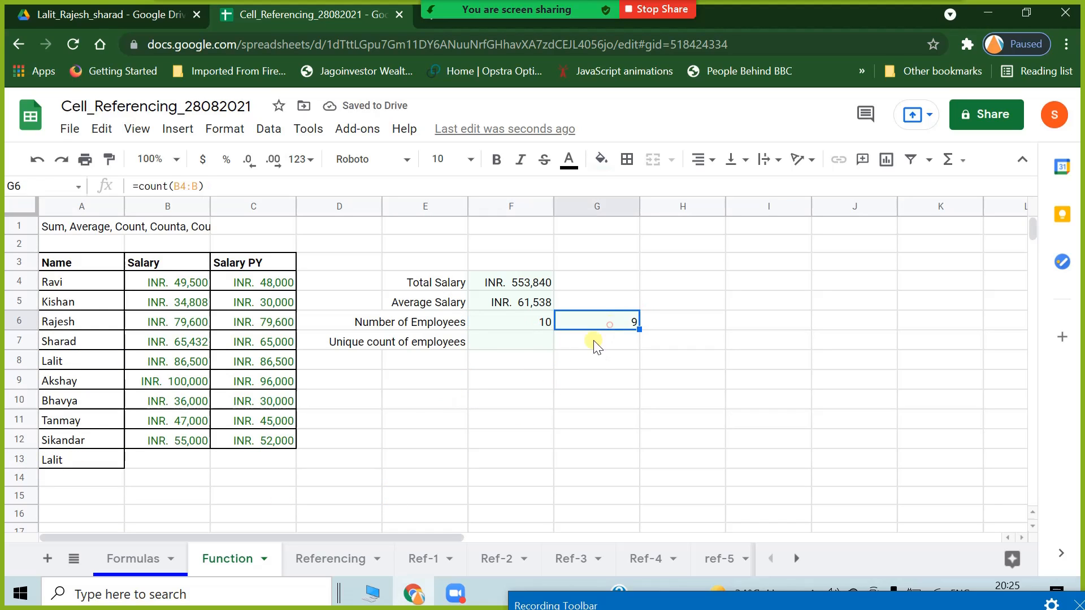
{"action": "left_click", "coordinate": [191, 460]}
{"action": "key", "text": "ctrl+d"}
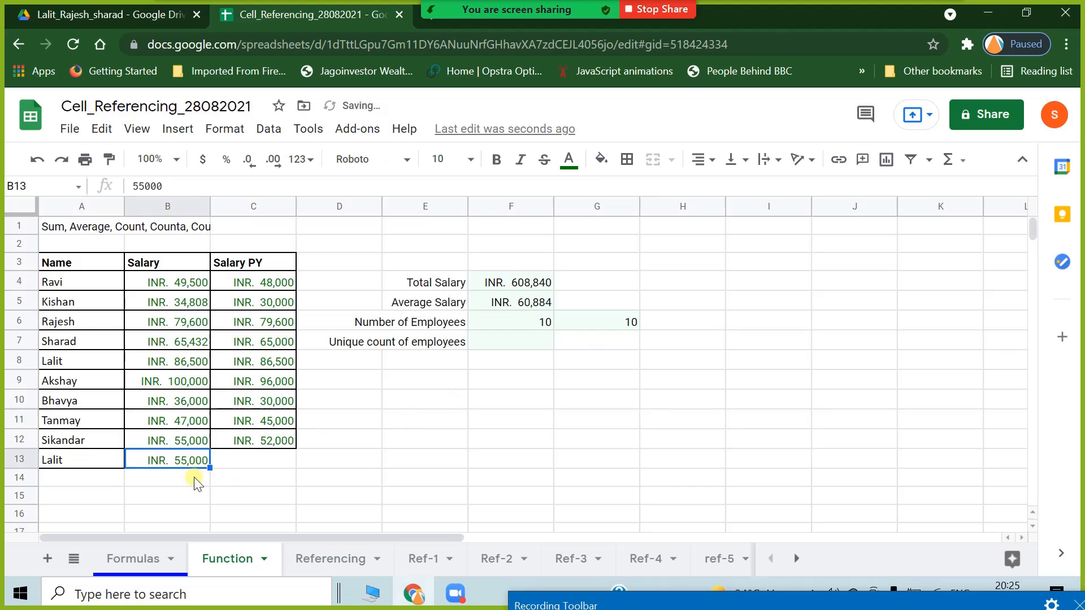
{"action": "left_click", "coordinate": [330, 482]}
{"action": "left_click", "coordinate": [602, 328]}
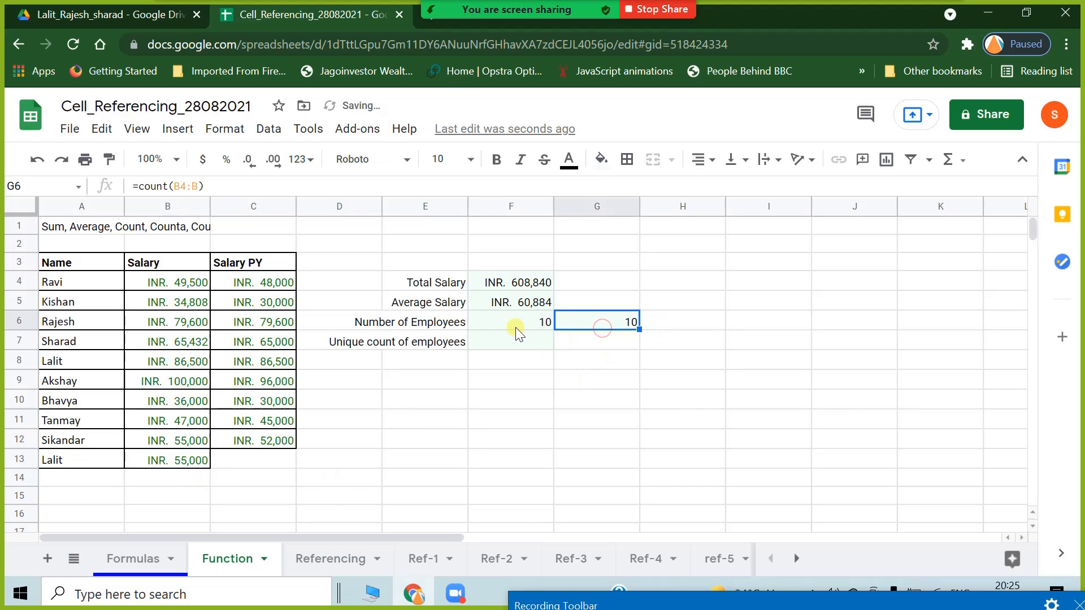
{"action": "left_click", "coordinate": [515, 327]}
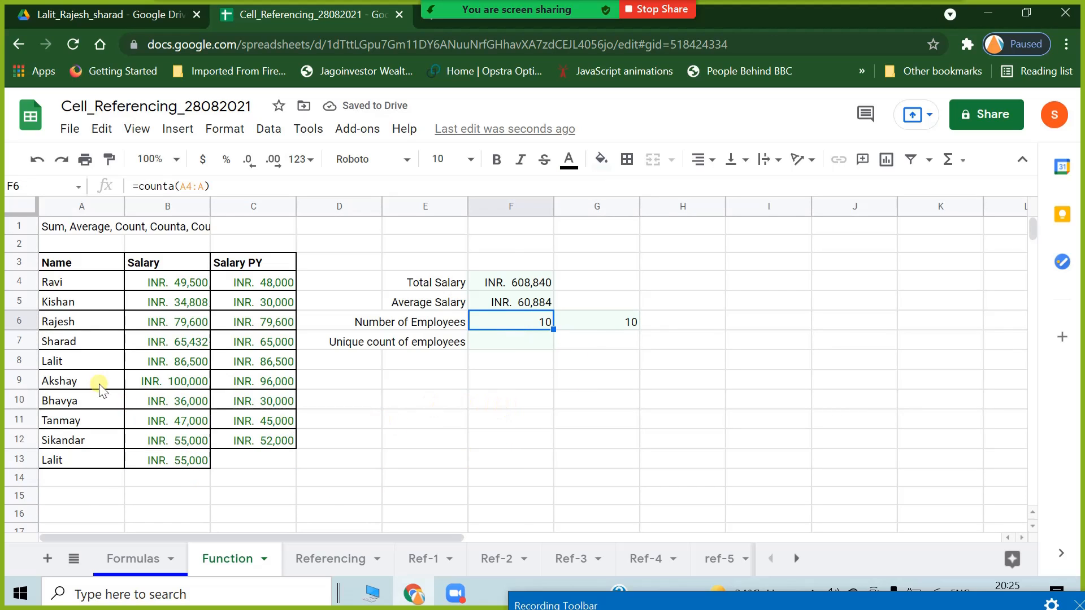
{"action": "left_click", "coordinate": [83, 459]}
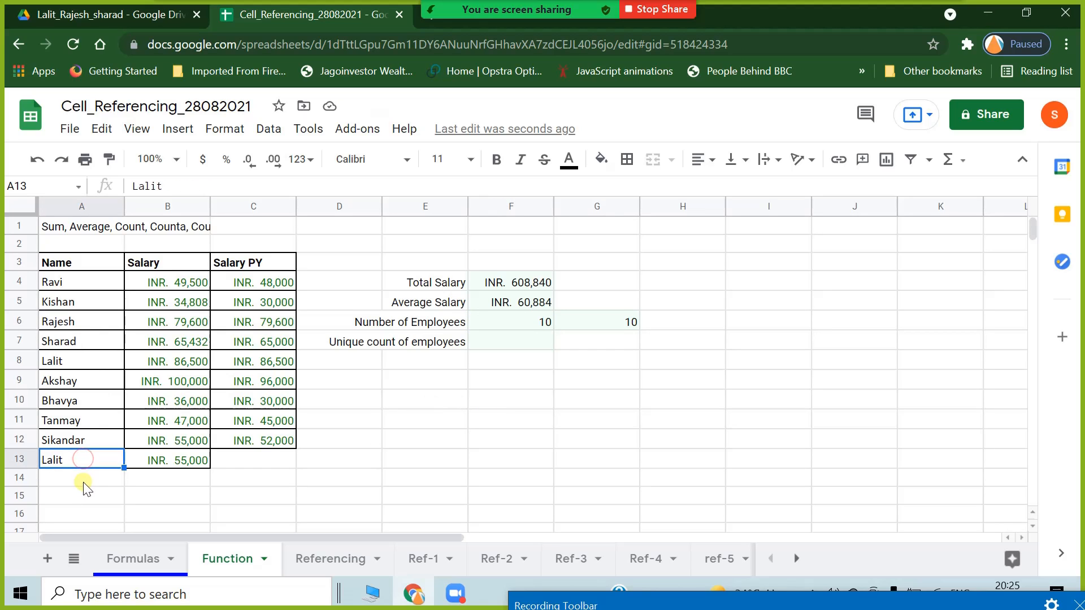
Start a formula in F7, the cell for Unique count of employees.
{"action": "left_click", "coordinate": [527, 321]}
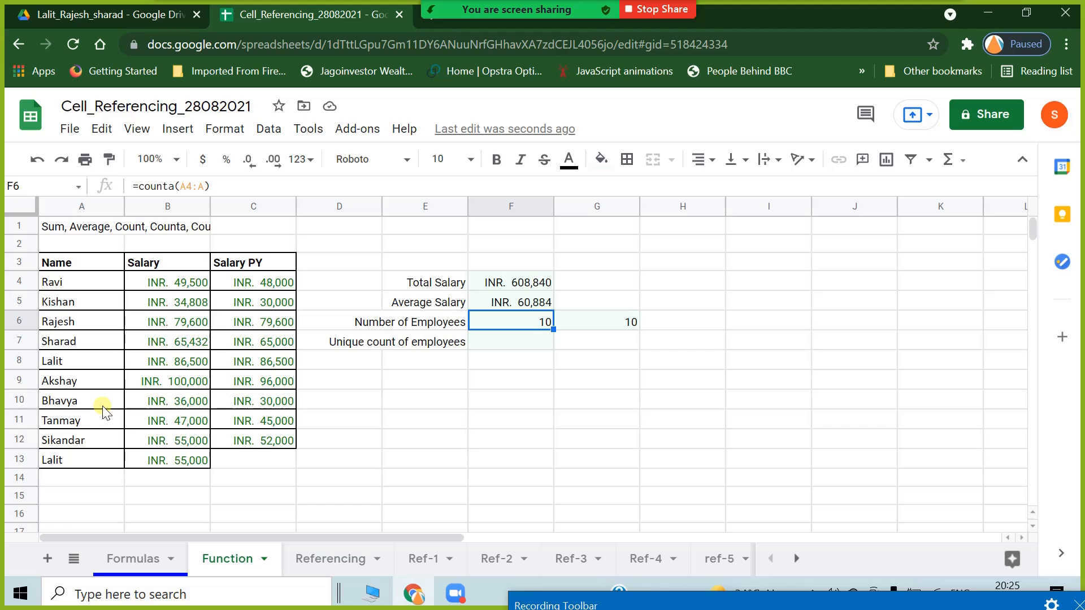
{"action": "left_click", "coordinate": [510, 338]}
{"action": "type", "text": "="}
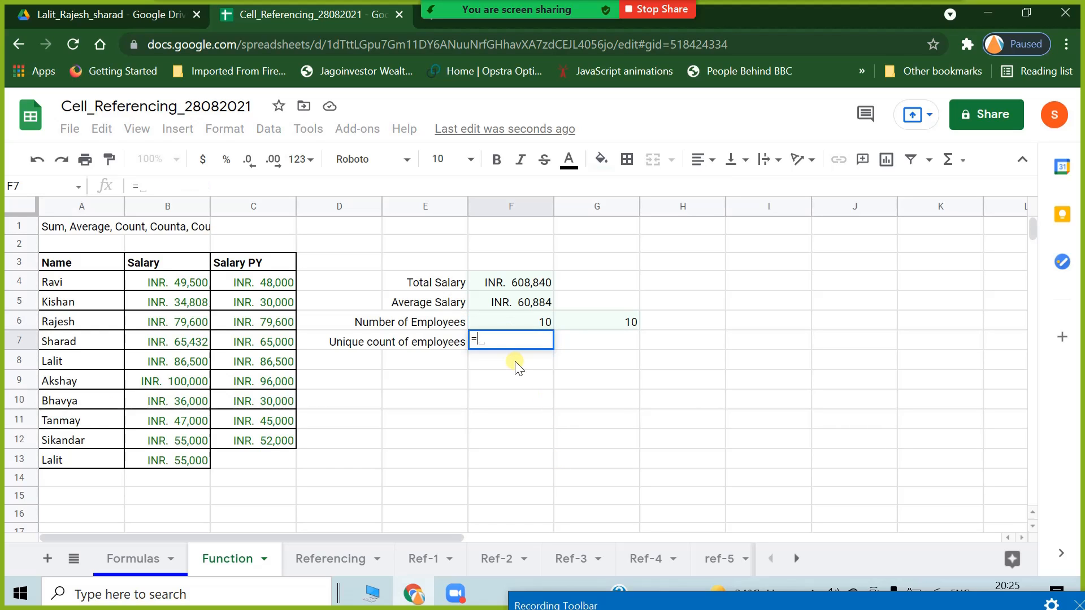
{"action": "type", "text": "uniqu"}
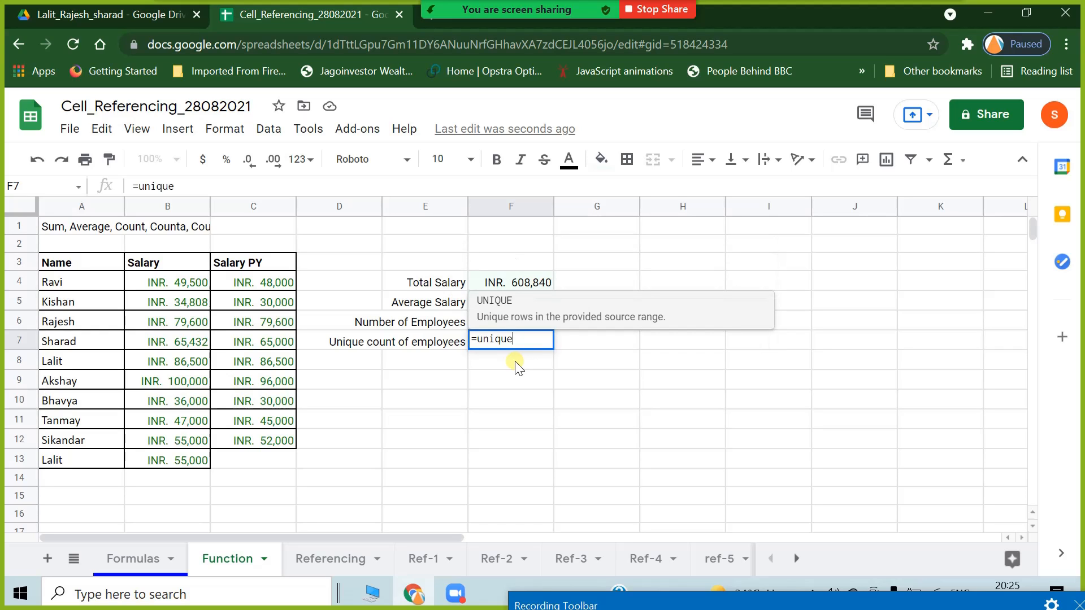
{"action": "type", "text": "e"}
{"action": "key", "text": "BackSpace"}
{"action": "key", "text": "BackSpace"}
{"action": "key", "text": "BackSpace"}
{"action": "key", "text": "BackSpace"}
{"action": "key", "text": "BackSpace"}
{"action": "key", "text": "BackSpace"}
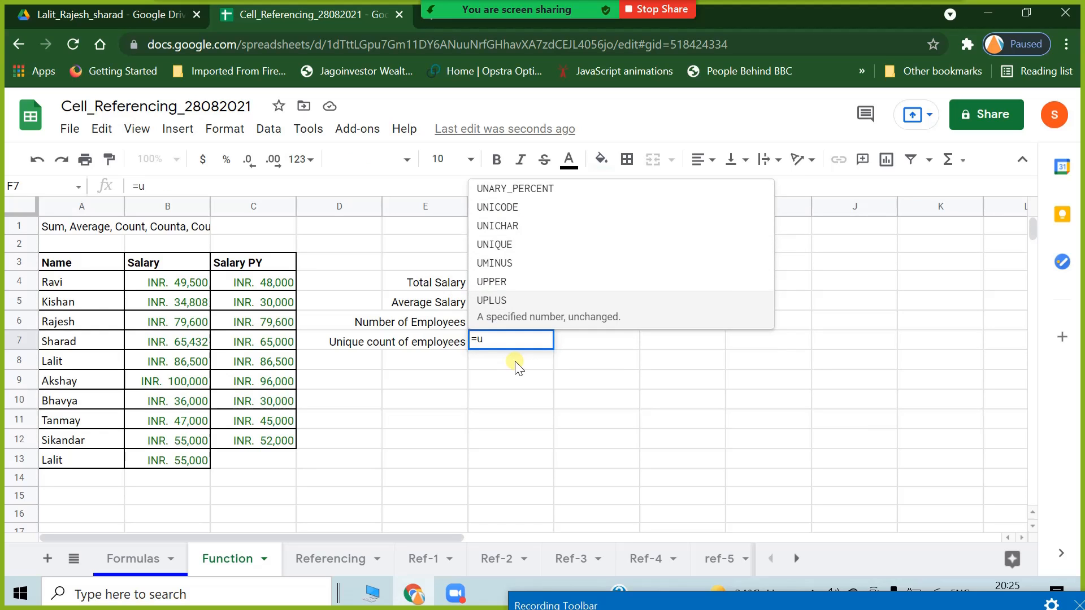
Complete the F7 formula as =COUNTUNIQUE(A4:A), using the open-ended Name column range.
{"action": "type", "text": "count"}
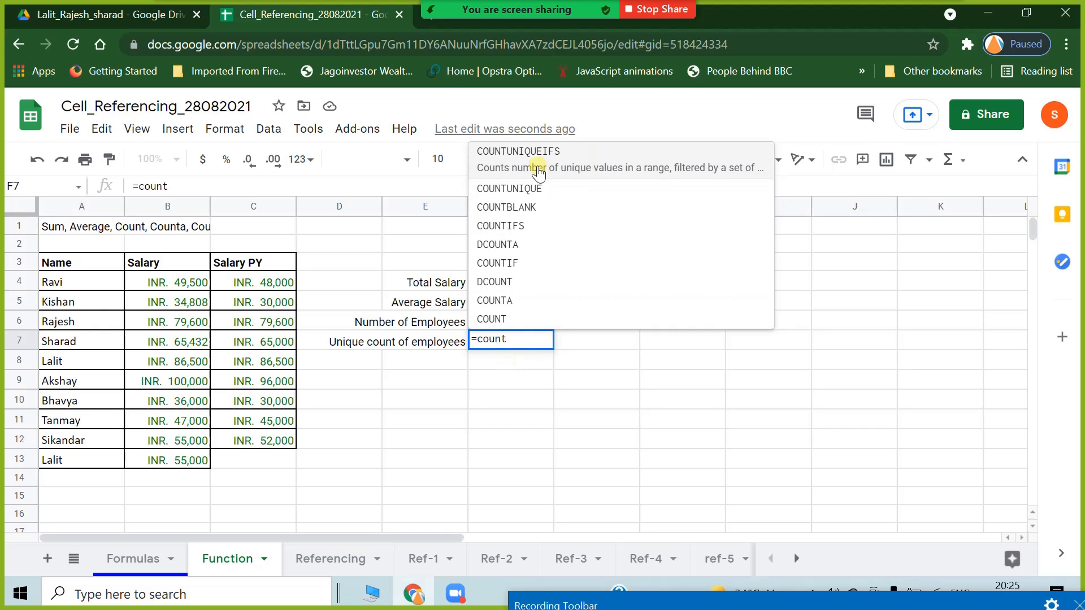
{"action": "left_click", "coordinate": [539, 187]}
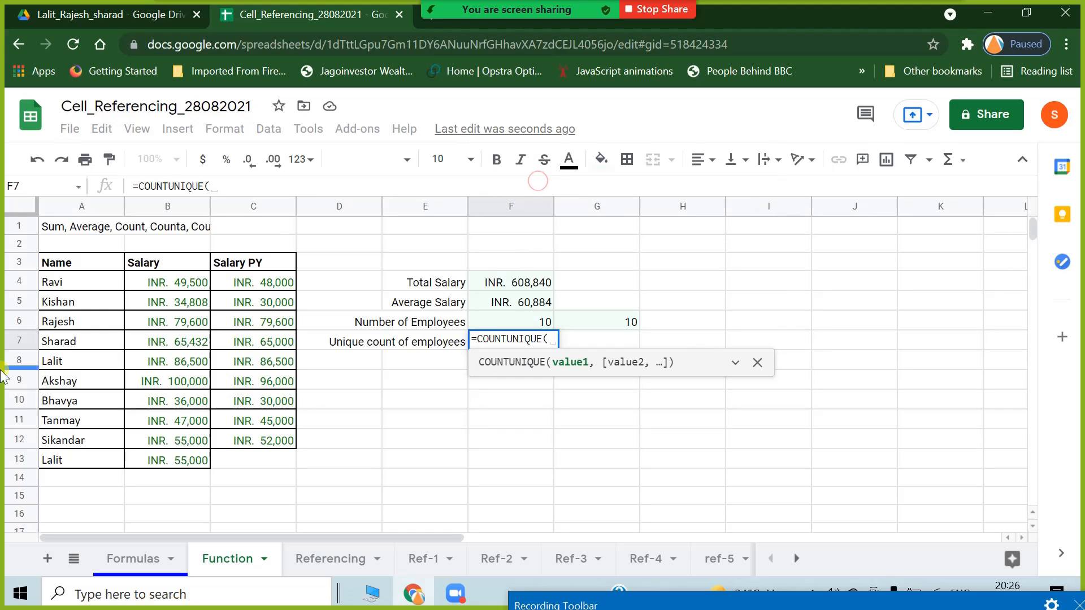
{"action": "left_click_drag", "start_coordinate": [85, 282], "coordinate": [80, 460]}
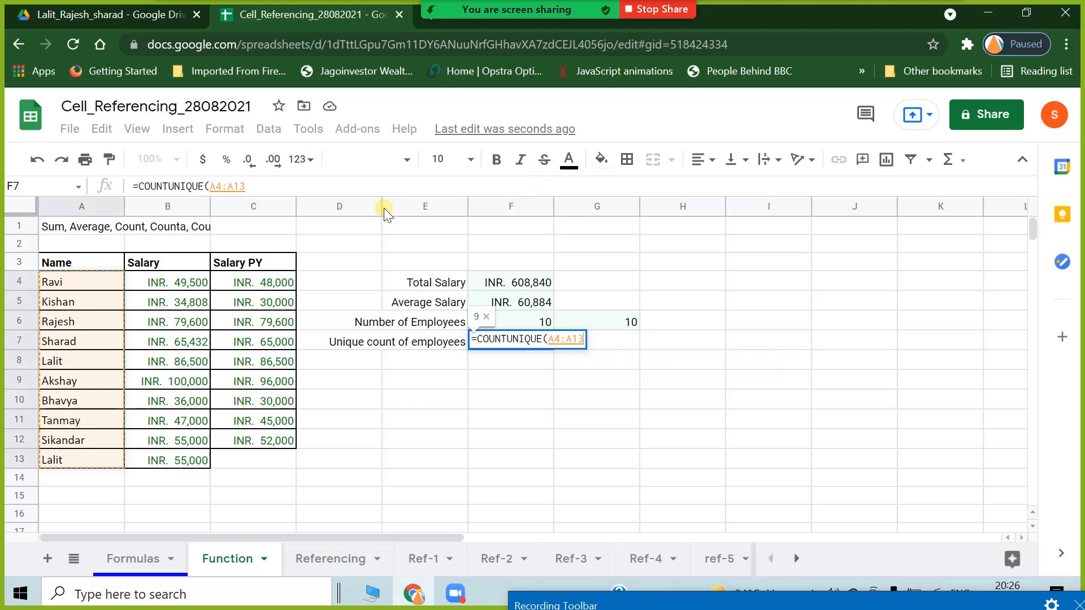
{"action": "key", "text": "BackSpace"}
{"action": "key", "text": "BackSpace"}
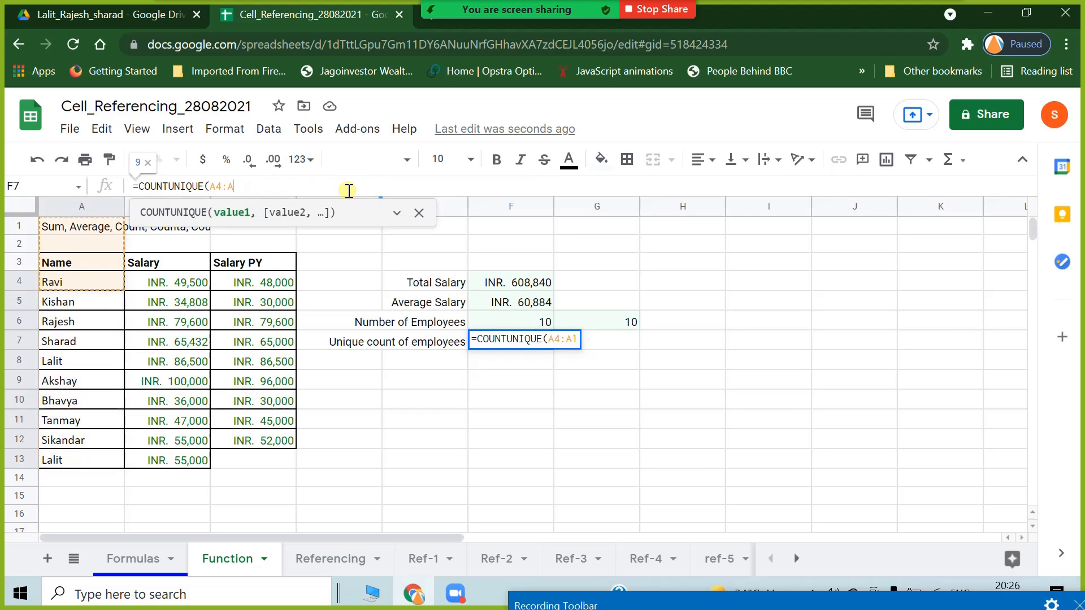
{"action": "type", "text": ")"}
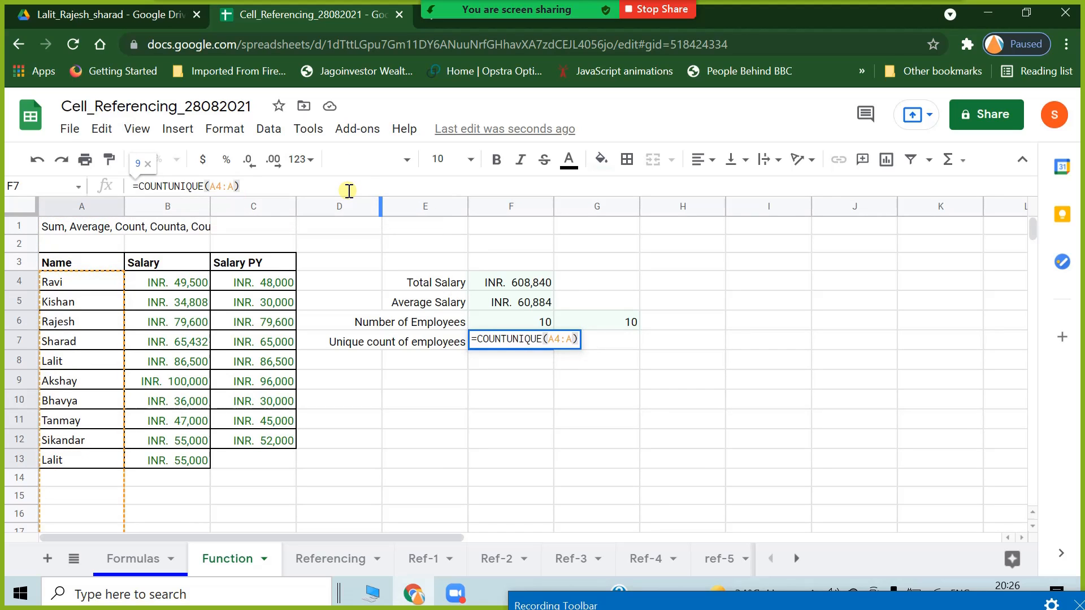
{"action": "key", "text": "Return"}
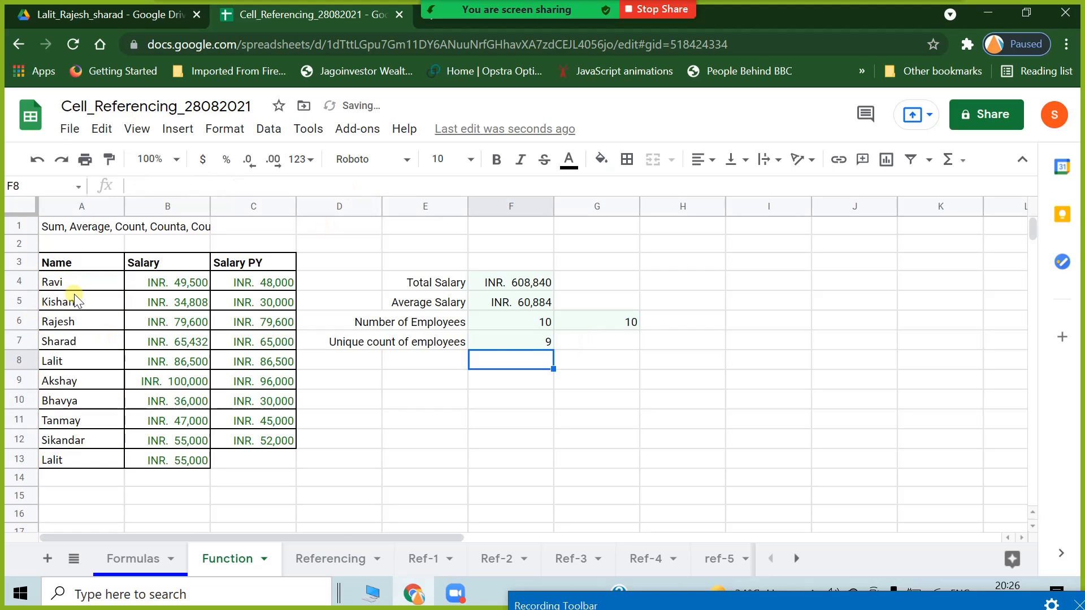
Copy the employee names in A5:A7 into A14:A16 and compare the counts in F6 and F7 with the name list.
{"action": "left_click_drag", "start_coordinate": [74, 297], "coordinate": [79, 348]}
{"action": "key", "text": "ctrl+c"}
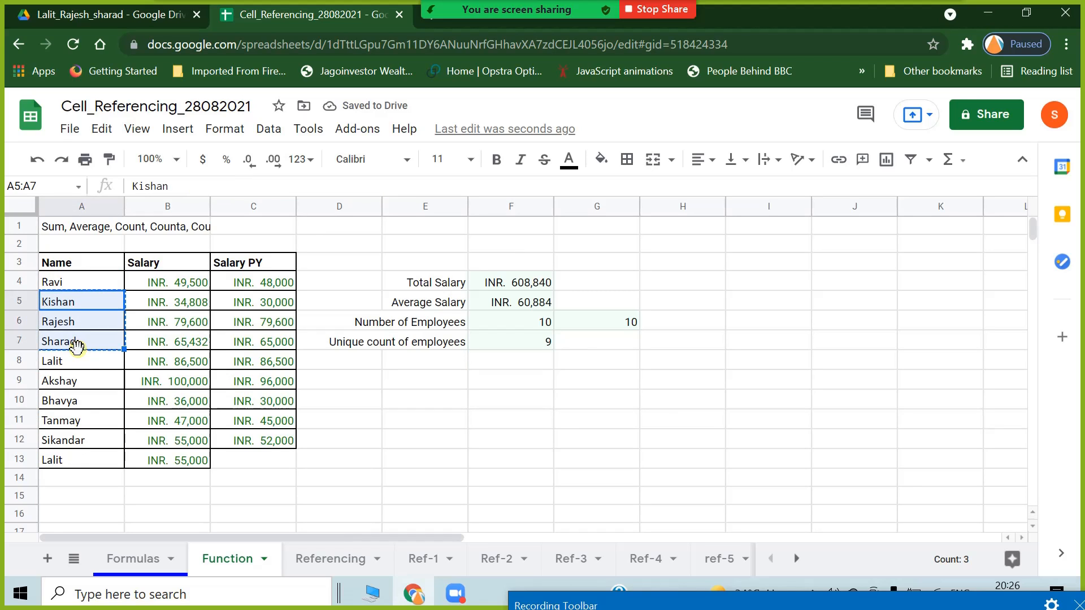
{"action": "left_click", "coordinate": [86, 477]}
{"action": "key", "text": "ctrl+v"}
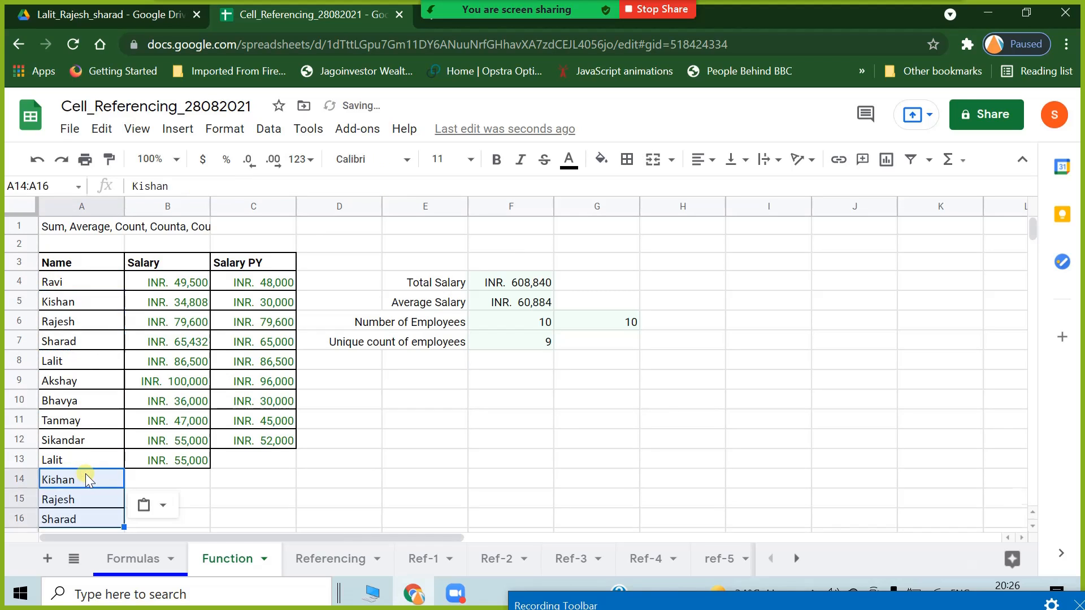
{"action": "left_click", "coordinate": [537, 325]}
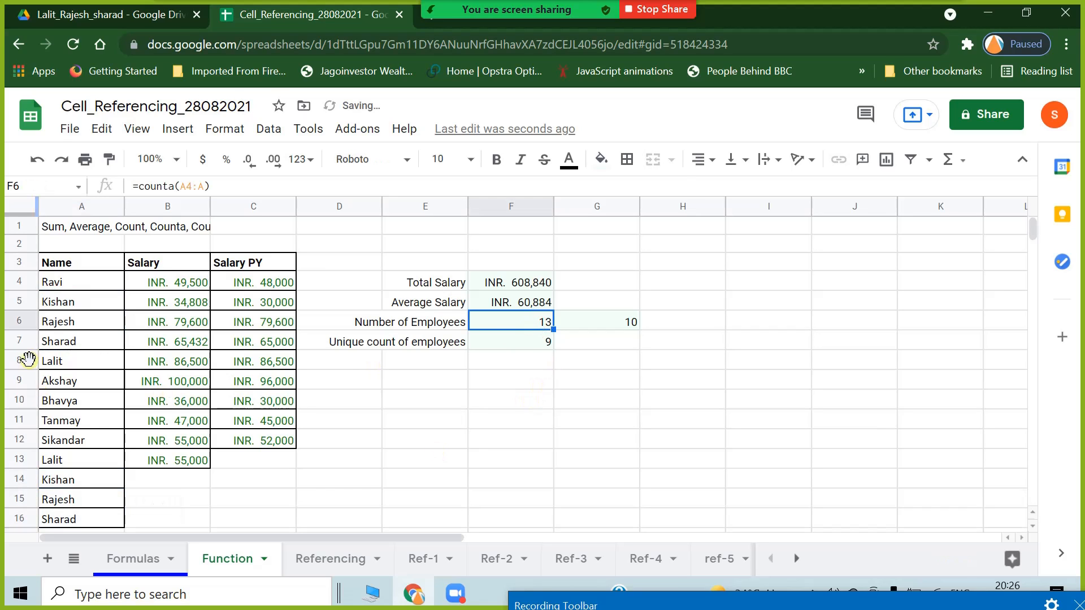
{"action": "left_click_drag", "start_coordinate": [84, 281], "coordinate": [87, 520]}
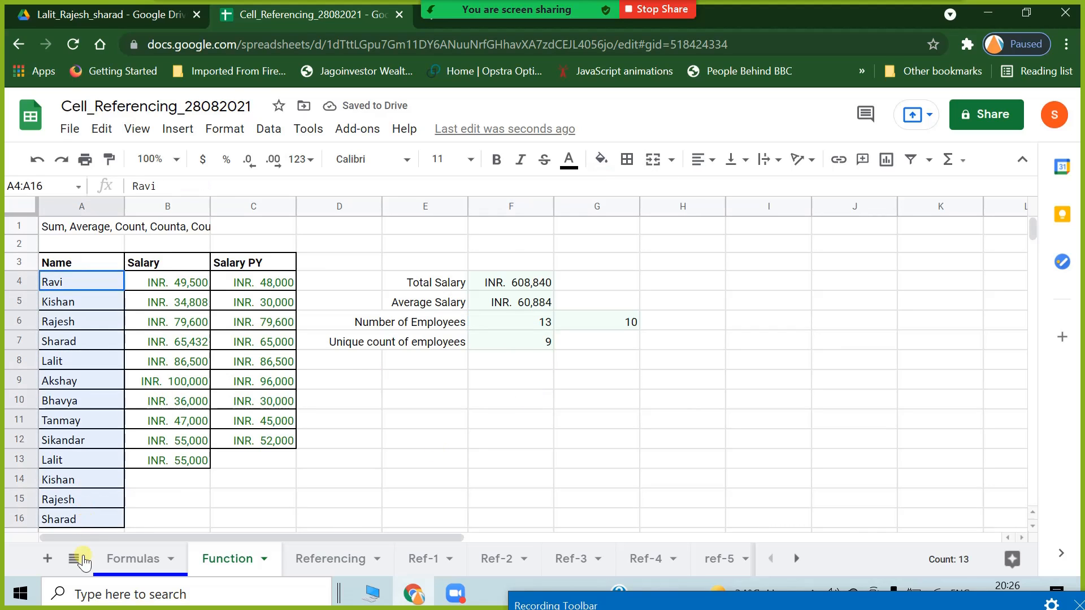
{"action": "scroll", "coordinate": [83, 501], "scroll_direction": "down", "scroll_amount": 1}
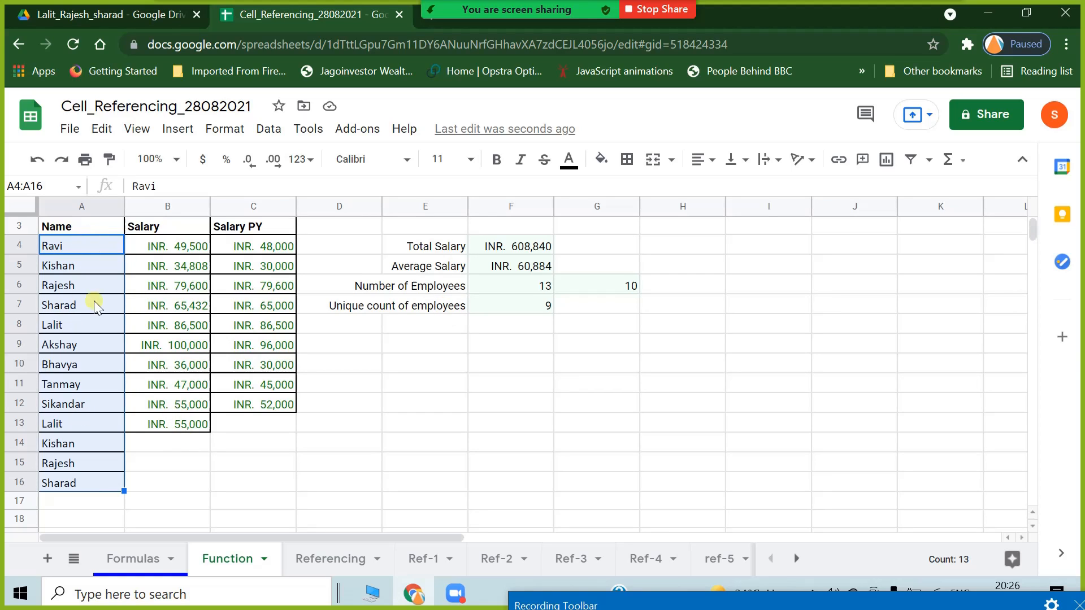
{"action": "left_click", "coordinate": [527, 305]}
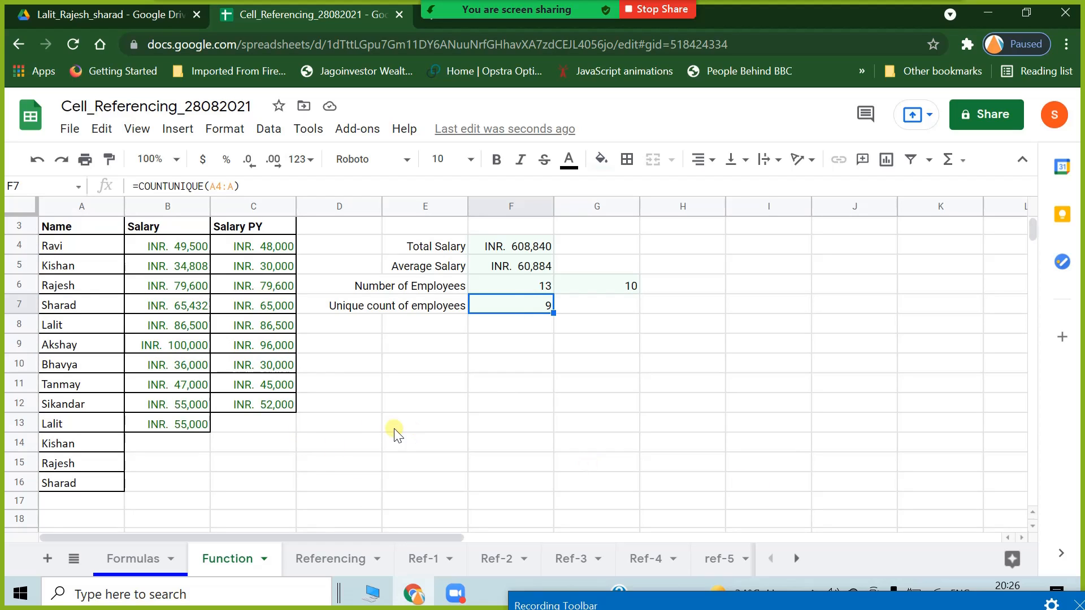
{"action": "left_click_drag", "start_coordinate": [80, 250], "coordinate": [99, 478]}
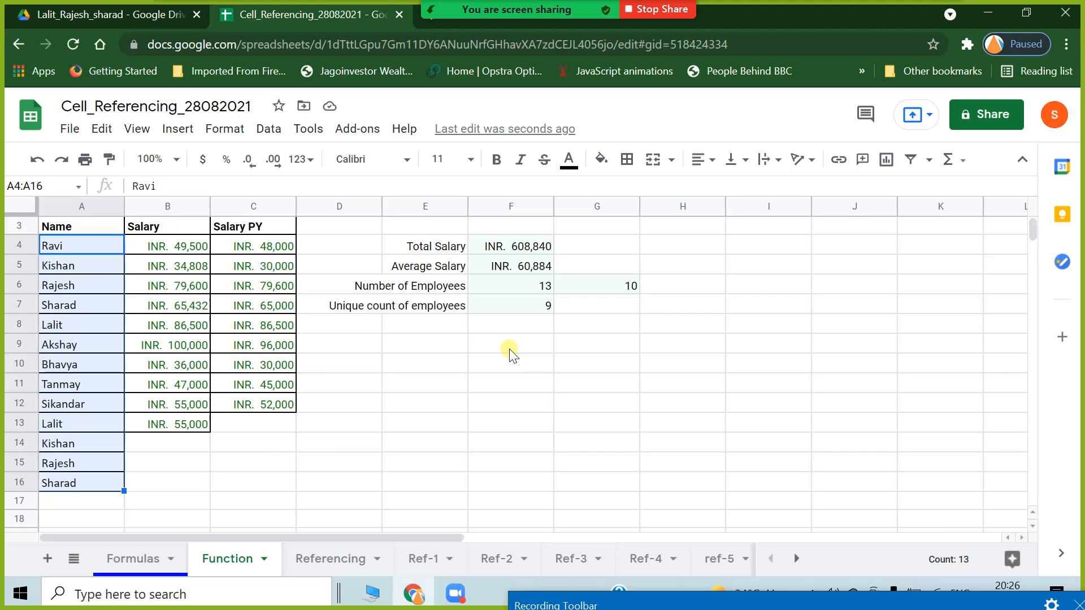
List the distinct employee names starting in I6 with =unique(A4:A16).
{"action": "left_click", "coordinate": [769, 280]}
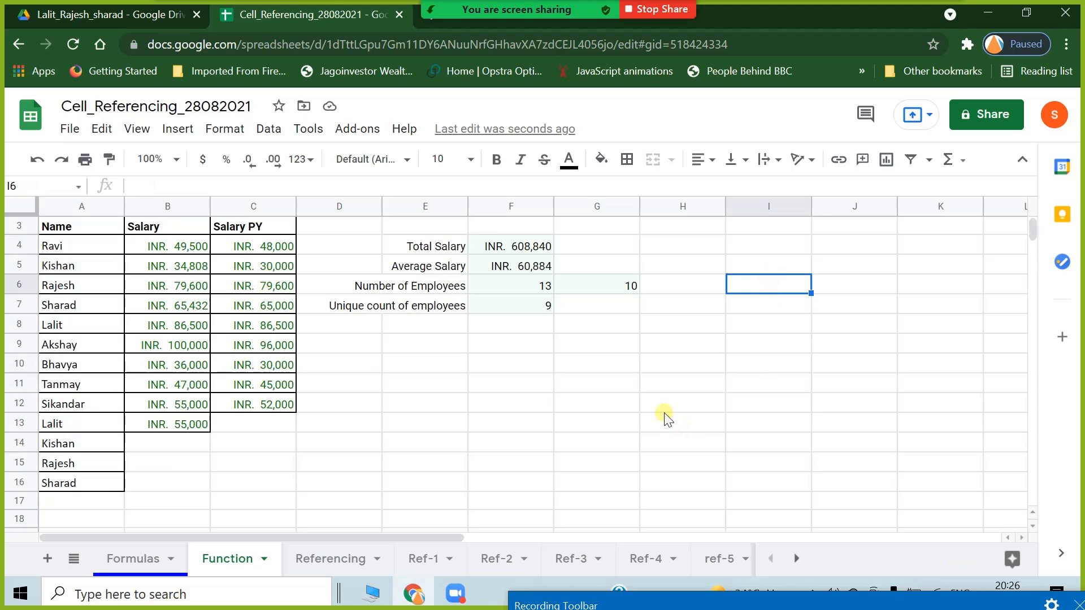
{"action": "type", "text": "=uniq"}
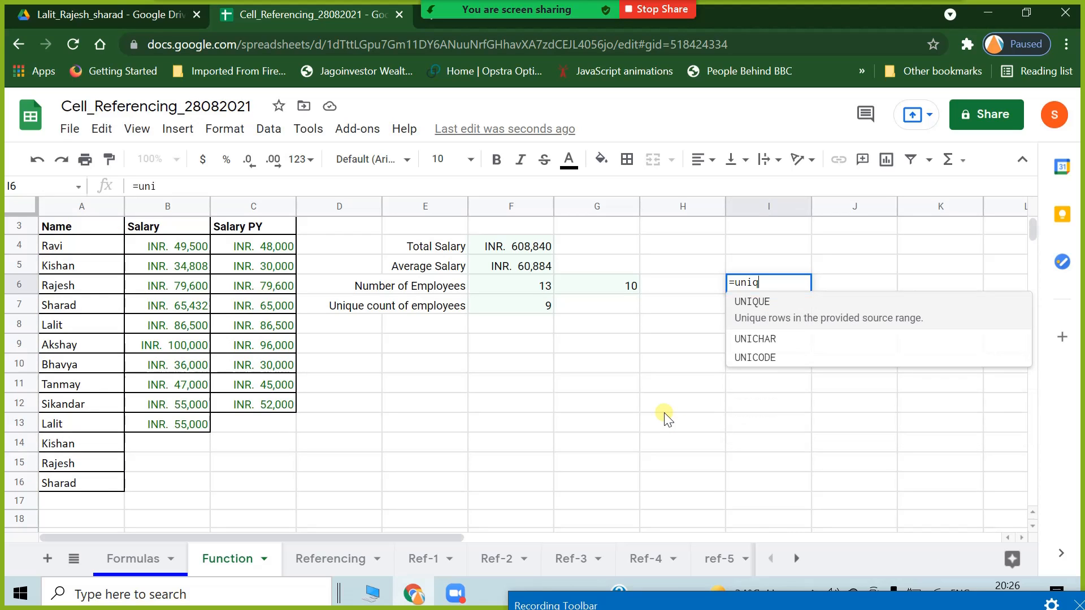
{"action": "type", "text": "ue("}
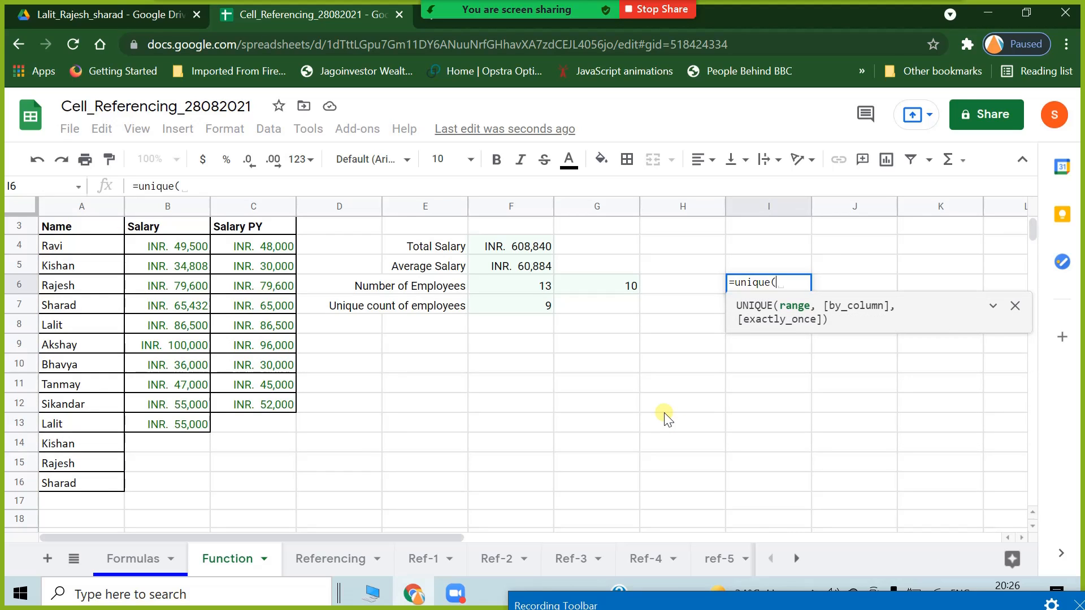
{"action": "left_click_drag", "start_coordinate": [106, 245], "coordinate": [102, 497]}
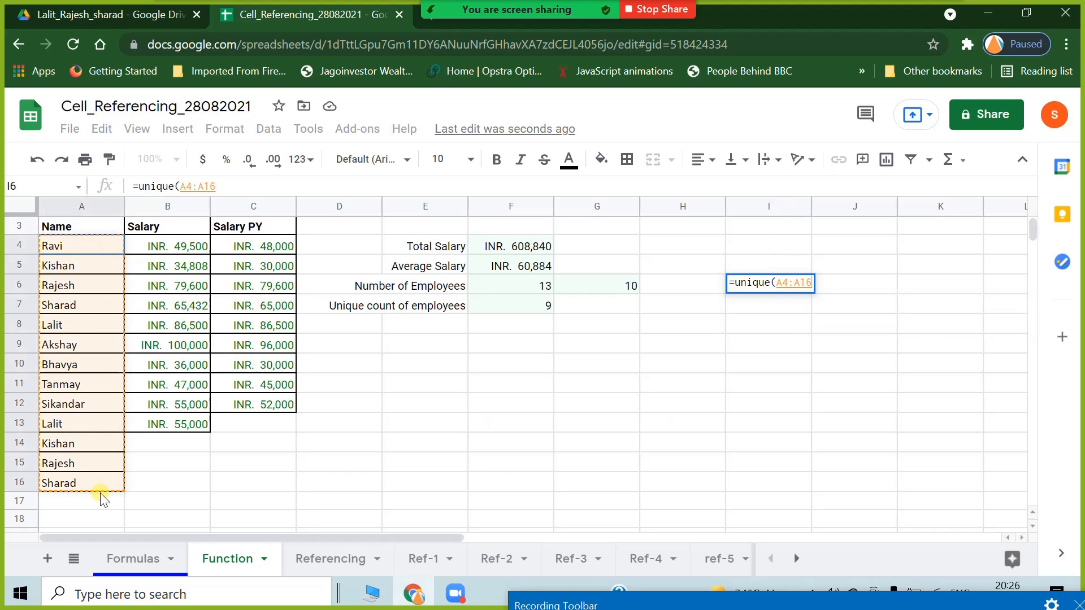
{"action": "left_click", "coordinate": [227, 181]}
{"action": "type", "text": ")"}
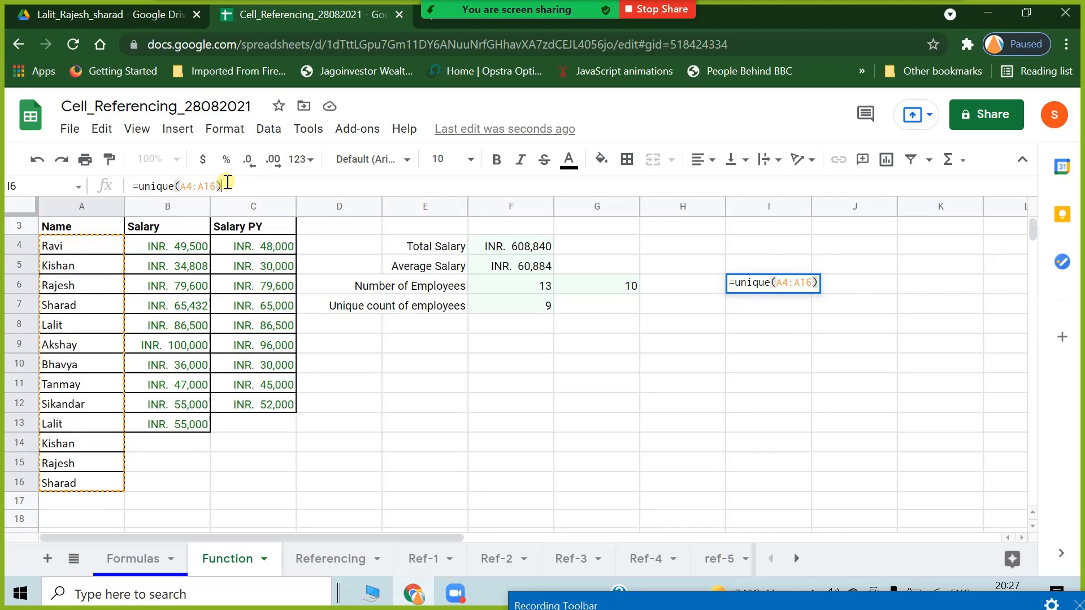
{"action": "key", "text": "Return"}
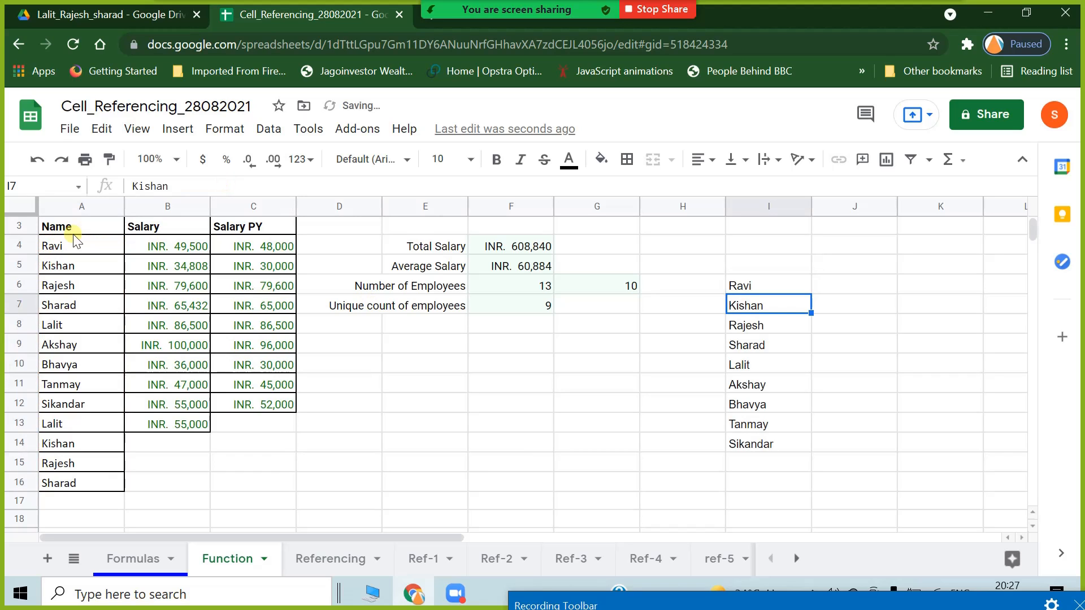
Compare the source names in A4:A16 with the distinct list in I6:I14 and inspect the formula in I6.
{"action": "left_click_drag", "start_coordinate": [78, 241], "coordinate": [89, 482]}
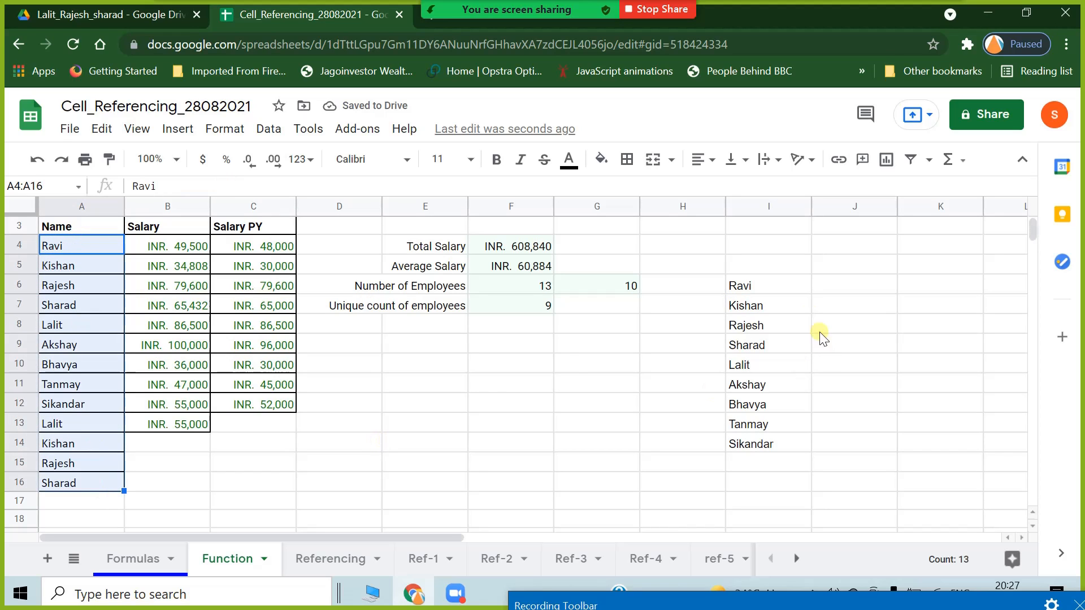
{"action": "left_click", "coordinate": [775, 284]}
{"action": "left_click_drag", "start_coordinate": [773, 357], "coordinate": [765, 443]}
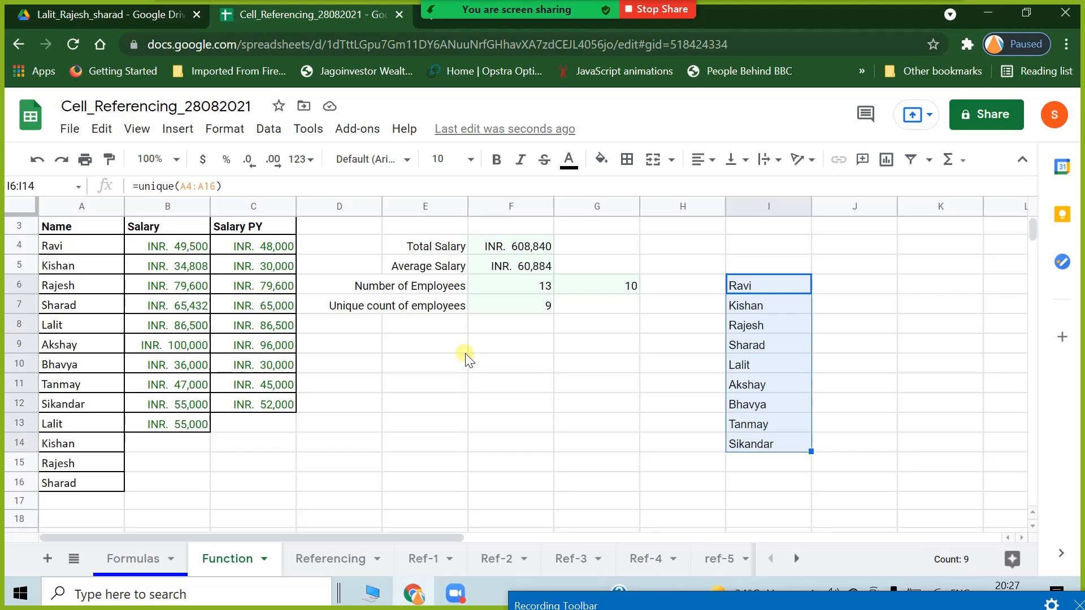
{"action": "left_click", "coordinate": [602, 430]}
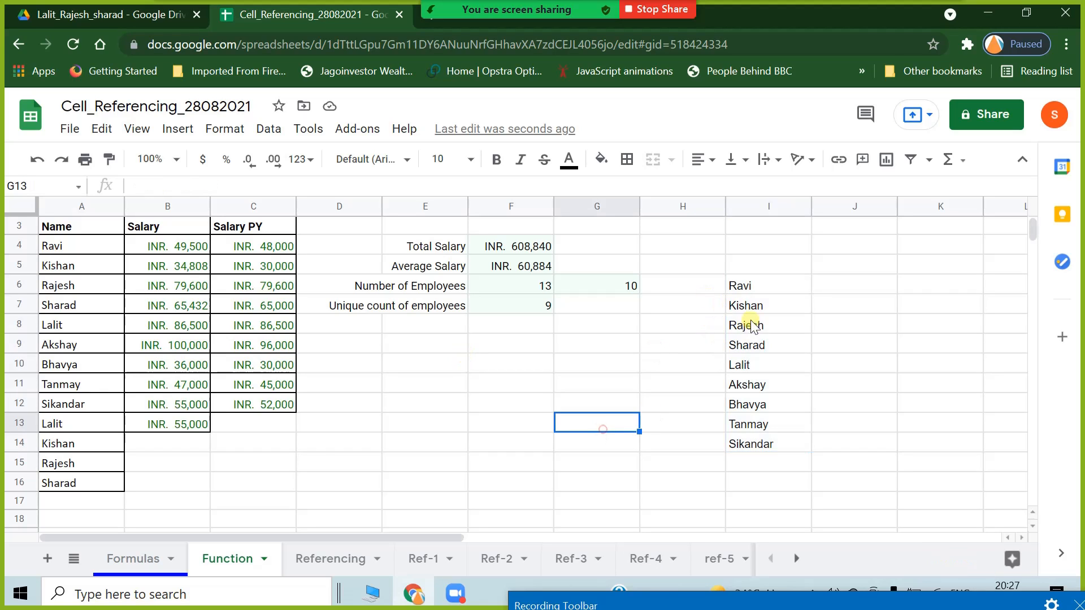
{"action": "left_click_drag", "start_coordinate": [396, 403], "coordinate": [395, 423]}
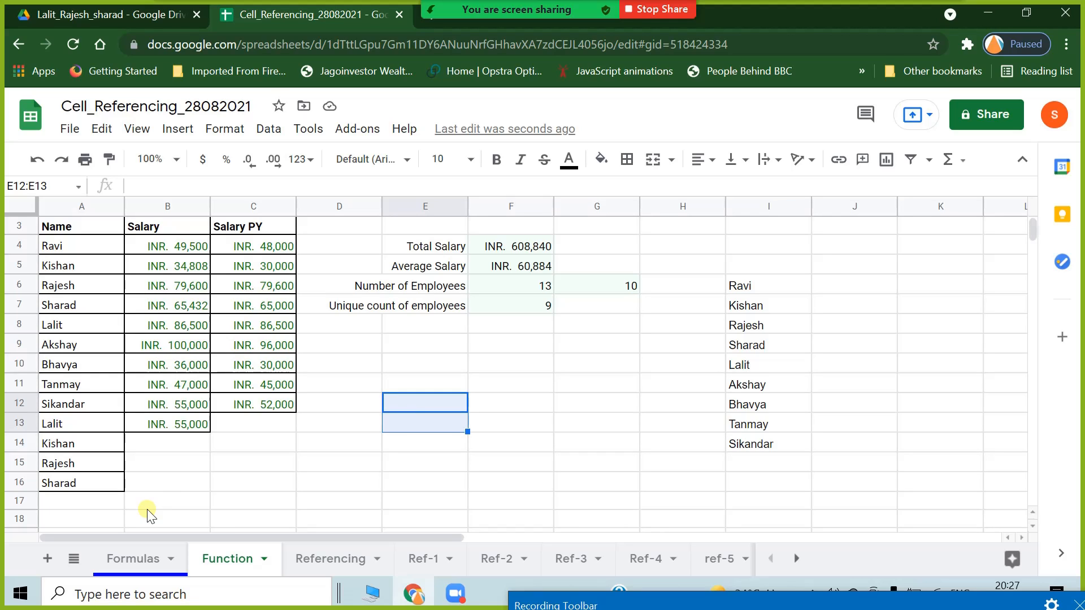
{"action": "left_click", "coordinate": [759, 286]}
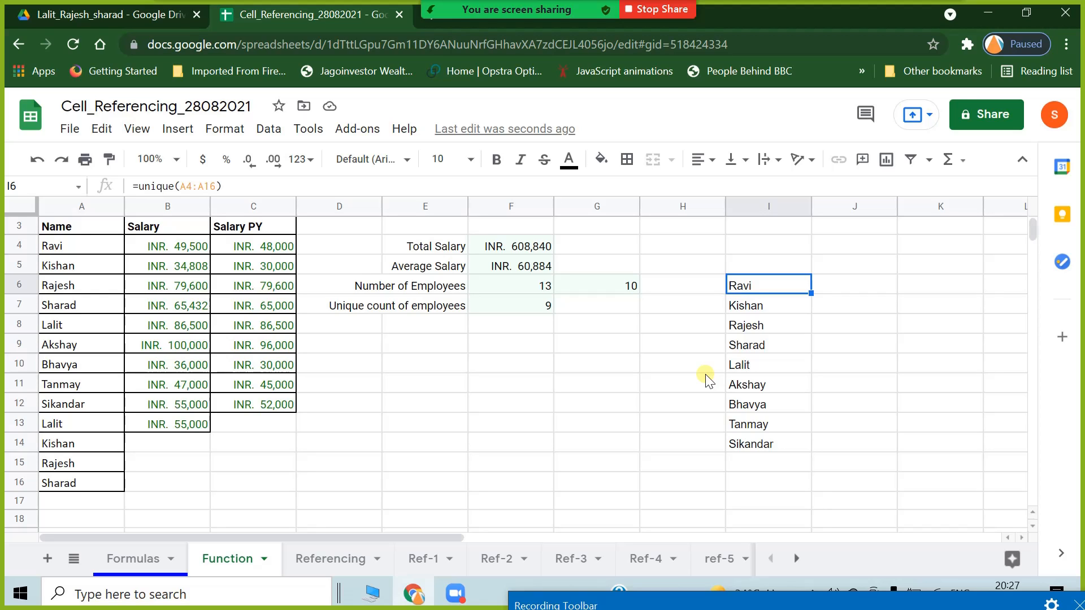
{"action": "left_click", "coordinate": [548, 431]}
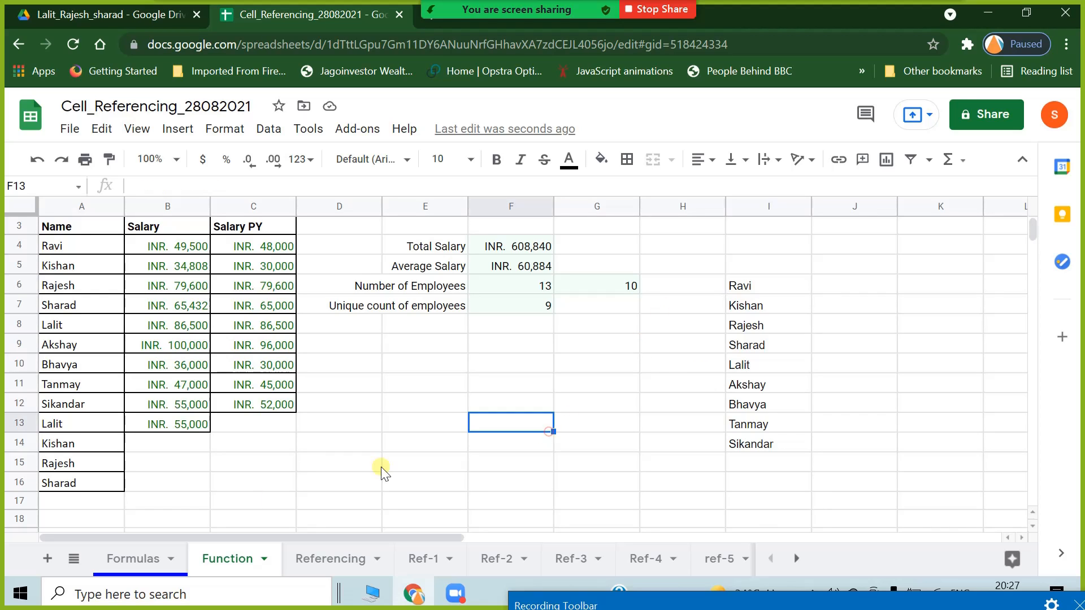
Set the Function sheet's tab color to blue.
{"action": "right_click", "coordinate": [222, 559]}
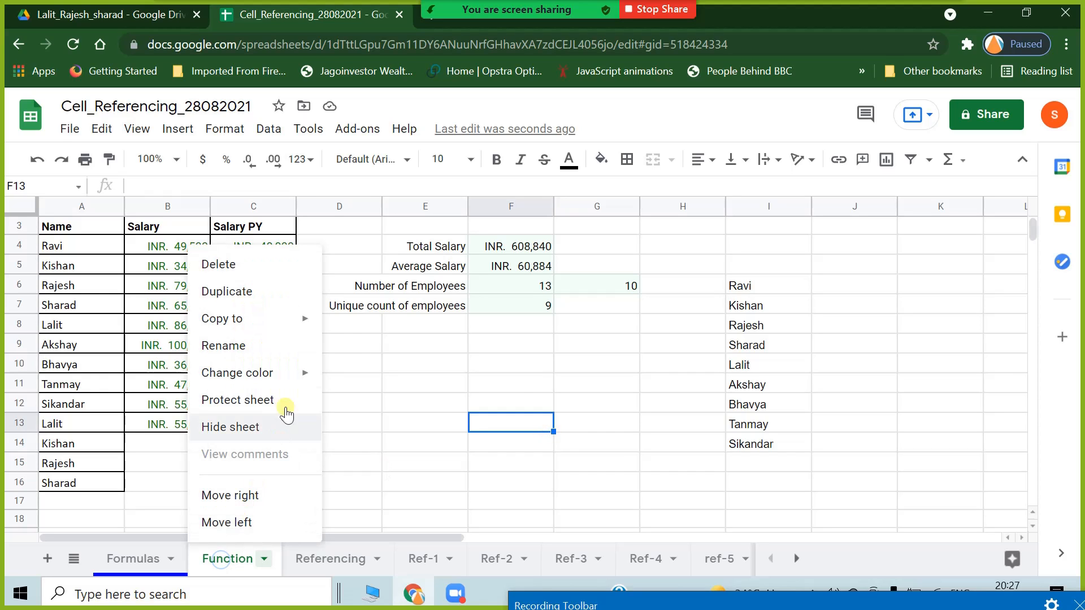
{"action": "mouse_move", "coordinate": [292, 384]}
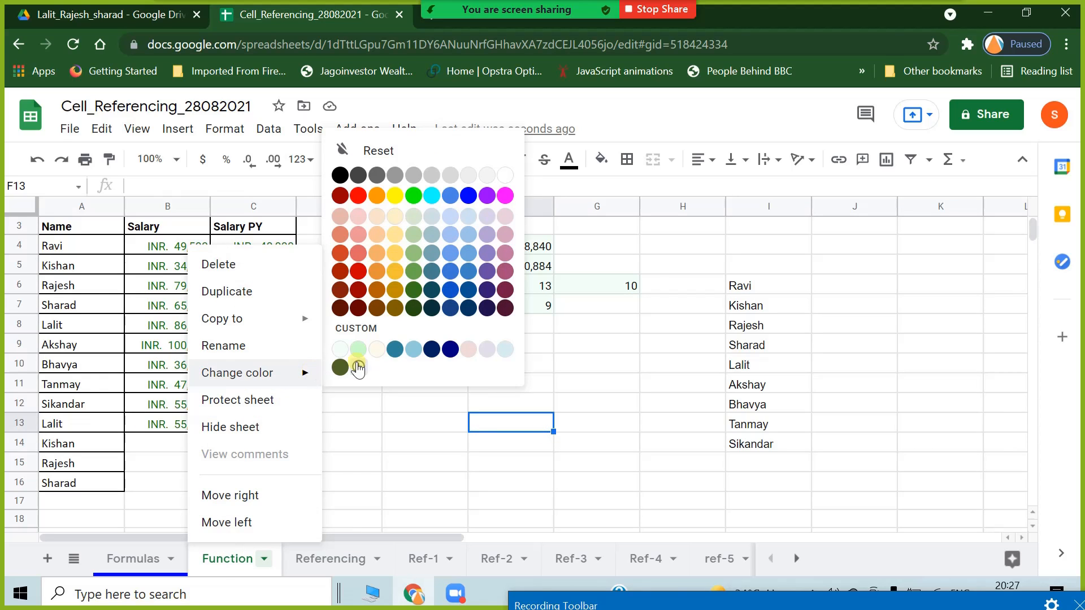
{"action": "left_click", "coordinate": [475, 197]}
{"action": "left_click", "coordinate": [390, 410]}
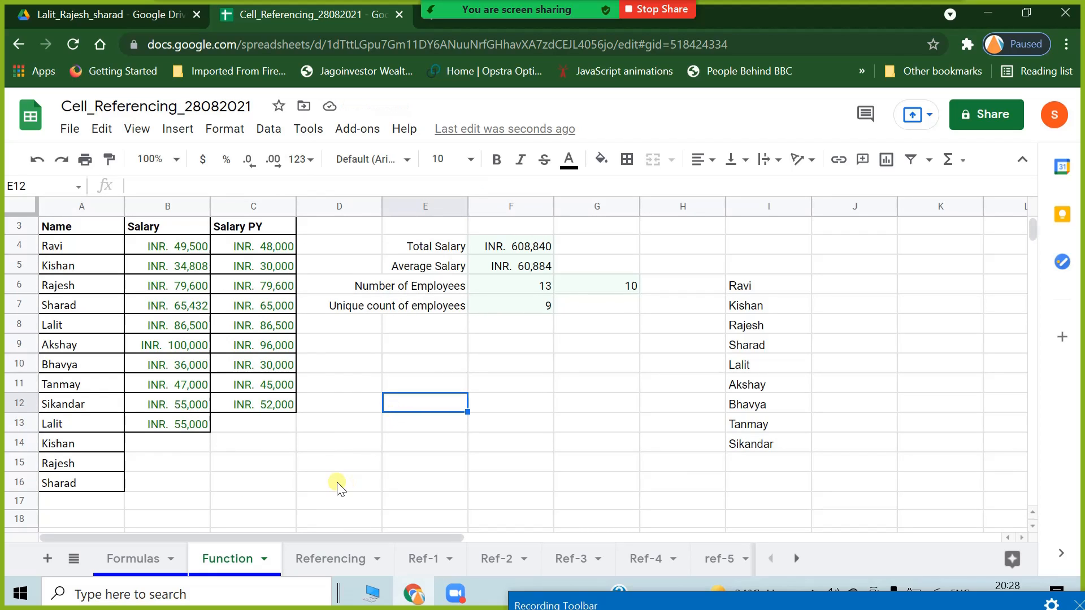
Open the Referencing sheet and review its title and the Item, Current Price and Discount columns in rows 5 to 8.
{"action": "left_click", "coordinate": [333, 561]}
{"action": "left_click", "coordinate": [378, 469]}
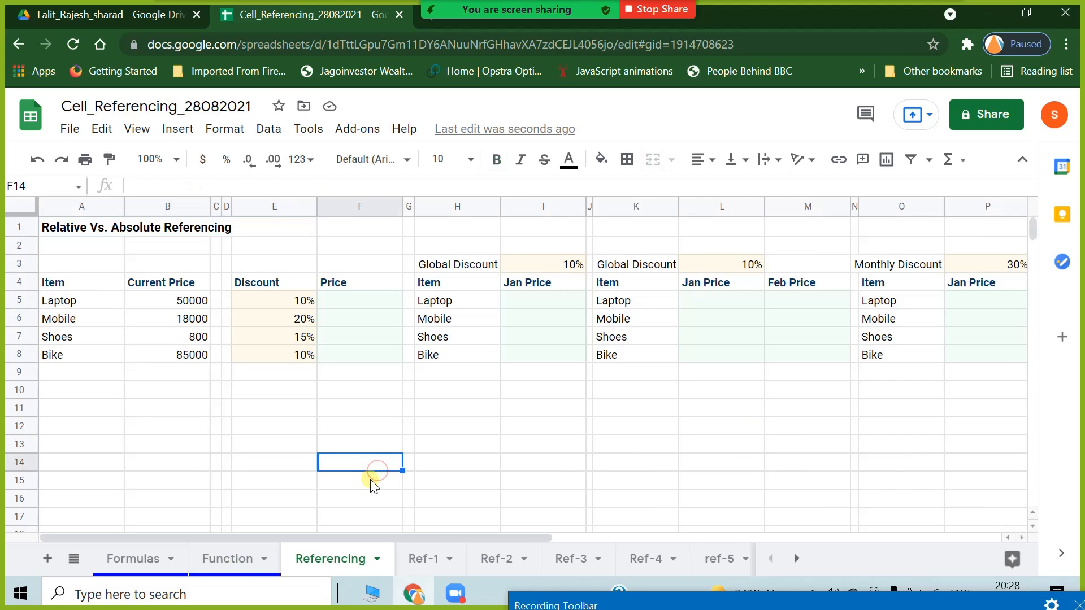
{"action": "left_click", "coordinate": [53, 232]}
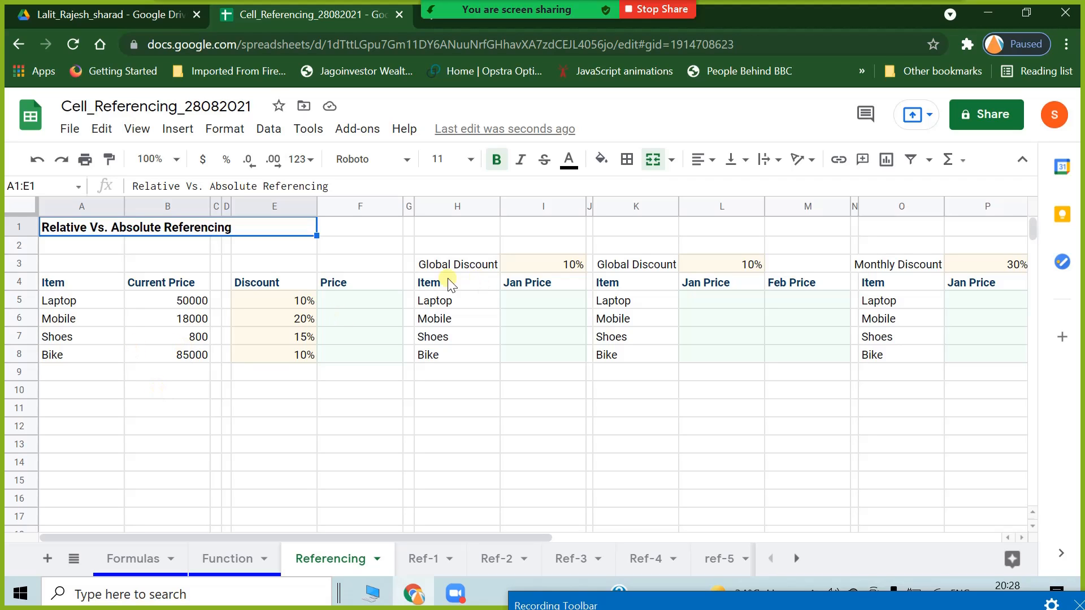
{"action": "left_click", "coordinate": [376, 299]}
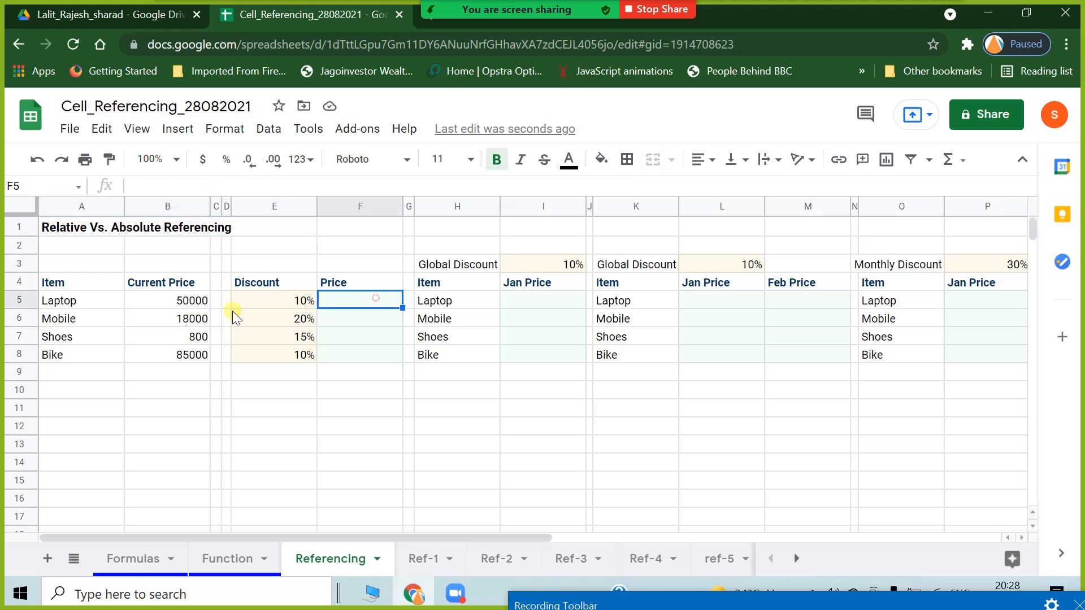
{"action": "left_click", "coordinate": [83, 304]}
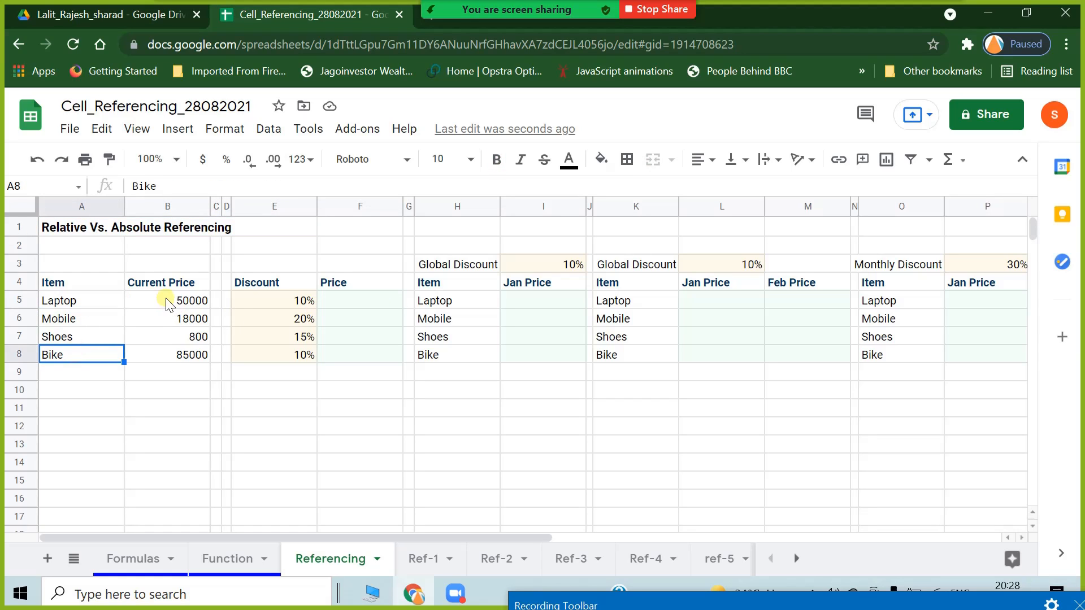
{"action": "left_click_drag", "start_coordinate": [165, 298], "coordinate": [174, 355]}
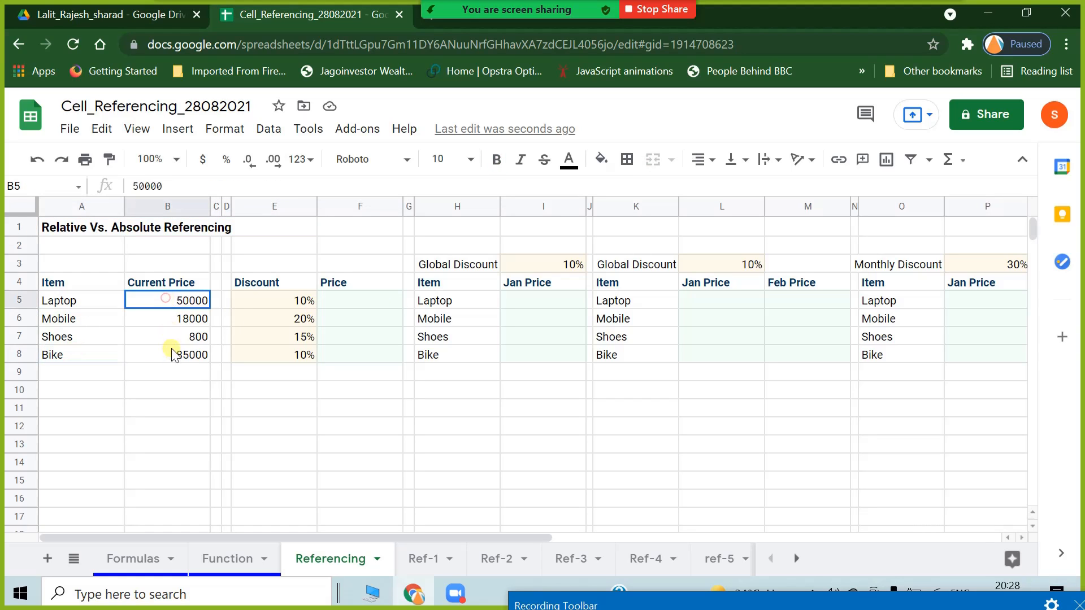
{"action": "left_click", "coordinate": [262, 320]}
{"action": "left_click", "coordinate": [266, 355]}
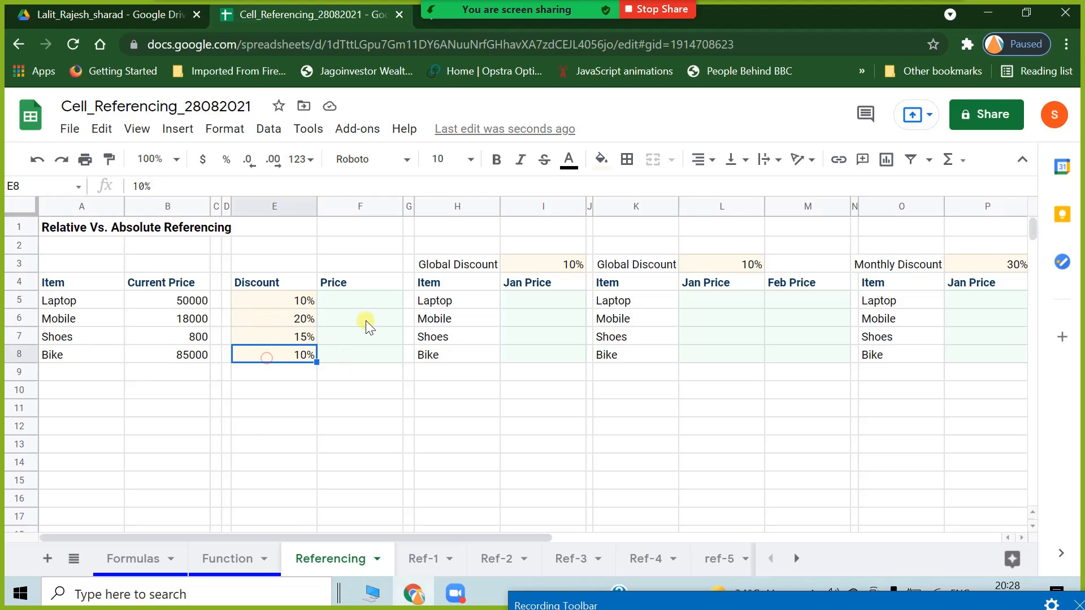
Enter =B5*E5 in Price cell F5 and accept the suggested autofill for F6:F8.
{"action": "left_click", "coordinate": [361, 301]}
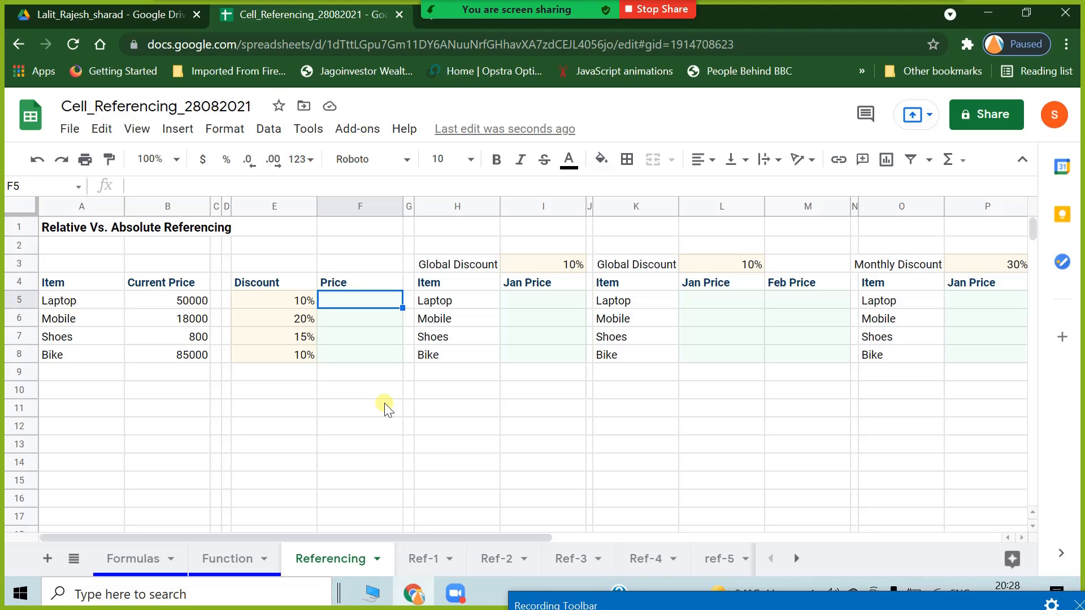
{"action": "type", "text": "="}
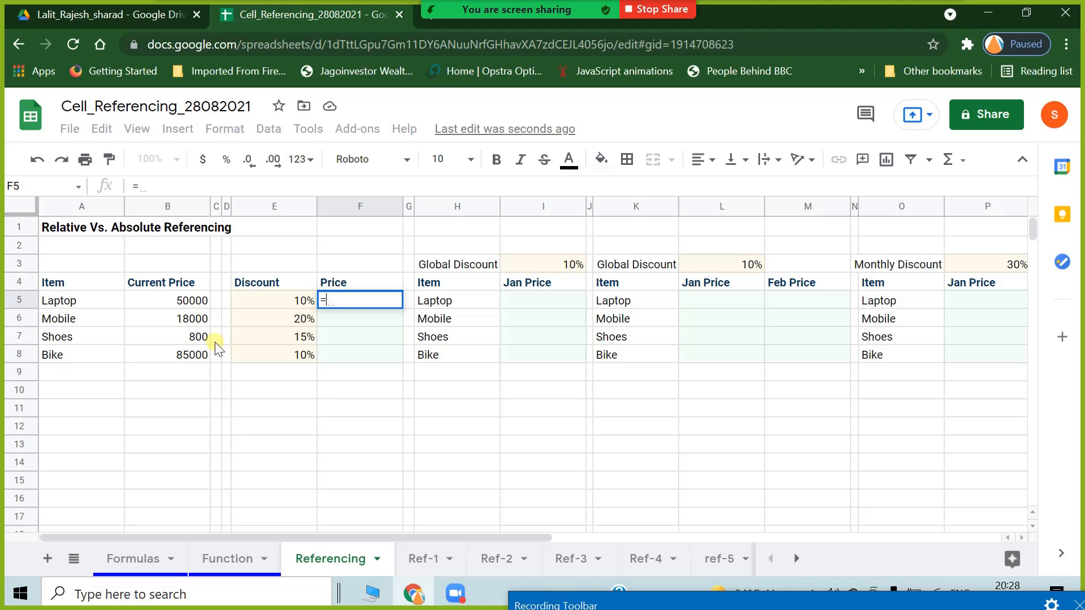
{"action": "left_click", "coordinate": [187, 306]}
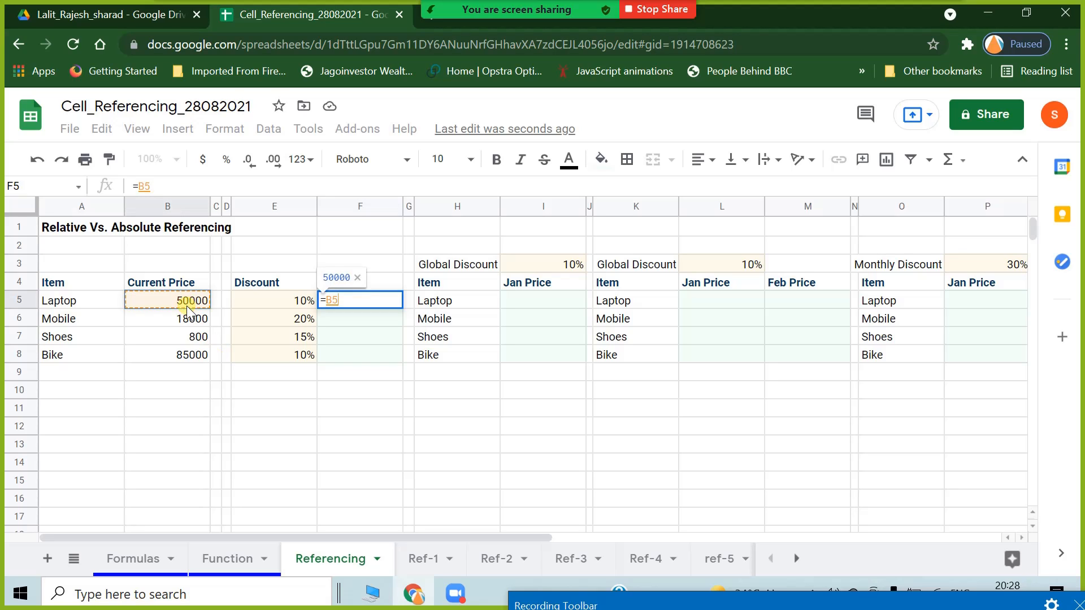
{"action": "type", "text": "*"}
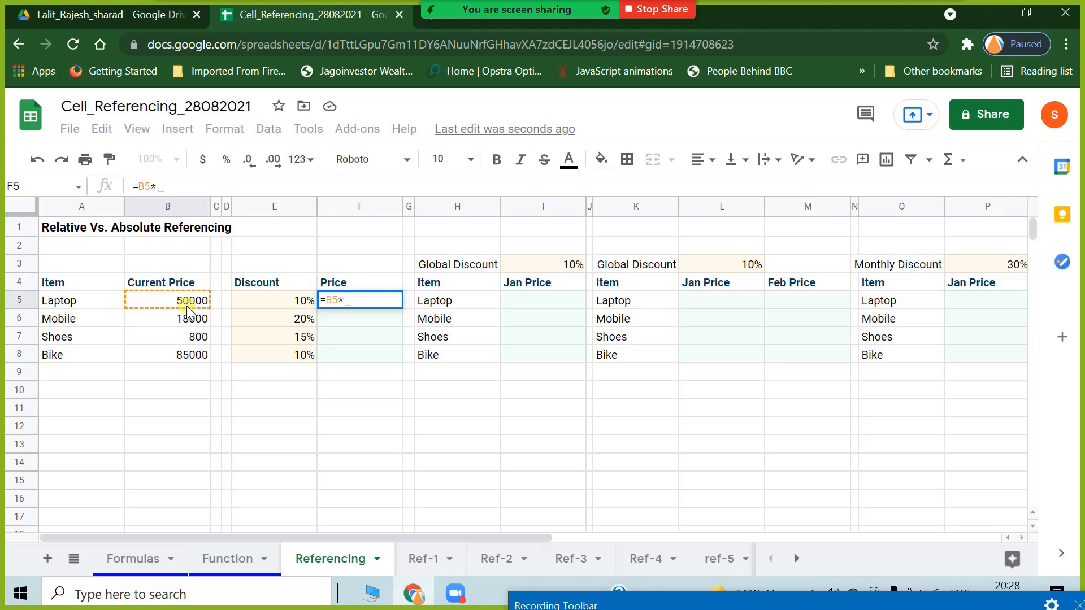
{"action": "left_click", "coordinate": [281, 299]}
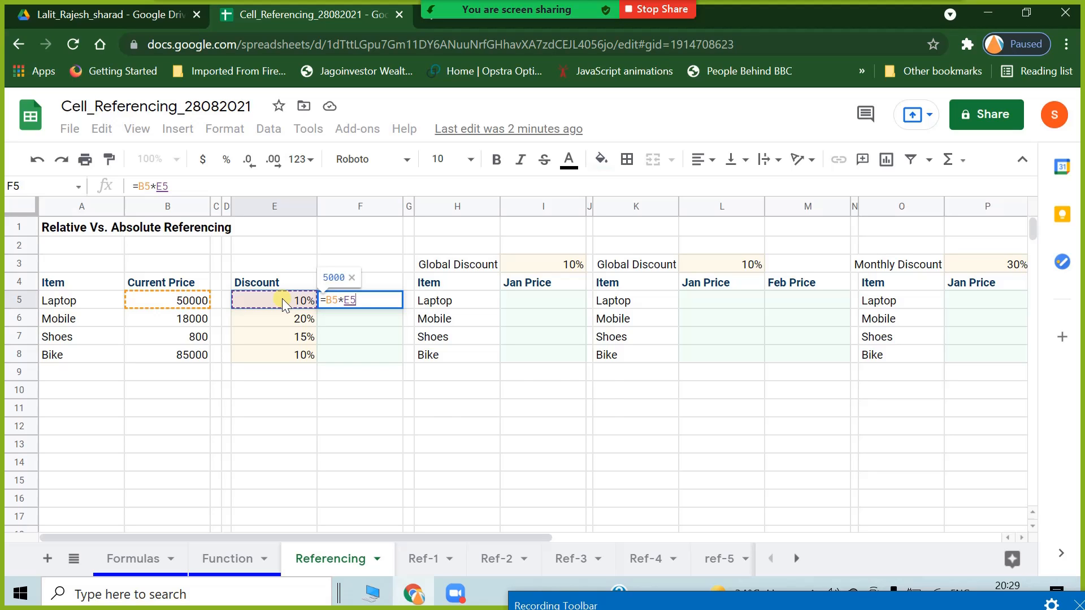
{"action": "key", "text": "Return"}
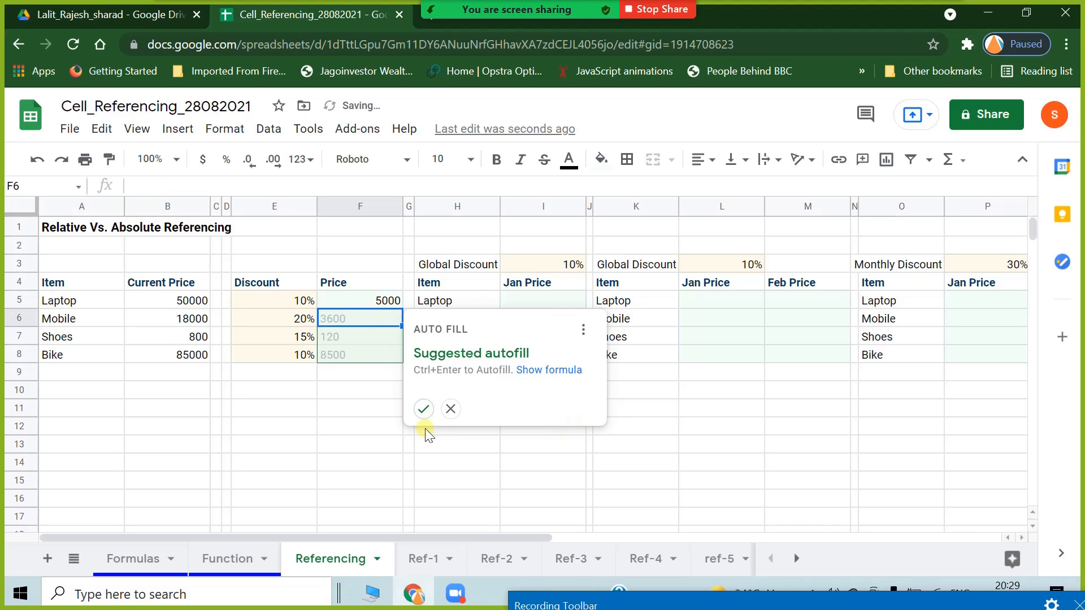
{"action": "left_click", "coordinate": [423, 409]}
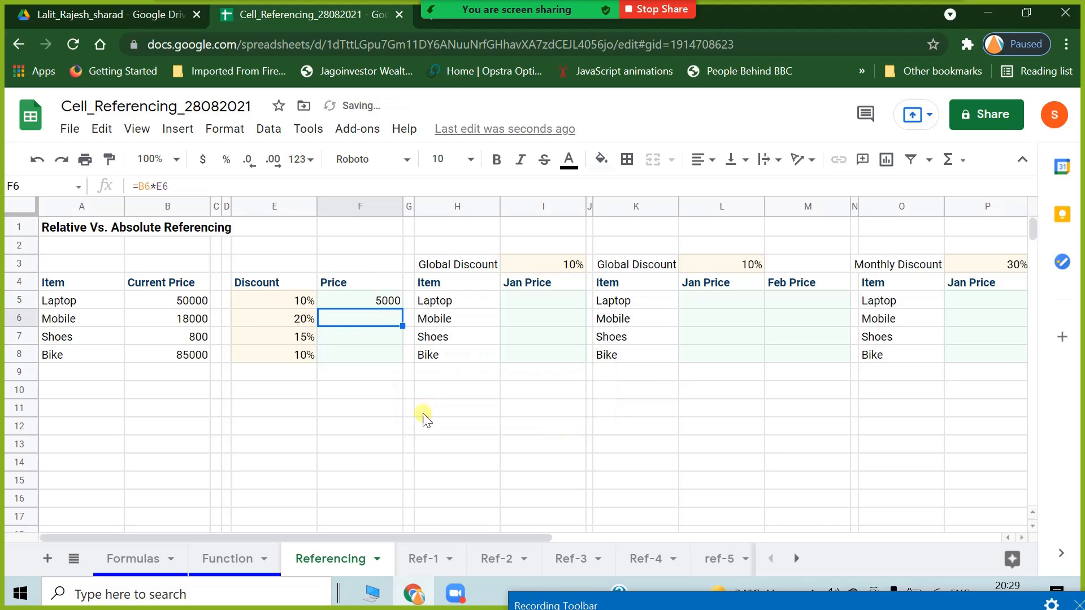
Compare the current price, discount and Price formula of the Laptop and Mobile rows.
{"action": "left_click", "coordinate": [198, 304]}
{"action": "left_click", "coordinate": [277, 296]}
{"action": "left_click", "coordinate": [367, 303]}
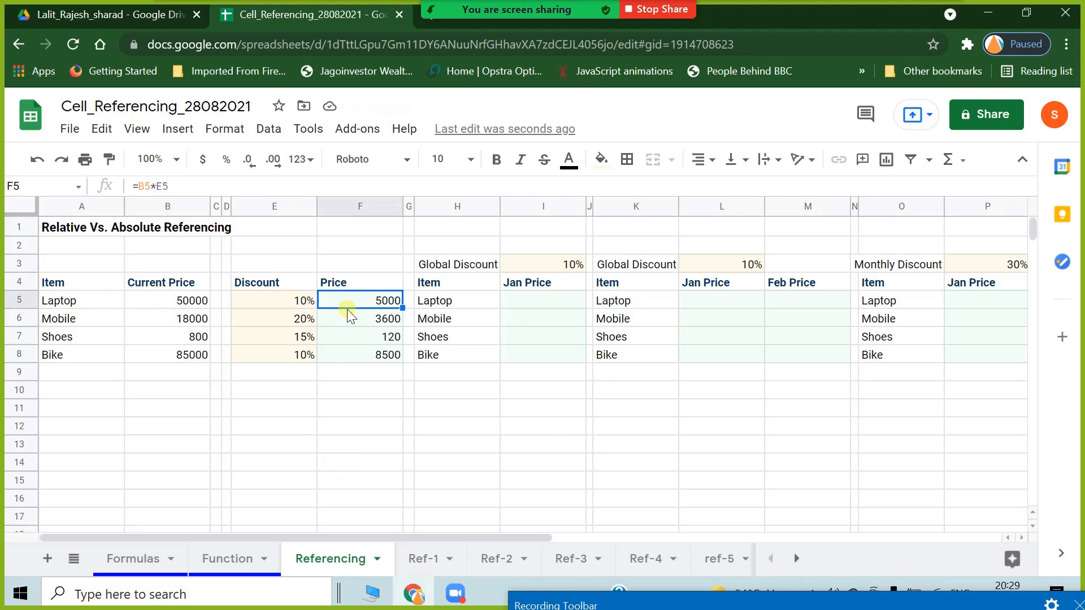
{"action": "left_click", "coordinate": [196, 318]}
{"action": "left_click", "coordinate": [283, 317]}
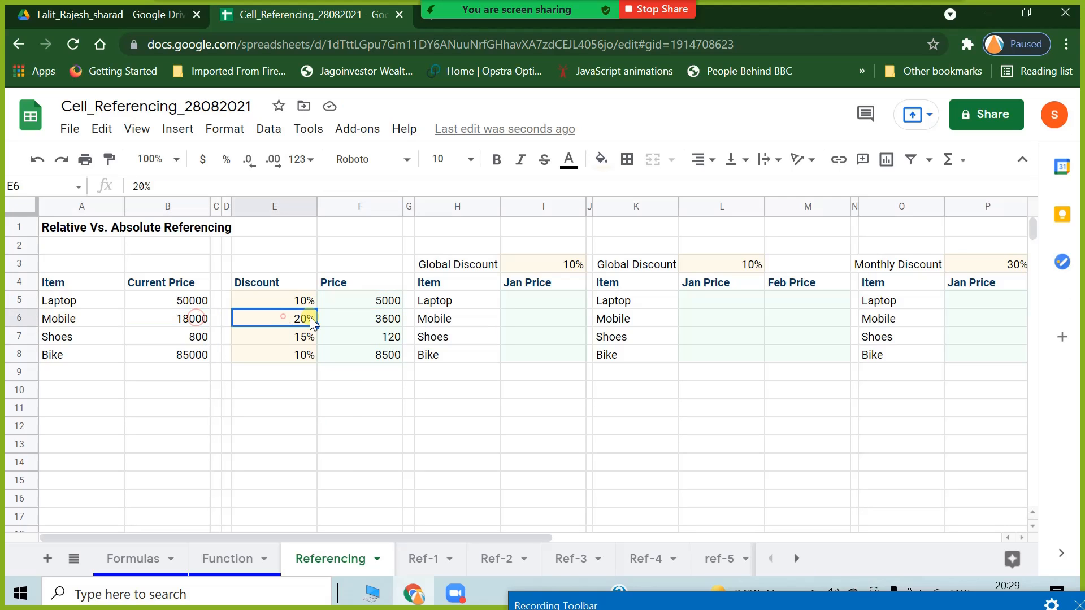
{"action": "left_click", "coordinate": [361, 318]}
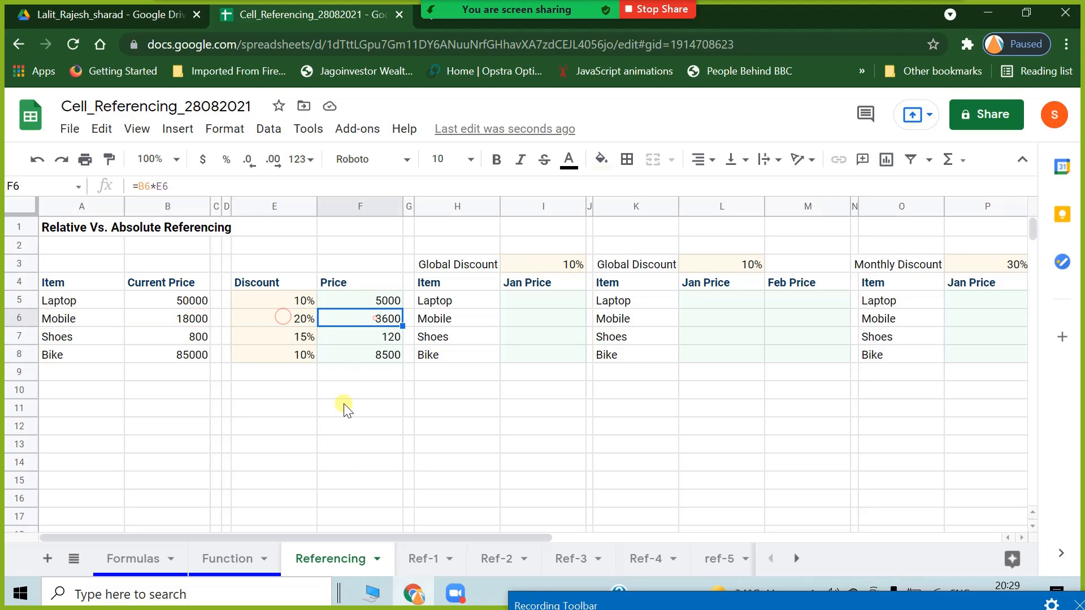
Make the discount reference in F5 absolute as =B5*$E$5, fill it down to F8 and inspect the formula in F6.
{"action": "left_click", "coordinate": [357, 300]}
{"action": "double_click", "coordinate": [162, 187]}
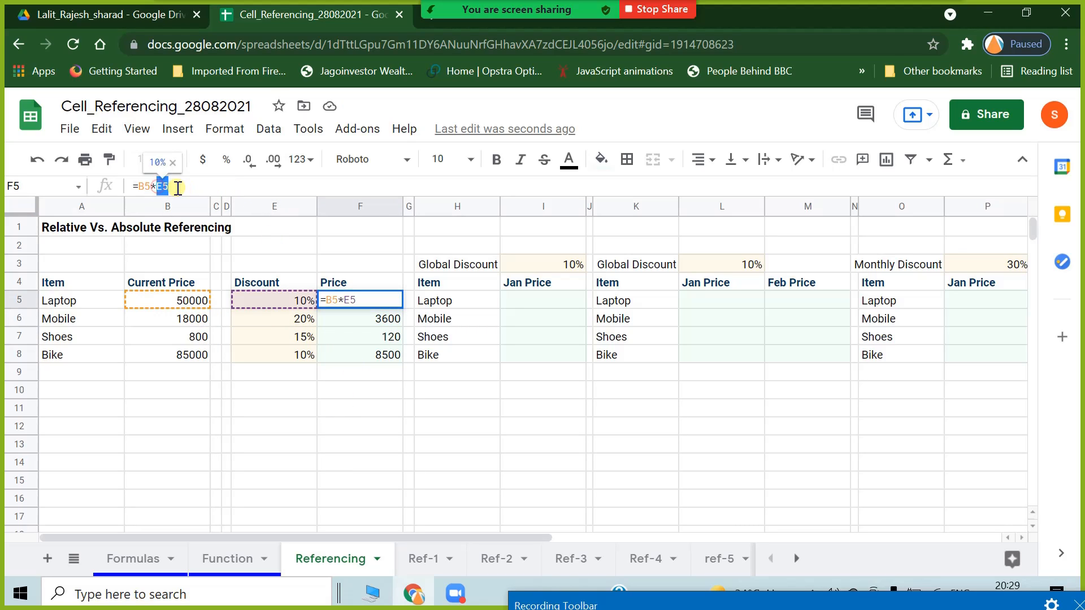
{"action": "left_click", "coordinate": [178, 186]}
{"action": "key", "text": "Return"}
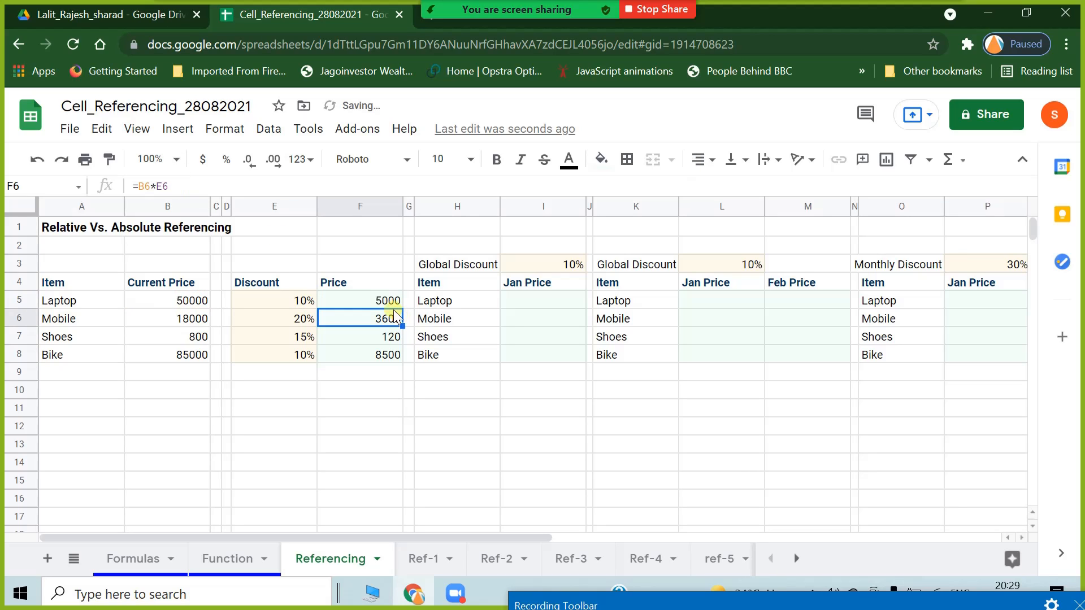
{"action": "left_click", "coordinate": [389, 300]}
{"action": "left_click_drag", "start_coordinate": [403, 308], "coordinate": [403, 364]}
{"action": "left_click", "coordinate": [357, 443]}
{"action": "left_click", "coordinate": [375, 317]}
{"action": "double_click", "coordinate": [375, 316]}
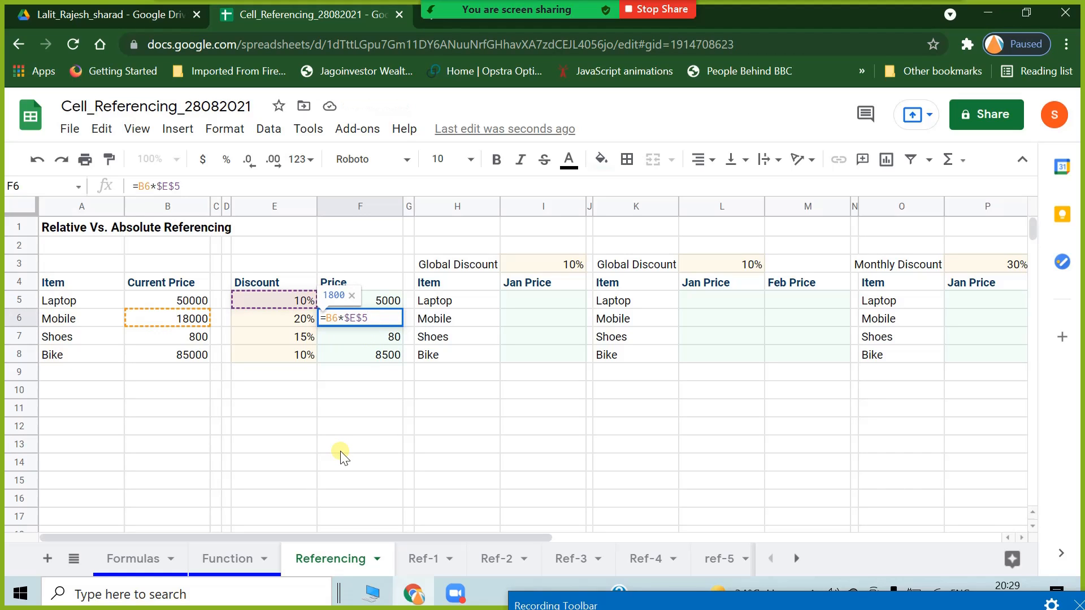
{"action": "key", "text": "Escape"}
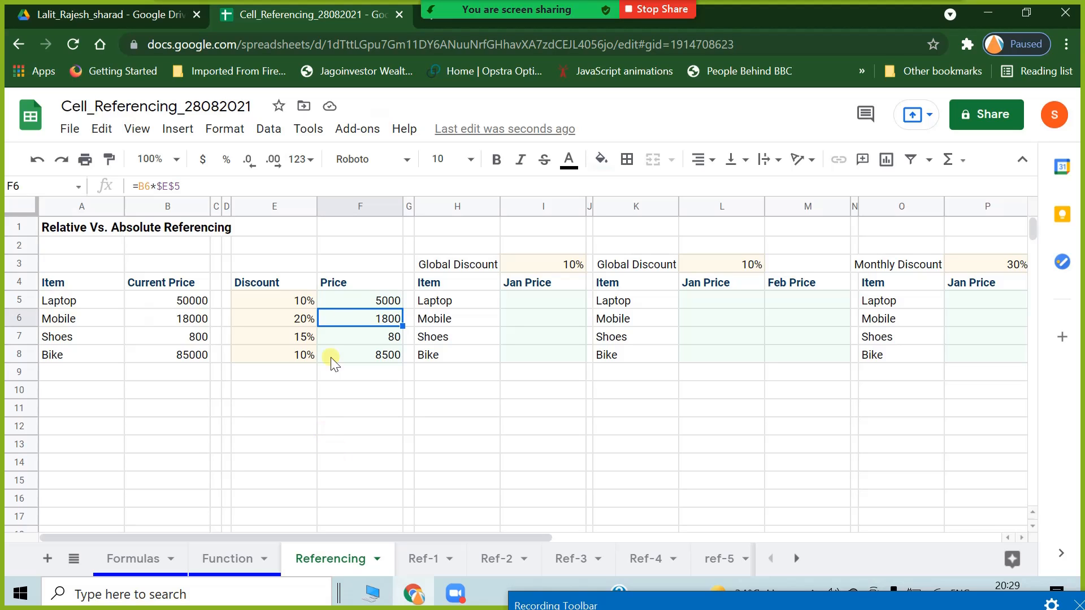
Restore F5 to the relative formula =B5*E5 and refill the Price column down from it, clearing the extra cell F9.
{"action": "left_click", "coordinate": [356, 300]}
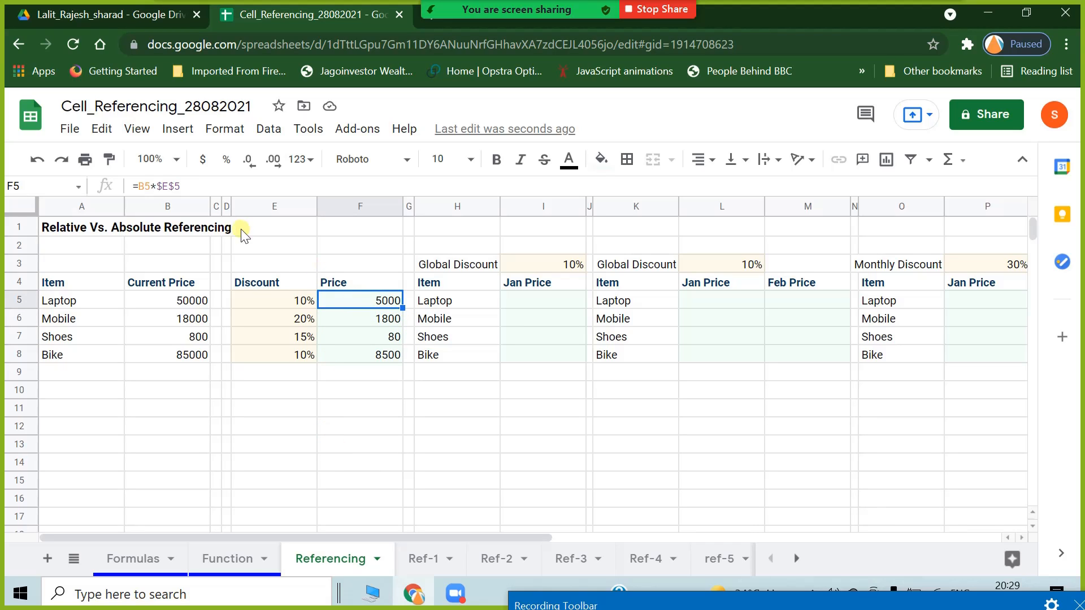
{"action": "left_click", "coordinate": [185, 185]}
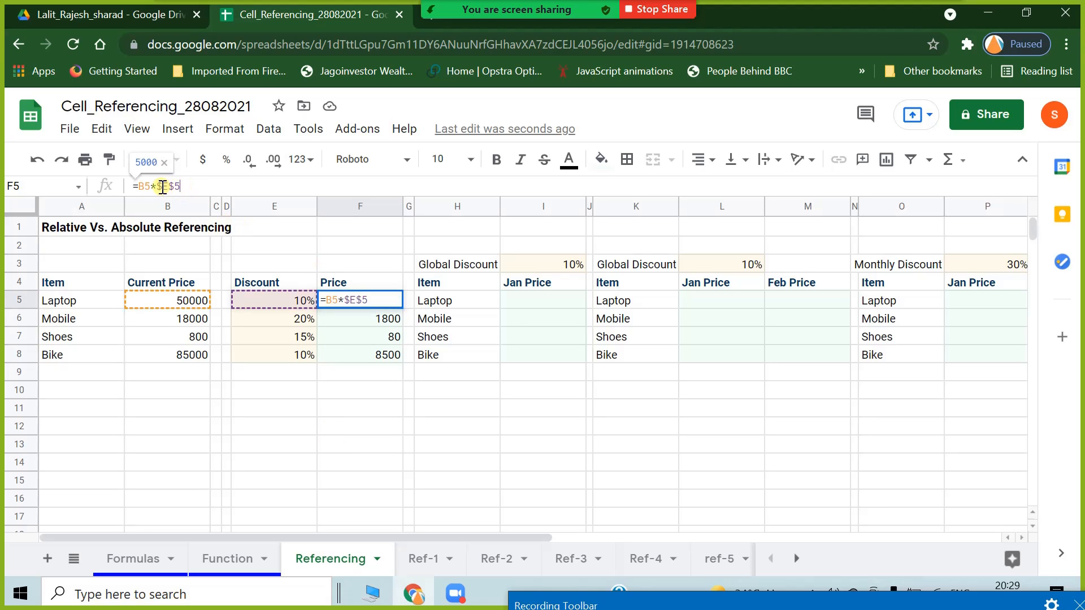
{"action": "left_click", "coordinate": [160, 186]}
{"action": "key", "text": "BackSpace"}
{"action": "type", "text": "$"}
{"action": "key", "text": "Return"}
{"action": "left_click", "coordinate": [346, 300]}
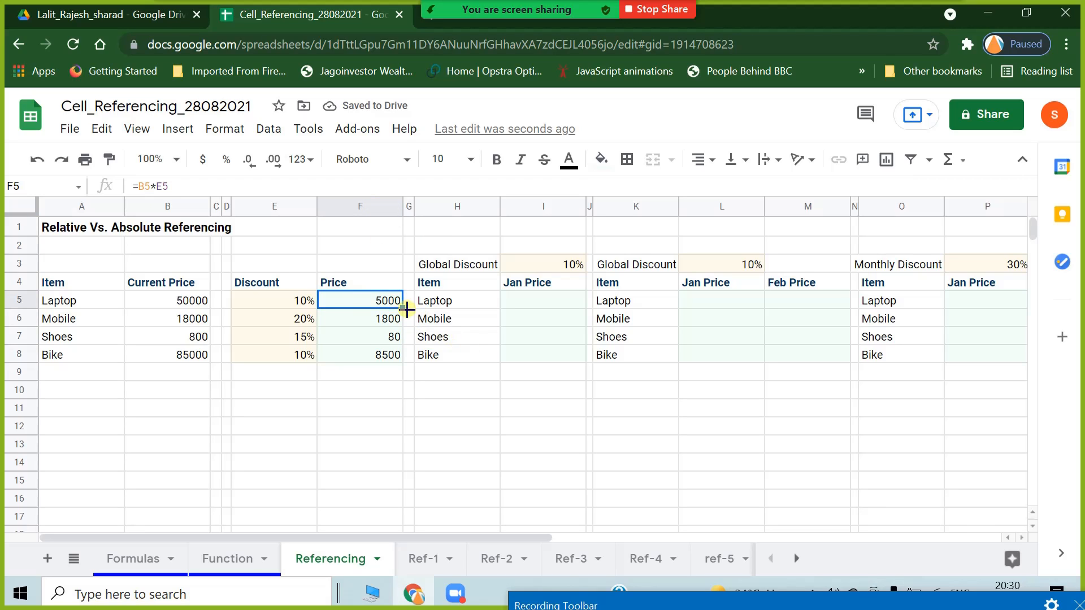
{"action": "left_click_drag", "start_coordinate": [407, 308], "coordinate": [372, 397]}
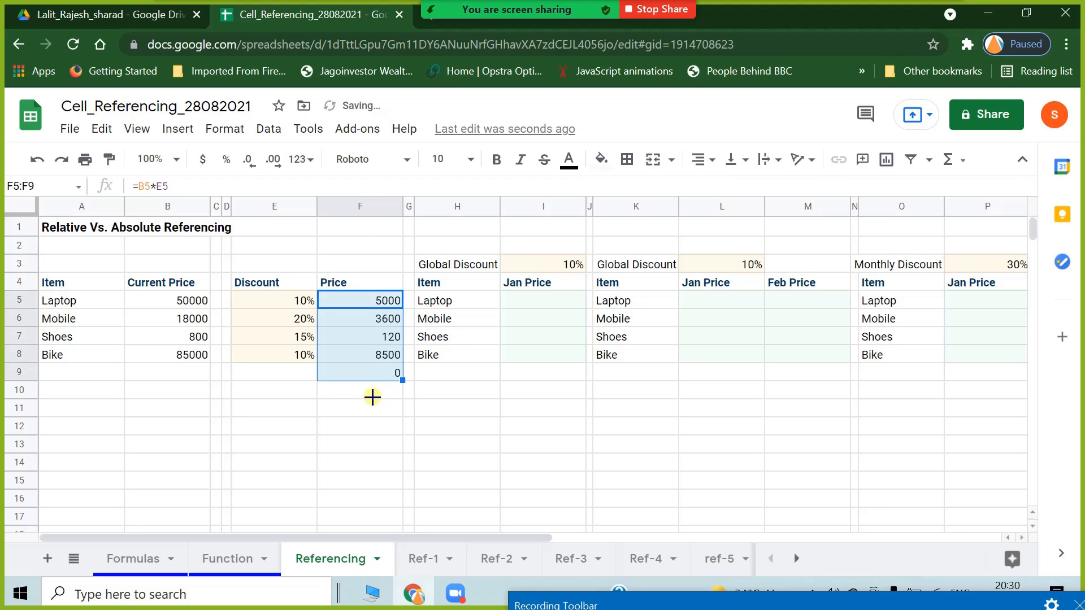
{"action": "left_click", "coordinate": [378, 375]}
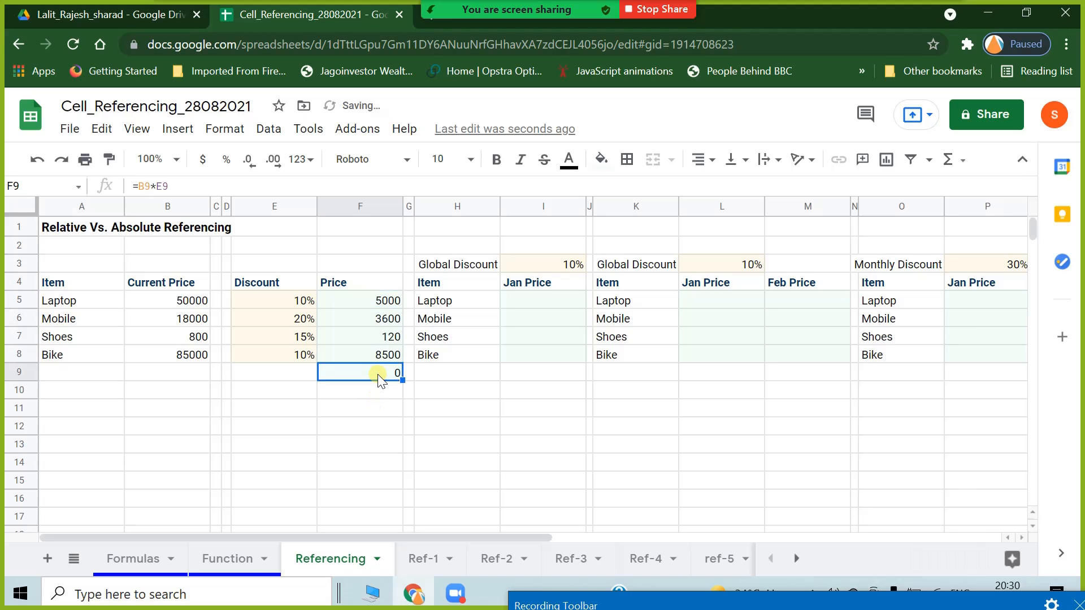
{"action": "key", "text": "Delete"}
Lock only the discount column in F5 with =B5*$E5 and fill the formula down to F8.
{"action": "left_click", "coordinate": [357, 299]}
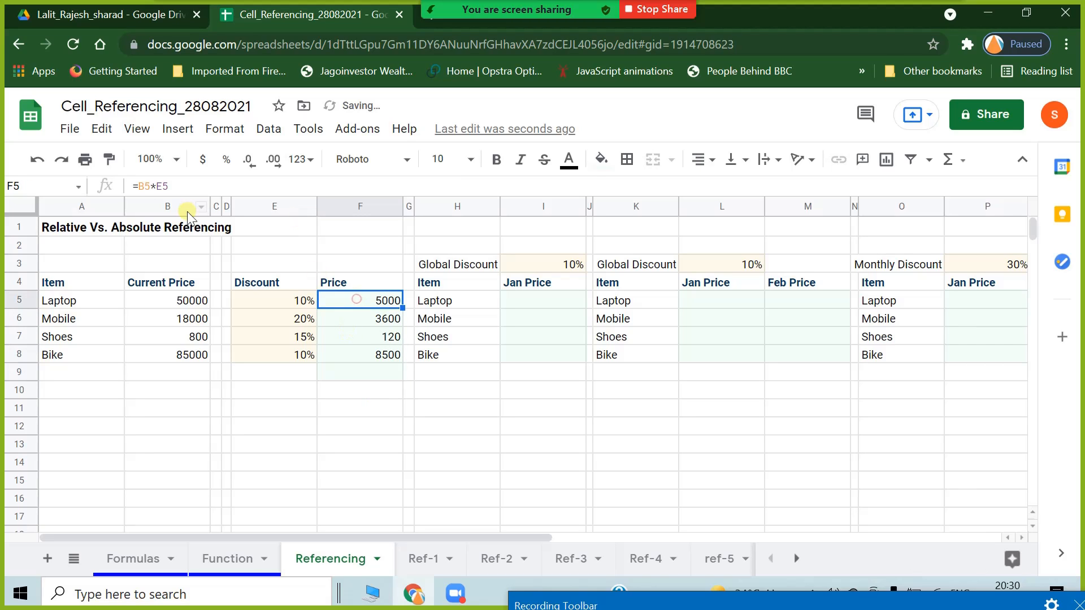
{"action": "left_click", "coordinate": [158, 186]}
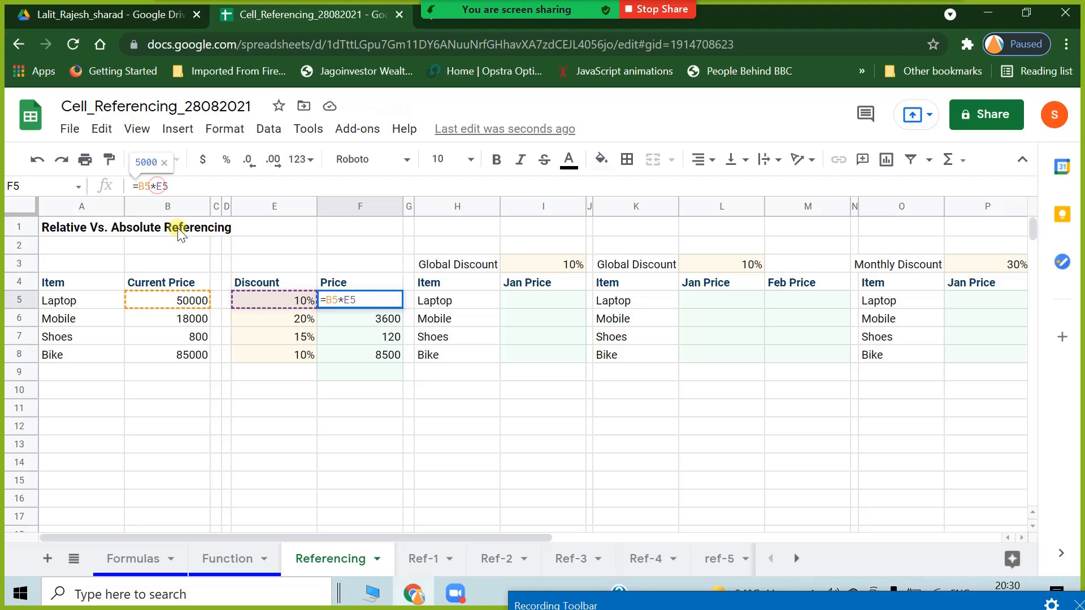
{"action": "type", "text": "$"}
{"action": "key", "text": "Return"}
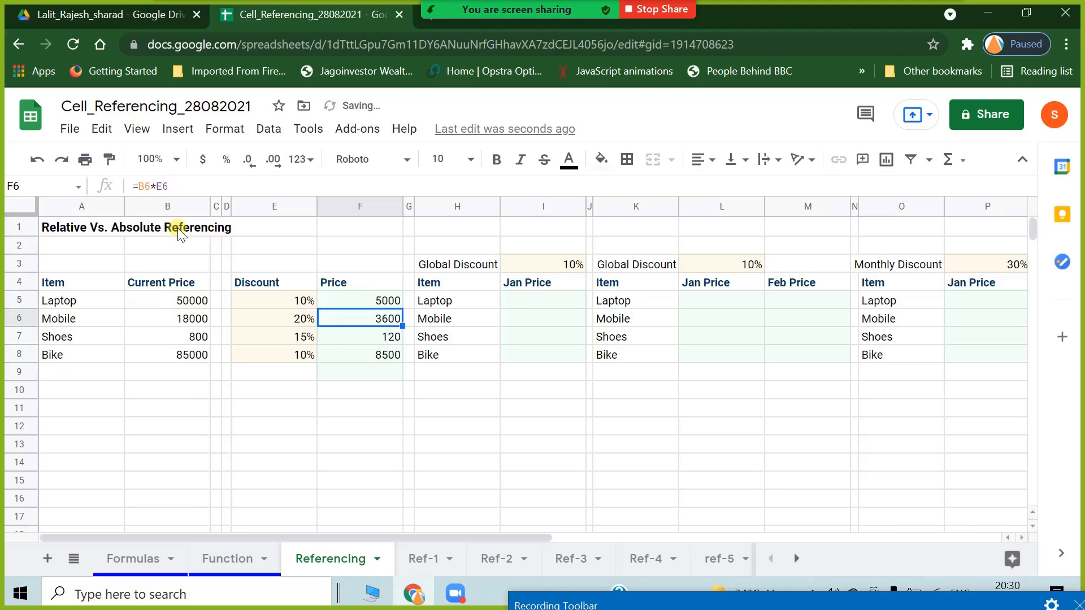
{"action": "left_click", "coordinate": [391, 302]}
{"action": "left_click_drag", "start_coordinate": [404, 310], "coordinate": [404, 358]}
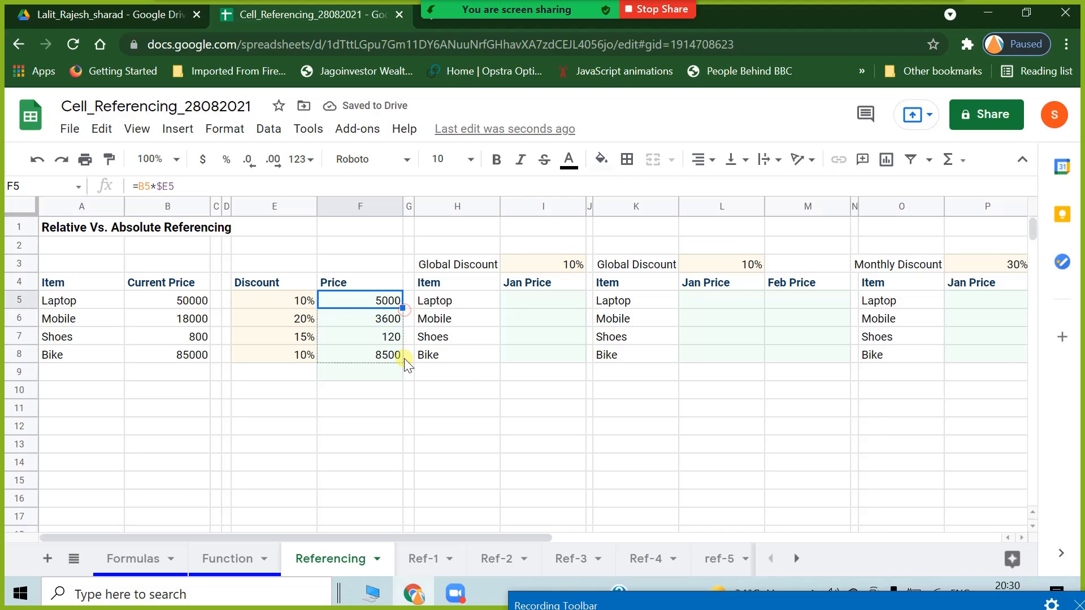
{"action": "left_click", "coordinate": [343, 414]}
{"action": "left_click", "coordinate": [360, 301]}
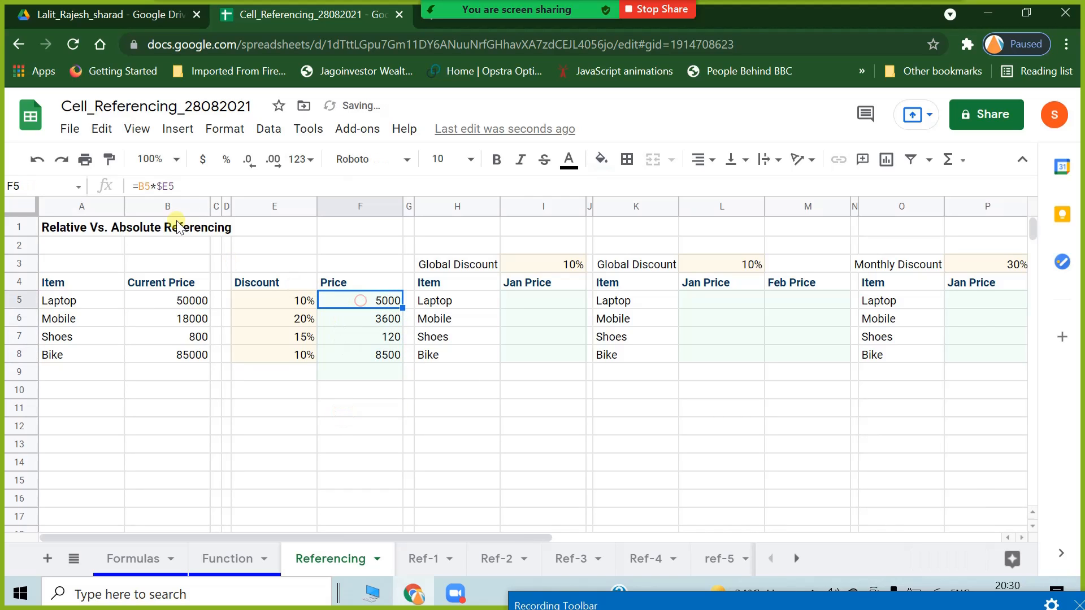
{"action": "mouse_move", "coordinate": [410, 603]}
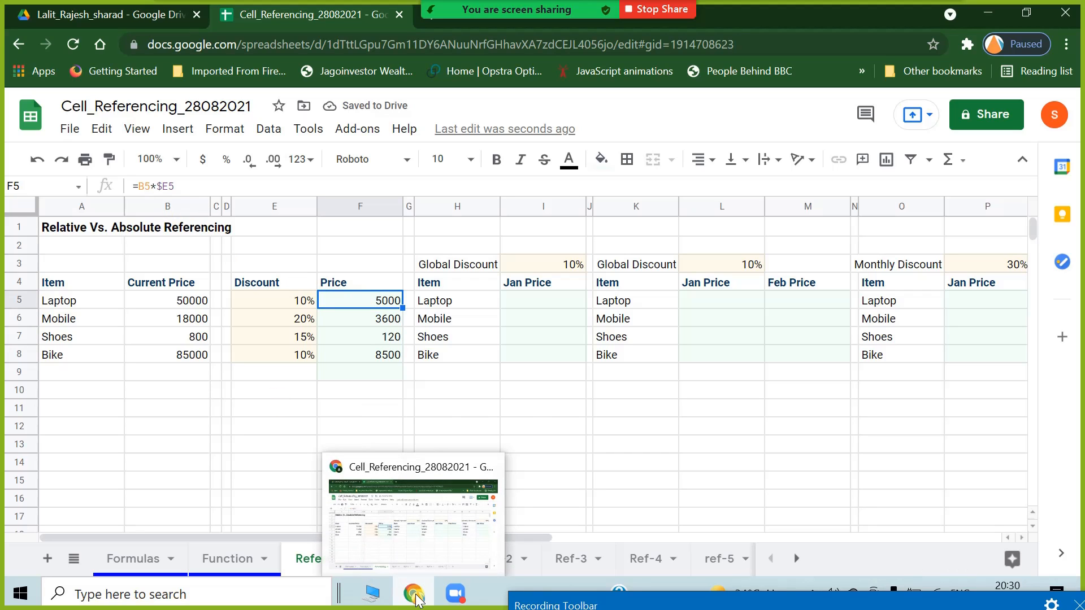
{"action": "left_click", "coordinate": [621, 449]}
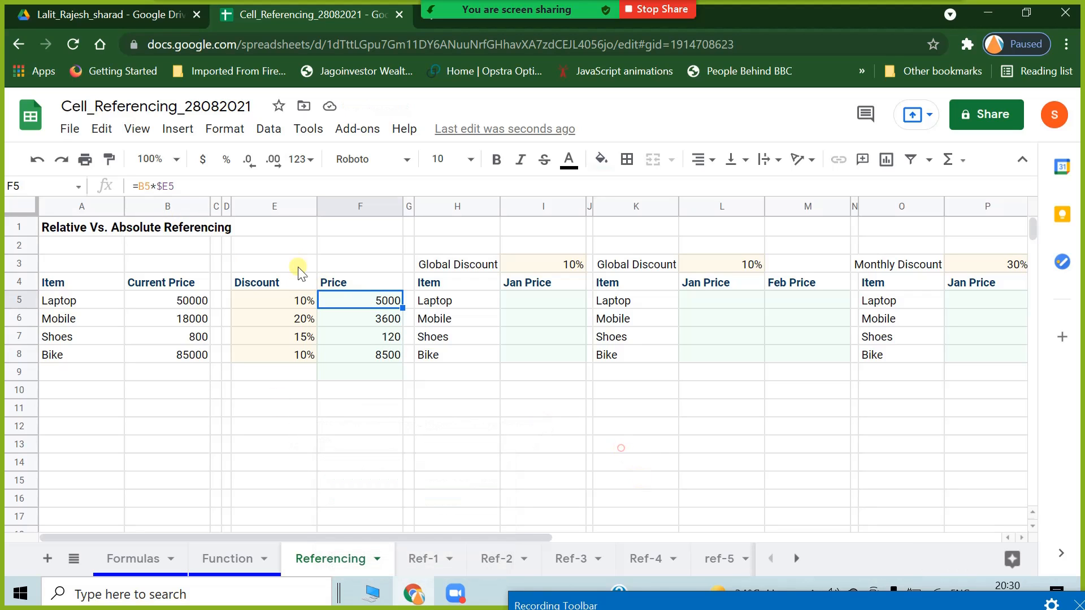
Examine the Price formula in F5 against discount column E and row 5 to see which part of $E5 is locked.
{"action": "left_click", "coordinate": [281, 205]}
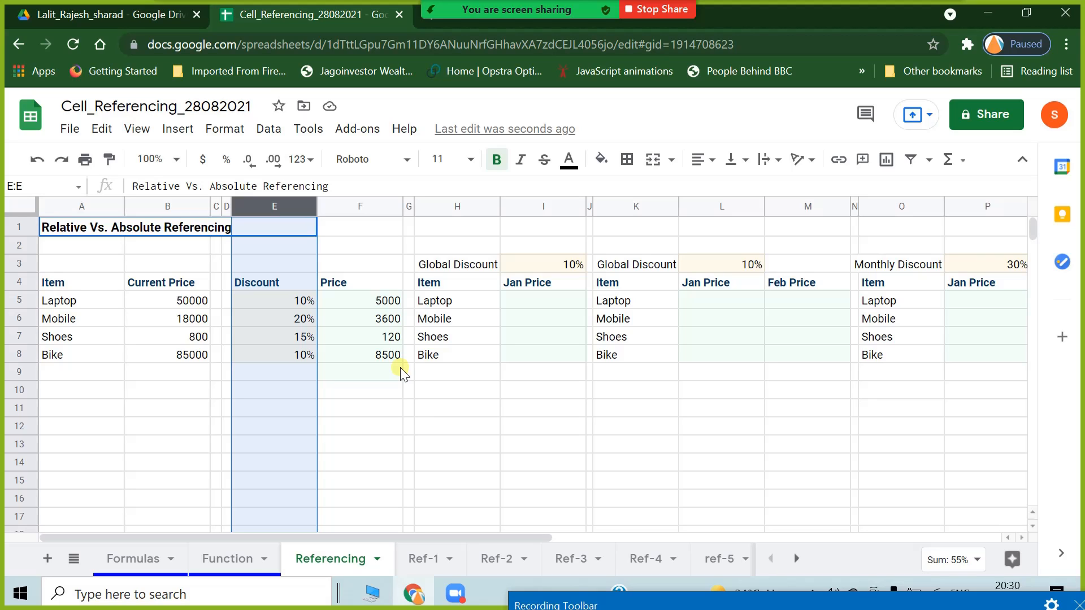
{"action": "left_click", "coordinate": [389, 425]}
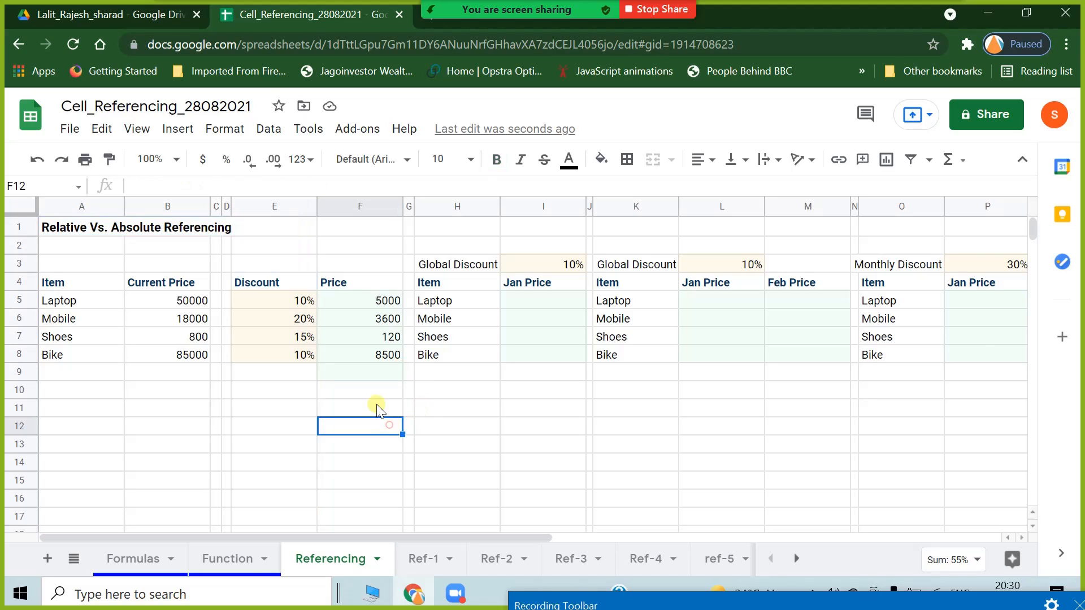
{"action": "left_click", "coordinate": [359, 301]}
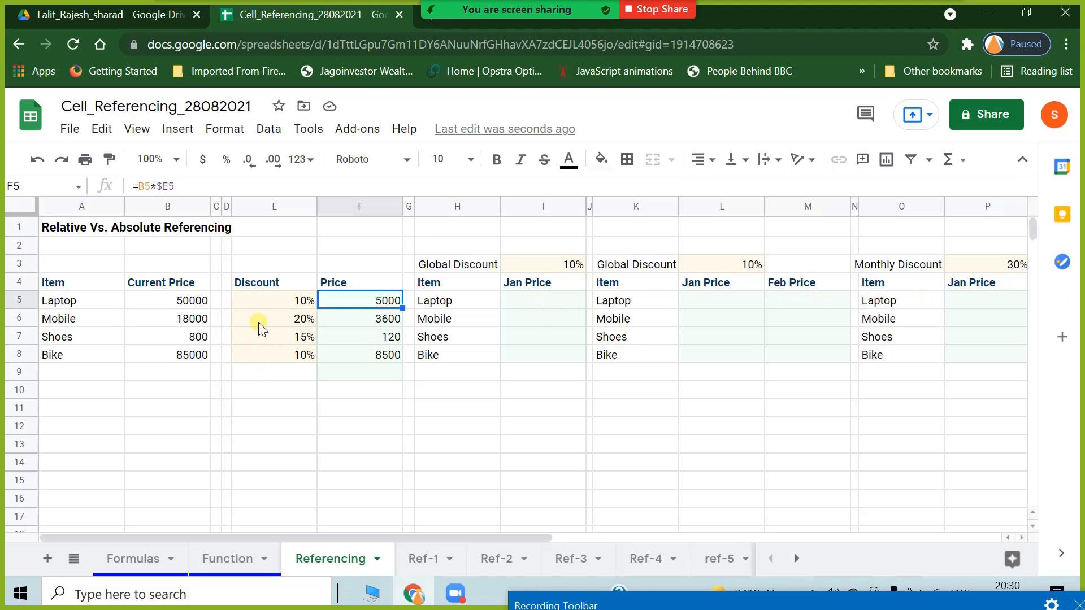
{"action": "left_click", "coordinate": [266, 302]}
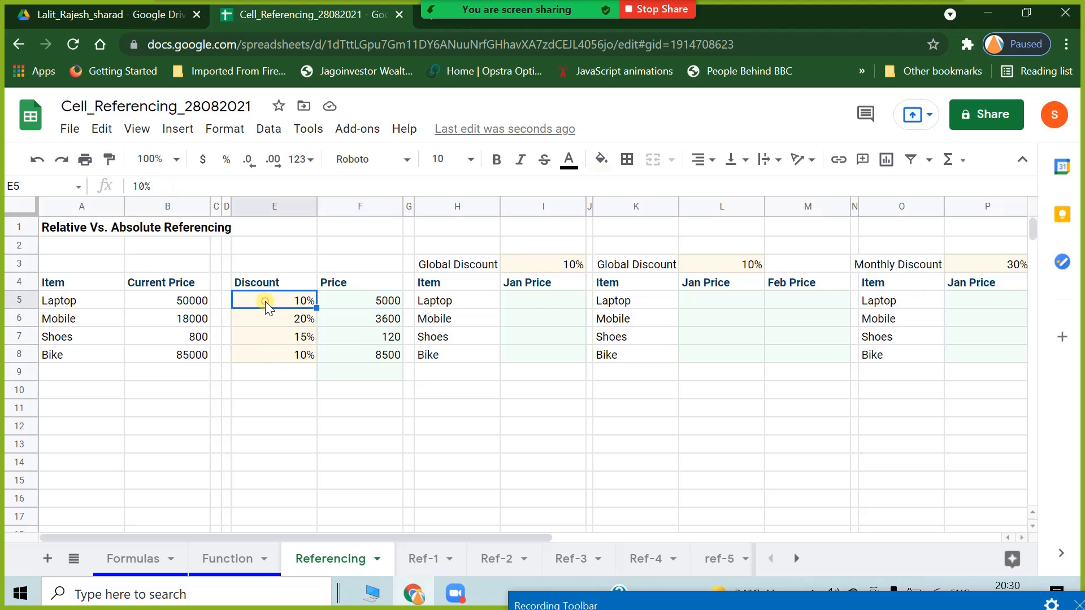
{"action": "left_click", "coordinate": [376, 300]}
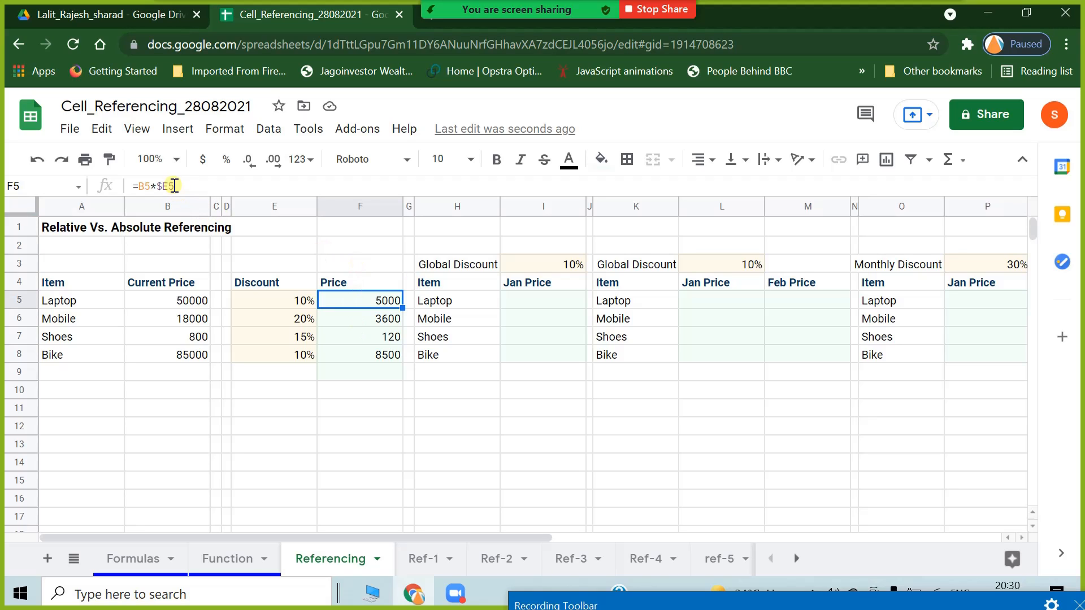
{"action": "left_click", "coordinate": [21, 301]}
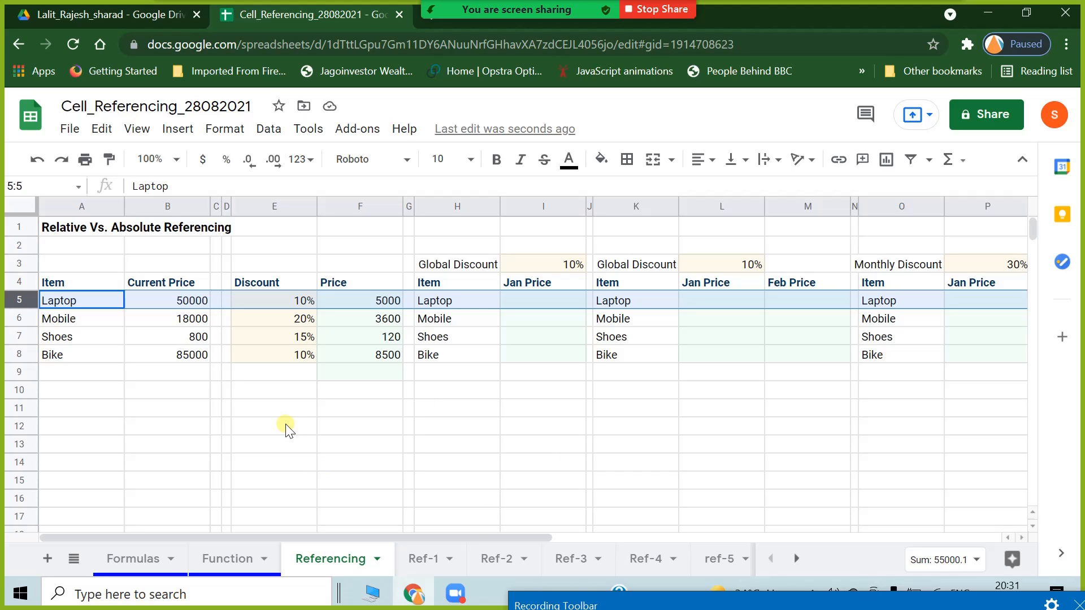
{"action": "left_click", "coordinate": [334, 427]}
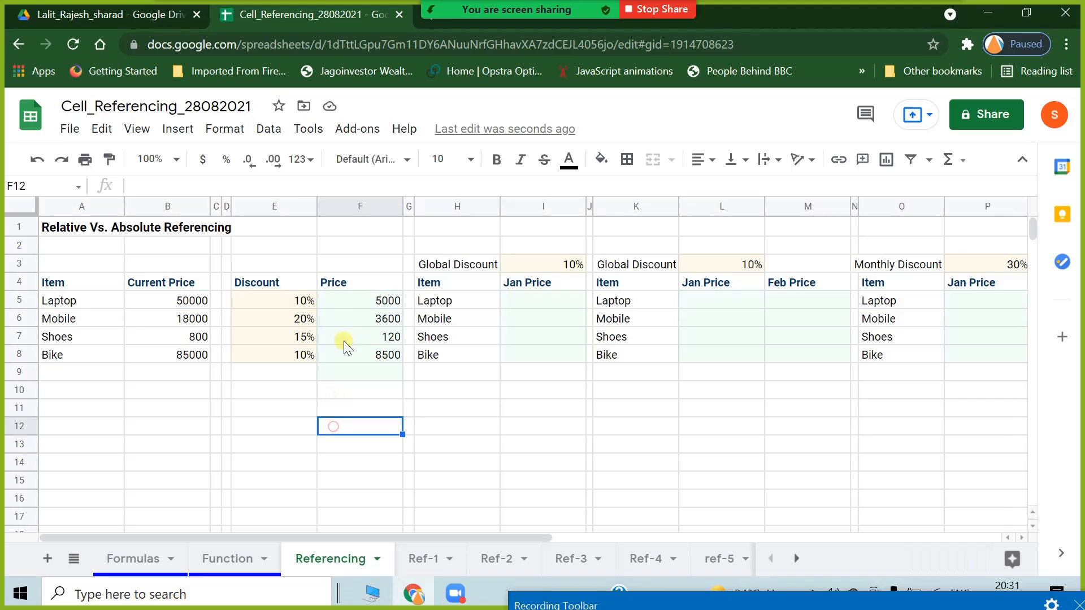
{"action": "left_click", "coordinate": [350, 303]}
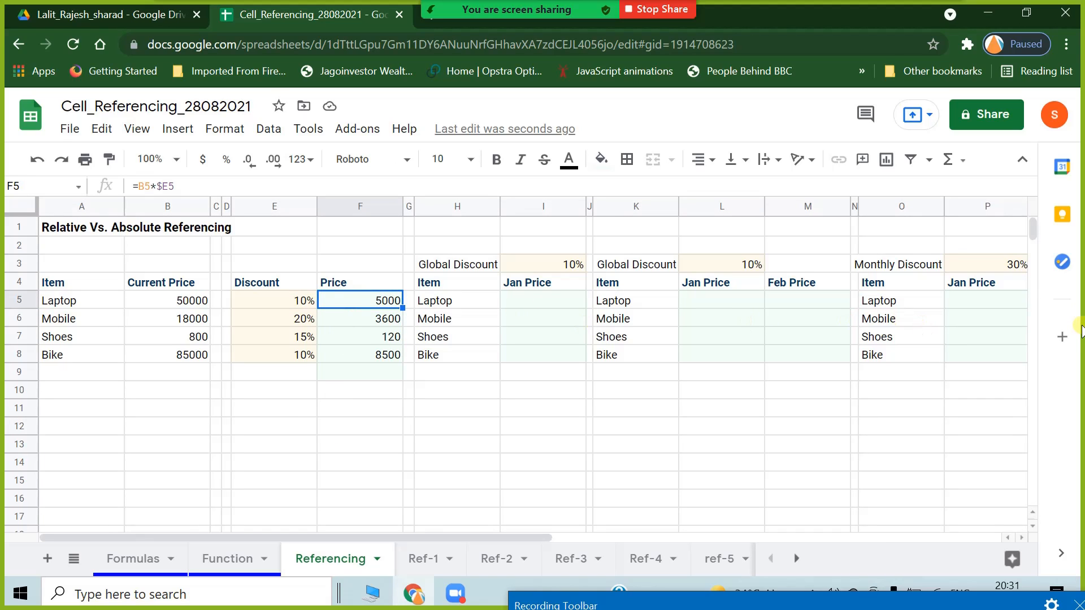
{"action": "left_click", "coordinate": [284, 304]}
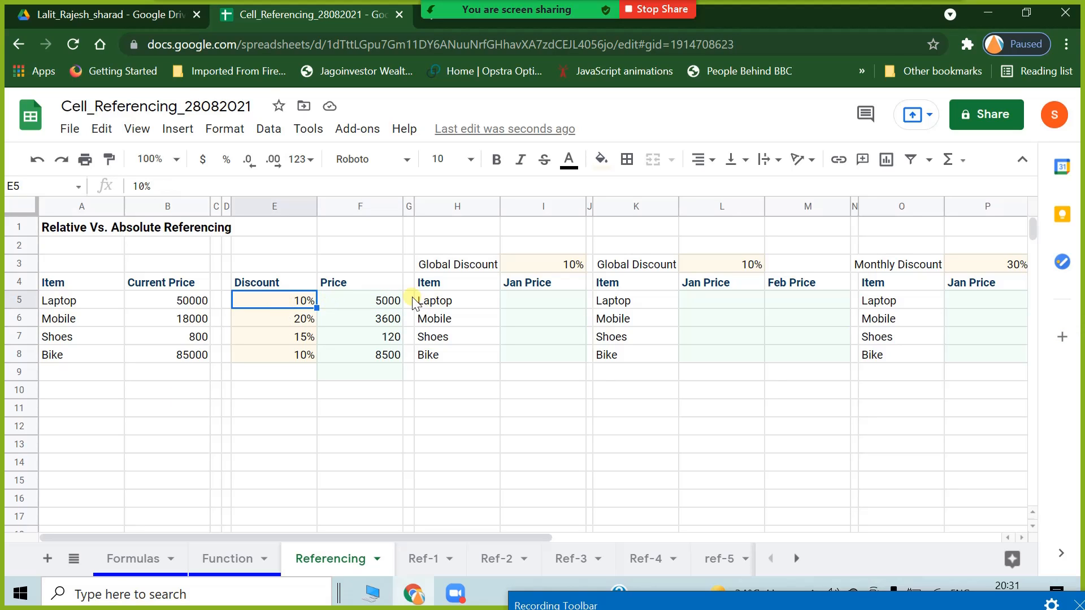
{"action": "left_click", "coordinate": [369, 298]}
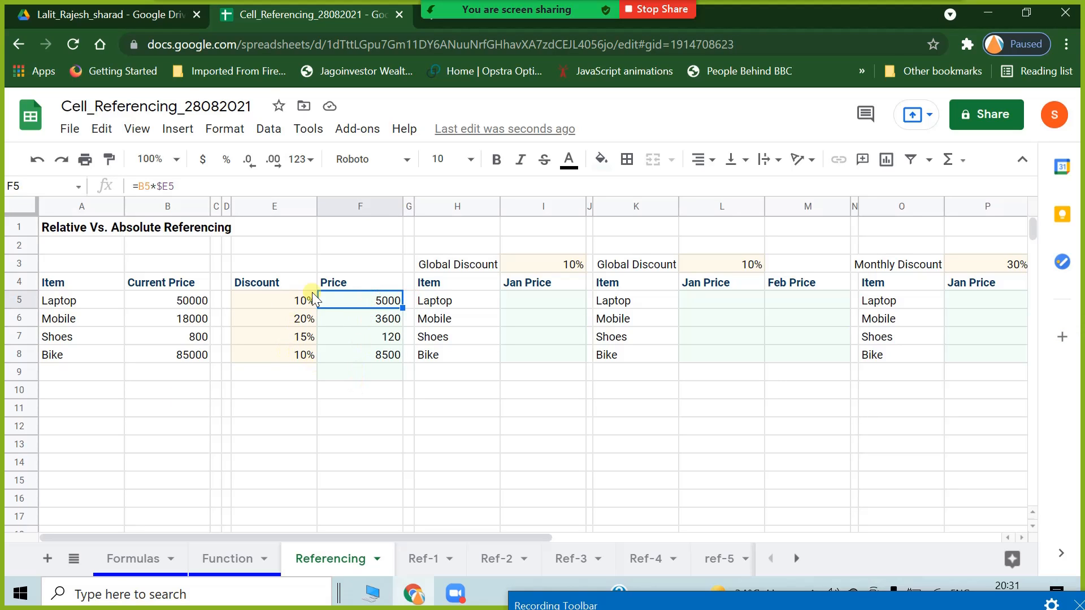
Inspect the discount in E6 and the Price formulas down column F to compare their row references.
{"action": "left_click", "coordinate": [265, 321]}
{"action": "left_click", "coordinate": [390, 304]}
{"action": "left_click", "coordinate": [342, 425]}
{"action": "left_click", "coordinate": [349, 302]}
{"action": "left_click", "coordinate": [358, 374]}
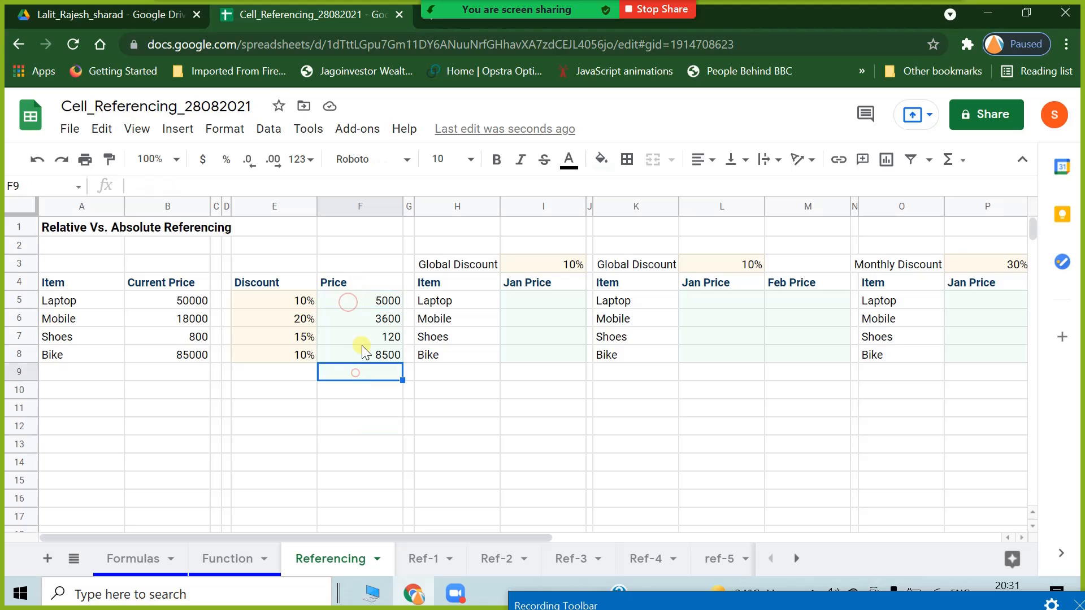
{"action": "left_click", "coordinate": [355, 354]}
{"action": "left_click", "coordinate": [375, 339]}
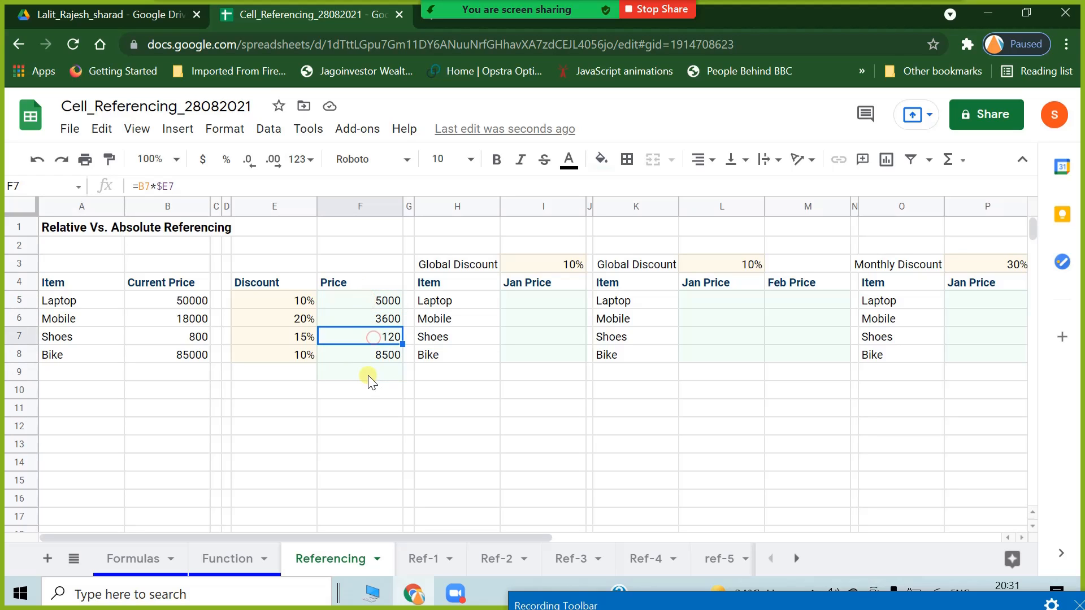
{"action": "left_click", "coordinate": [367, 374]}
{"action": "left_click", "coordinate": [364, 350]}
Remove the column lock from the discount reference in F5 so the formula is =B5*E5.
{"action": "left_click", "coordinate": [358, 307]}
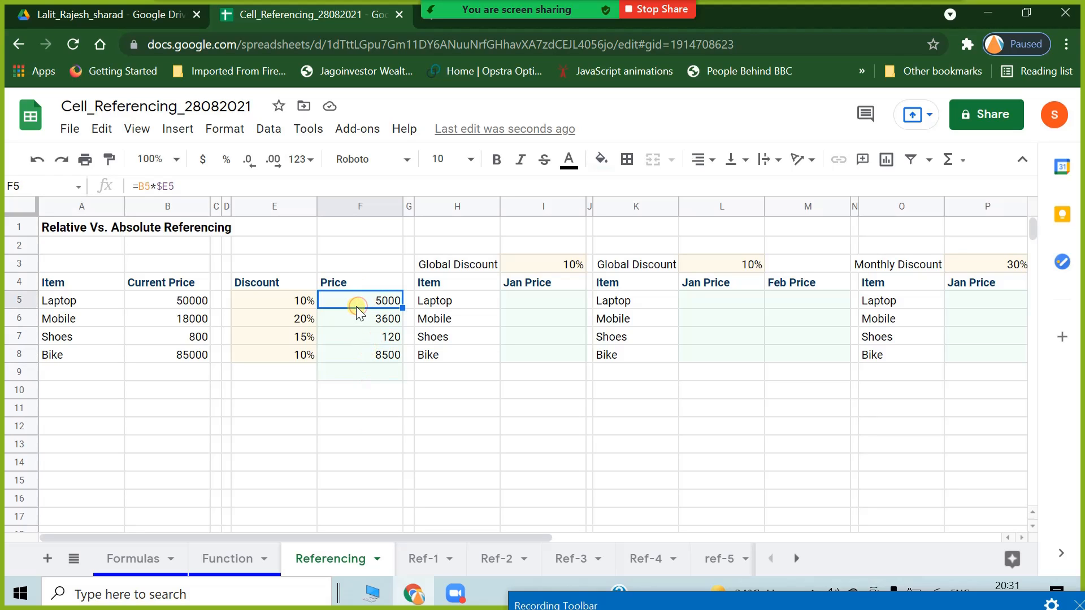
{"action": "left_click", "coordinate": [162, 185]}
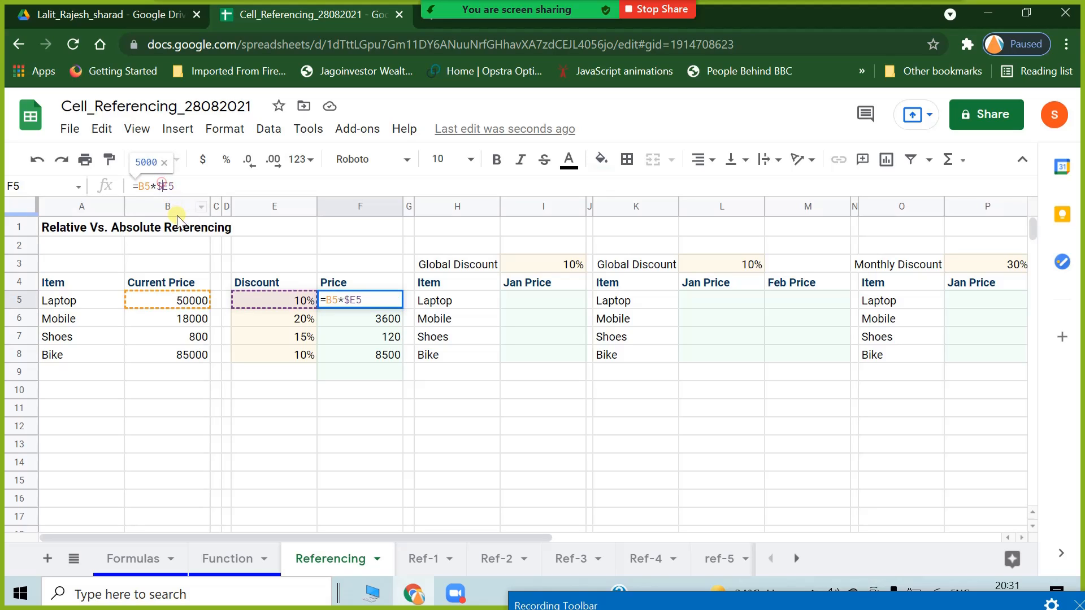
{"action": "key", "text": "BackSpace"}
{"action": "key", "text": "Return"}
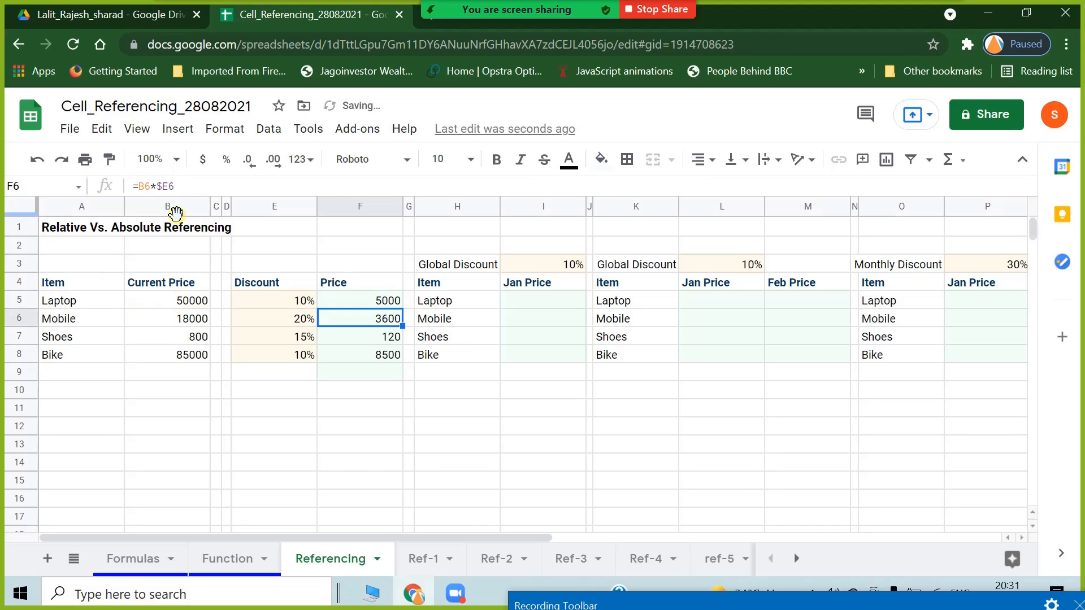
Enter =B5*I$3 as the Laptop Jan Price in I5, locking only the row of the Global Discount reference.
{"action": "left_click", "coordinate": [560, 298]}
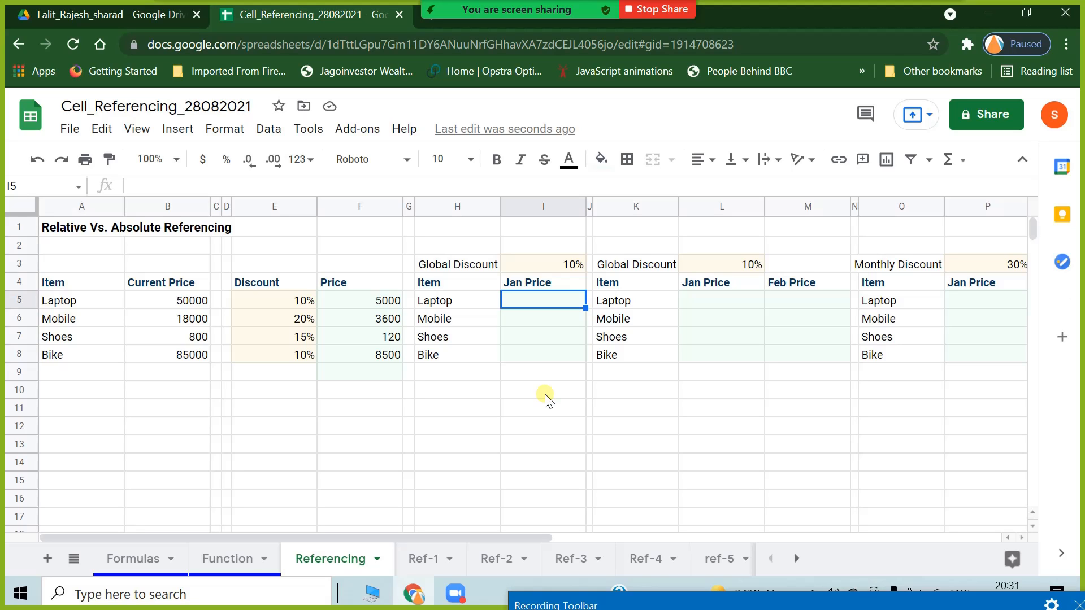
{"action": "type", "text": "="}
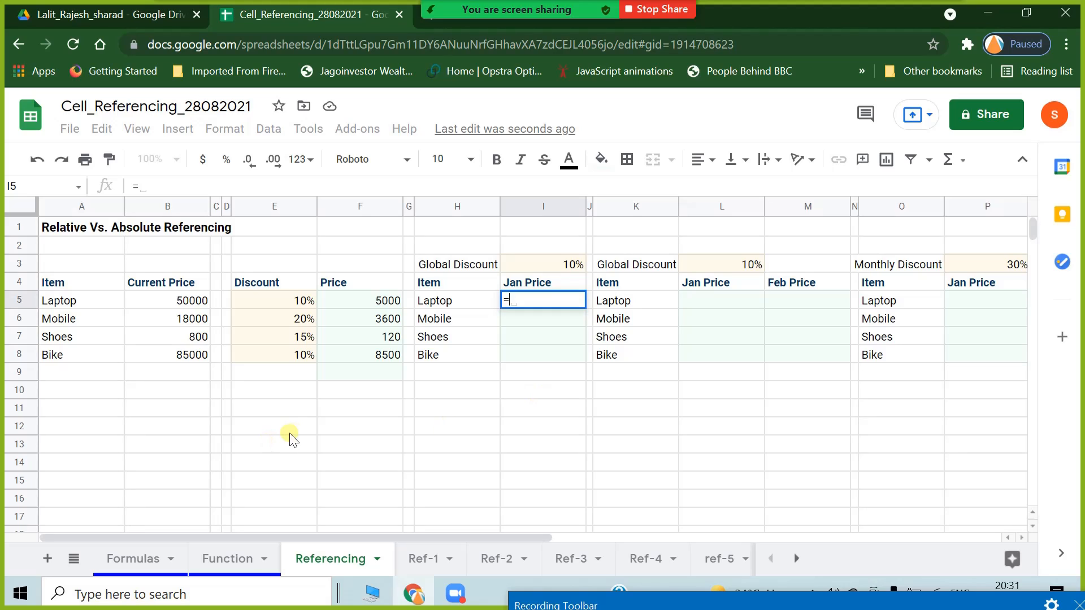
{"action": "left_click", "coordinate": [185, 302]}
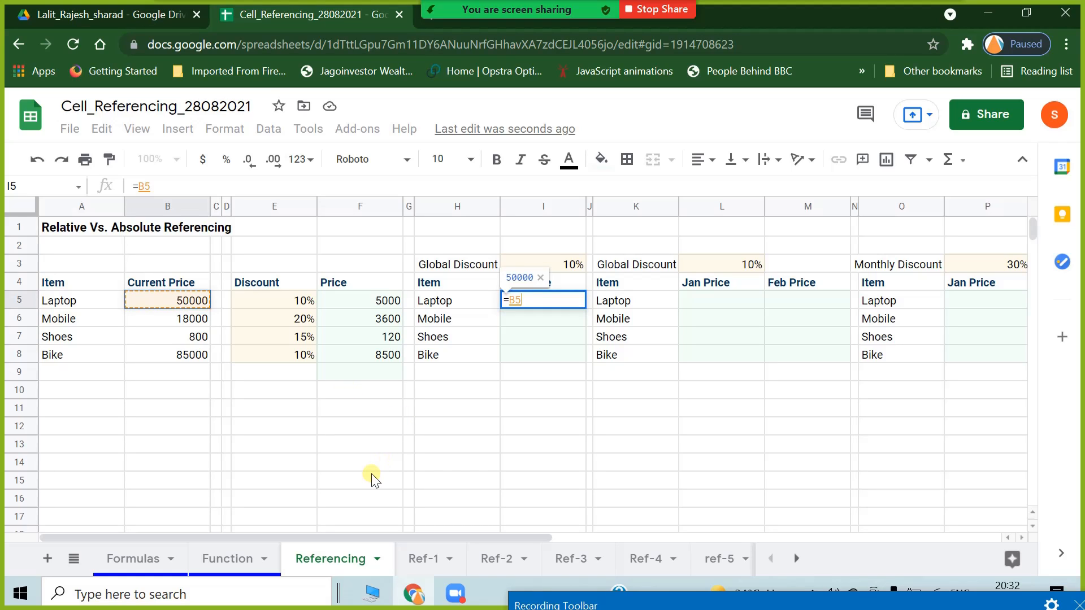
{"action": "type", "text": "*"}
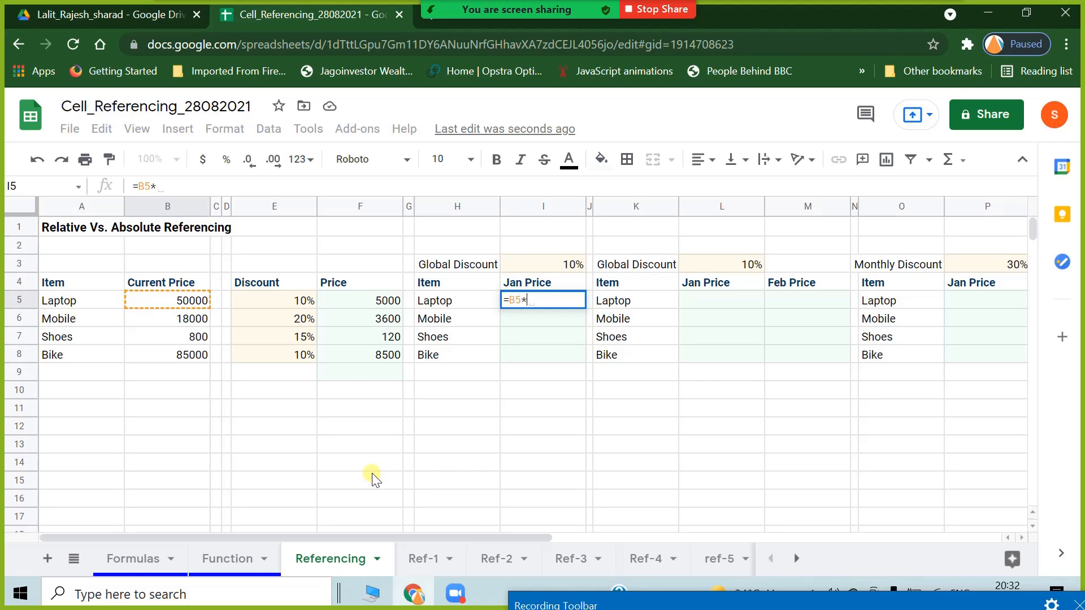
{"action": "left_click", "coordinate": [531, 265]}
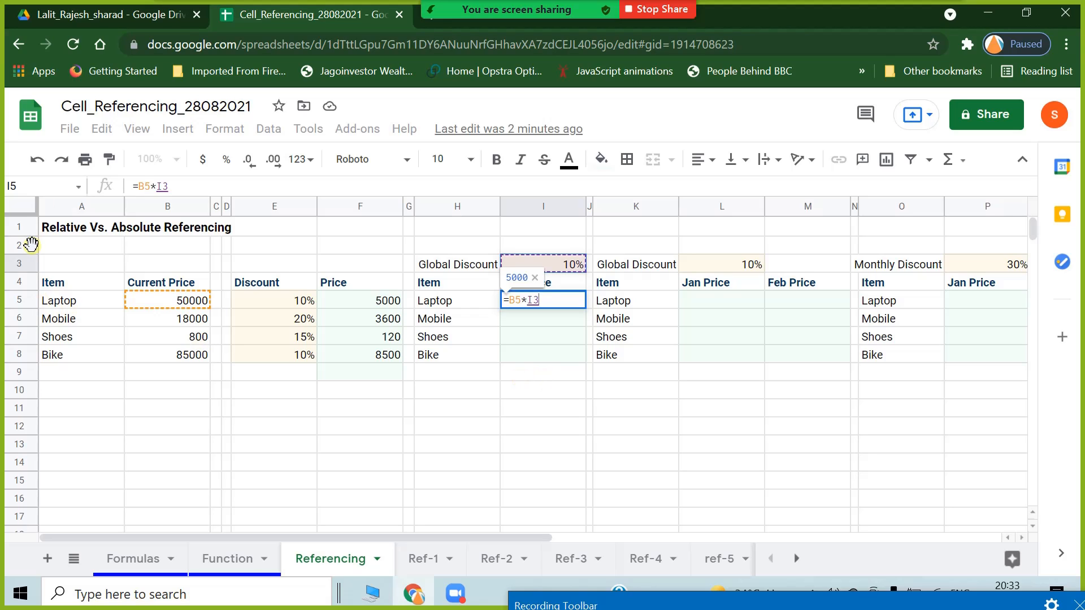
{"action": "left_click", "coordinate": [161, 190]}
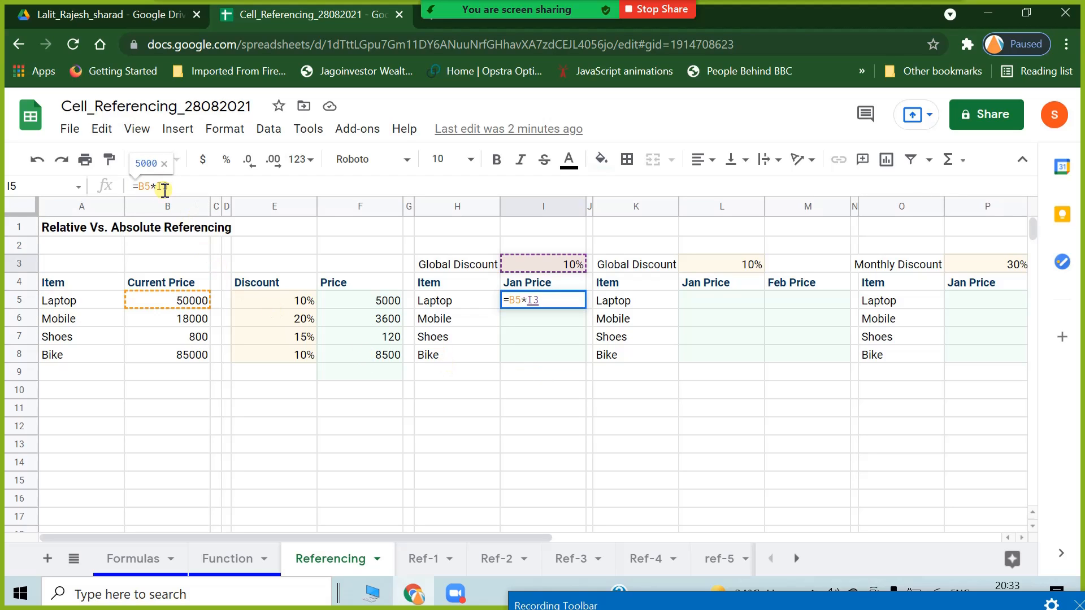
{"action": "type", "text": "$"}
{"action": "key", "text": "Return"}
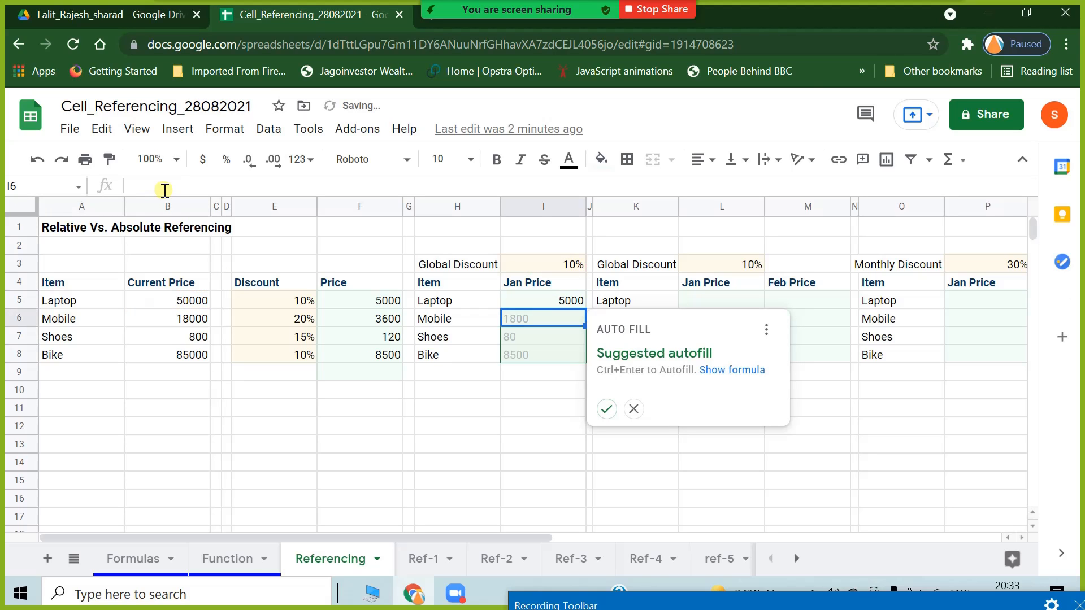
Fill the Jan Price formula from I5 down to I8 for the remaining items.
{"action": "left_click", "coordinate": [607, 411]}
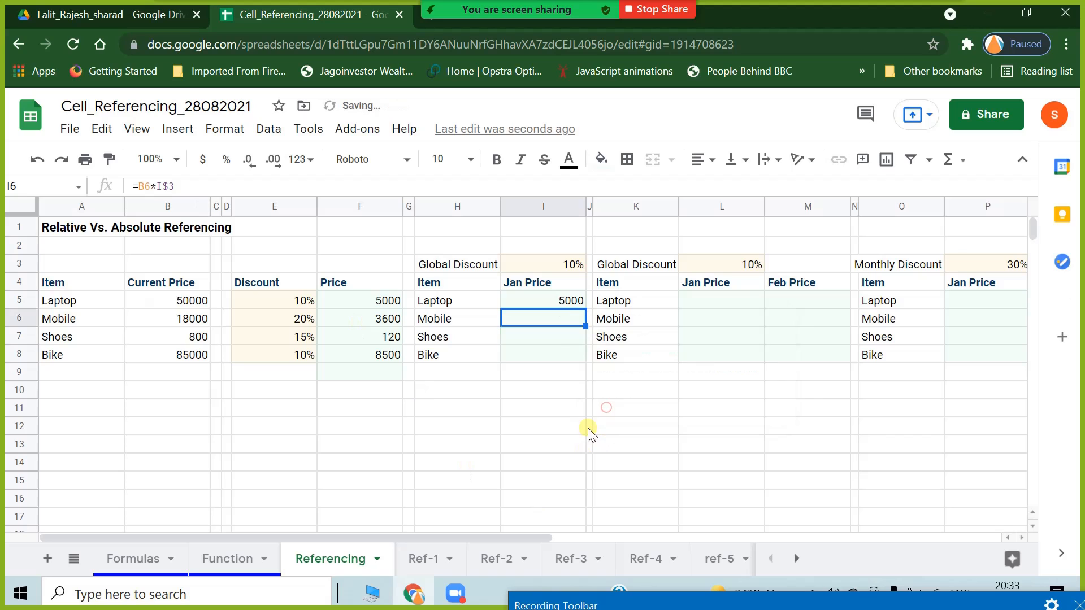
{"action": "left_click", "coordinate": [458, 460]}
{"action": "left_click", "coordinate": [580, 305]}
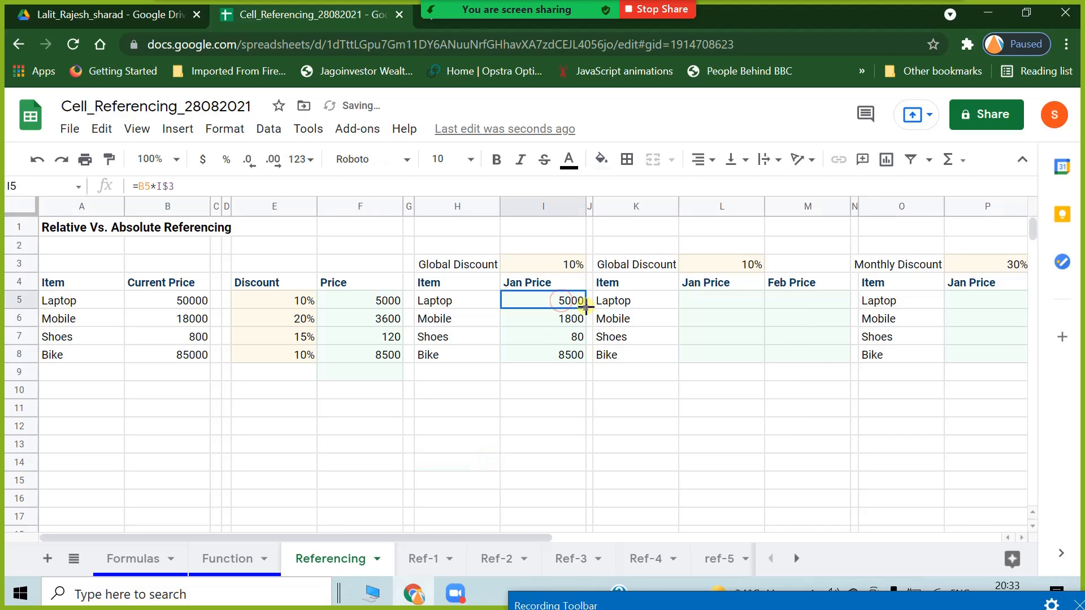
{"action": "left_click_drag", "start_coordinate": [582, 302], "coordinate": [584, 356]}
{"action": "left_click", "coordinate": [544, 407]}
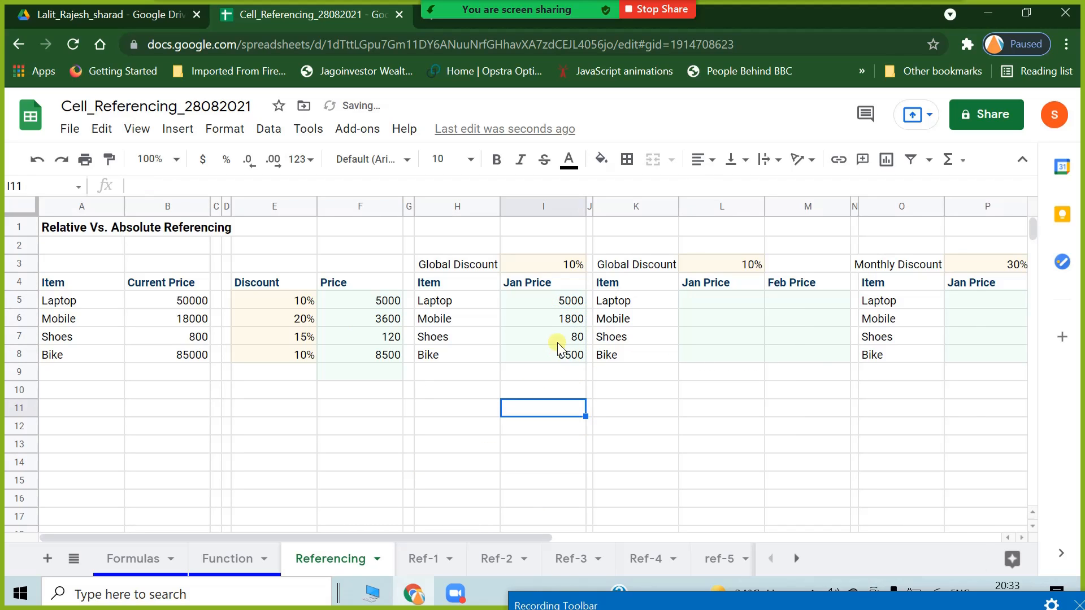
Inspect the Shoes Jan Price formula in I7 and the Global Discount cell I3 it refers to.
{"action": "double_click", "coordinate": [551, 337]}
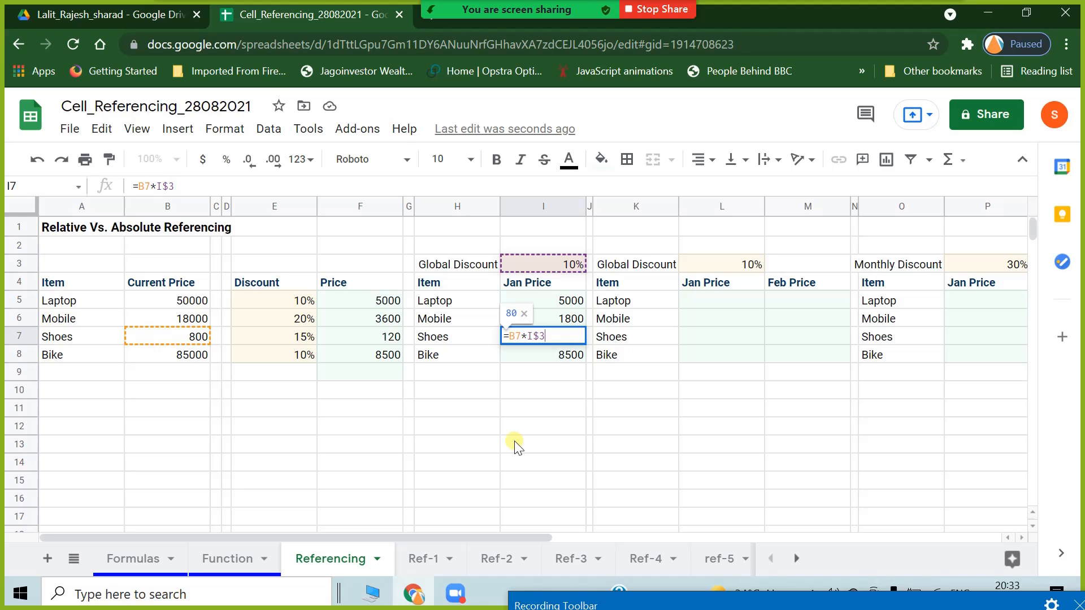
{"action": "key", "text": "Return"}
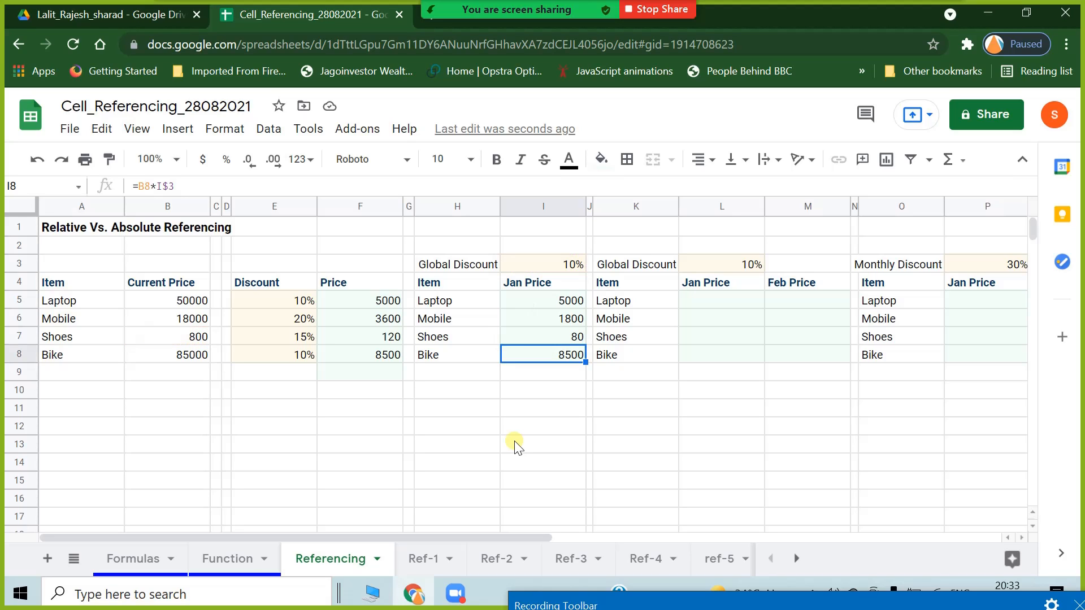
{"action": "left_click", "coordinate": [554, 265]}
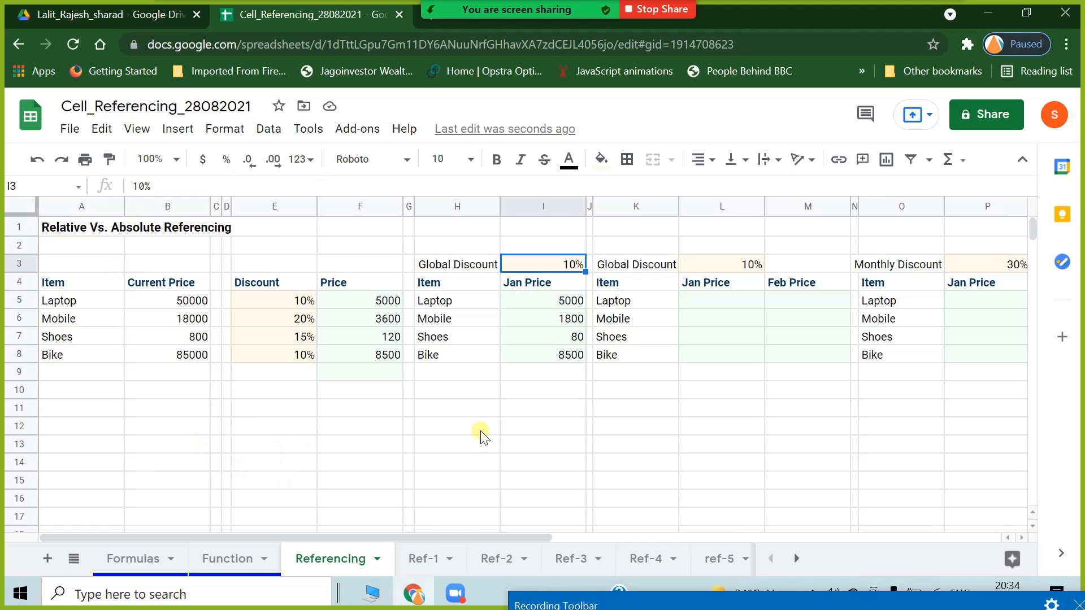
{"action": "left_click", "coordinate": [456, 390]}
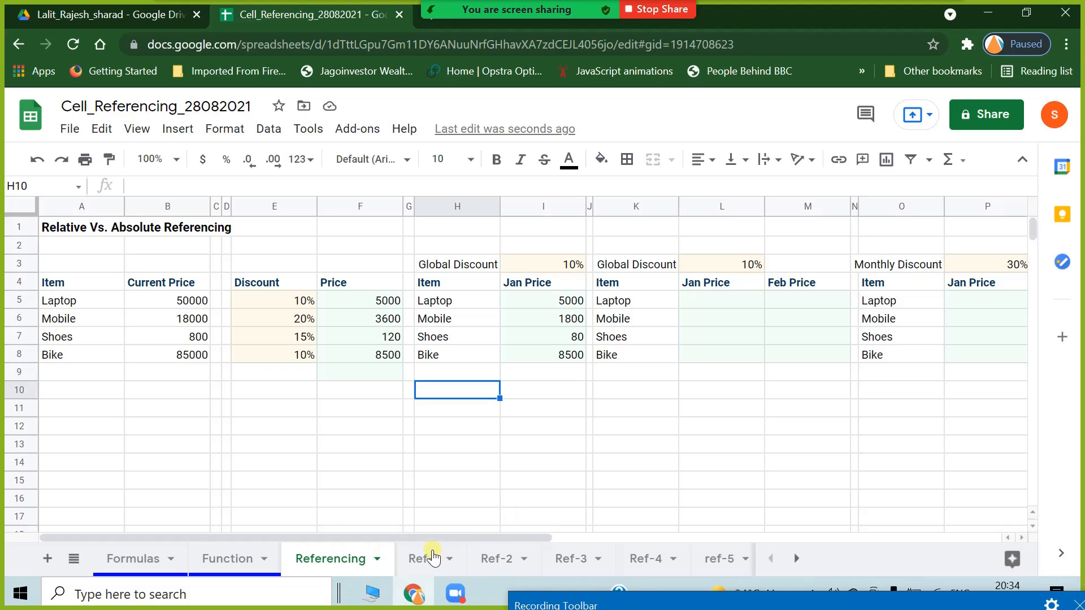
Look over the two-month Global Discount and Monthly Discount tables, selecting the Laptop Jan Price cell L5.
{"action": "left_click_drag", "start_coordinate": [437, 538], "coordinate": [528, 535]}
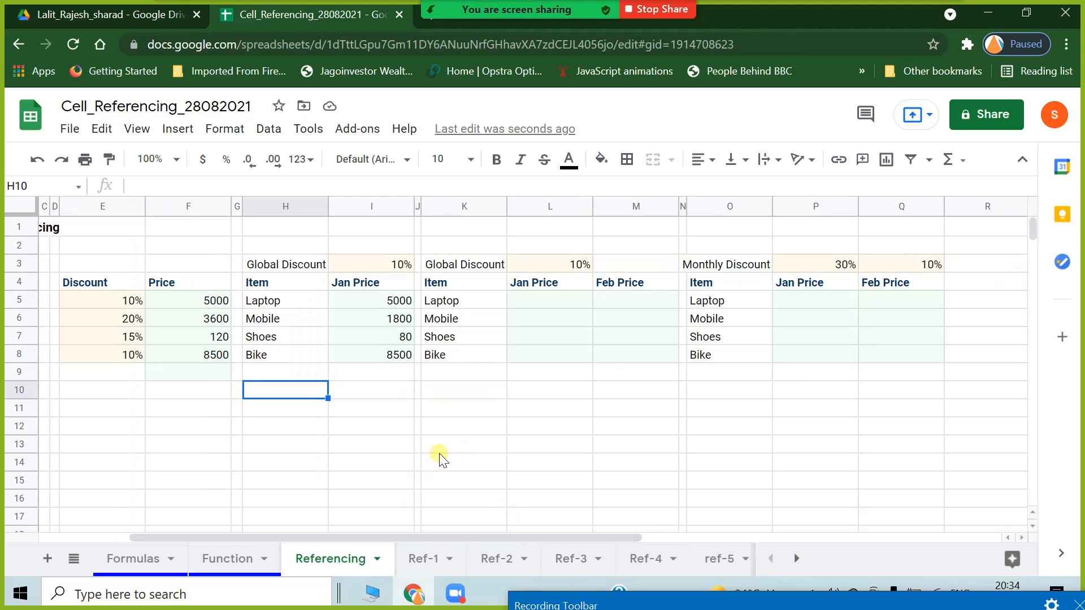
{"action": "left_click", "coordinate": [542, 306]}
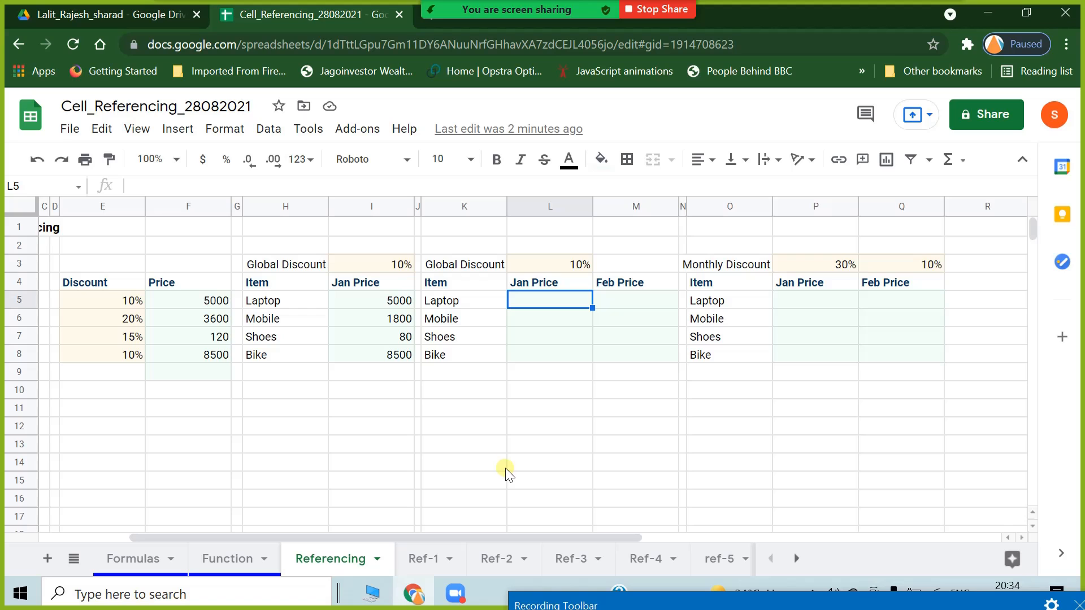
{"action": "left_click_drag", "start_coordinate": [505, 538], "coordinate": [483, 541]}
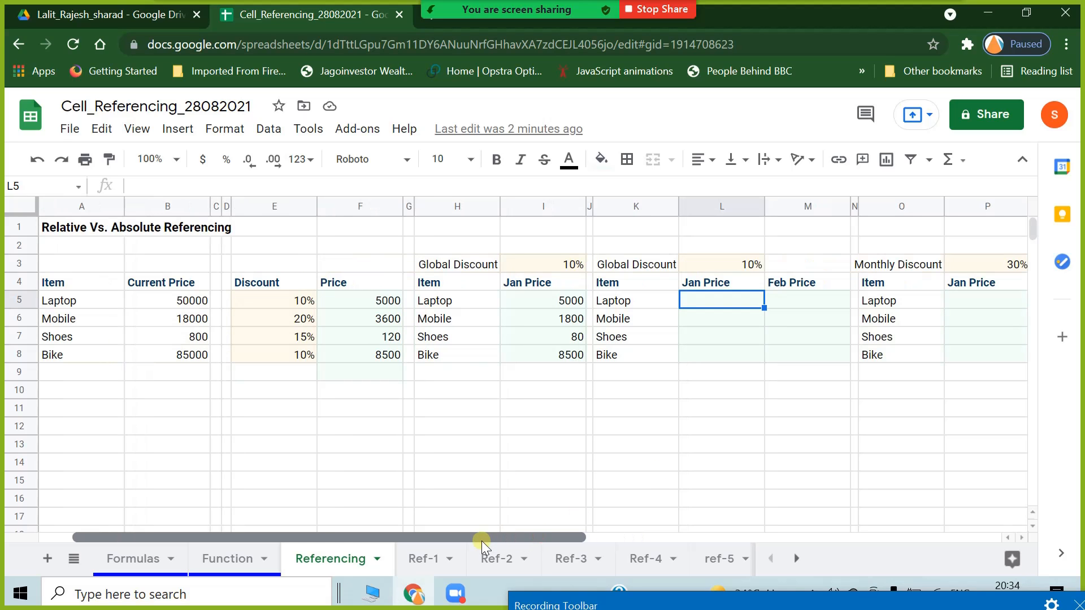
{"action": "left_click", "coordinate": [279, 208]}
{"action": "left_click_drag", "start_coordinate": [279, 209], "coordinate": [560, 237]}
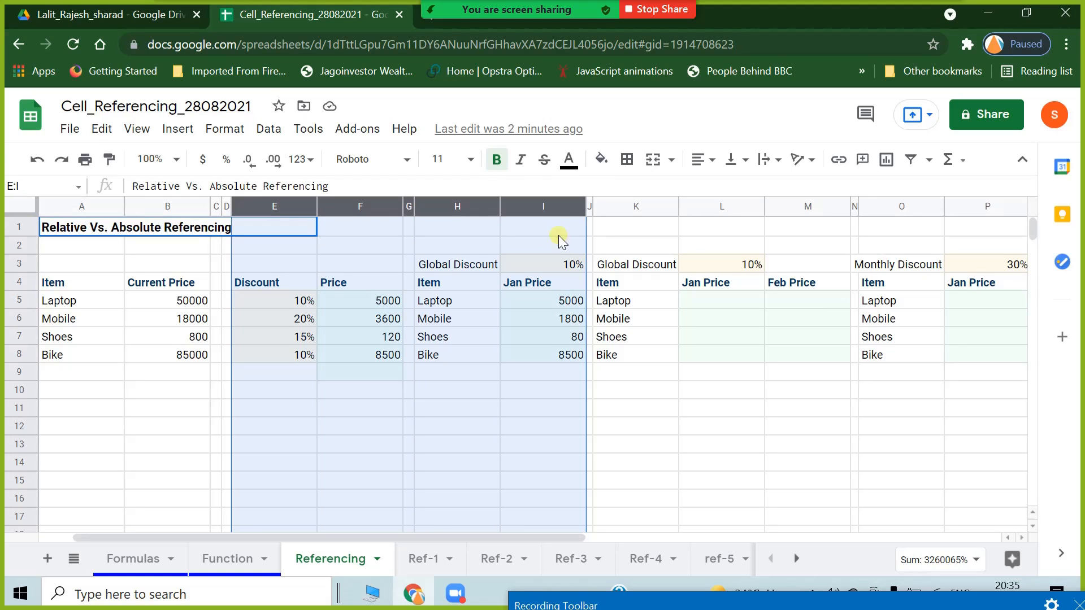
{"action": "right_click", "coordinate": [548, 206]}
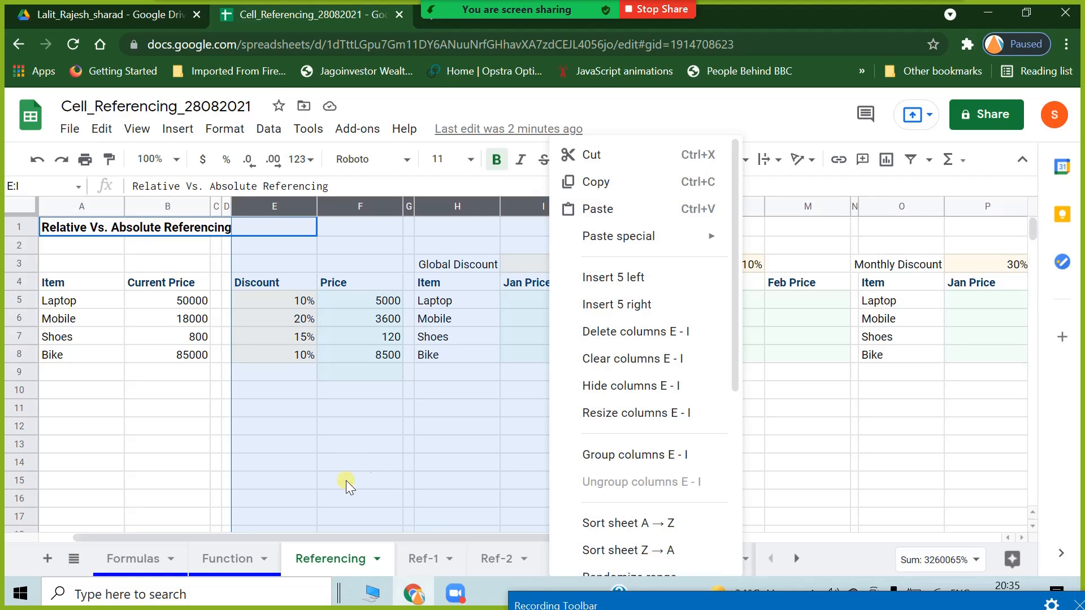
{"action": "left_click", "coordinate": [362, 447]}
{"action": "left_click", "coordinate": [189, 303]}
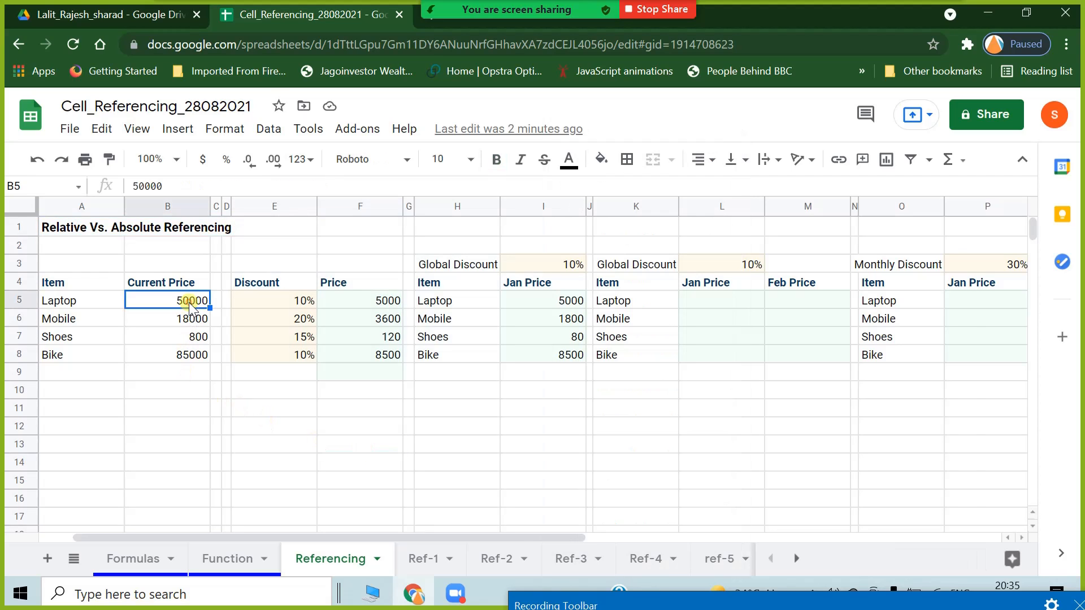
Group columns E through I, containing the two finished price tables, and collapse the group.
{"action": "left_click", "coordinate": [173, 356]}
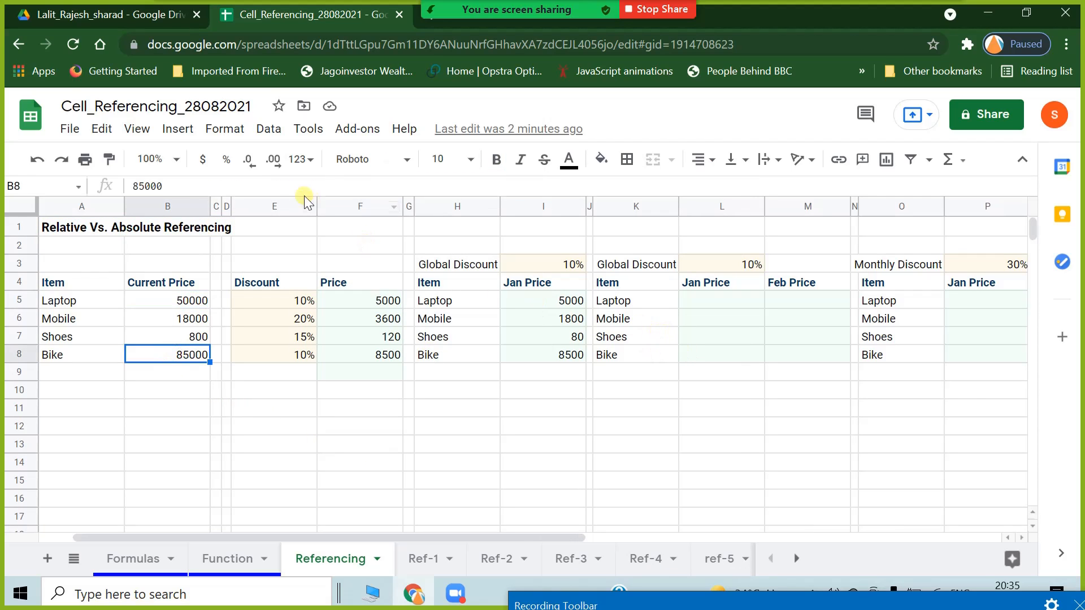
{"action": "left_click_drag", "start_coordinate": [286, 211], "coordinate": [529, 210]}
{"action": "right_click", "coordinate": [529, 210]}
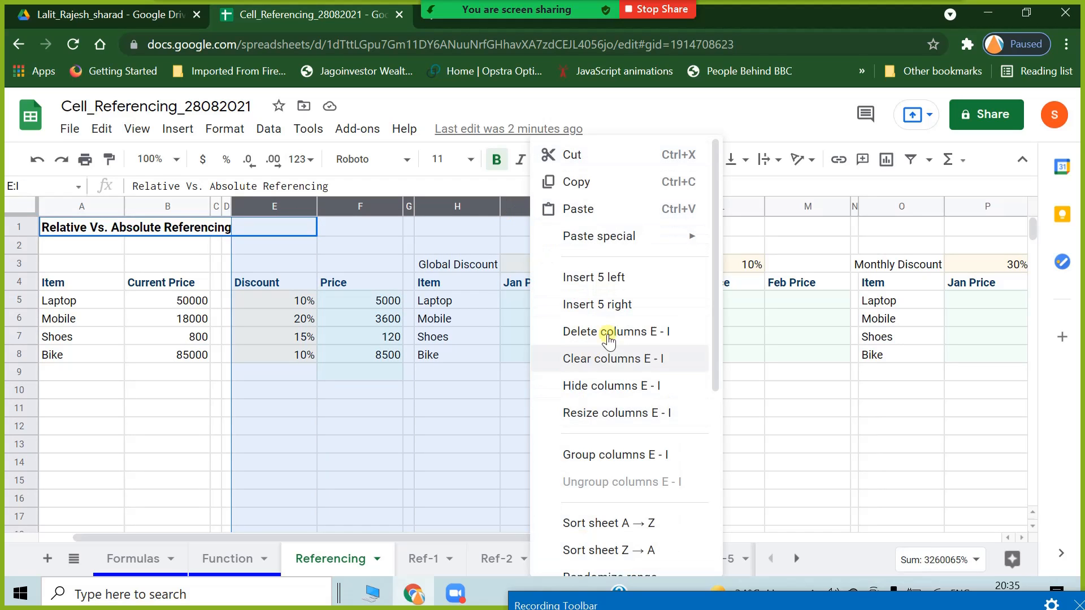
{"action": "left_click_drag", "start_coordinate": [716, 317], "coordinate": [705, 443]}
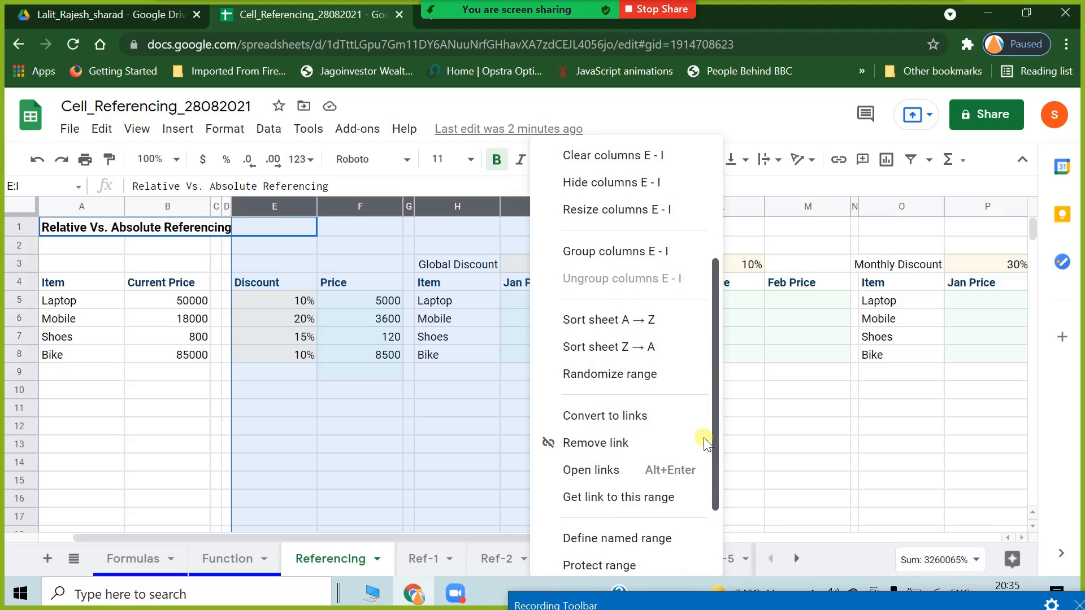
{"action": "left_click_drag", "start_coordinate": [705, 444], "coordinate": [723, 358]}
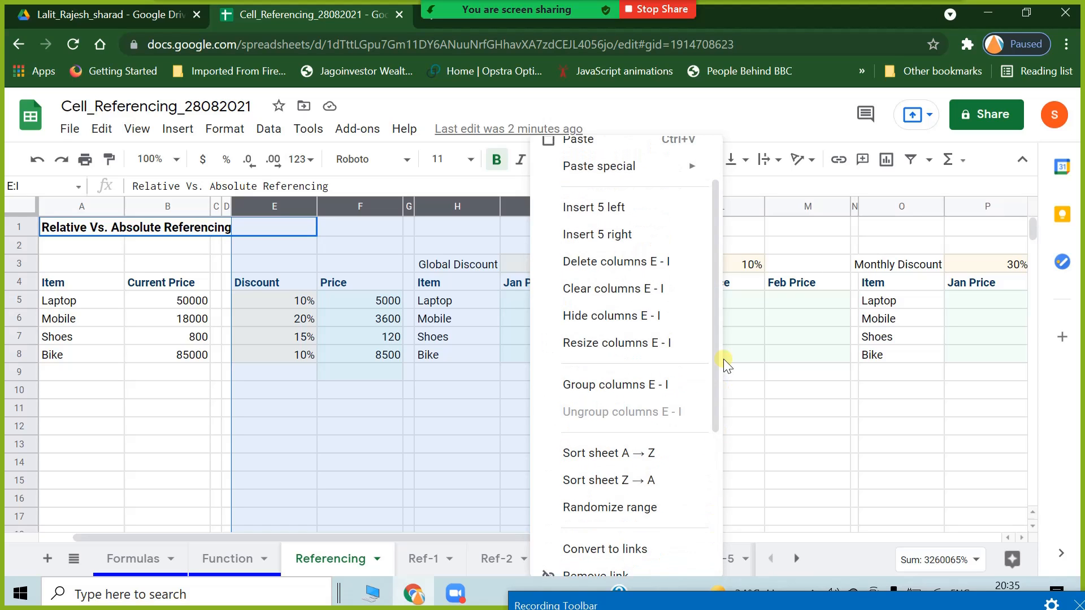
{"action": "left_click", "coordinate": [649, 390]}
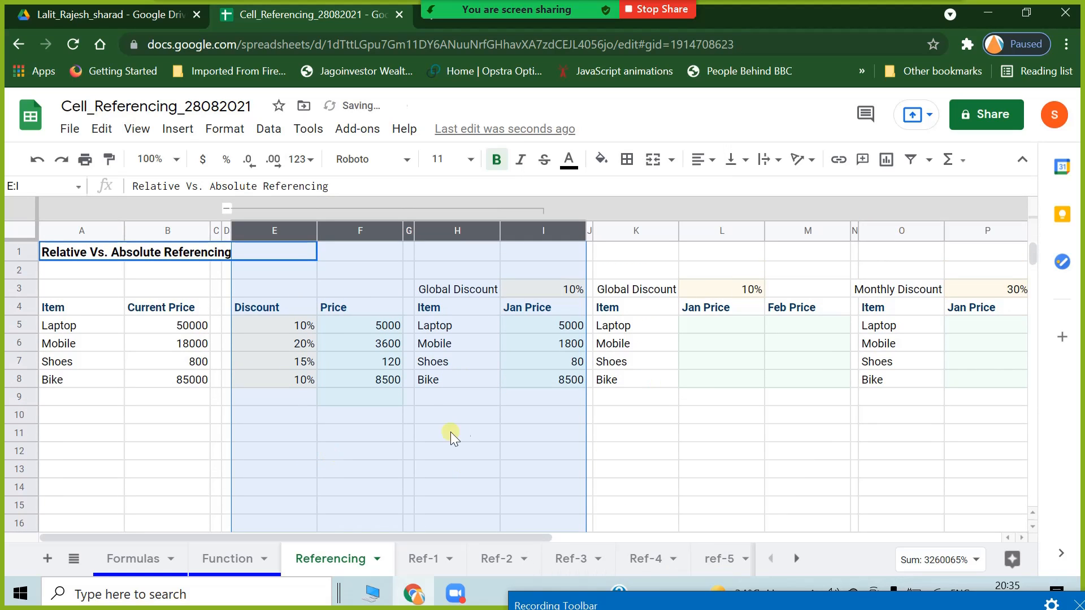
{"action": "left_click", "coordinate": [673, 450]}
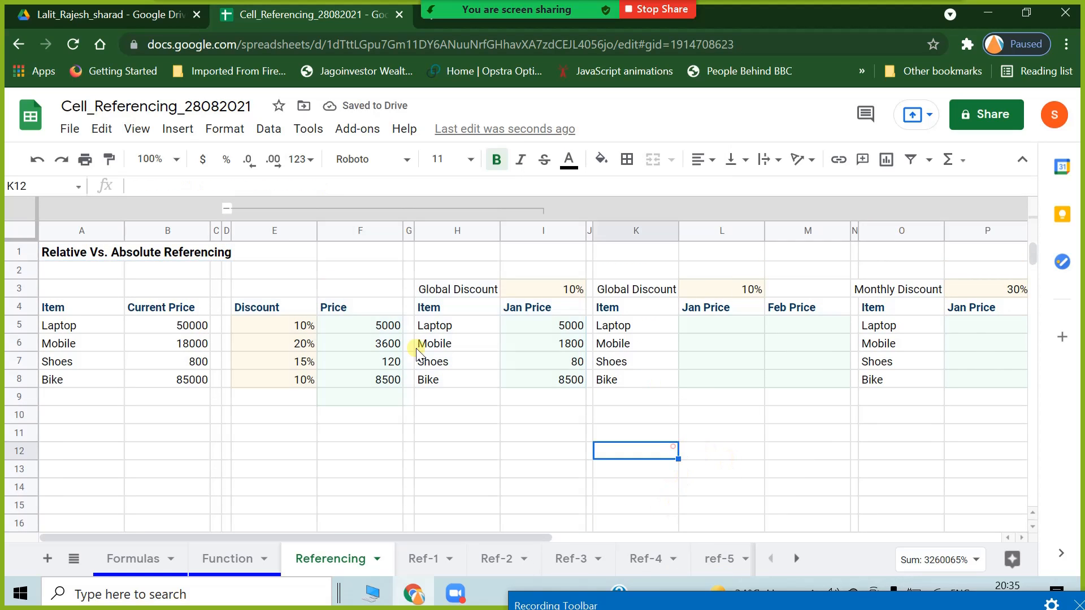
{"action": "left_click", "coordinate": [227, 209]}
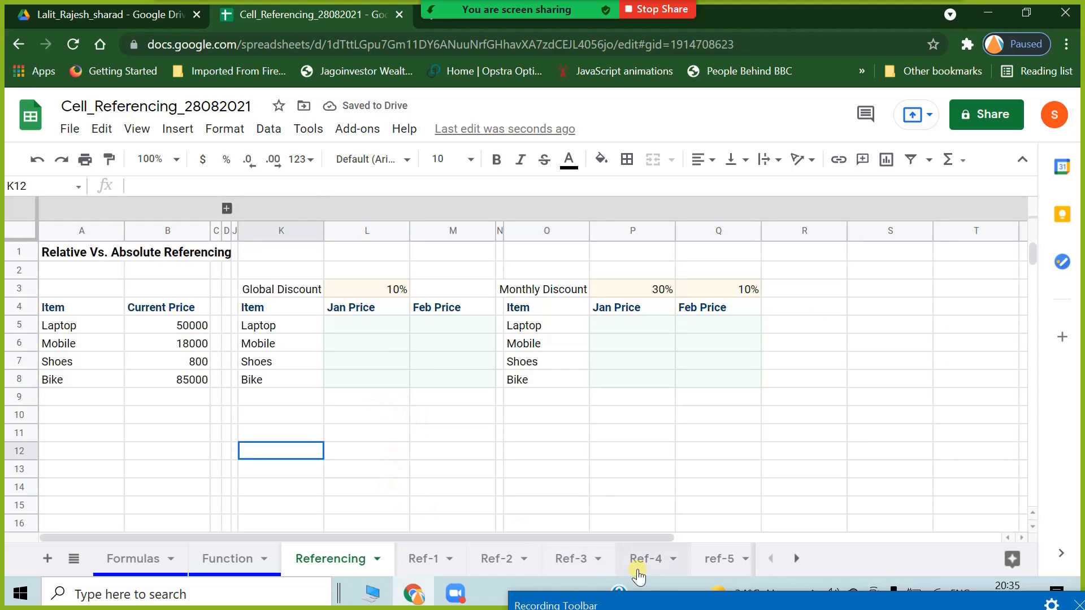
Look over the Global Discount table's empty Jan and Feb Price cells, the discount in L3 and the current prices in B5:B8.
{"action": "left_click", "coordinate": [338, 328]}
{"action": "left_click", "coordinate": [354, 349]}
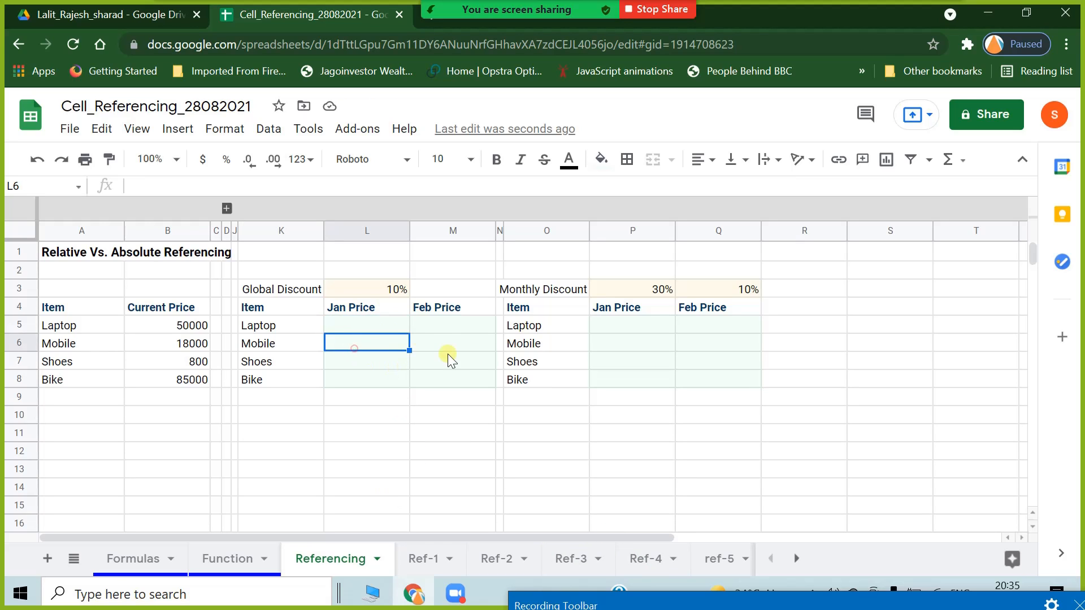
{"action": "left_click", "coordinate": [361, 328]}
{"action": "left_click", "coordinate": [364, 368]}
{"action": "left_click", "coordinate": [358, 327]}
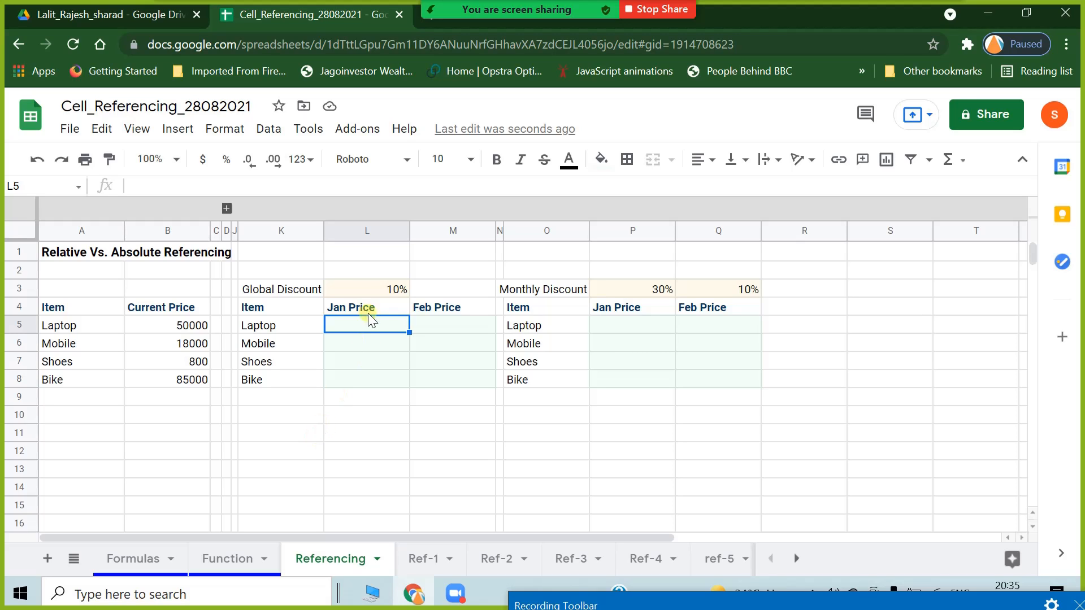
{"action": "left_click", "coordinate": [365, 289]}
{"action": "left_click_drag", "start_coordinate": [168, 324], "coordinate": [168, 377]}
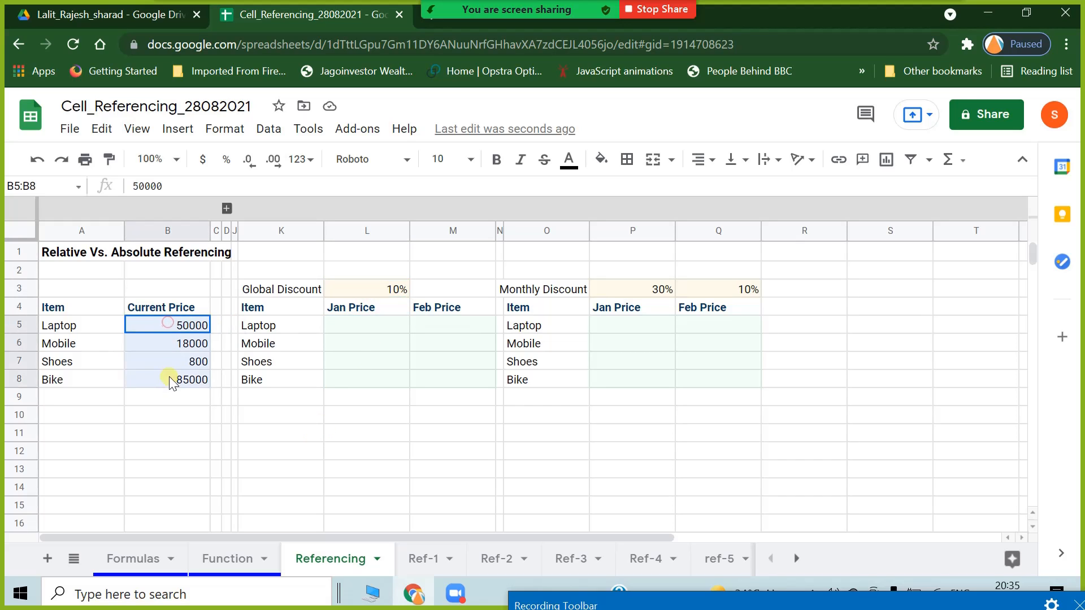
{"action": "left_click", "coordinate": [357, 326]}
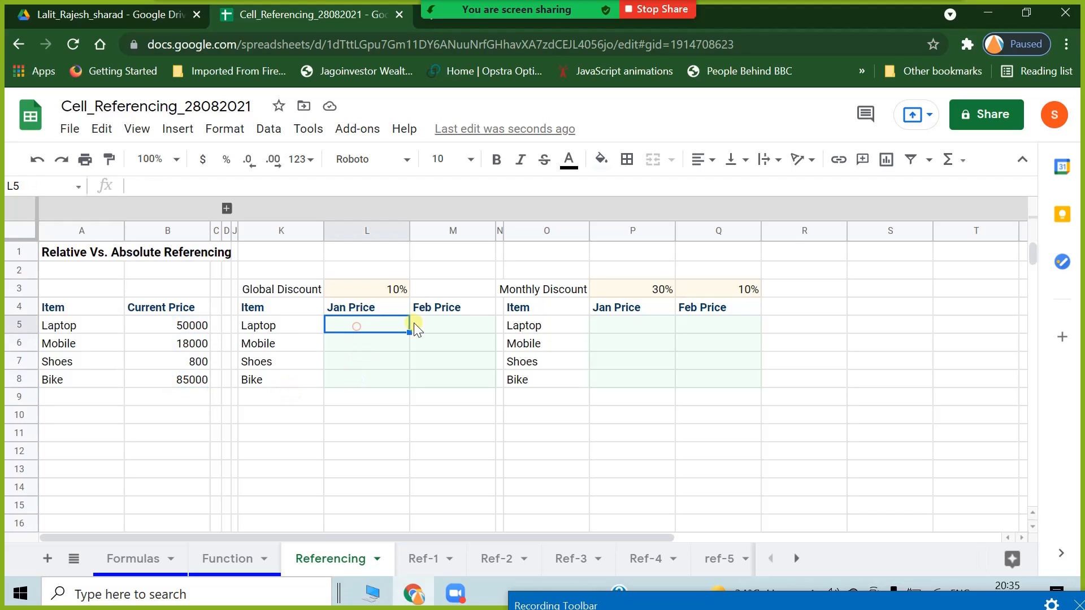
{"action": "left_click", "coordinate": [445, 321]}
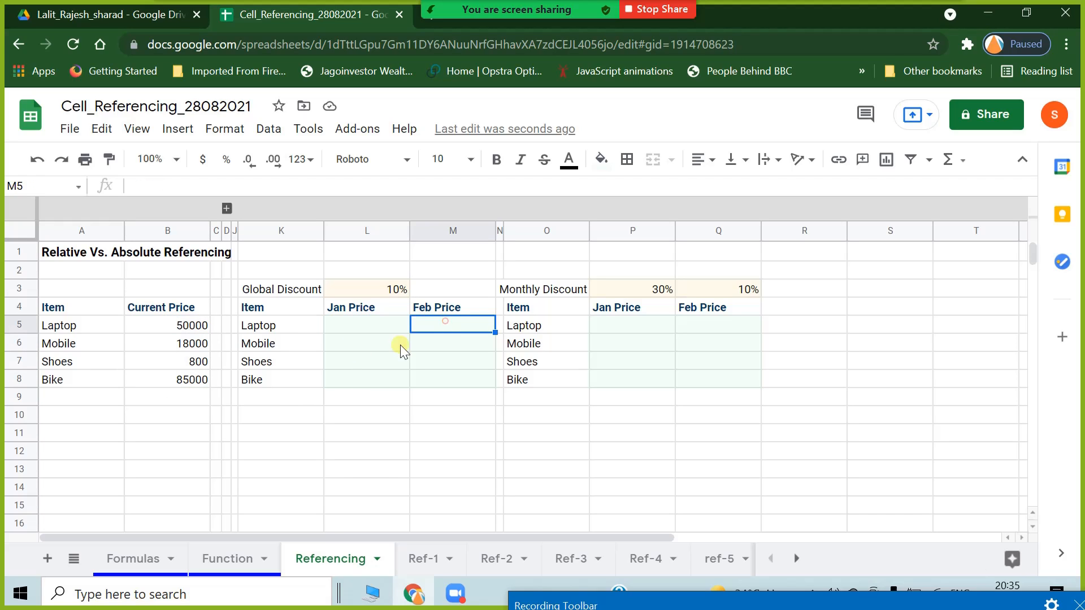
Enter =B5*$L$3 as the Laptop Jan Price in L5, locking the Global Discount reference fully, and decline the suggested autofill.
{"action": "left_click", "coordinate": [368, 327]}
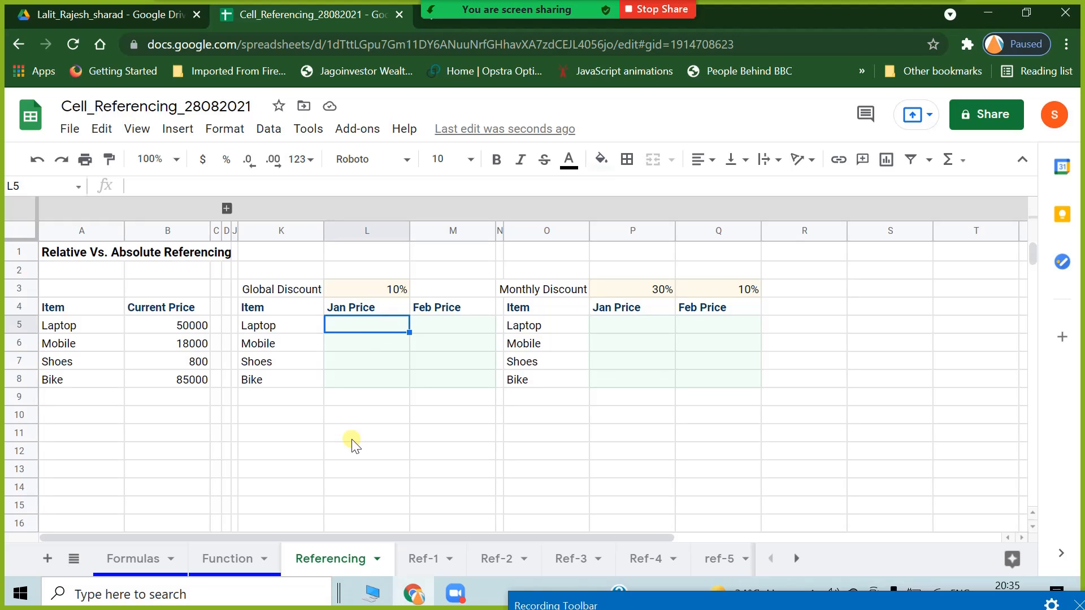
{"action": "type", "text": "="}
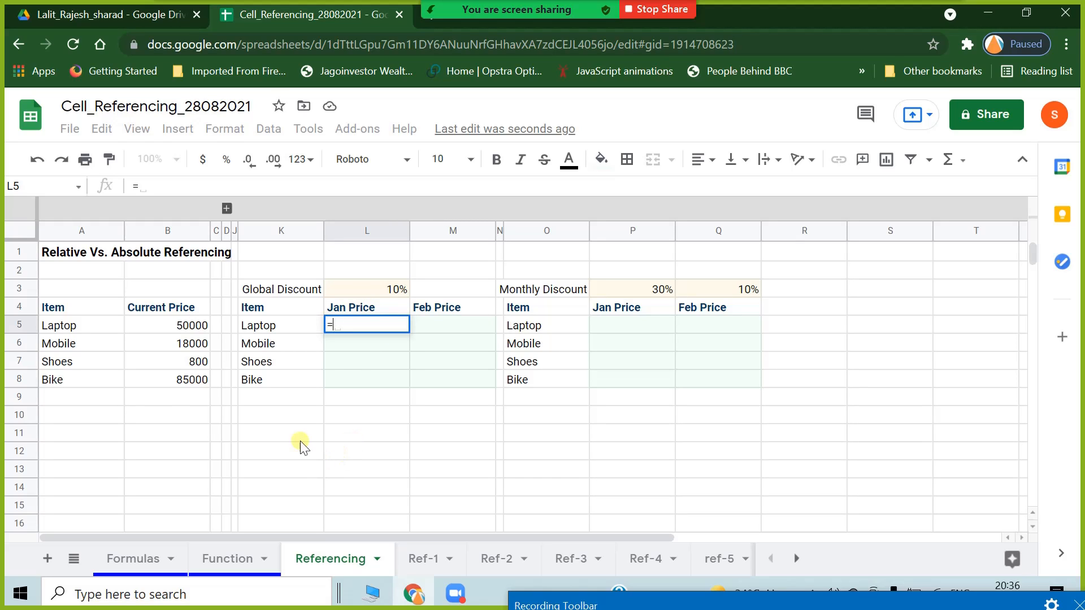
{"action": "left_click", "coordinate": [176, 328]}
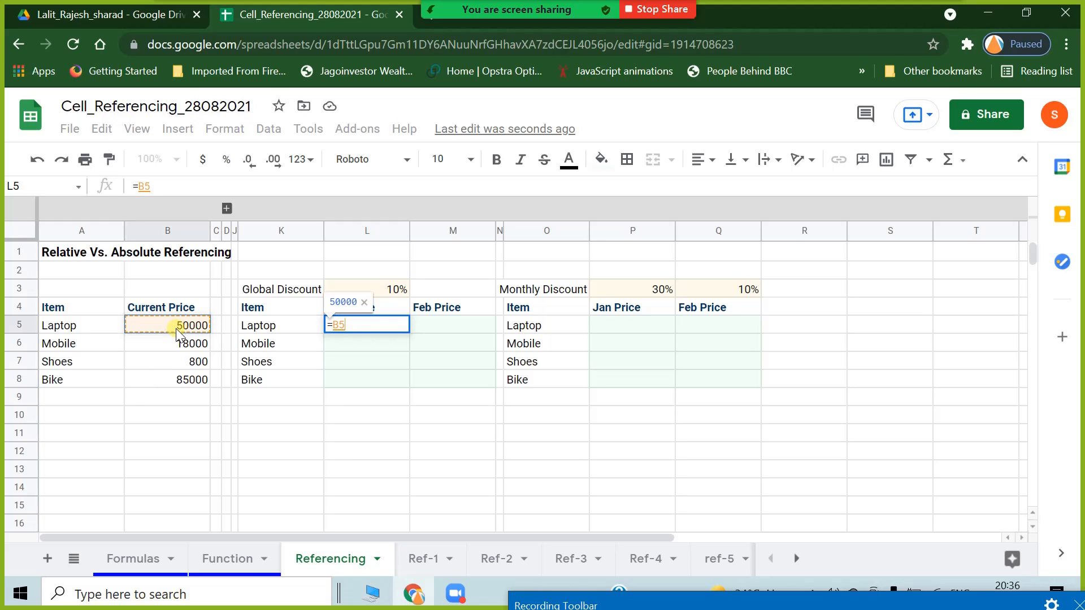
{"action": "type", "text": "*"}
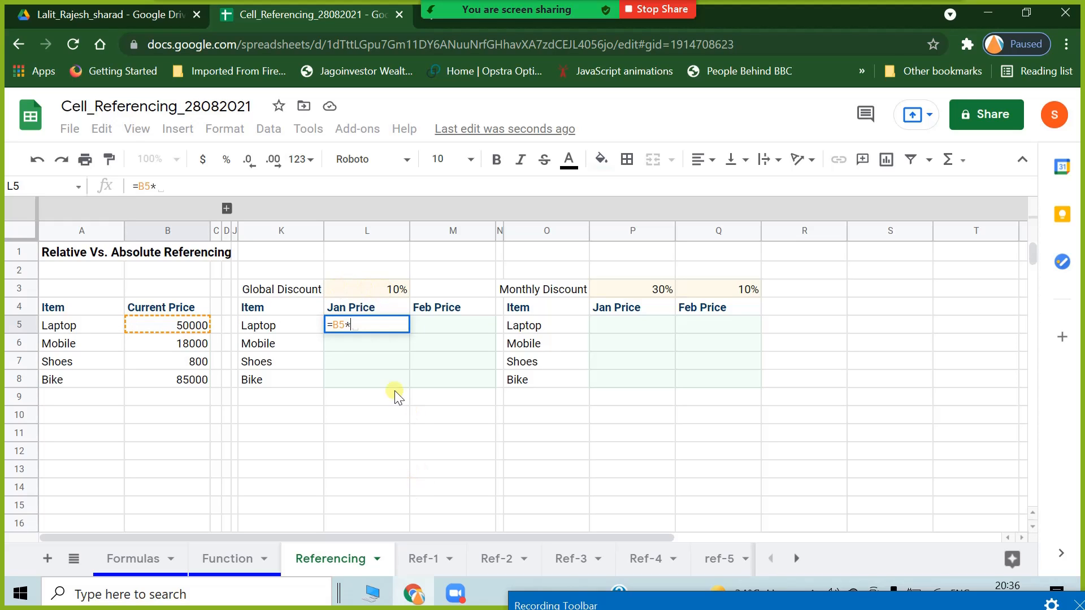
{"action": "left_click", "coordinate": [377, 287]}
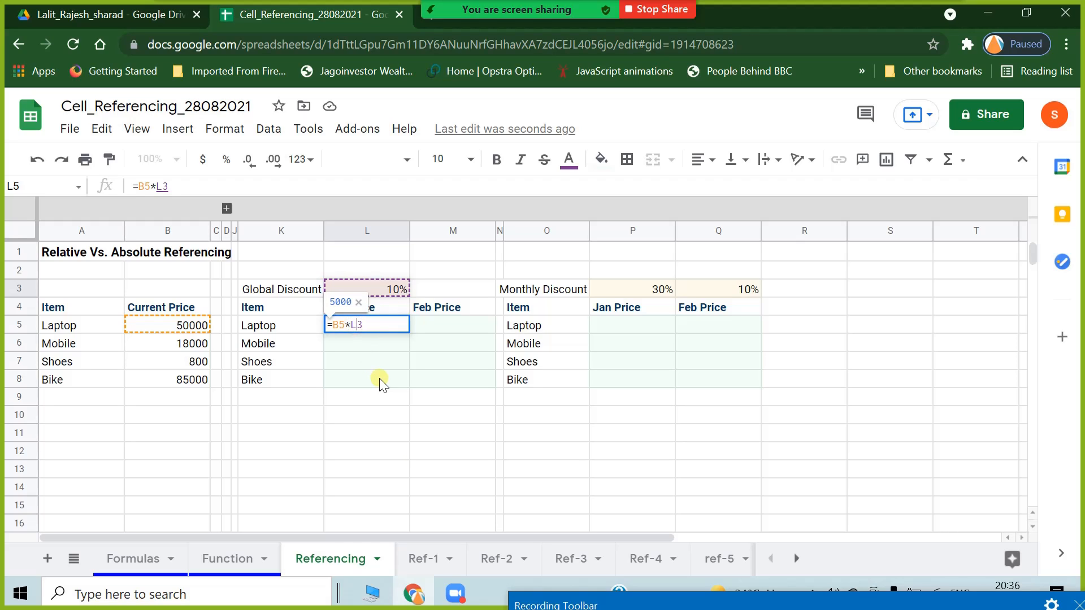
{"action": "type", "text": "$"}
{"action": "left_click", "coordinate": [352, 323]}
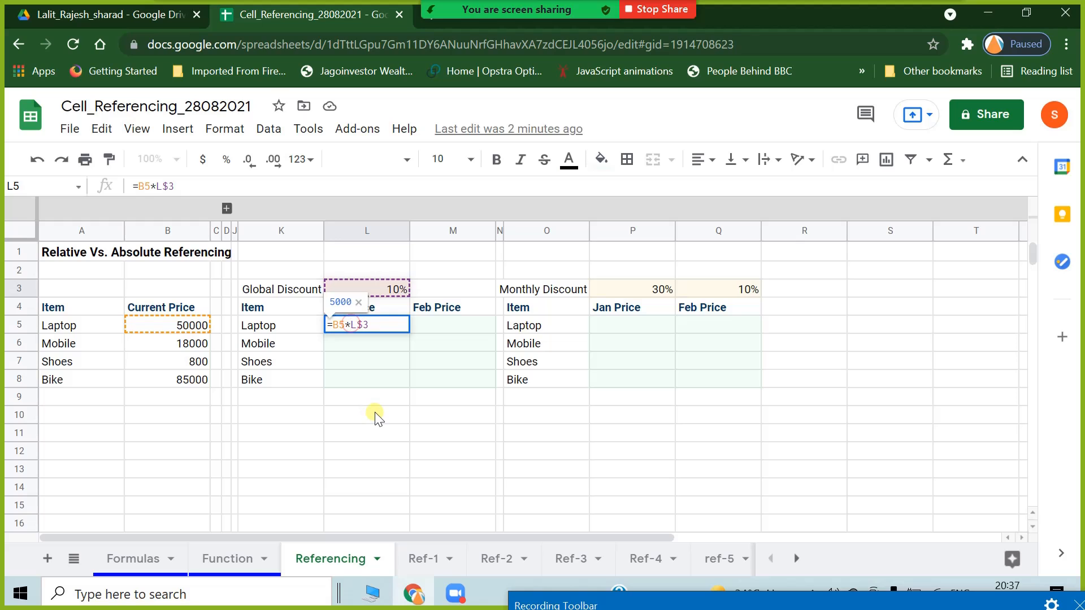
{"action": "type", "text": "$"}
{"action": "key", "text": "Return"}
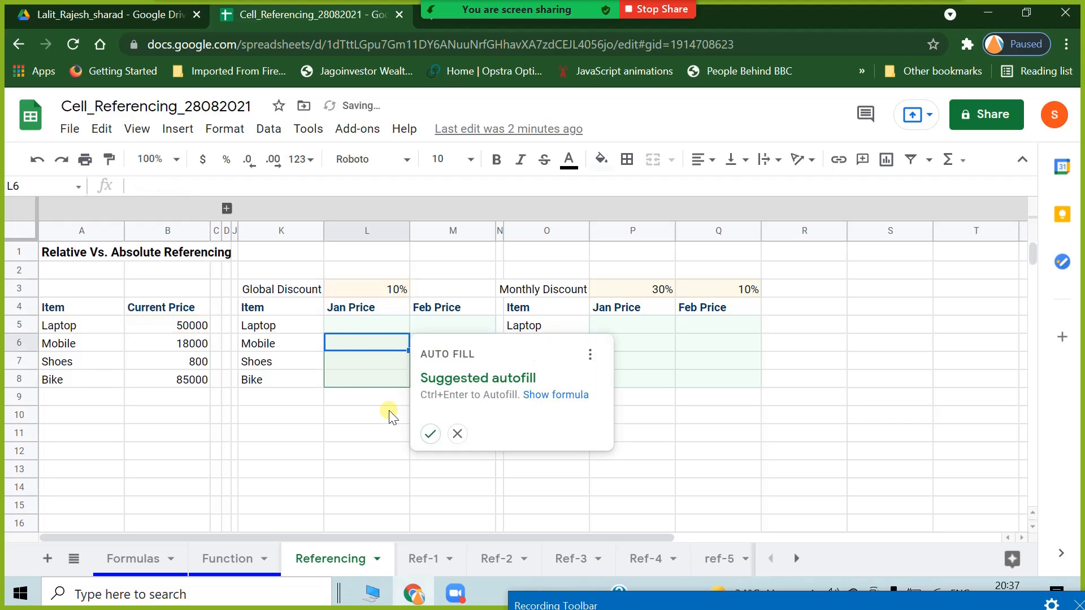
{"action": "left_click", "coordinate": [458, 434]}
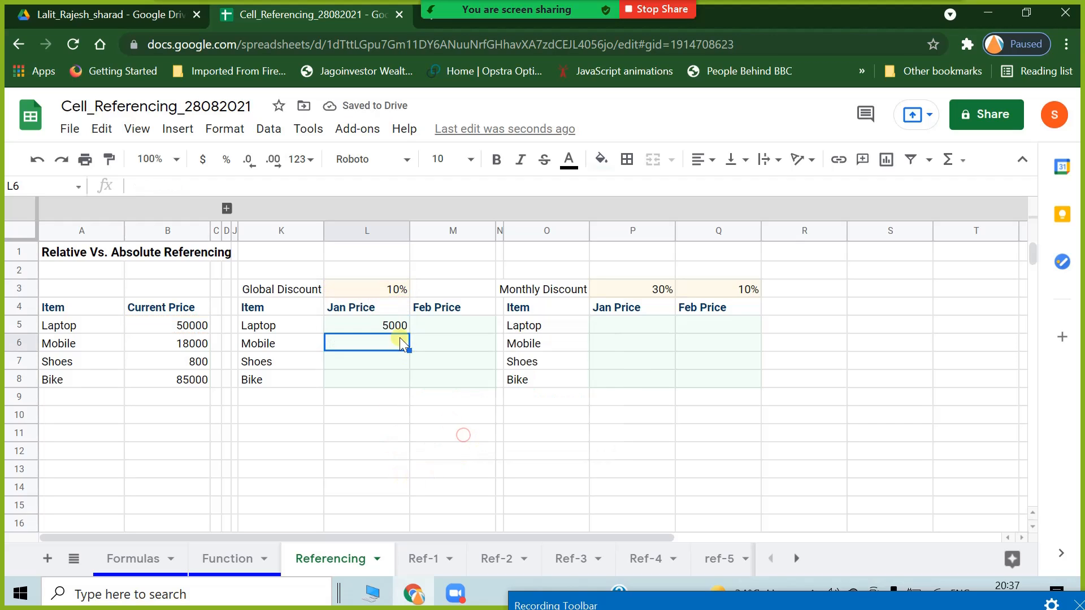
Fill the Jan Price formula from L5 down to L8 and check the Shoes formula in L7.
{"action": "left_click", "coordinate": [398, 329]}
{"action": "left_click_drag", "start_coordinate": [410, 333], "coordinate": [404, 381]}
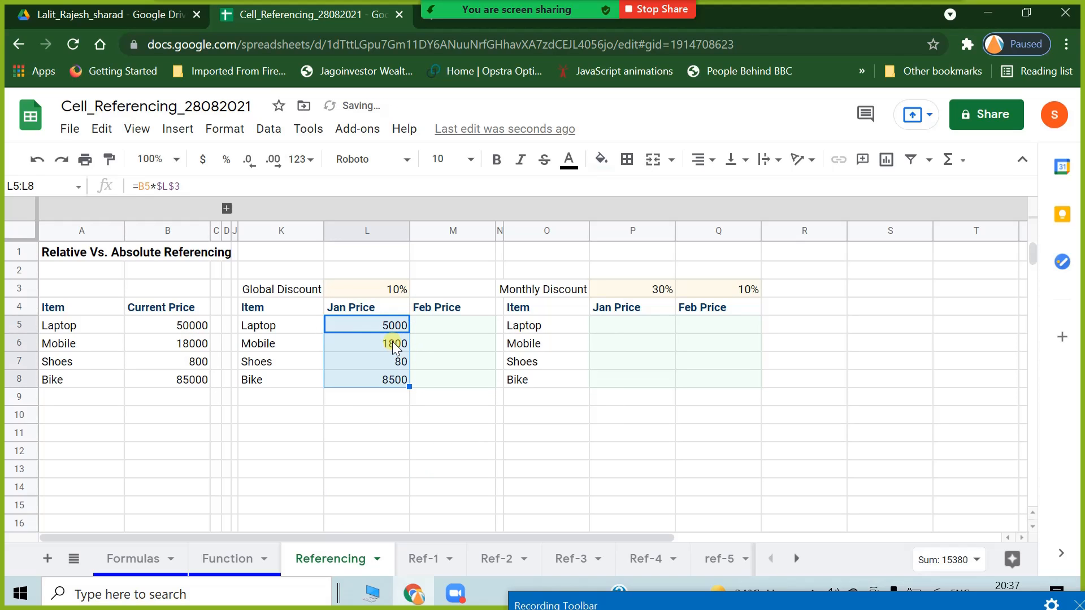
{"action": "double_click", "coordinate": [388, 360]}
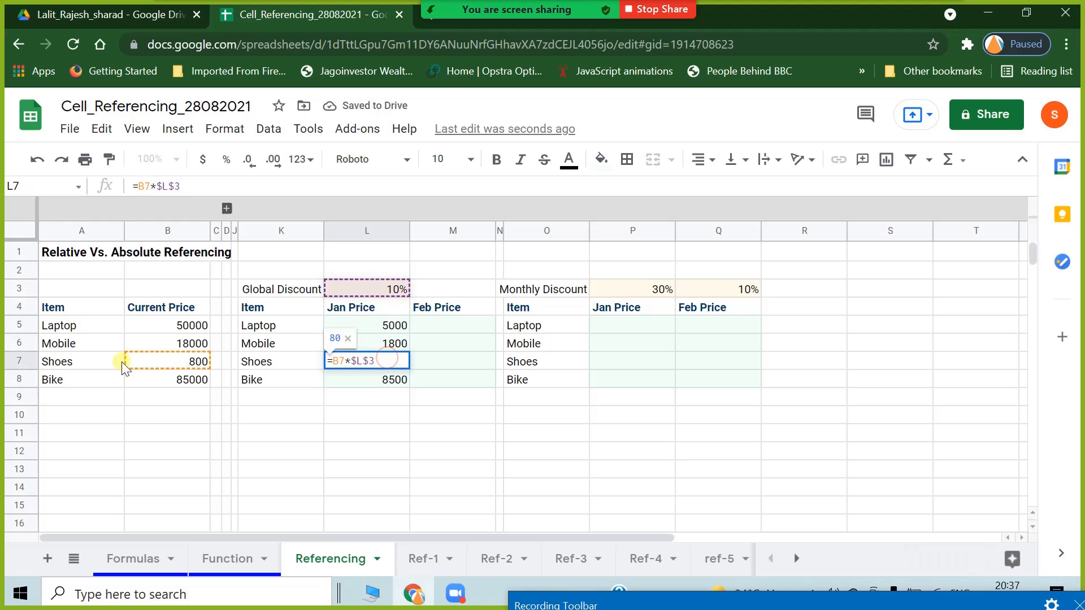
{"action": "key", "text": "Escape"}
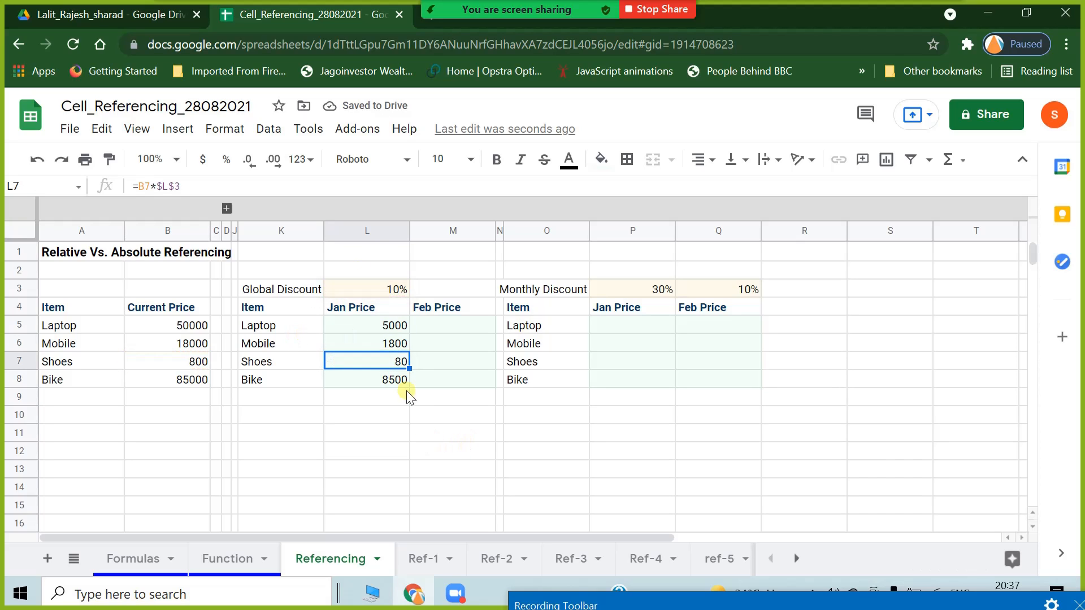
Try to fill the Jan Price formulas in L5:L8 across into the Feb Price cells M5:M8.
{"action": "left_click", "coordinate": [397, 323]}
{"action": "left_click_drag", "start_coordinate": [403, 327], "coordinate": [494, 387]}
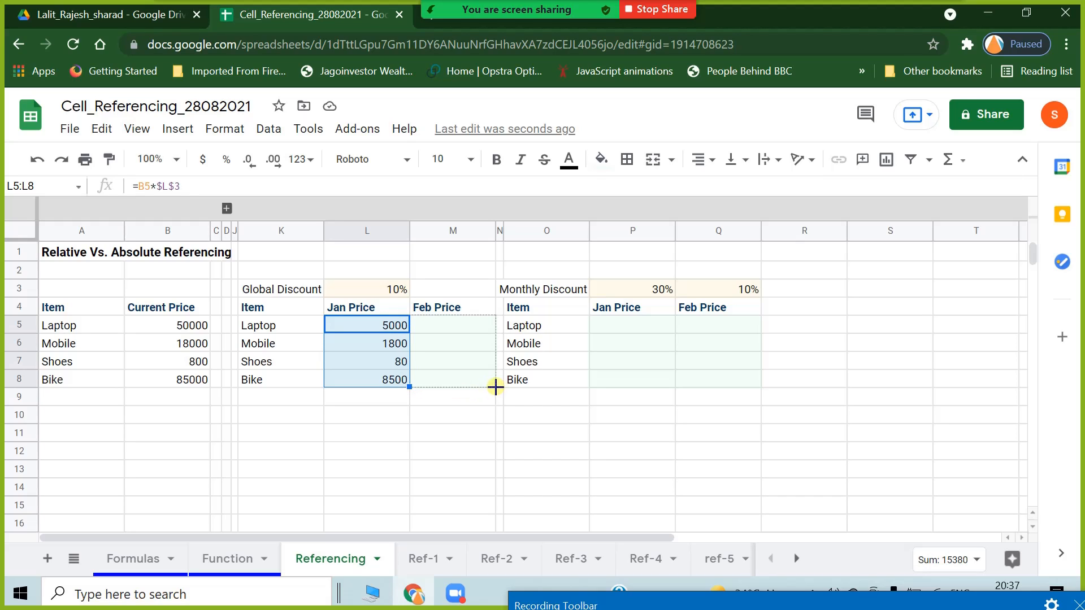
{"action": "left_click", "coordinate": [440, 455]}
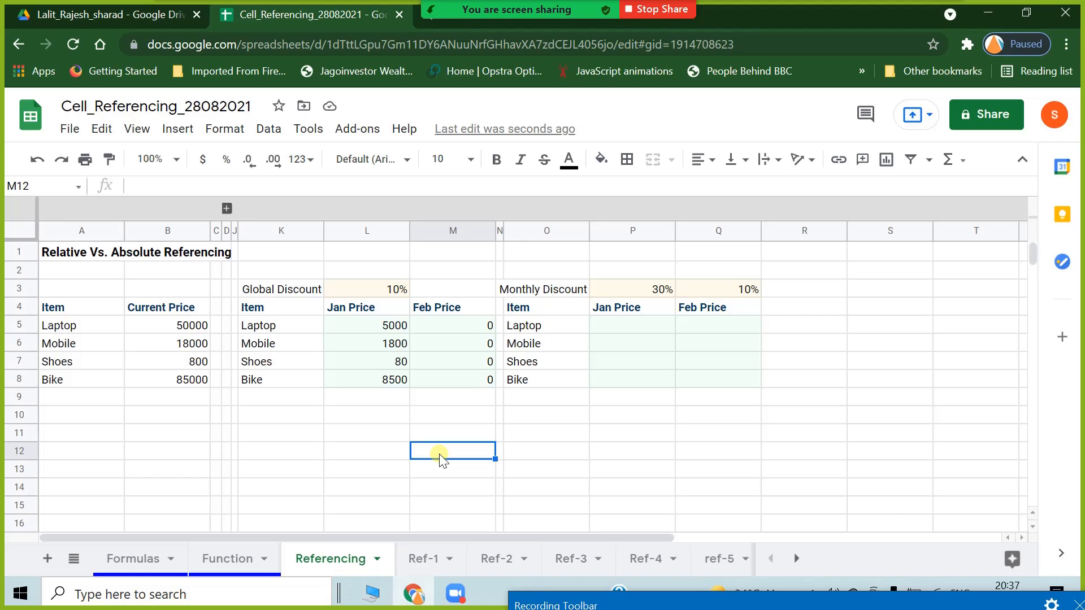
Compare the Laptop Feb Price formula in M5 with the Jan Price formula in L5 and examine which cells M5 references.
{"action": "left_click", "coordinate": [451, 328]}
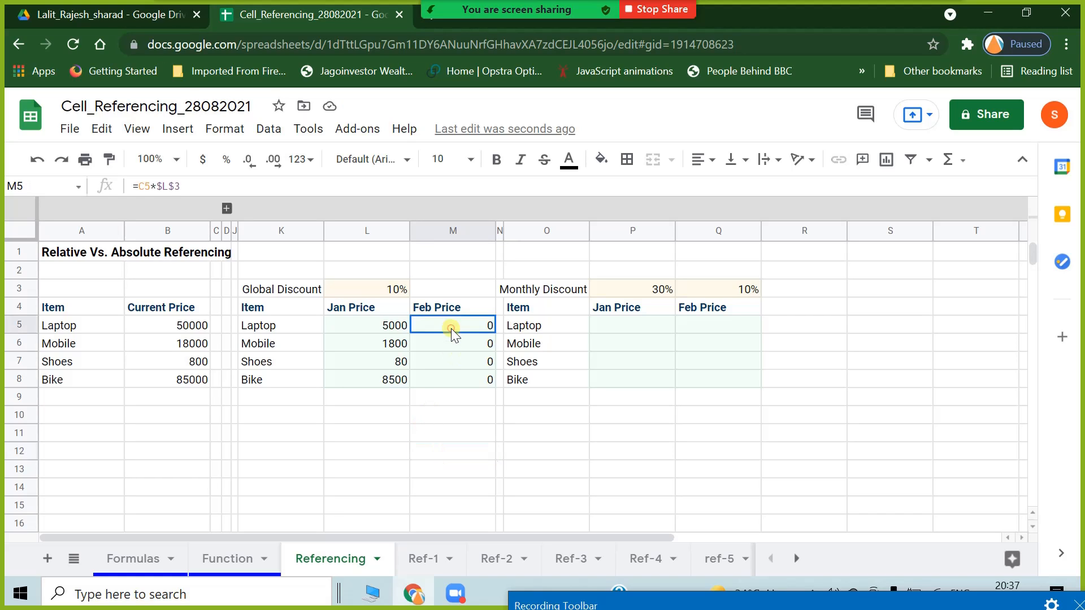
{"action": "left_click", "coordinate": [456, 417]}
{"action": "left_click", "coordinate": [381, 329]}
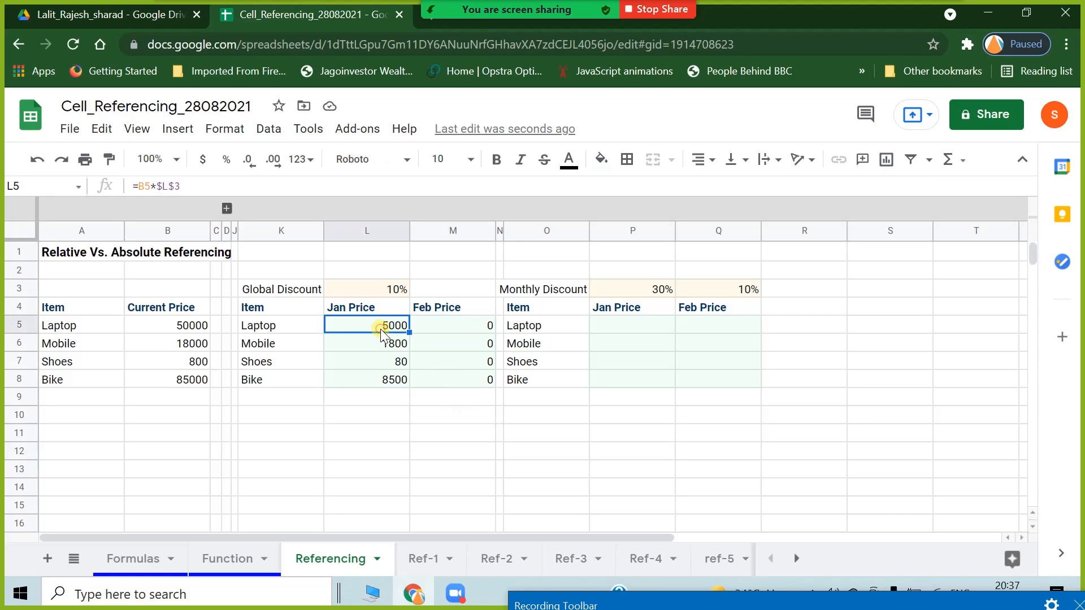
{"action": "left_click", "coordinate": [439, 327]}
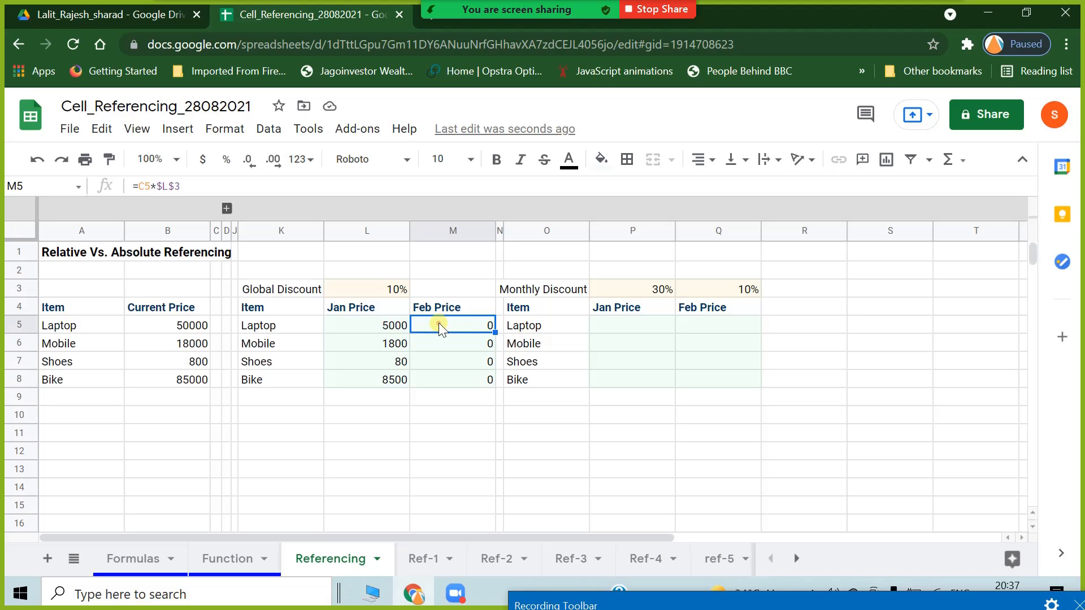
{"action": "double_click", "coordinate": [438, 324]}
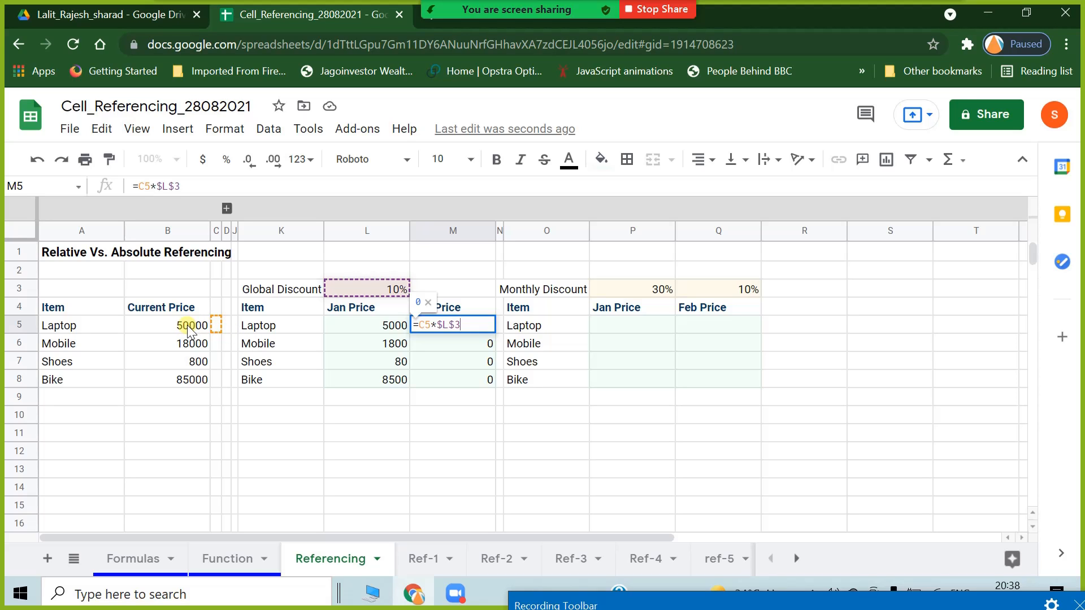
{"action": "key", "text": "Return"}
{"action": "left_click", "coordinate": [315, 486]}
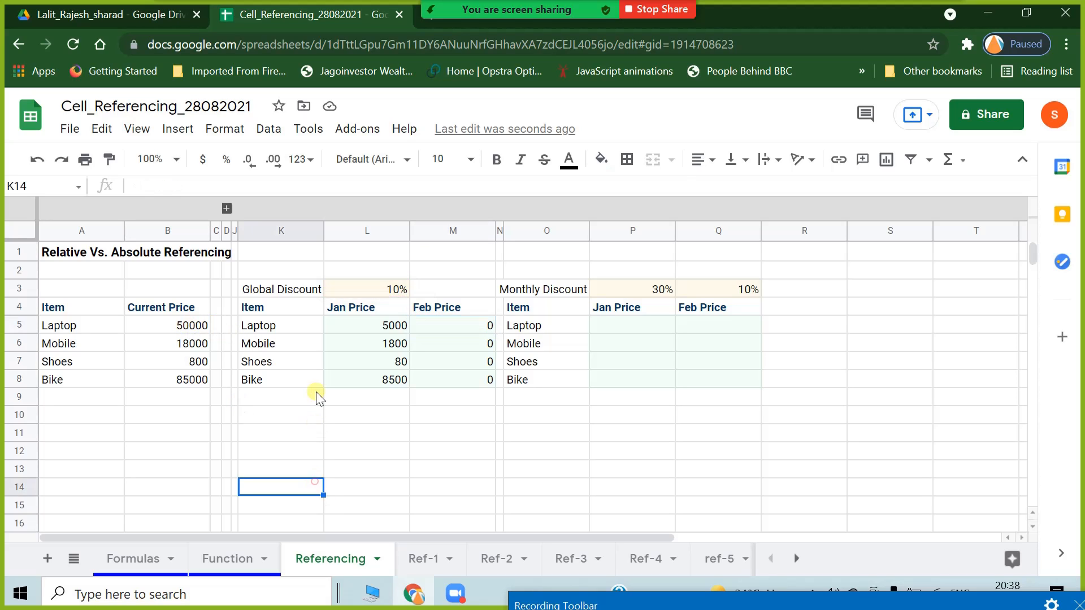
Change the Laptop Jan Price formula in L5 to =$B5*$L$3, locking the column of the Current Price reference.
{"action": "left_click", "coordinate": [348, 328]}
{"action": "left_click", "coordinate": [138, 187]}
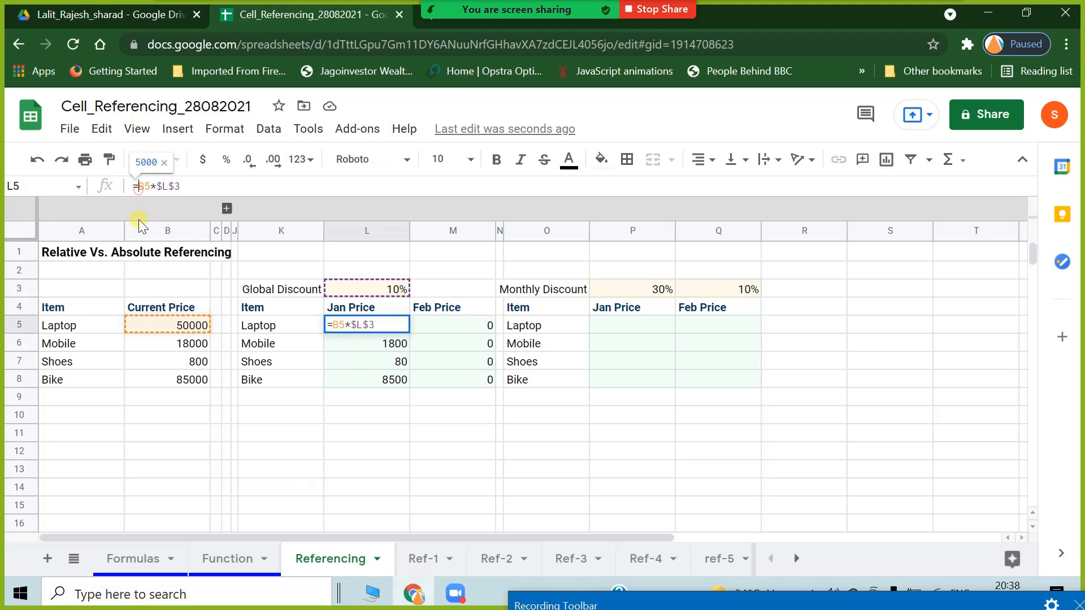
{"action": "type", "text": "$"}
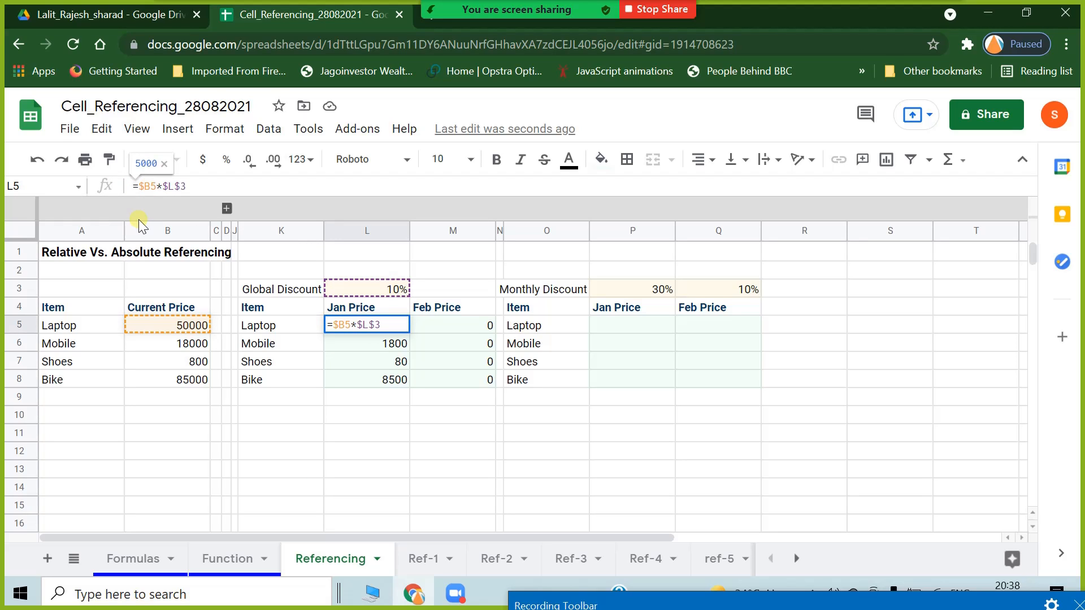
{"action": "key", "text": "Return"}
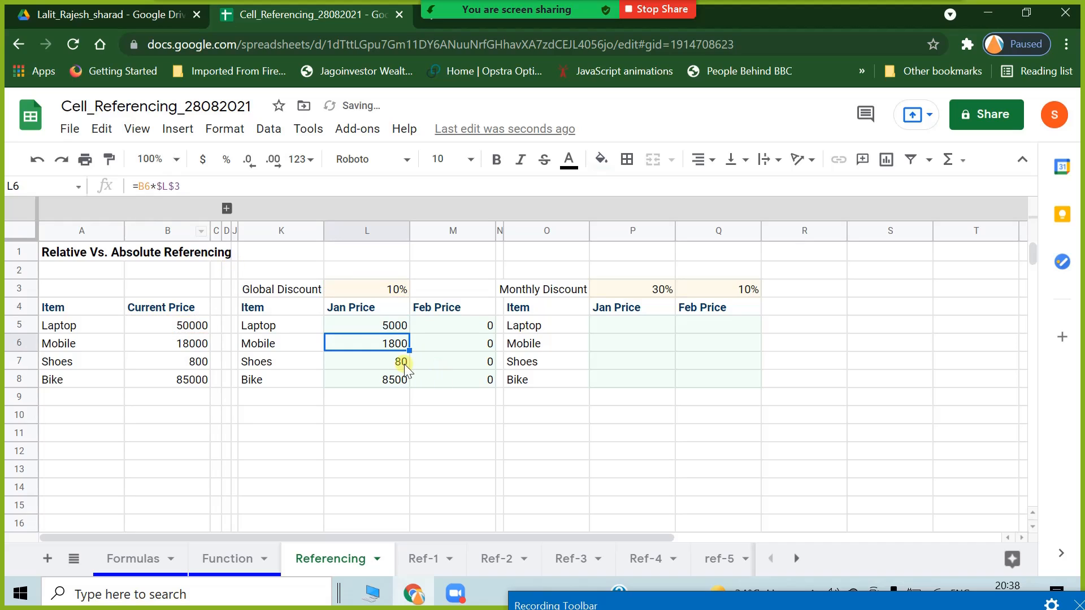
Fill the L5 formula down to L8, and extend L5:L8 across the Feb Price column.
{"action": "left_click", "coordinate": [395, 333]}
{"action": "left_click_drag", "start_coordinate": [409, 333], "coordinate": [411, 389]}
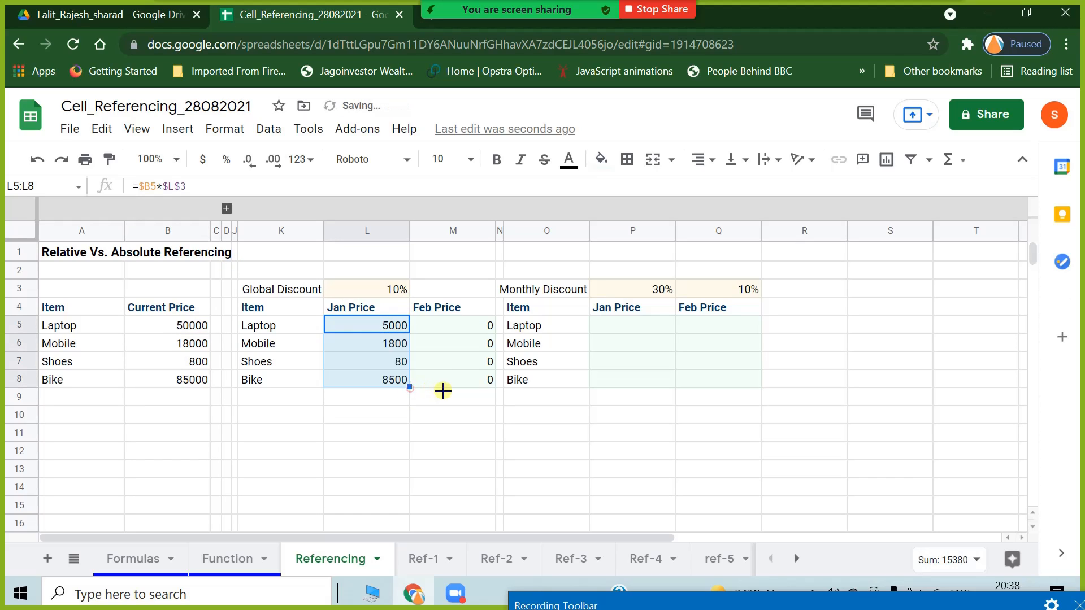
{"action": "left_click_drag", "start_coordinate": [485, 391], "coordinate": [500, 388]}
{"action": "left_click", "coordinate": [485, 396]}
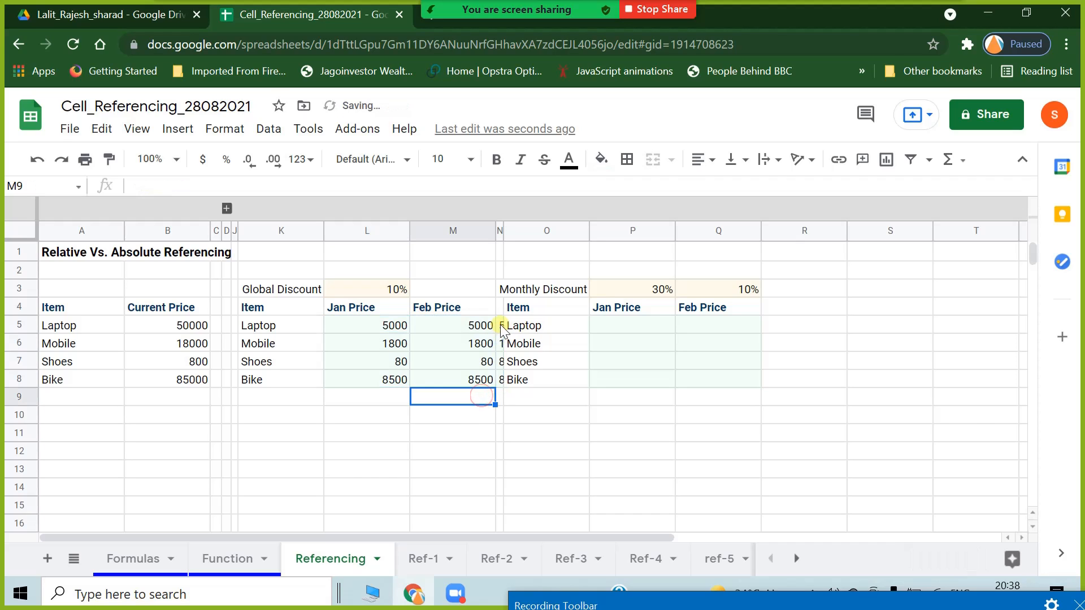
Clear the stray formulas from N5:N9 in the narrow column beside the Global Discount table.
{"action": "left_click", "coordinate": [500, 325]}
{"action": "key", "text": "shift+Down"}
{"action": "key", "text": "shift+Down"}
{"action": "key", "text": "shift+Down"}
{"action": "key", "text": "shift+Down"}
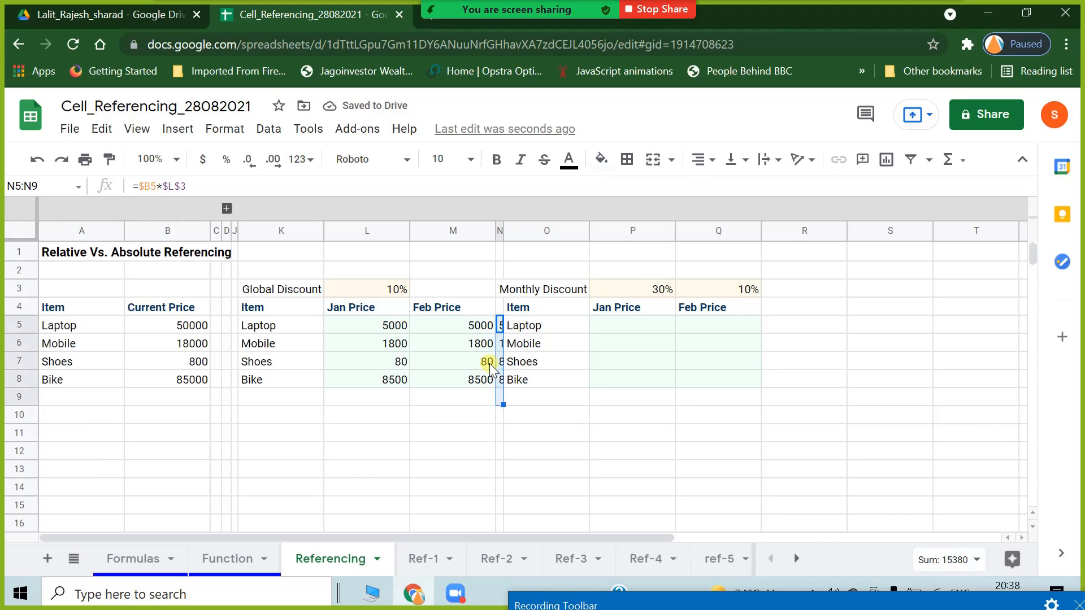
{"action": "key", "text": "Delete"}
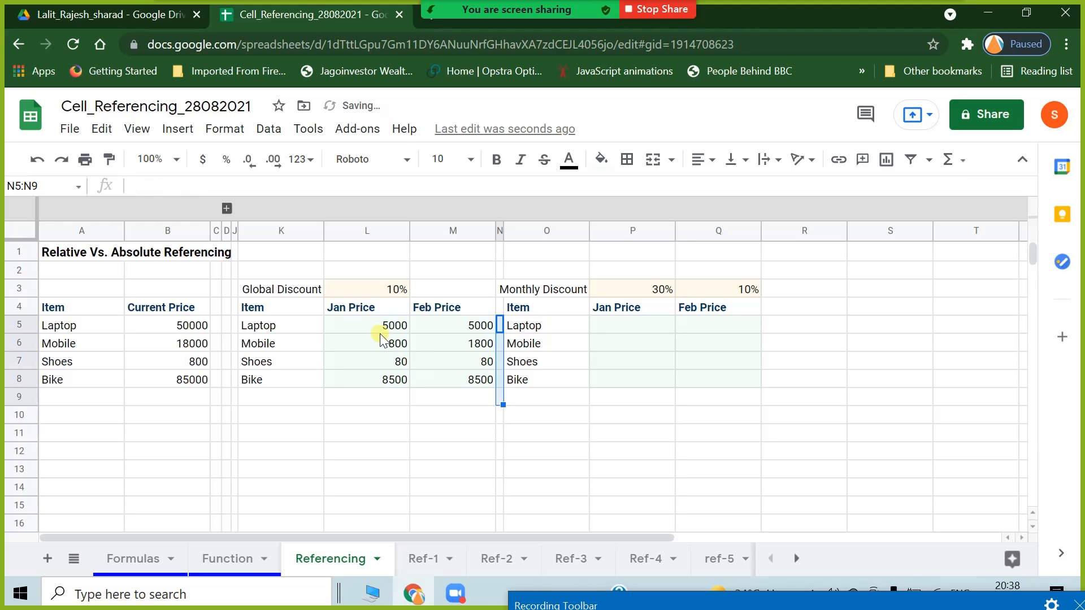
Compare the Jan Price and Feb Price formulas in the Global Discount table and their link to the discount in L3.
{"action": "left_click", "coordinate": [457, 332]}
{"action": "left_click", "coordinate": [393, 342]}
{"action": "left_click", "coordinate": [459, 346]}
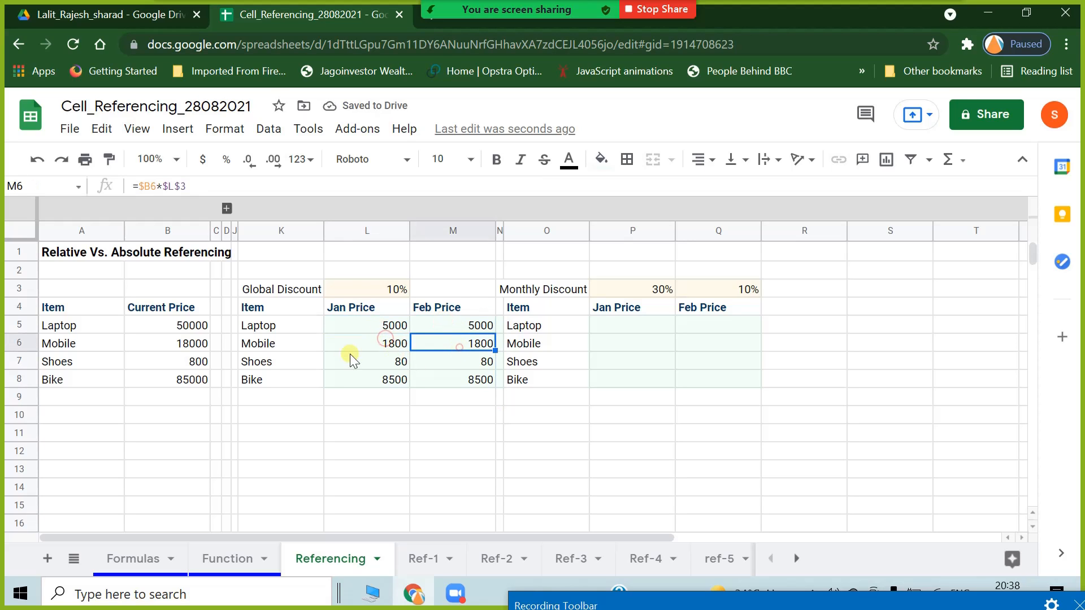
{"action": "left_click", "coordinate": [344, 292]}
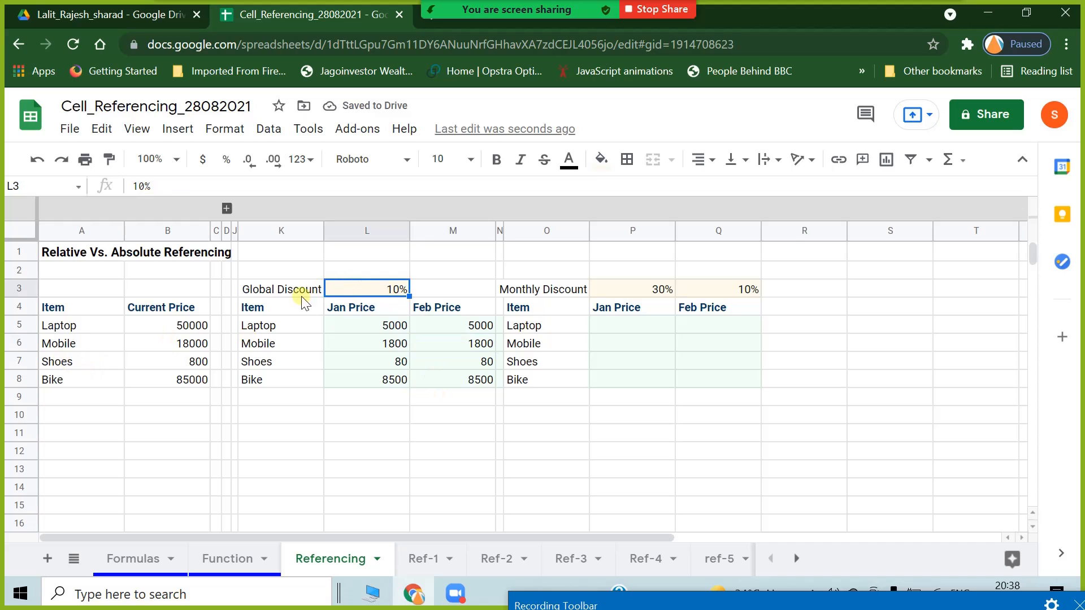
{"action": "left_click", "coordinate": [360, 328]}
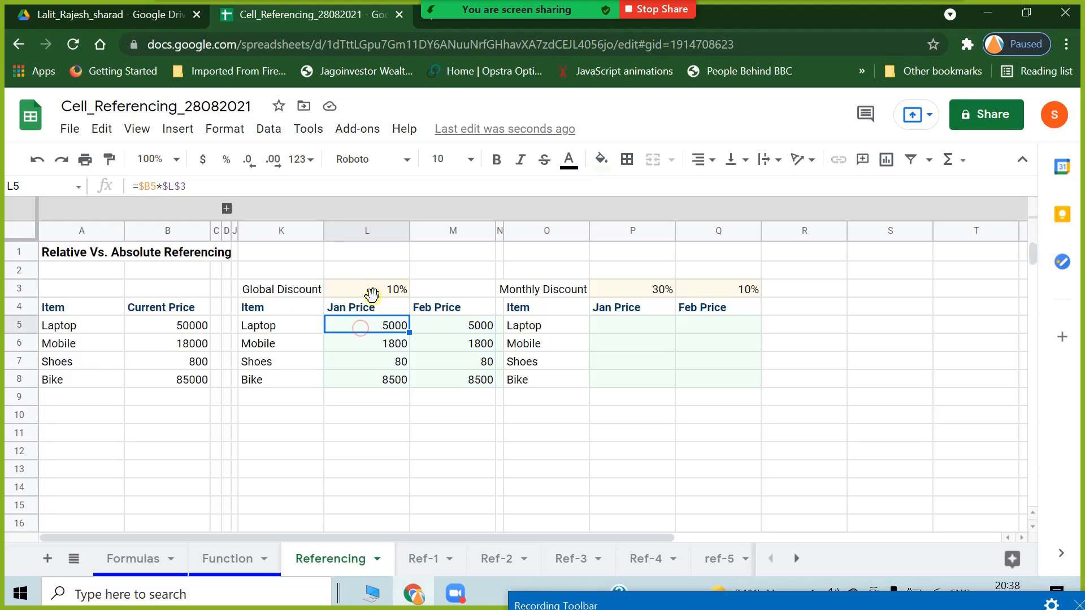
{"action": "left_click", "coordinate": [373, 295]}
{"action": "left_click", "coordinate": [356, 328]}
{"action": "left_click", "coordinate": [461, 331]}
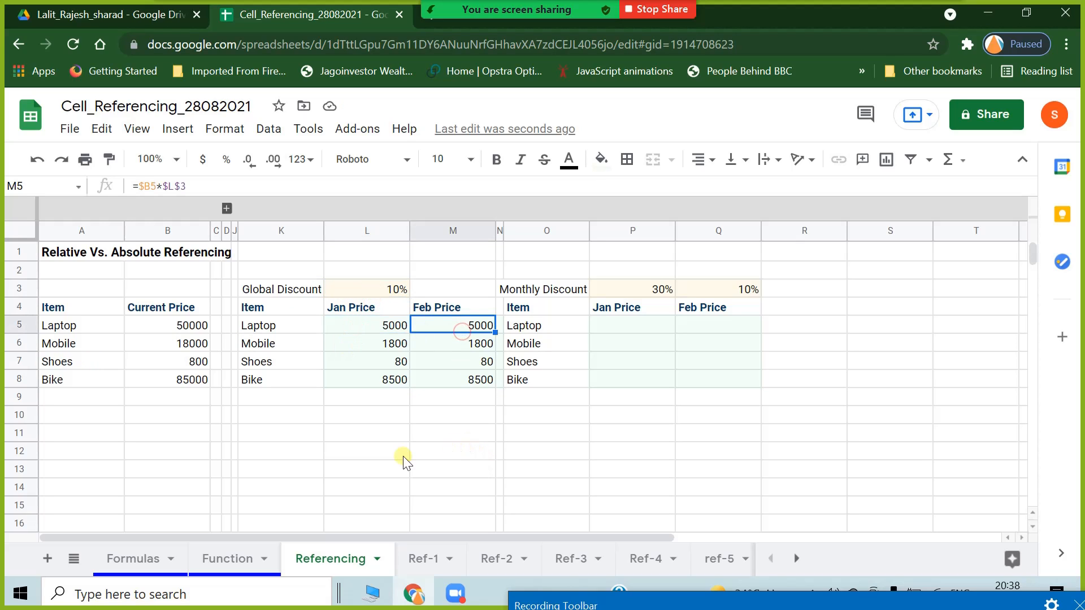
{"action": "left_click", "coordinate": [383, 326]}
{"action": "left_click", "coordinate": [380, 381]}
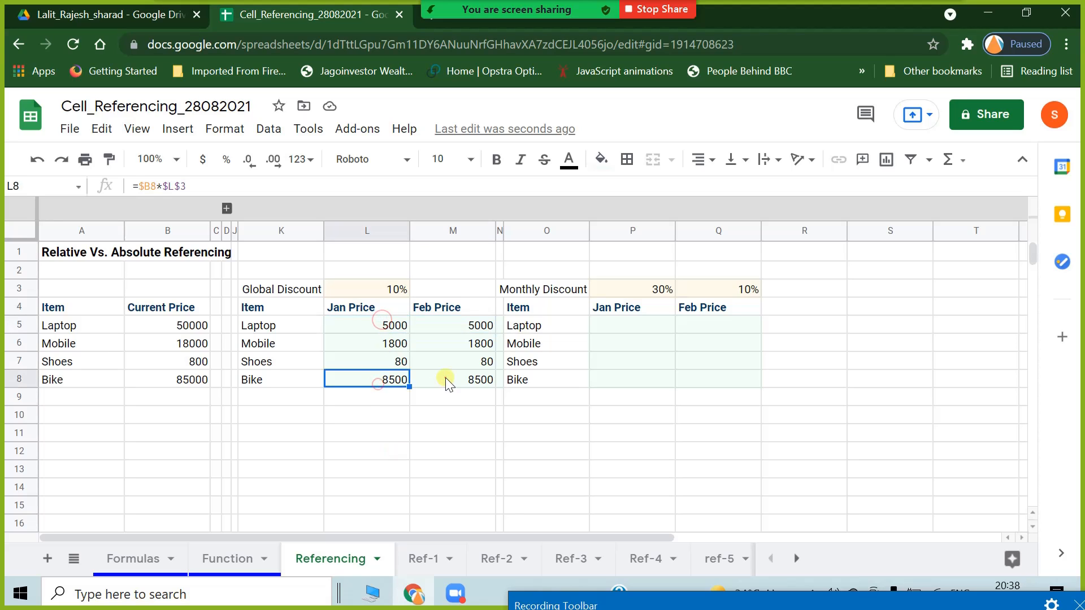
{"action": "left_click", "coordinate": [445, 378]}
{"action": "left_click", "coordinate": [360, 344]}
{"action": "left_click", "coordinate": [378, 314]}
{"action": "left_click", "coordinate": [472, 326]}
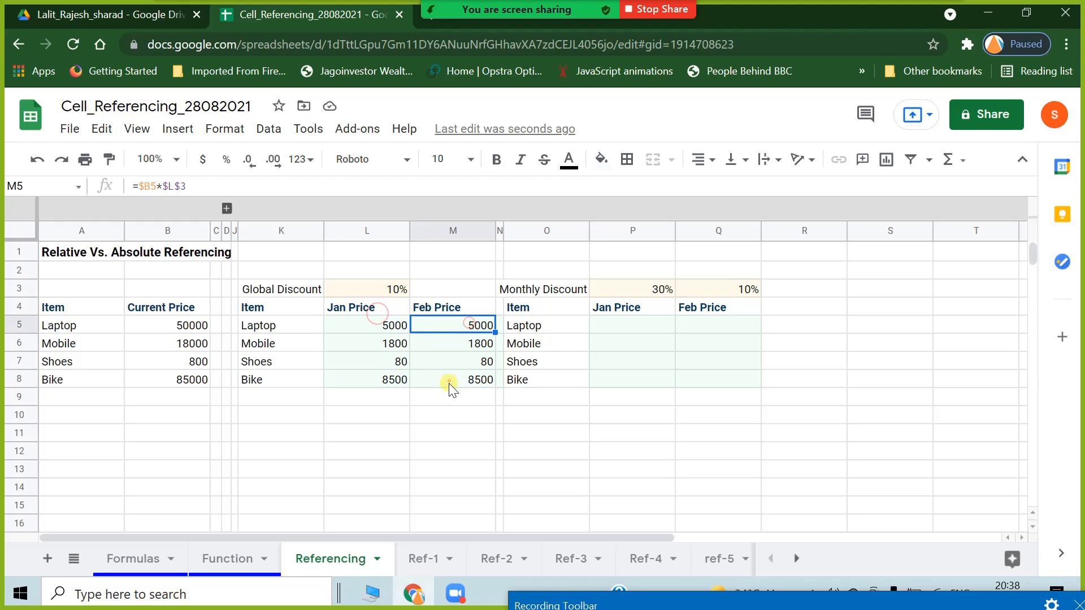
{"action": "left_click", "coordinate": [449, 381]}
{"action": "left_click", "coordinate": [390, 379]}
{"action": "left_click", "coordinate": [391, 292]}
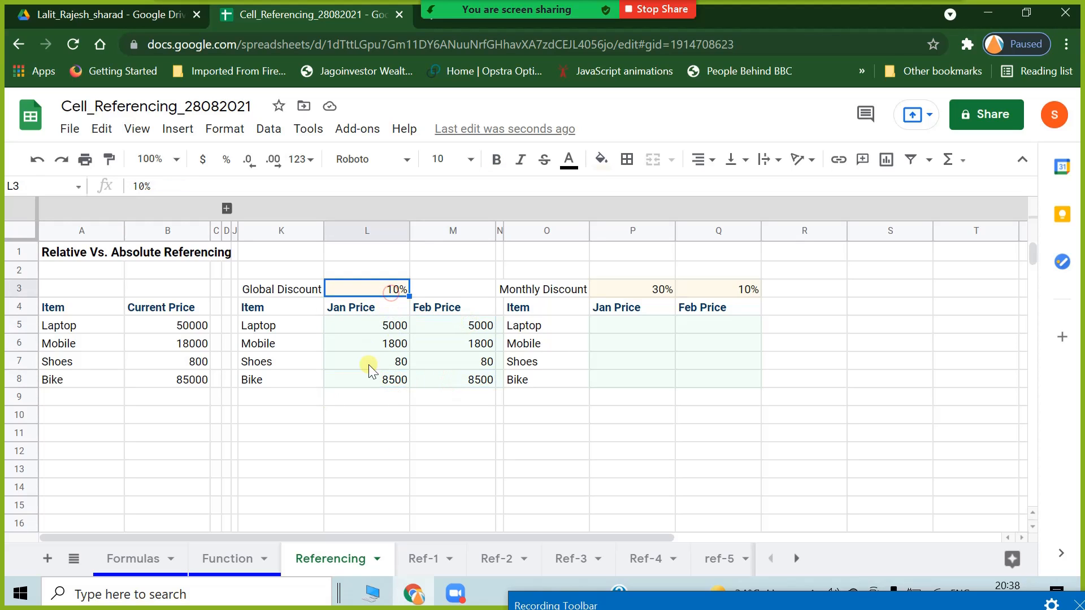
{"action": "left_click", "coordinate": [368, 322]}
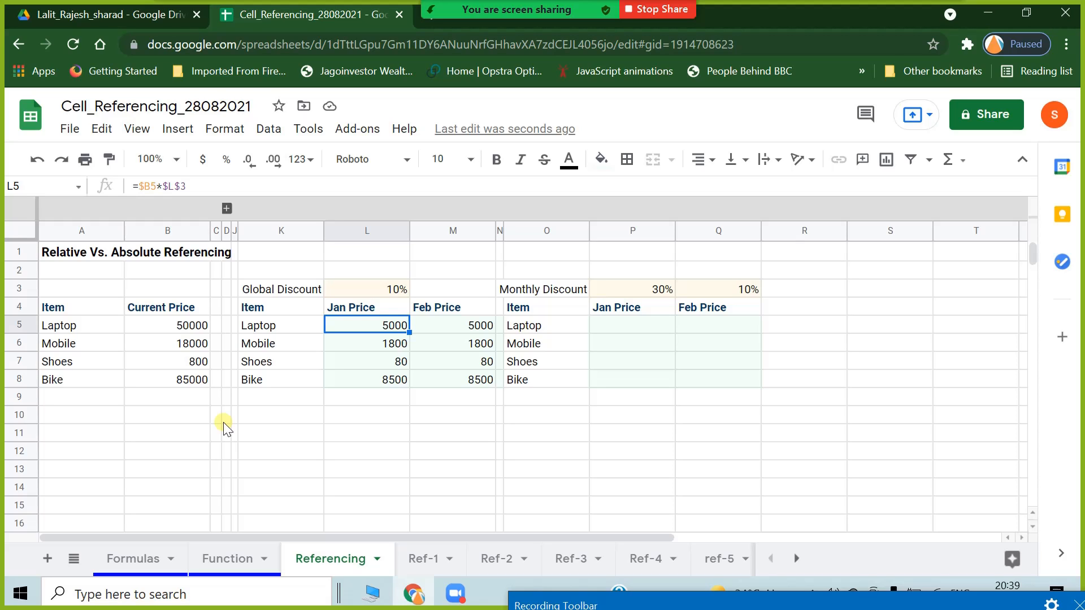
Enter =$B5*$P3 as the Laptop Jan Price in P5 of the Monthly Discount table, declining the suggested autofill.
{"action": "left_click", "coordinate": [616, 327]}
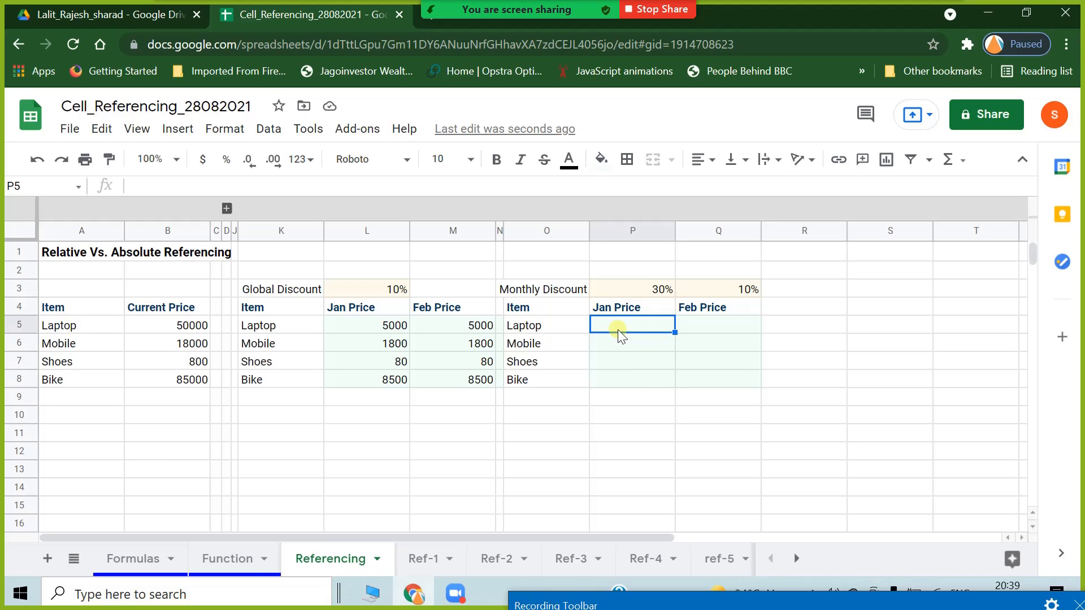
{"action": "type", "text": "="}
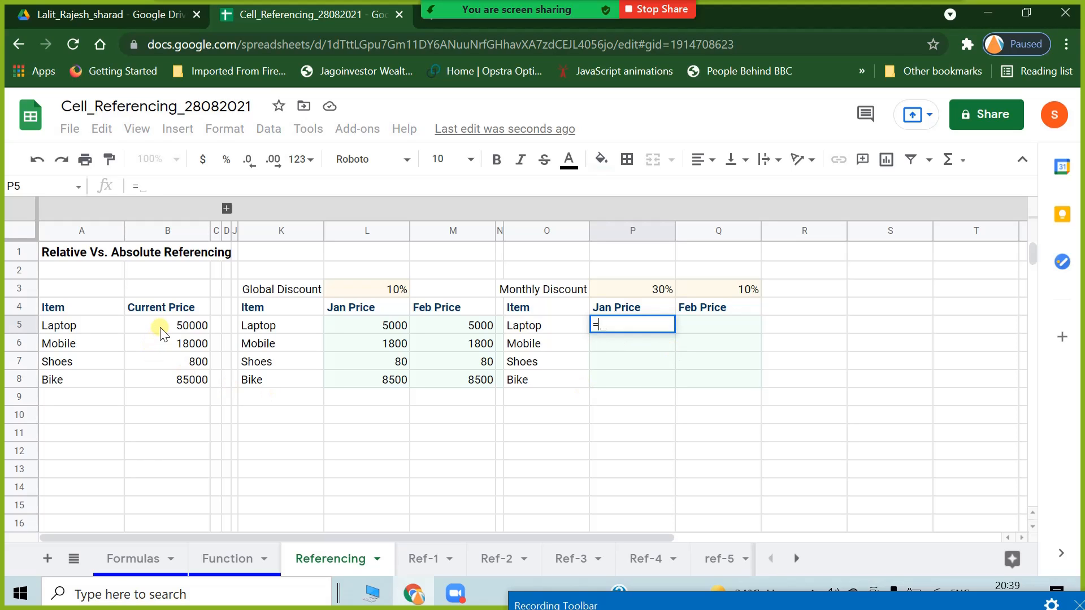
{"action": "left_click", "coordinate": [161, 327]}
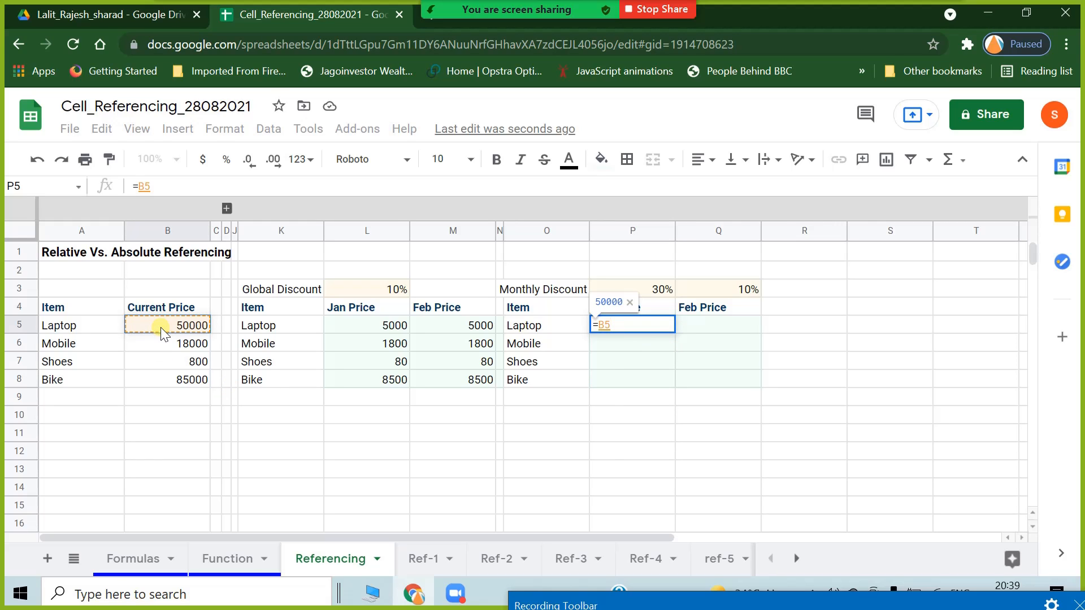
{"action": "type", "text": "*"}
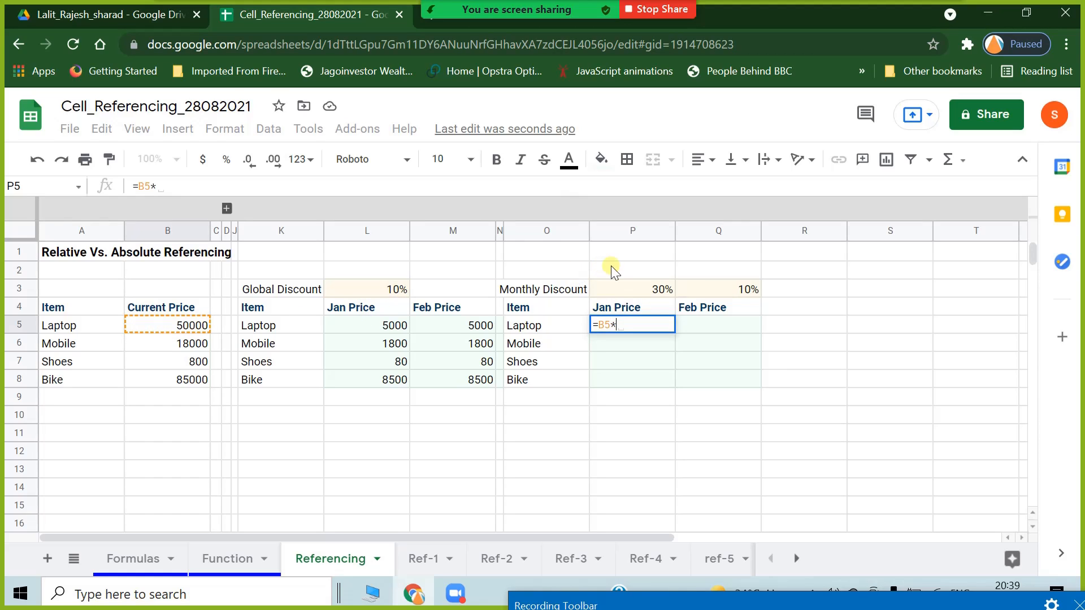
{"action": "left_click", "coordinate": [614, 284]}
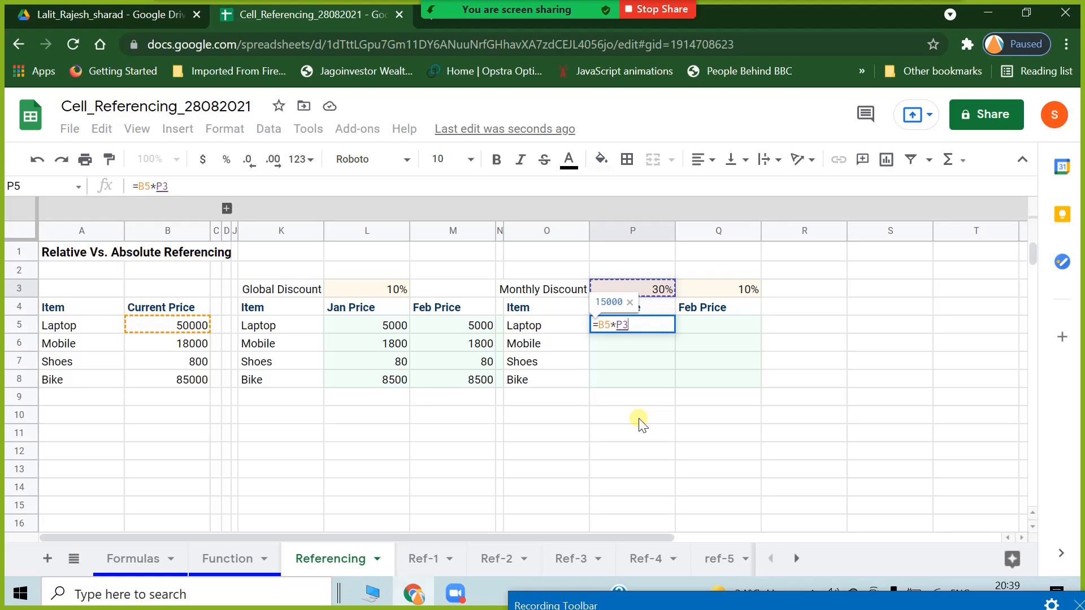
{"action": "left_click", "coordinate": [597, 325]}
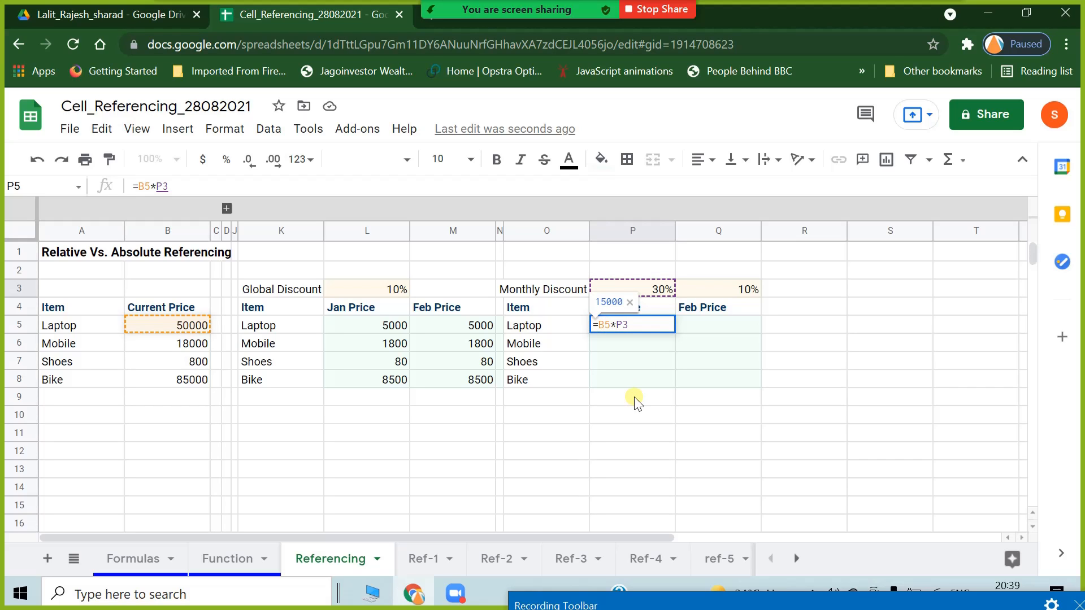
{"action": "type", "text": "$"}
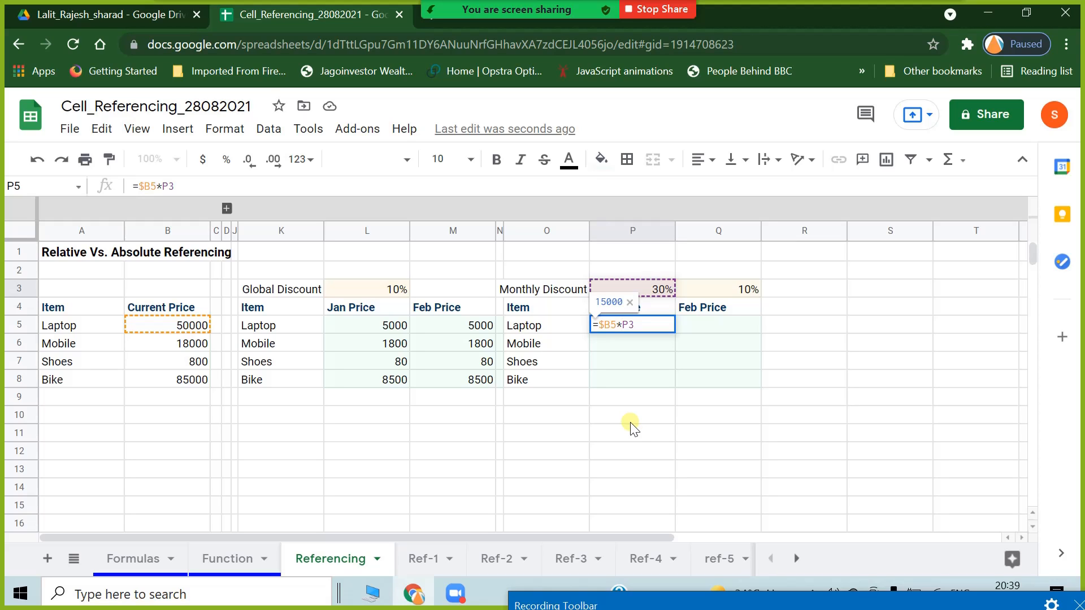
{"action": "type", "text": "$"}
{"action": "key", "text": "Return"}
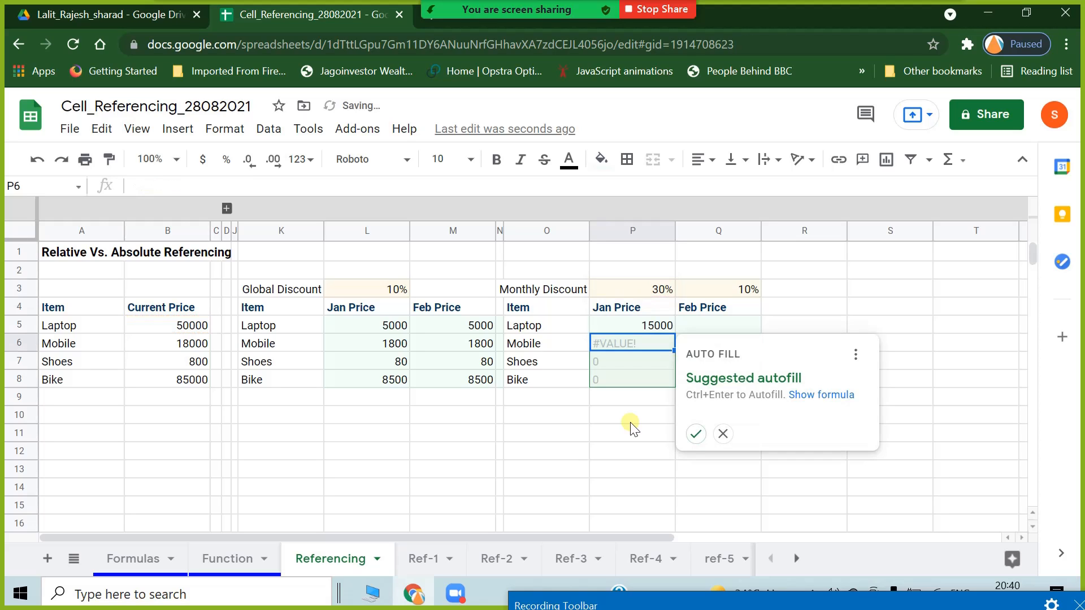
{"action": "left_click", "coordinate": [724, 434]}
Try to fill the P5 formula down to P8, and examine the references in P6 and P5.
{"action": "left_click", "coordinate": [658, 330]}
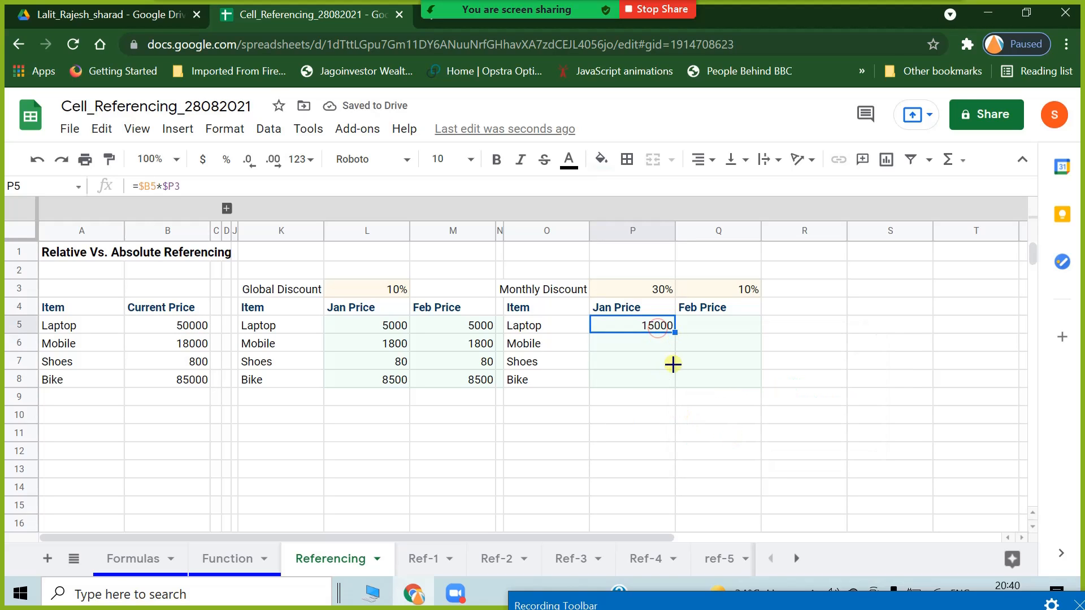
{"action": "left_click_drag", "start_coordinate": [673, 364], "coordinate": [670, 382]}
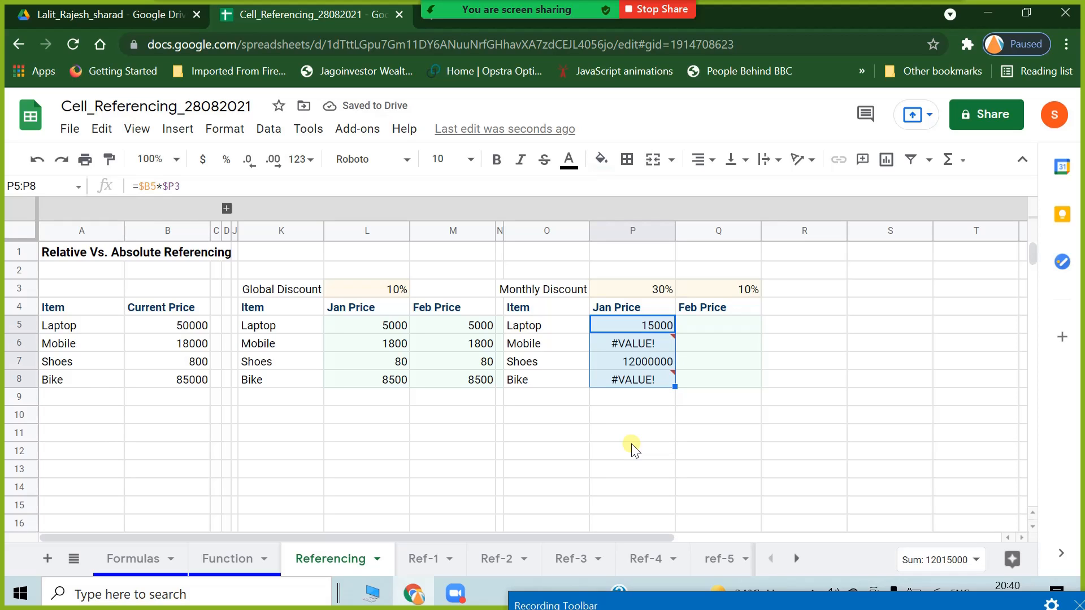
{"action": "left_click", "coordinate": [652, 342]}
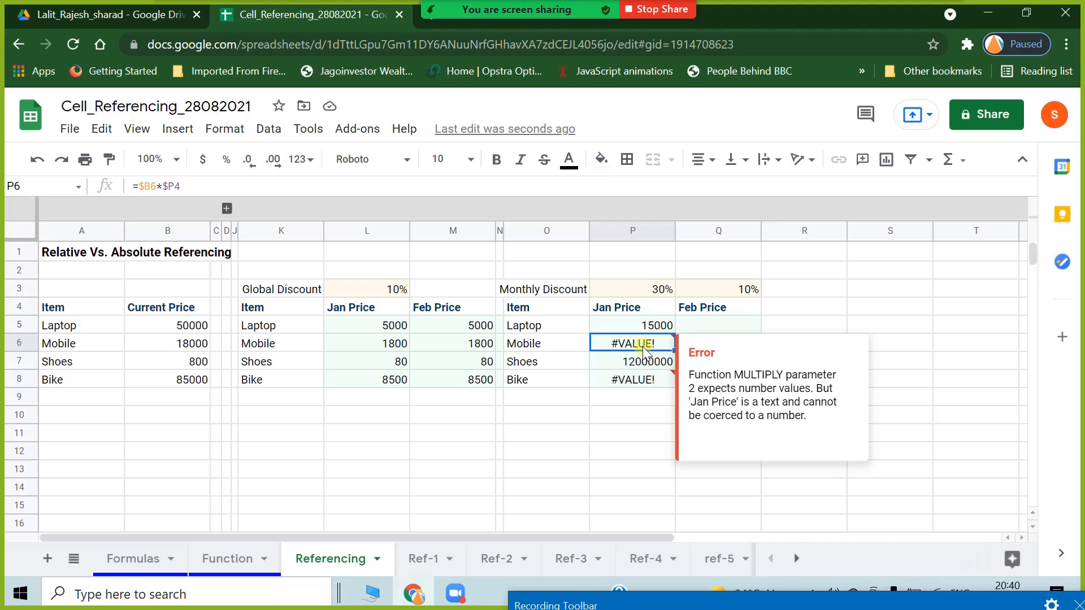
{"action": "double_click", "coordinate": [621, 324]}
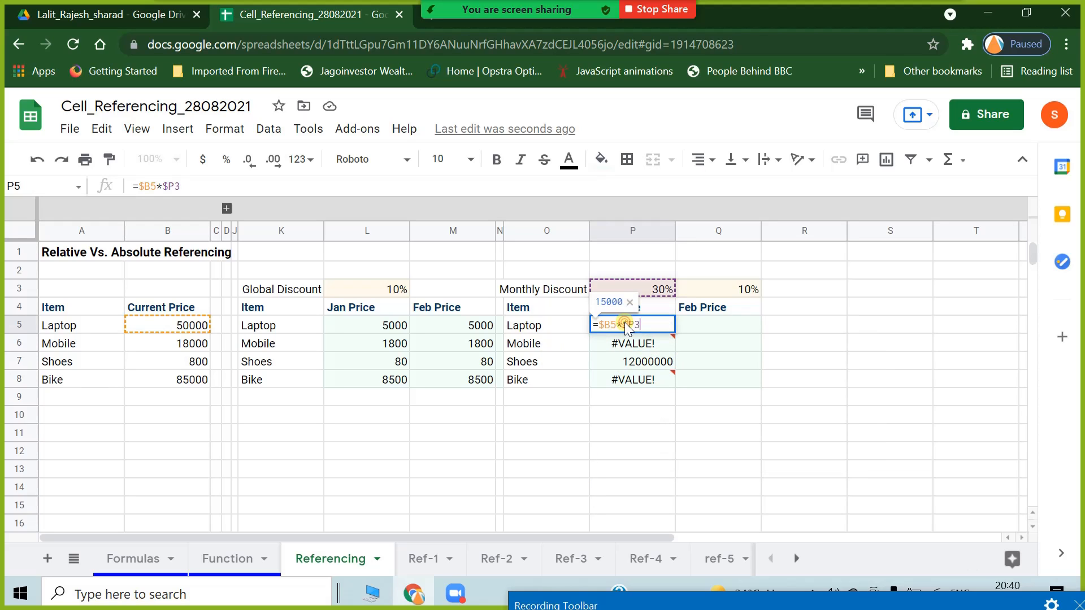
{"action": "key", "text": "Escape"}
{"action": "mouse_move", "coordinate": [649, 347]}
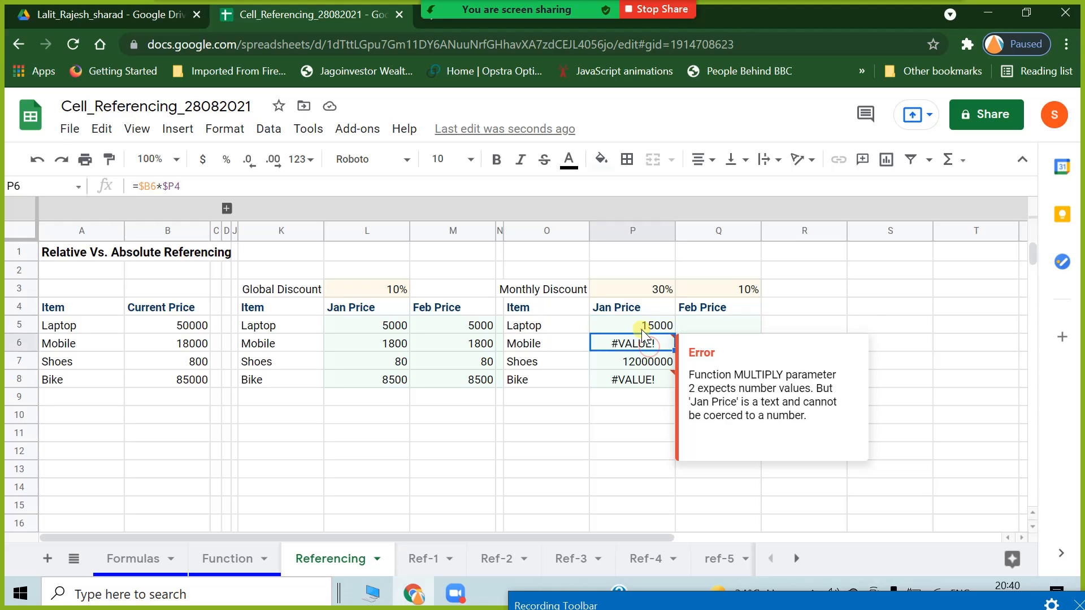
Clear the Jan Price formulas from P5:P8 in the Monthly Discount table.
{"action": "left_click_drag", "start_coordinate": [642, 330], "coordinate": [643, 382]}
{"action": "key", "text": "Delete"}
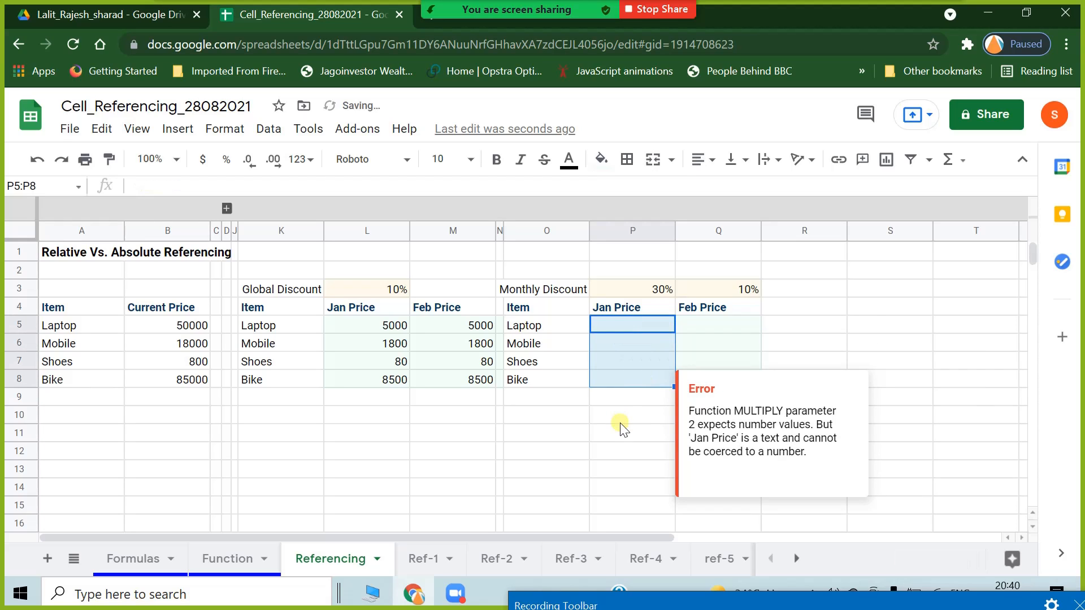
{"action": "left_click", "coordinate": [619, 423]}
Enter =B$5*P$3 as the Laptop Jan Price in P5, locking the row of both references.
{"action": "left_click", "coordinate": [628, 324]}
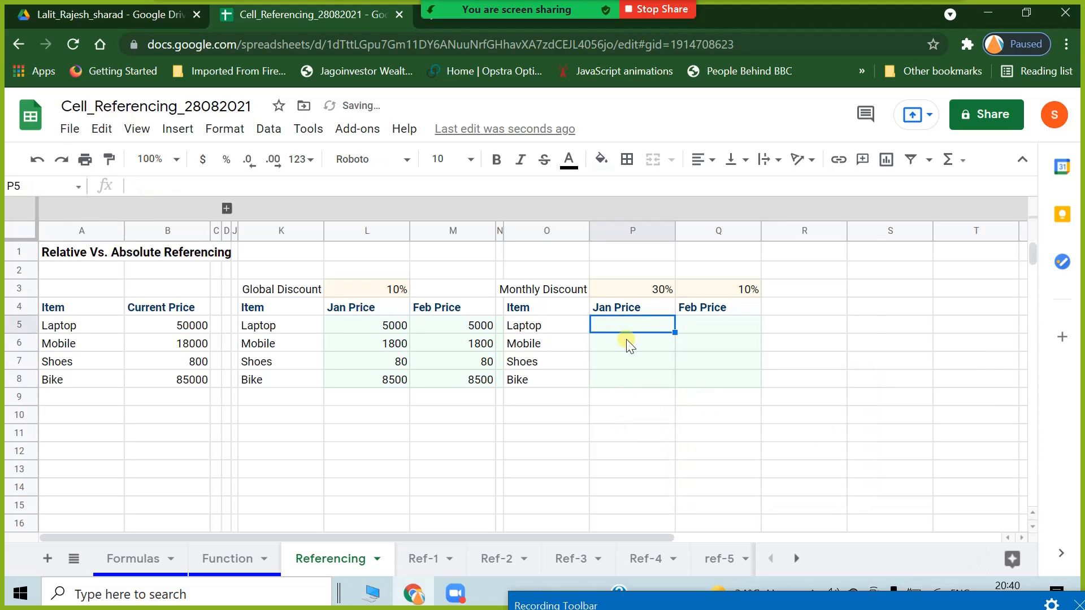
{"action": "type", "text": "="}
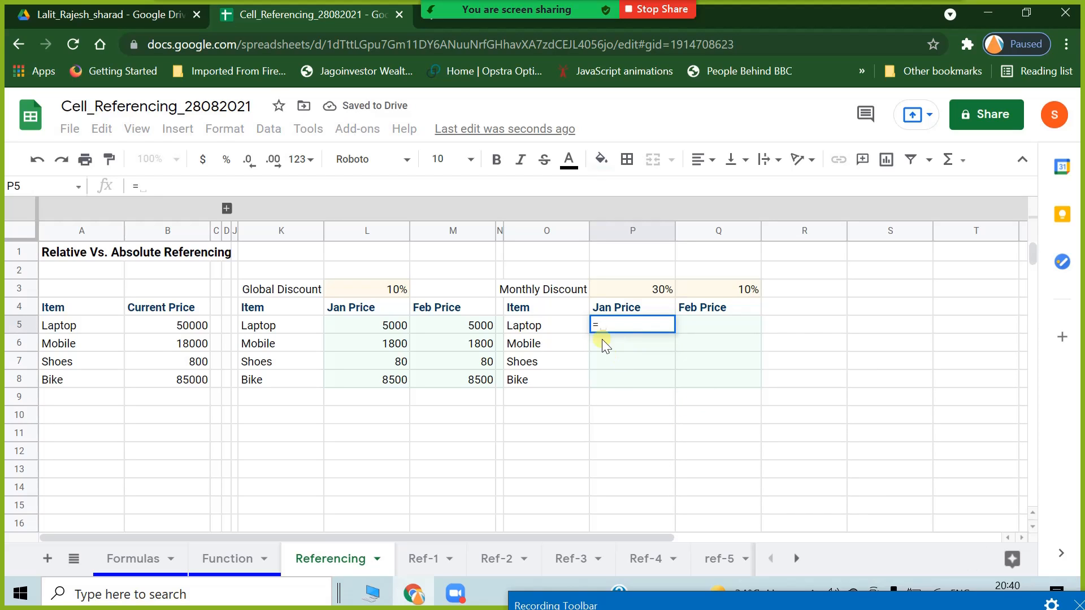
{"action": "left_click", "coordinate": [152, 331]}
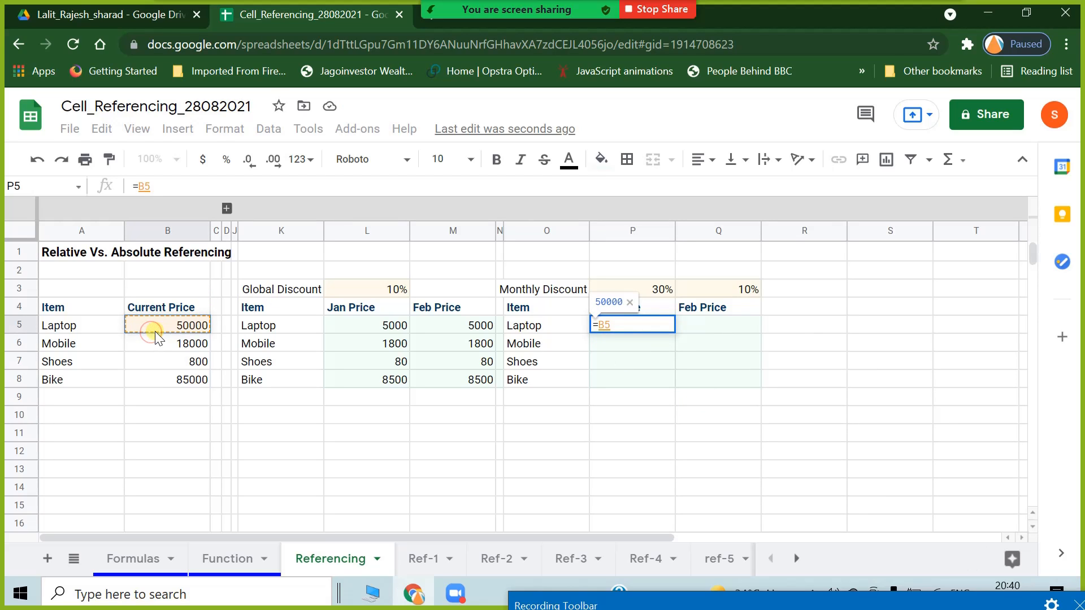
{"action": "type", "text": "*"}
{"action": "left_click", "coordinate": [627, 289]}
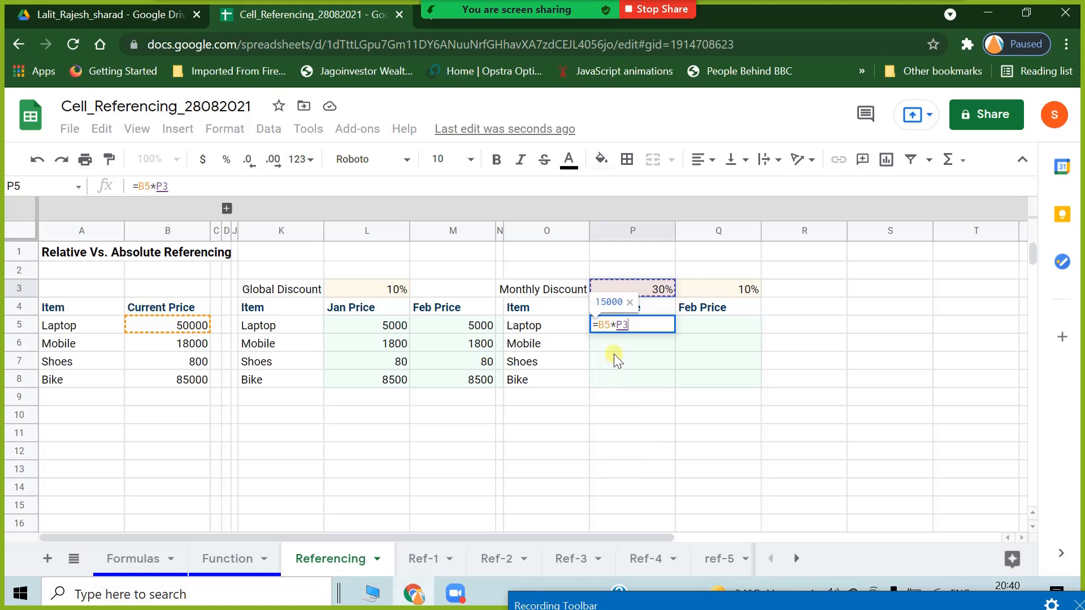
{"action": "left_click", "coordinate": [604, 325]}
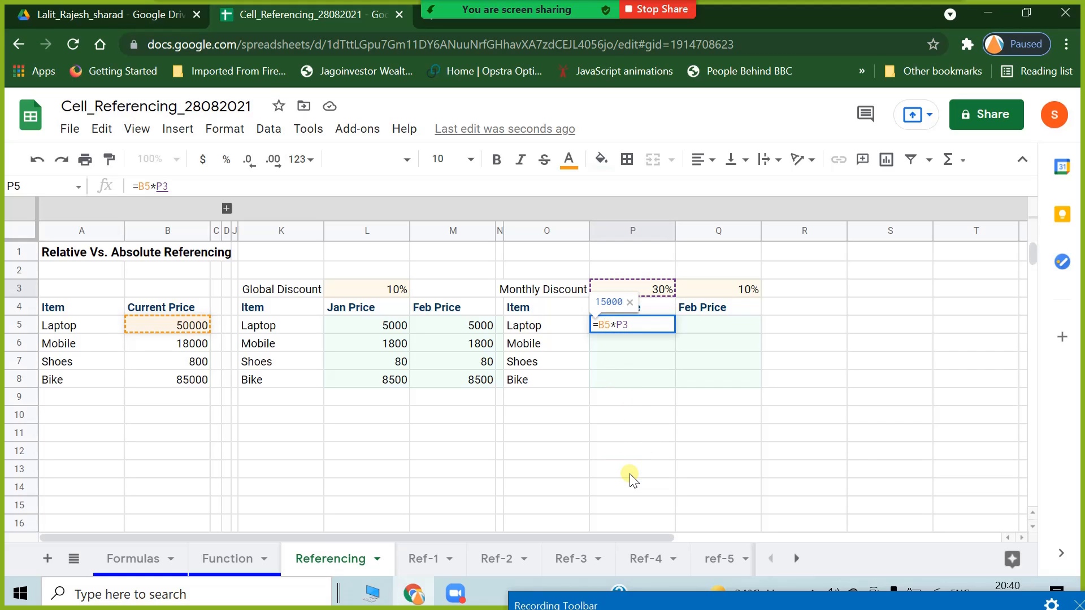
{"action": "type", "text": "$"}
{"action": "key", "text": "Right"}
{"action": "key", "text": "Right"}
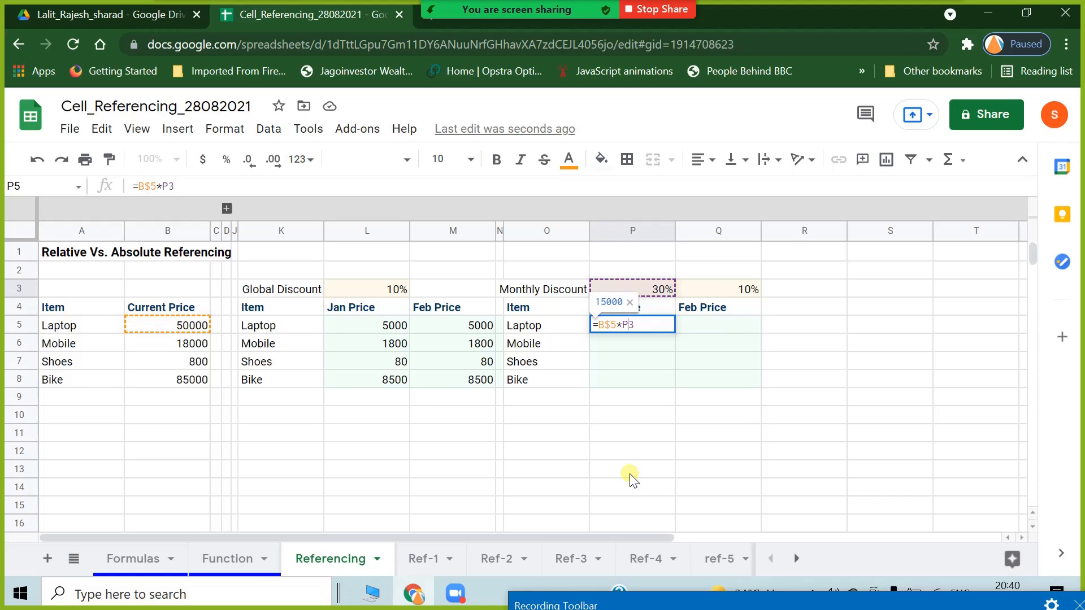
{"action": "type", "text": "$"}
{"action": "key", "text": "Return"}
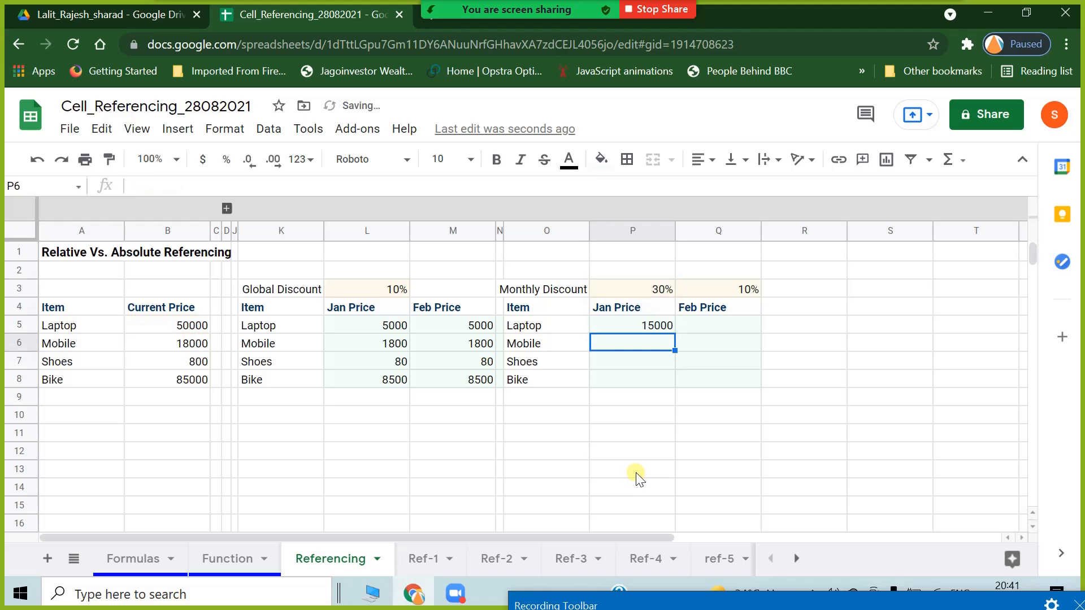
Fill the P5 formula down the Monthly Discount table's Jan Price column to P8.
{"action": "left_click", "coordinate": [655, 327]}
{"action": "left_click_drag", "start_coordinate": [676, 329], "coordinate": [658, 384]}
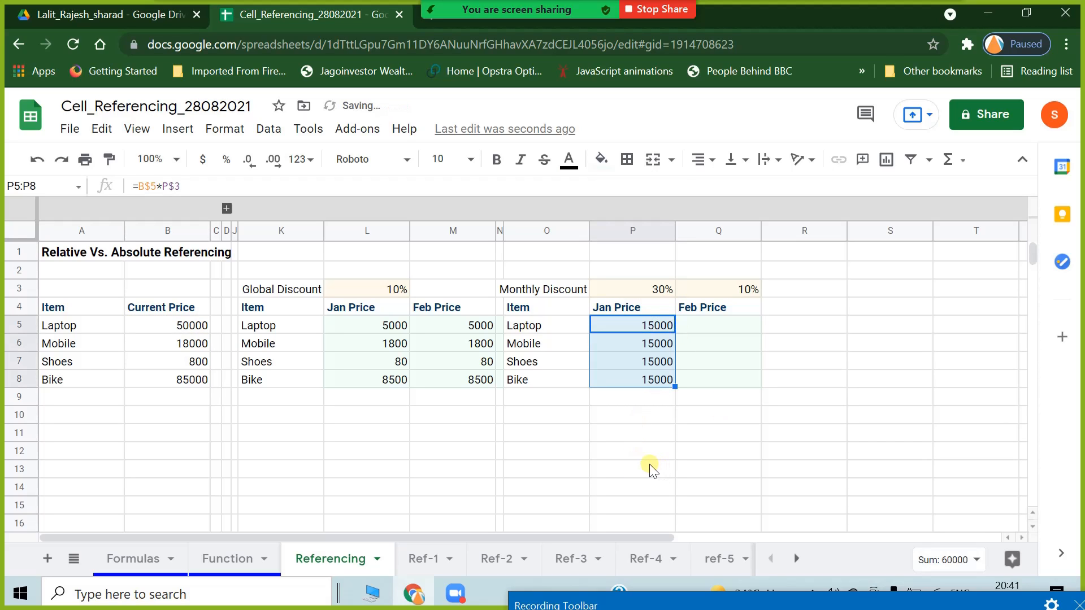
{"action": "left_click", "coordinate": [649, 466]}
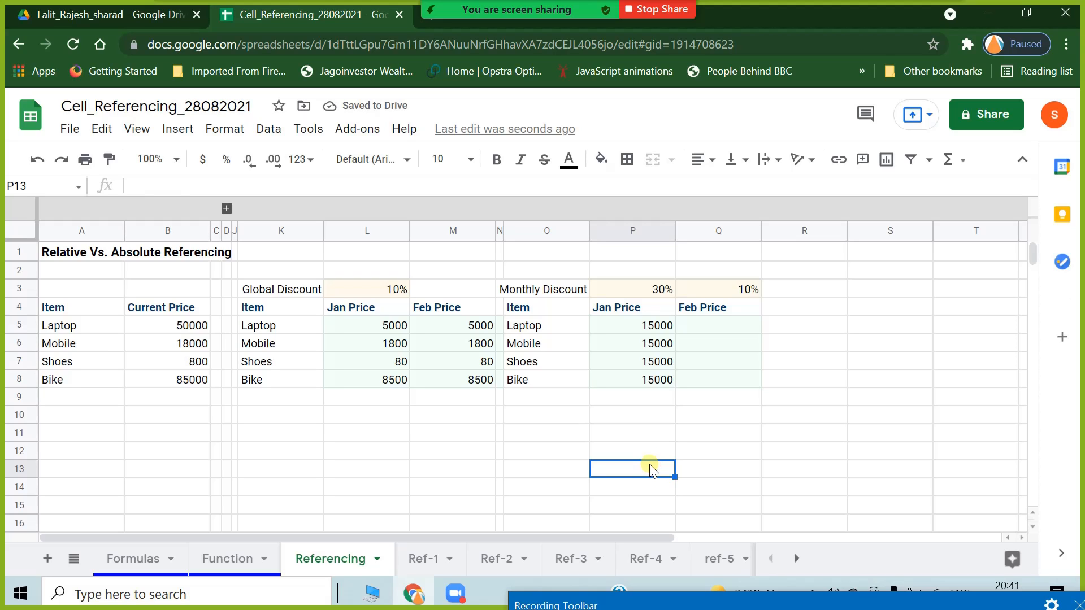
{"action": "left_click", "coordinate": [618, 401]}
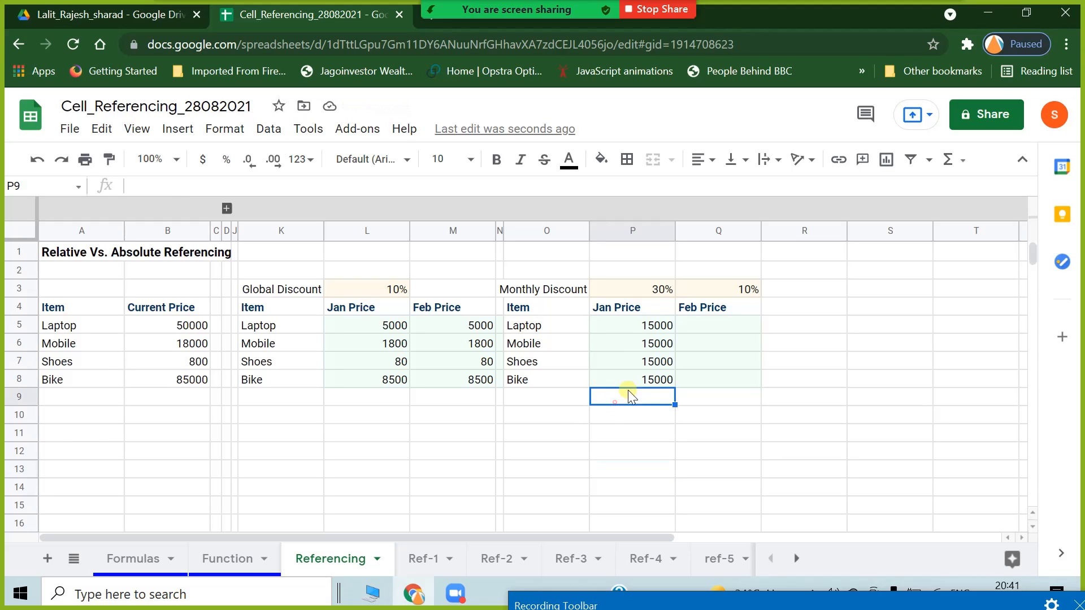
{"action": "left_click", "coordinate": [644, 327]}
{"action": "left_click_drag", "start_coordinate": [643, 341], "coordinate": [648, 384]}
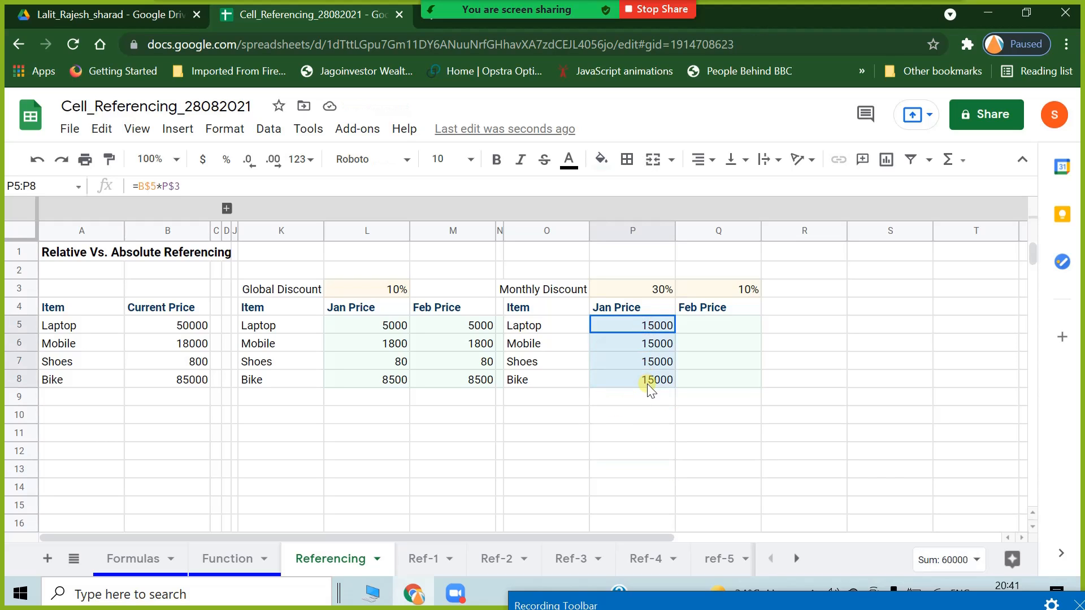
{"action": "key", "text": "Delete"}
{"action": "left_click", "coordinate": [582, 440]}
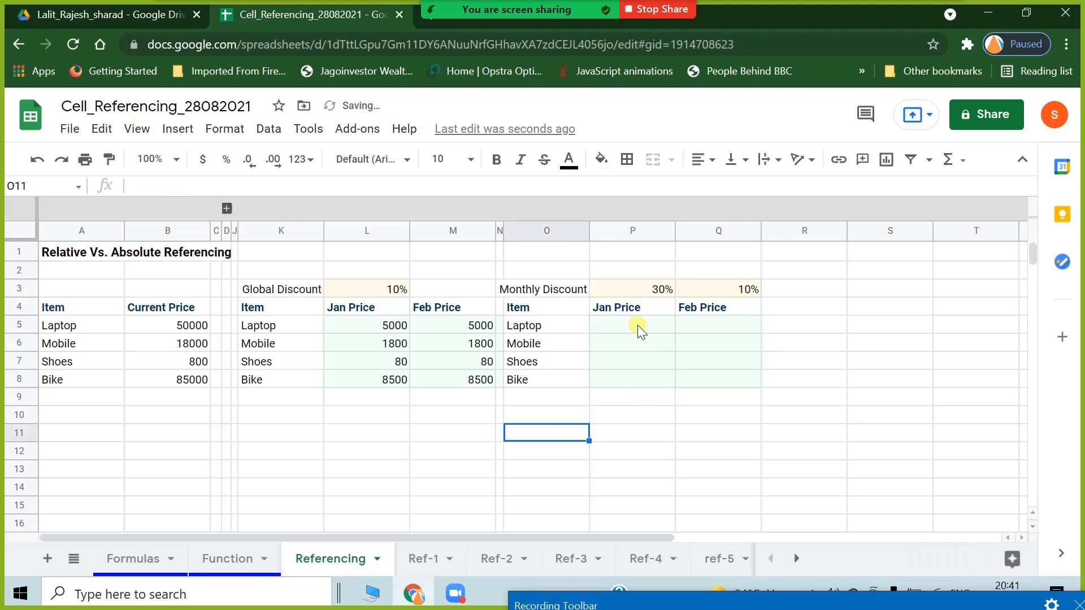
{"action": "left_click", "coordinate": [638, 325]}
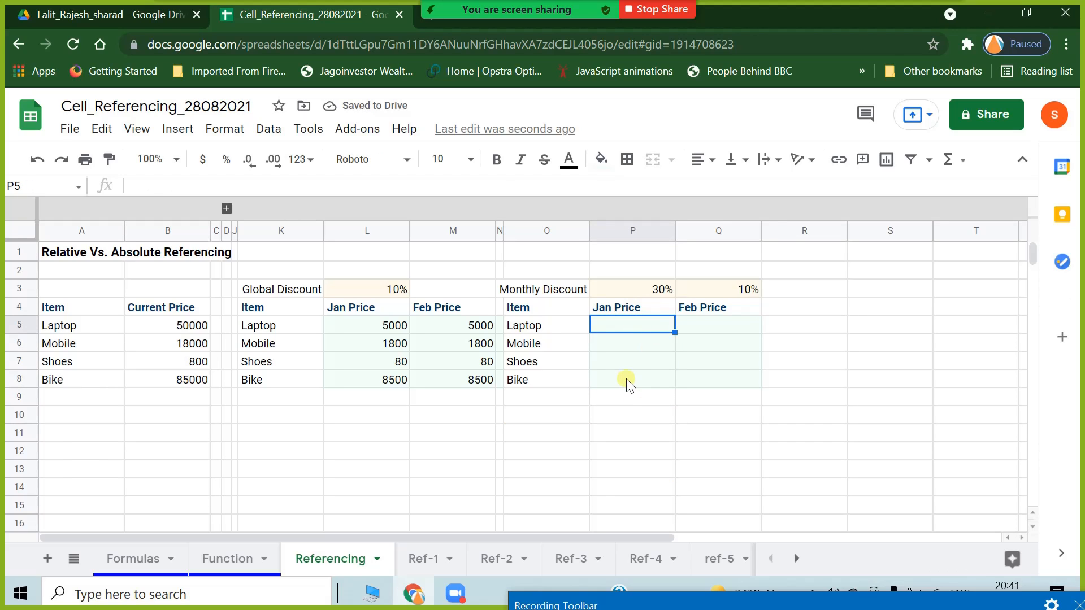
{"action": "key", "text": "ctrl+z"}
Examine the references in the P7 formula, and clear the Monthly Discount table's Jan Price formulas from P5:P8.
{"action": "double_click", "coordinate": [636, 357]}
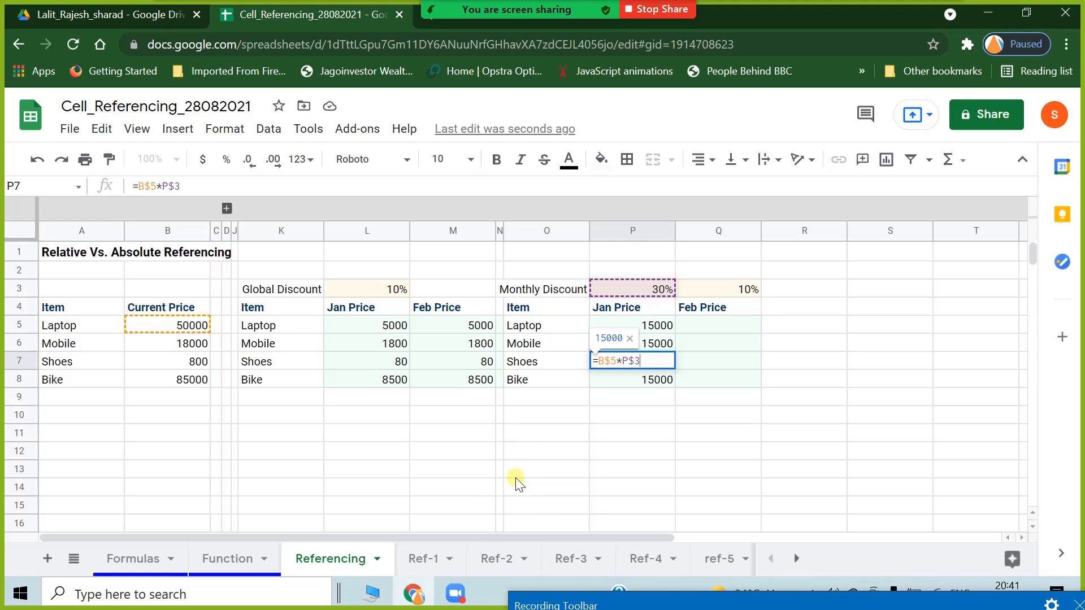
{"action": "key", "text": "Escape"}
{"action": "left_click_drag", "start_coordinate": [641, 324], "coordinate": [643, 386]}
{"action": "key", "text": "Delete"}
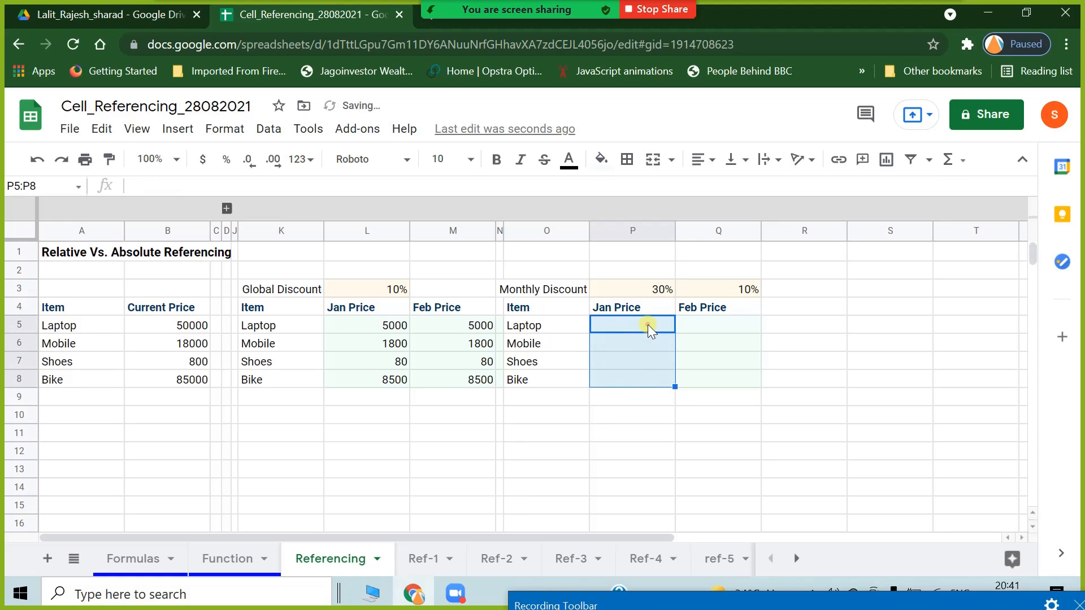
Enter =$B5*P$3 as the Laptop Jan Price in P5, locking the column of B5 and the row of P3.
{"action": "left_click", "coordinate": [647, 324]}
{"action": "type", "text": "="}
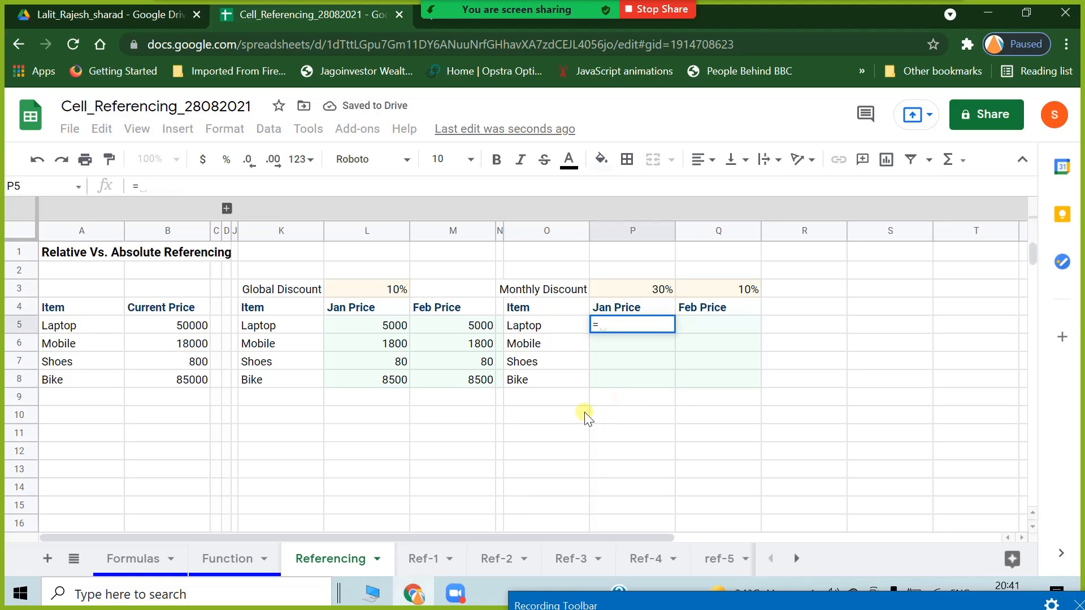
{"action": "left_click", "coordinate": [187, 331]}
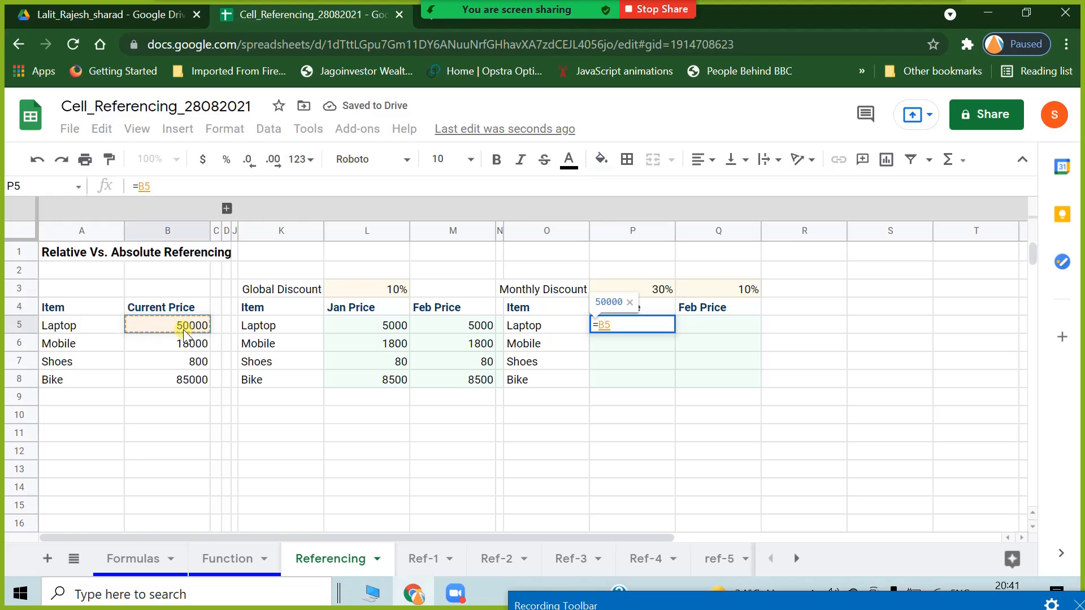
{"action": "type", "text": "*"}
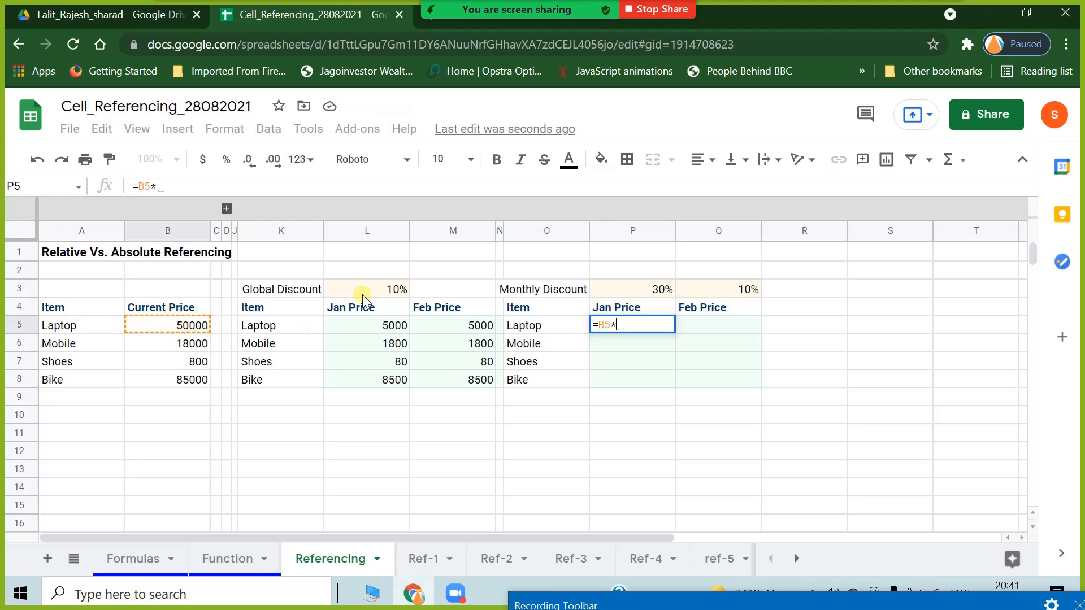
{"action": "left_click", "coordinate": [629, 293]}
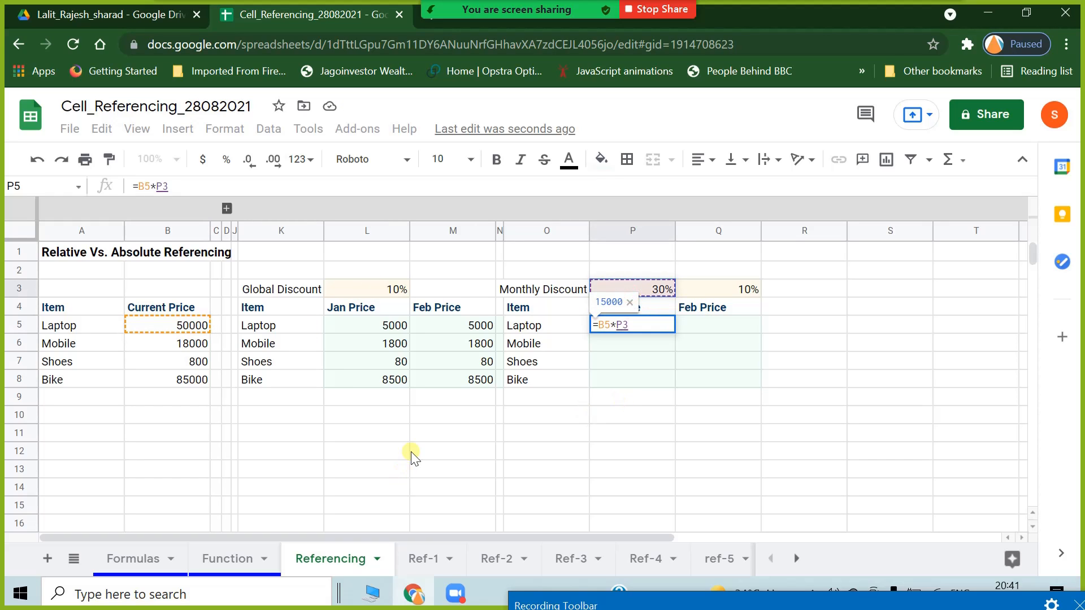
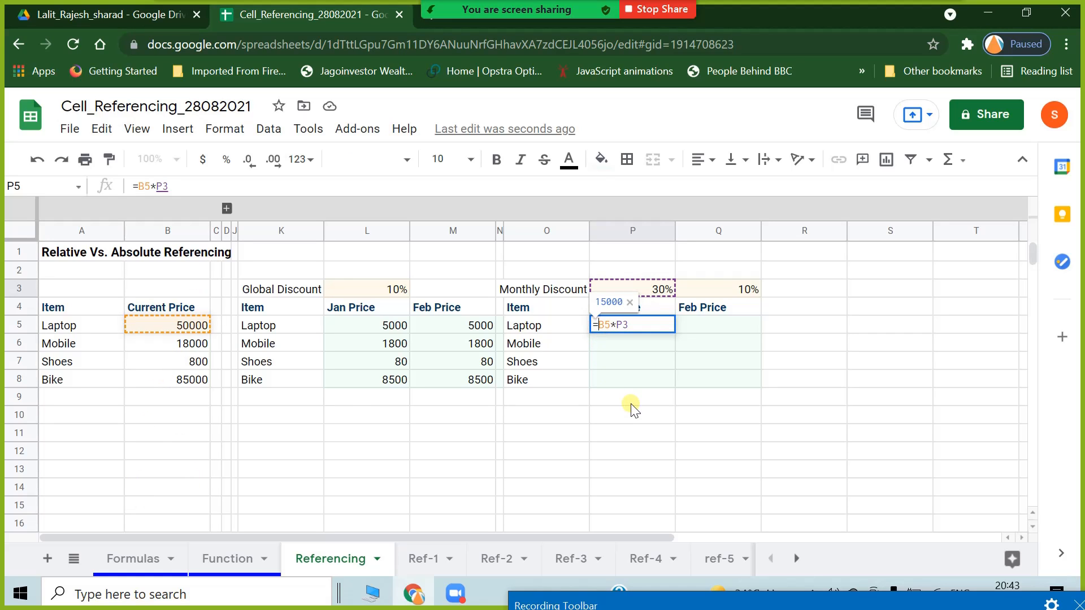
{"action": "type", "text": "$"}
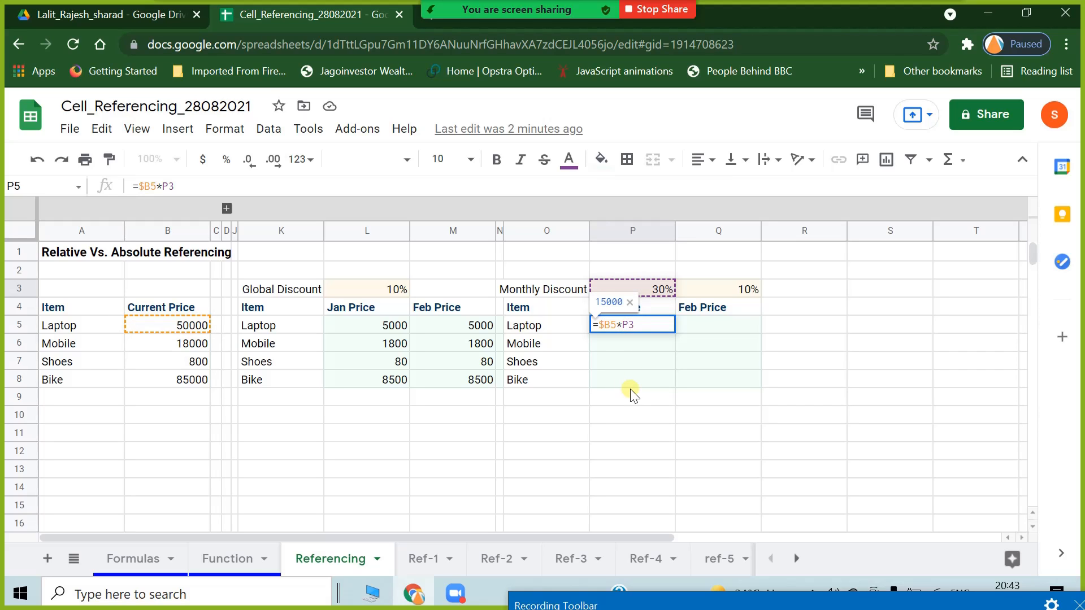
{"action": "type", "text": "$"}
{"action": "key", "text": "Return"}
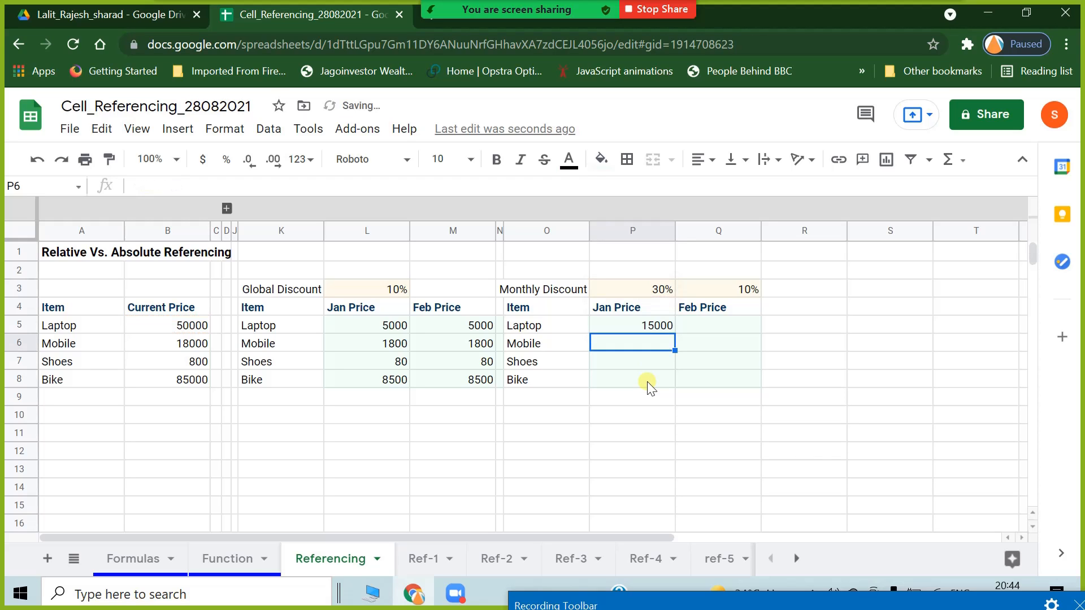
Fill the P5 formula down the Jan Price column to P8, and examine the references in P7.
{"action": "left_click", "coordinate": [665, 328]}
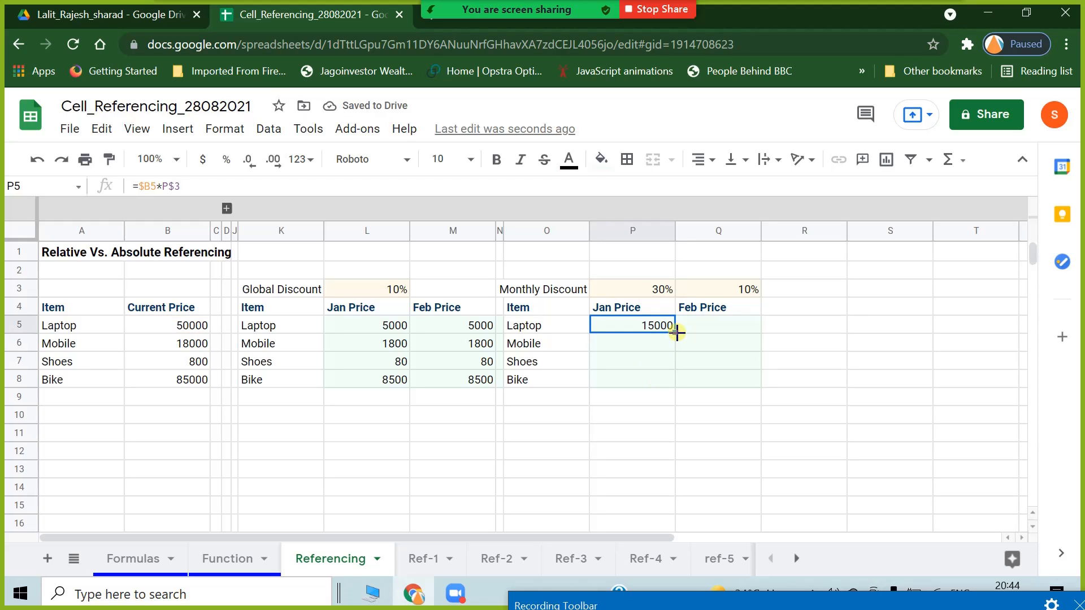
{"action": "left_click_drag", "start_coordinate": [675, 333], "coordinate": [681, 381]}
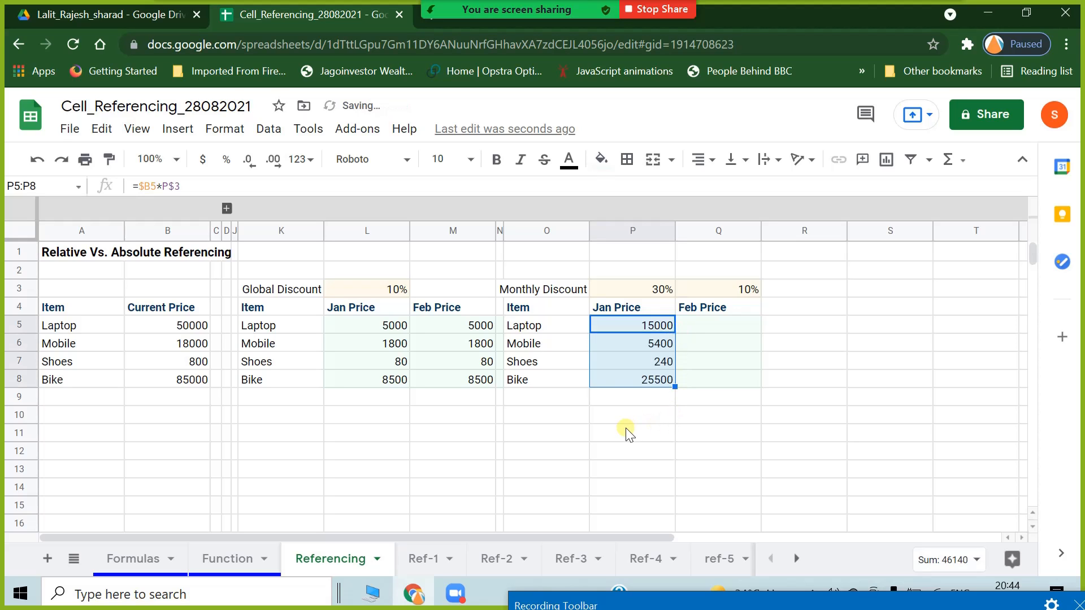
{"action": "left_click", "coordinate": [626, 430]}
{"action": "left_click", "coordinate": [630, 362]}
{"action": "double_click", "coordinate": [629, 360]}
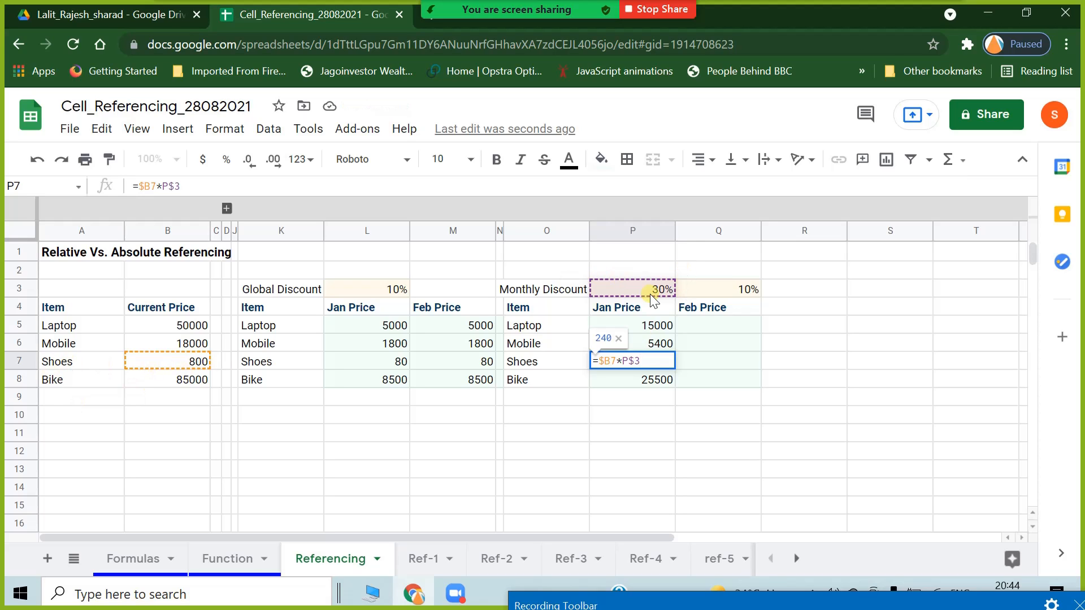
{"action": "key", "text": "Escape"}
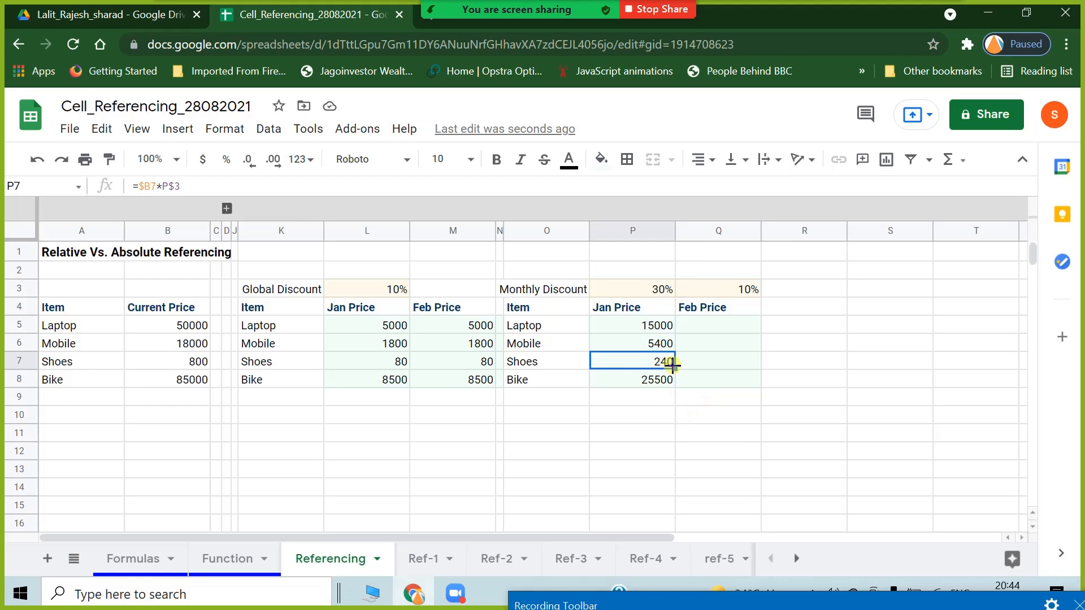
Fill the Jan Price formulas in P5:P8 across to the Feb Price cells Q5:Q8, and examine the references in Q5.
{"action": "left_click_drag", "start_coordinate": [671, 326], "coordinate": [738, 435]}
{"action": "left_click", "coordinate": [738, 433]}
{"action": "double_click", "coordinate": [735, 324]}
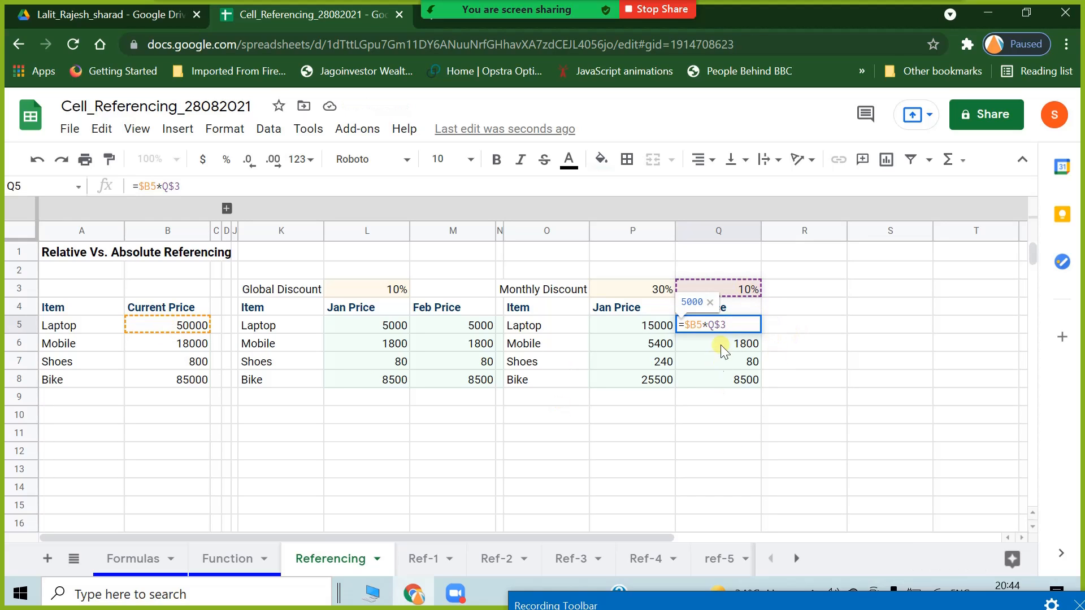
{"action": "left_click", "coordinate": [716, 421]}
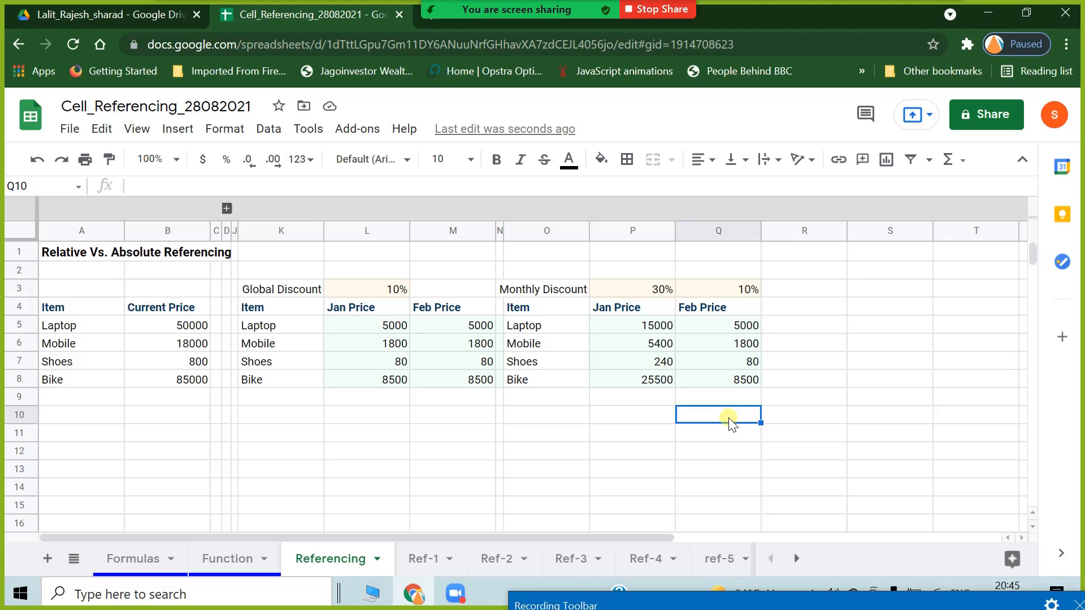
Clear the Feb discount in Q3, and try filling the fully locked discount formula =$B5*$P$3 from P5 across to Q5.
{"action": "left_click", "coordinate": [735, 286]}
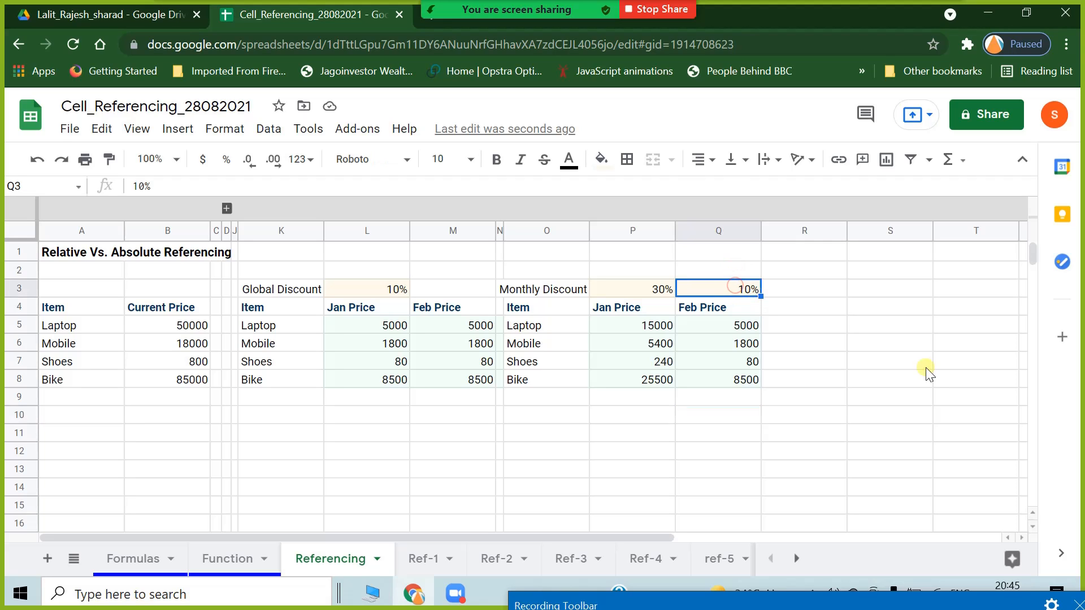
{"action": "key", "text": "Delete"}
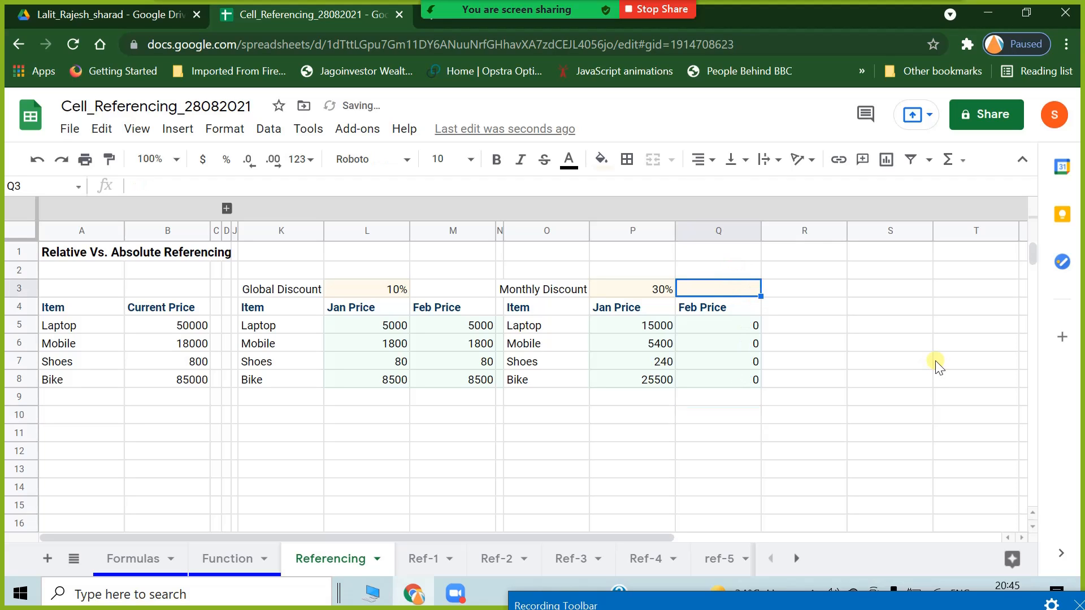
{"action": "left_click", "coordinate": [659, 323]}
{"action": "left_click", "coordinate": [161, 186]}
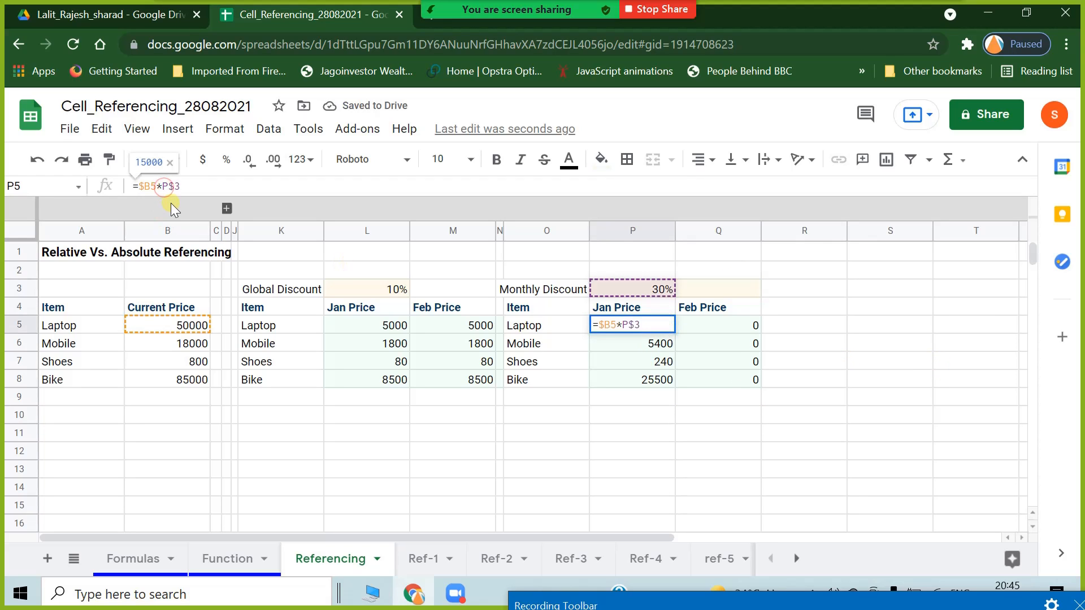
{"action": "type", "text": "$"}
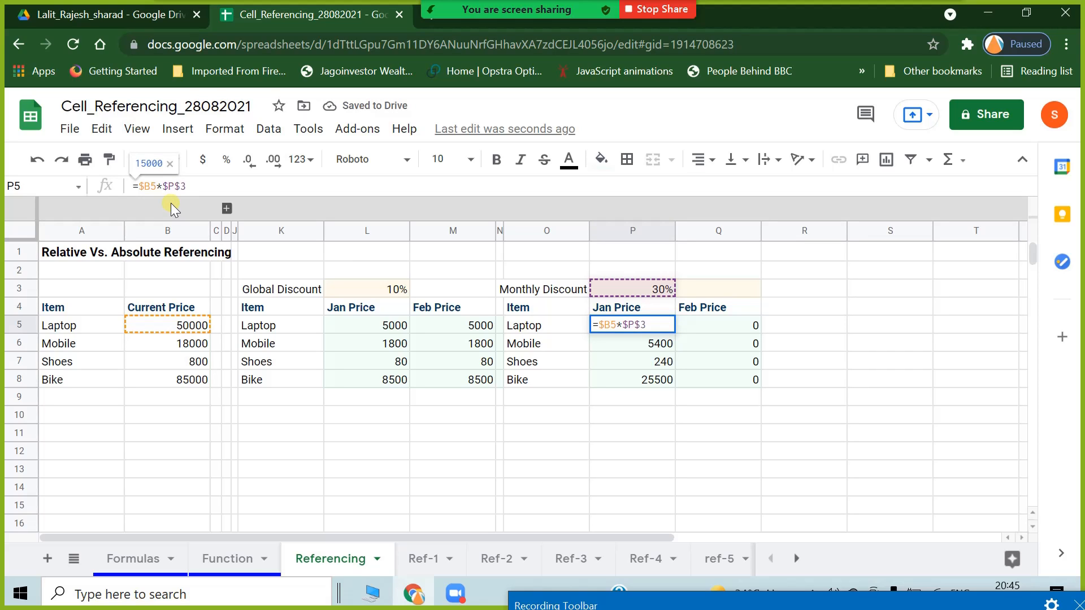
{"action": "key", "text": "Return"}
{"action": "left_click", "coordinate": [627, 328]}
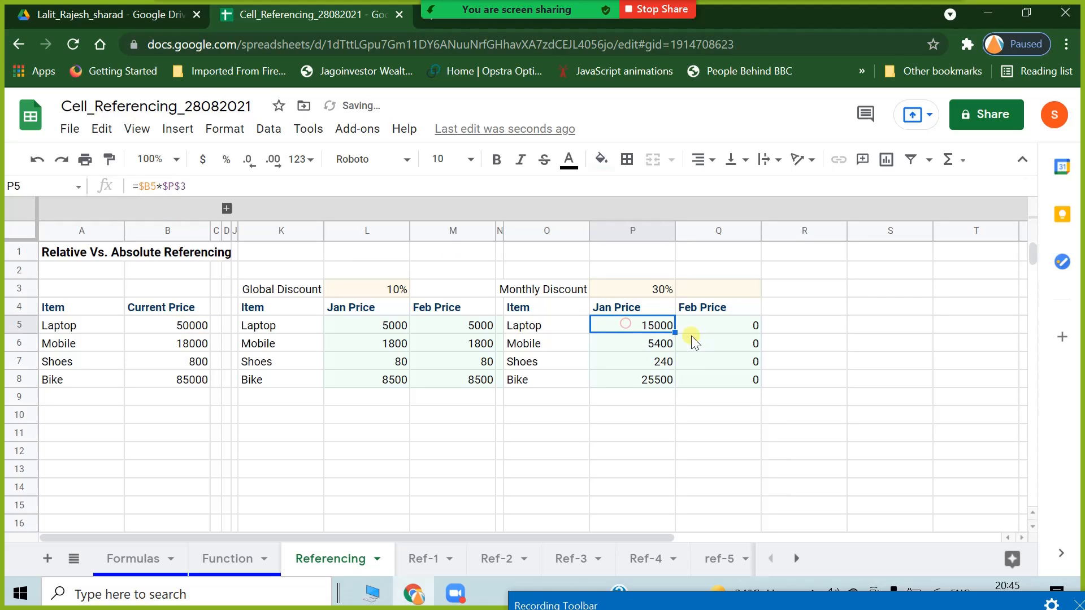
{"action": "left_click_drag", "start_coordinate": [676, 333], "coordinate": [729, 331]}
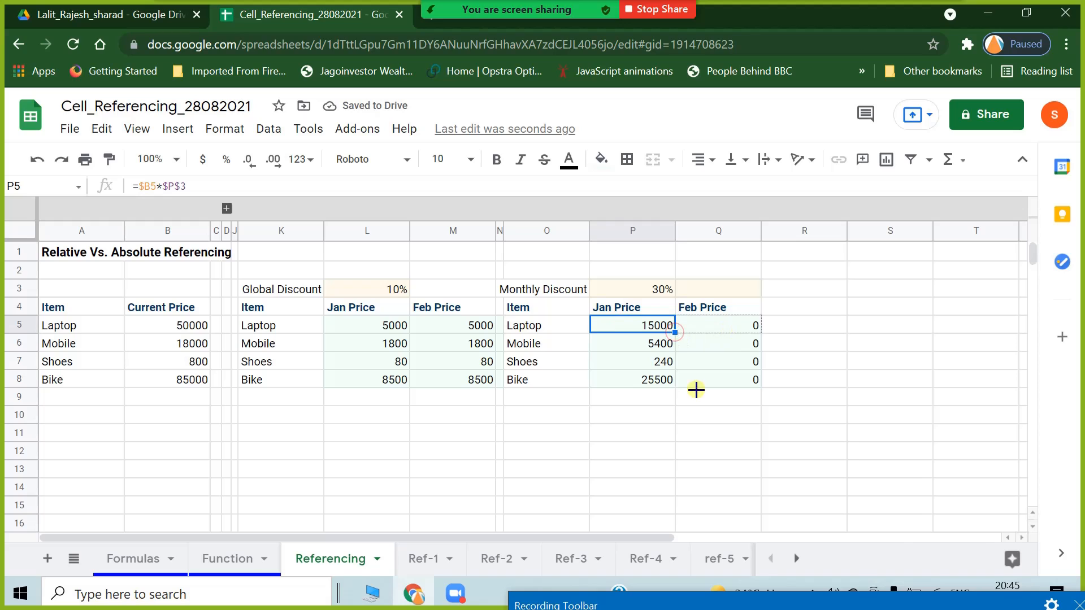
Set the Feb discount in Q3 to 10%.
{"action": "left_click", "coordinate": [710, 289]}
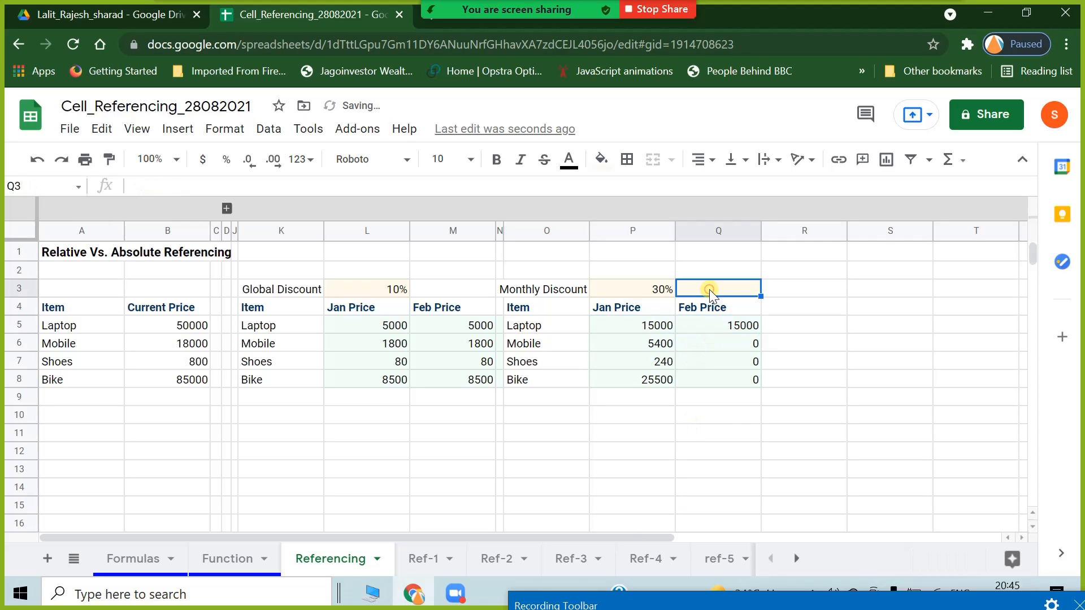
{"action": "type", "text": "10"}
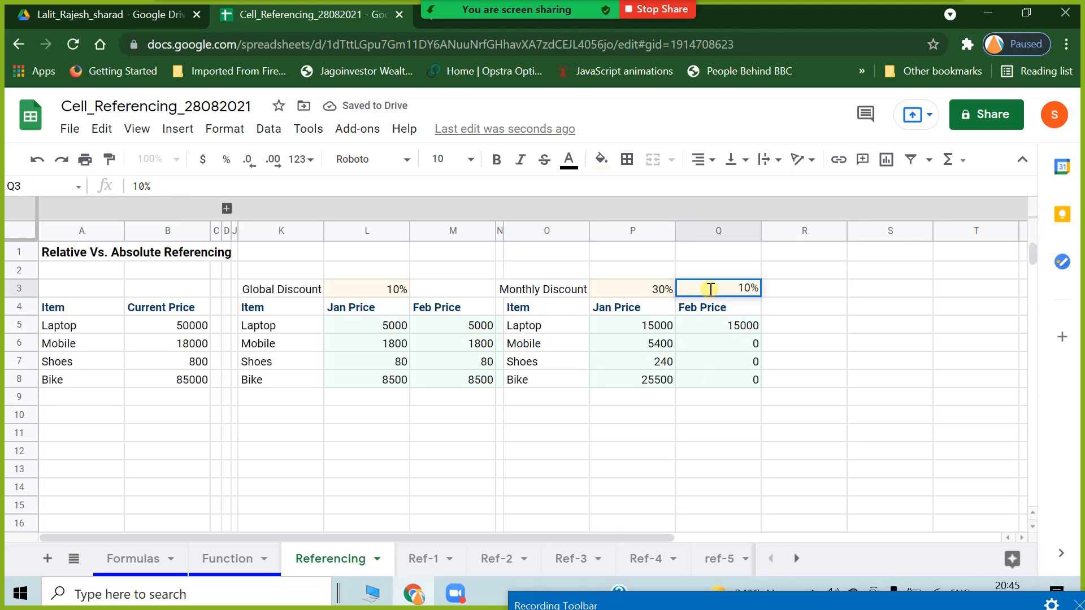
{"action": "left_click", "coordinate": [718, 415]}
Change the P5 formula to =$B5*P$3, and fill P5:P8 across the Feb Price column to Q5:Q8.
{"action": "left_click", "coordinate": [655, 326]}
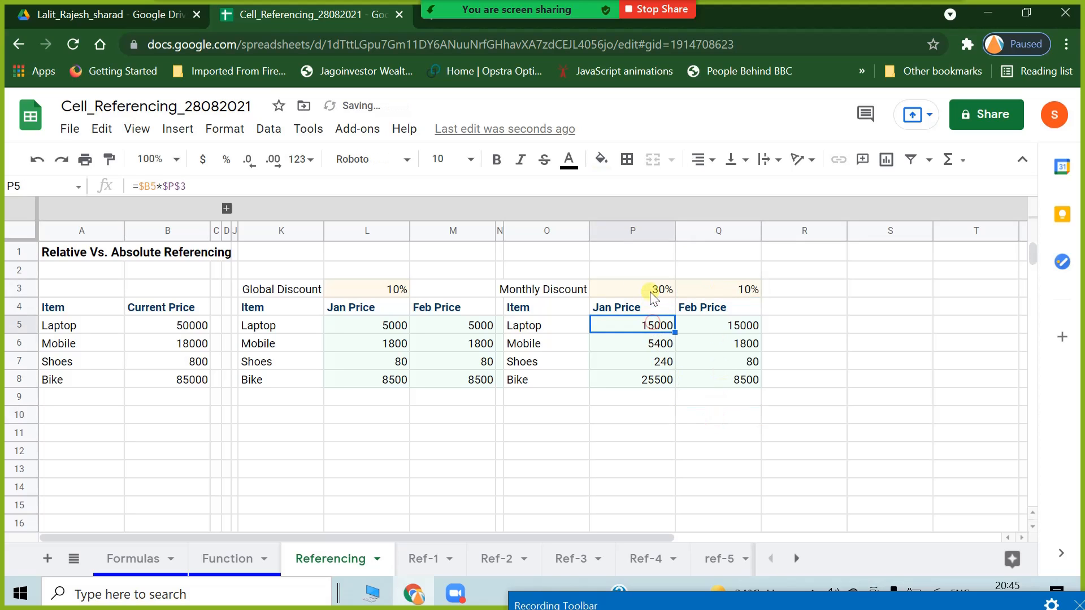
{"action": "left_click", "coordinate": [168, 190]}
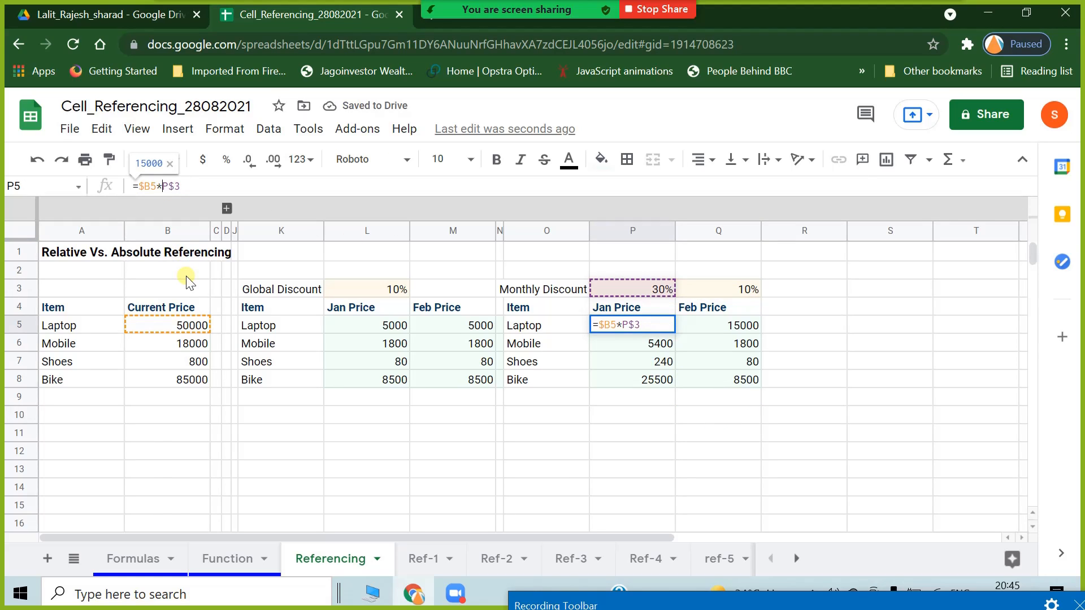
{"action": "key", "text": "Return"}
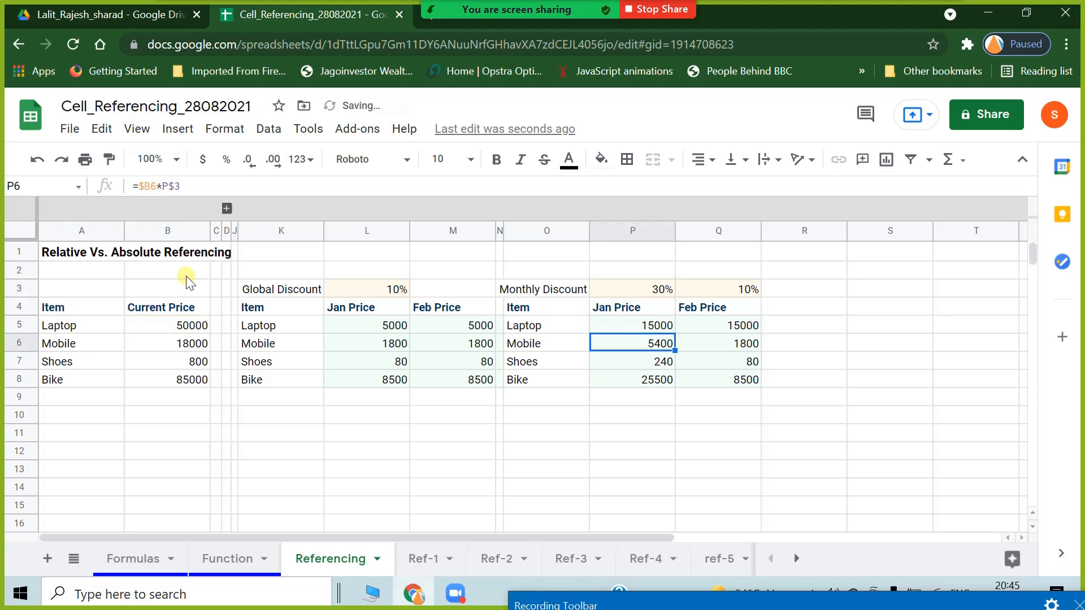
{"action": "left_click", "coordinate": [660, 326]}
{"action": "left_click", "coordinate": [658, 385], "text": "shift"}
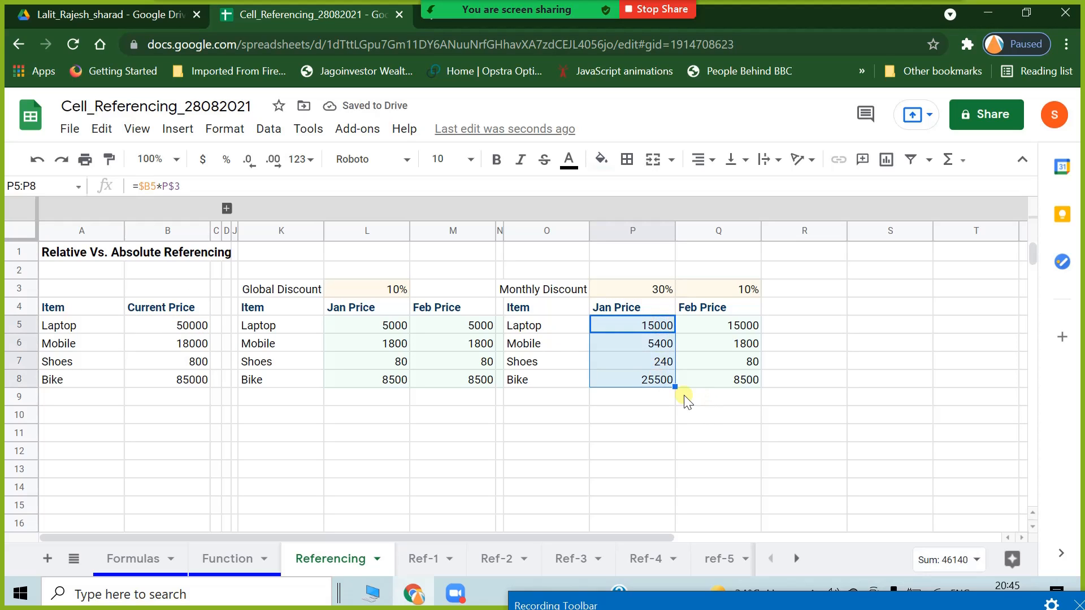
{"action": "left_click_drag", "start_coordinate": [674, 387], "coordinate": [746, 388]}
{"action": "left_click", "coordinate": [412, 484]}
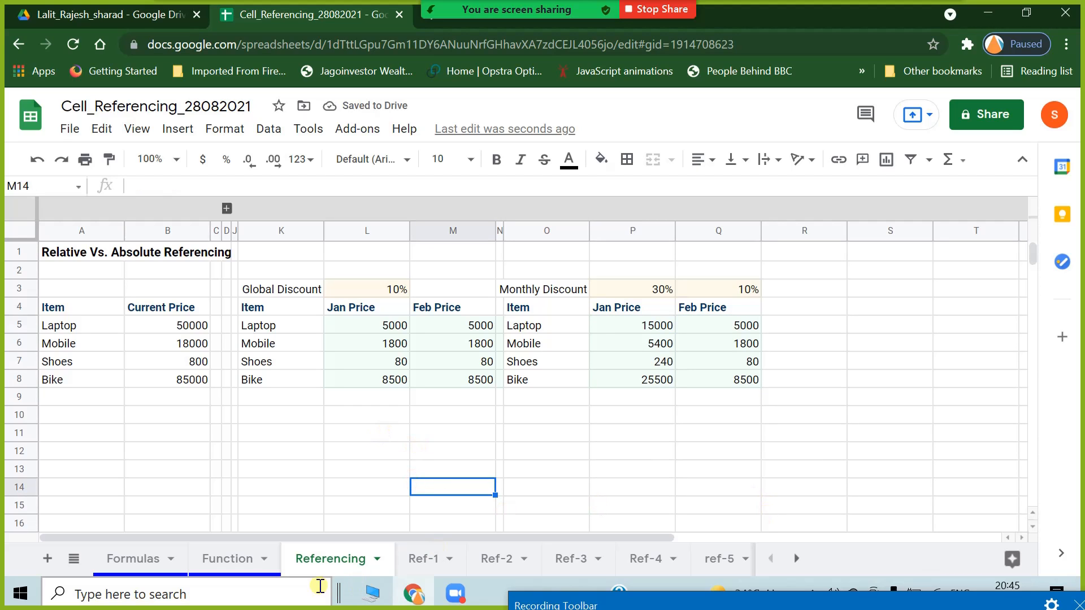
Change the Referencing sheet's tab color to blue.
{"action": "right_click", "coordinate": [334, 557]}
{"action": "mouse_move", "coordinate": [383, 372]}
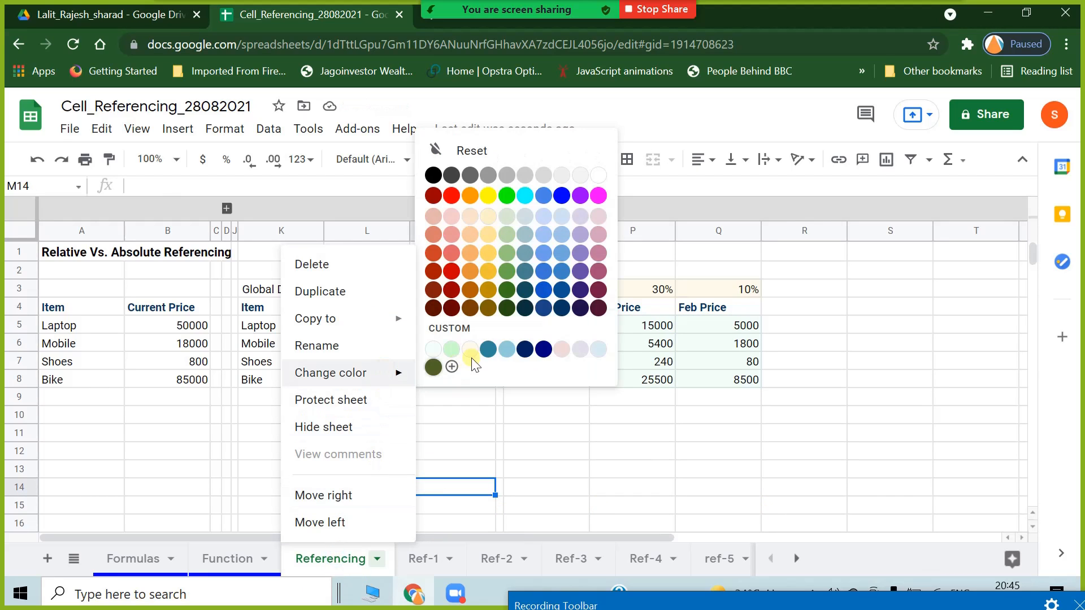
{"action": "left_click", "coordinate": [564, 195]}
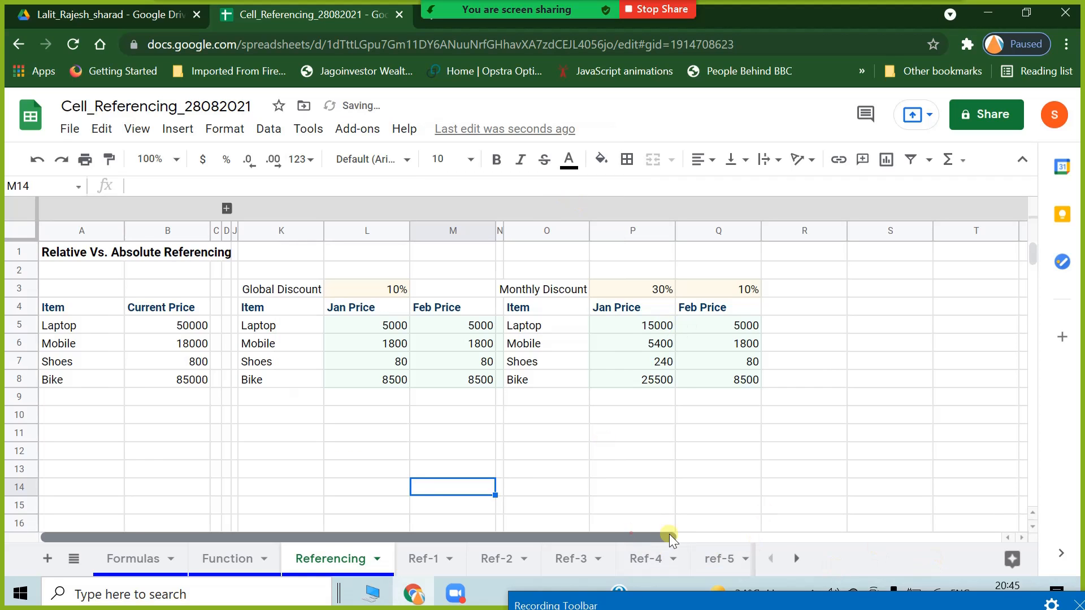
{"action": "left_click_drag", "start_coordinate": [669, 537], "coordinate": [900, 550]}
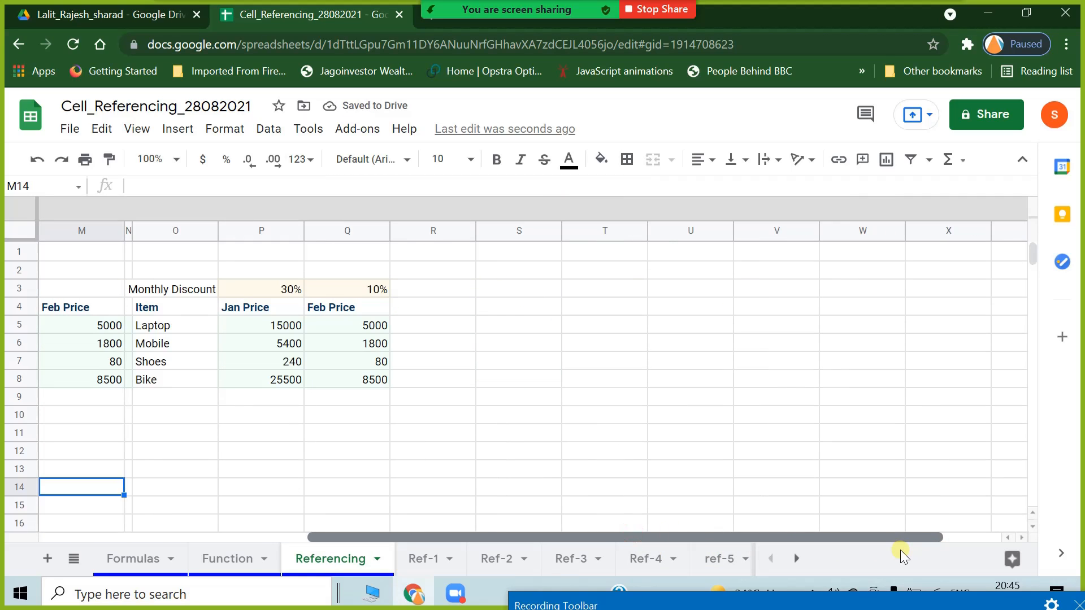
Enter the station numbers 1, 2, 3, 4, 5 and 67 down cells T3 to T8.
{"action": "left_click", "coordinate": [589, 293]}
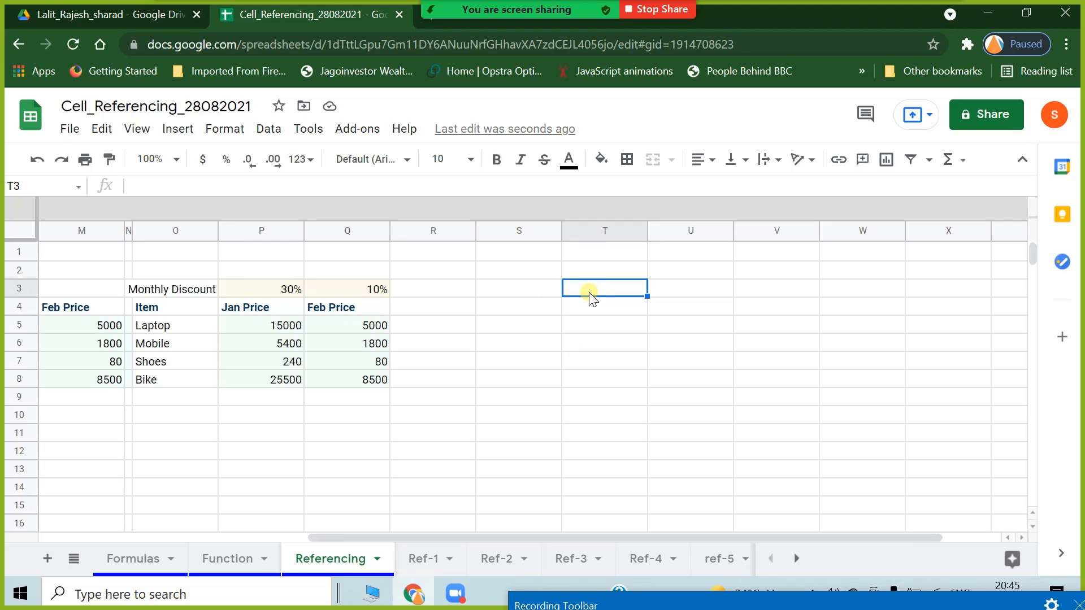
{"action": "type", "text": "1"}
{"action": "key", "text": "Return"}
{"action": "type", "text": "2"}
{"action": "key", "text": "Return"}
{"action": "type", "text": "3"}
{"action": "key", "text": "Return"}
{"action": "type", "text": "4"}
{"action": "key", "text": "Return"}
{"action": "type", "text": "5"}
{"action": "key", "text": "Return"}
{"action": "type", "text": "67"}
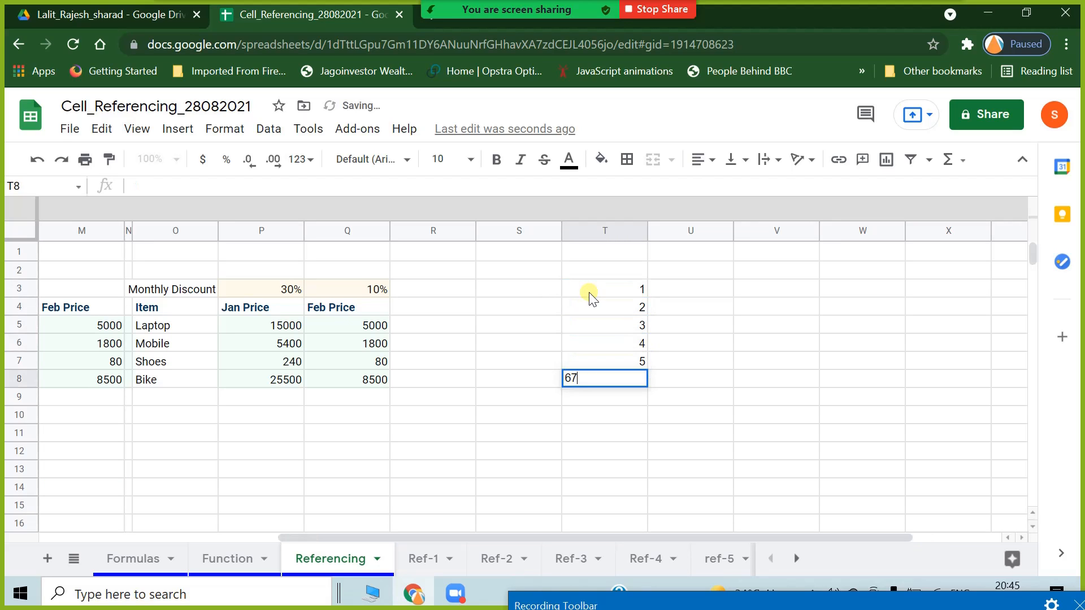
{"action": "key", "text": "Return"}
Enter the column headings BS, IS, FS, HI and RL across cells U2 to Y2.
{"action": "left_click", "coordinate": [695, 271]}
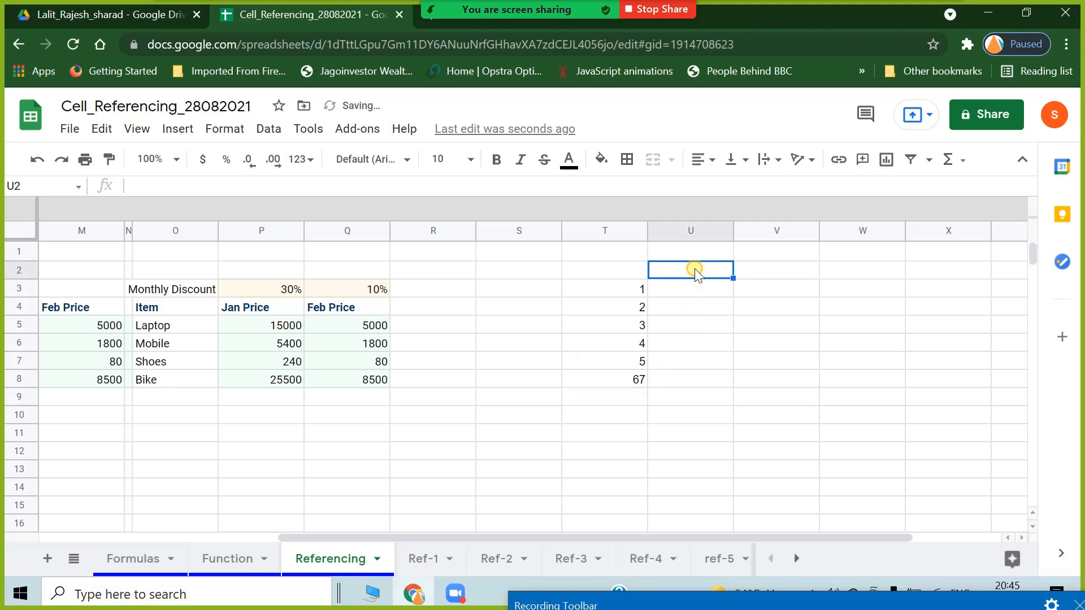
{"action": "type", "text": "BW"}
{"action": "key", "text": "BackSpace"}
{"action": "type", "text": "S"}
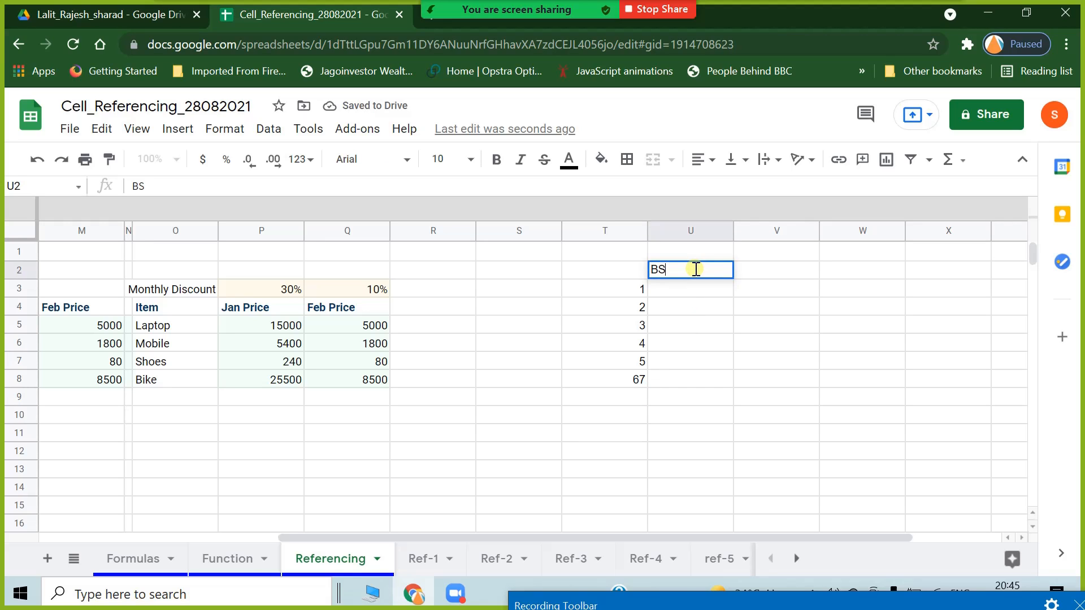
{"action": "key", "text": "Tab"}
{"action": "type", "text": "ISq"}
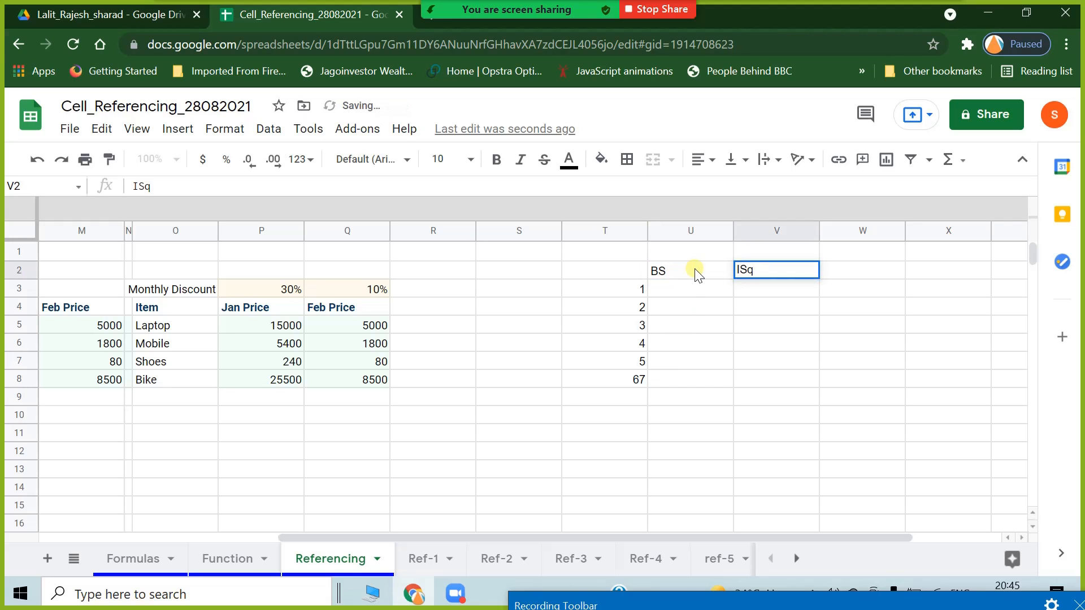
{"action": "key", "text": "BackSpace"}
{"action": "key", "text": "Tab"}
{"action": "type", "text": "FS"}
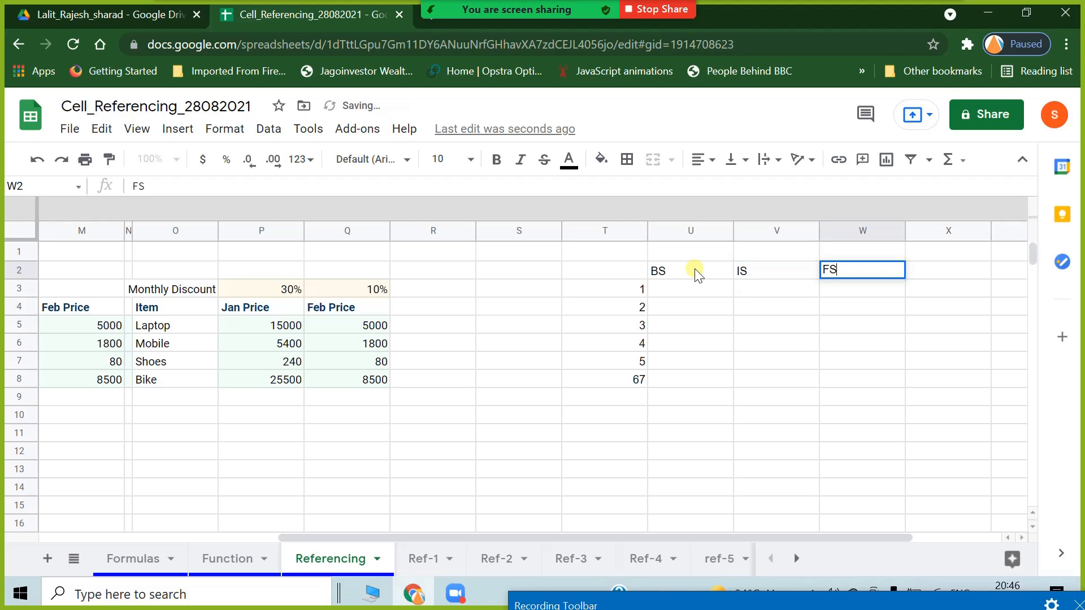
{"action": "key", "text": "Tab"}
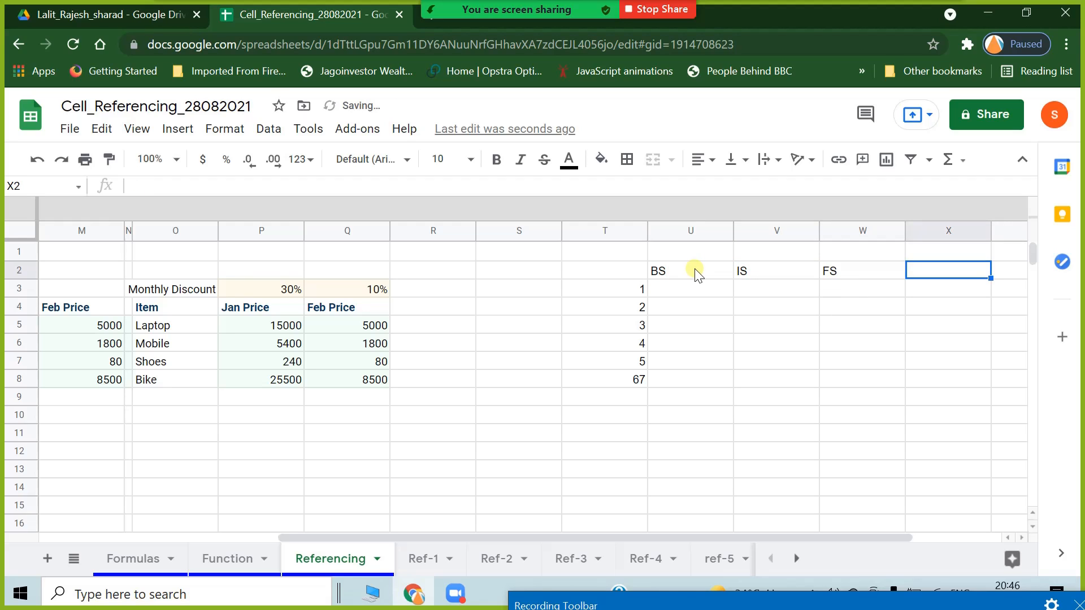
{"action": "type", "text": "HI"}
{"action": "key", "text": "Tab"}
{"action": "type", "text": "RL"}
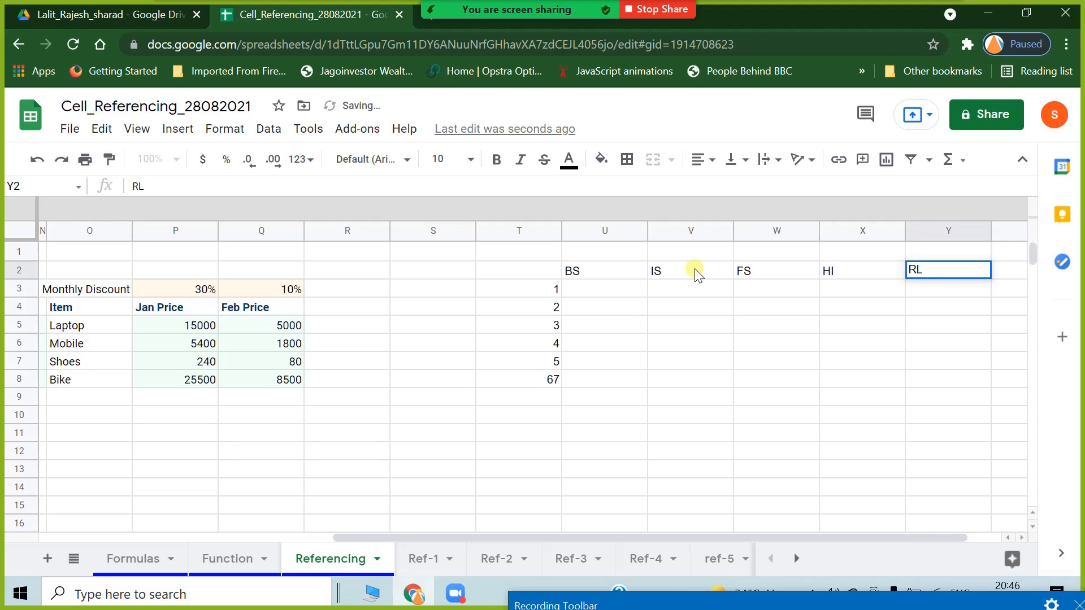
Enter 1.045 under BS in U3 and 100 under RL in Y3.
{"action": "left_click", "coordinate": [620, 289]}
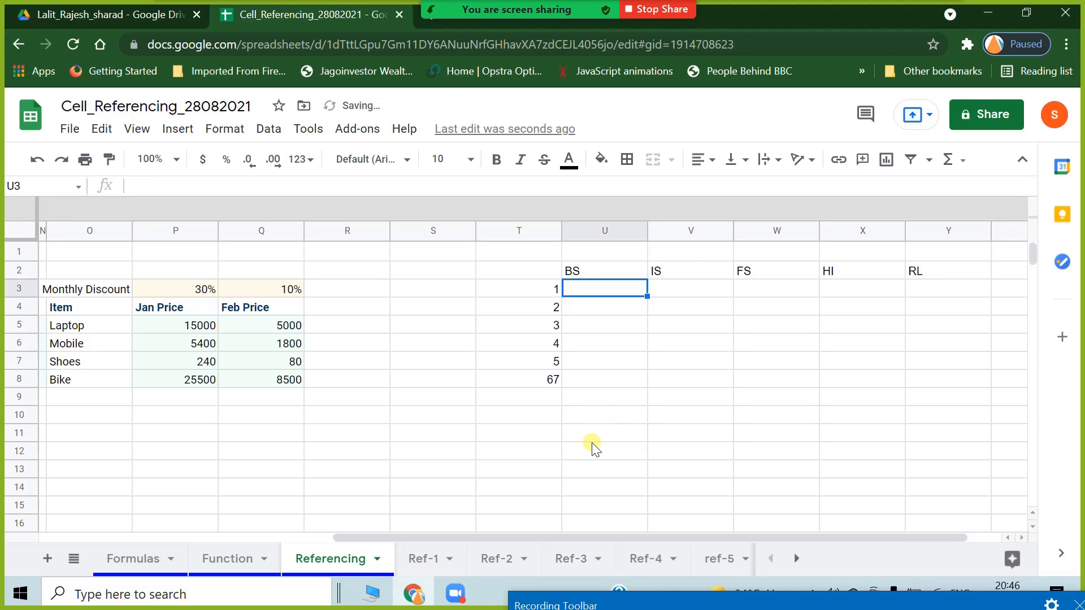
{"action": "type", "text": "1.045"}
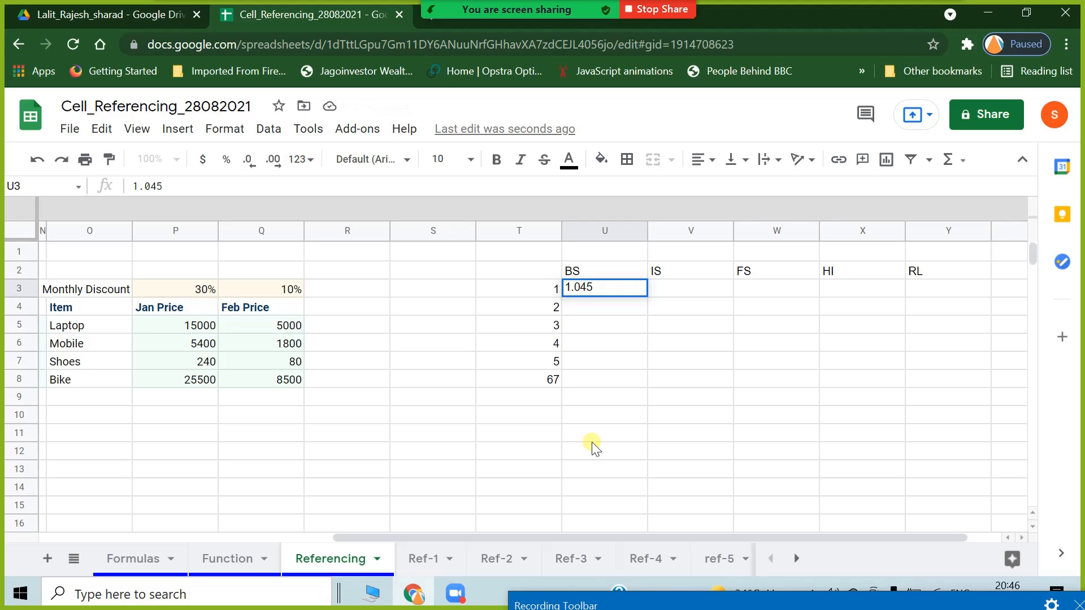
{"action": "left_click", "coordinate": [705, 288]}
{"action": "left_click", "coordinate": [942, 296]}
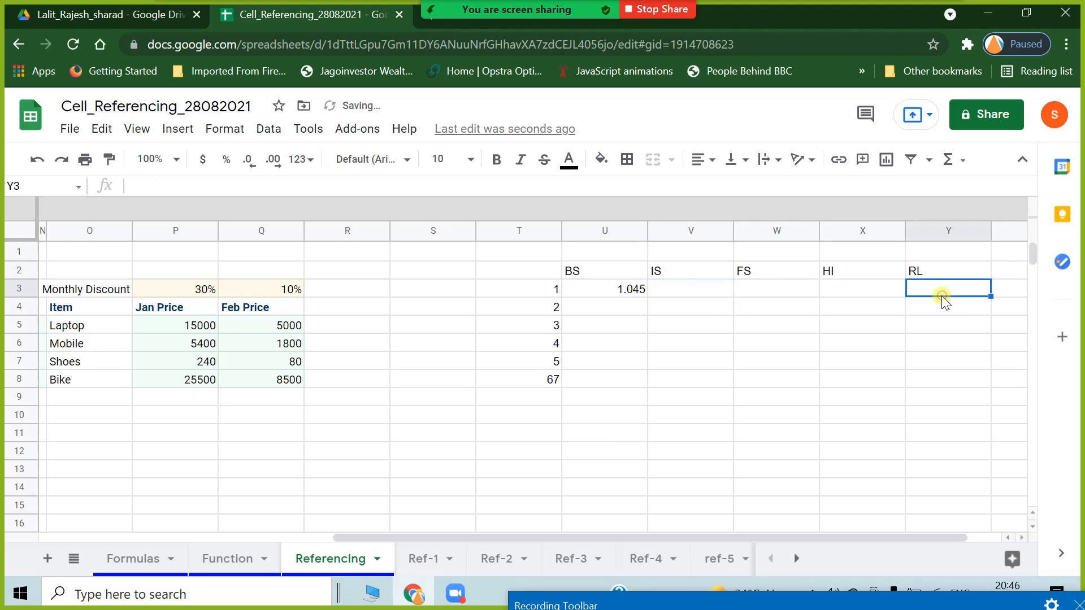
{"action": "type", "text": "100"}
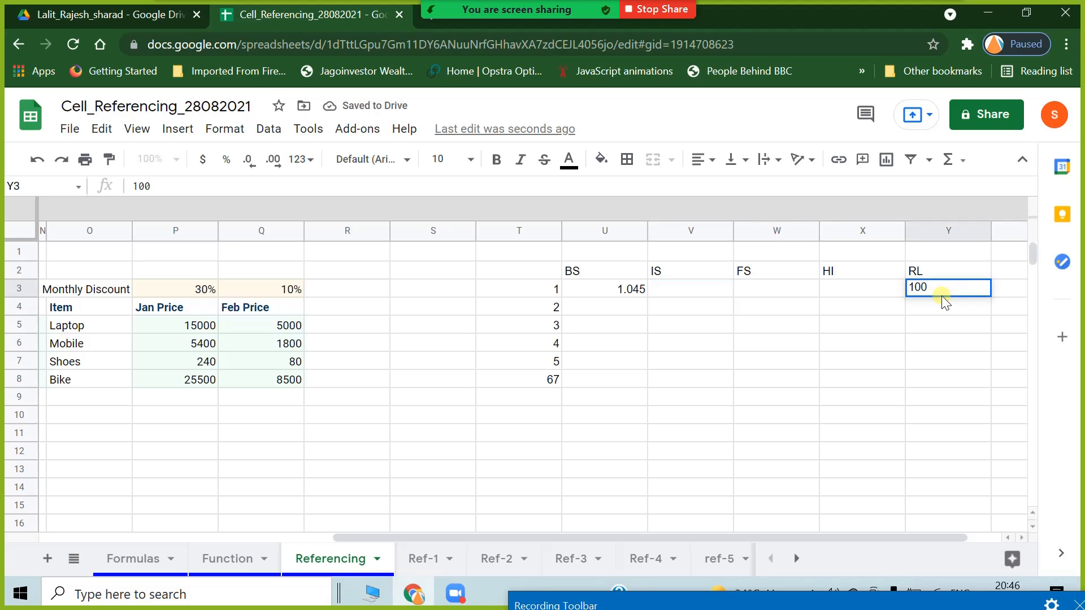
Calculate HI in X3 with the formula =Y3+U3.
{"action": "left_click", "coordinate": [846, 291]}
{"action": "type", "text": "="}
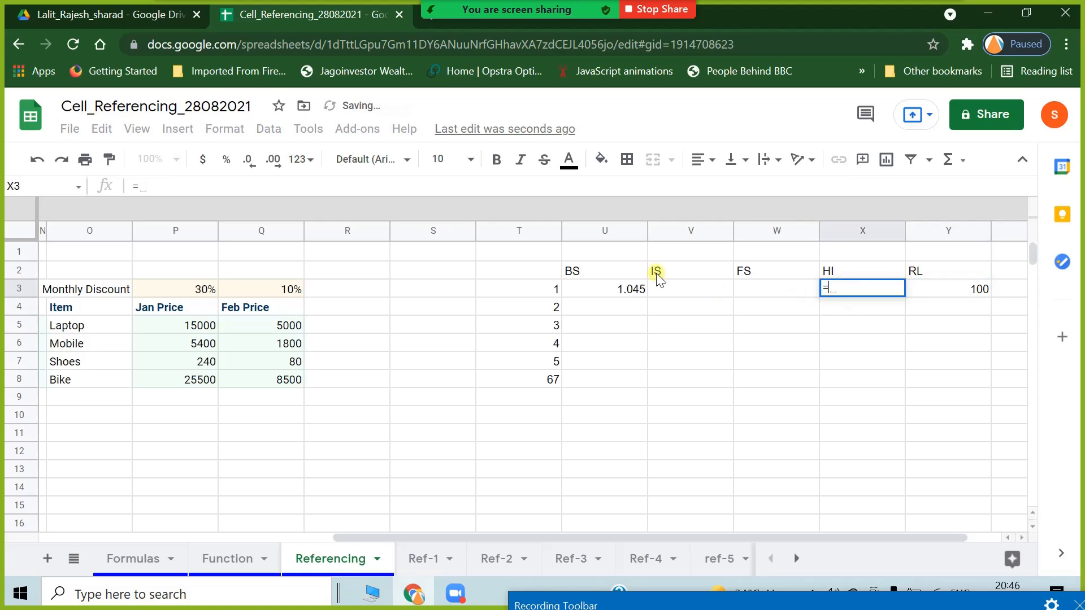
{"action": "left_click", "coordinate": [959, 288]}
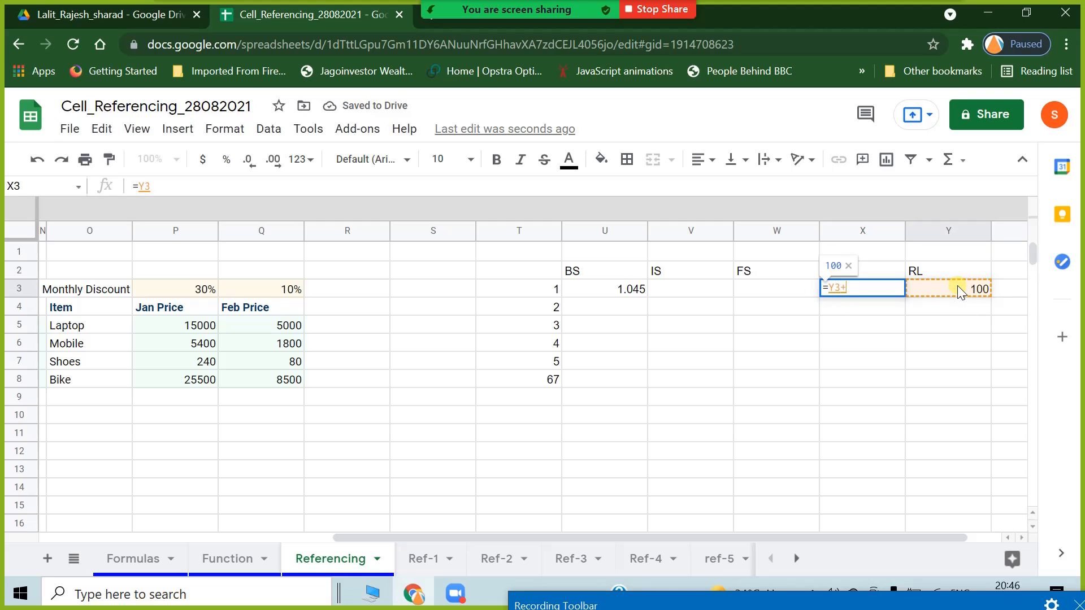
{"action": "type", "text": "+"}
{"action": "left_click", "coordinate": [626, 291]}
{"action": "key", "text": "Return"}
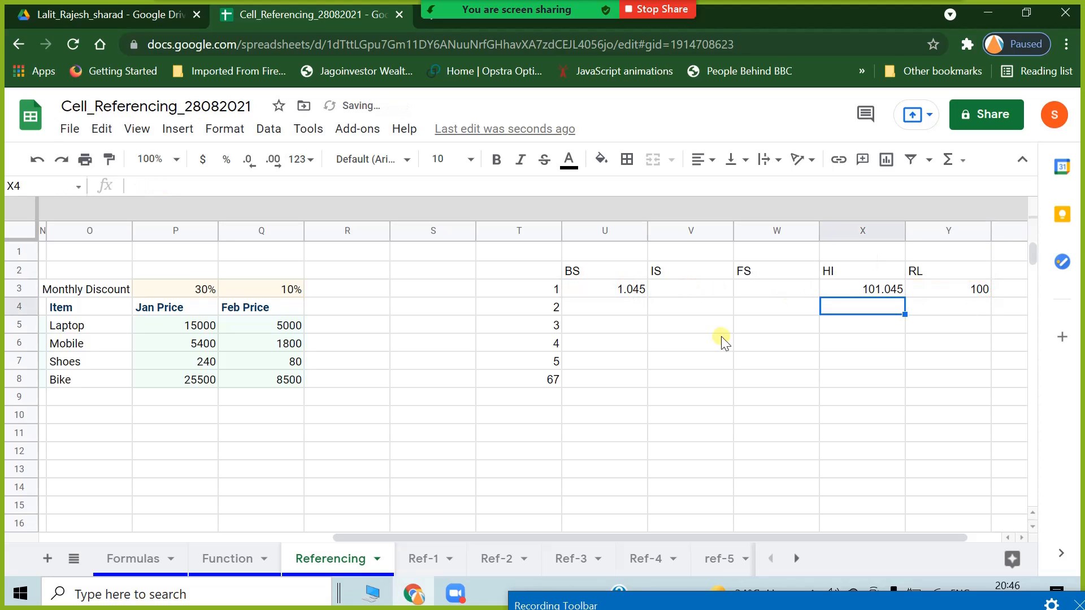
{"action": "left_click_drag", "start_coordinate": [682, 303], "coordinate": [695, 423]}
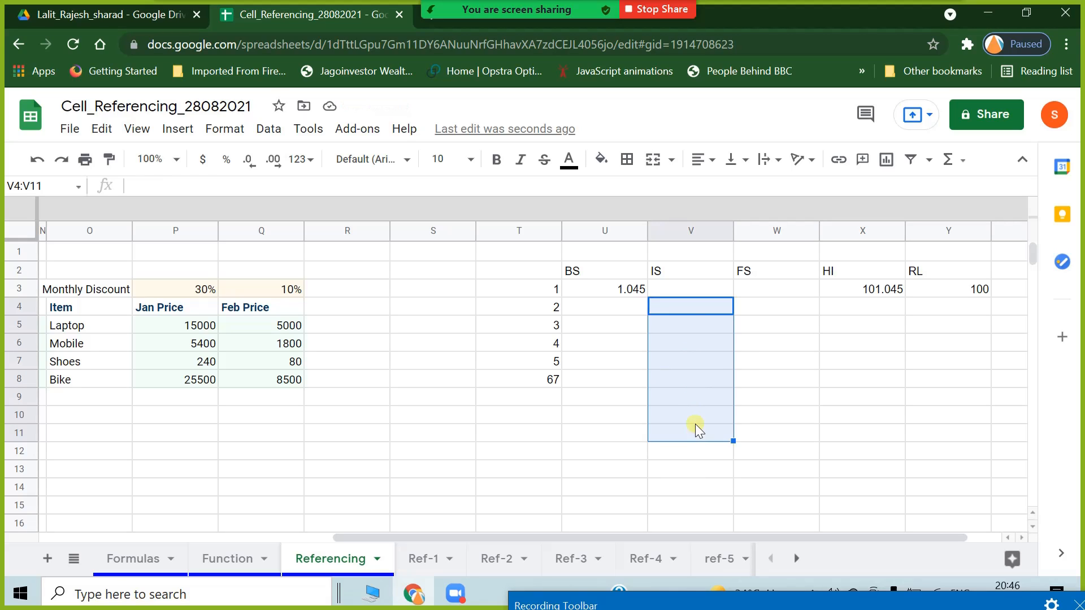
{"action": "left_click", "coordinate": [693, 306]}
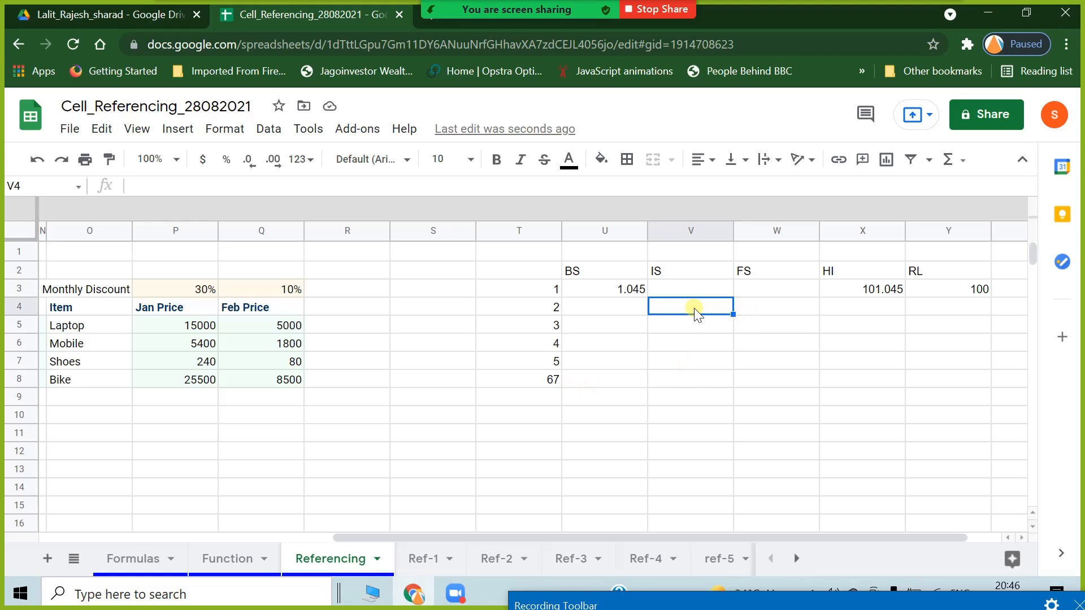
{"action": "left_click_drag", "start_coordinate": [696, 311], "coordinate": [691, 451]}
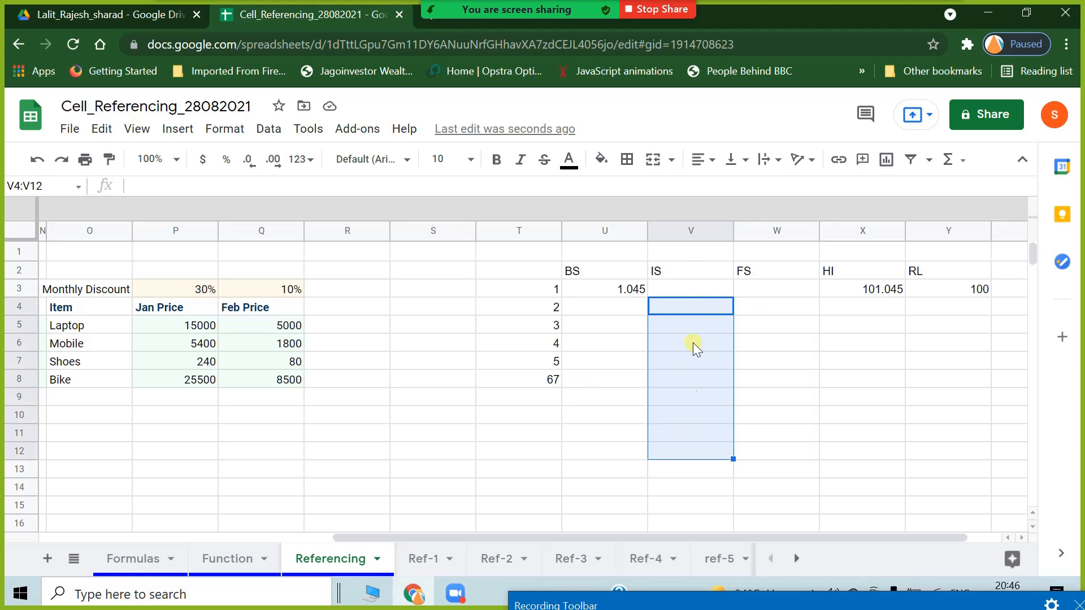
Enter the random-number formula =RANDBETWEEN(1,4) under IS in V4.
{"action": "left_click", "coordinate": [694, 307]}
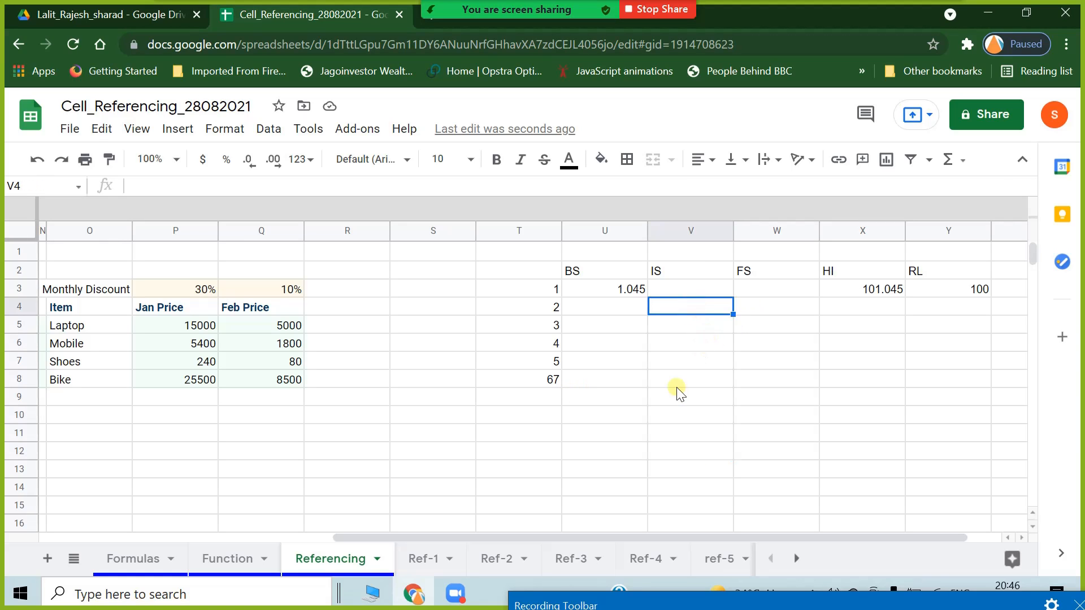
{"action": "type", "text": "="}
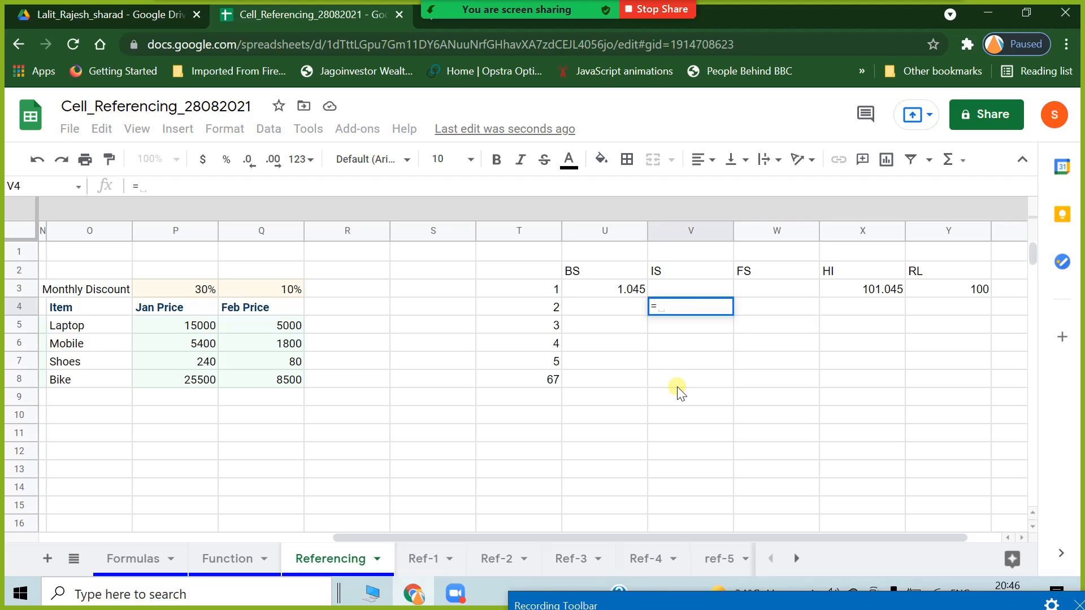
{"action": "type", "text": "rand"}
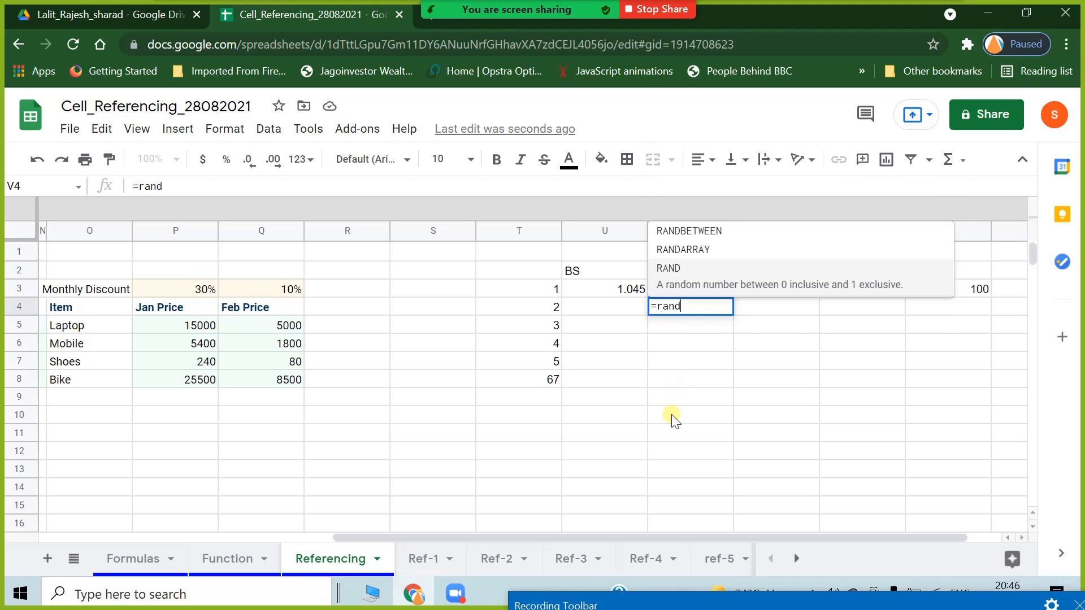
{"action": "left_click", "coordinate": [715, 231]}
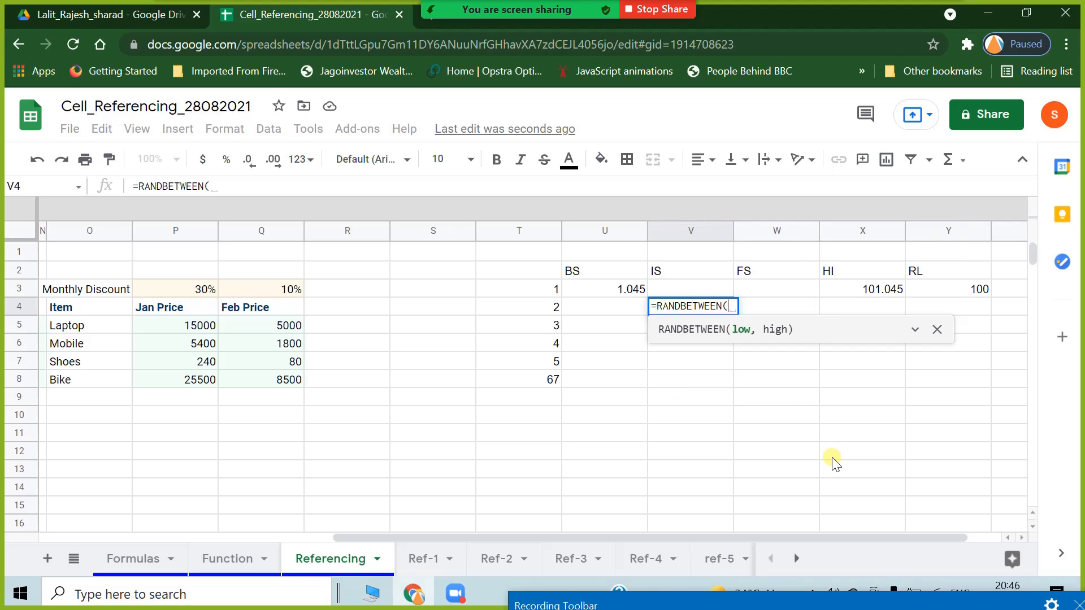
{"action": "type", "text": "1"}
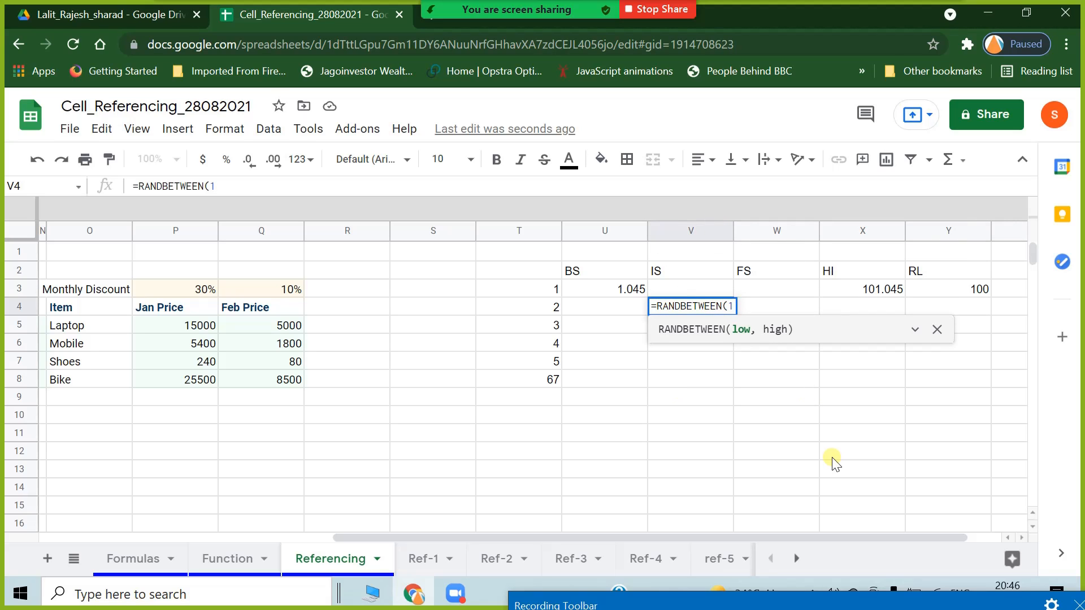
{"action": "type", "text": ","}
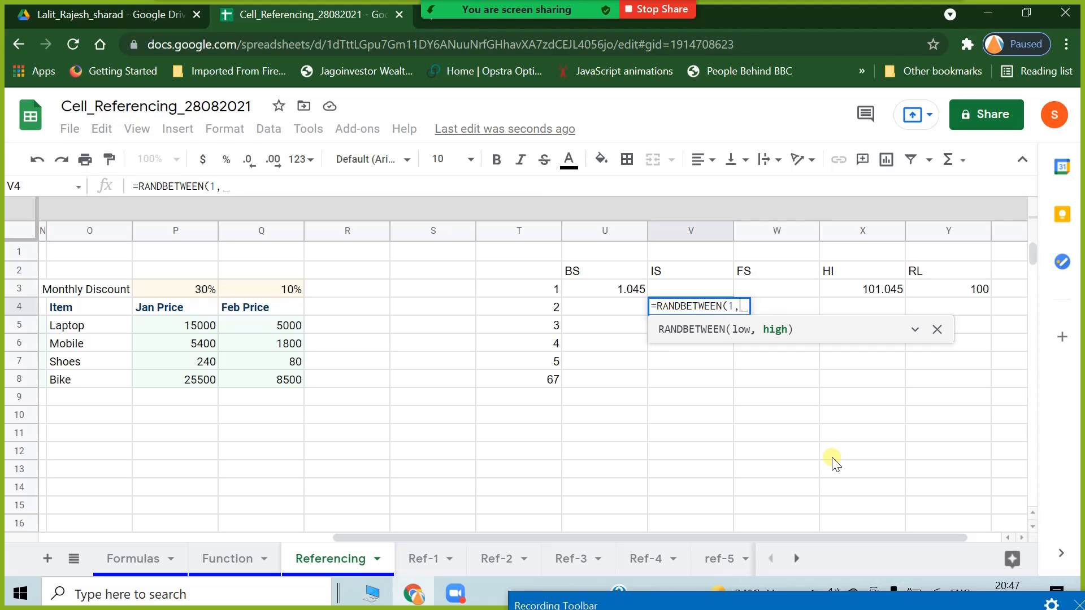
{"action": "type", "text": "4"}
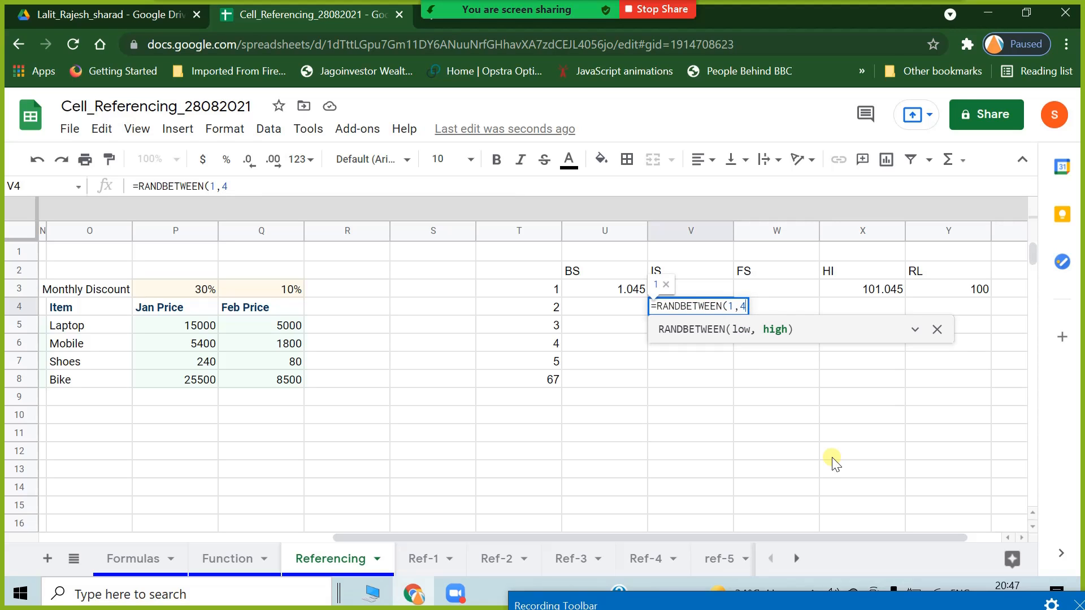
{"action": "type", "text": ")"}
{"action": "key", "text": "Return"}
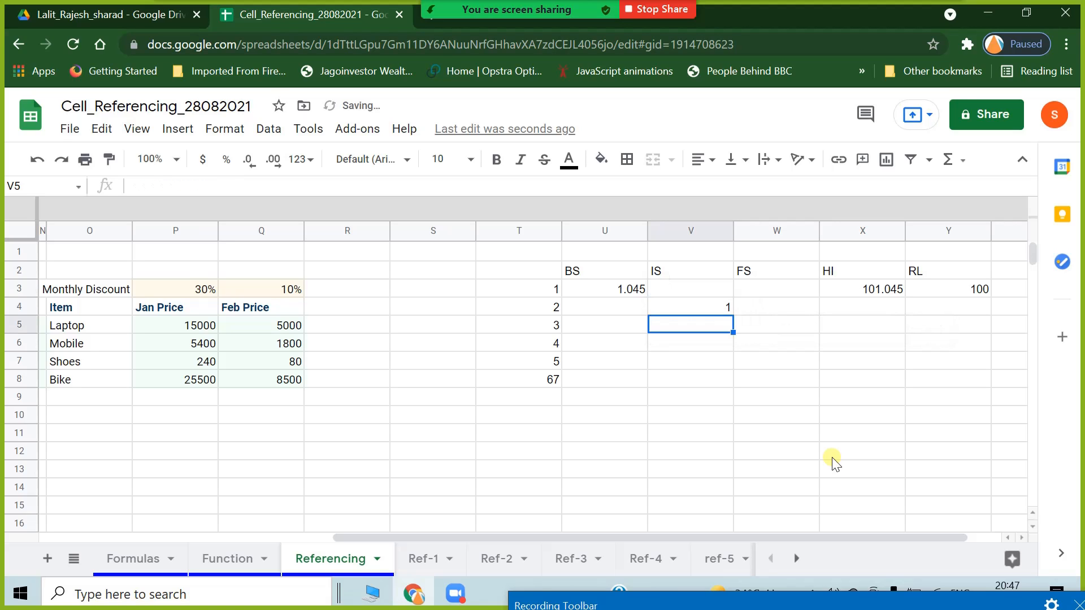
Format V4 with three decimal places and fill its formula down to V8.
{"action": "left_click", "coordinate": [712, 308]}
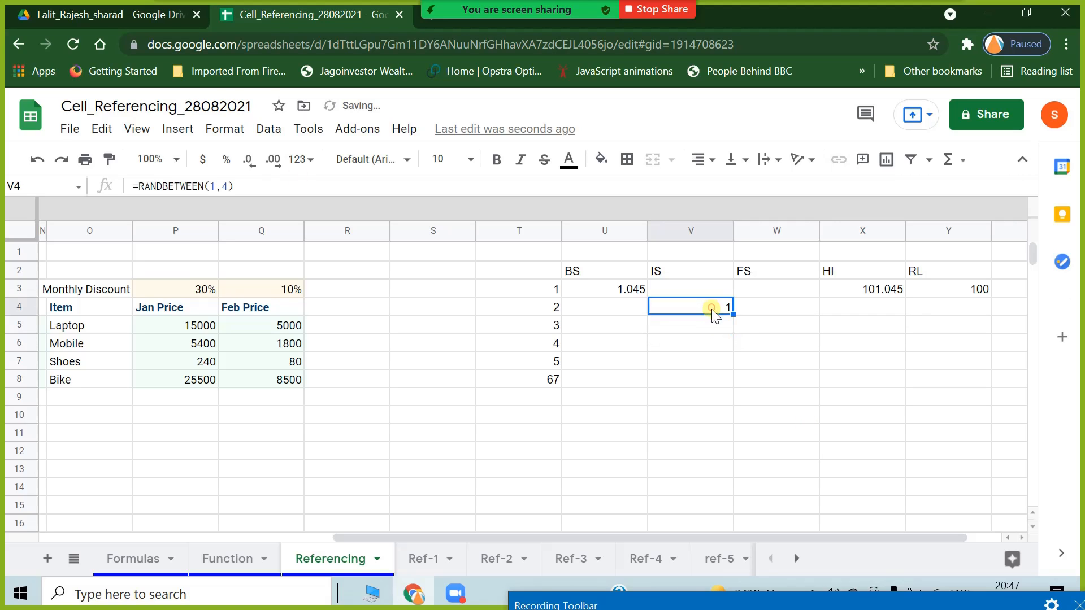
{"action": "left_click", "coordinate": [275, 160]}
{"action": "left_click", "coordinate": [275, 160]}
{"action": "left_click", "coordinate": [276, 164]}
{"action": "left_click_drag", "start_coordinate": [733, 315], "coordinate": [732, 384]}
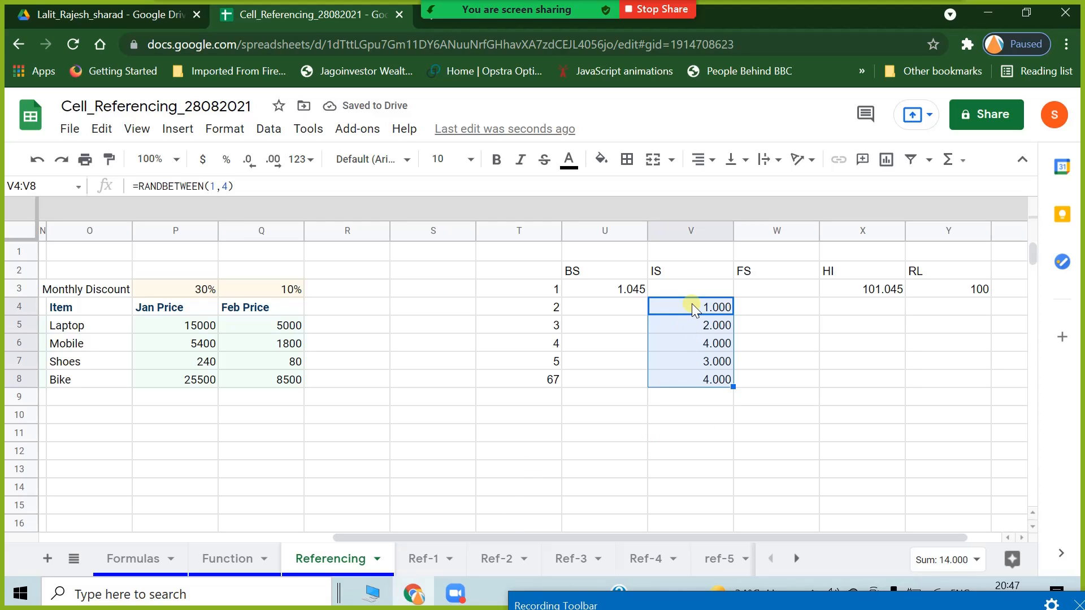
Change the lower limit in the V4 formula to 1.2, making it =RANDBETWEEN(1.2,4).
{"action": "left_click", "coordinate": [217, 188]}
{"action": "type", "text": ".2"}
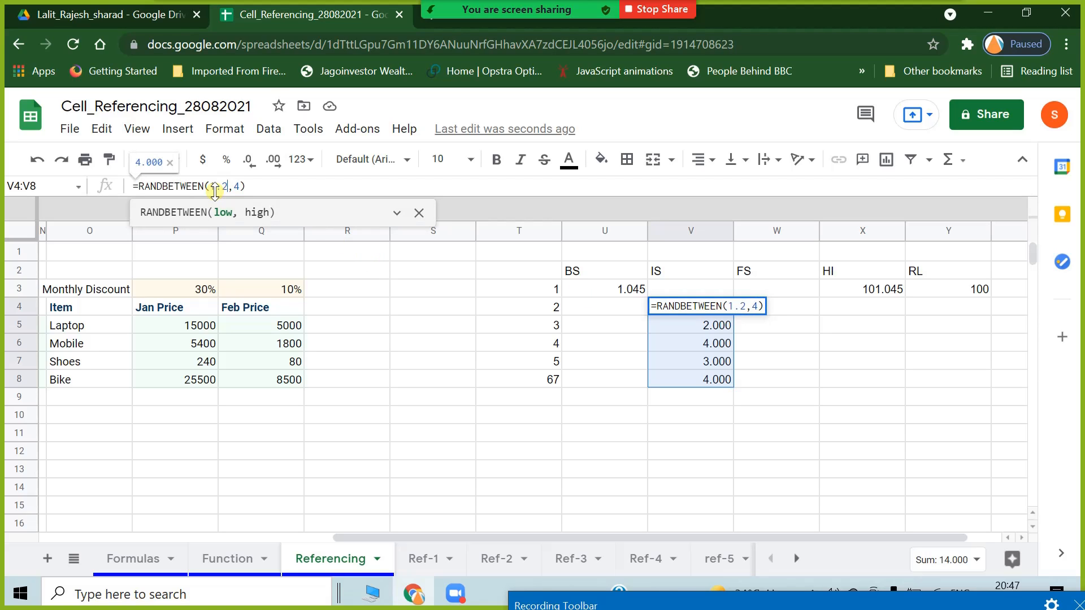
{"action": "key", "text": "Right"}
{"action": "key", "text": "Right"}
{"action": "key", "text": "Right"}
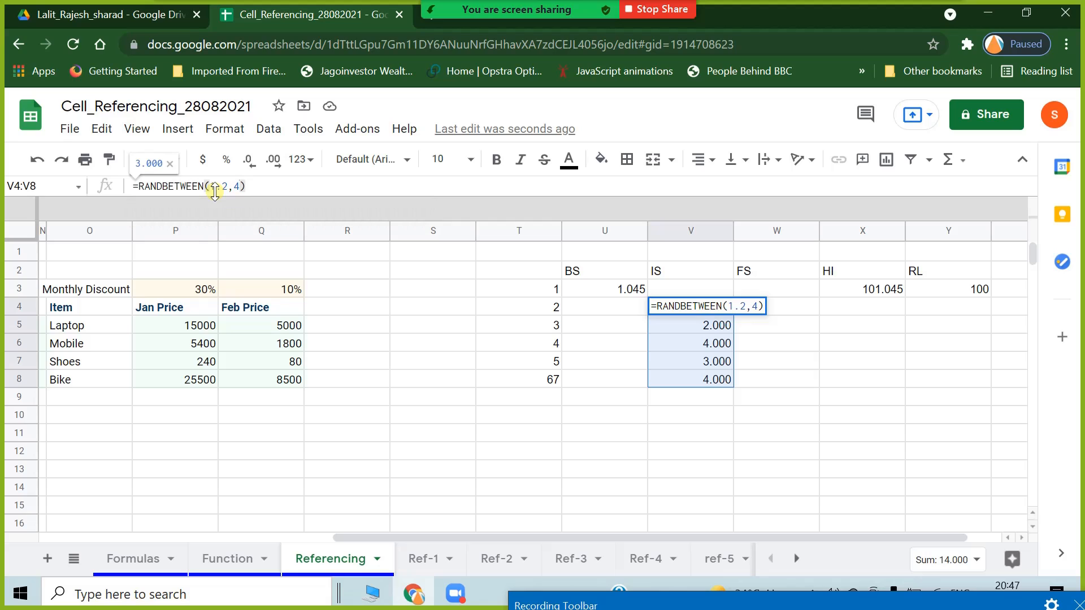
Set the upper bound of the V4 random-number formula to 3.2 so it reads =RANDBETWEEN(1.2,3.2).
{"action": "key", "text": "Left"}
{"action": "key", "text": "BackSpace"}
{"action": "type", "text": "3."}
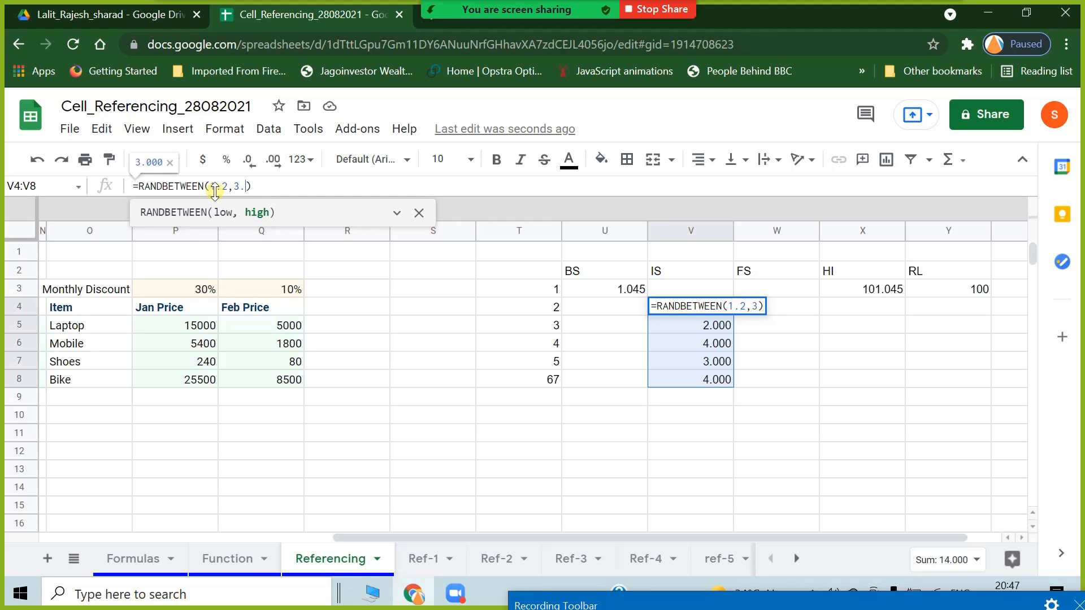
{"action": "key", "text": "Return"}
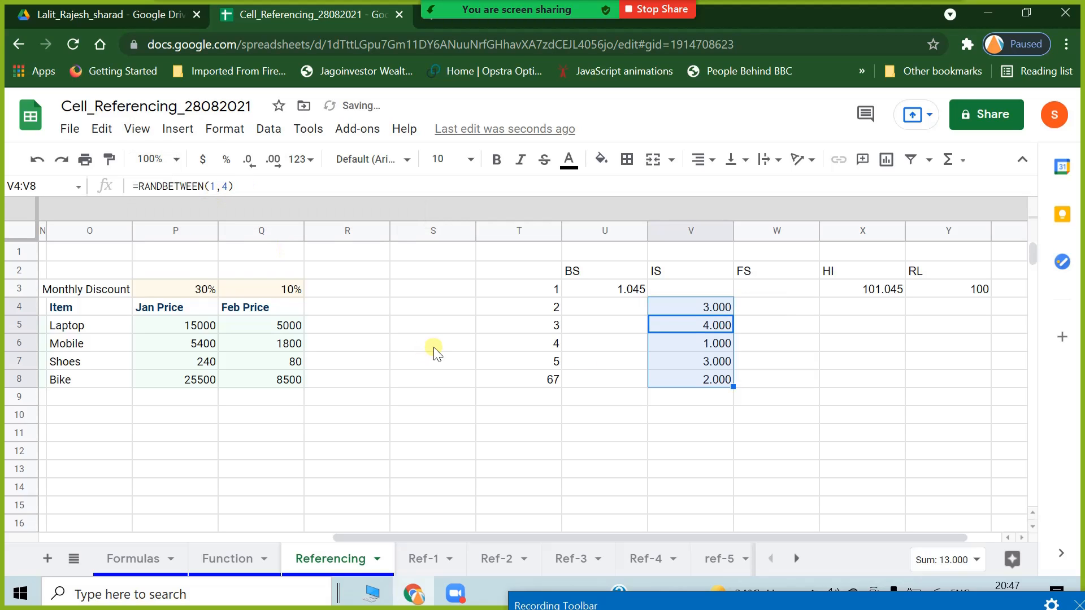
Fill the RANDBETWEEN formula from V4 down through V8 in the IS column.
{"action": "left_click", "coordinate": [713, 308]}
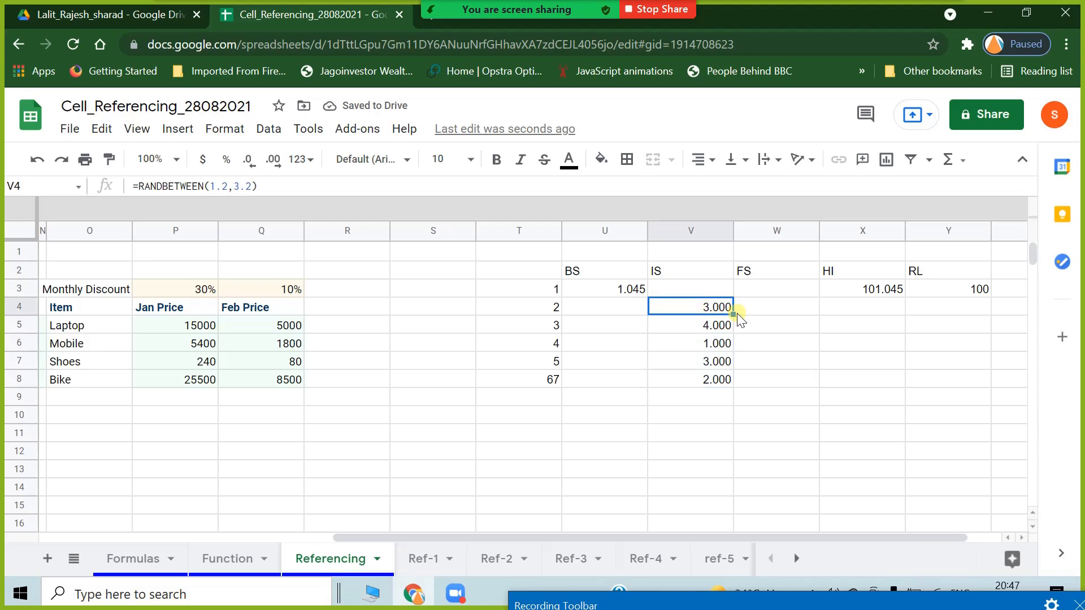
{"action": "left_click", "coordinate": [737, 312]}
{"action": "left_click", "coordinate": [726, 362]}
{"action": "left_click", "coordinate": [720, 308]}
{"action": "left_click_drag", "start_coordinate": [733, 314], "coordinate": [729, 379]}
{"action": "left_click", "coordinate": [688, 452]}
Enter the formula =X$3-V4 in Y4 of the RL column, locking the row of the HI reference.
{"action": "left_click", "coordinate": [897, 305]}
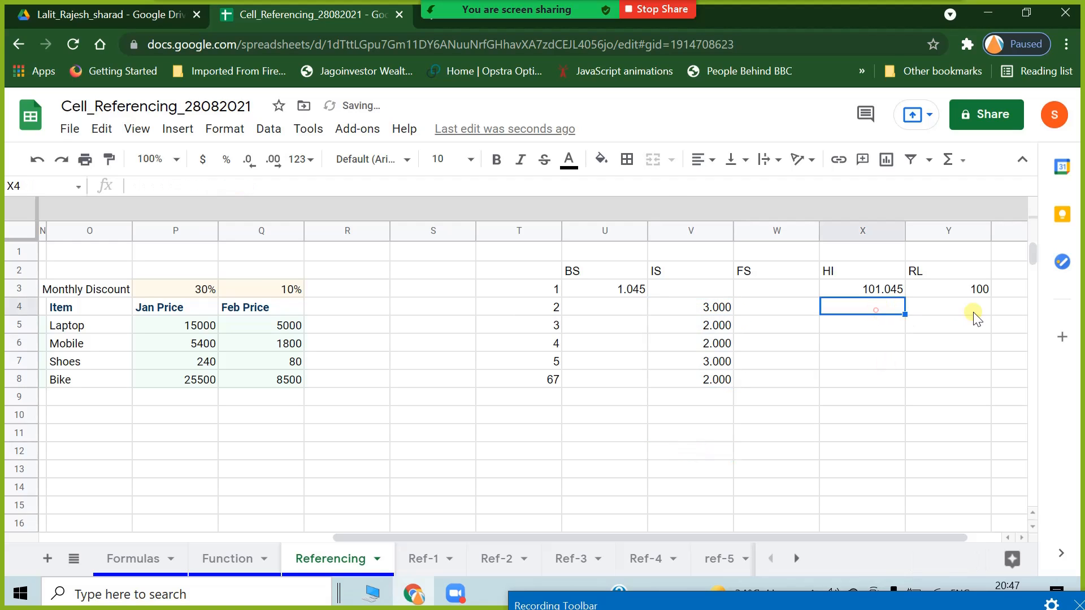
{"action": "left_click", "coordinate": [975, 313]}
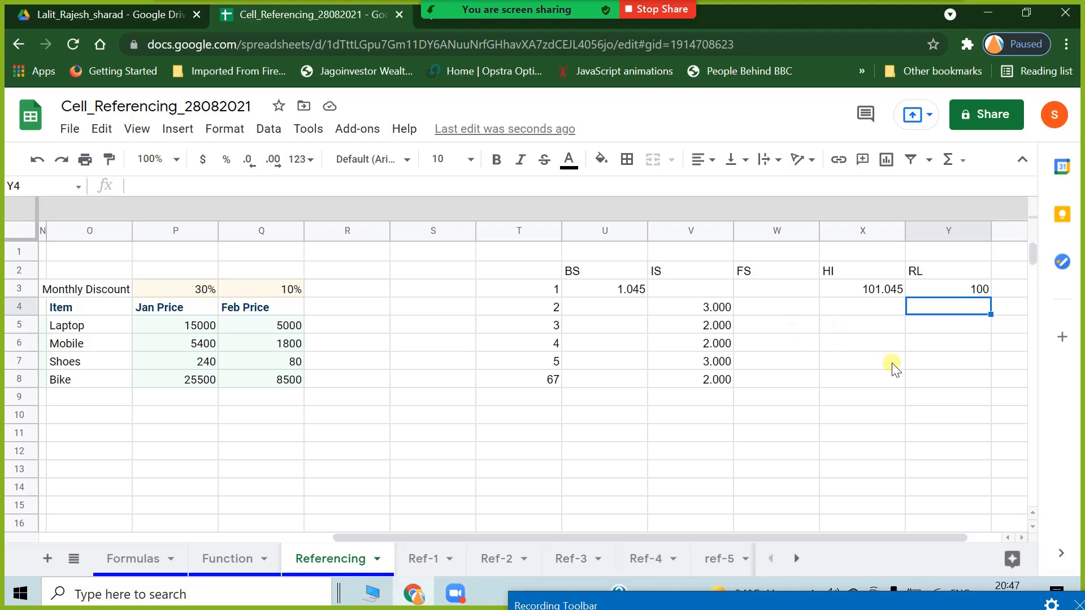
{"action": "type", "text": "="}
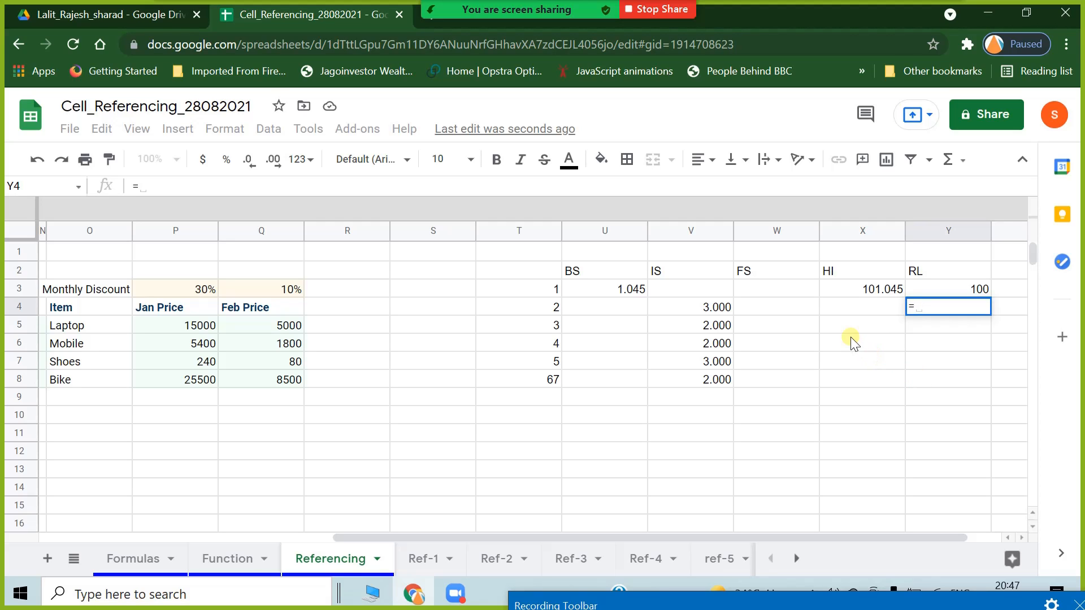
{"action": "left_click", "coordinate": [852, 289]}
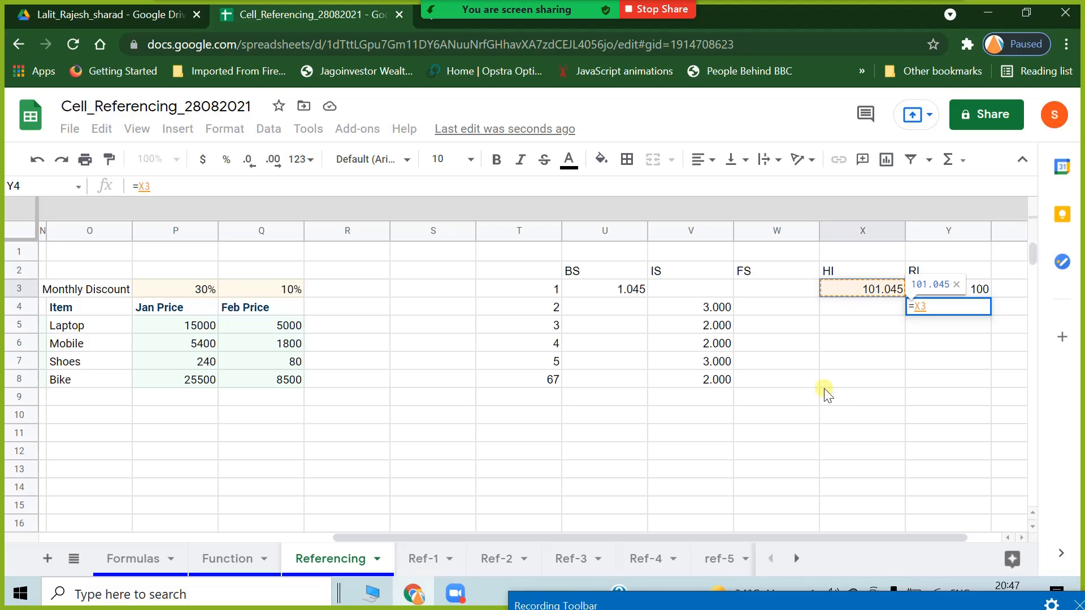
{"action": "type", "text": "-"}
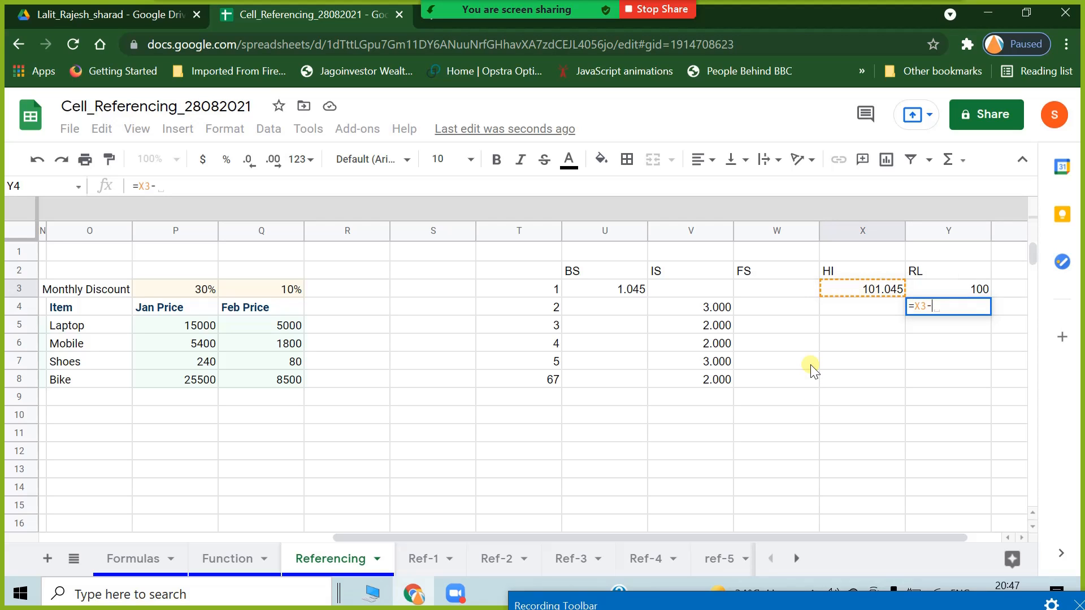
{"action": "left_click", "coordinate": [719, 308]}
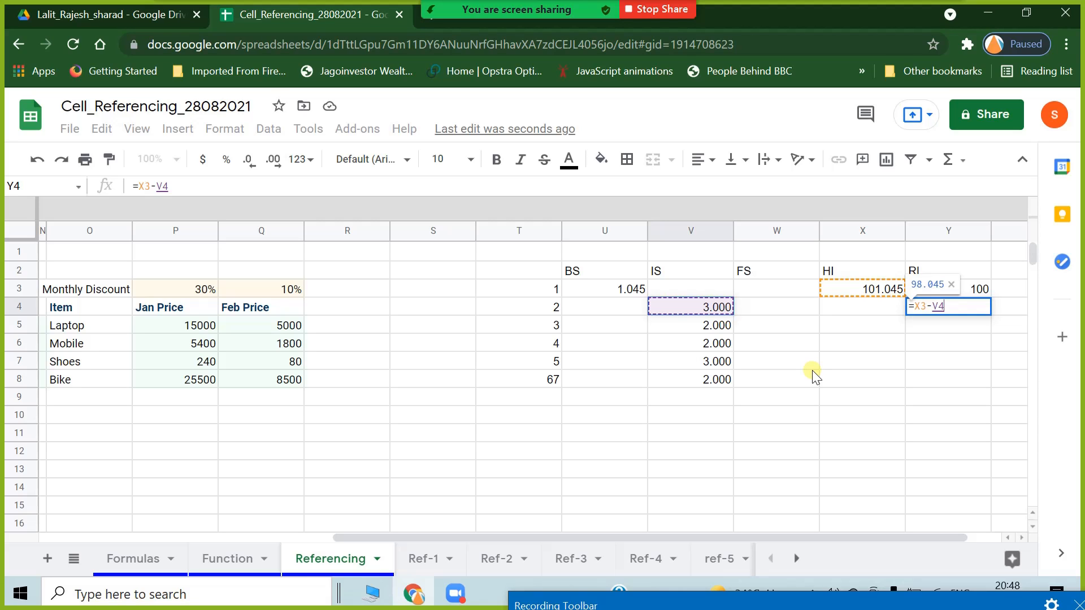
{"action": "left_click", "coordinate": [922, 306]}
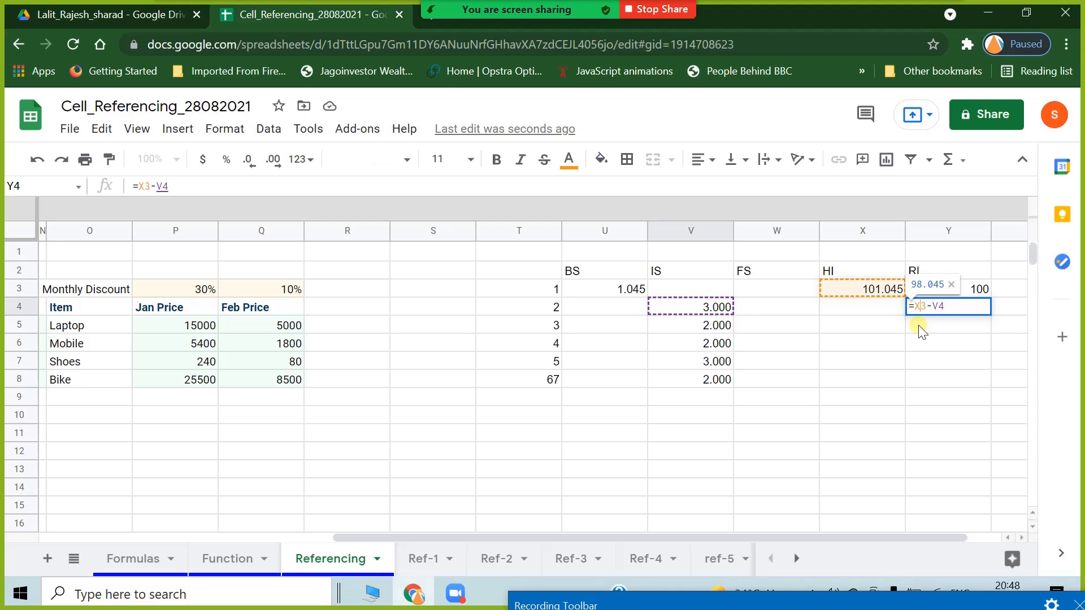
{"action": "type", "text": "$"}
{"action": "key", "text": "Return"}
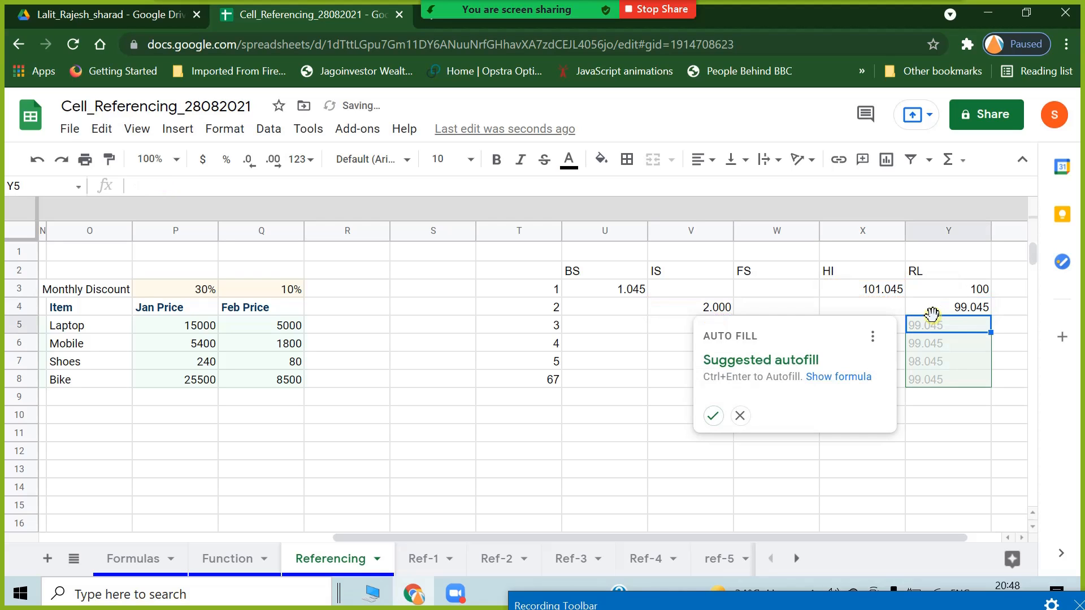
Fill the Y4 formula down through Y8 and inspect the cell references of the copied formula in Y8.
{"action": "left_click", "coordinate": [985, 305]}
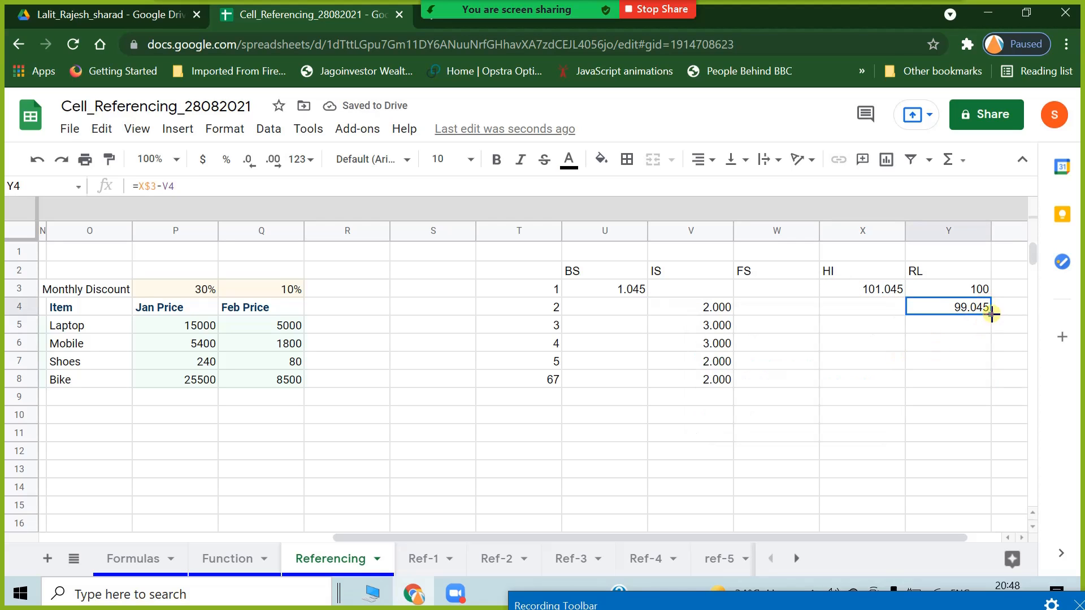
{"action": "left_click_drag", "start_coordinate": [986, 360], "coordinate": [955, 382]}
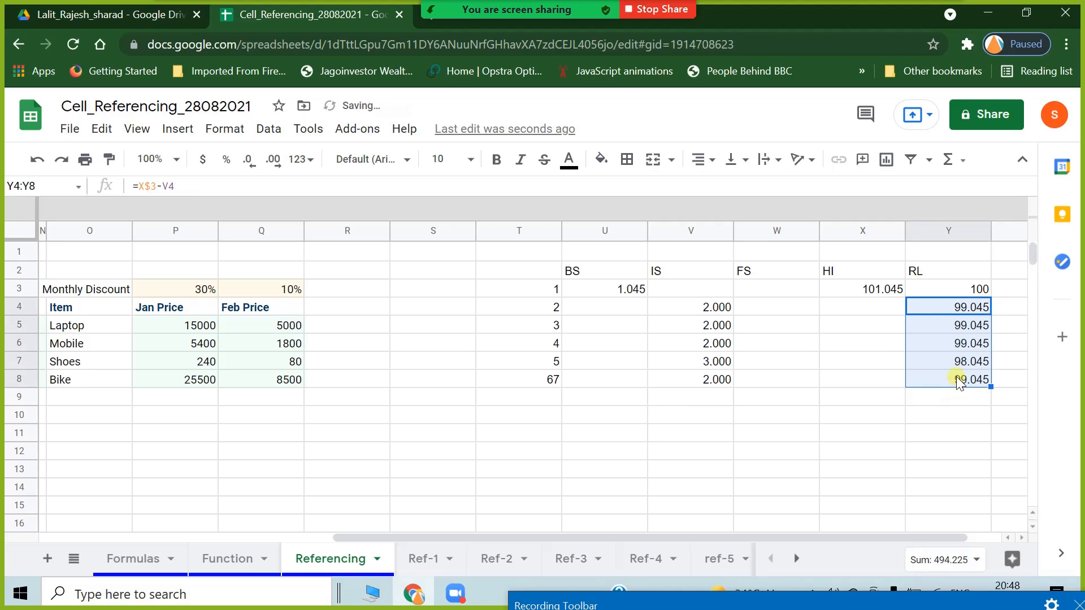
{"action": "left_click", "coordinate": [959, 380]}
{"action": "double_click", "coordinate": [959, 380]}
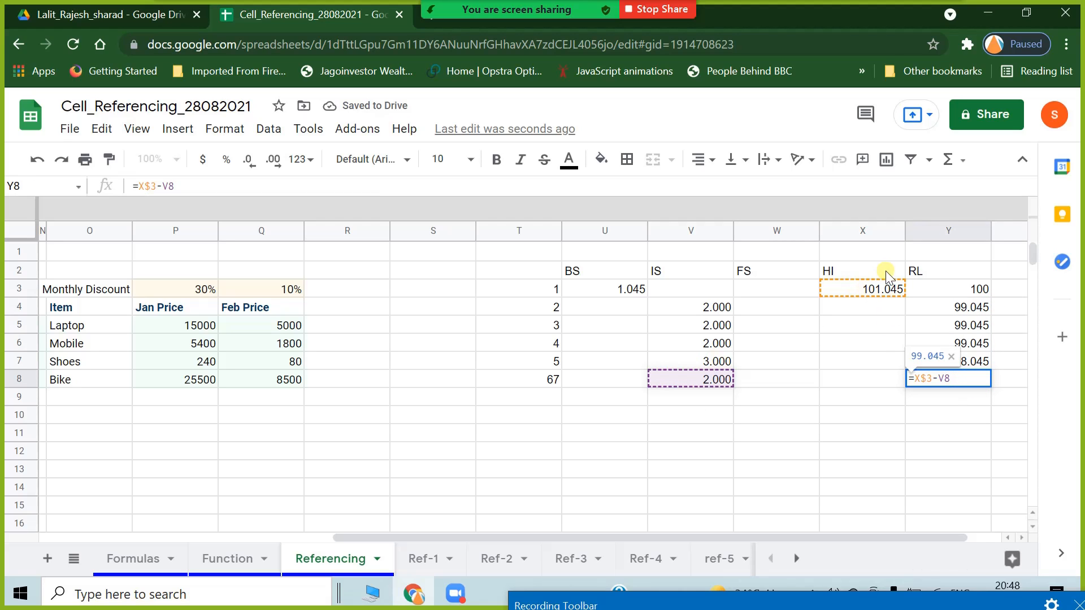
{"action": "key", "text": "Escape"}
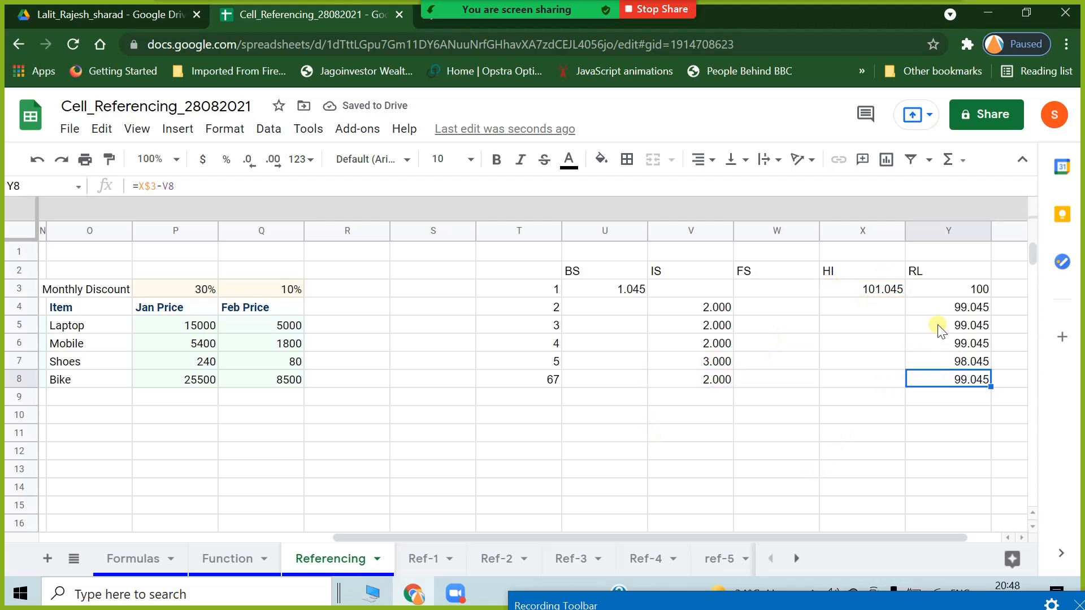
Re-enter the formula in Y4 as =$X$3-V4, using a fully absolute reference to the HI value.
{"action": "left_click", "coordinate": [947, 310]}
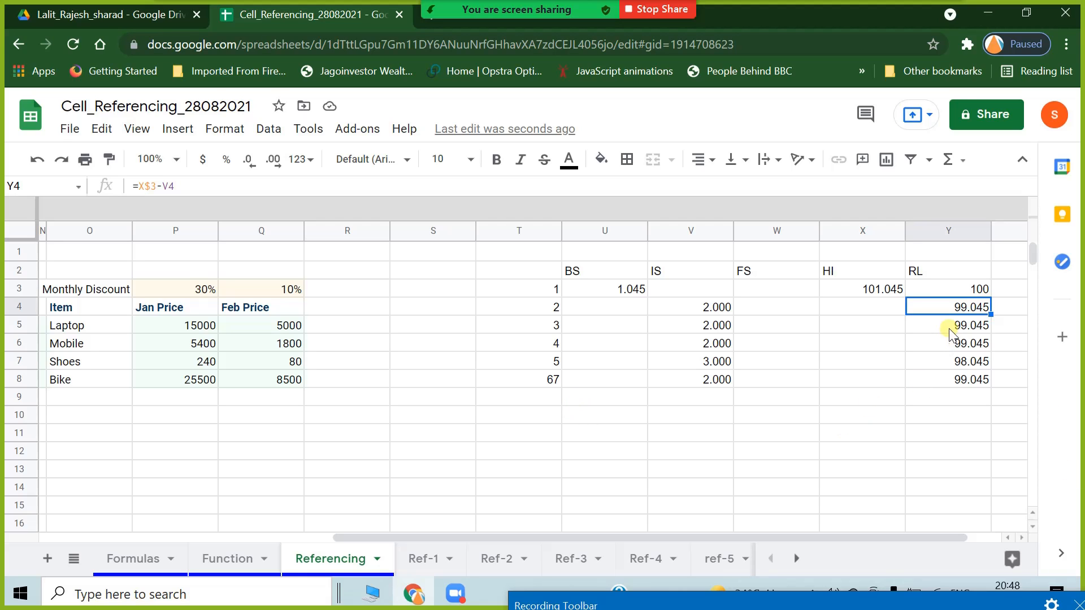
{"action": "type", "text": "="}
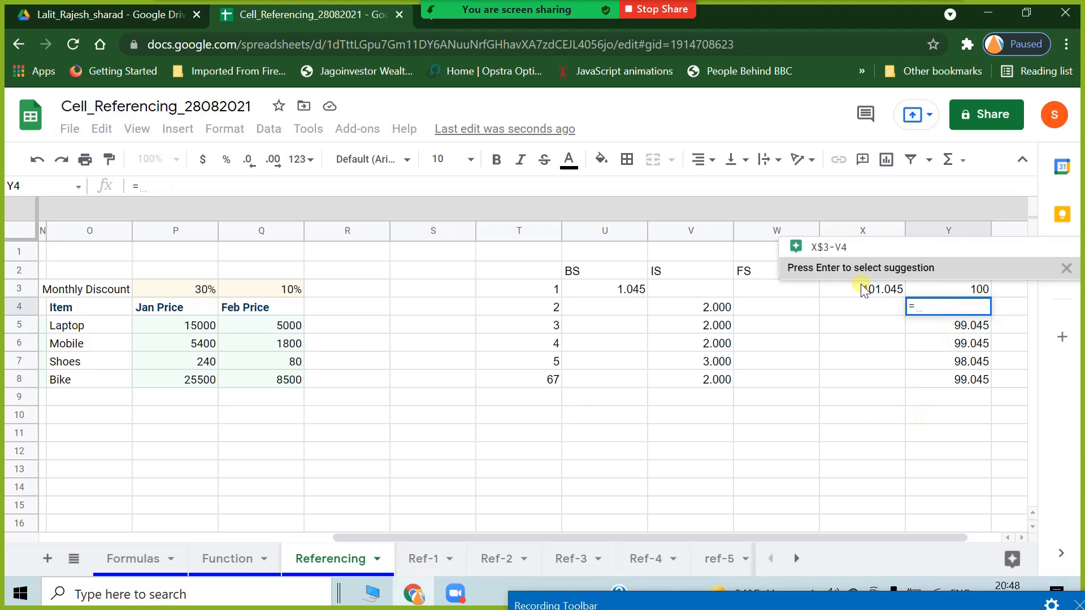
{"action": "left_click", "coordinate": [862, 294]}
{"action": "key", "text": "F4"}
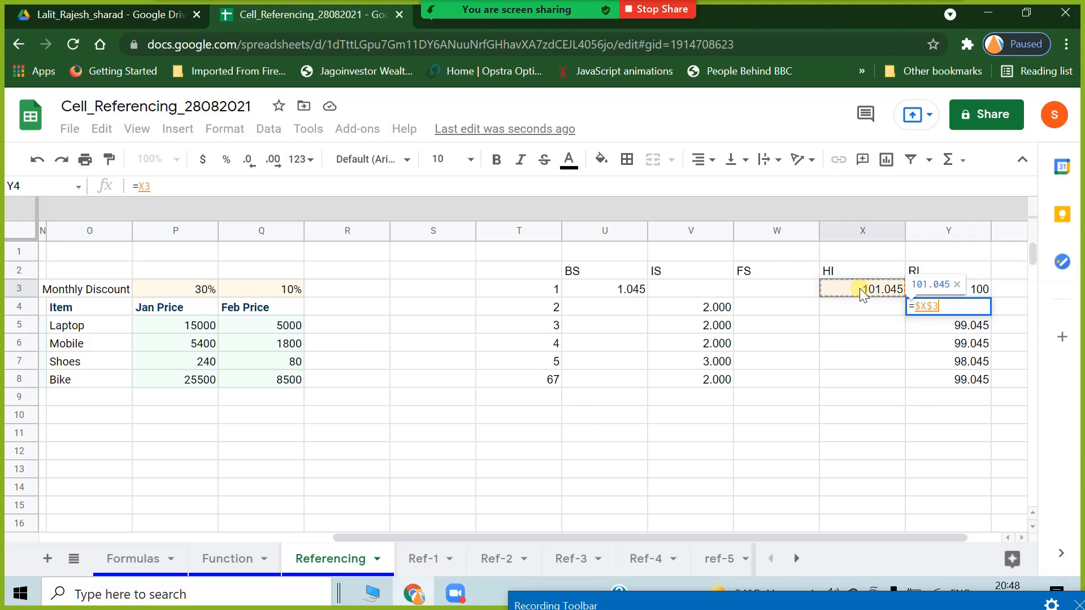
{"action": "type", "text": "-"}
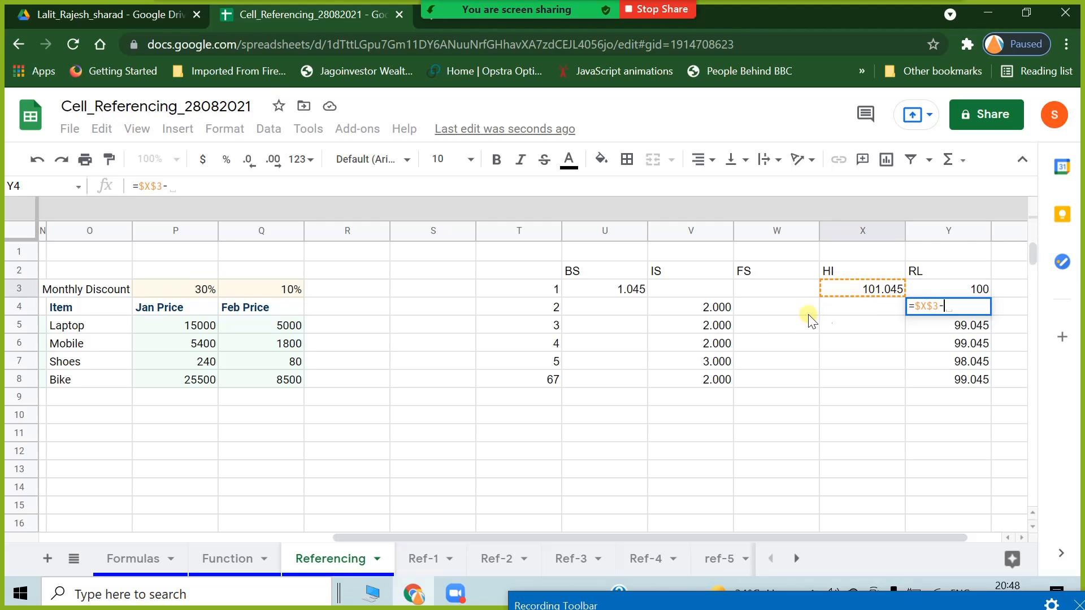
{"action": "left_click", "coordinate": [716, 308]}
{"action": "key", "text": "Return"}
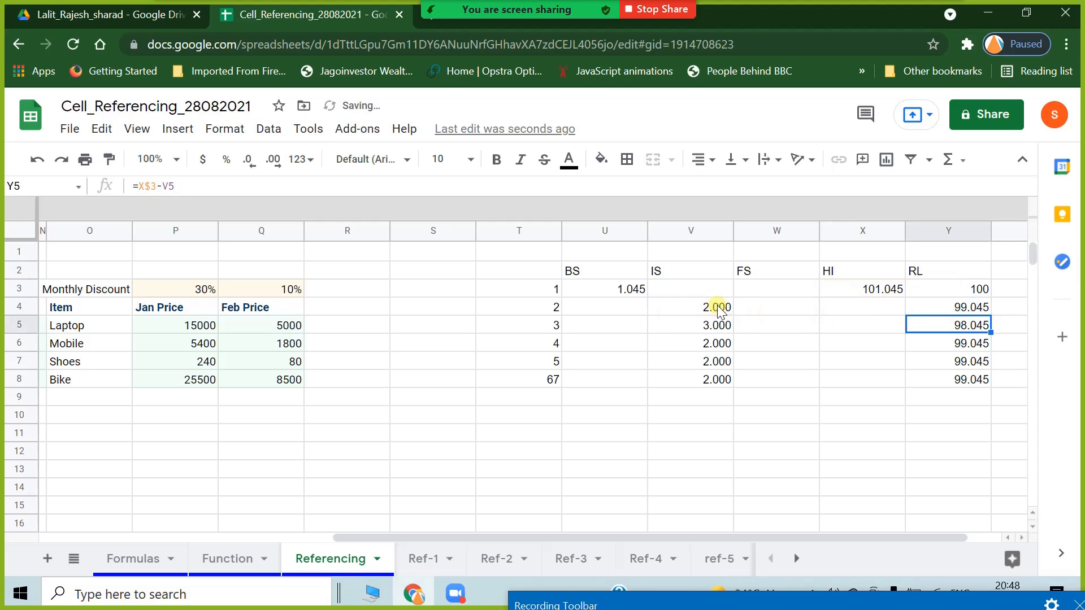
Remove the column lock from the HI reference in Y4 so the formula reads =X$3-V4.
{"action": "left_click", "coordinate": [955, 308]}
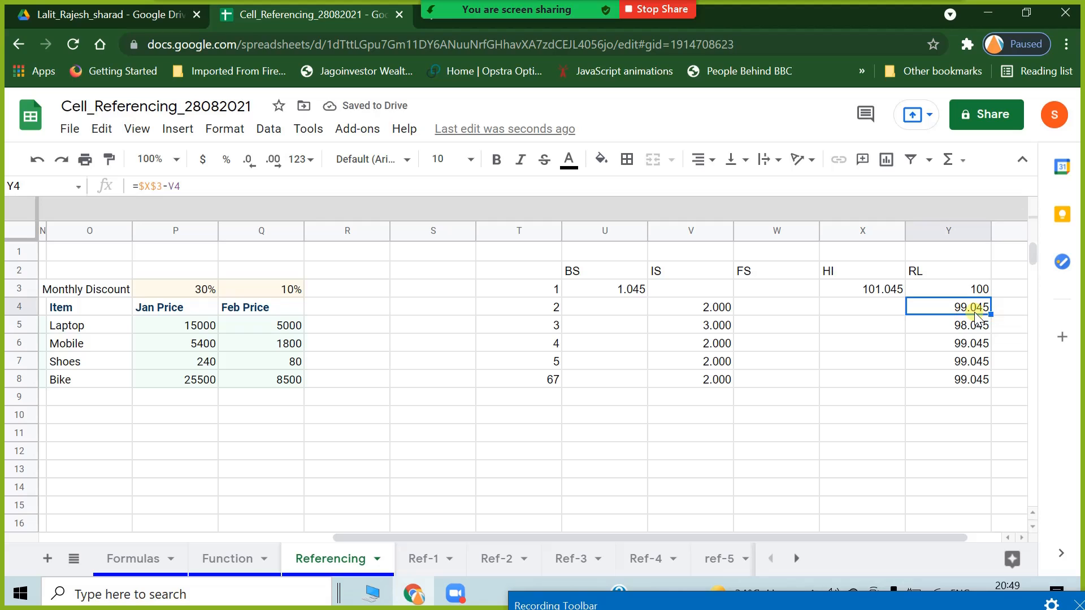
{"action": "left_click", "coordinate": [887, 289]}
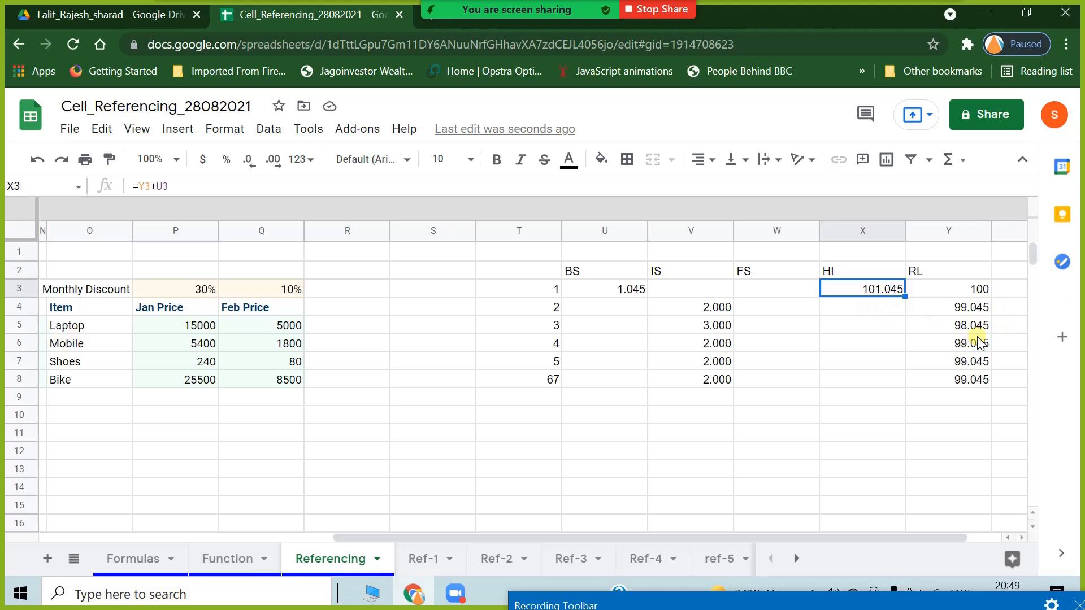
{"action": "left_click", "coordinate": [959, 307]}
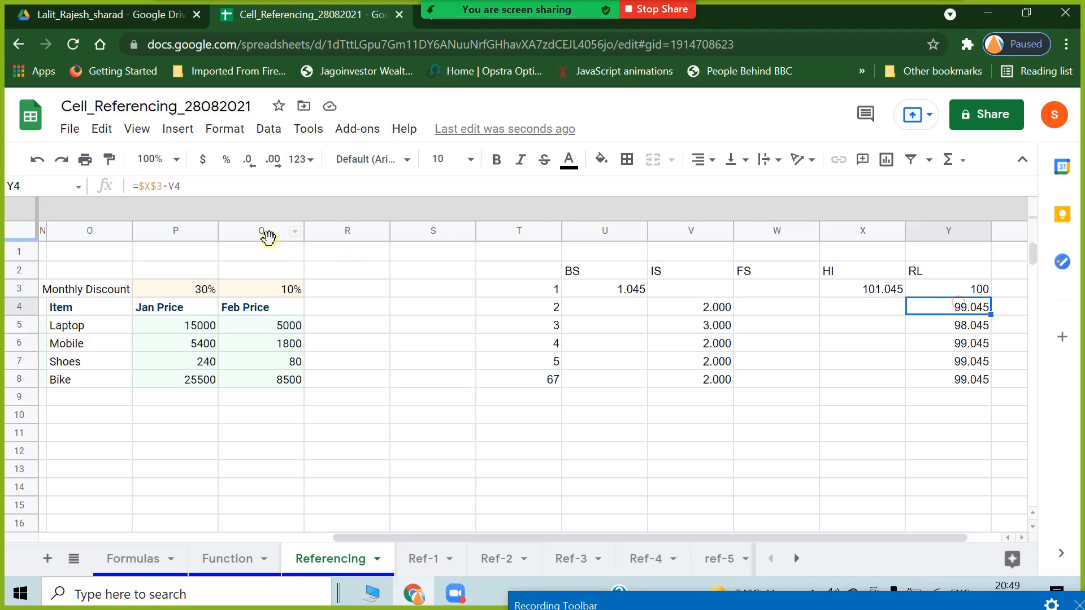
{"action": "left_click", "coordinate": [143, 187]}
{"action": "key", "text": "BackSpace"}
{"action": "key", "text": "Return"}
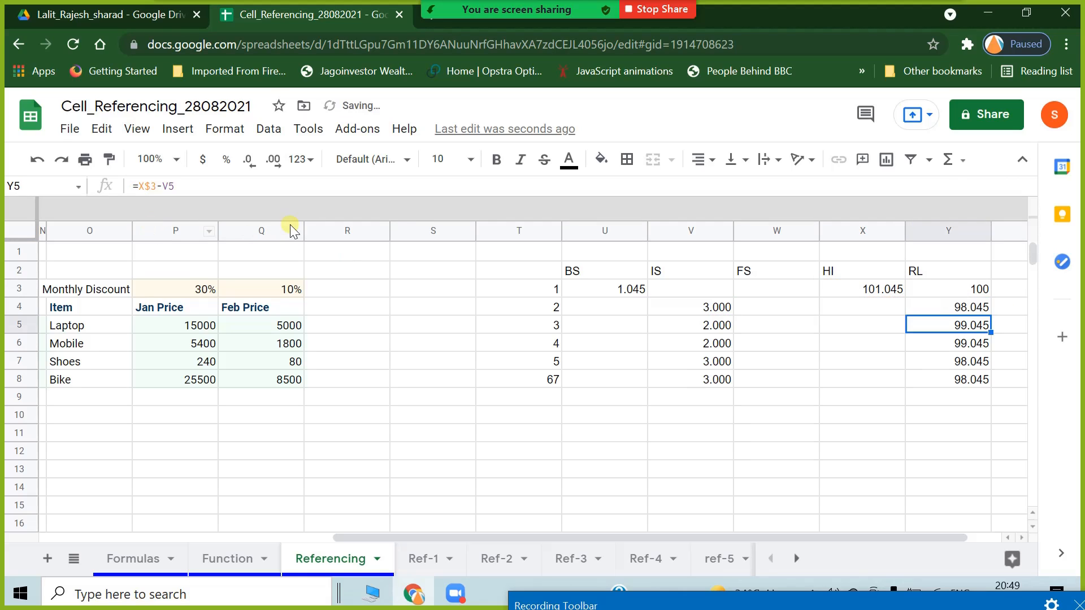
Switch to the Ref-1 sheet and review the commission rate in B2 and the sales amounts in column B.
{"action": "left_click", "coordinate": [840, 291]}
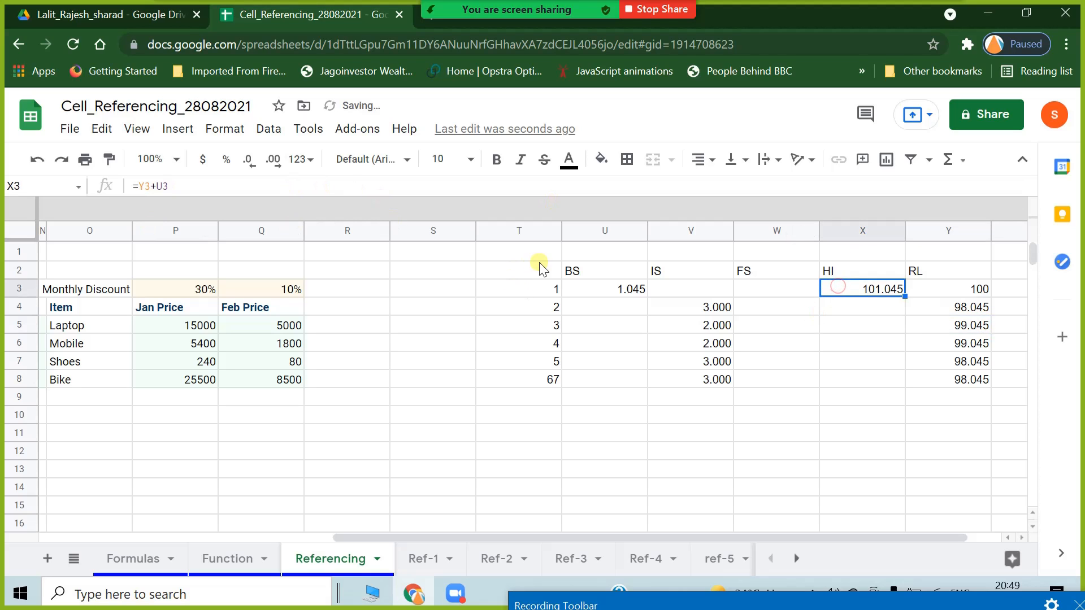
{"action": "left_click_drag", "start_coordinate": [519, 270], "coordinate": [845, 378]}
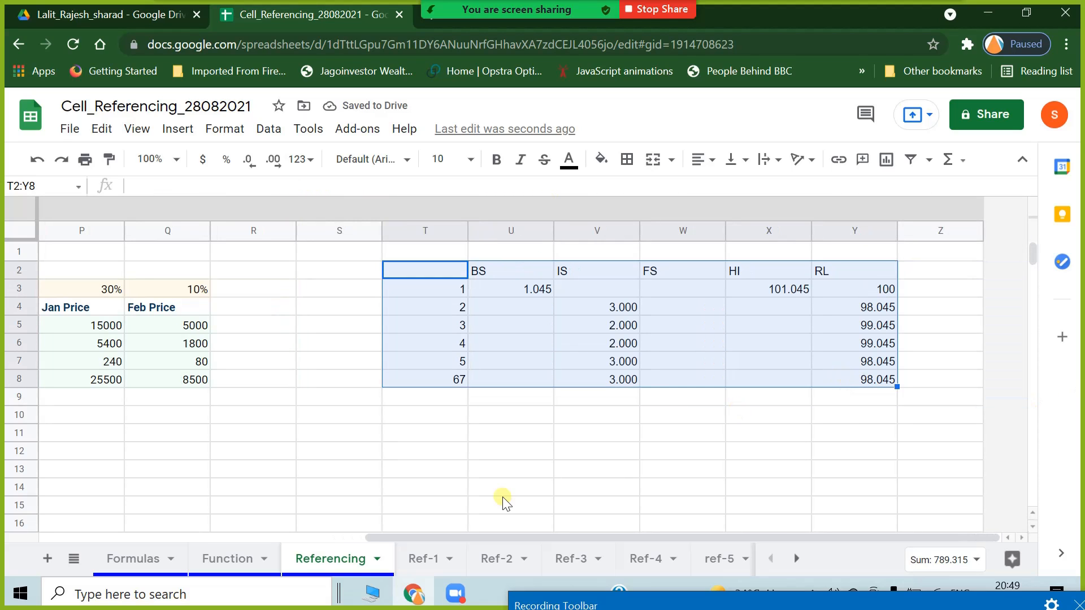
{"action": "left_click", "coordinate": [420, 559]}
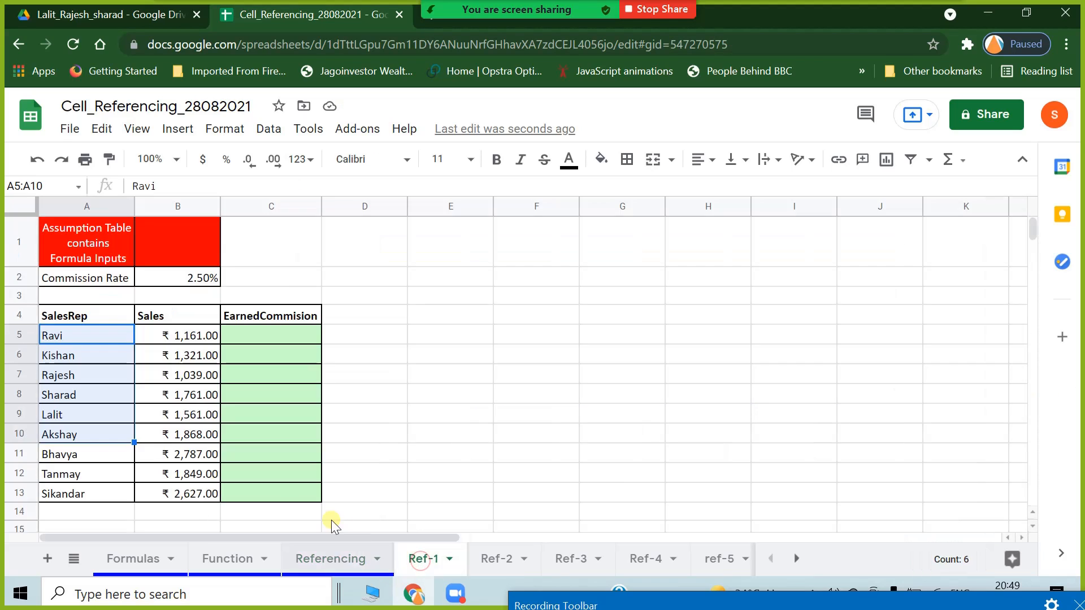
{"action": "scroll", "coordinate": [519, 417], "scroll_direction": "down", "scroll_amount": 2}
{"action": "scroll", "coordinate": [518, 440], "scroll_direction": "up", "scroll_amount": 2}
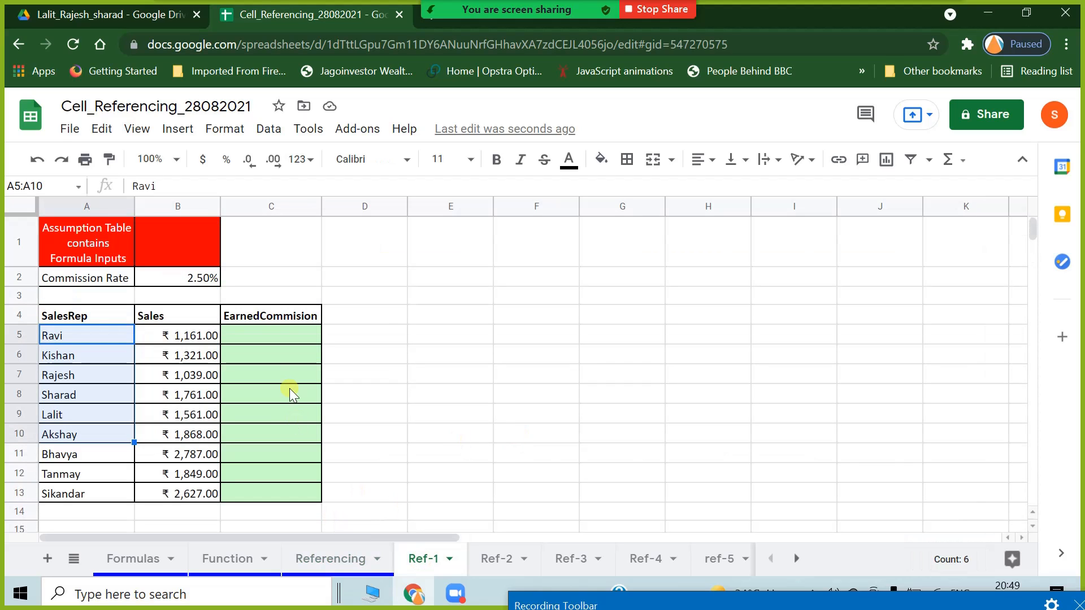
{"action": "left_click", "coordinate": [286, 334]}
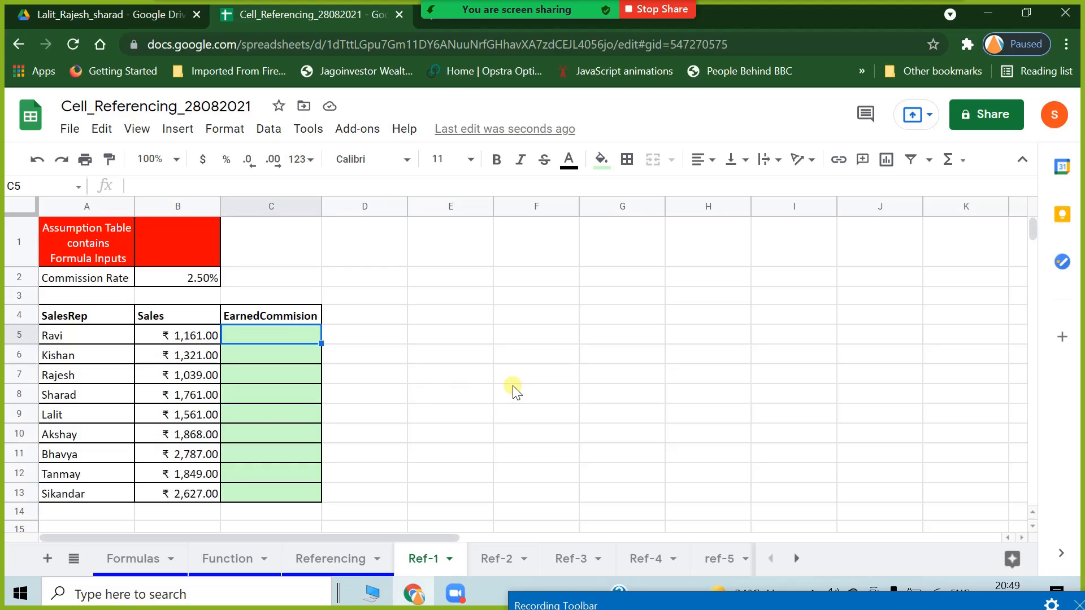
{"action": "left_click", "coordinate": [192, 281]}
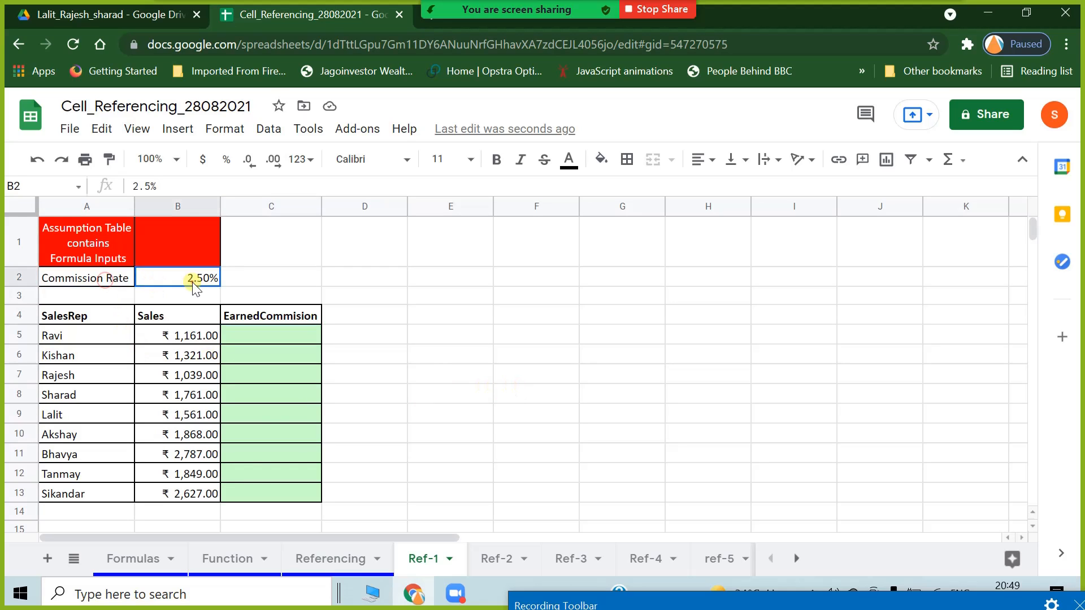
{"action": "left_click", "coordinate": [171, 339]}
{"action": "left_click", "coordinate": [173, 380]}
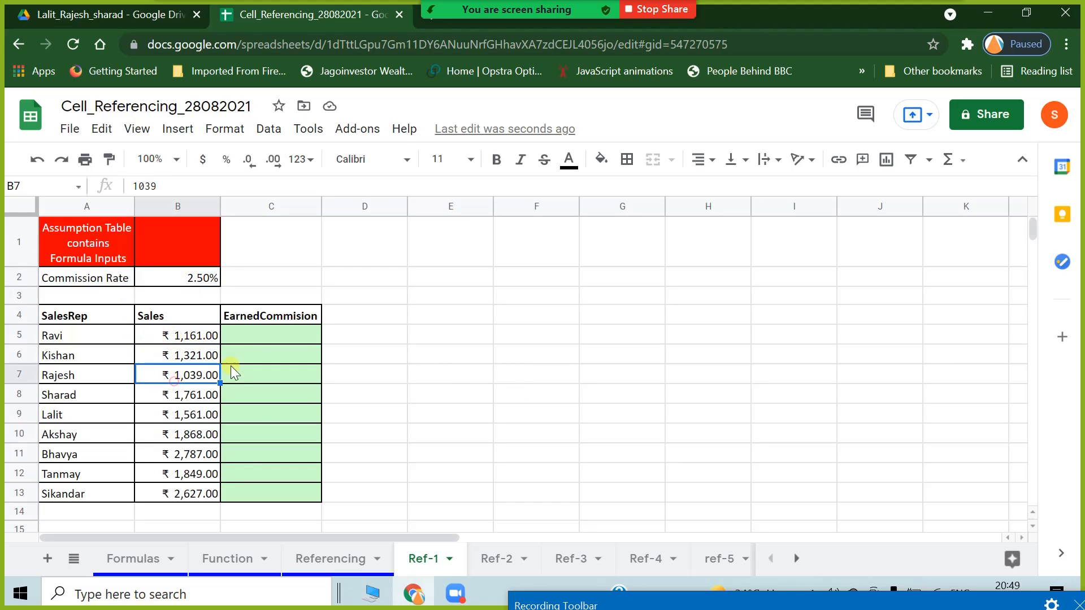
Enter the earned commission formula =B5*B$2 in C5, locking only the row of the commission rate reference.
{"action": "left_click", "coordinate": [259, 338]}
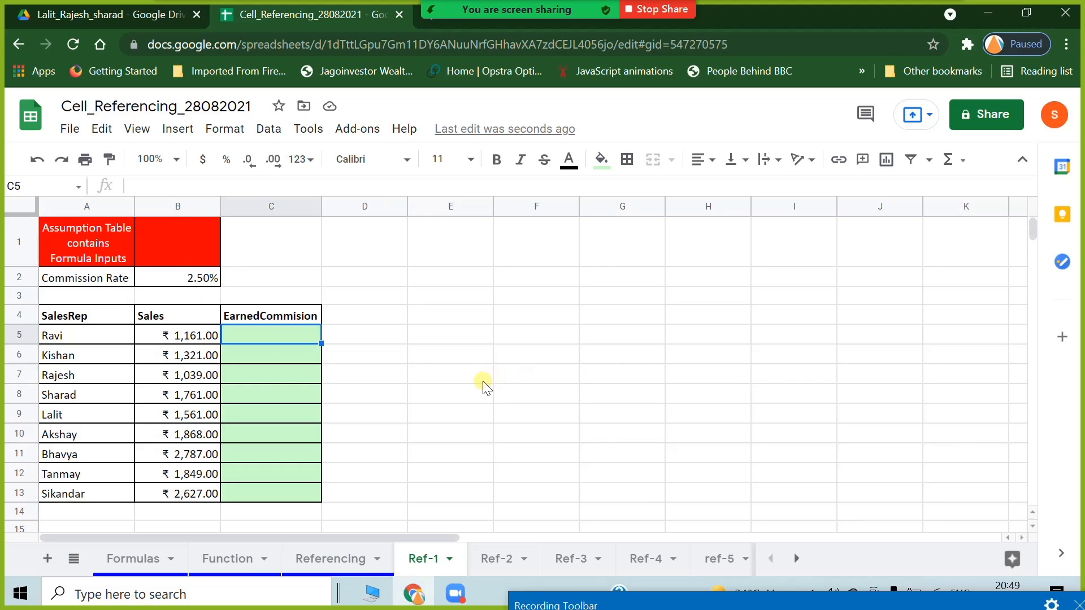
{"action": "type", "text": "="}
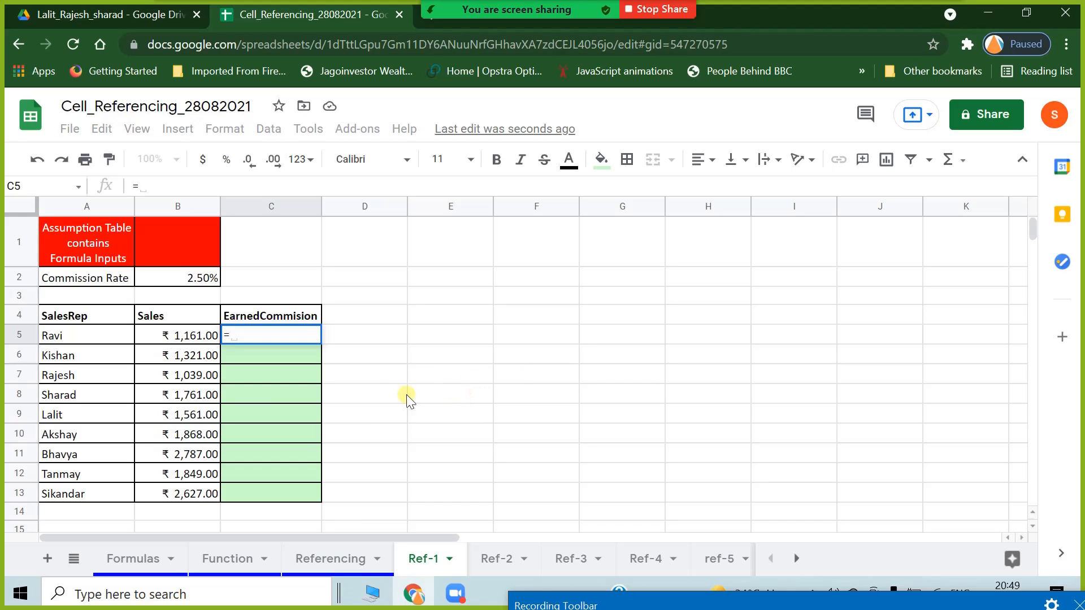
{"action": "left_click", "coordinate": [179, 337]}
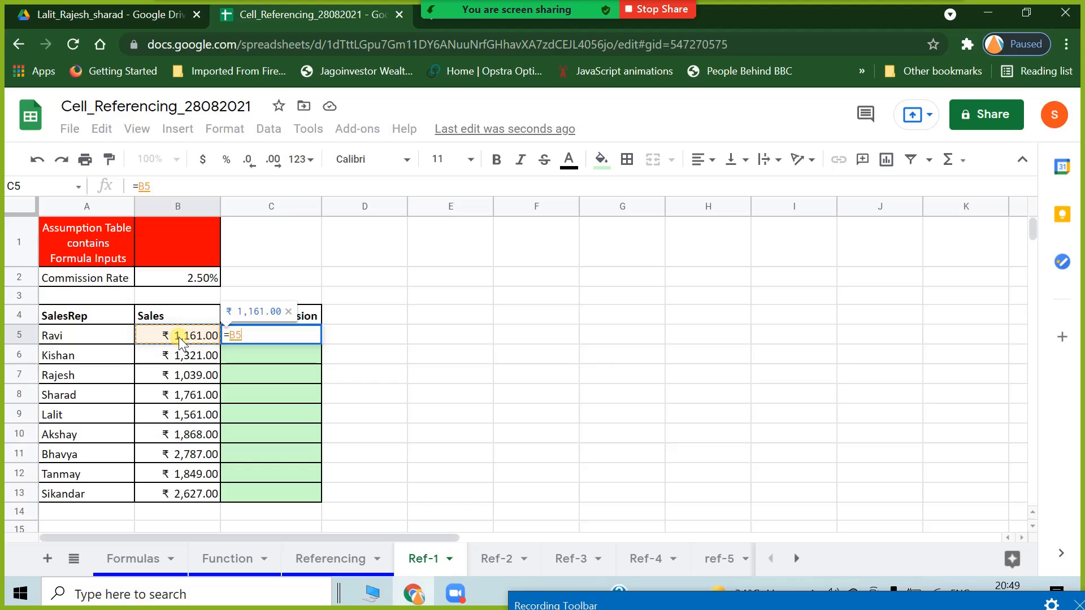
{"action": "type", "text": "*"}
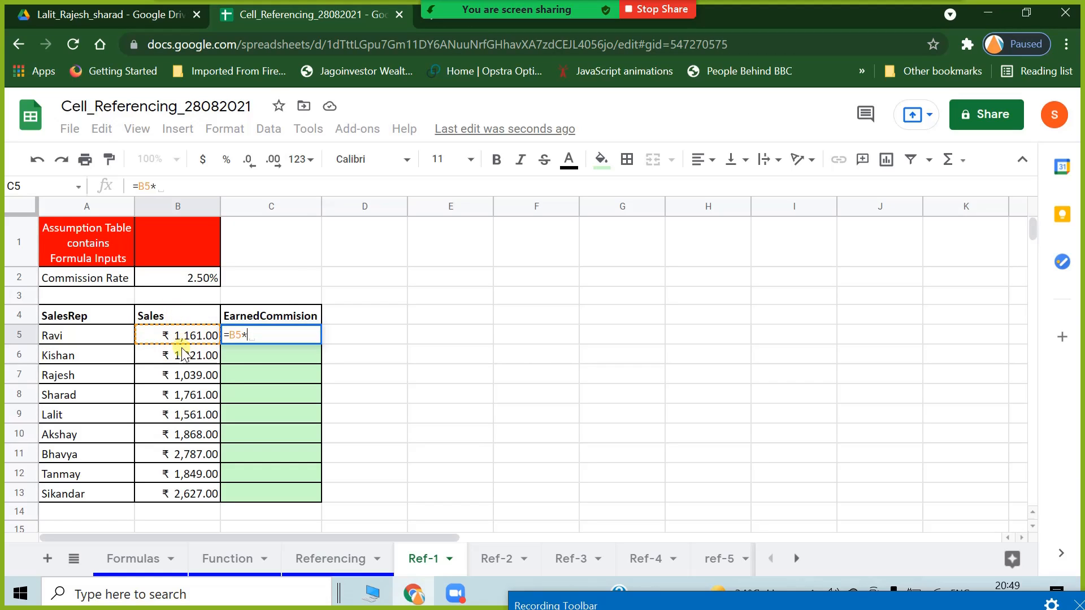
{"action": "left_click", "coordinate": [171, 283]}
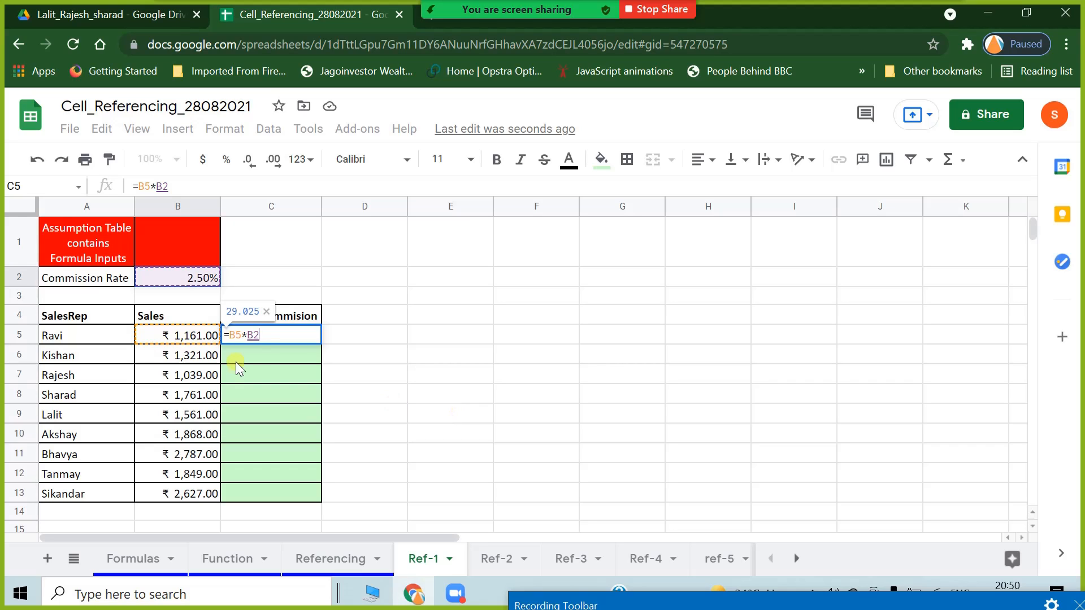
{"action": "left_click", "coordinate": [255, 338]}
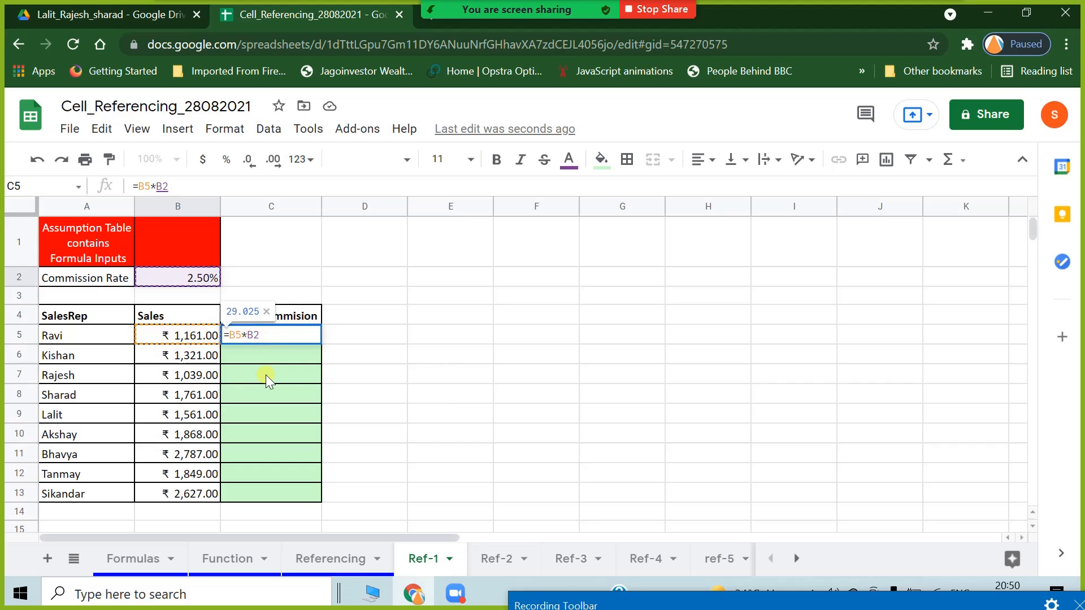
{"action": "type", "text": "$"}
{"action": "key", "text": "Return"}
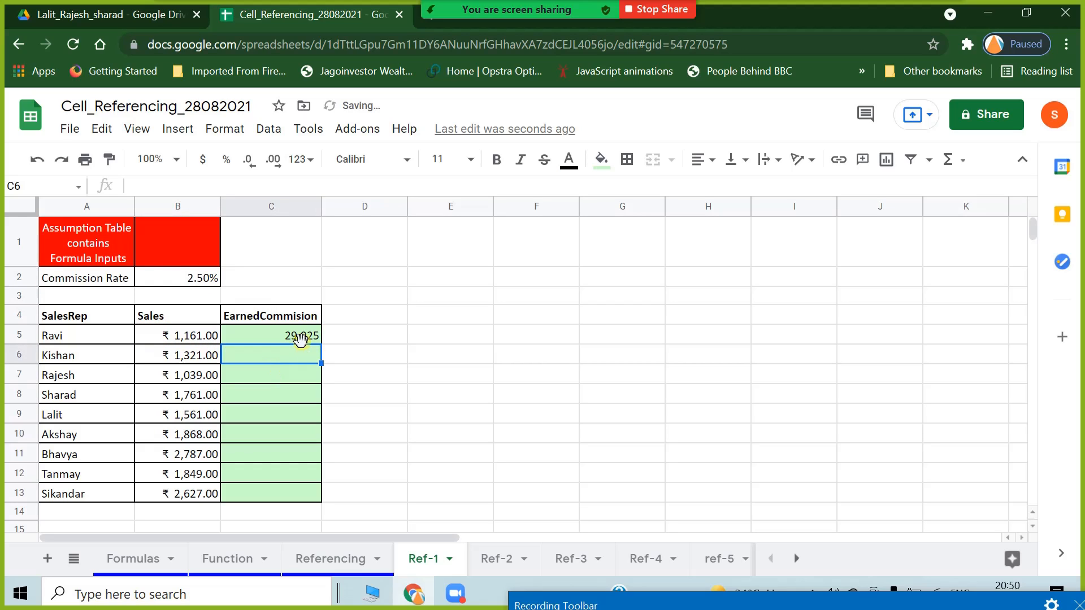
Fill the C5 commission formula down for all sales reps through C13, keeping C14 empty.
{"action": "left_click", "coordinate": [300, 337]}
{"action": "left_click_drag", "start_coordinate": [321, 343], "coordinate": [322, 504]}
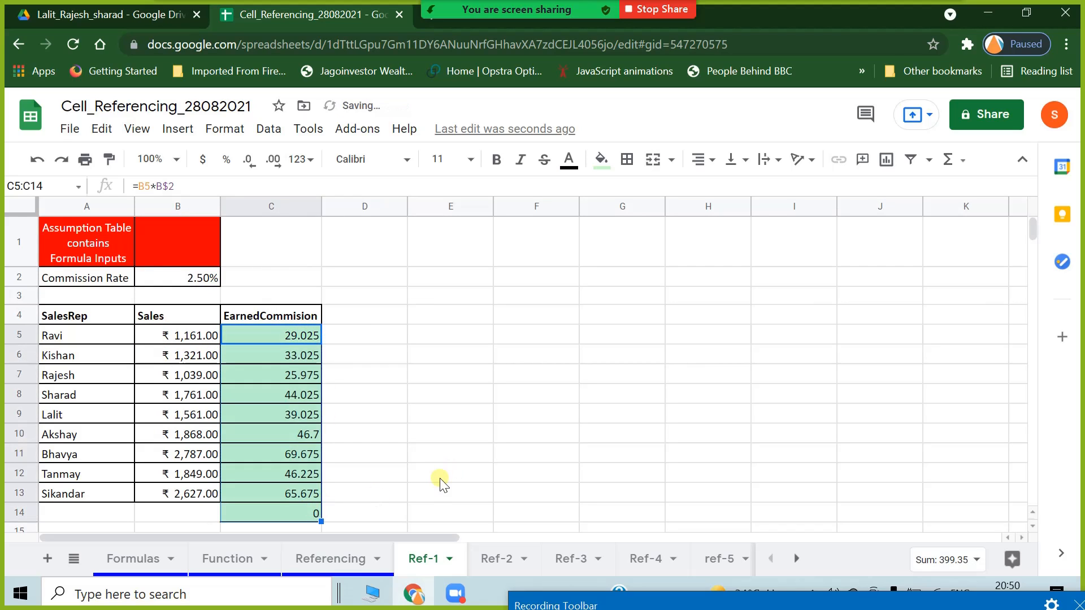
{"action": "left_click", "coordinate": [266, 512]}
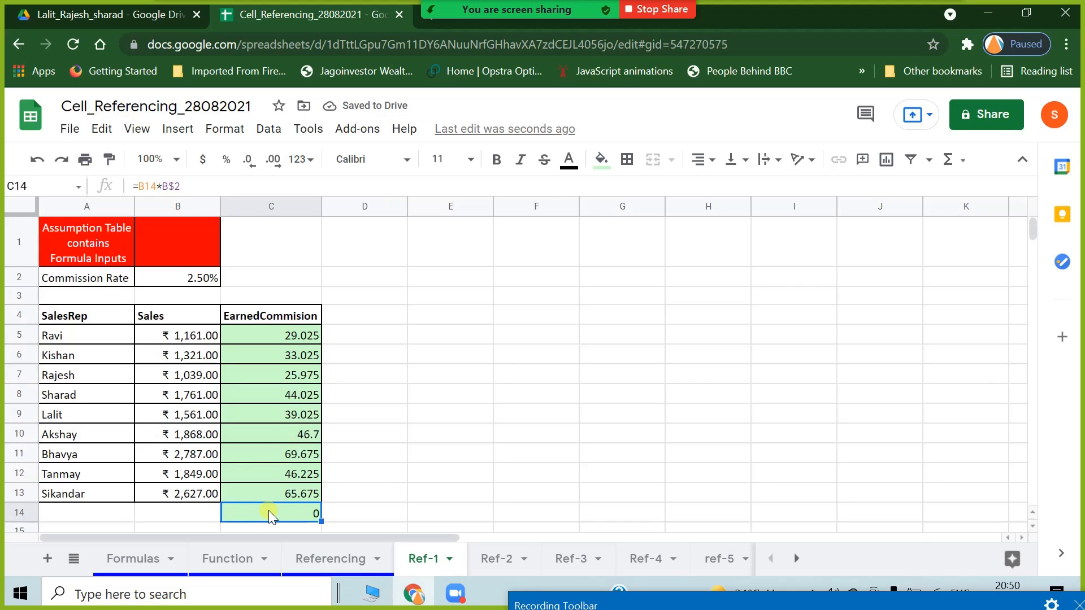
{"action": "key", "text": "Delete"}
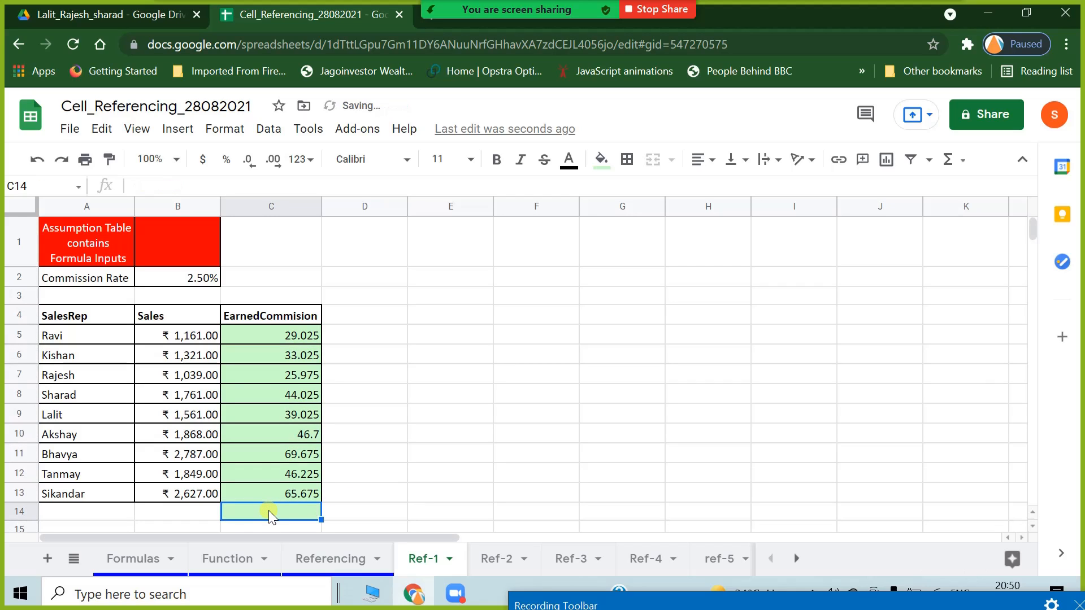
Enter =round(C5,2) in D5 and fill it down through D13 to round the commissions to two decimals.
{"action": "left_click", "coordinate": [368, 337]}
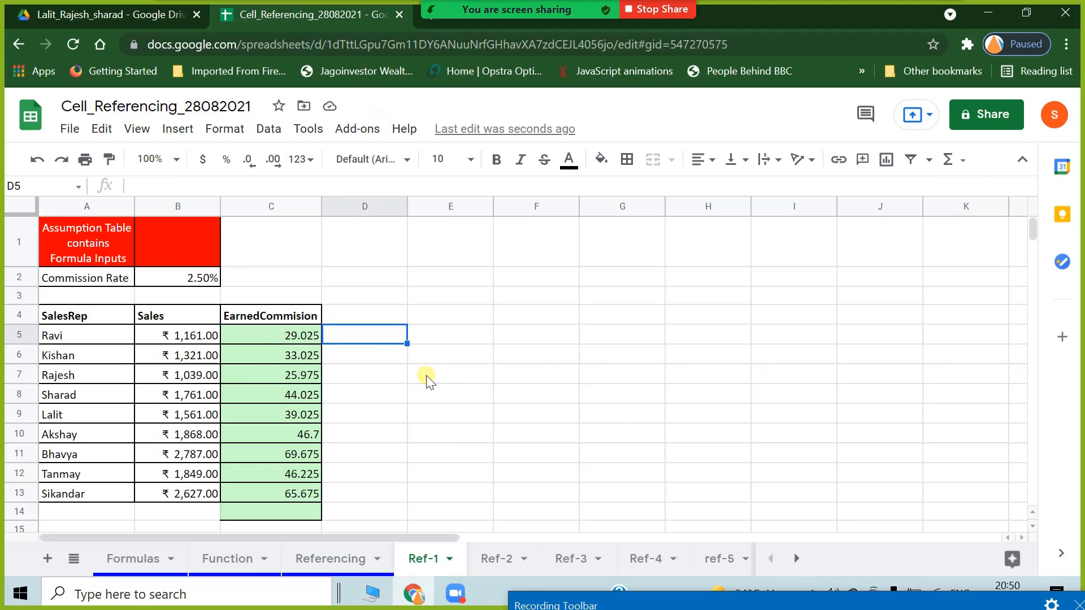
{"action": "type", "text": "=round"}
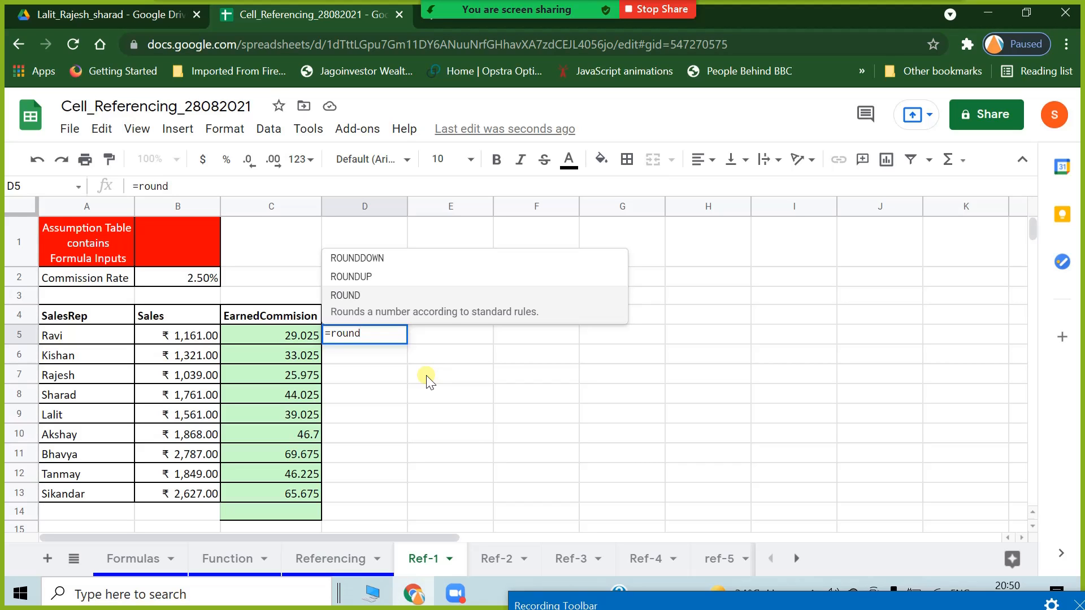
{"action": "type", "text": "("}
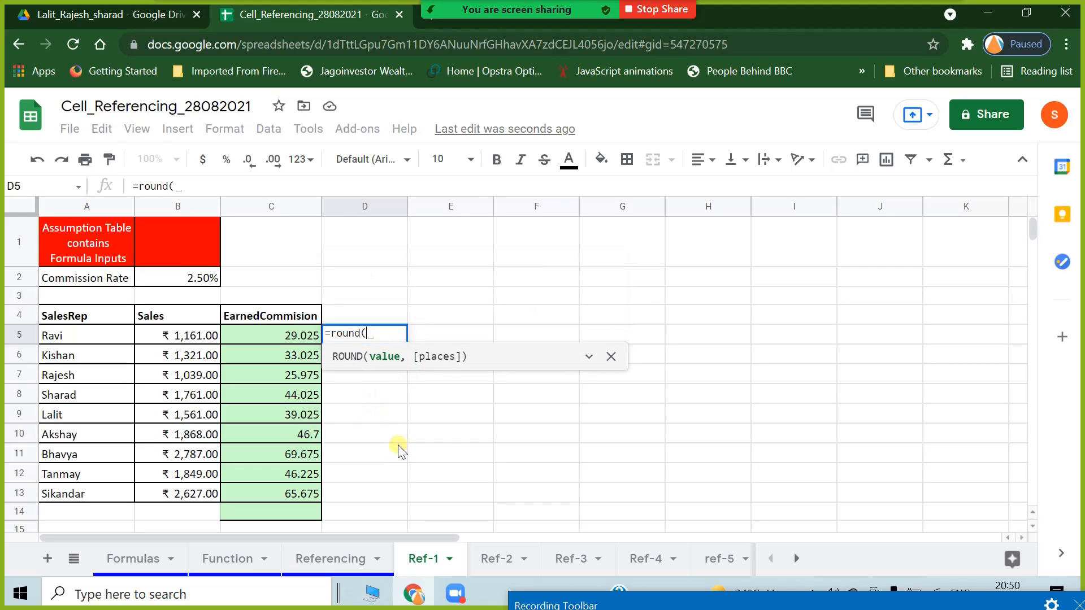
{"action": "left_click", "coordinate": [293, 337]}
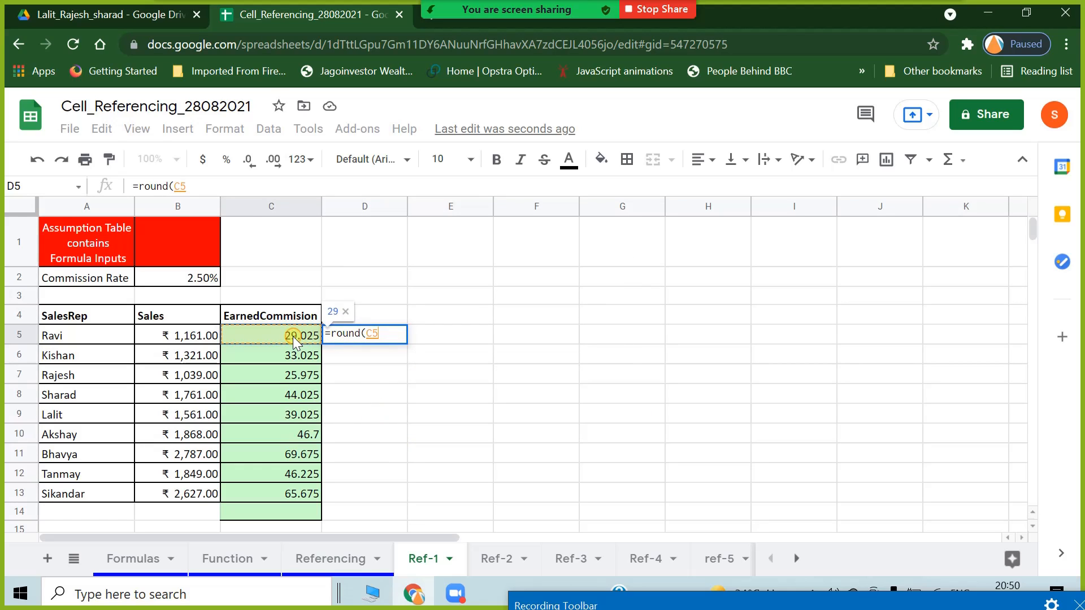
{"action": "type", "text": ","}
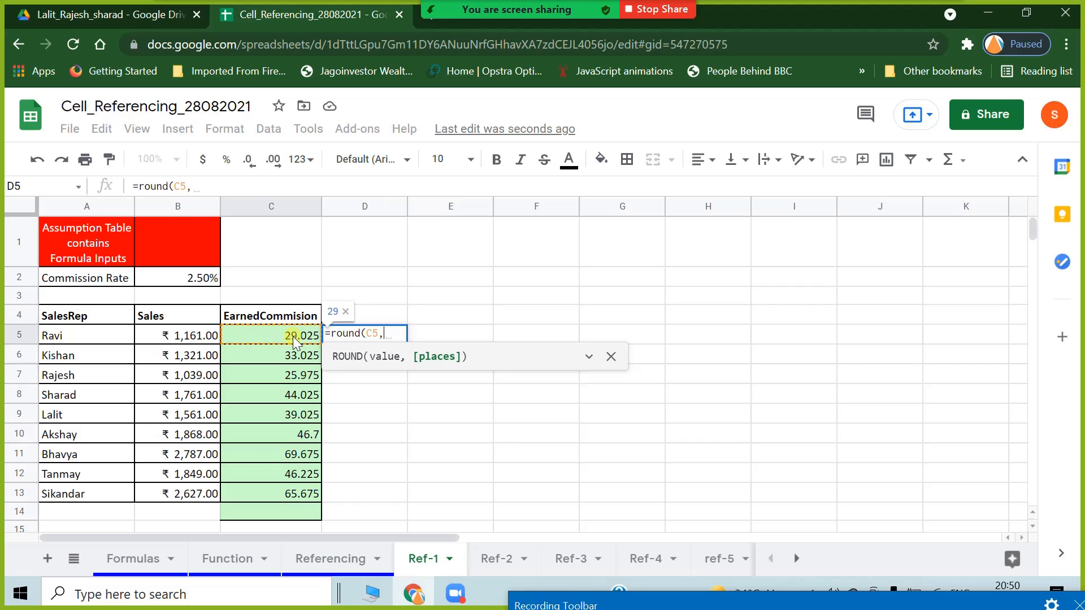
{"action": "type", "text": "2"}
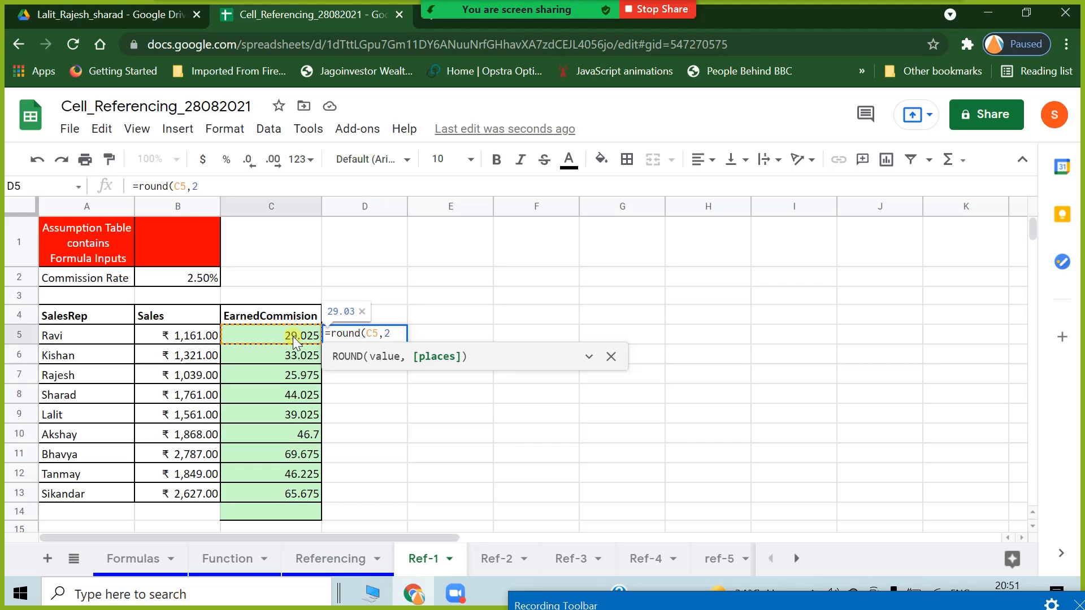
{"action": "type", "text": ")"}
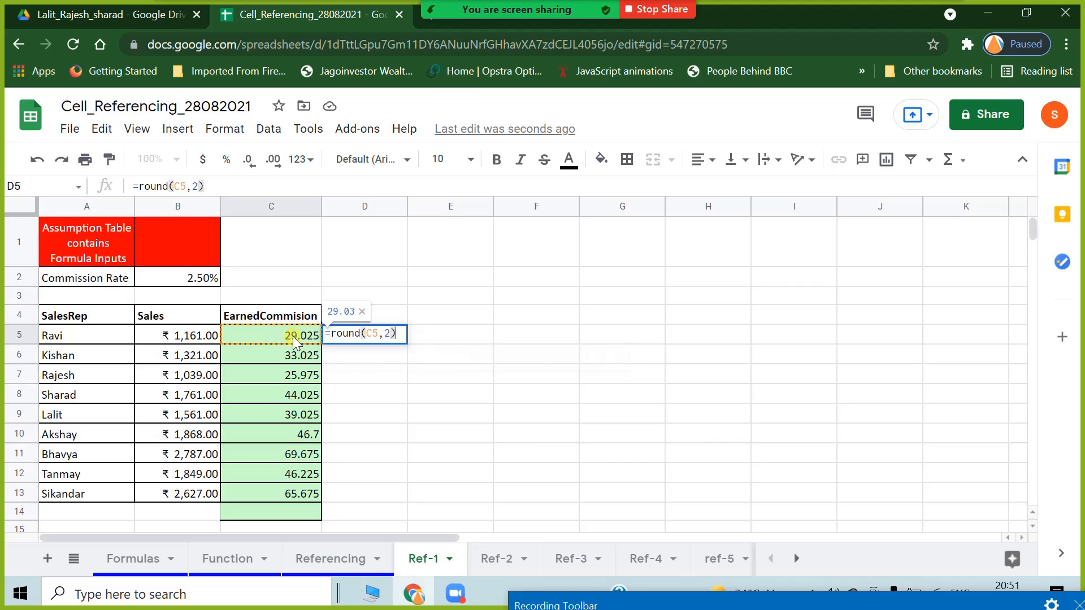
{"action": "key", "text": "Return"}
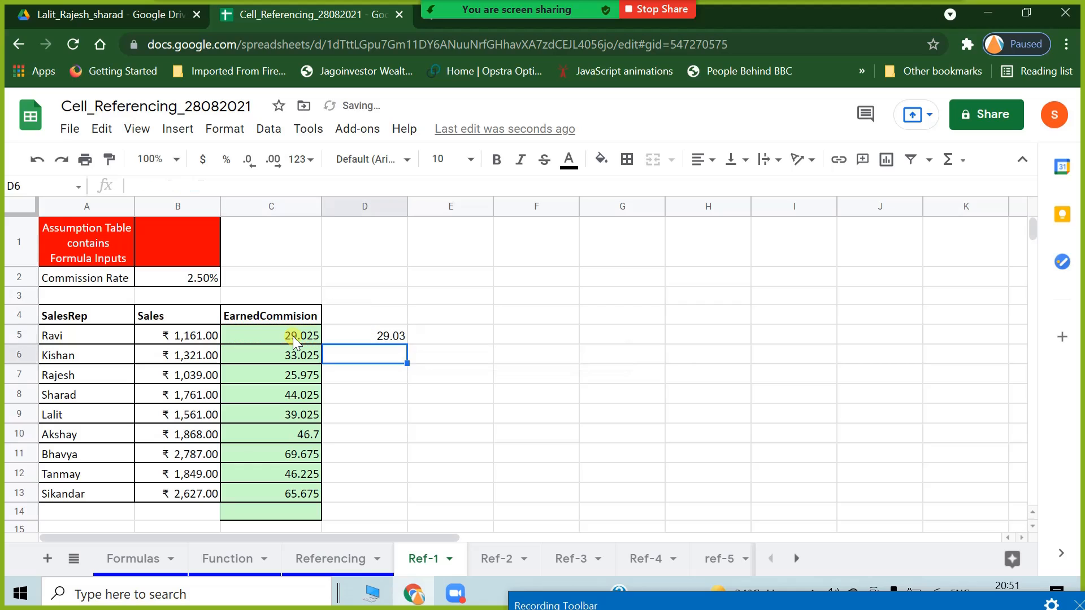
{"action": "left_click", "coordinate": [401, 338]}
{"action": "left_click_drag", "start_coordinate": [407, 342], "coordinate": [692, 502]}
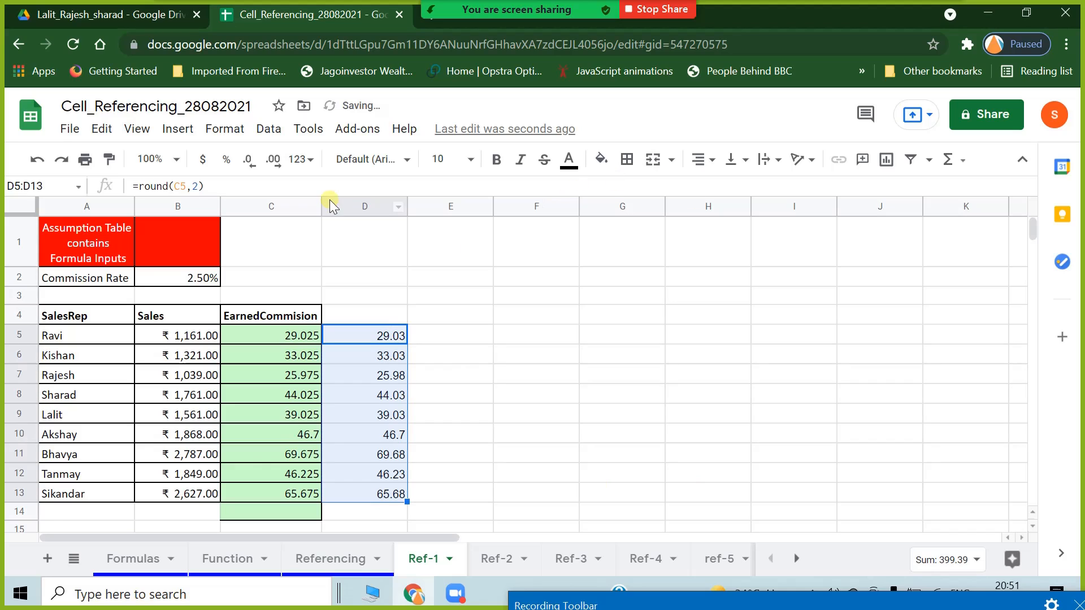
Change the number format of D5:D13 to display eight decimal places.
{"action": "left_click", "coordinate": [254, 161]}
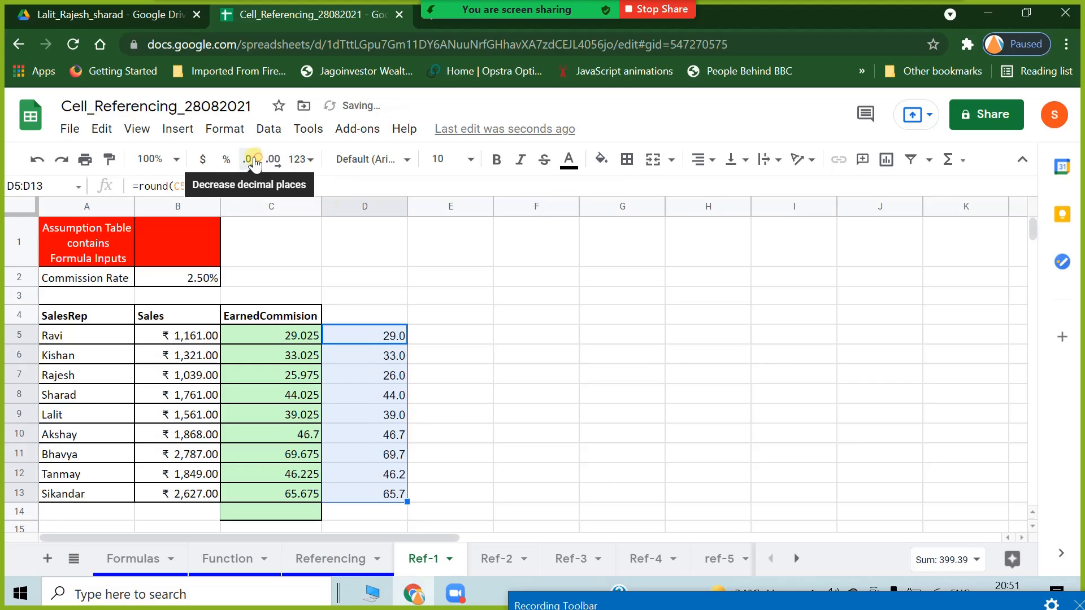
{"action": "left_click", "coordinate": [254, 161]}
{"action": "left_click", "coordinate": [278, 161]}
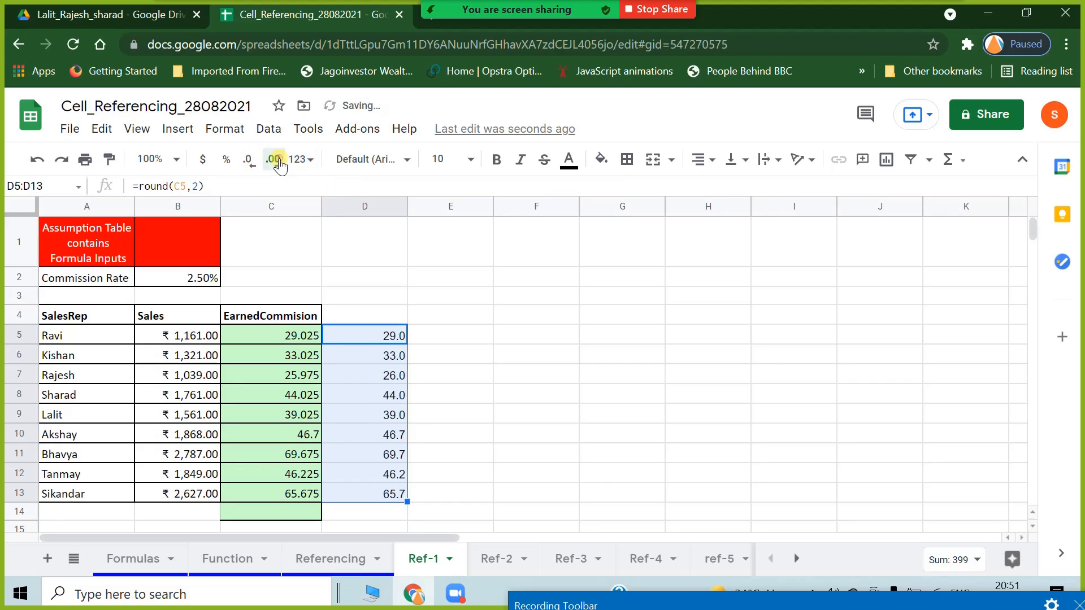
{"action": "left_click", "coordinate": [279, 161]}
{"action": "left_click", "coordinate": [278, 161]}
{"action": "left_click", "coordinate": [279, 161]}
{"action": "left_click", "coordinate": [278, 161]}
{"action": "left_click", "coordinate": [278, 161]}
{"action": "left_click", "coordinate": [279, 161]}
{"action": "left_click", "coordinate": [278, 161]}
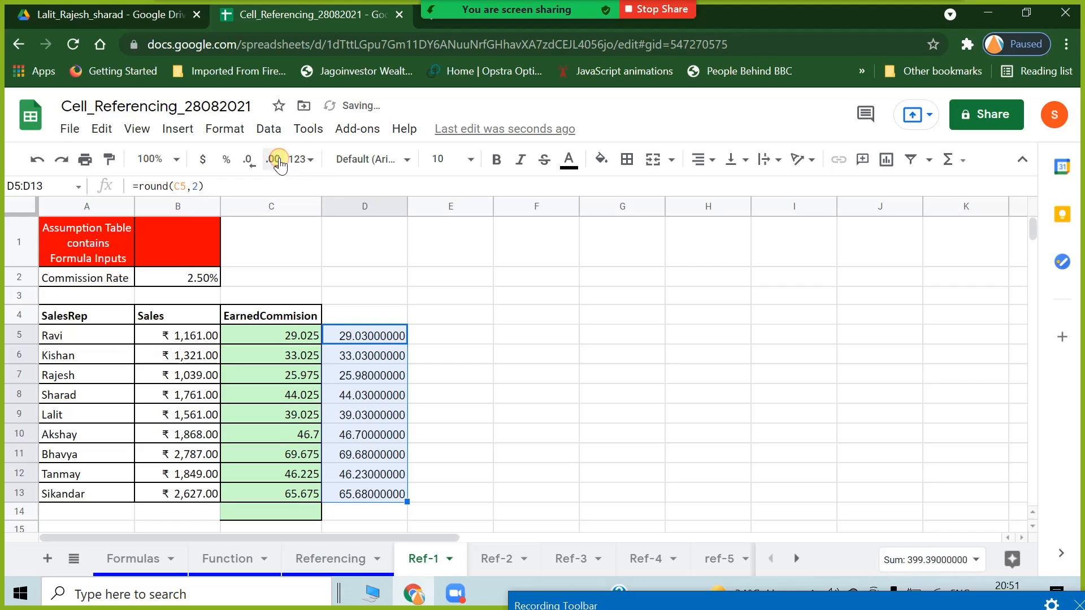
Change the rounding in D5 to four places with =round(C5,4) and fill the formula down through D13.
{"action": "left_click", "coordinate": [367, 338]}
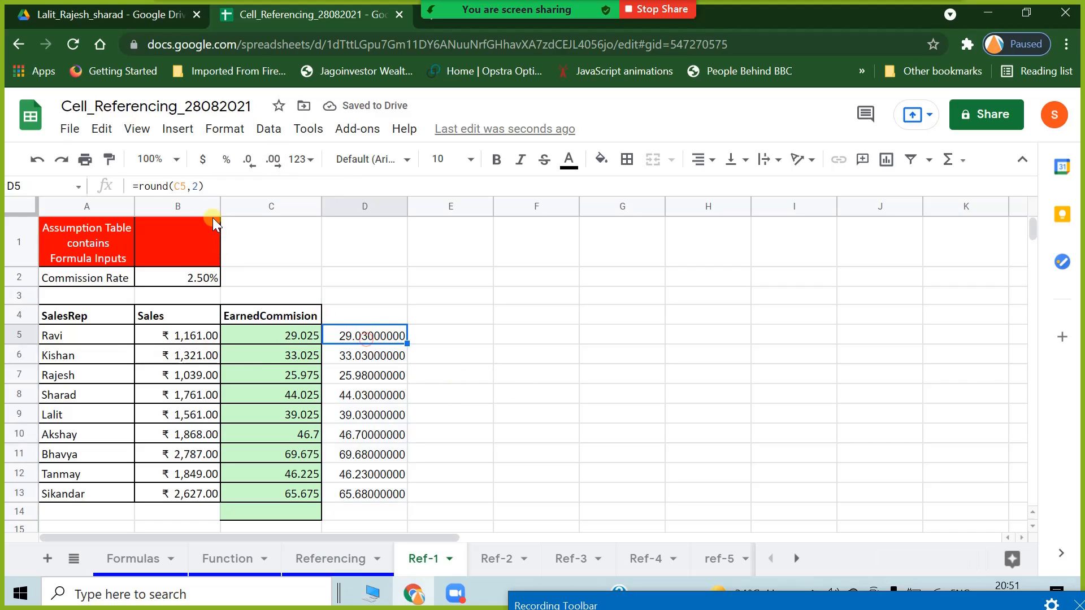
{"action": "left_click", "coordinate": [197, 186]}
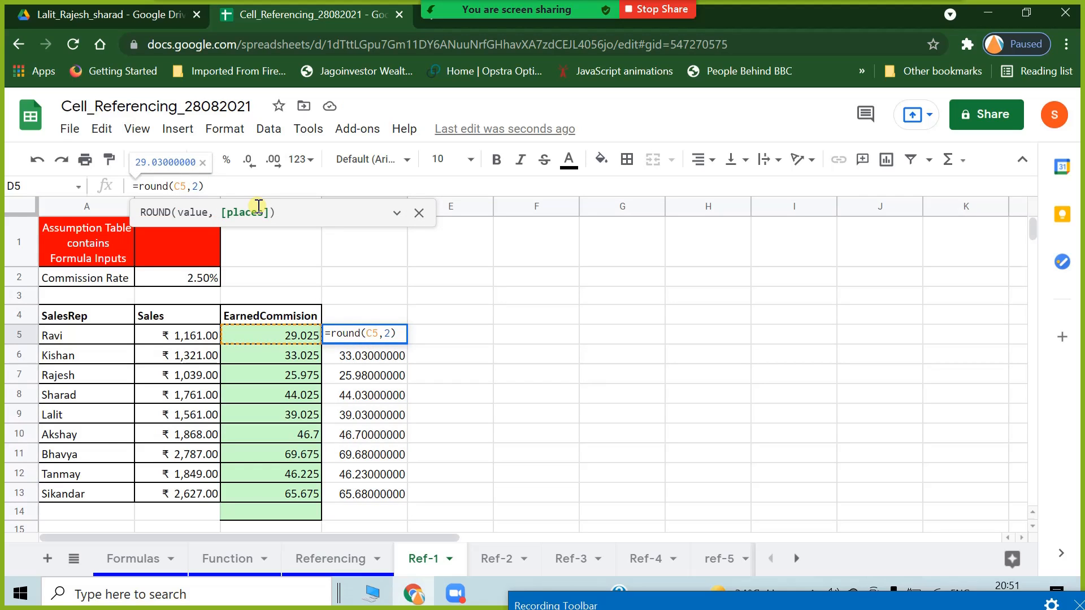
{"action": "key", "text": "Return"}
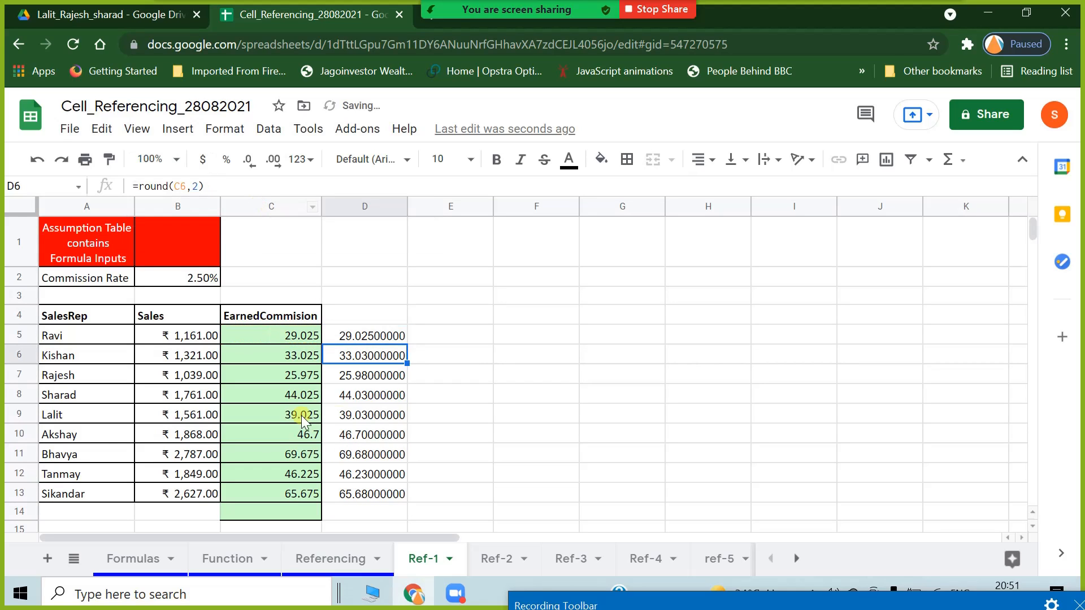
{"action": "left_click", "coordinate": [397, 337]}
{"action": "left_click_drag", "start_coordinate": [407, 343], "coordinate": [474, 499]}
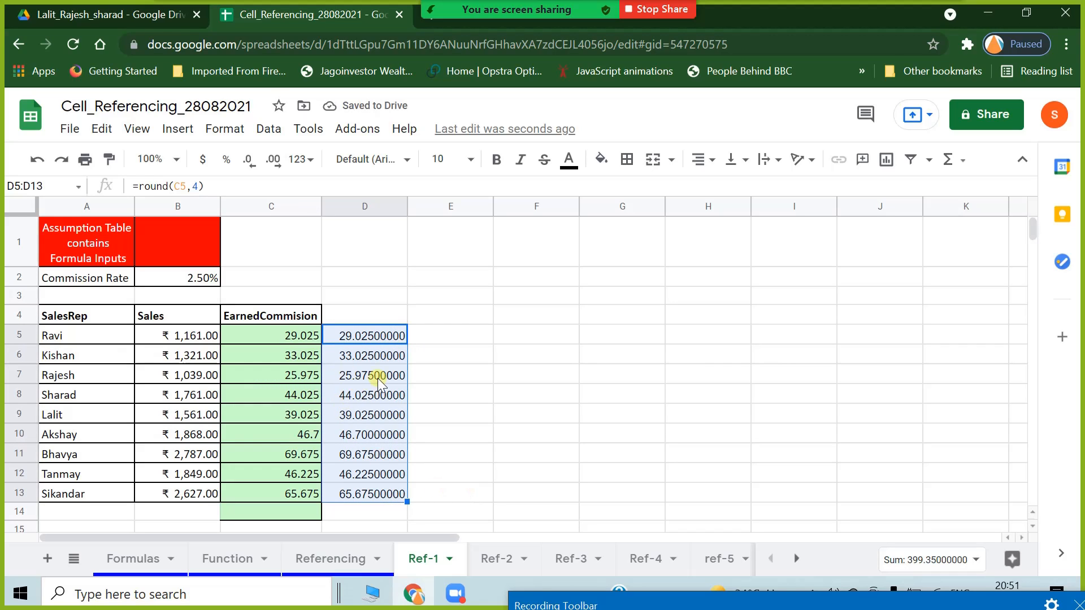
{"action": "left_click", "coordinate": [593, 374]}
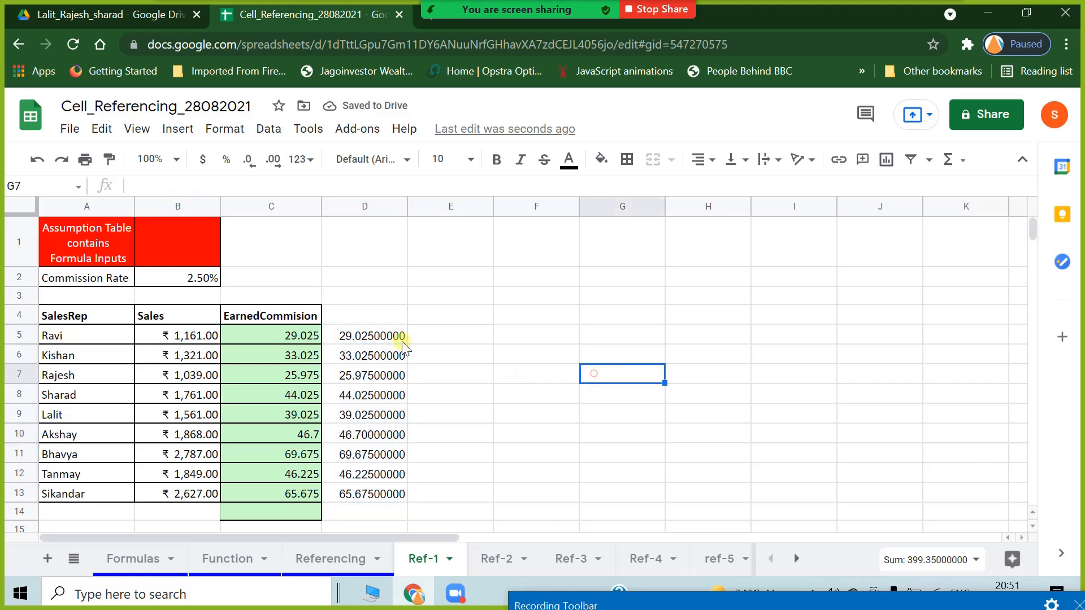
Inspect the copied rounding formulas in column D, checking cells D5, D9 and D12.
{"action": "left_click", "coordinate": [377, 338]}
{"action": "left_click", "coordinate": [380, 417]}
{"action": "left_click", "coordinate": [379, 476]}
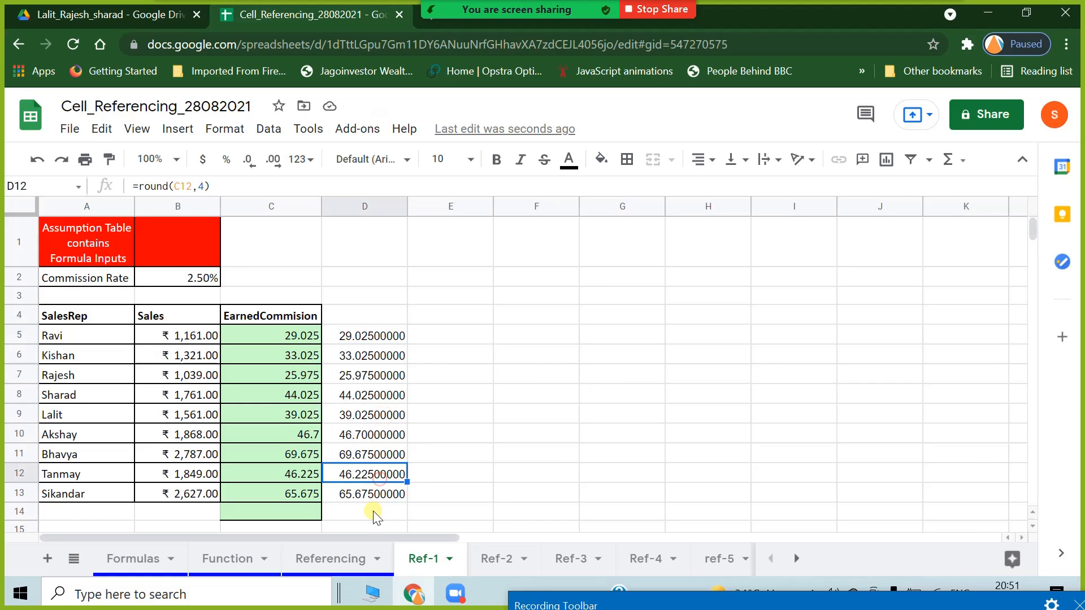
{"action": "left_click", "coordinate": [371, 508]}
{"action": "scroll", "coordinate": [365, 491], "scroll_direction": "down", "scroll_amount": 4}
{"action": "scroll", "coordinate": [364, 491], "scroll_direction": "up", "scroll_amount": 4}
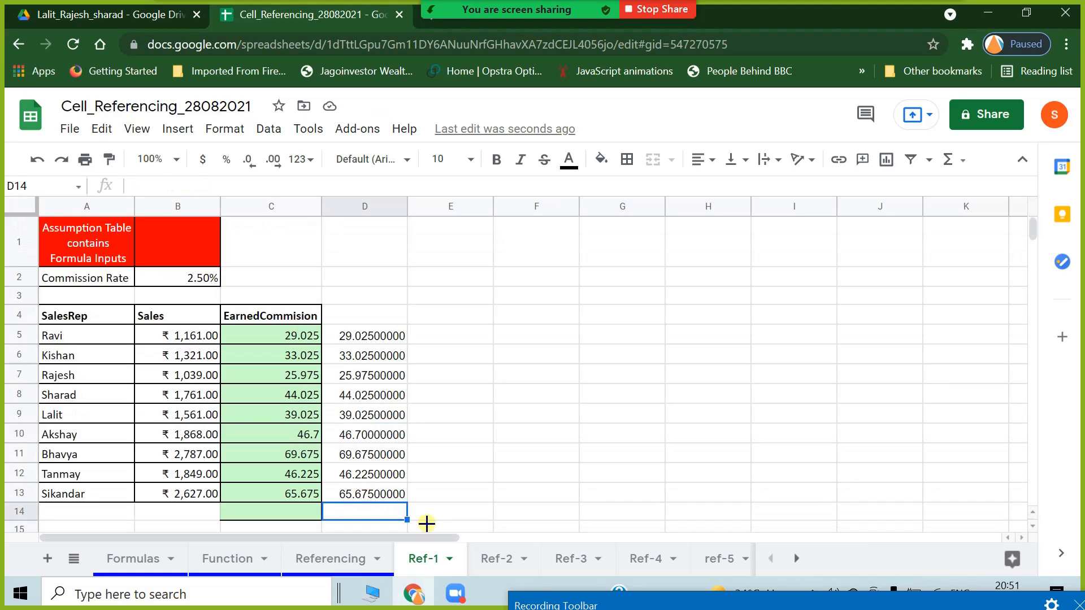
Set the Ref-1 sheet's tab colour to blue.
{"action": "left_click", "coordinate": [418, 563]}
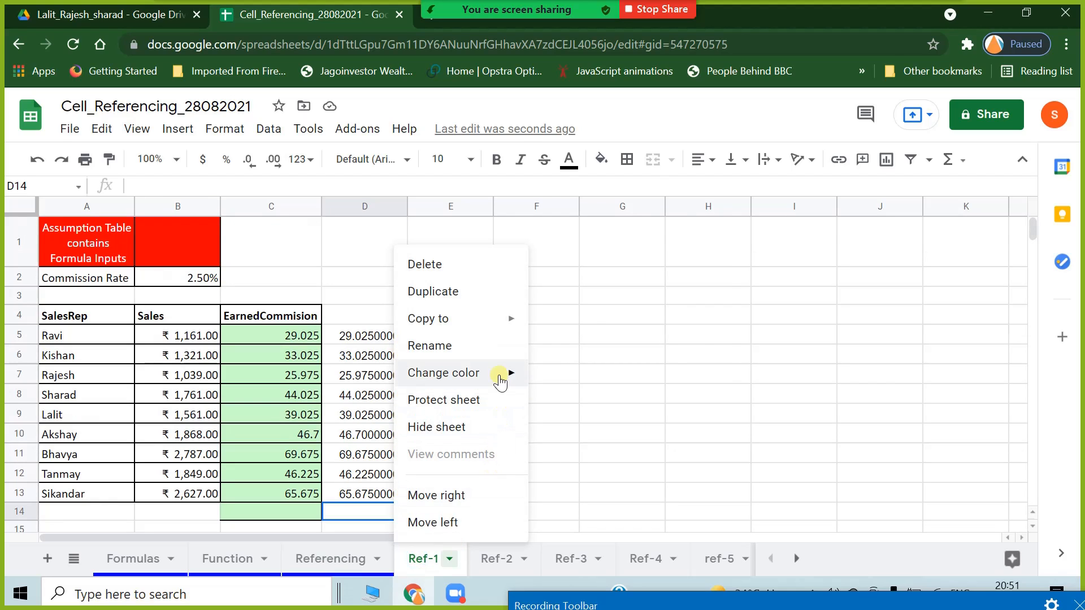
{"action": "mouse_move", "coordinate": [526, 373]}
{"action": "left_click", "coordinate": [676, 195]}
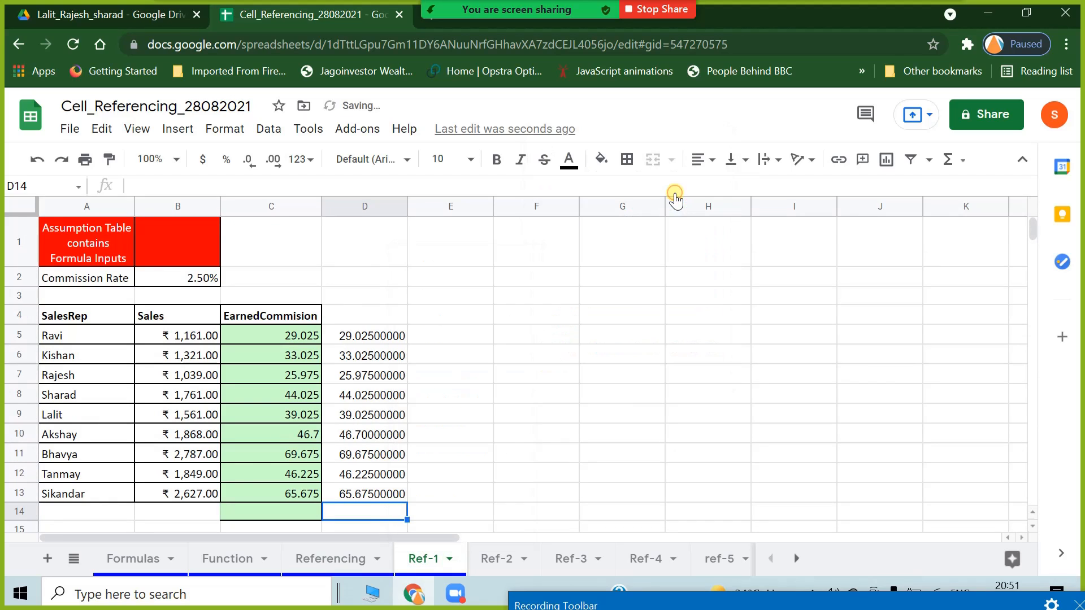
{"action": "left_click", "coordinate": [535, 435]}
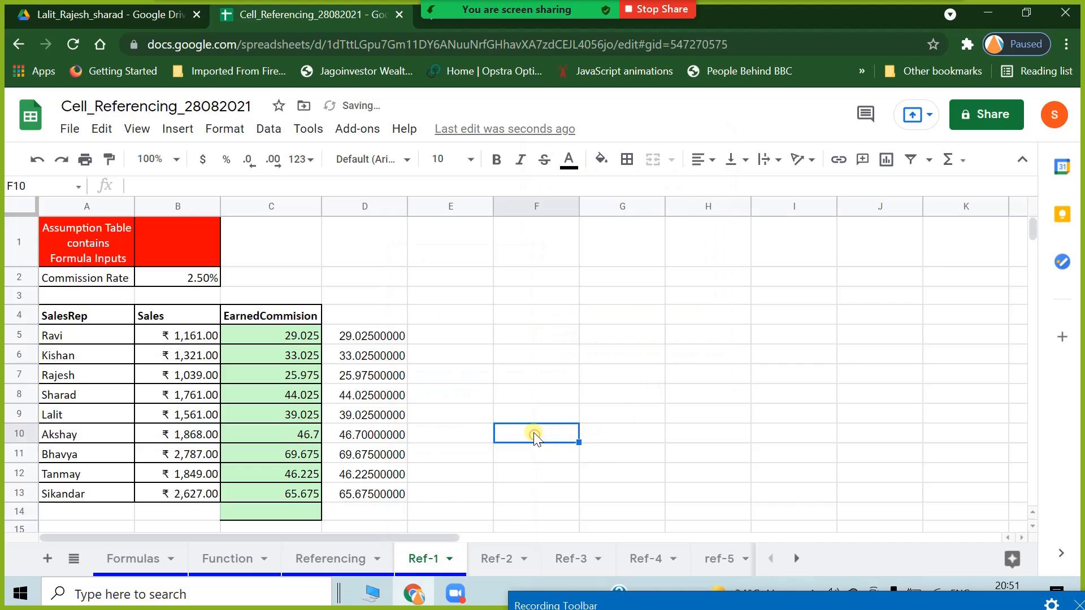
Compare the commission table layouts on the Ref-2 and Ref-1 sheets, then return to Ref-2.
{"action": "left_click", "coordinate": [497, 561]}
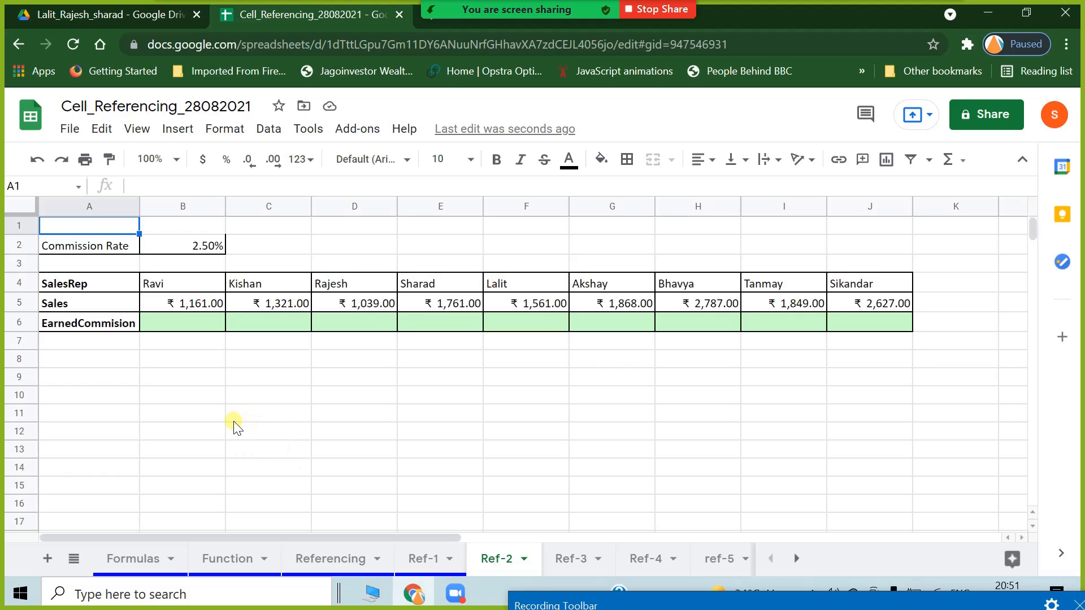
{"action": "left_click", "coordinate": [427, 562]}
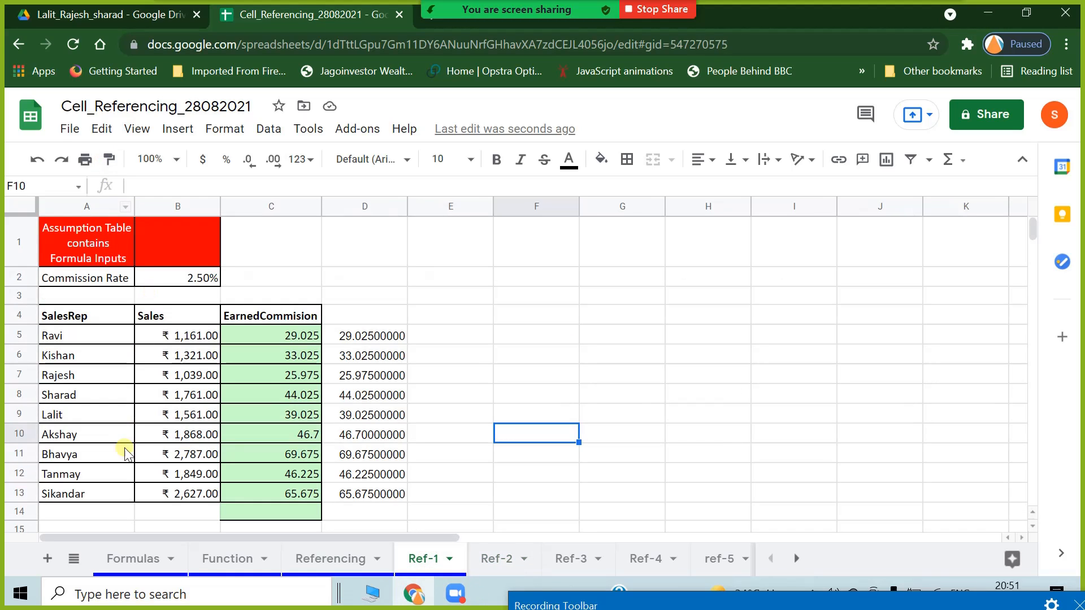
{"action": "left_click", "coordinate": [496, 559]}
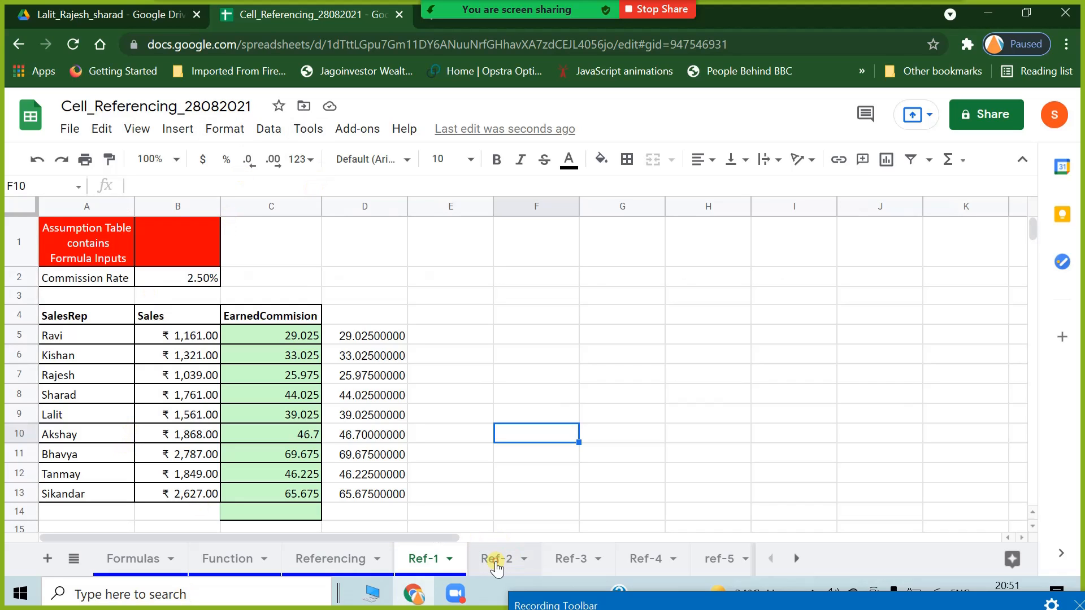
On the Ref-2 sheet, enter the earned commission formula =B5*$B2 in cell B6, locking the commission rate's column.
{"action": "left_click", "coordinate": [197, 324]}
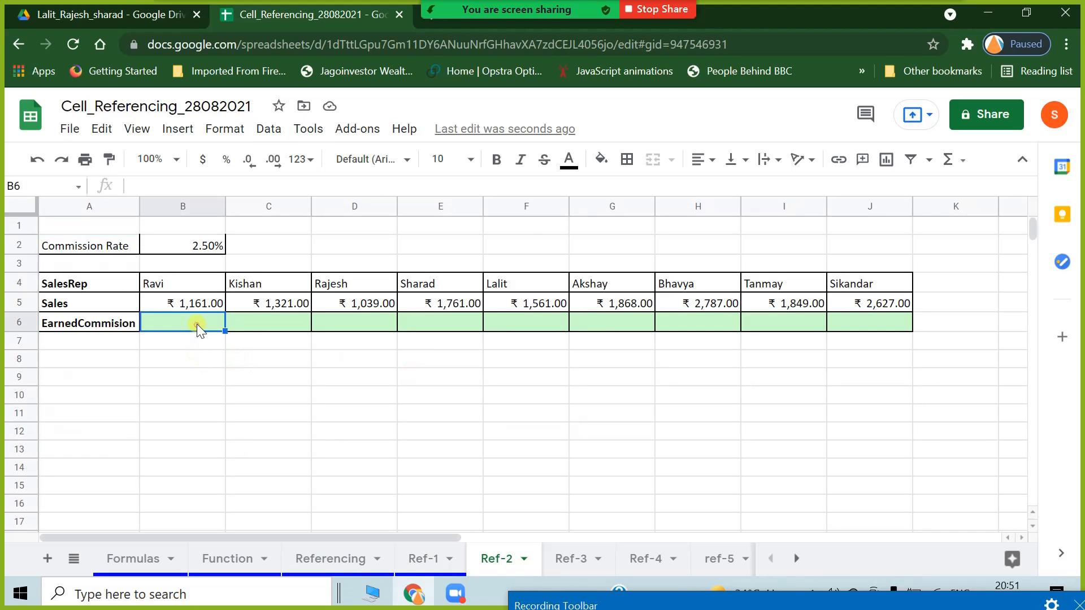
{"action": "type", "text": "="}
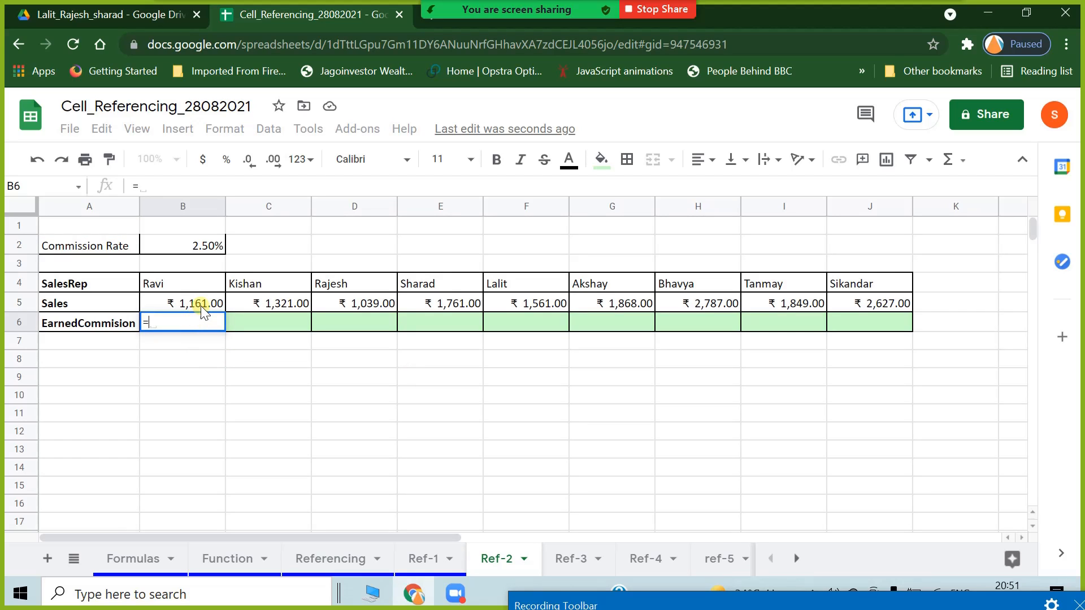
{"action": "left_click", "coordinate": [201, 305]}
{"action": "type", "text": "*"}
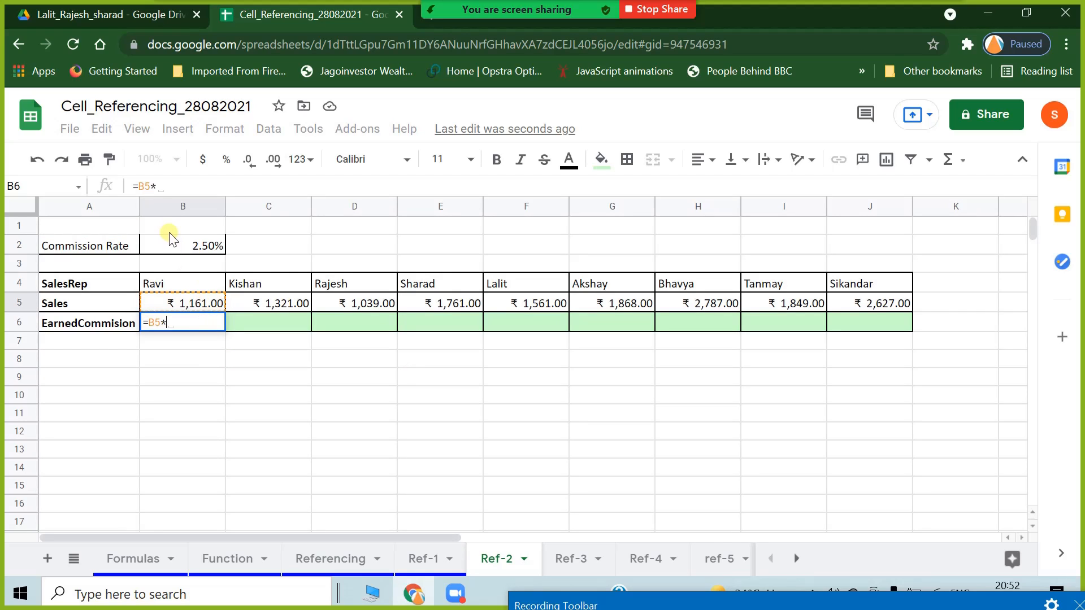
{"action": "left_click", "coordinate": [168, 242]}
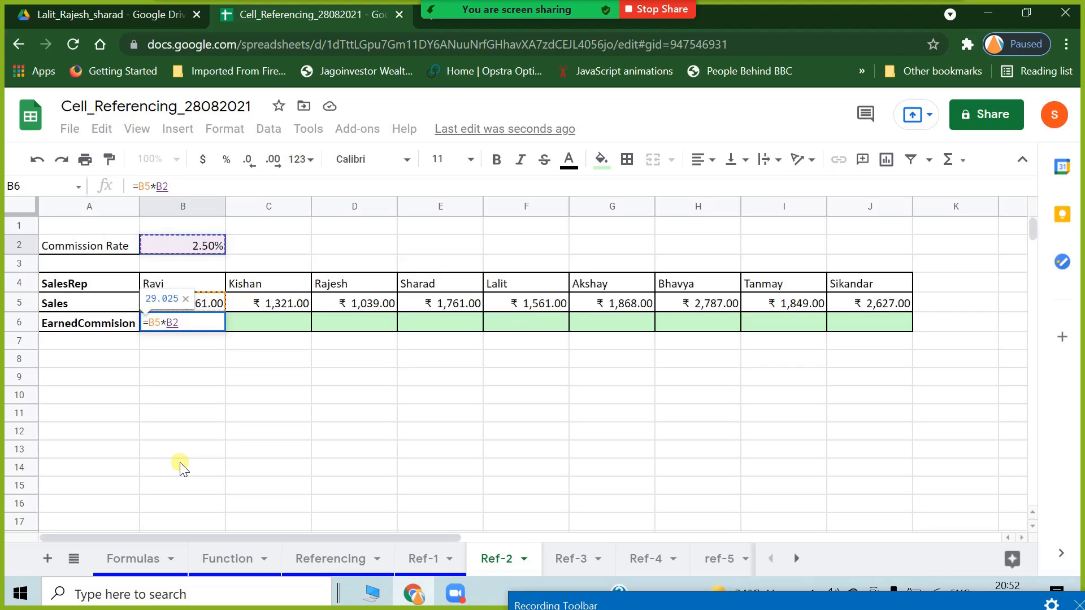
{"action": "left_click", "coordinate": [164, 323]}
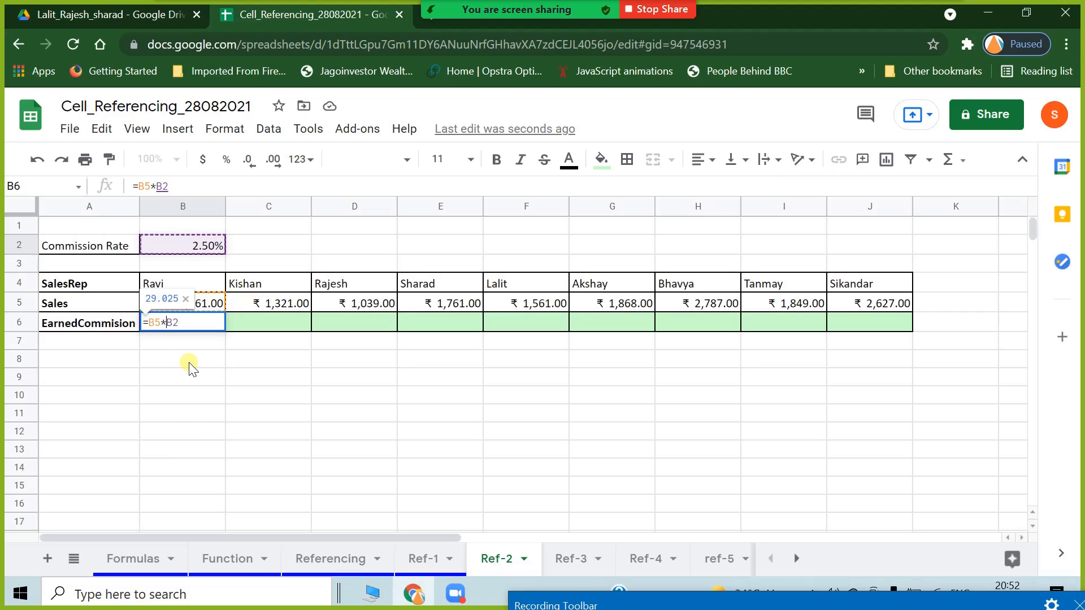
{"action": "type", "text": "$"}
{"action": "key", "text": "BackSpace"}
{"action": "type", "text": "$"}
{"action": "key", "text": "Return"}
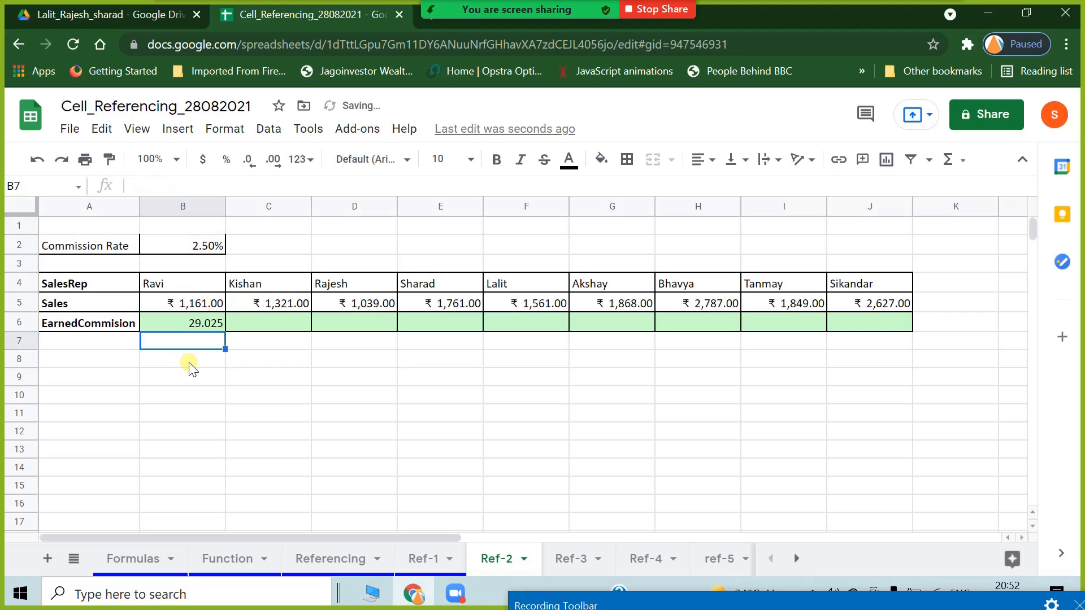
Fill the commission formula from B6 across row 6 through I6.
{"action": "left_click", "coordinate": [190, 326]}
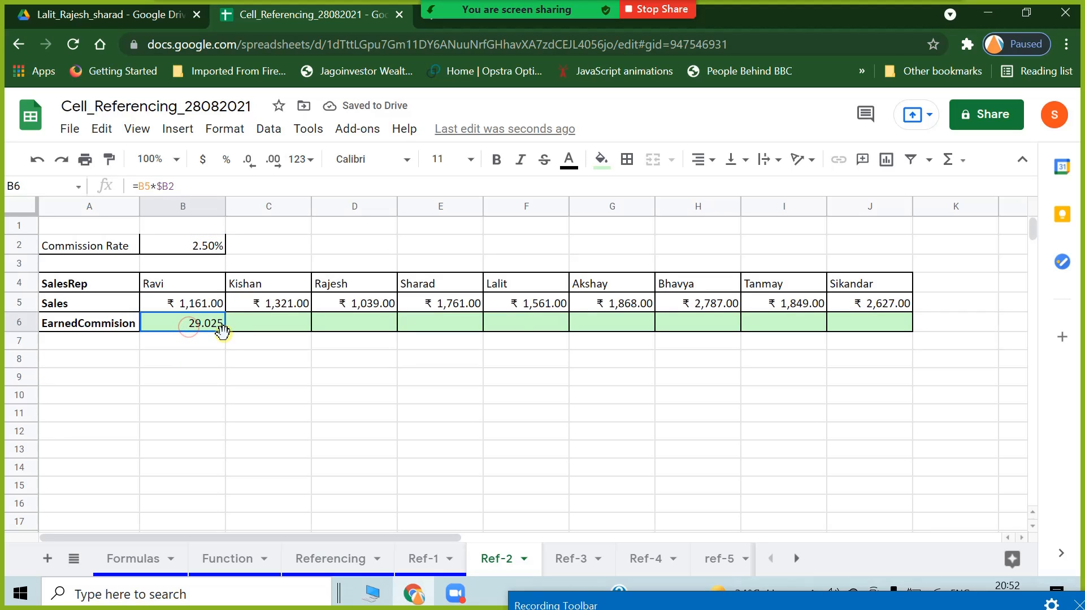
{"action": "left_click_drag", "start_coordinate": [225, 333], "coordinate": [775, 328]}
{"action": "left_click", "coordinate": [506, 425]}
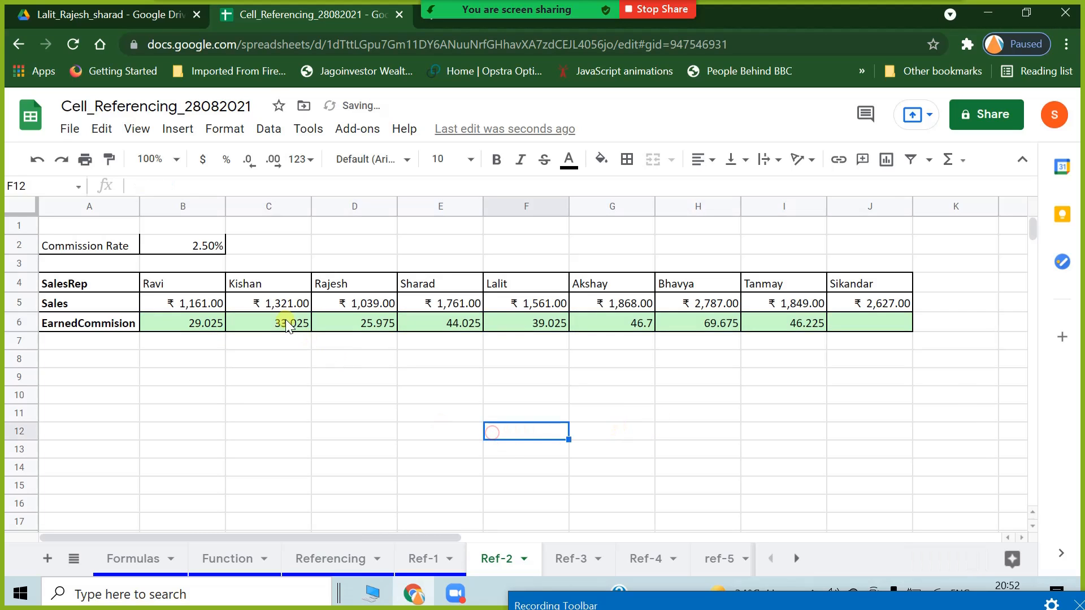
Inspect the copied commission formulas in cells C6 through G6 to compare their relative and locked references.
{"action": "left_click", "coordinate": [285, 318]}
{"action": "double_click", "coordinate": [284, 319]}
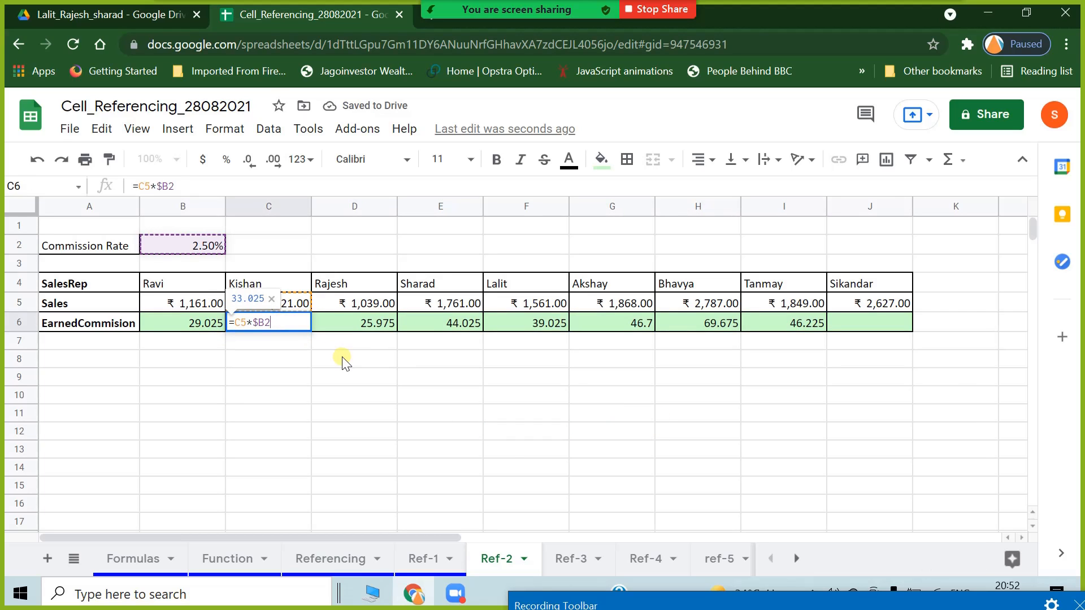
{"action": "left_click", "coordinate": [360, 320]}
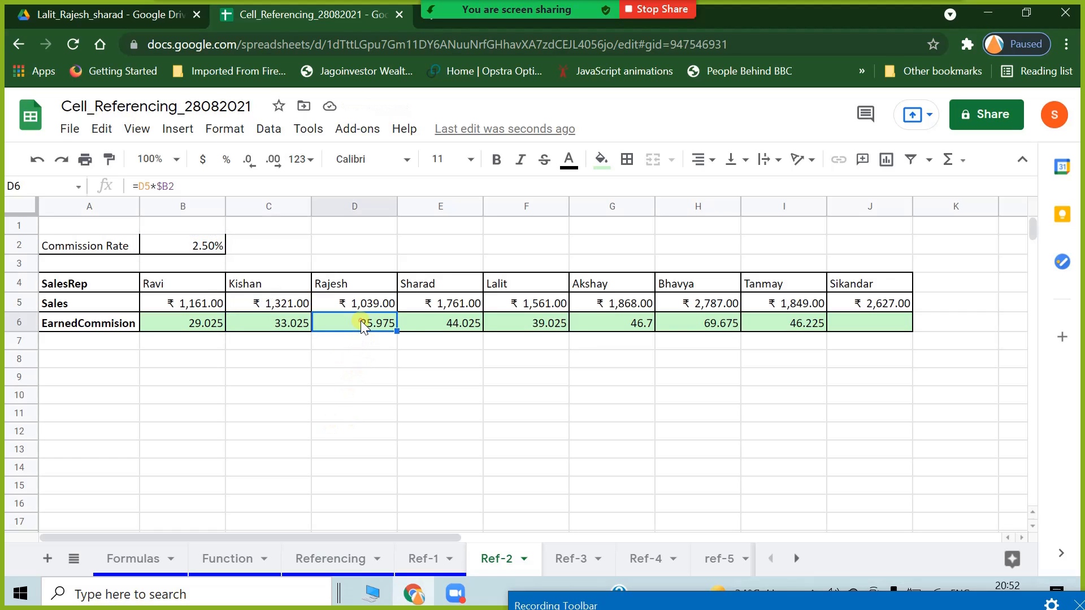
{"action": "double_click", "coordinate": [360, 320]}
{"action": "left_click", "coordinate": [438, 327]}
{"action": "double_click", "coordinate": [442, 324]}
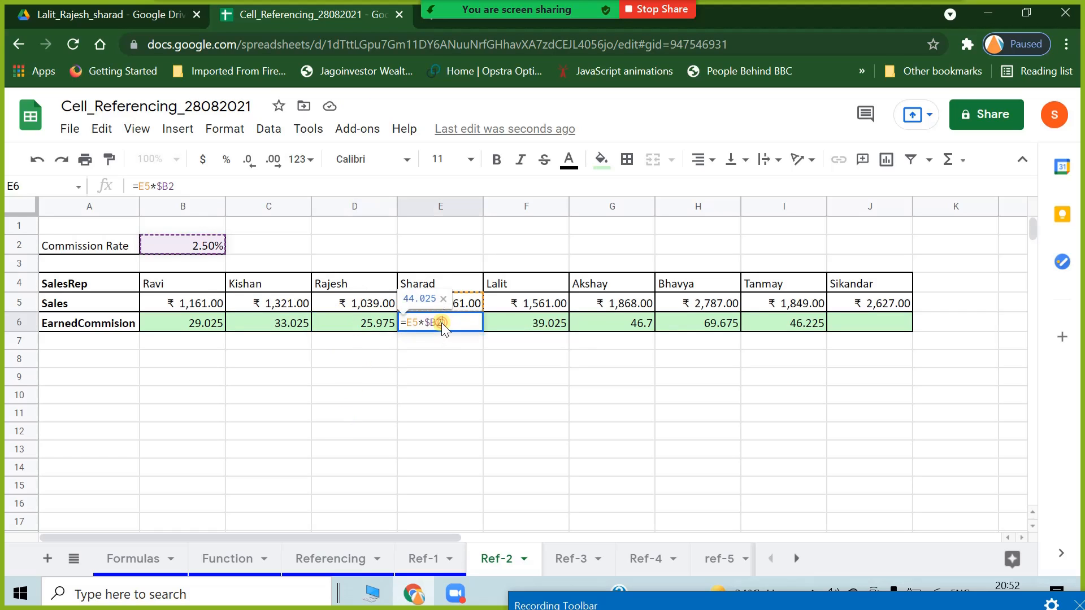
{"action": "left_click", "coordinate": [541, 325]}
{"action": "double_click", "coordinate": [541, 324]}
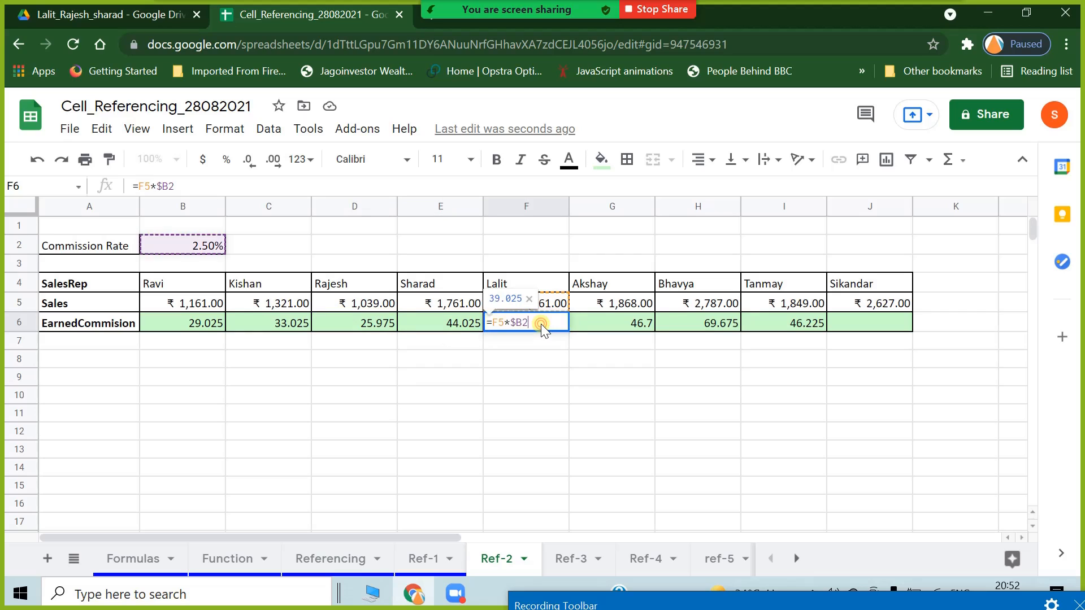
{"action": "left_click", "coordinate": [604, 328]}
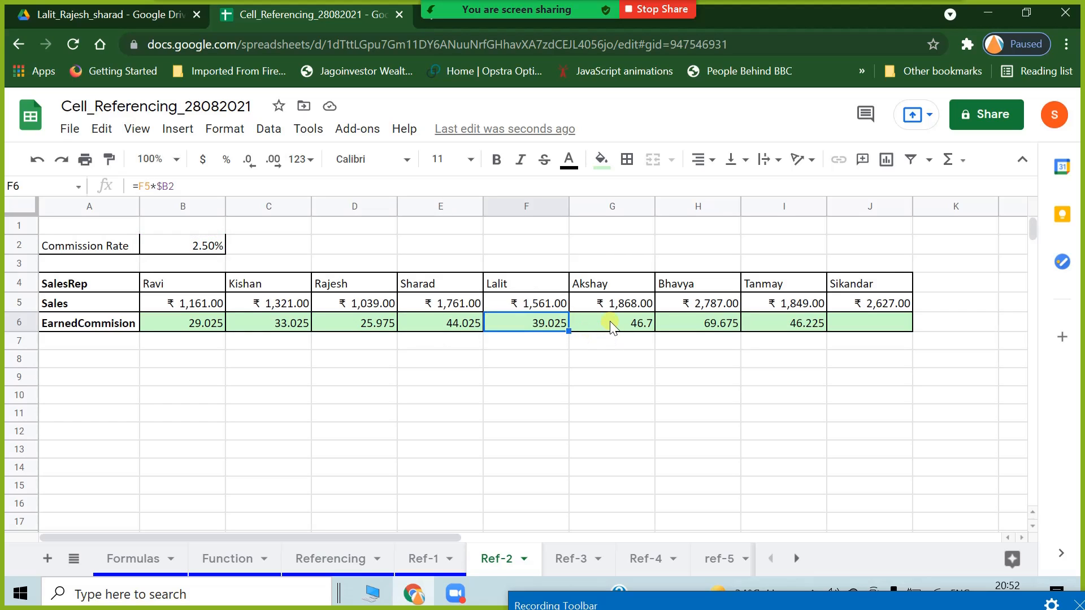
{"action": "double_click", "coordinate": [609, 321]}
{"action": "left_click", "coordinate": [621, 389]}
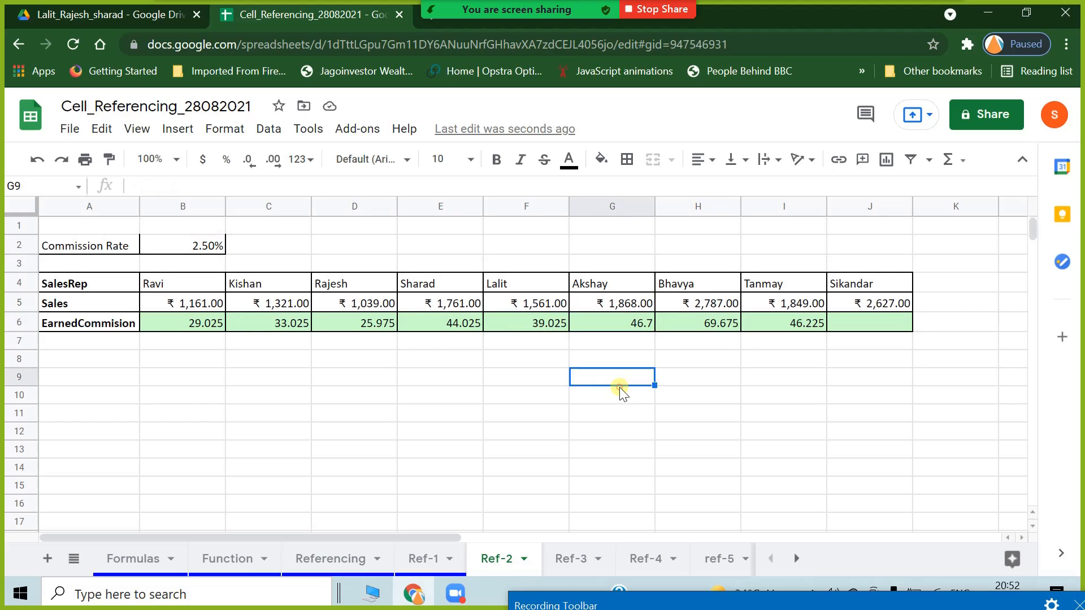
Copy the commission formula from I6 down into I7 and delete the copied contents of I7.
{"action": "left_click", "coordinate": [803, 325]}
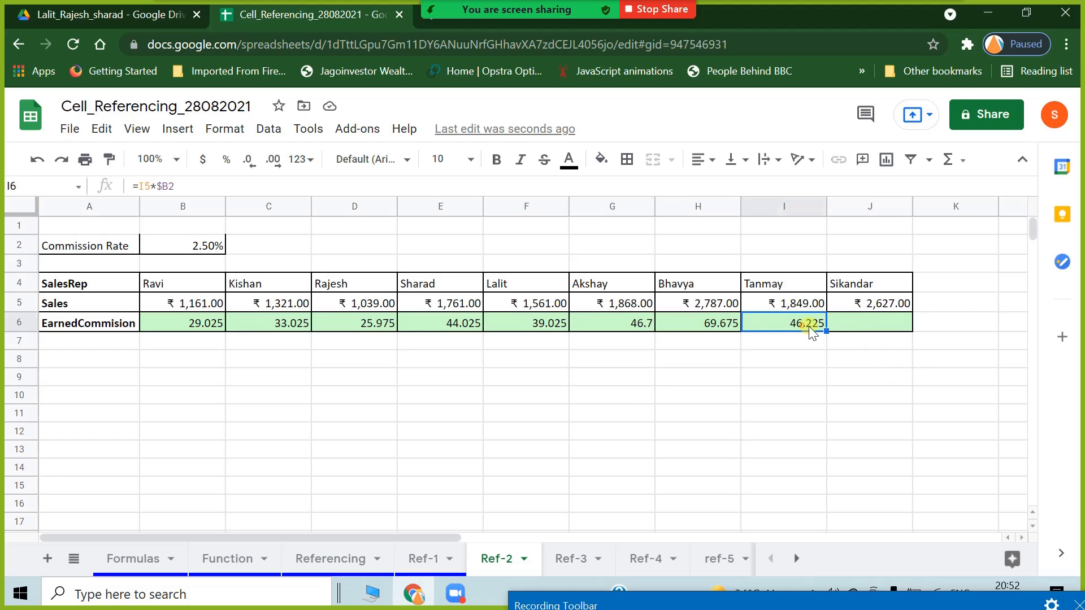
{"action": "left_click_drag", "start_coordinate": [897, 339], "coordinate": [891, 339]}
{"action": "left_click", "coordinate": [810, 328]}
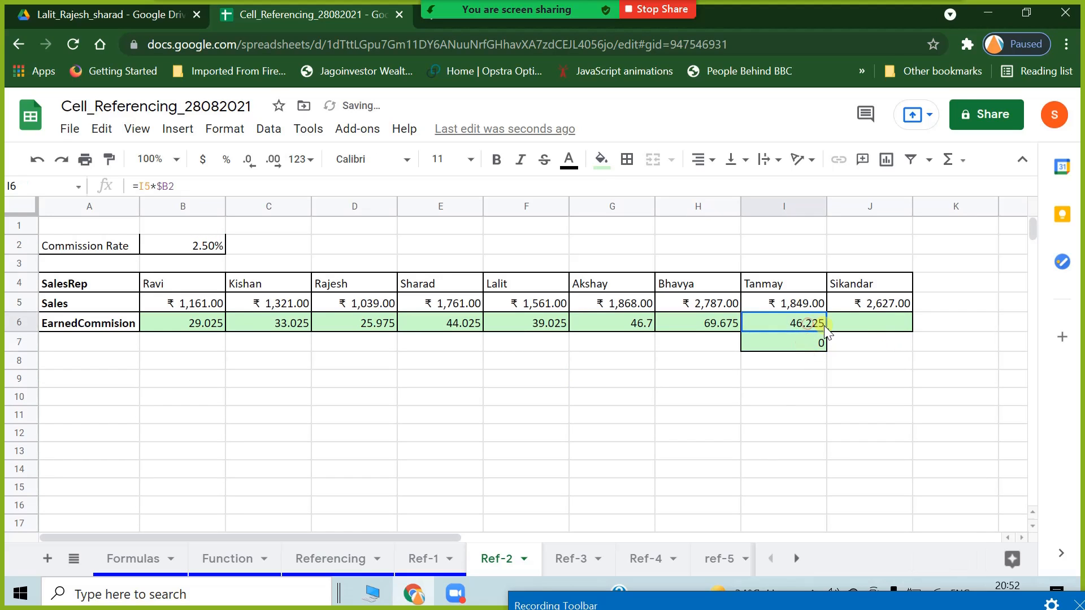
{"action": "mouse_move", "coordinate": [826, 331]}
{"action": "left_mouse_down"}
{"action": "mouse_move", "coordinate": [929, 334]}
{"action": "mouse_move", "coordinate": [822, 347]}
{"action": "left_mouse_up"}
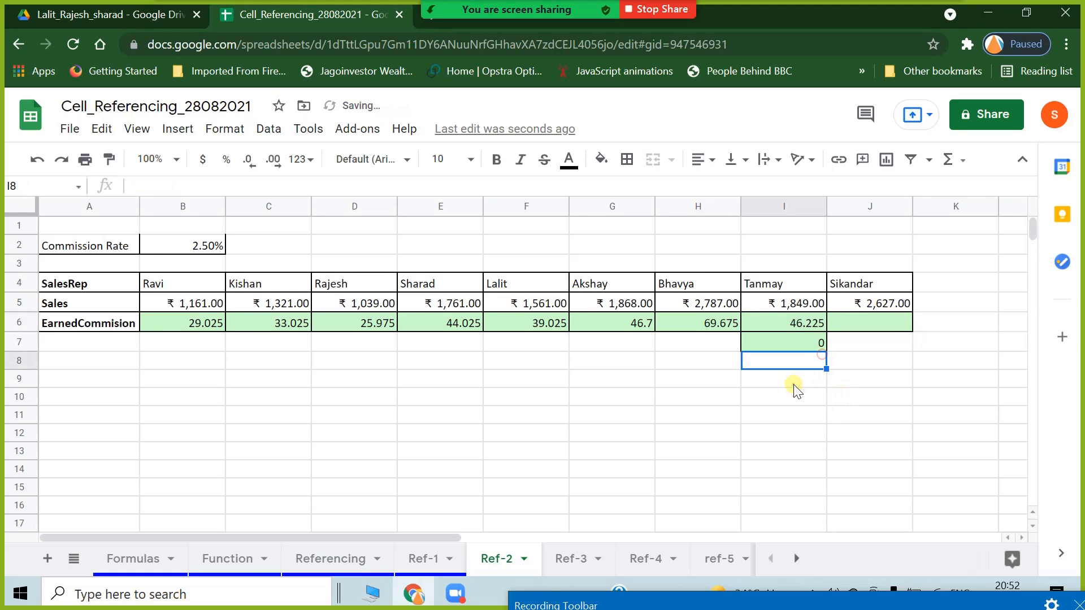
{"action": "left_click", "coordinate": [792, 343]}
{"action": "key", "text": "Delete"}
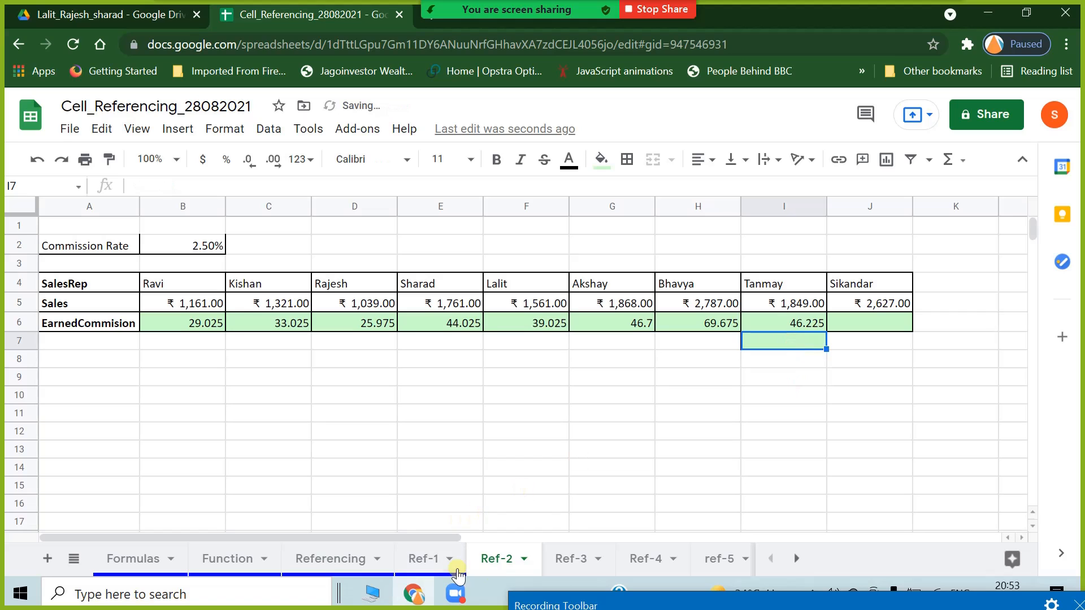
Set the Ref-2 sheet's tab colour to blue.
{"action": "right_click", "coordinate": [497, 562]}
{"action": "mouse_move", "coordinate": [587, 376]}
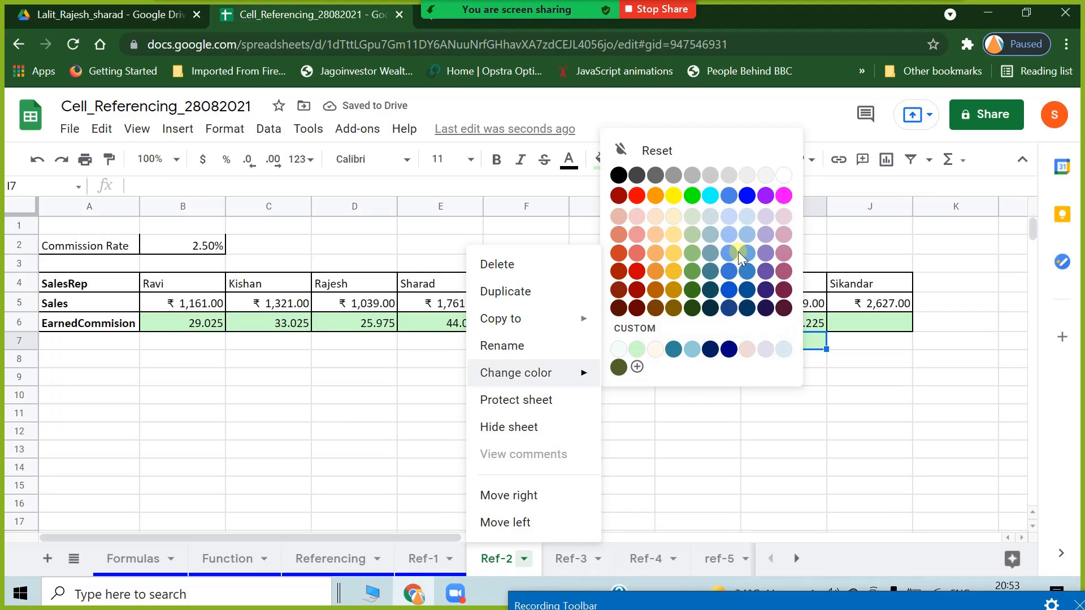
{"action": "left_click", "coordinate": [747, 196]}
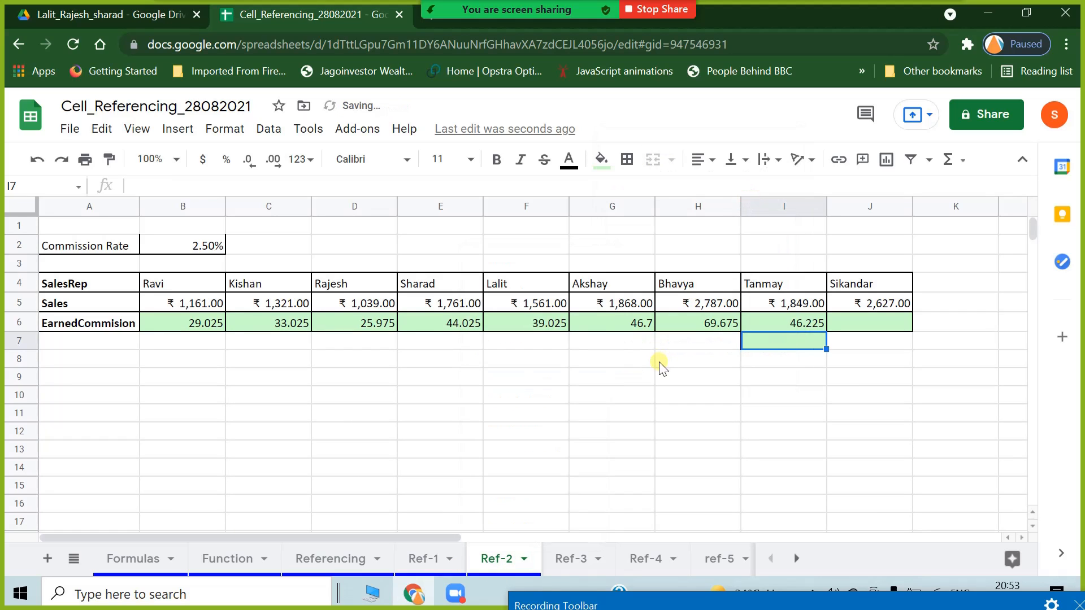
Fill the blank cell H7 across through J7 to remove the leftover green formatting in I7.
{"action": "left_click", "coordinate": [675, 343]}
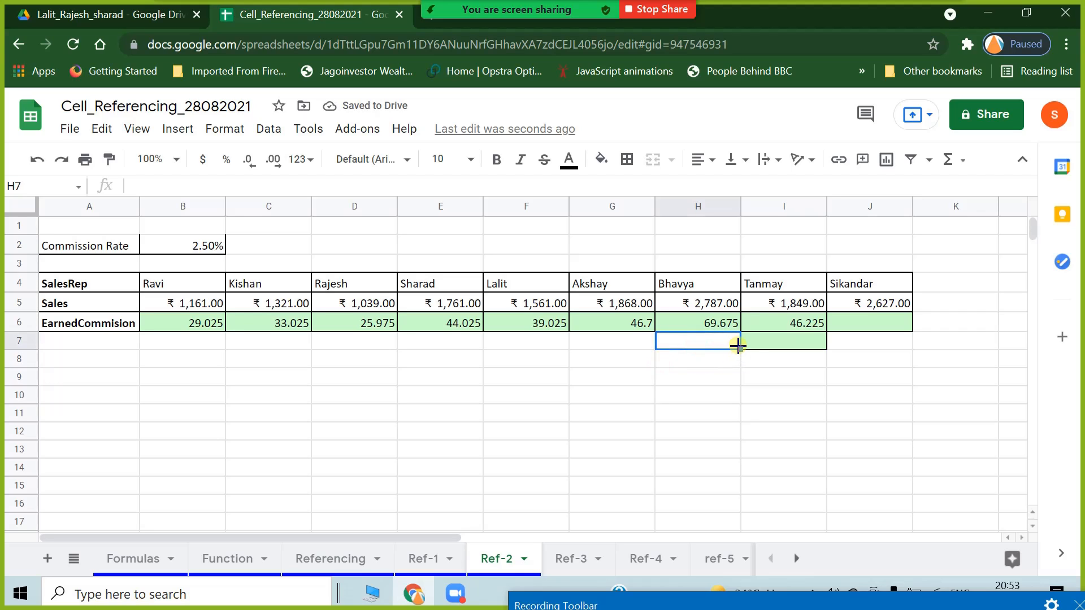
{"action": "left_click_drag", "start_coordinate": [740, 347], "coordinate": [853, 353]}
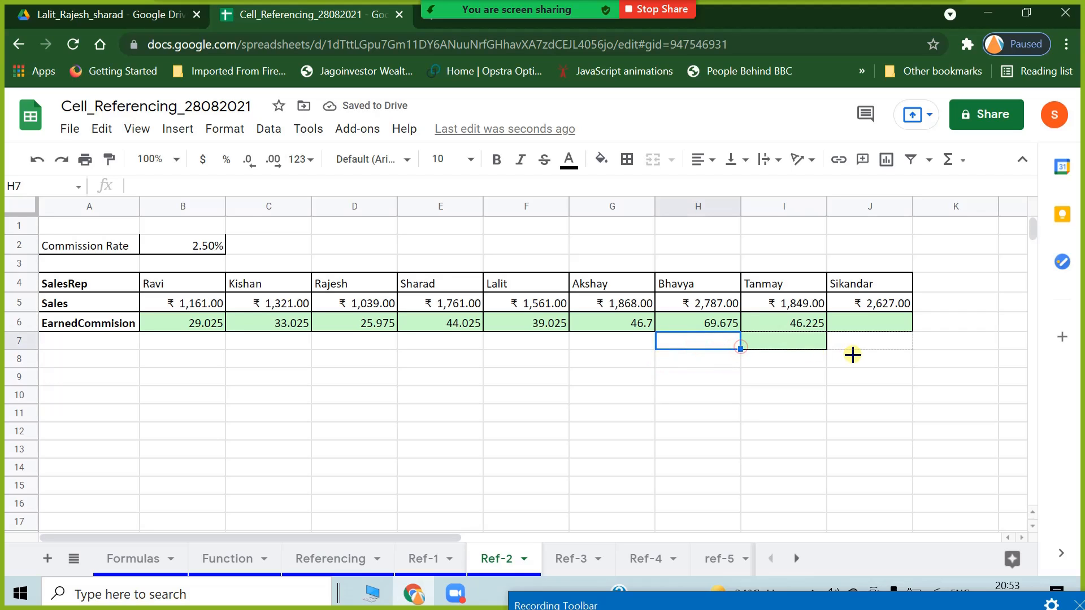
{"action": "left_click", "coordinate": [794, 403]}
On the Ref-3 sheet, enter the tax paid formula =B6*B$2 in cell C6, locking the tax rate's row.
{"action": "left_click", "coordinate": [568, 559]}
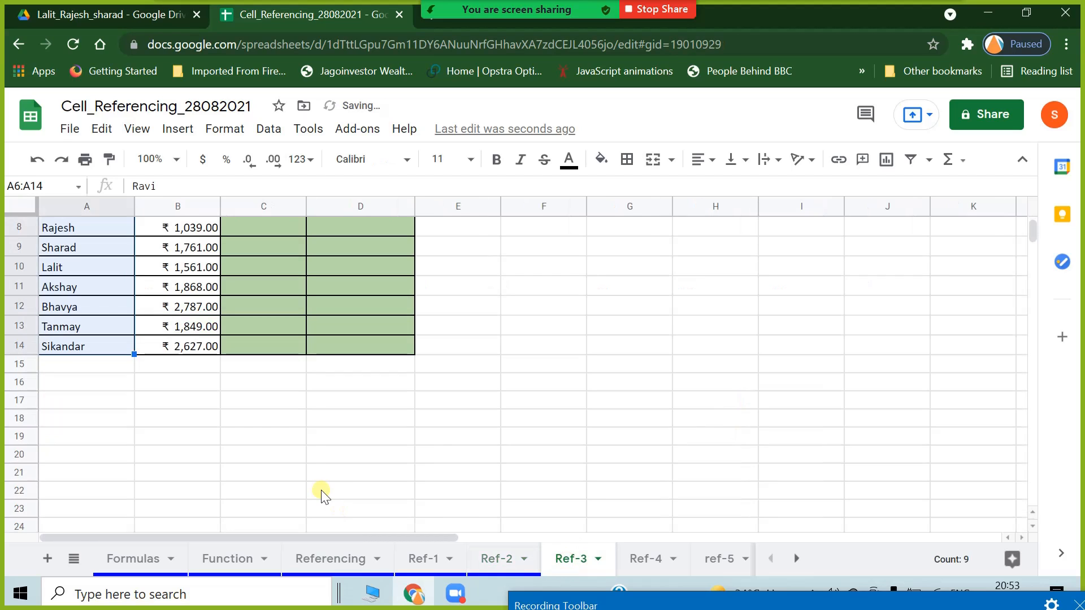
{"action": "left_click", "coordinate": [275, 414]}
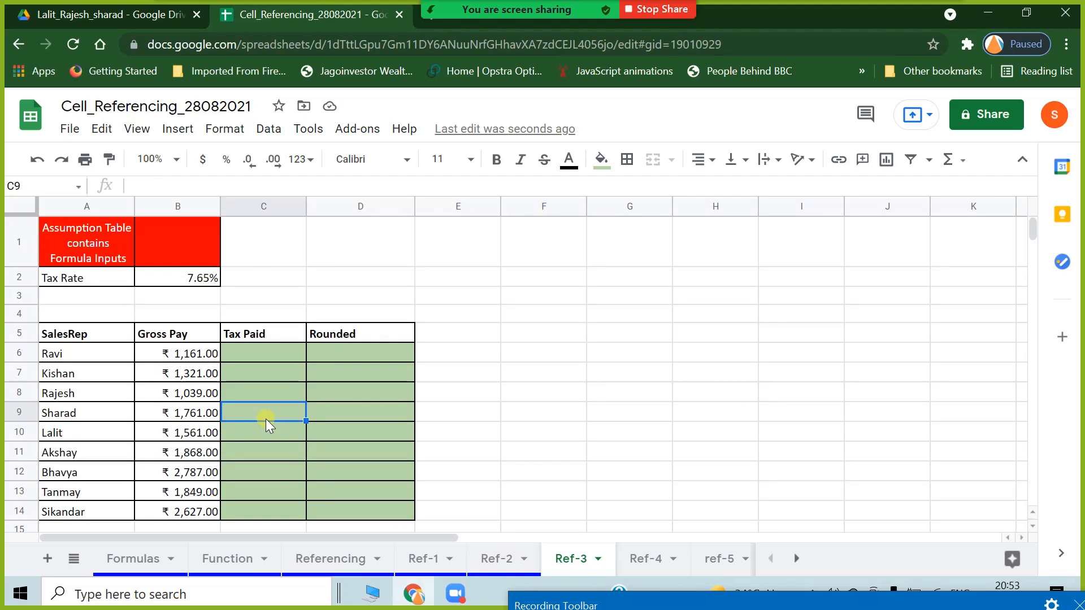
{"action": "left_click", "coordinate": [270, 347]}
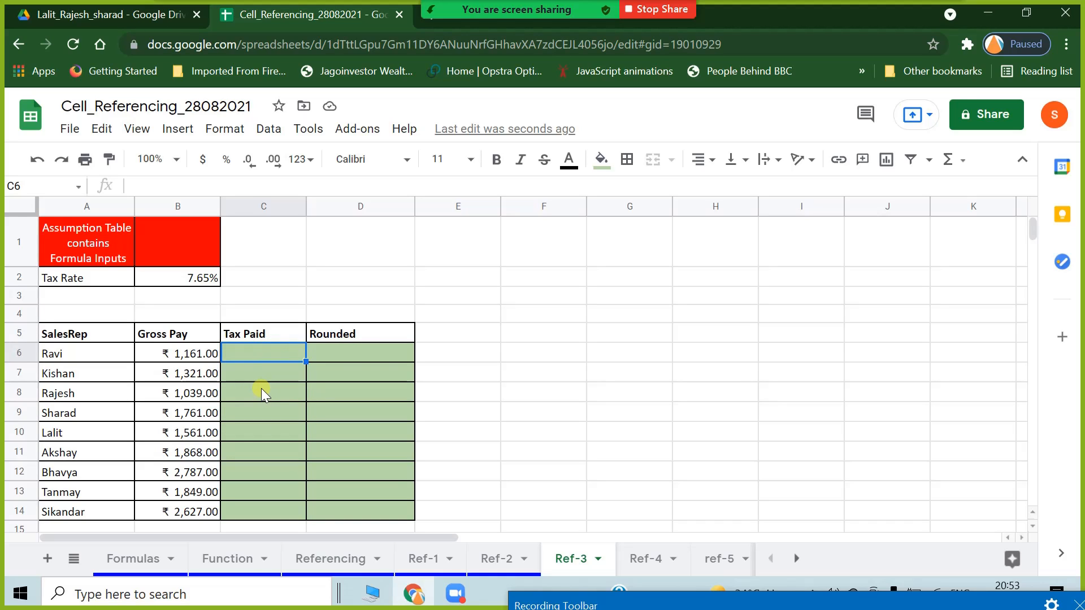
{"action": "type", "text": "="}
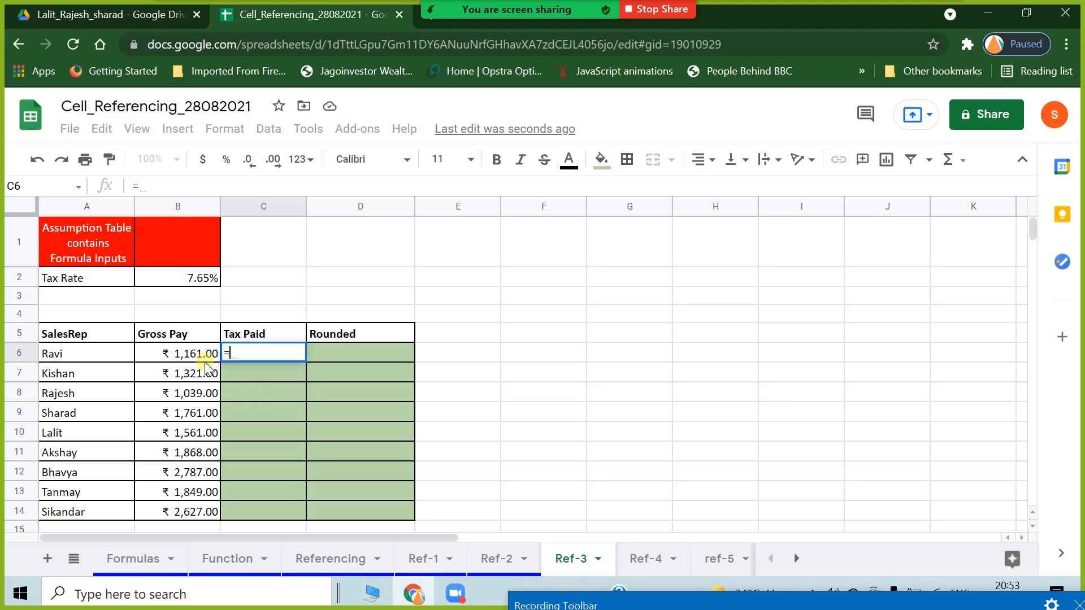
{"action": "left_click", "coordinate": [204, 356]}
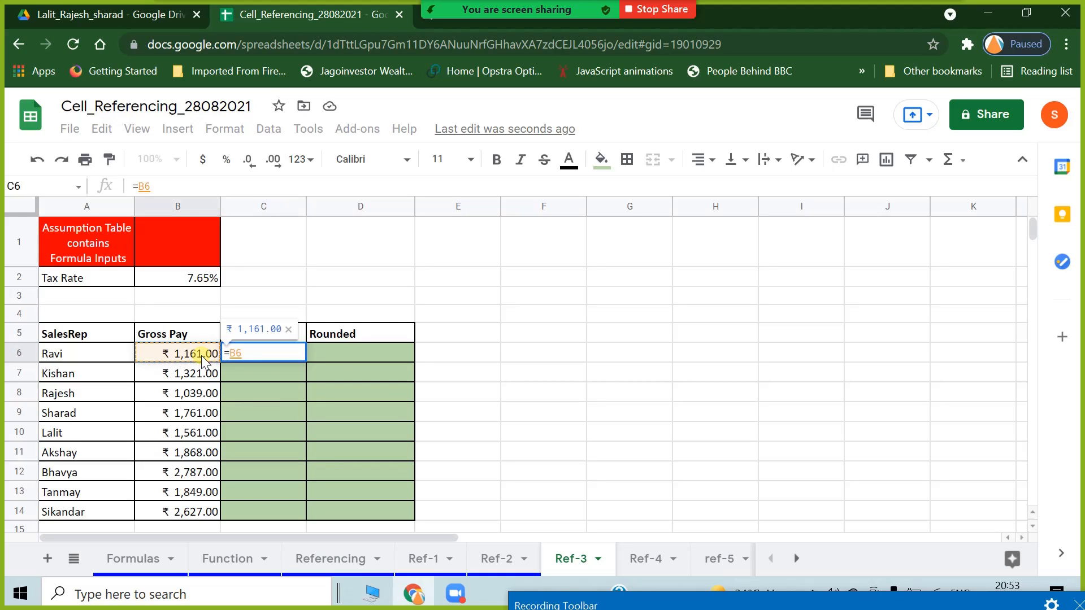
{"action": "type", "text": "*"}
{"action": "left_click", "coordinate": [175, 276]}
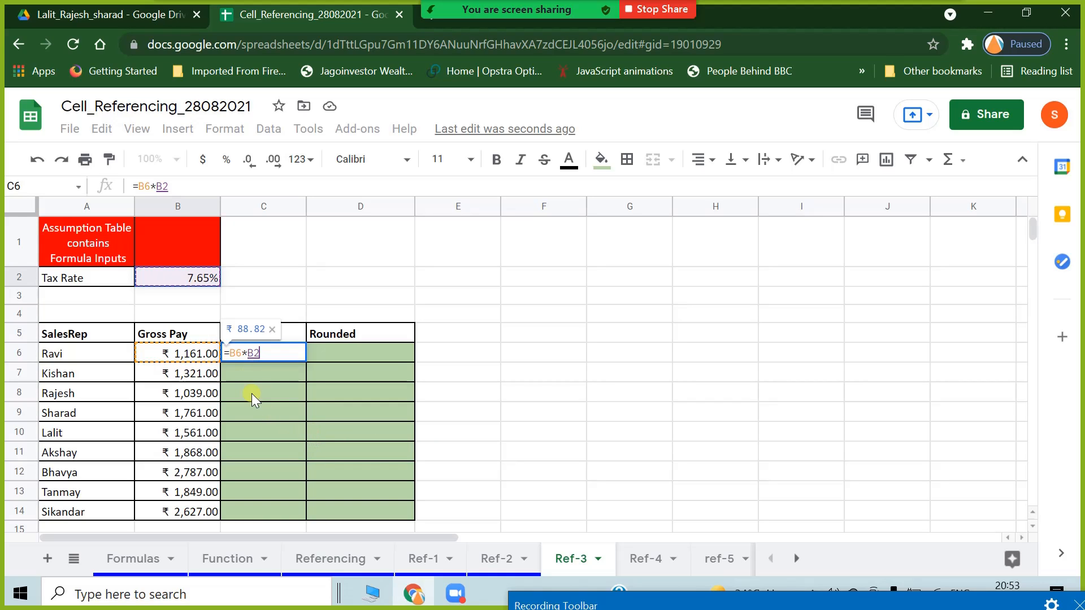
{"action": "left_click", "coordinate": [254, 353]}
{"action": "type", "text": "$"}
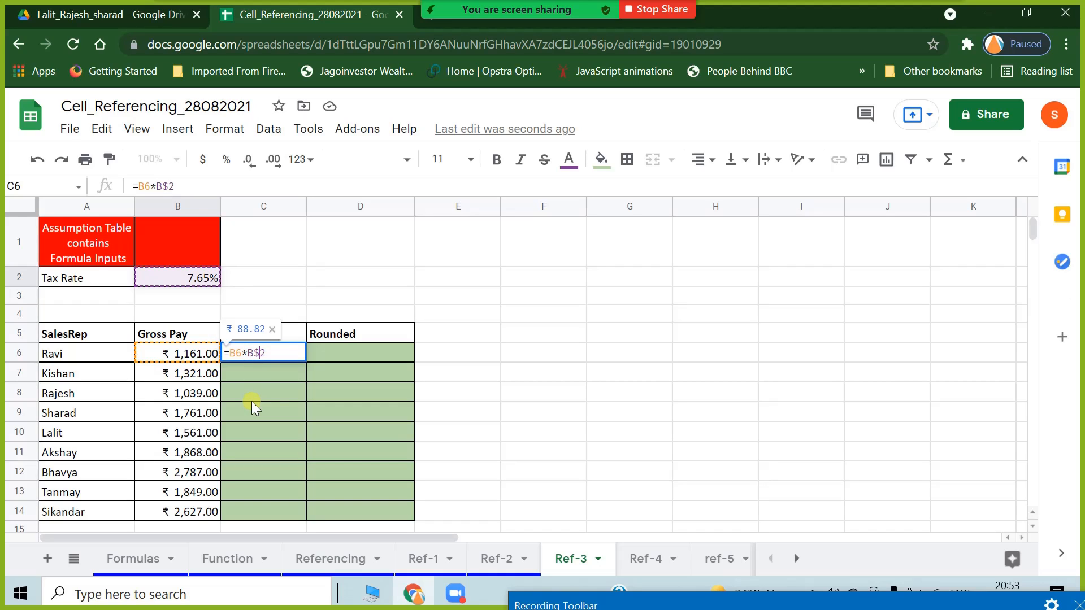
{"action": "key", "text": "Return"}
Fill the tax paid formula from C6 down the column through C14.
{"action": "left_click", "coordinate": [290, 355]}
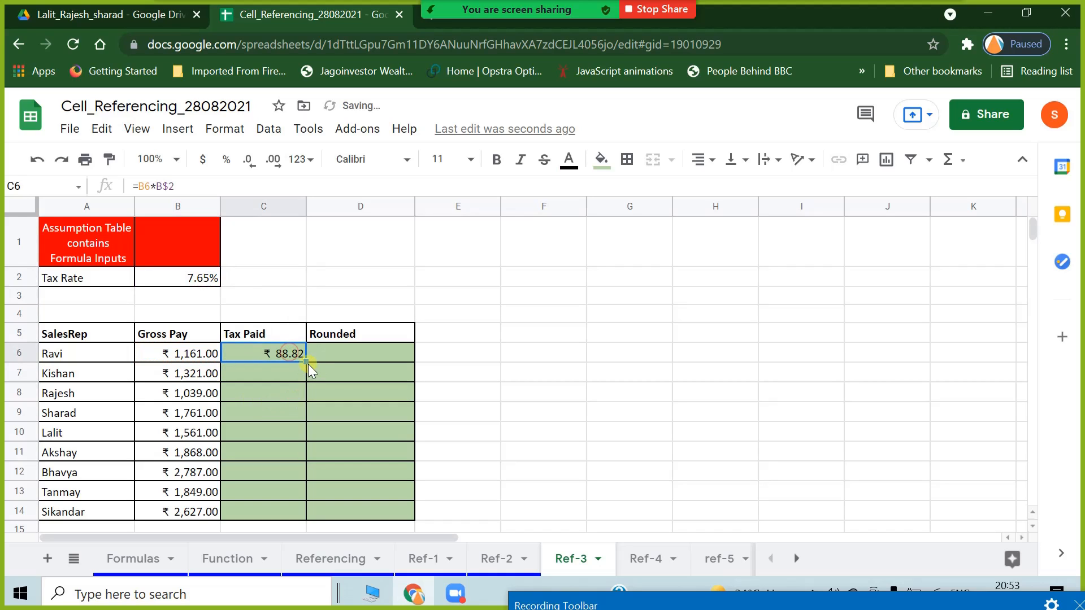
{"action": "double_click", "coordinate": [307, 363]}
{"action": "left_click", "coordinate": [347, 402]}
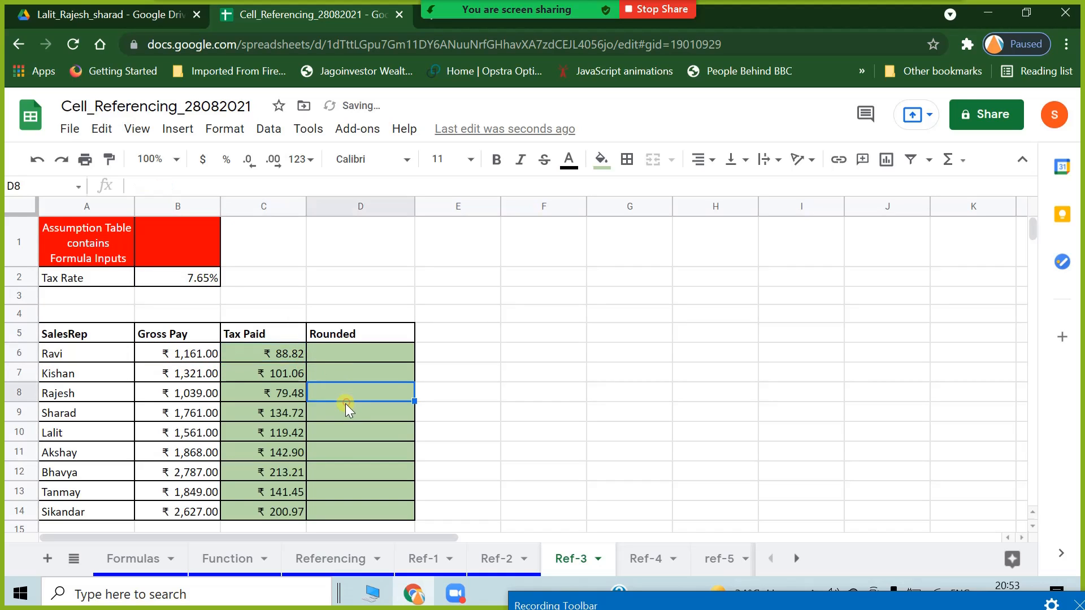
{"action": "left_click", "coordinate": [350, 346]}
{"action": "left_click", "coordinate": [368, 421]}
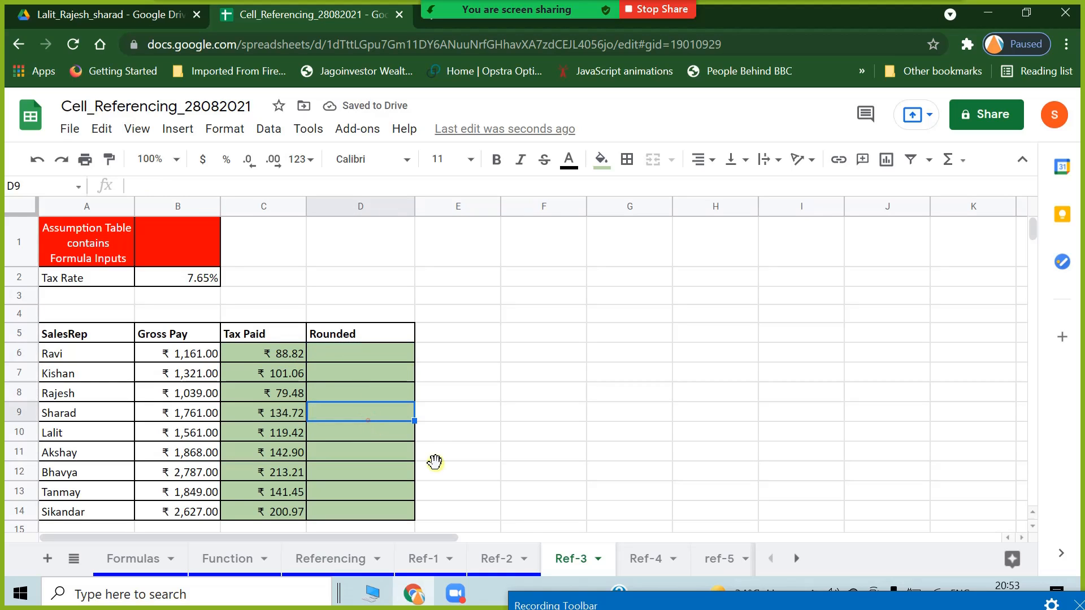
Set the Ref-3 sheet's tab colour to blue.
{"action": "left_click", "coordinate": [597, 558]}
{"action": "mouse_move", "coordinate": [642, 373]}
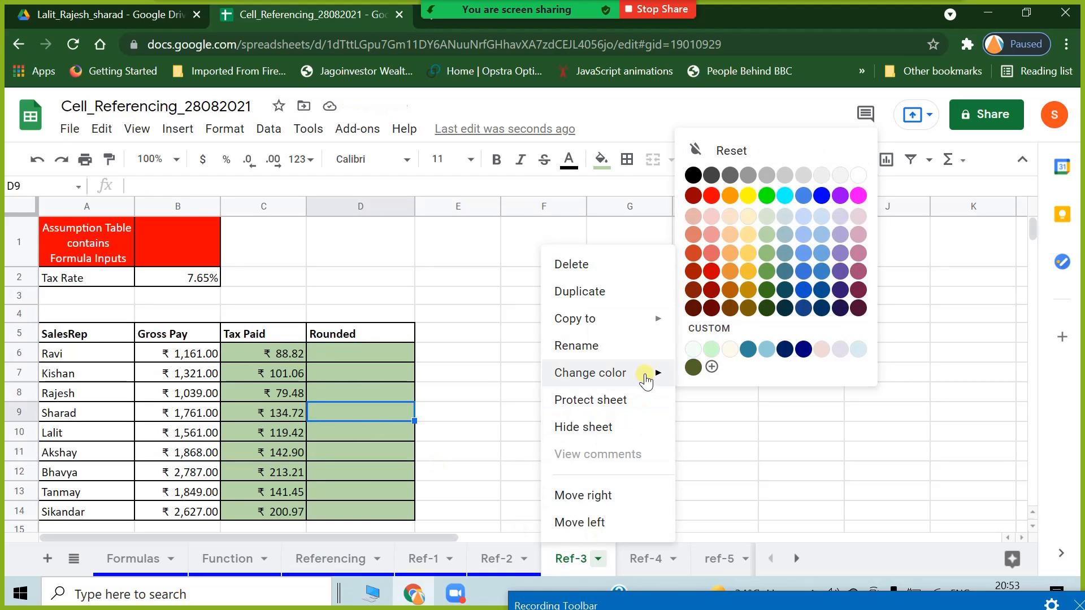
{"action": "left_click", "coordinate": [822, 196]}
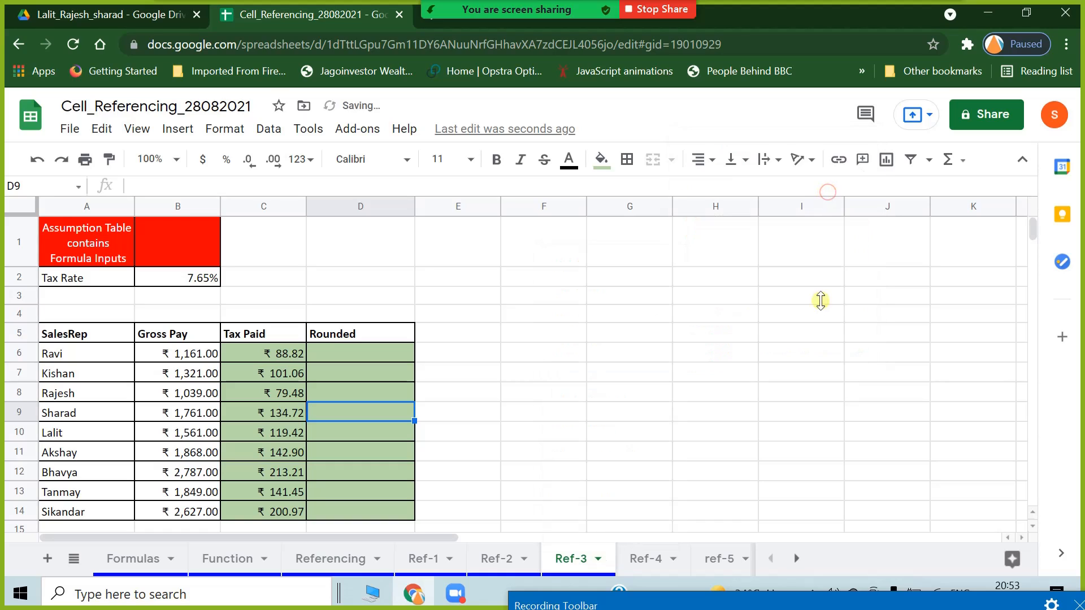
{"action": "left_click", "coordinate": [608, 405]}
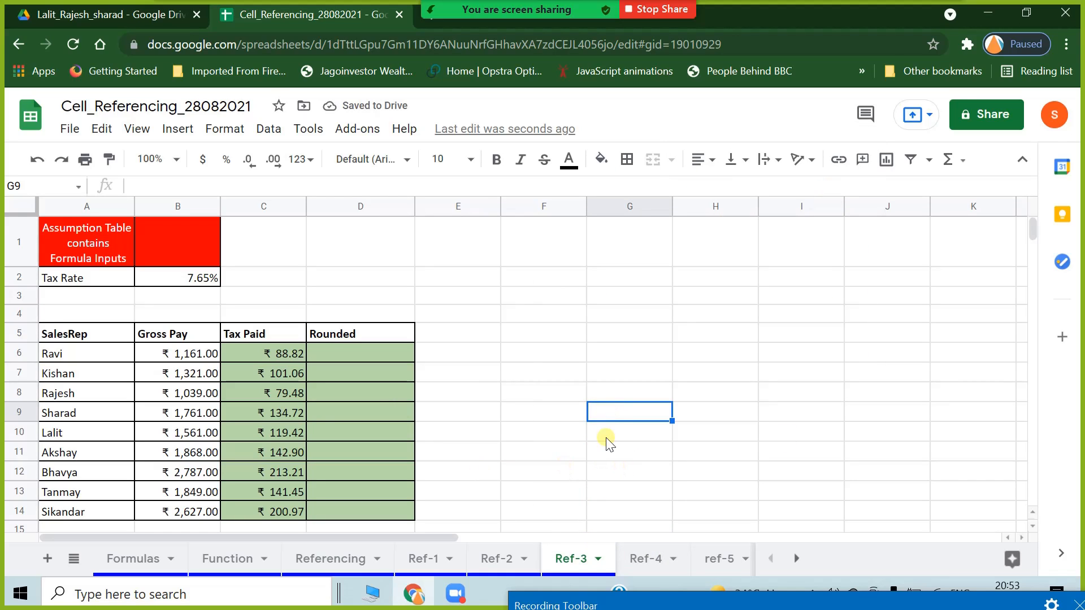
Open the Ref-4 sheet and look over the blank multiplication table, including its row and column headers.
{"action": "left_click", "coordinate": [646, 558]}
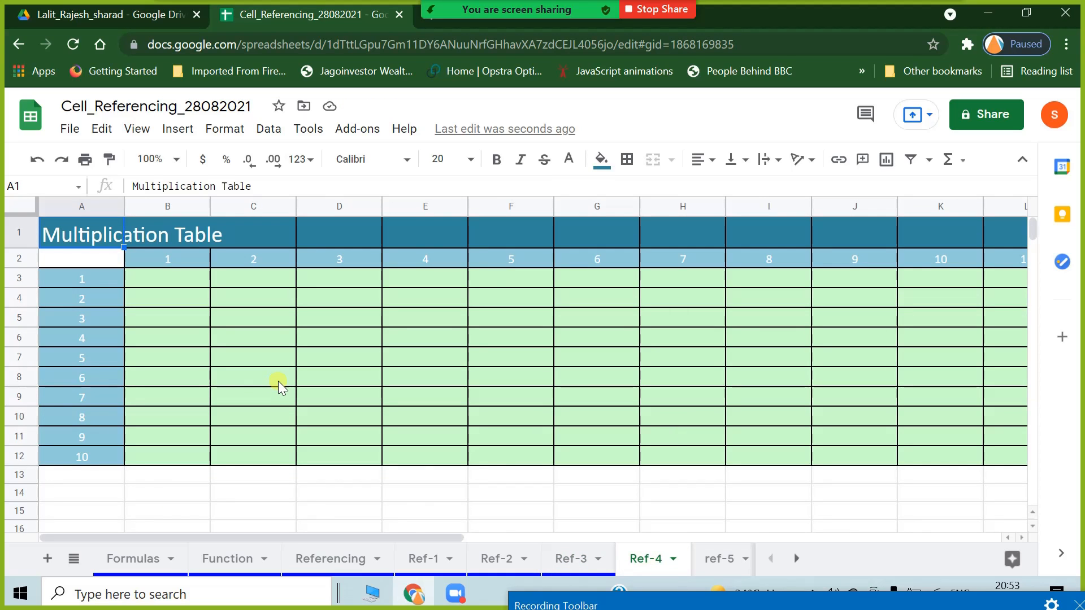
{"action": "left_click", "coordinate": [278, 383]}
{"action": "scroll", "coordinate": [262, 404], "scroll_direction": "down", "scroll_amount": 4}
{"action": "scroll", "coordinate": [260, 429], "scroll_direction": "up", "scroll_amount": 4}
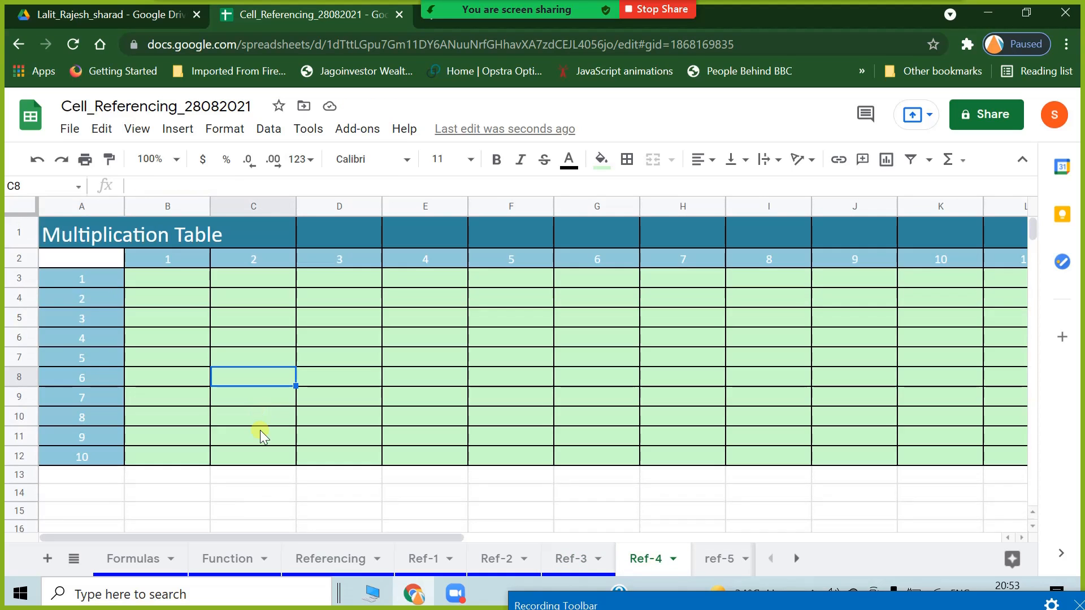
{"action": "left_click", "coordinate": [172, 337]}
{"action": "left_click", "coordinate": [154, 275]}
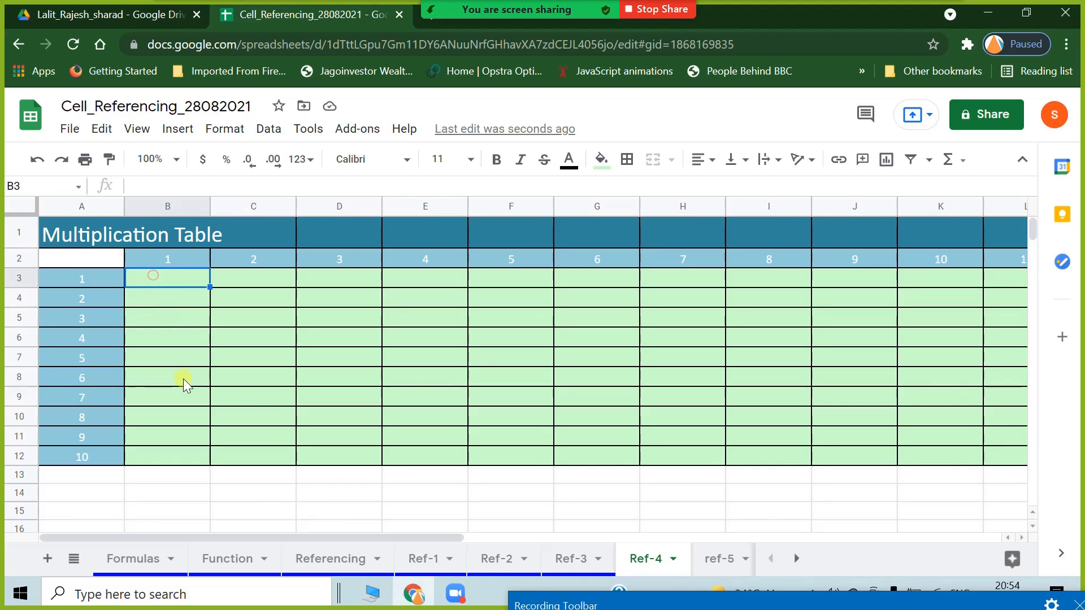
{"action": "left_click", "coordinate": [184, 378]}
{"action": "left_click", "coordinate": [460, 418]}
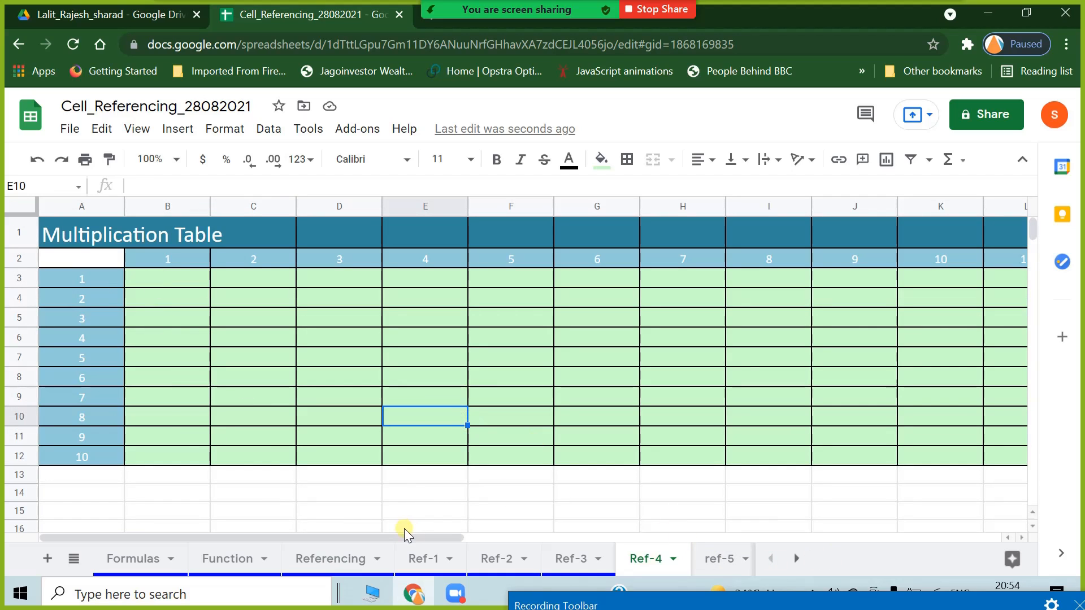
{"action": "left_click_drag", "start_coordinate": [402, 540], "coordinate": [286, 552]}
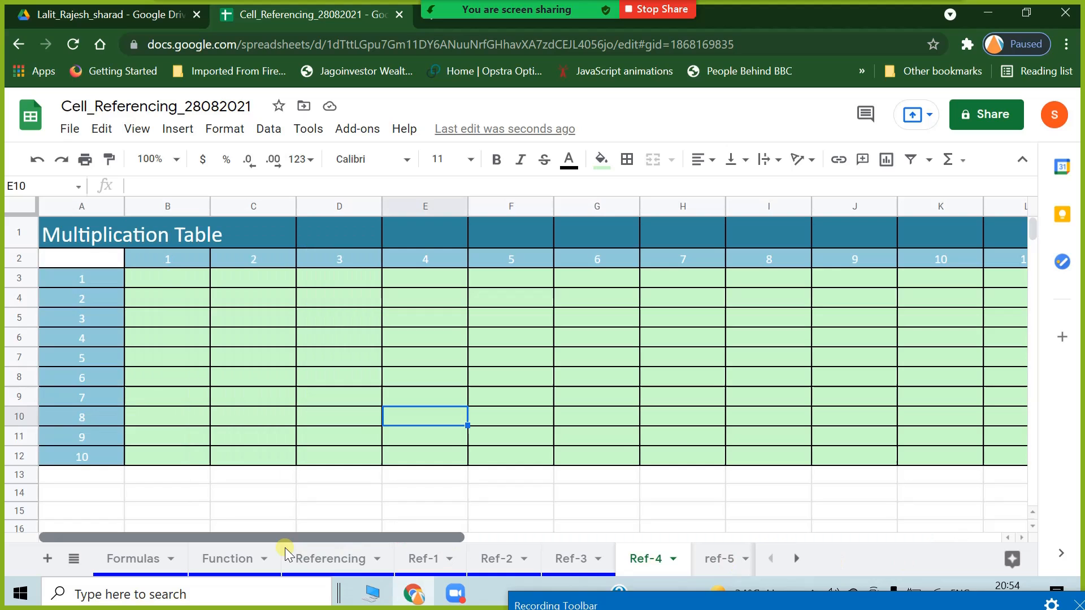
{"action": "left_click", "coordinate": [260, 386]}
Start a formula in cell B3 multiplying A3 by B2, with the first reference's column locked as $A3.
{"action": "left_click", "coordinate": [142, 282]}
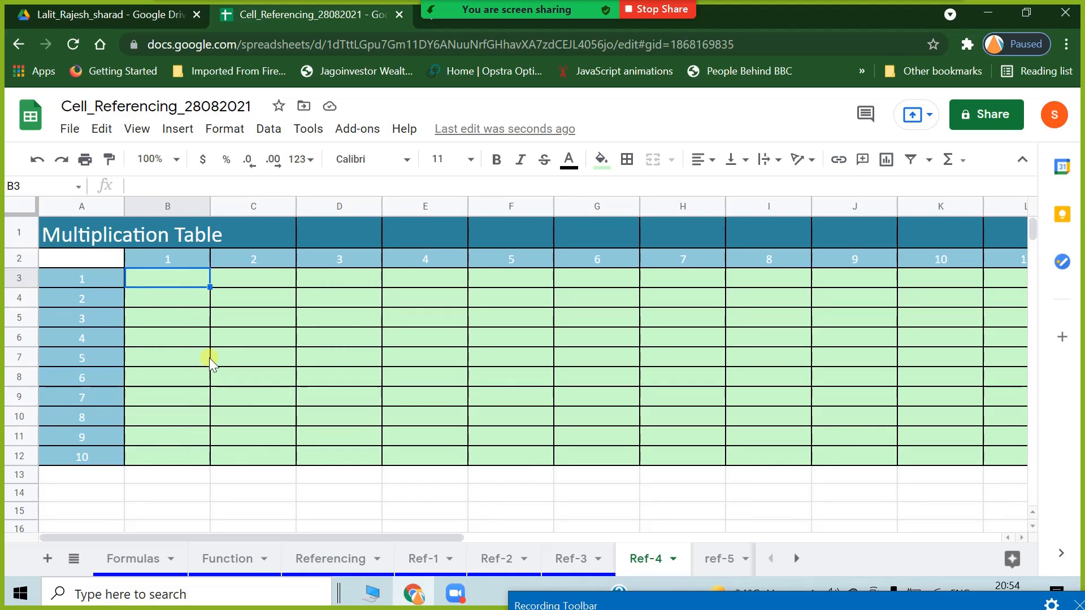
{"action": "type", "text": "="}
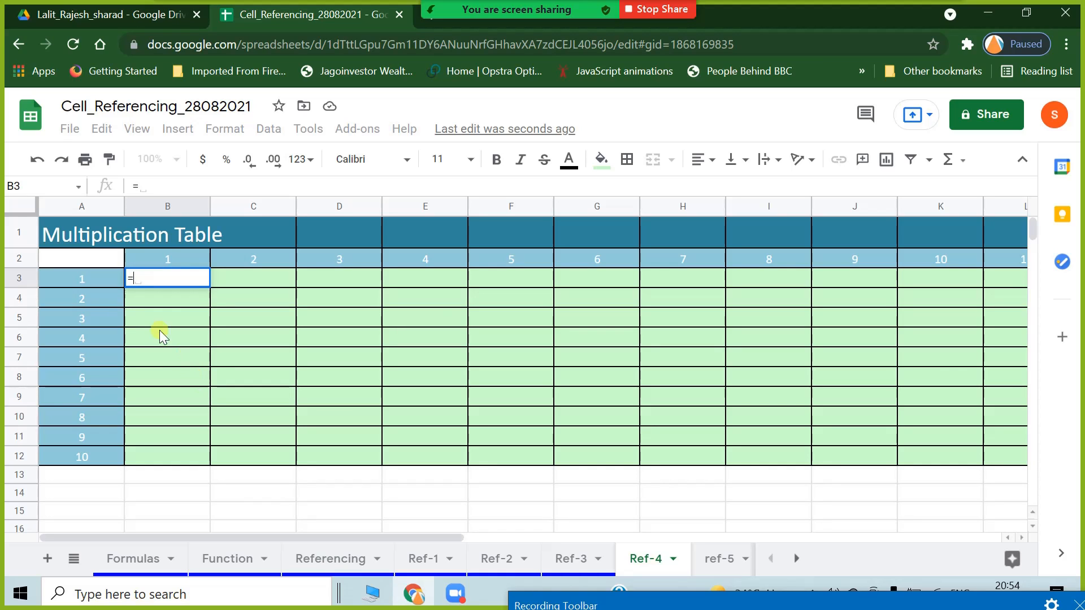
{"action": "left_click", "coordinate": [96, 279]}
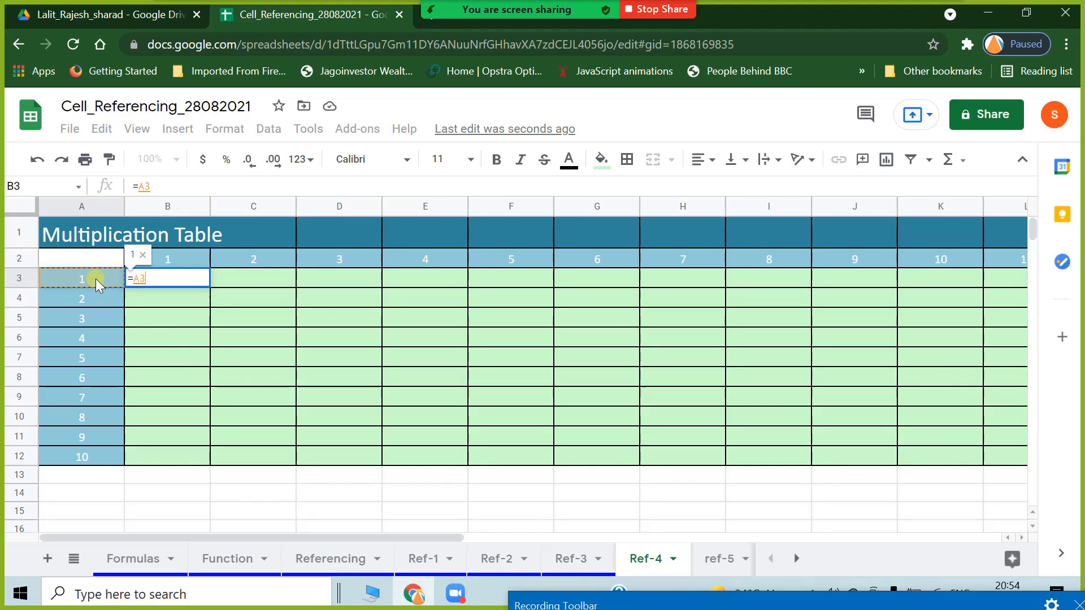
{"action": "type", "text": "*"}
{"action": "left_click", "coordinate": [171, 258]}
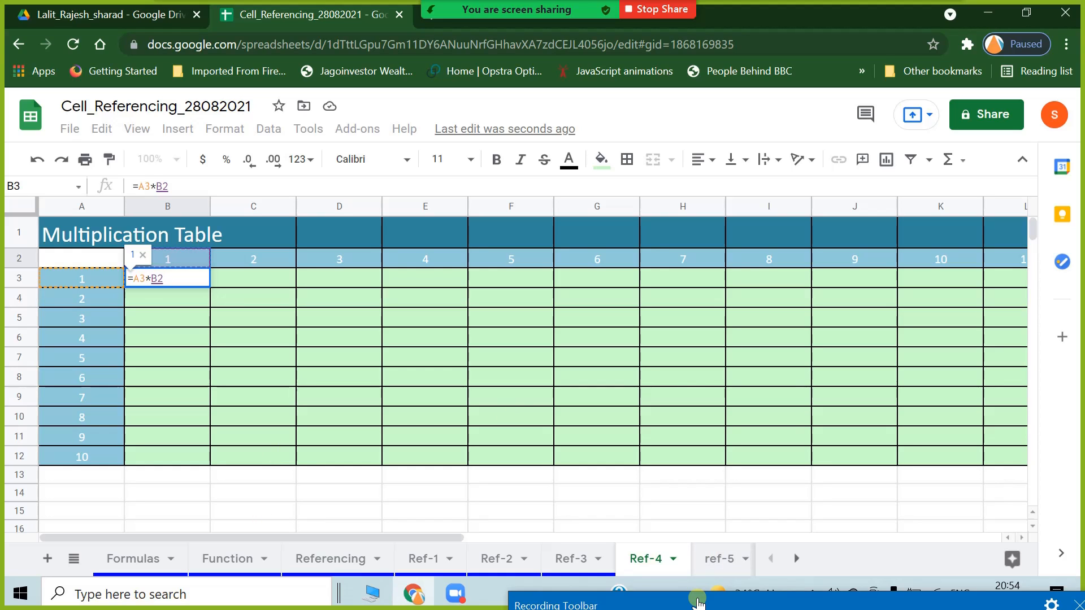
{"action": "left_click_drag", "start_coordinate": [698, 602], "coordinate": [675, 604]}
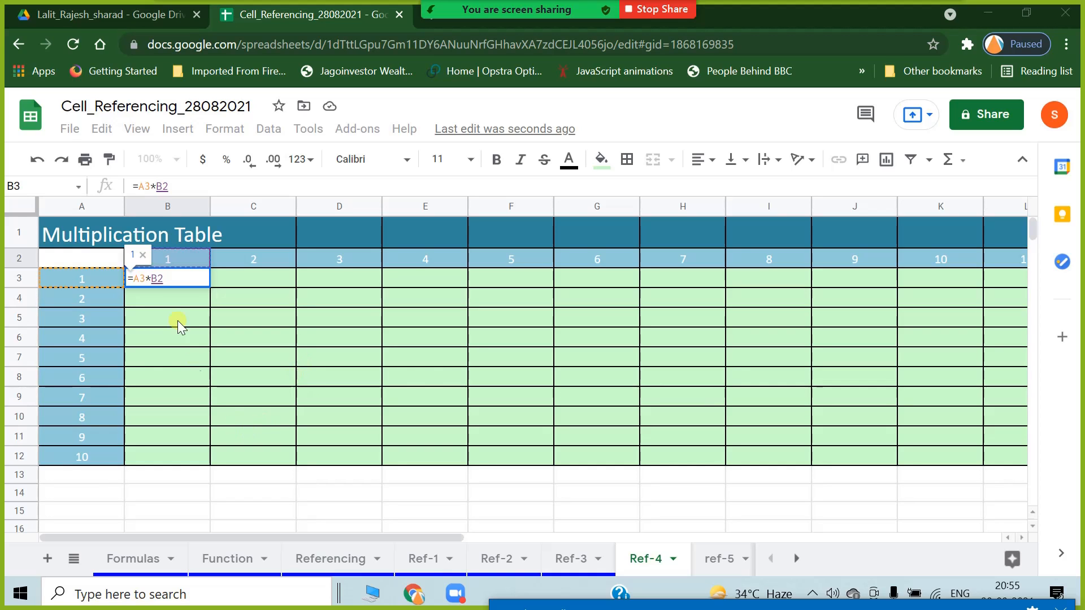
{"action": "left_click", "coordinate": [136, 278]}
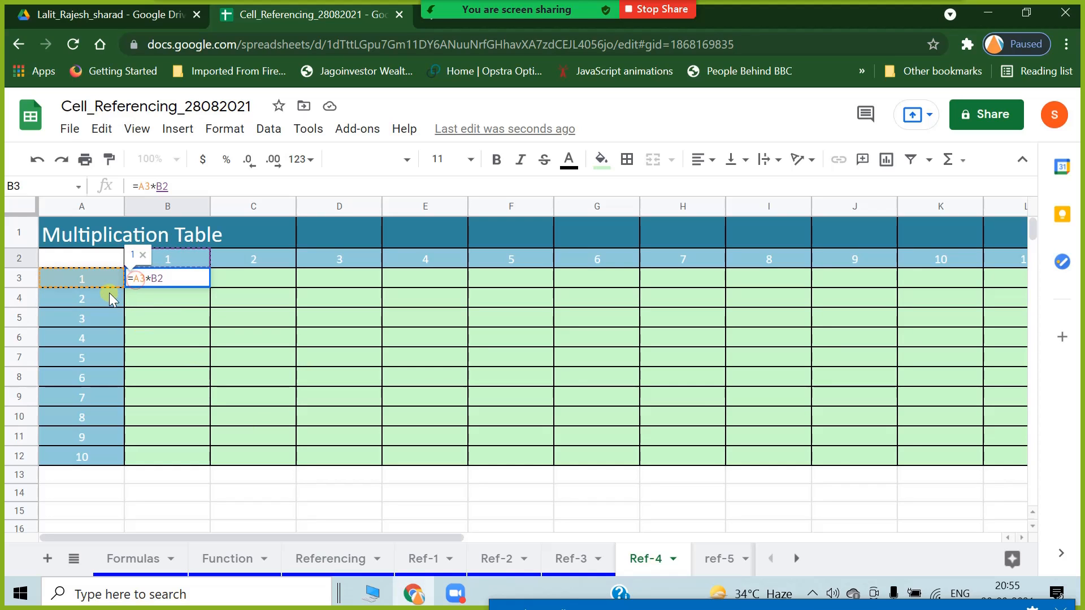
{"action": "type", "text": "$"}
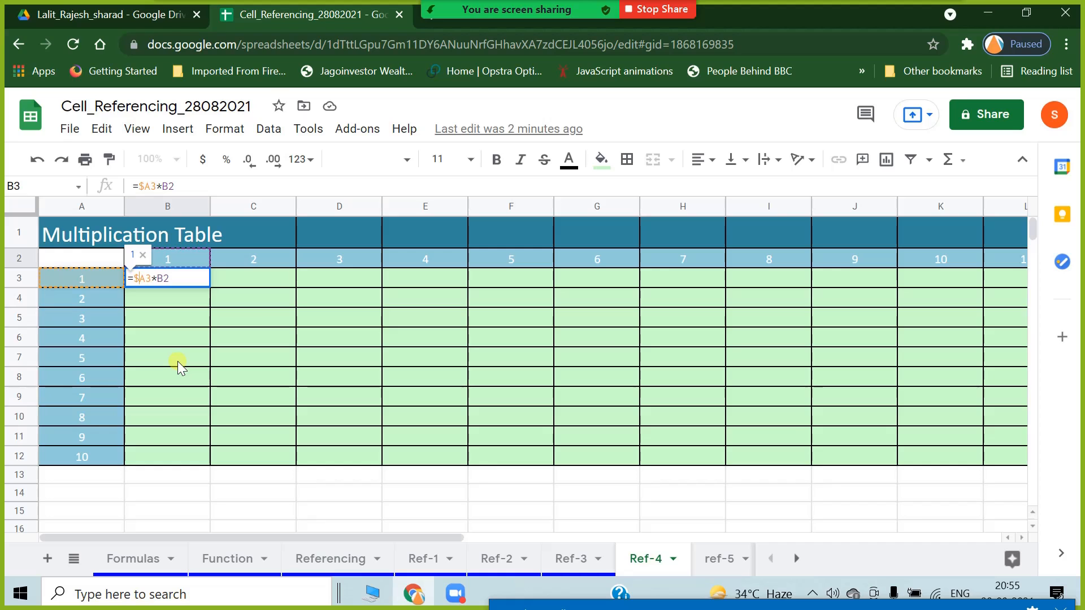
Lock the column of the second reference and commit =$A3*$B2 in cell B3.
{"action": "left_click", "coordinate": [163, 279]}
{"action": "type", "text": "$"}
{"action": "key", "text": "BackSpace"}
{"action": "left_click", "coordinate": [158, 280]}
{"action": "type", "text": "$"}
{"action": "key", "text": "Return"}
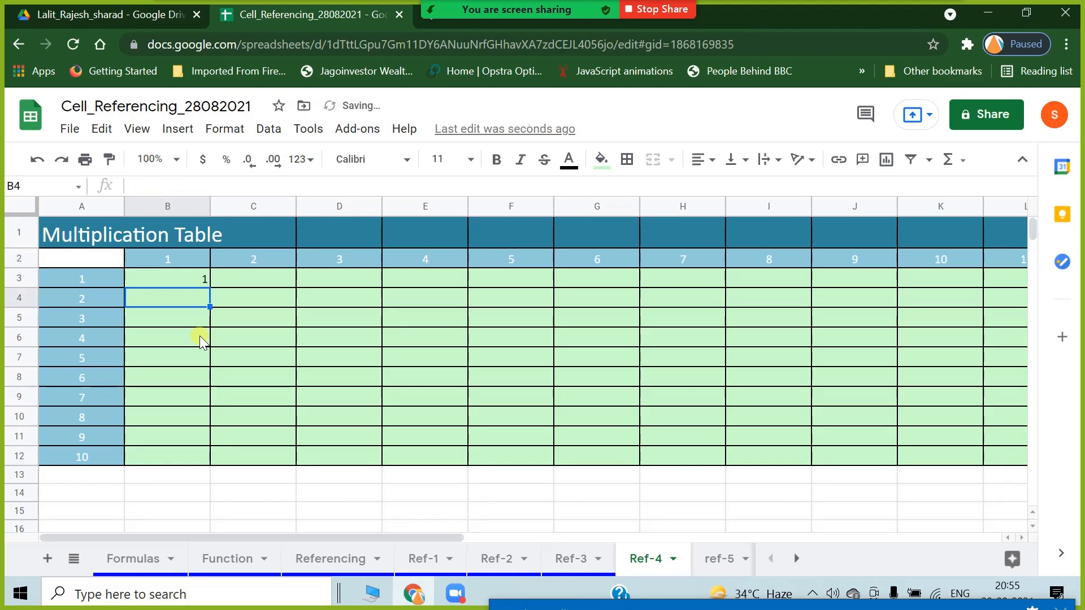
Fill the formula from B3 down through B12 and inspect the references copied into cell B7.
{"action": "left_click", "coordinate": [188, 277]}
{"action": "left_click_drag", "start_coordinate": [209, 288], "coordinate": [182, 459]}
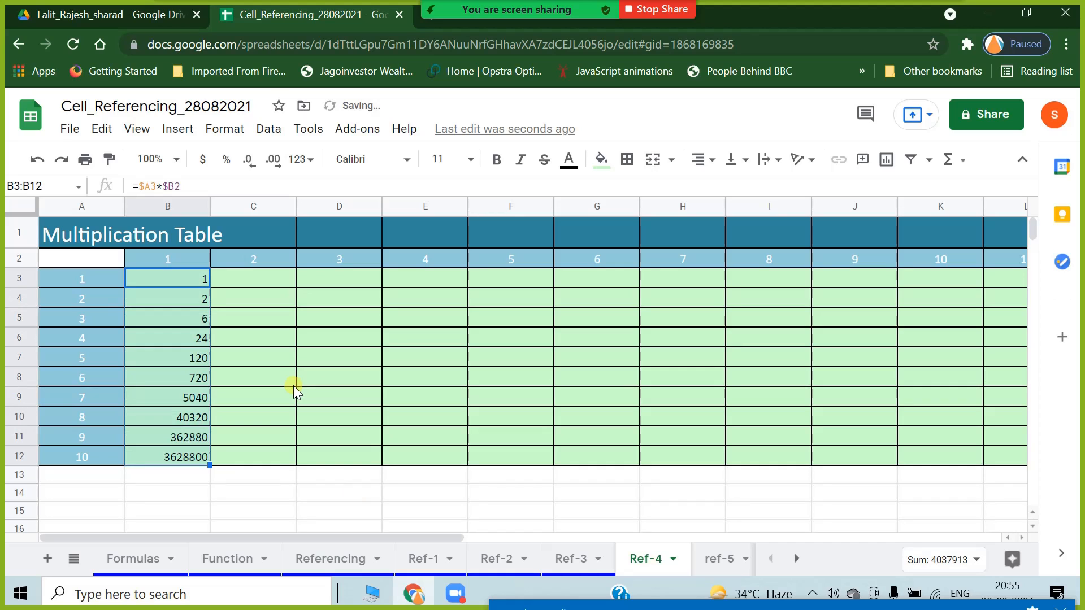
{"action": "left_click", "coordinate": [175, 325]}
{"action": "double_click", "coordinate": [174, 357]}
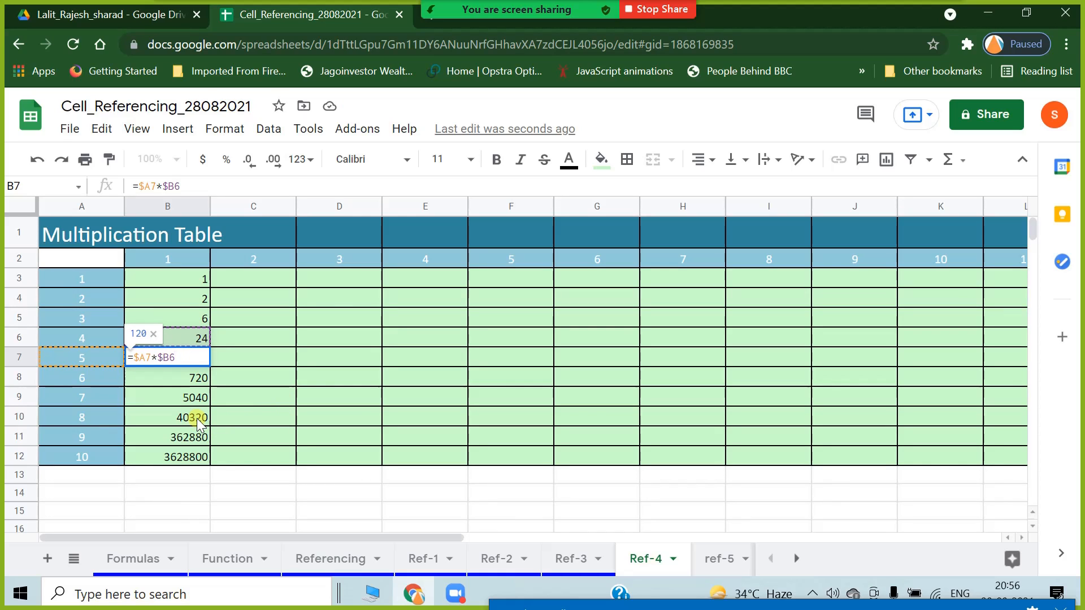
{"action": "key", "text": "Escape"}
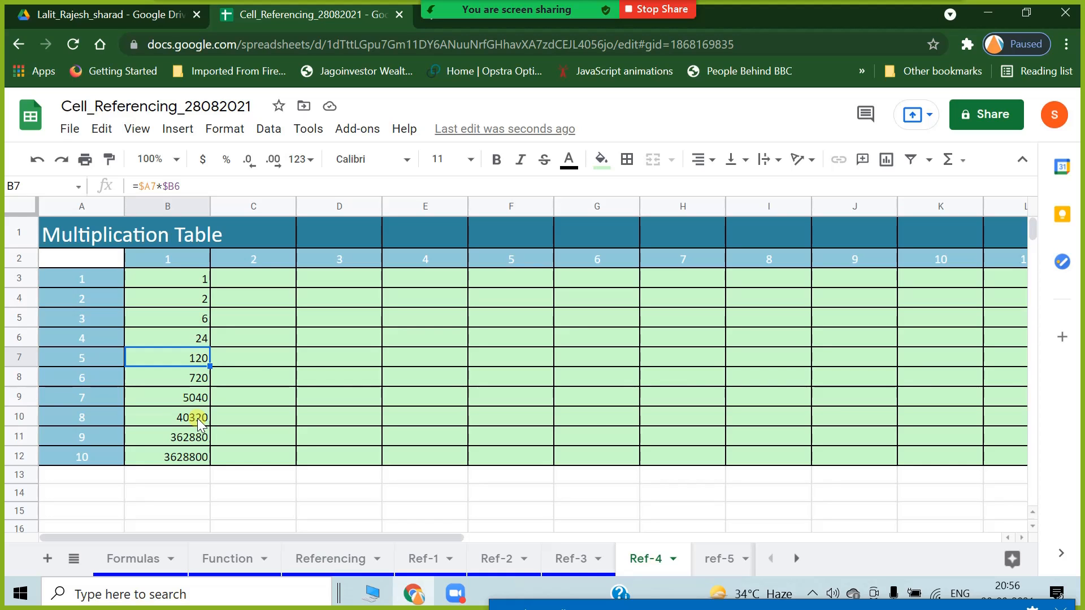
Clear the products in B3:B12 and start B3's formula again as =$A3*B2, locking column A.
{"action": "left_click_drag", "start_coordinate": [190, 303], "coordinate": [185, 457]}
{"action": "left_click", "coordinate": [182, 275]}
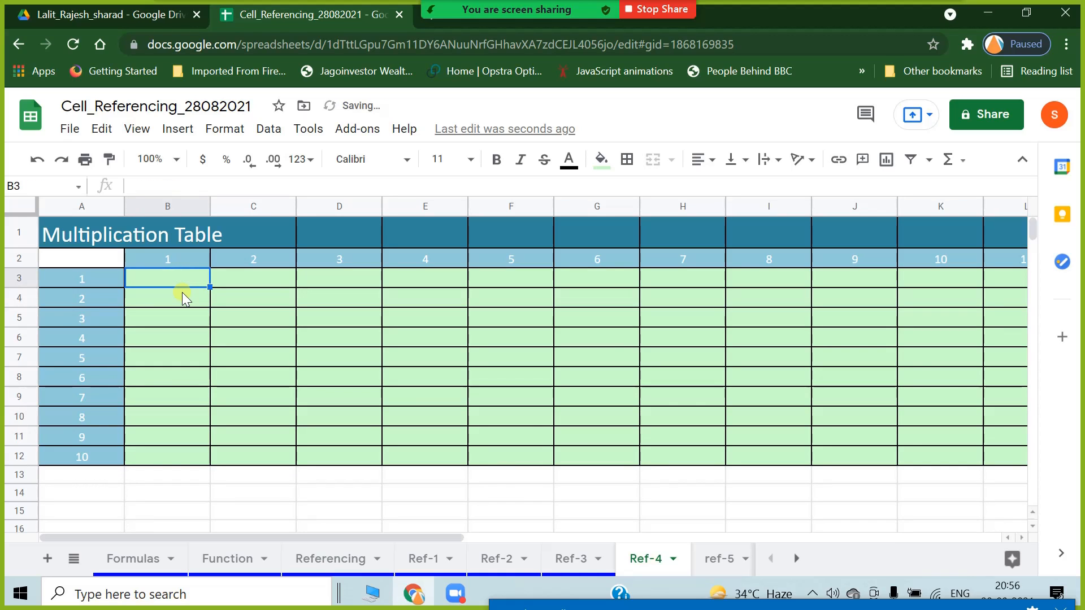
{"action": "type", "text": "="}
{"action": "left_click", "coordinate": [113, 281]}
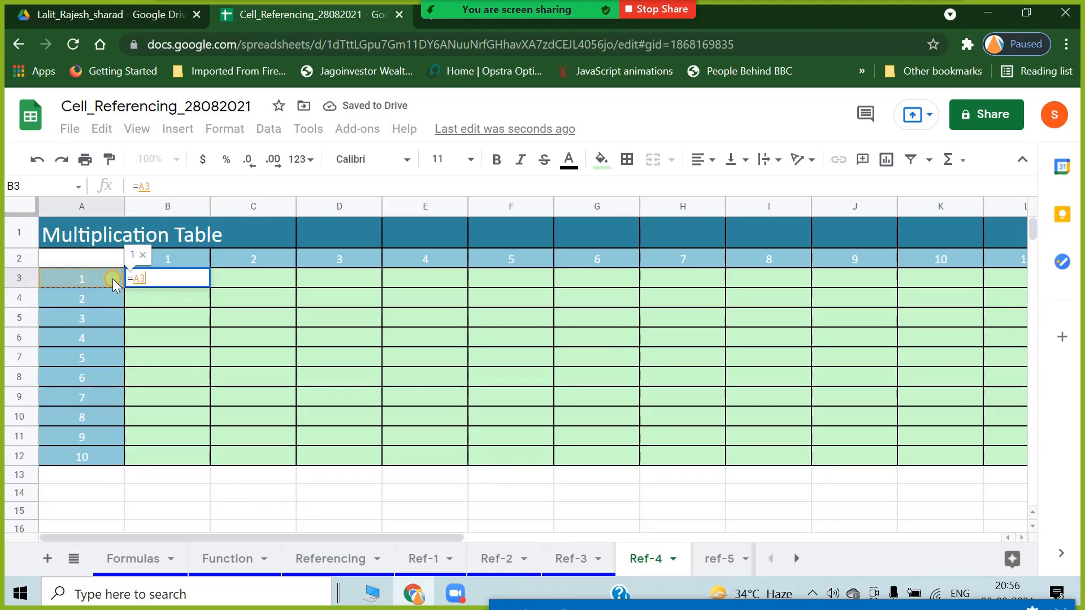
{"action": "type", "text": "*"}
{"action": "left_click", "coordinate": [157, 260]}
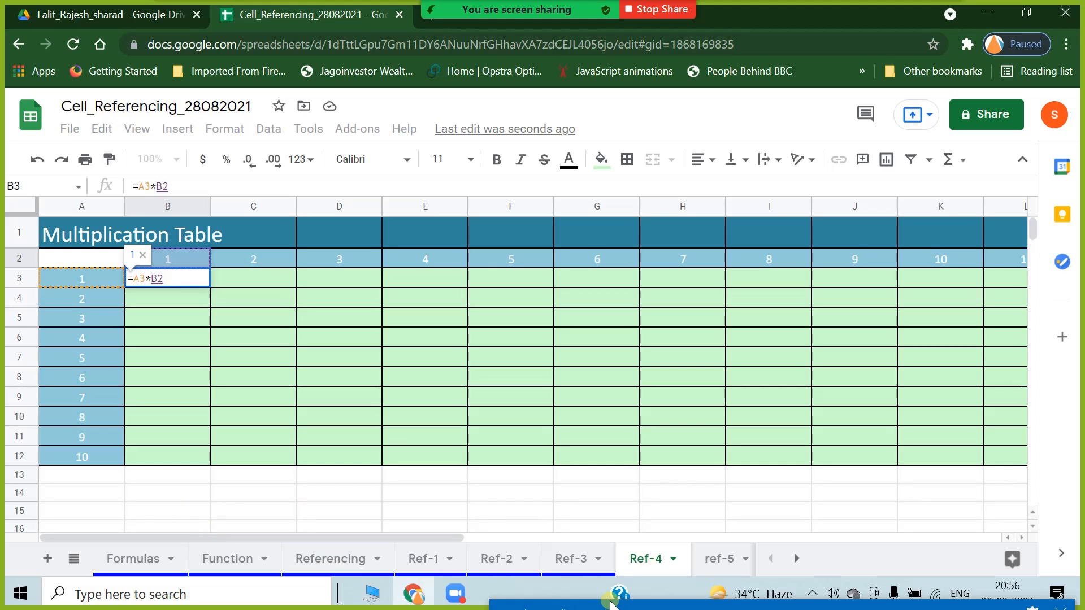
{"action": "left_click_drag", "start_coordinate": [610, 605], "coordinate": [582, 609]}
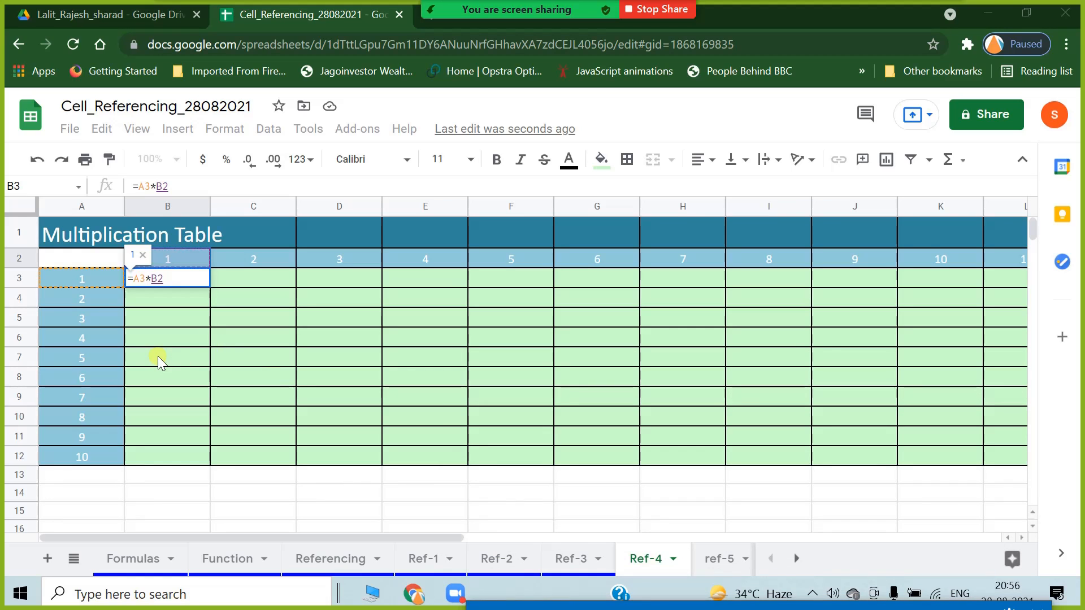
{"action": "left_click", "coordinate": [135, 278]}
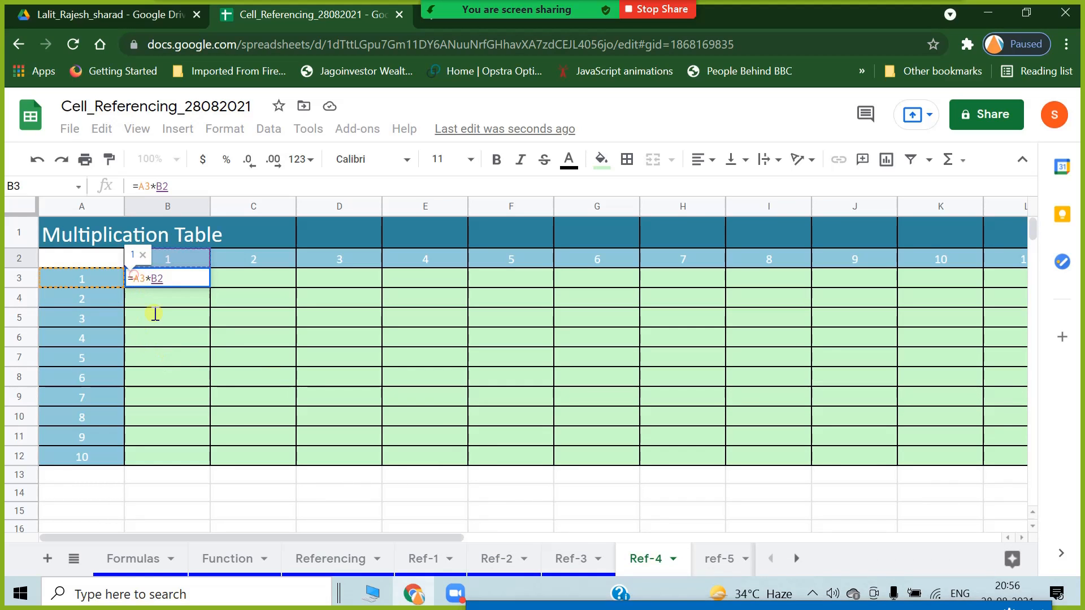
{"action": "type", "text": "$"}
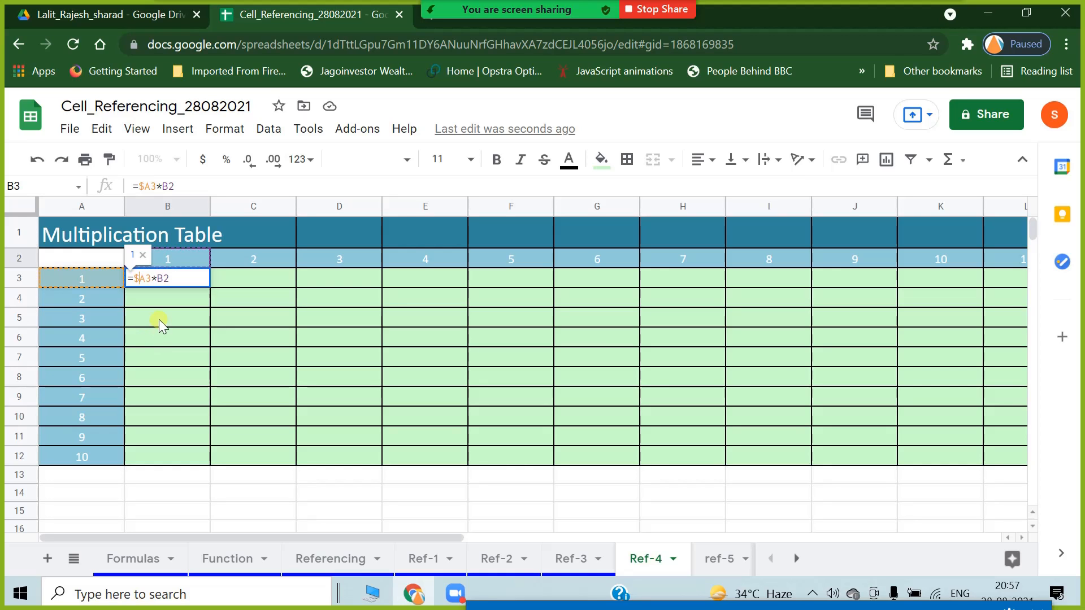
Lock both the row and column of the second reference and commit =$A3*$B$2 in cell B3.
{"action": "left_click", "coordinate": [163, 281]}
{"action": "type", "text": "$"}
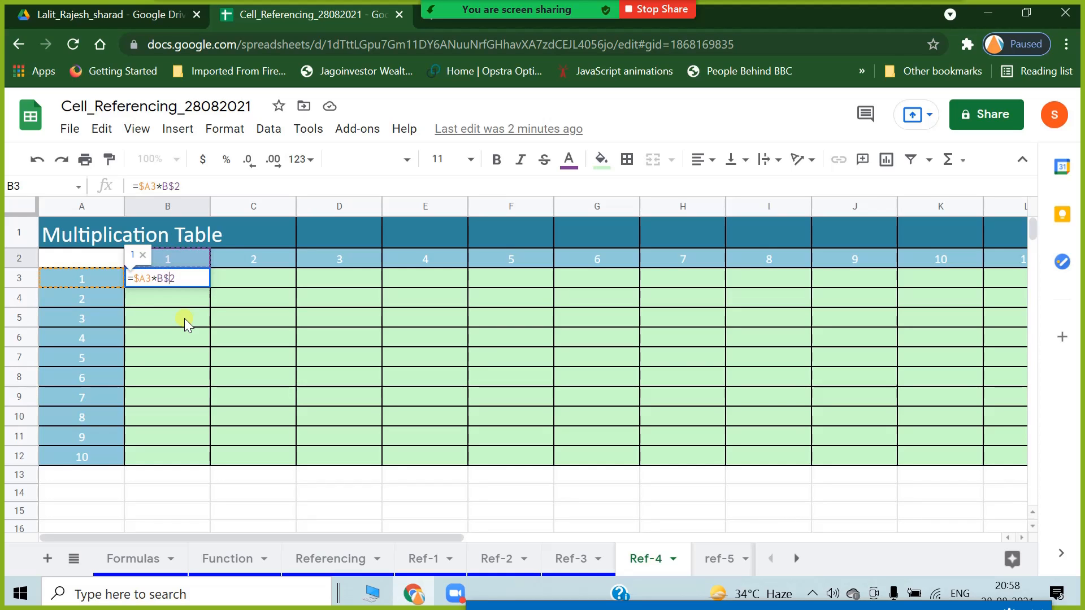
{"action": "key", "text": "Left"}
{"action": "key", "text": "Left"}
{"action": "type", "text": "$"}
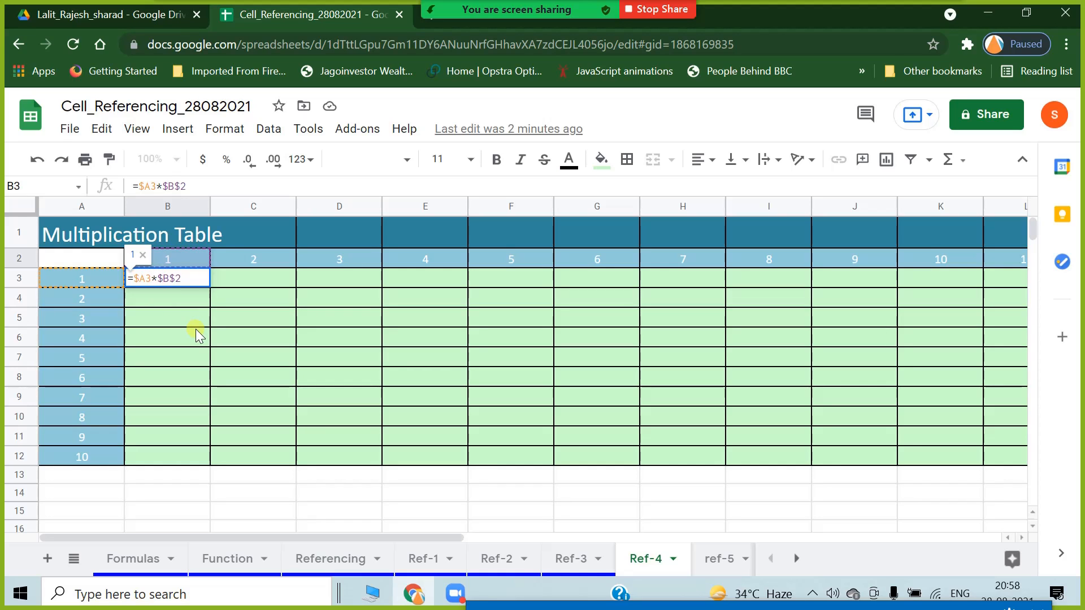
{"action": "key", "text": "Return"}
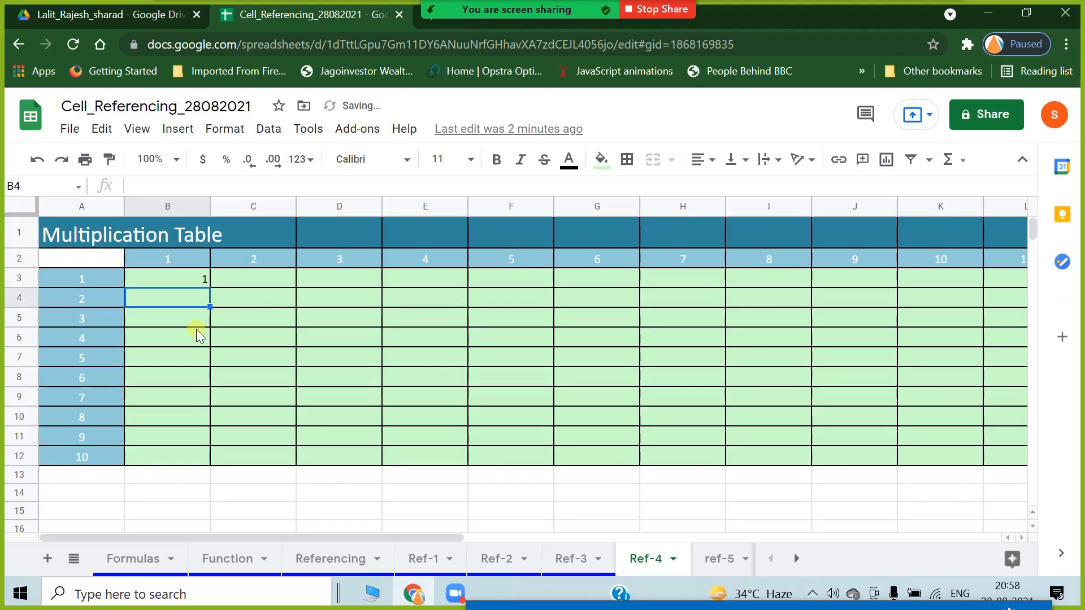
Fill the fully locked B2 formula from B3 down to row 12 and across into column C.
{"action": "left_click", "coordinate": [203, 283]}
{"action": "left_click_drag", "start_coordinate": [209, 288], "coordinate": [193, 462]}
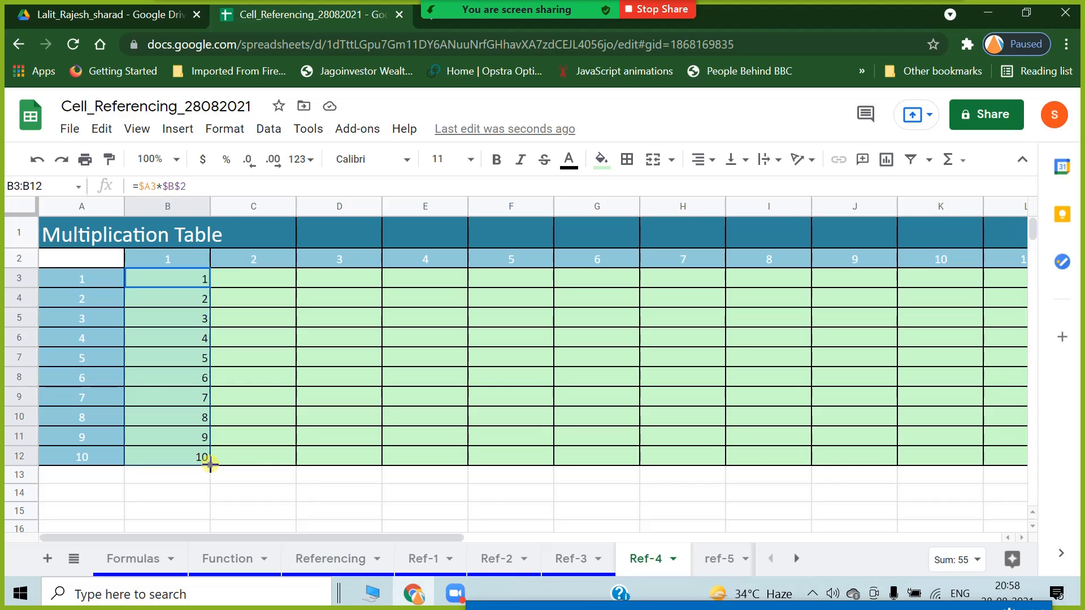
{"action": "left_click_drag", "start_coordinate": [210, 464], "coordinate": [295, 466]}
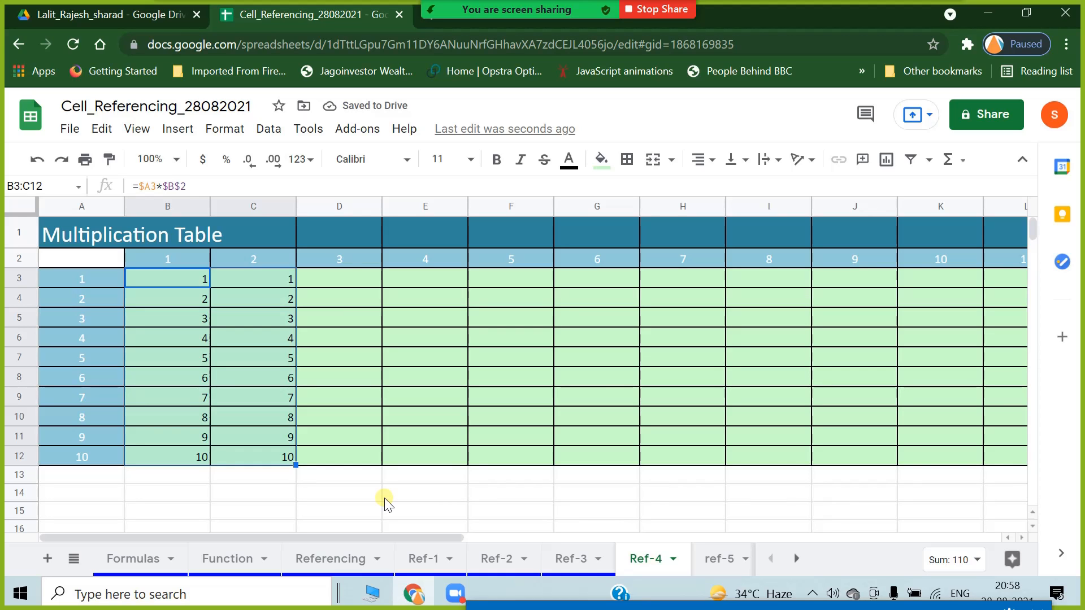
Clear the trial formulas from the multiplication table range B3:C12.
{"action": "left_click", "coordinate": [183, 291]}
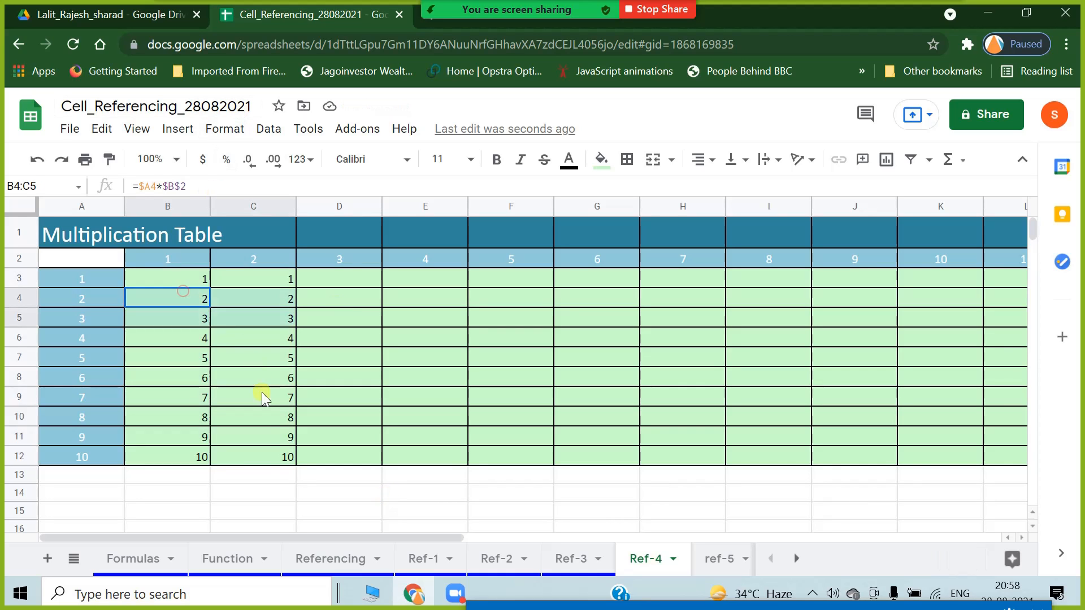
{"action": "key", "text": "Delete"}
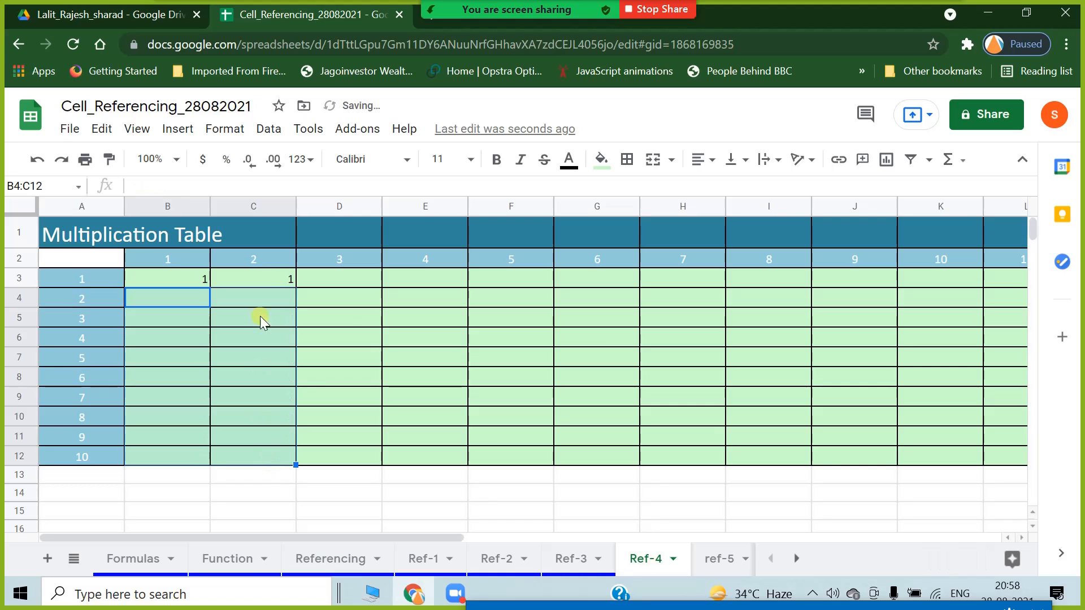
{"action": "left_click", "coordinate": [262, 277]}
{"action": "key", "text": "Delete"}
{"action": "left_click", "coordinate": [195, 281]}
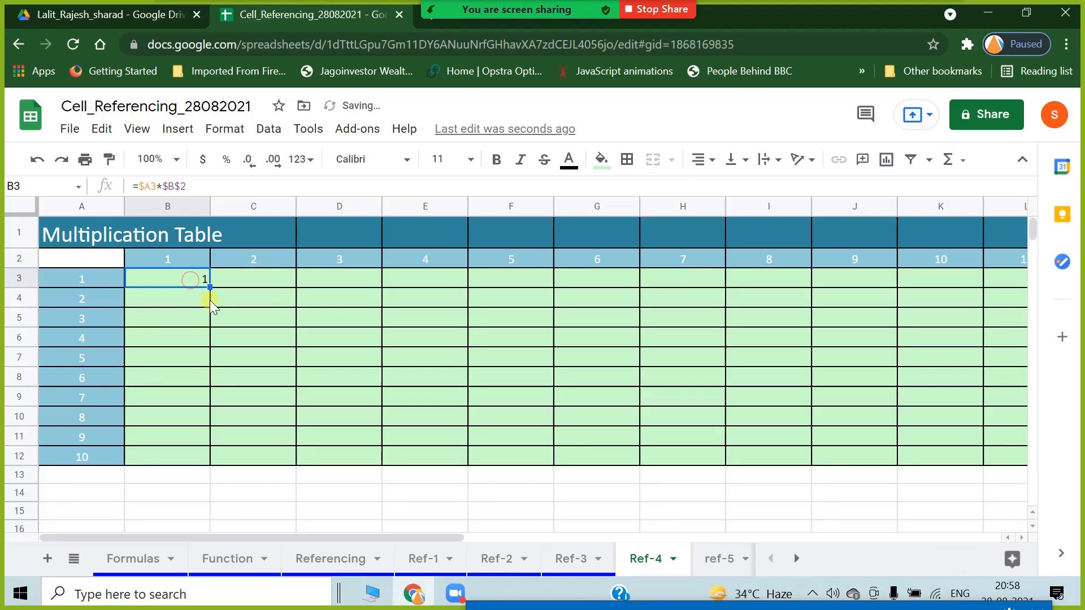
{"action": "left_click", "coordinate": [168, 185]}
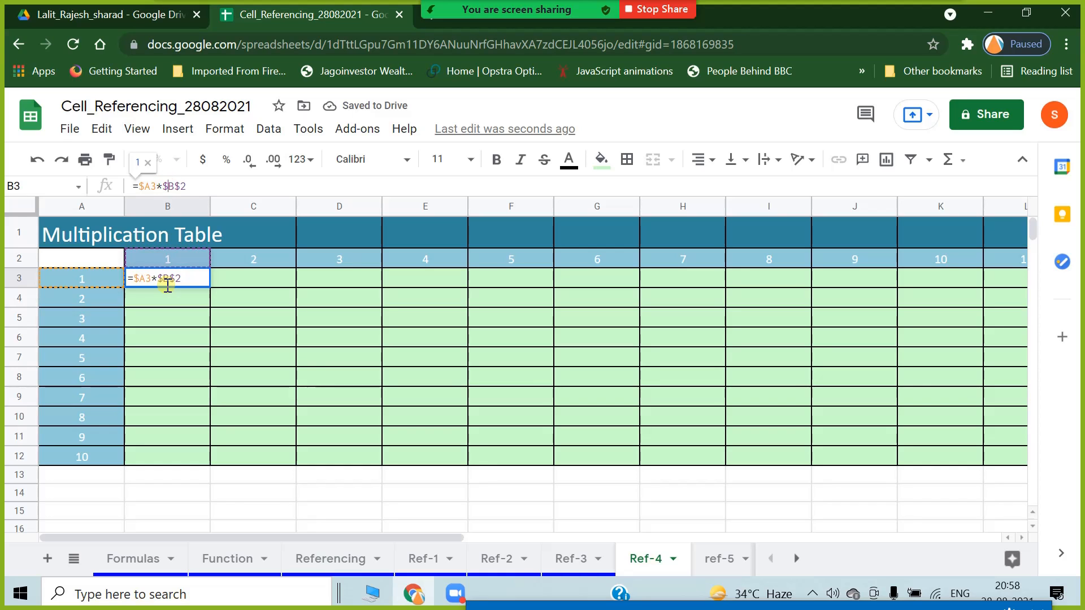
{"action": "key", "text": "Escape"}
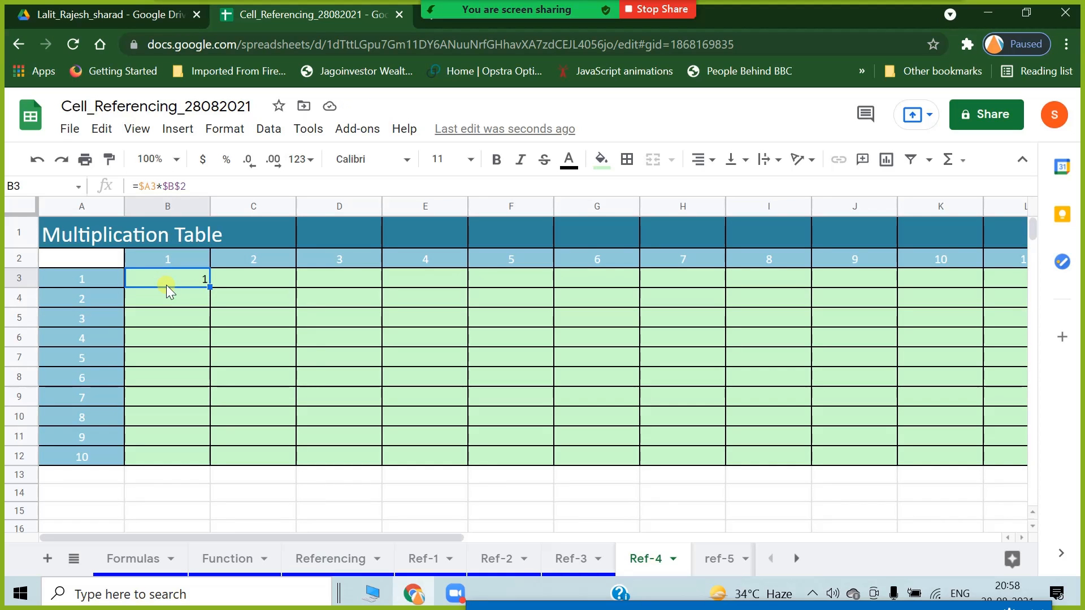
{"action": "key", "text": "Delete"}
Start a new formula in cell B3 as =$A3*B2, locking only column A of the first reference.
{"action": "type", "text": "="}
{"action": "left_click", "coordinate": [83, 277]}
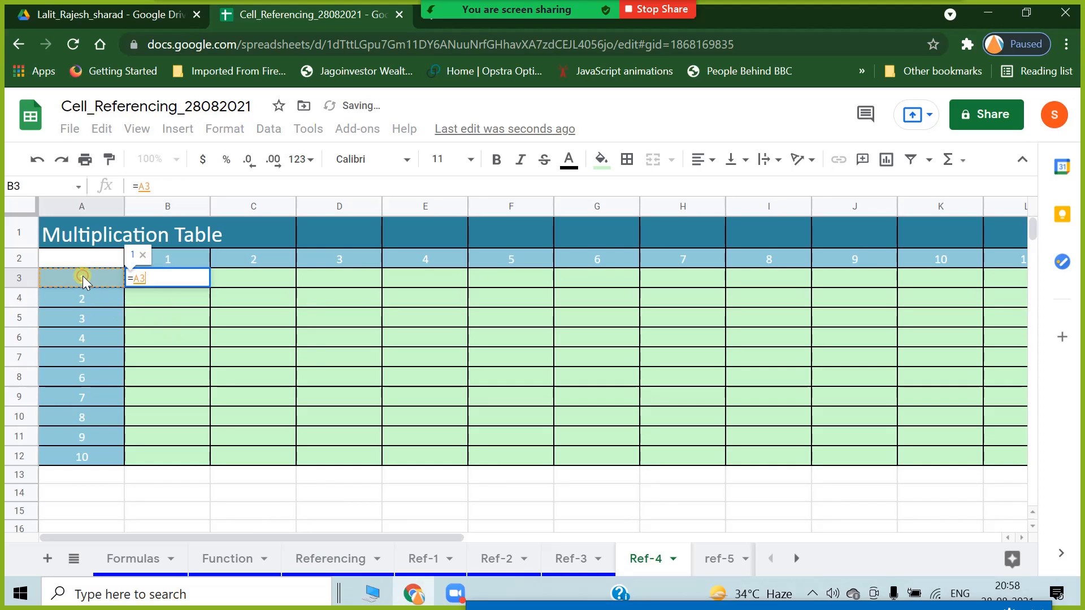
{"action": "type", "text": "*"}
{"action": "left_click", "coordinate": [168, 257]}
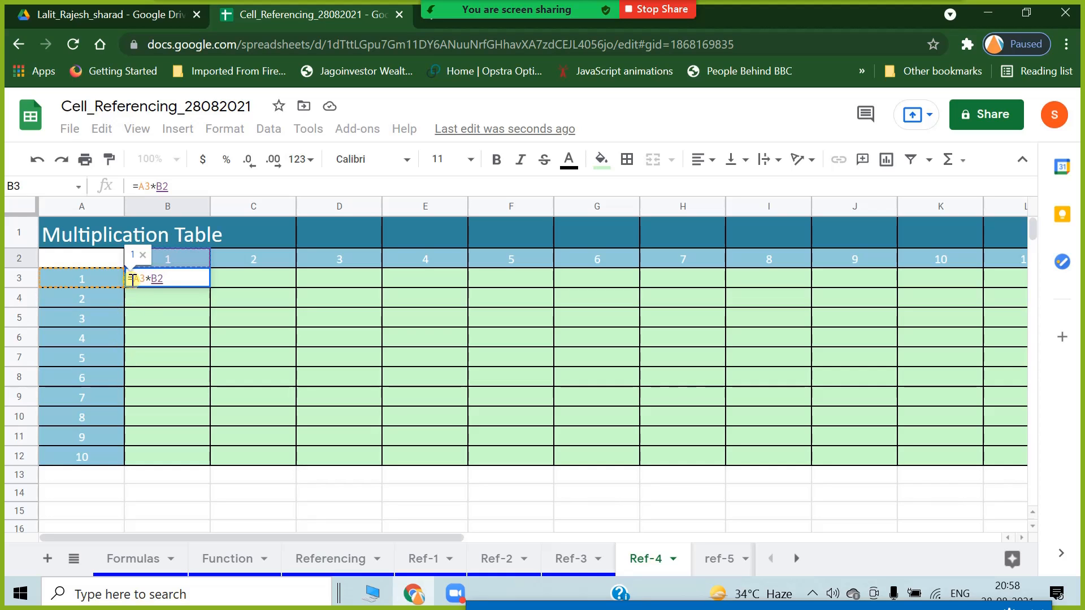
{"action": "key", "text": "Left"}
{"action": "key", "text": "Left"}
{"action": "key", "text": "Left"}
{"action": "key", "text": "Left"}
{"action": "key", "text": "Left"}
{"action": "type", "text": "$"}
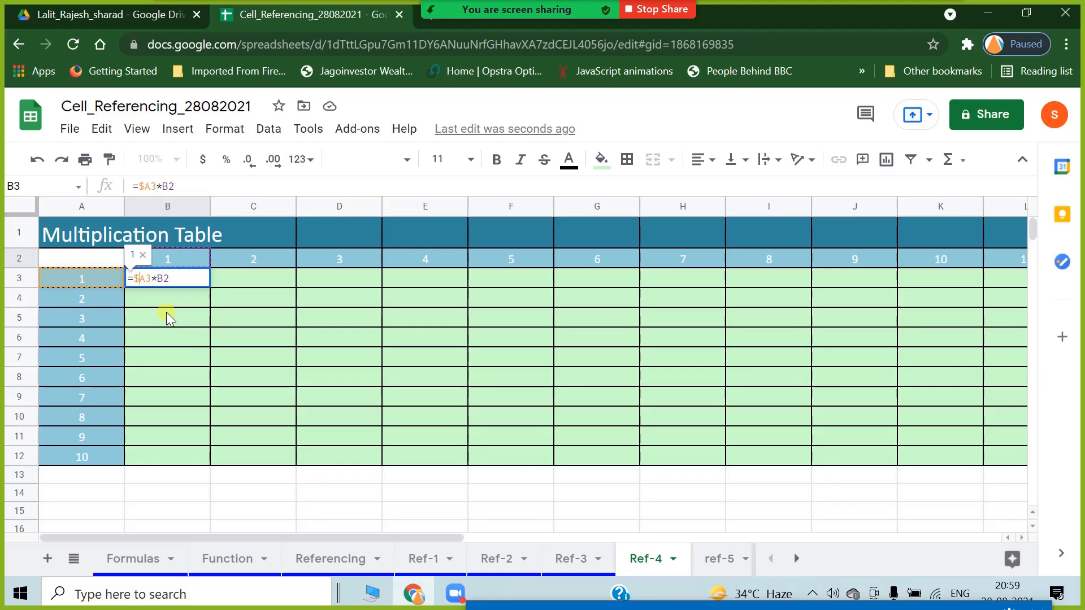
Lock the column of the second reference so B3's formula reads =$A3*$B2.
{"action": "left_click", "coordinate": [160, 279]}
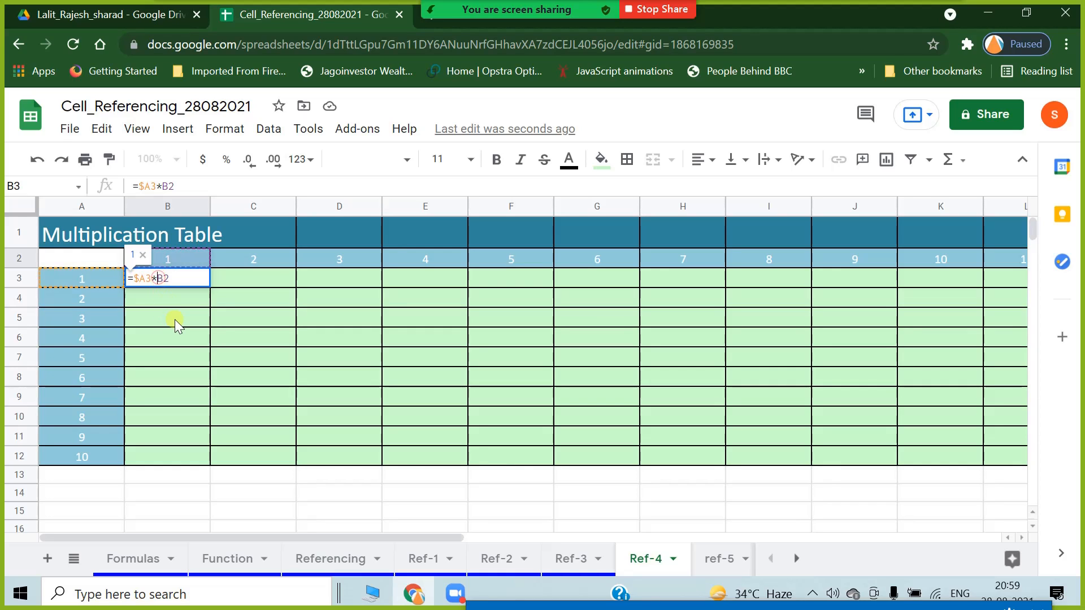
{"action": "type", "text": "$"}
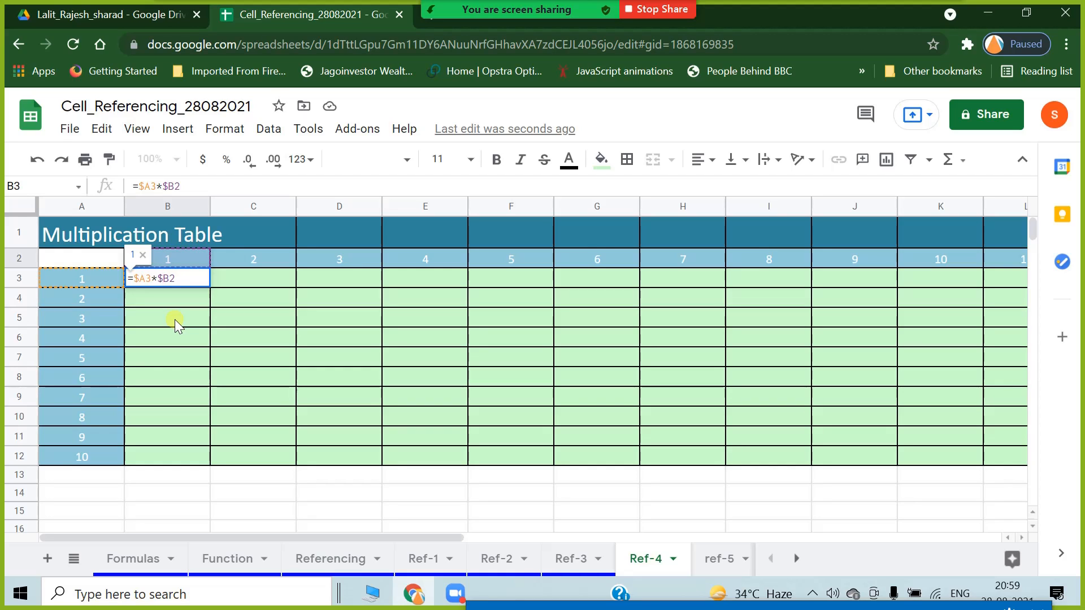
{"action": "key", "text": "BackSpace"}
{"action": "type", "text": "$"}
Change B3's formula to =A$3*$B2 and fill it down to row 12 and across into column C.
{"action": "left_click", "coordinate": [141, 279]}
{"action": "key", "text": "BackSpace"}
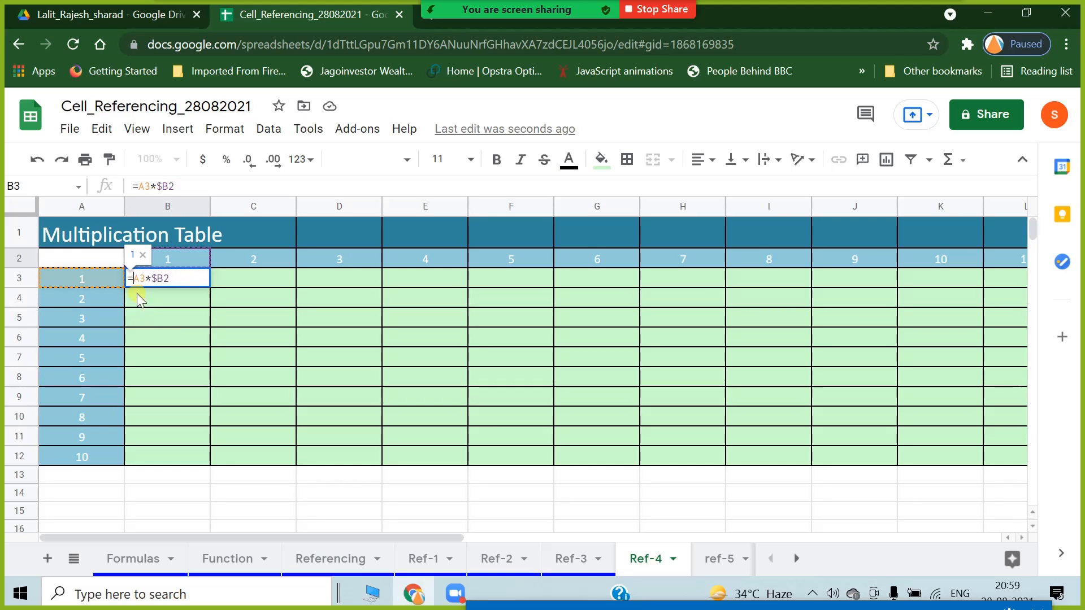
{"action": "key", "text": "Right"}
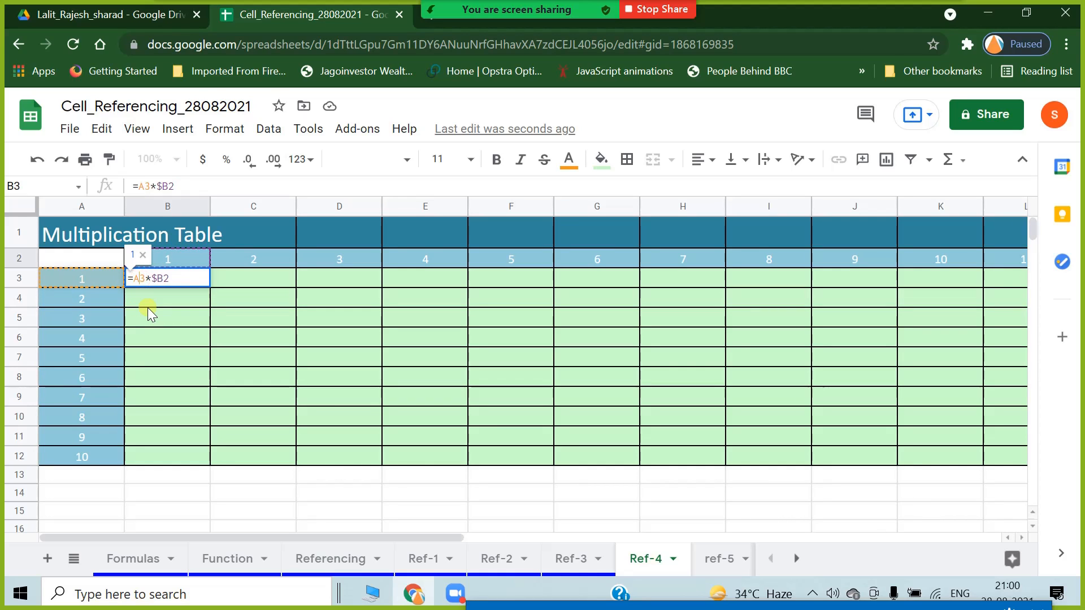
{"action": "type", "text": "$"}
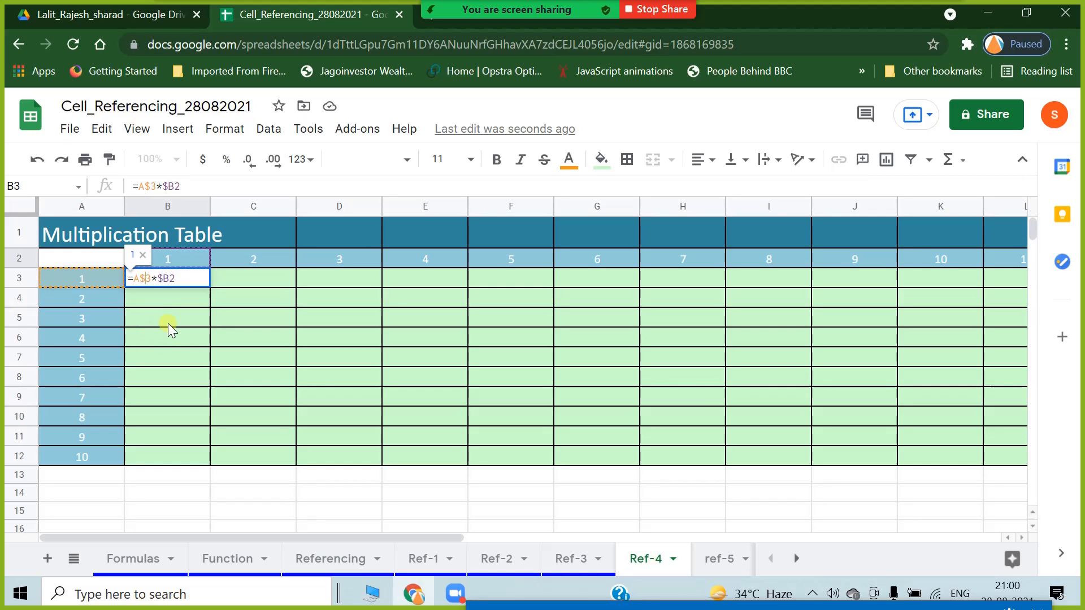
{"action": "key", "text": "Return"}
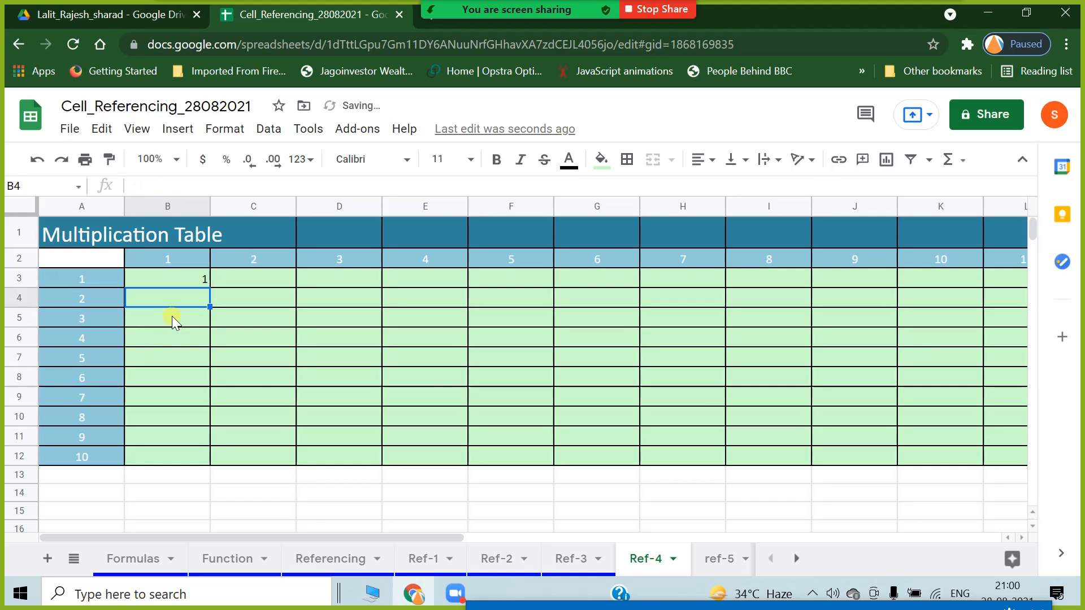
{"action": "left_click", "coordinate": [195, 279]}
{"action": "left_click_drag", "start_coordinate": [206, 286], "coordinate": [281, 465]}
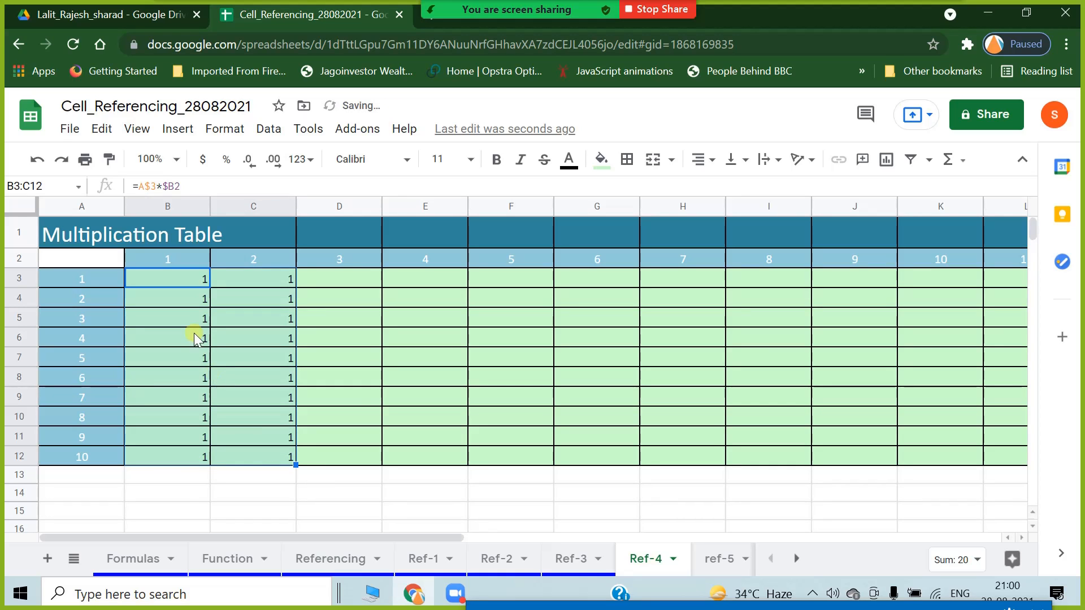
Clear the row-locked trial formulas from B3:C12.
{"action": "left_click_drag", "start_coordinate": [182, 301], "coordinate": [279, 453]}
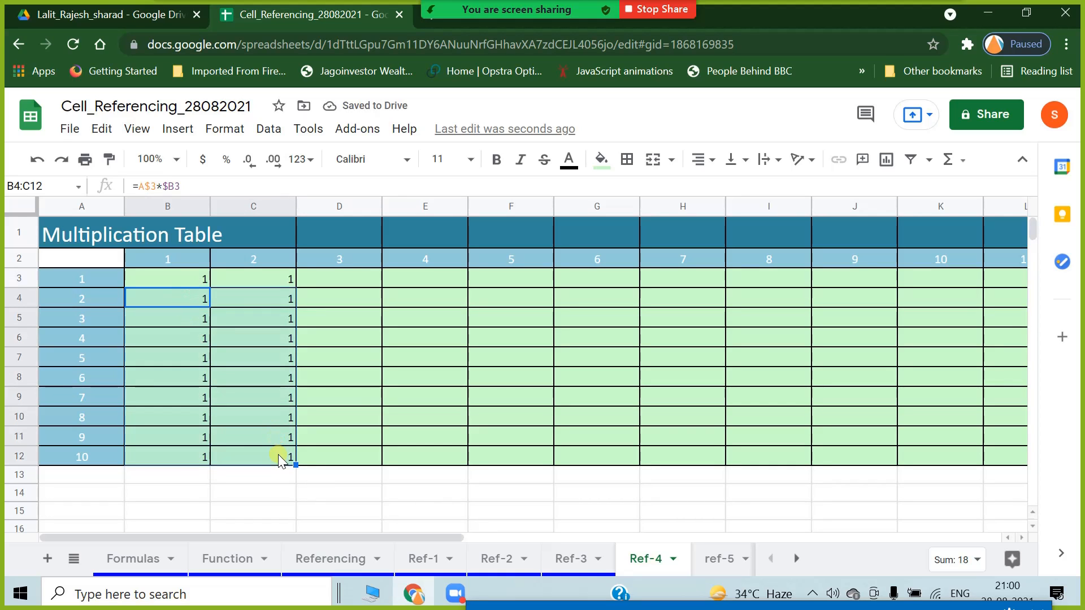
{"action": "key", "text": "Delete"}
{"action": "left_click", "coordinate": [252, 280]}
{"action": "key", "text": "Delete"}
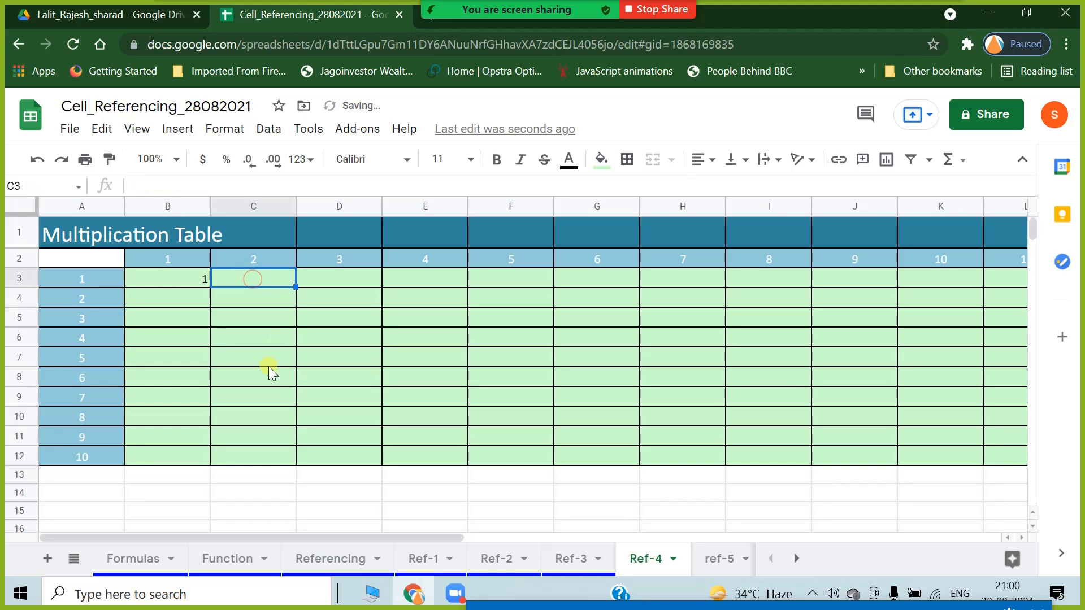
{"action": "left_click", "coordinate": [269, 366]}
{"action": "left_click", "coordinate": [174, 276]}
{"action": "key", "text": "Delete"}
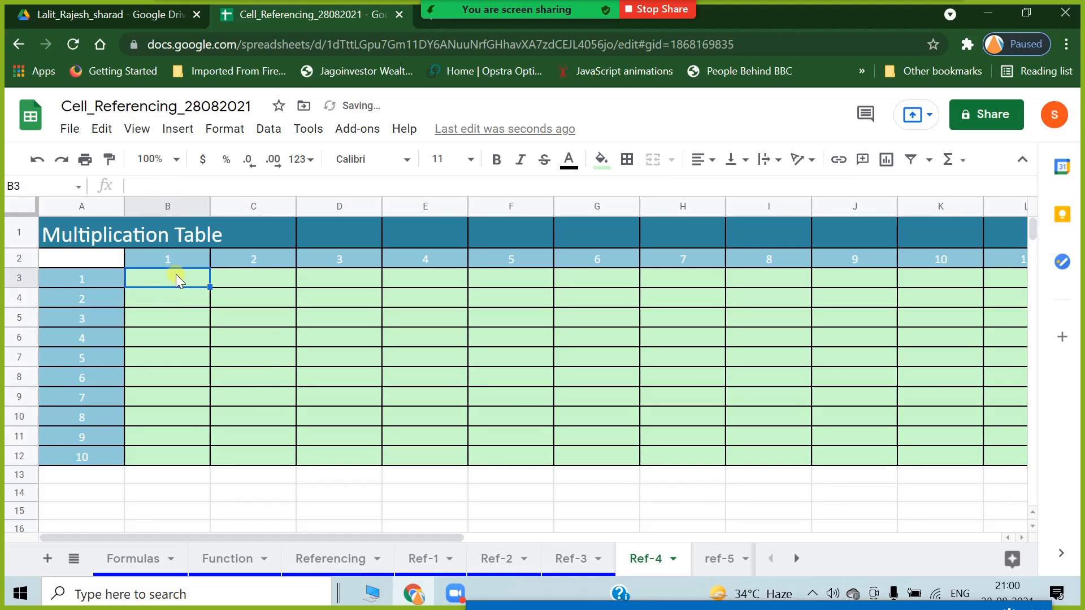
Build =$A3*B2 in the emptied cell B3, with only column A locked.
{"action": "type", "text": "="}
{"action": "left_click", "coordinate": [114, 278]}
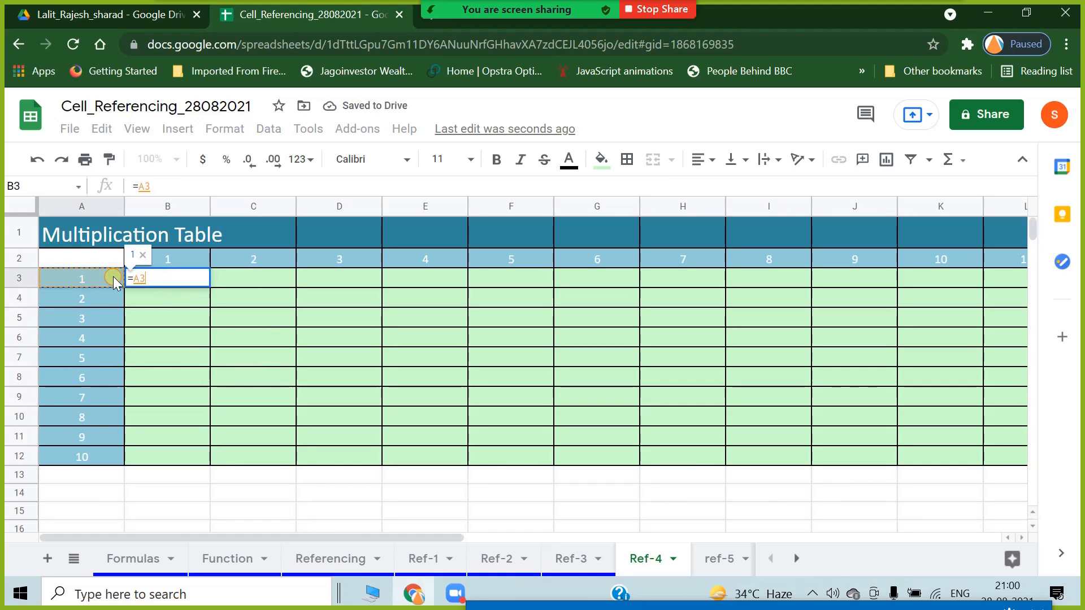
{"action": "type", "text": "*"}
{"action": "left_click", "coordinate": [156, 263]}
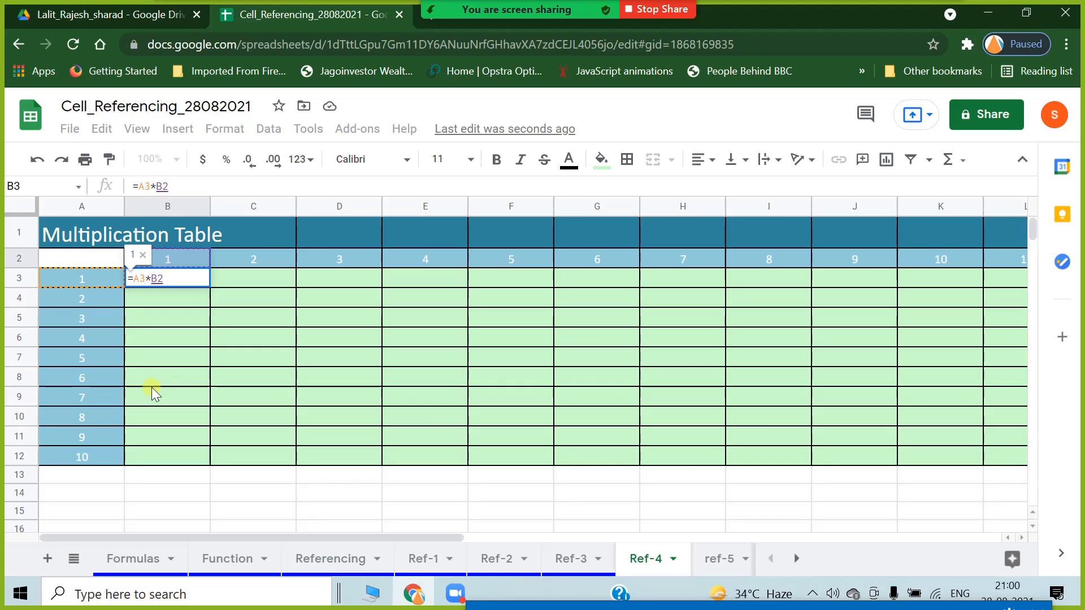
{"action": "left_click", "coordinate": [133, 279]}
{"action": "type", "text": "$"}
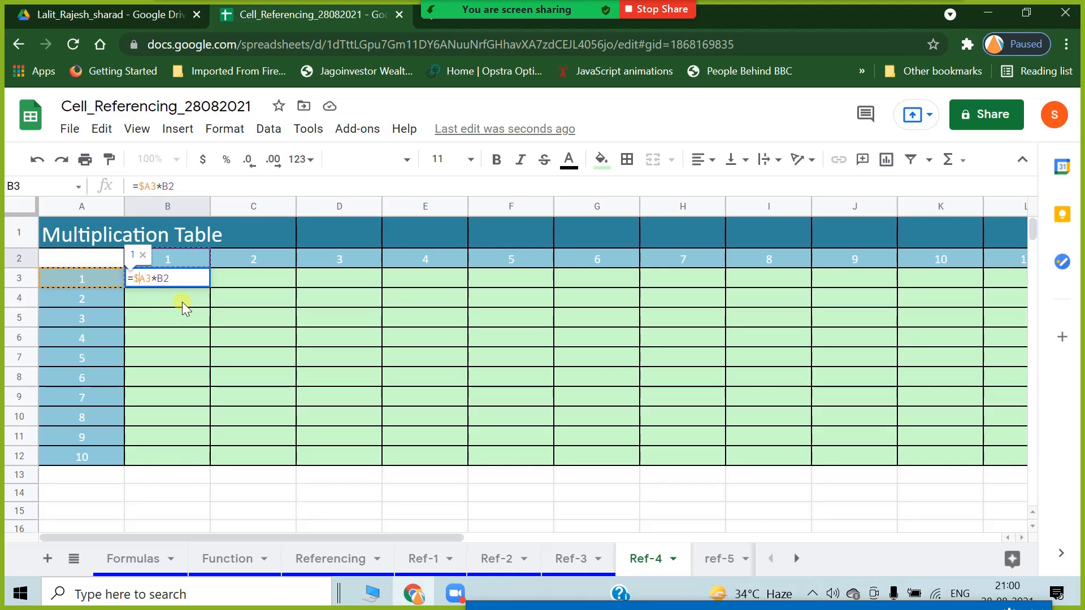
Lock column B in the second reference, committing =$A3*$B2 in B3, and fill it down to row 12.
{"action": "left_click", "coordinate": [164, 278]}
{"action": "type", "text": "$"}
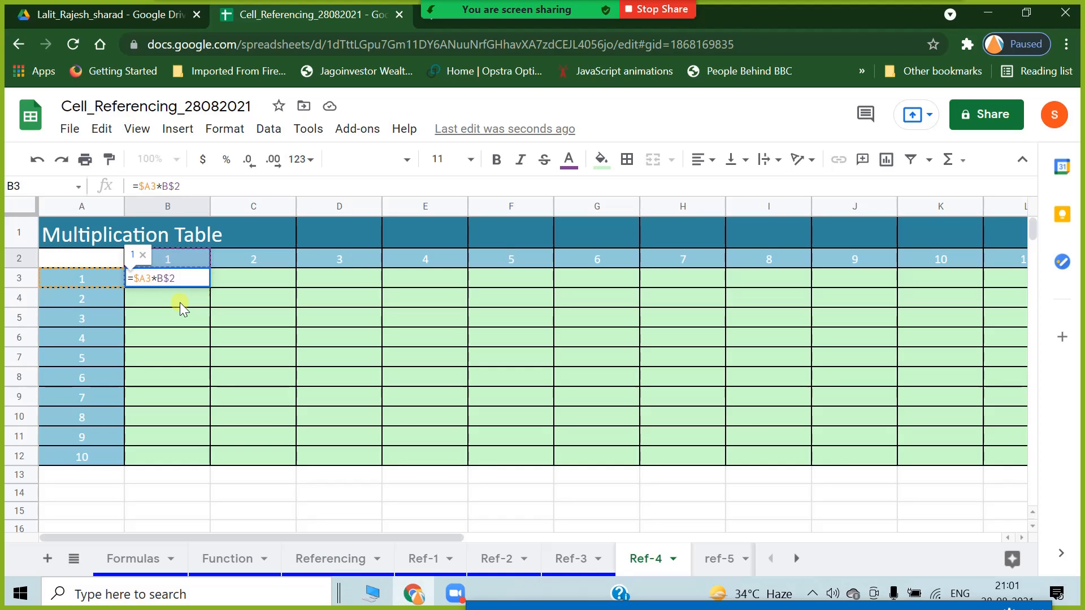
{"action": "key", "text": "BackSpace"}
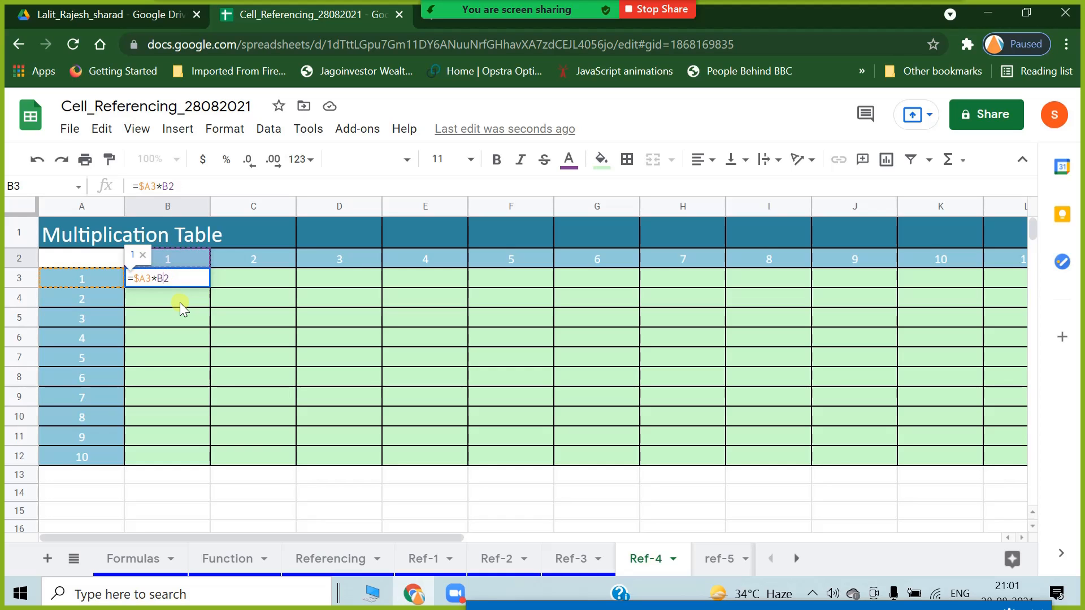
{"action": "left_click", "coordinate": [157, 279]}
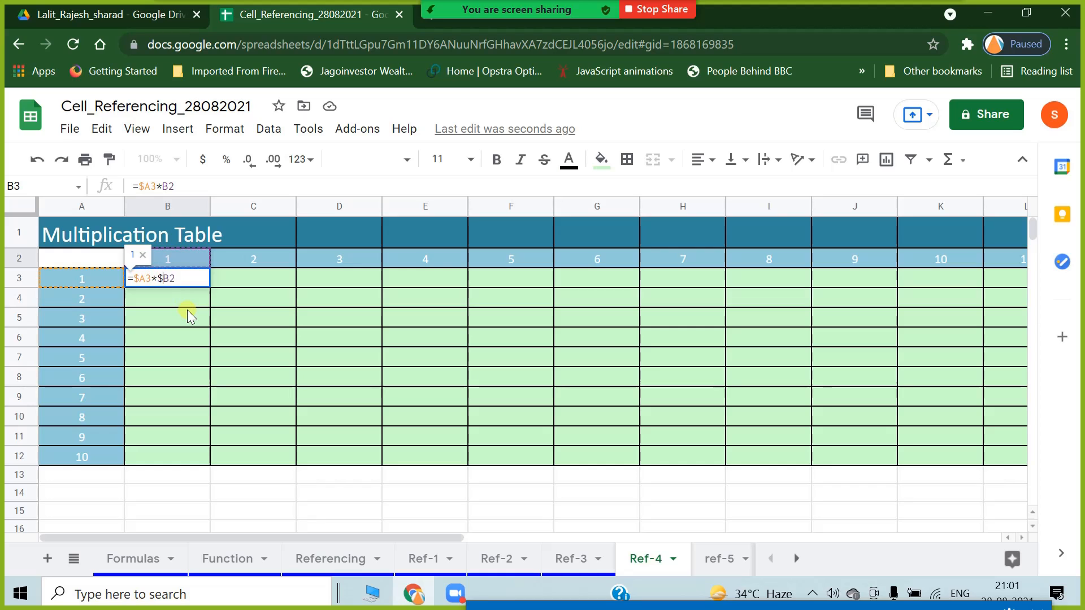
{"action": "type", "text": "$"}
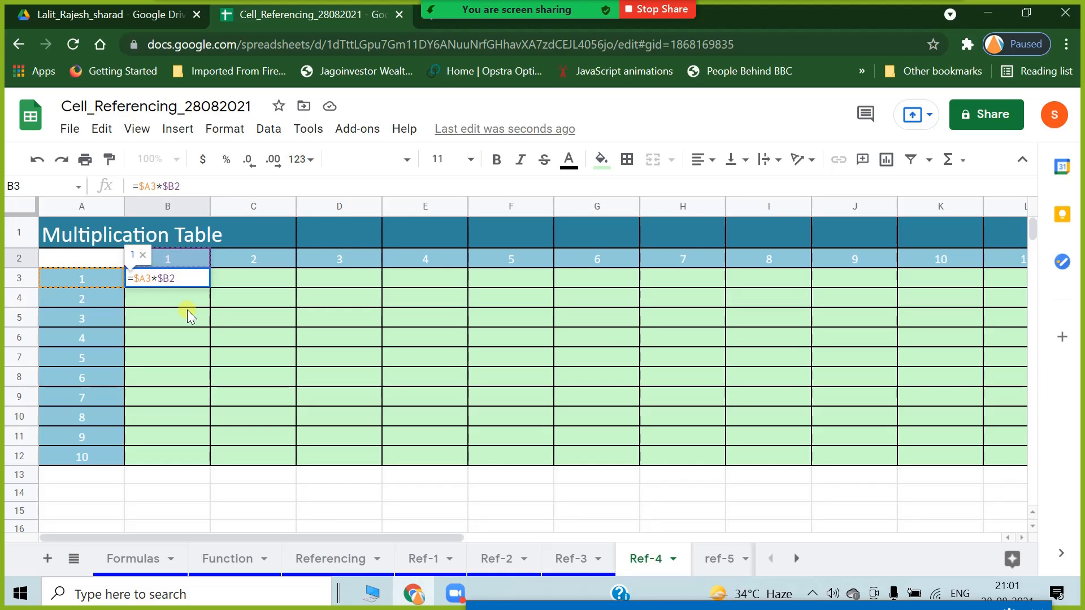
{"action": "key", "text": "Return"}
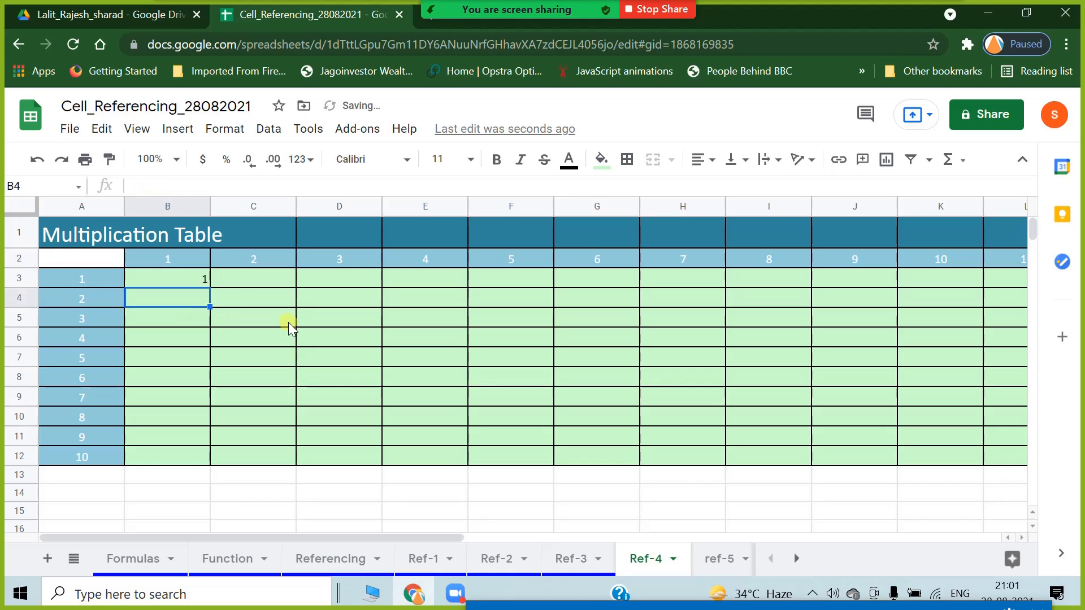
{"action": "left_click", "coordinate": [206, 280]}
{"action": "left_click_drag", "start_coordinate": [210, 287], "coordinate": [198, 460]}
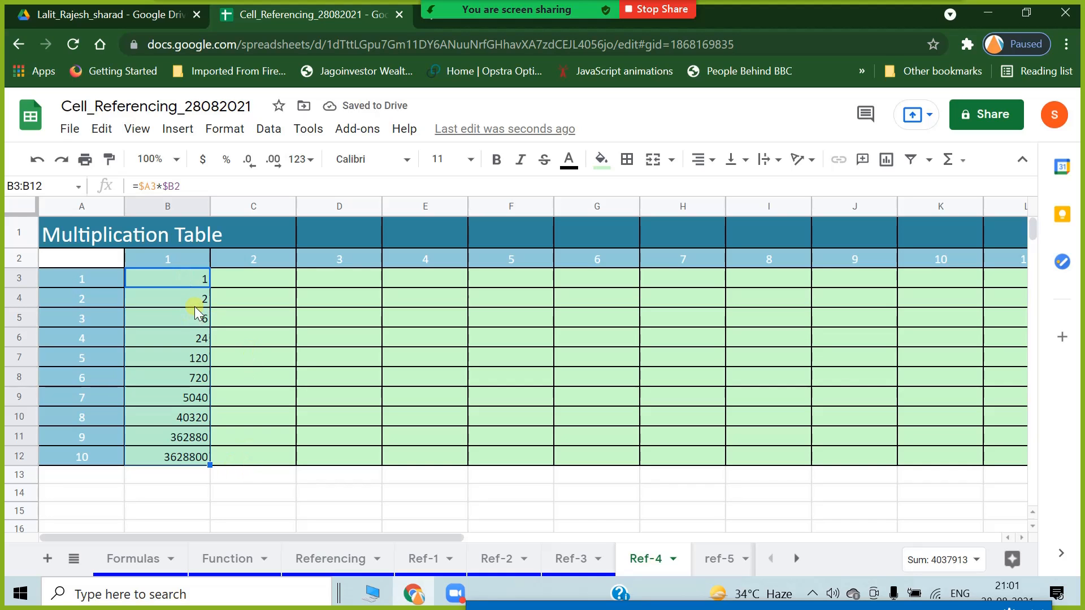
Clear the column-locked trial formulas from B3:B12.
{"action": "left_click_drag", "start_coordinate": [193, 302], "coordinate": [195, 468]}
{"action": "key", "text": "Delete"}
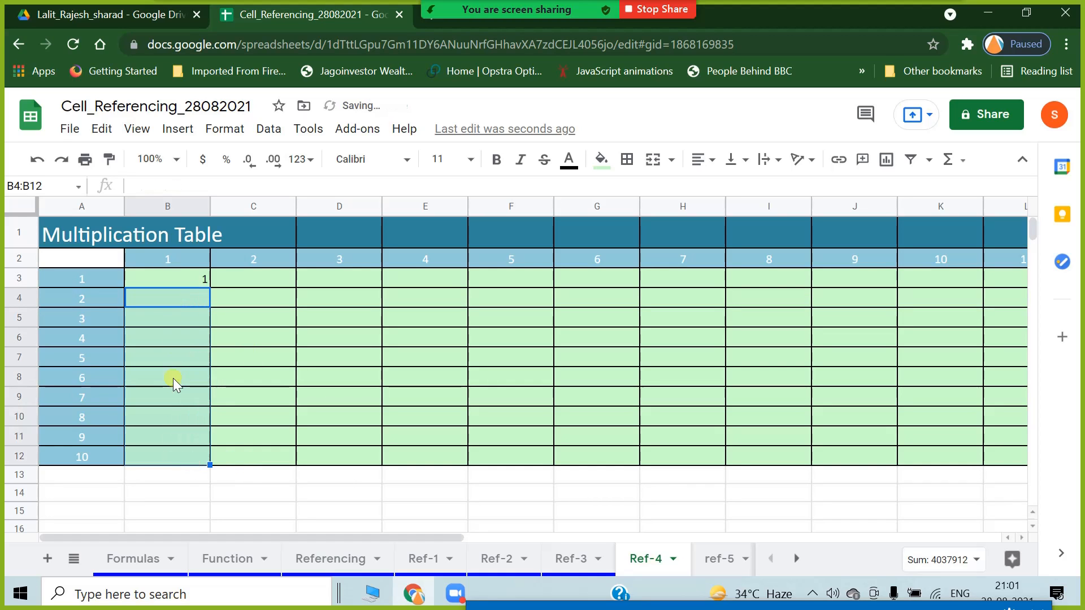
{"action": "left_click", "coordinate": [169, 280]}
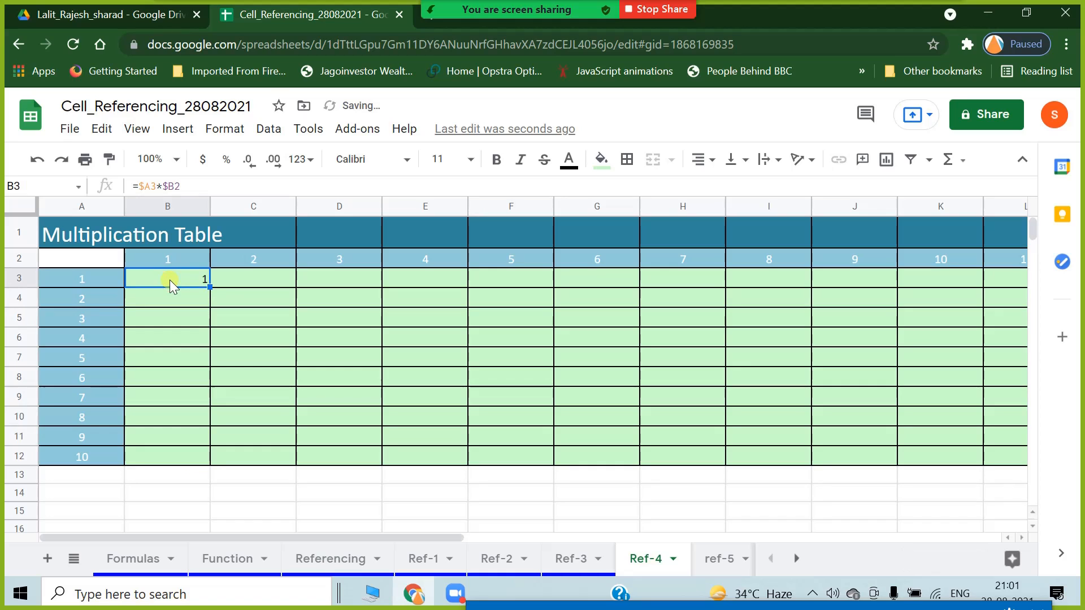
{"action": "key", "text": "Delete"}
Begin B3's formula as =$A$3*B2, locking both the column and row of the first reference.
{"action": "type", "text": "="}
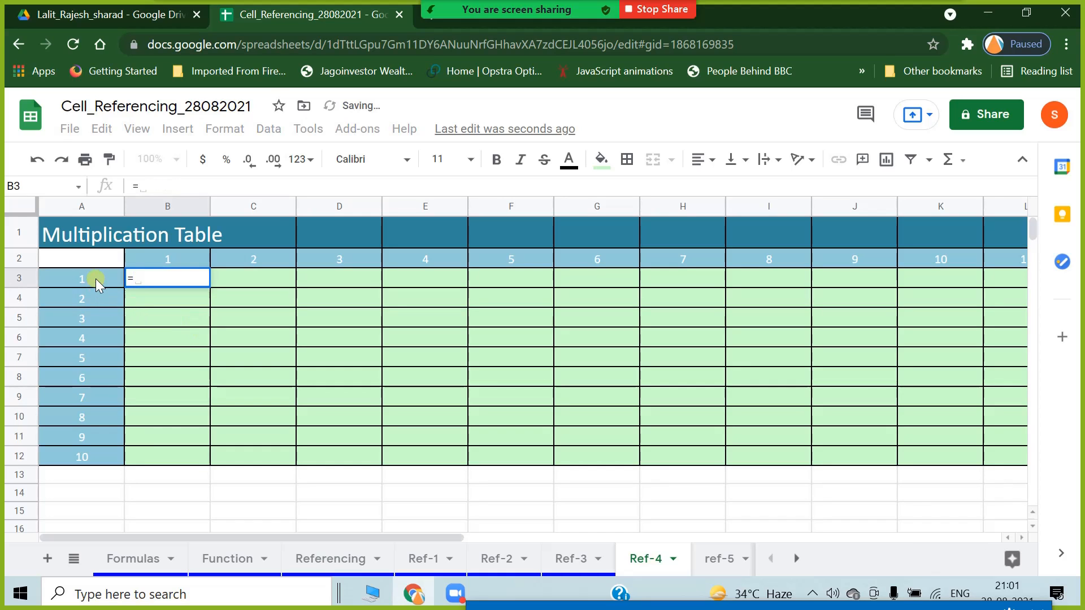
{"action": "left_click", "coordinate": [95, 278]}
{"action": "type", "text": "*"}
{"action": "left_click", "coordinate": [162, 259]}
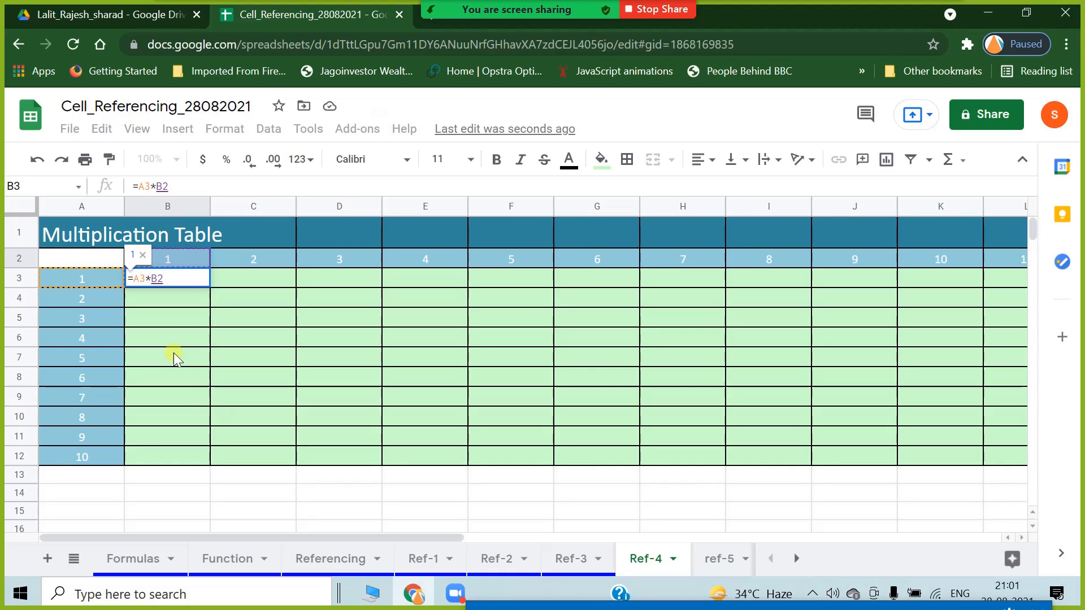
{"action": "left_click", "coordinate": [131, 278]}
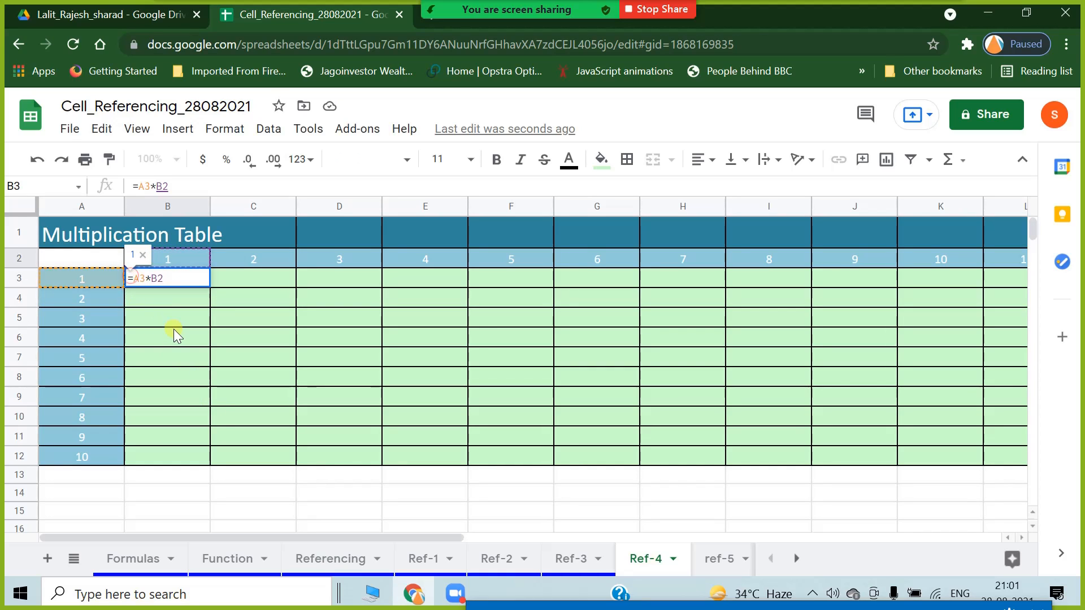
{"action": "type", "text": "$"}
{"action": "key", "text": "Right"}
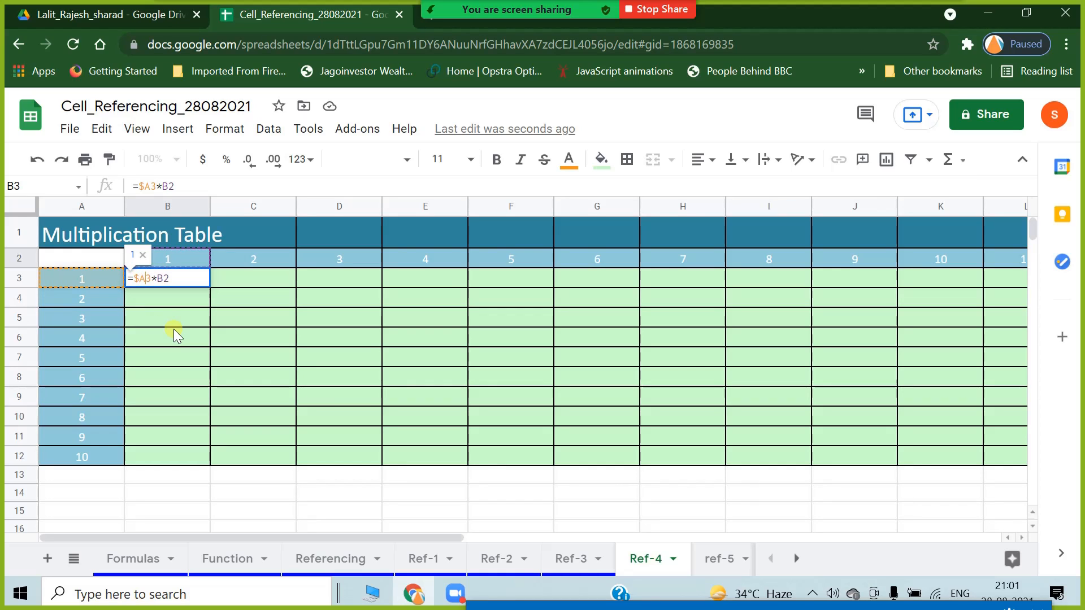
{"action": "type", "text": "$"}
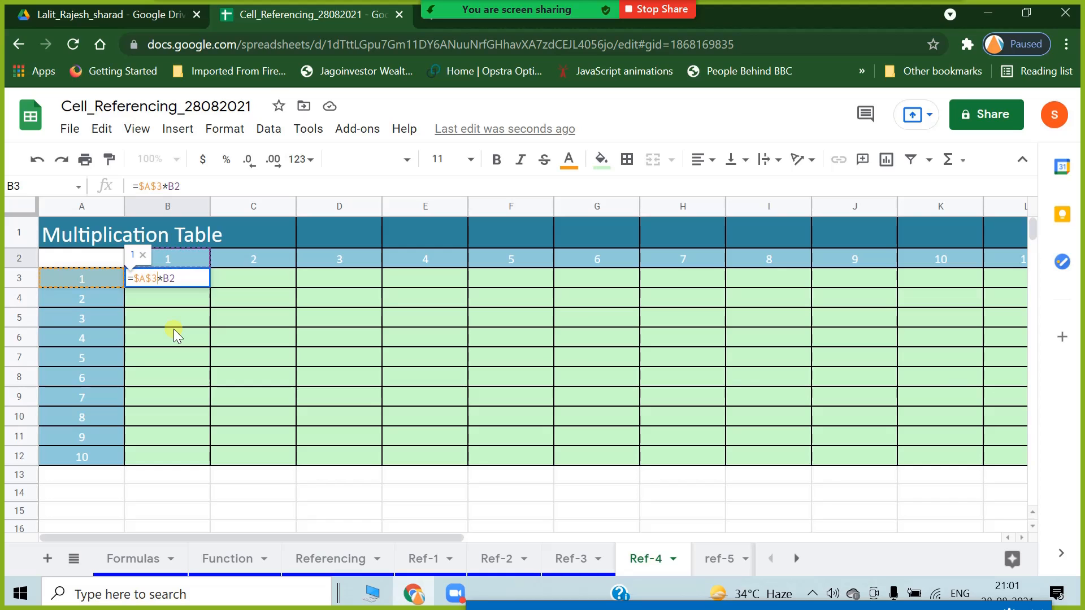
Lock the column and row of the second reference and commit =$A$3*$B$2 in cell B3.
{"action": "key", "text": "Right"}
{"action": "type", "text": "$"}
{"action": "key", "text": "Right"}
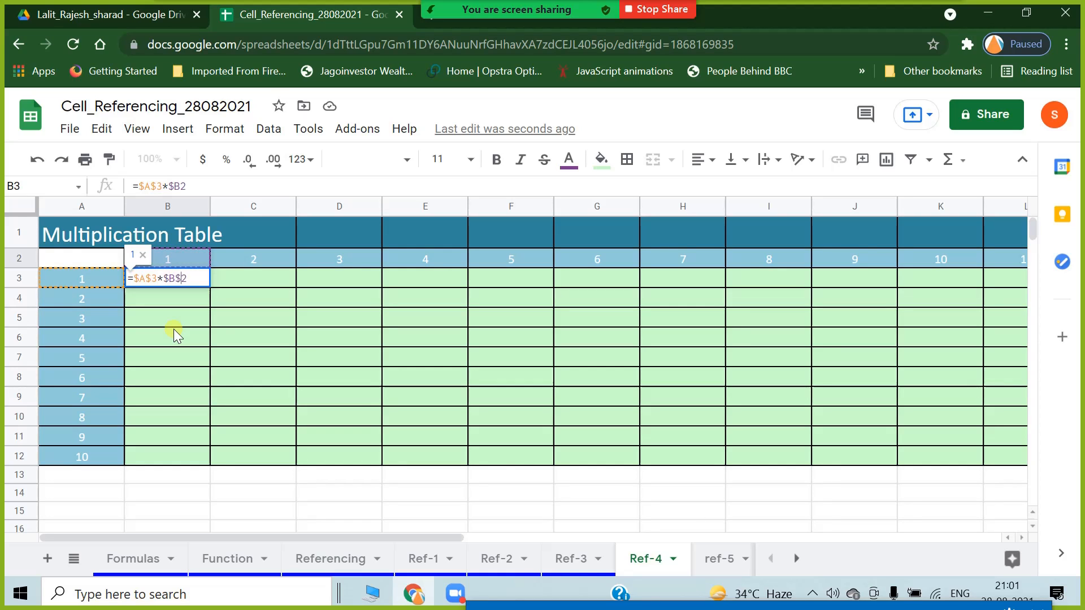
{"action": "type", "text": "$"}
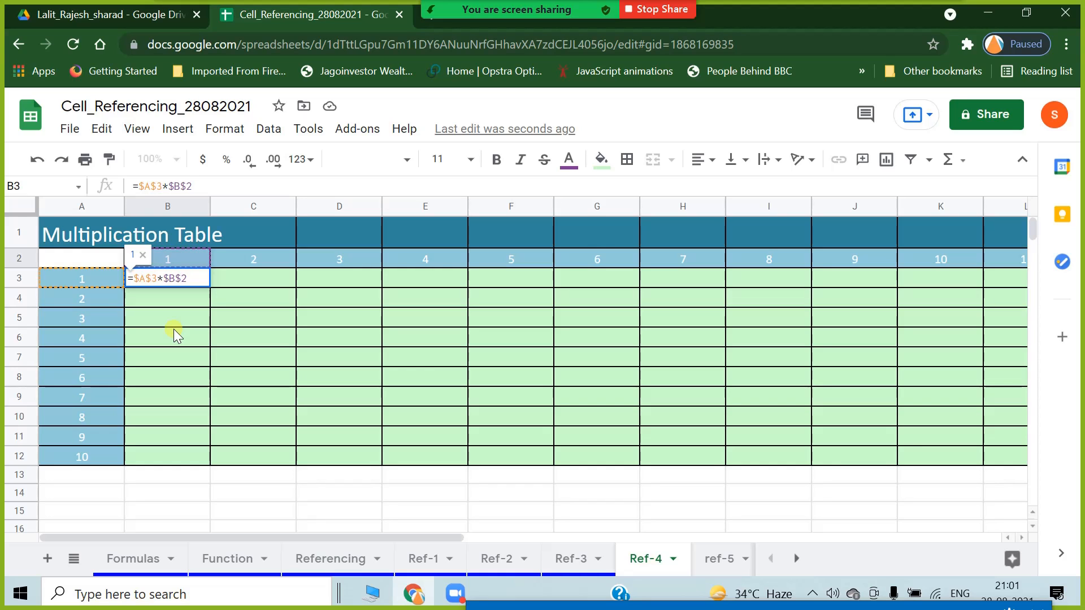
{"action": "key", "text": "Return"}
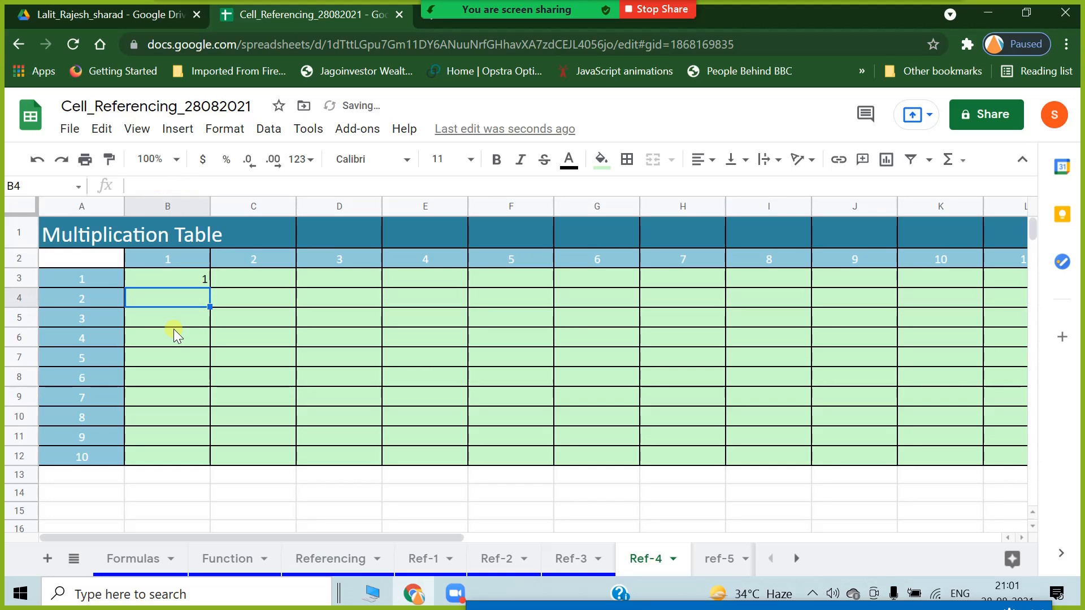
Fill the fully absolute formula from B3 down to row 12.
{"action": "left_click", "coordinate": [181, 282]}
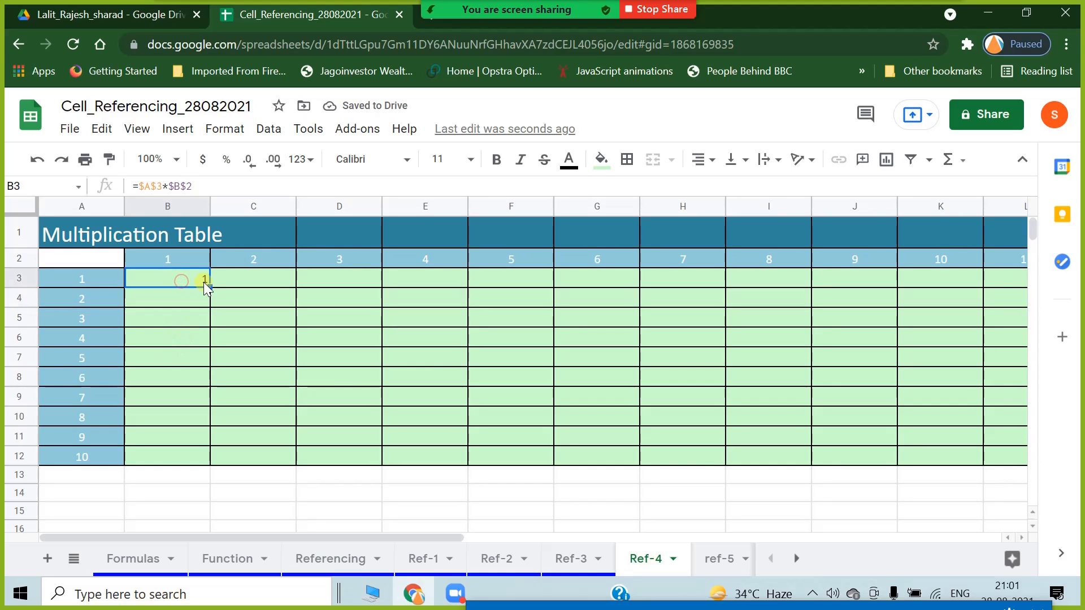
{"action": "left_click_drag", "start_coordinate": [208, 288], "coordinate": [215, 461]}
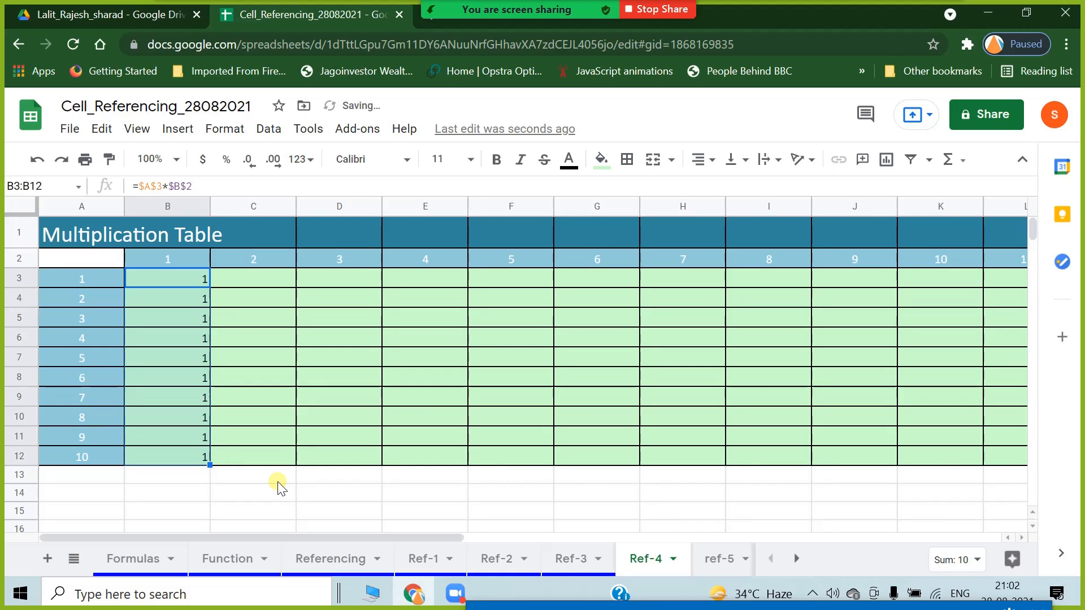
{"action": "left_click", "coordinate": [269, 417]}
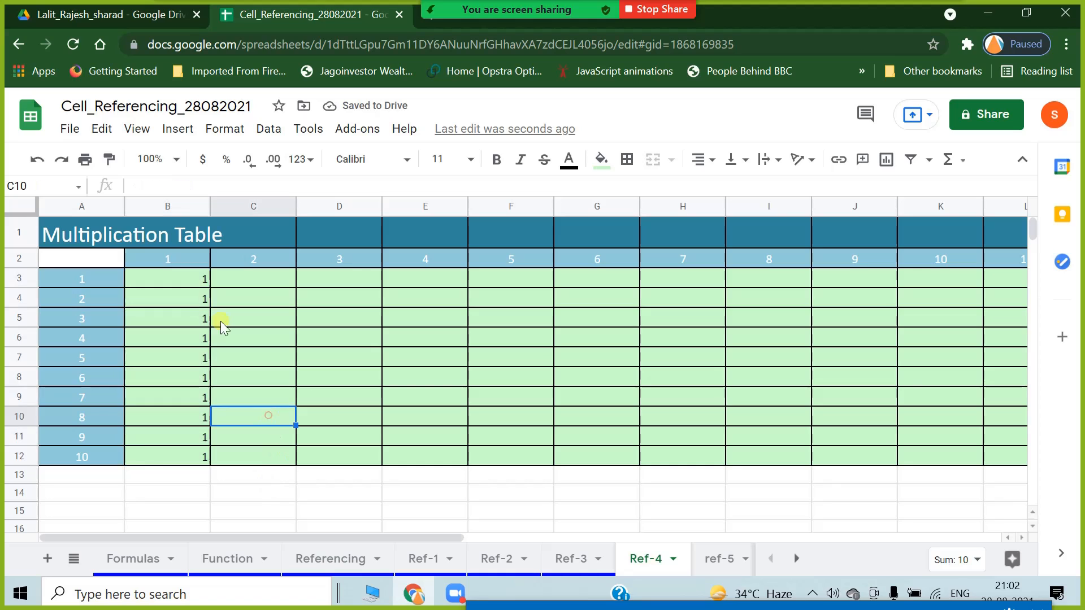
Clear the fully absolute trial formulas from B3:B12.
{"action": "left_click", "coordinate": [192, 282]}
{"action": "left_click_drag", "start_coordinate": [195, 300], "coordinate": [189, 460]}
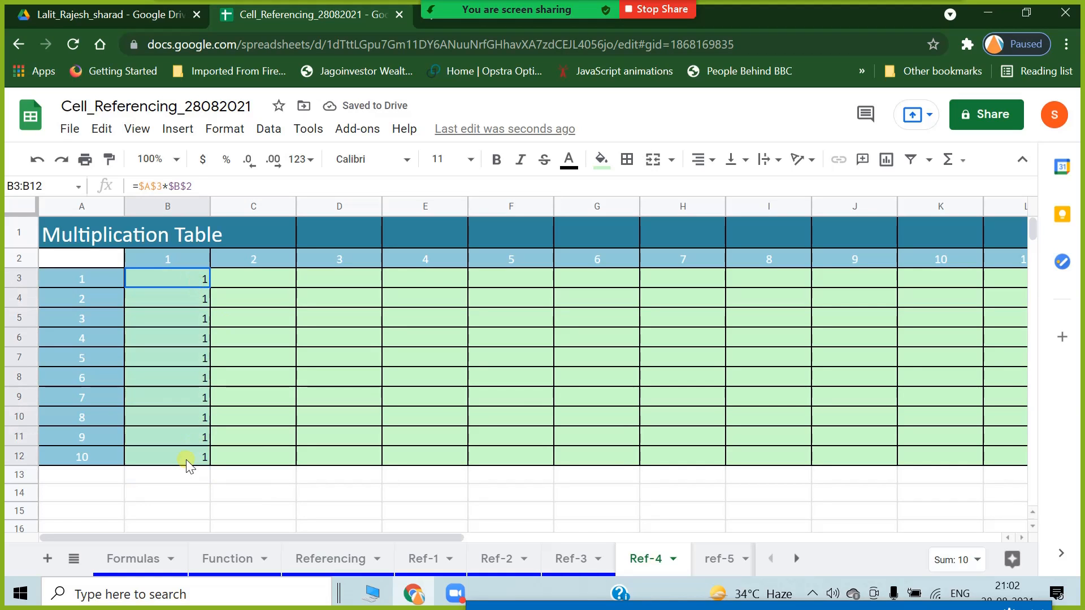
{"action": "key", "text": "Delete"}
Enter =$A3*B$2 in cell B3, locking the first reference's column and the second reference's row.
{"action": "left_click", "coordinate": [172, 283]}
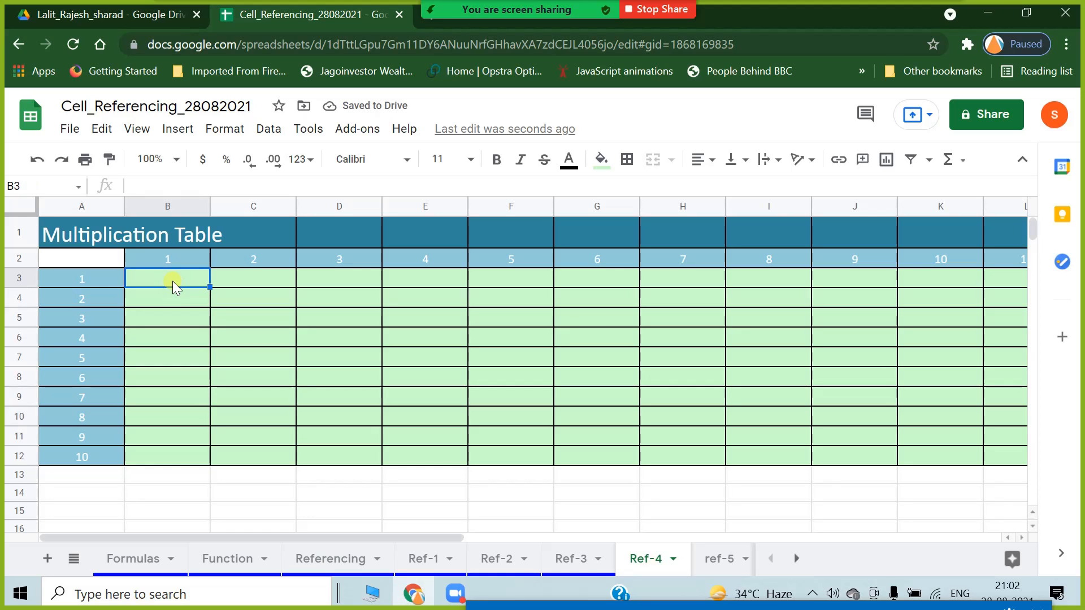
{"action": "type", "text": "="}
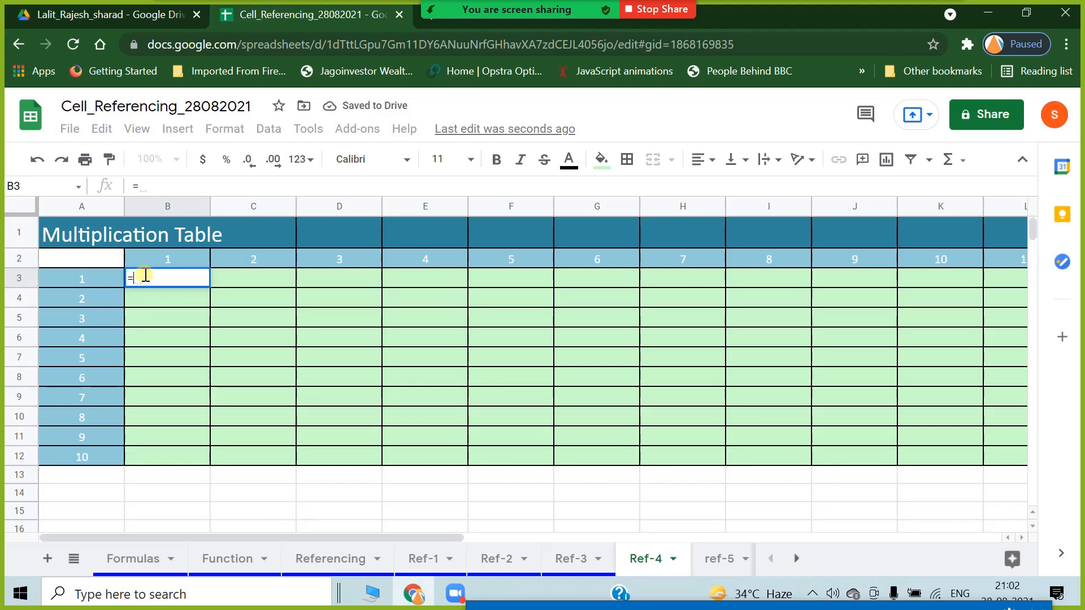
{"action": "left_click", "coordinate": [100, 276]}
{"action": "type", "text": "*"}
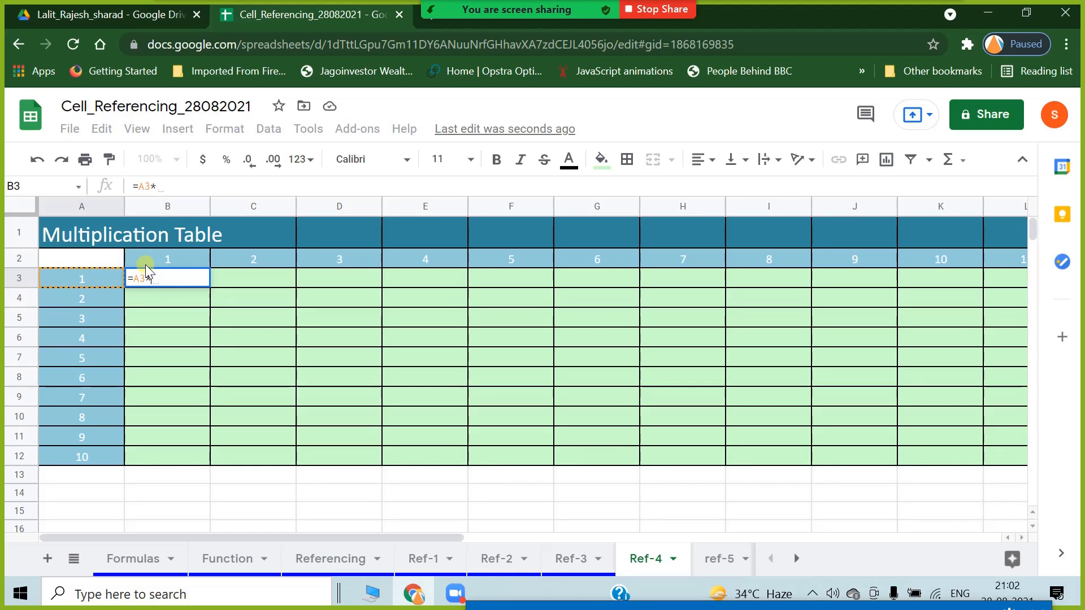
{"action": "left_click", "coordinate": [146, 264]}
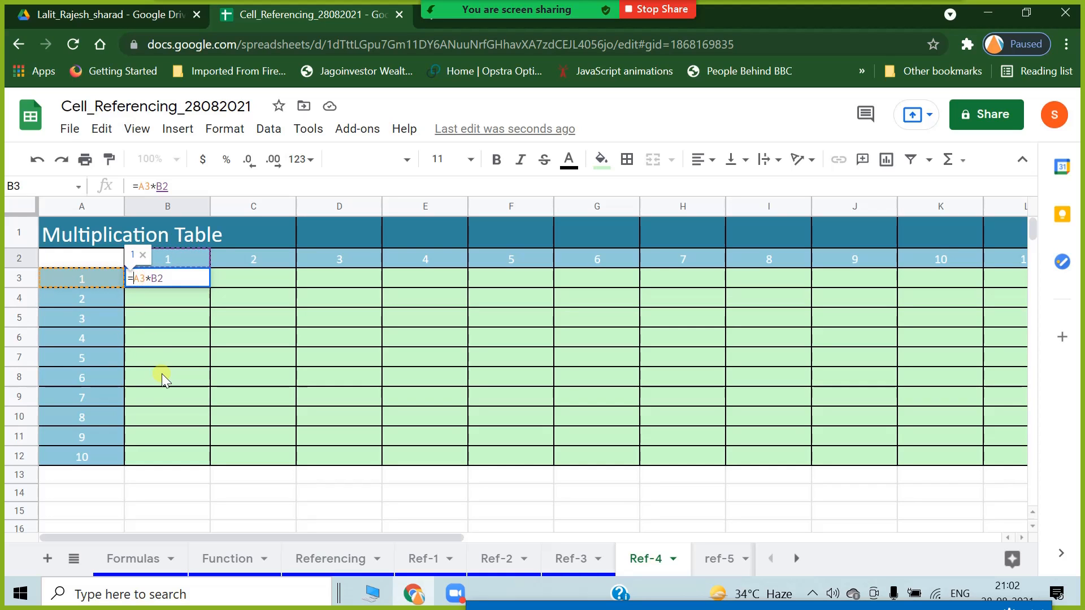
{"action": "type", "text": "$"}
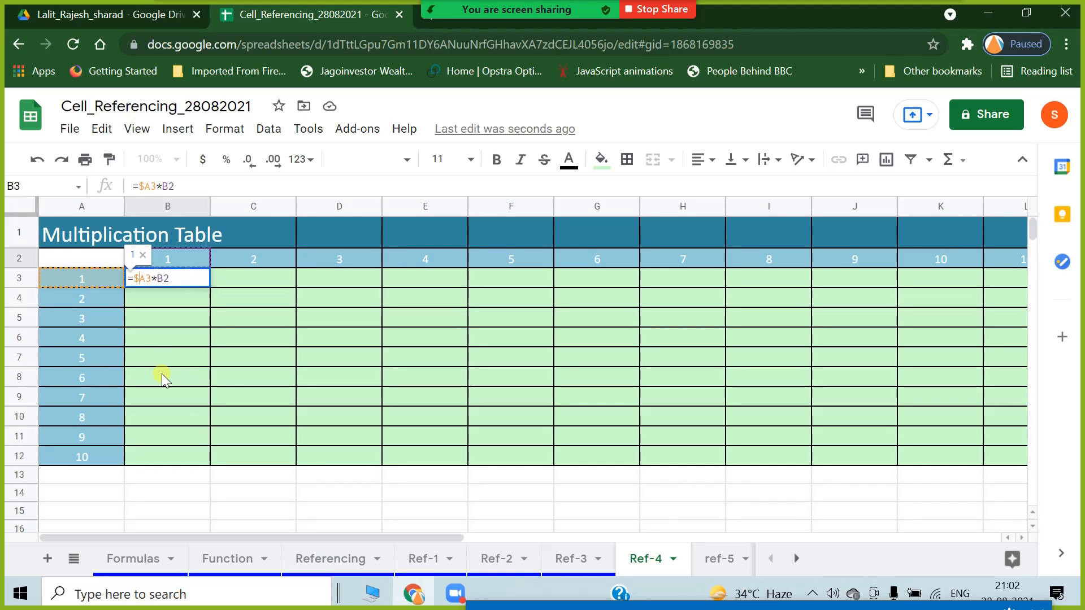
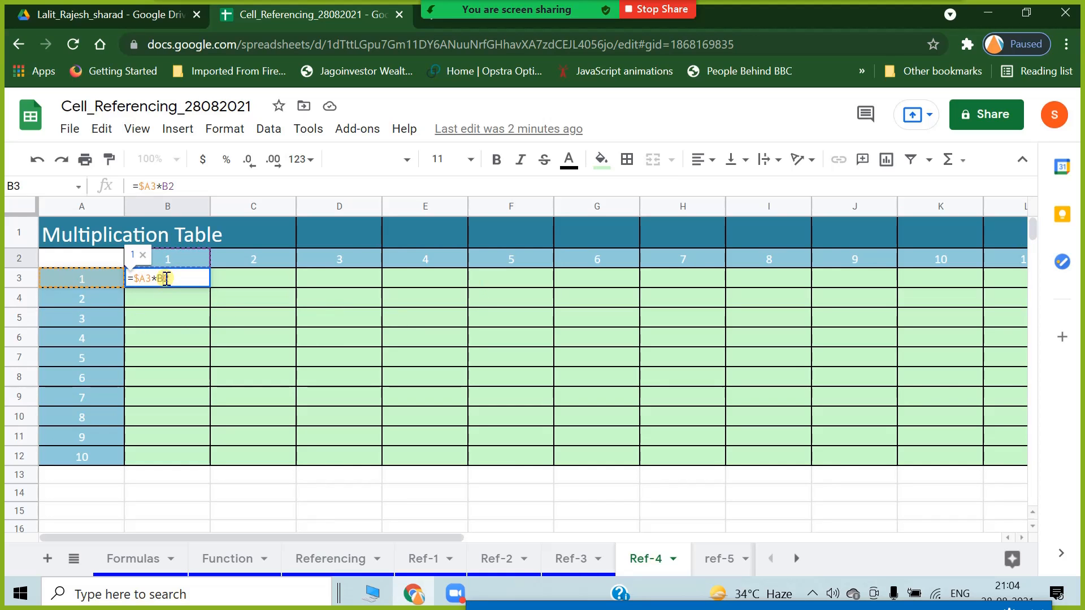
{"action": "left_click", "coordinate": [164, 279]}
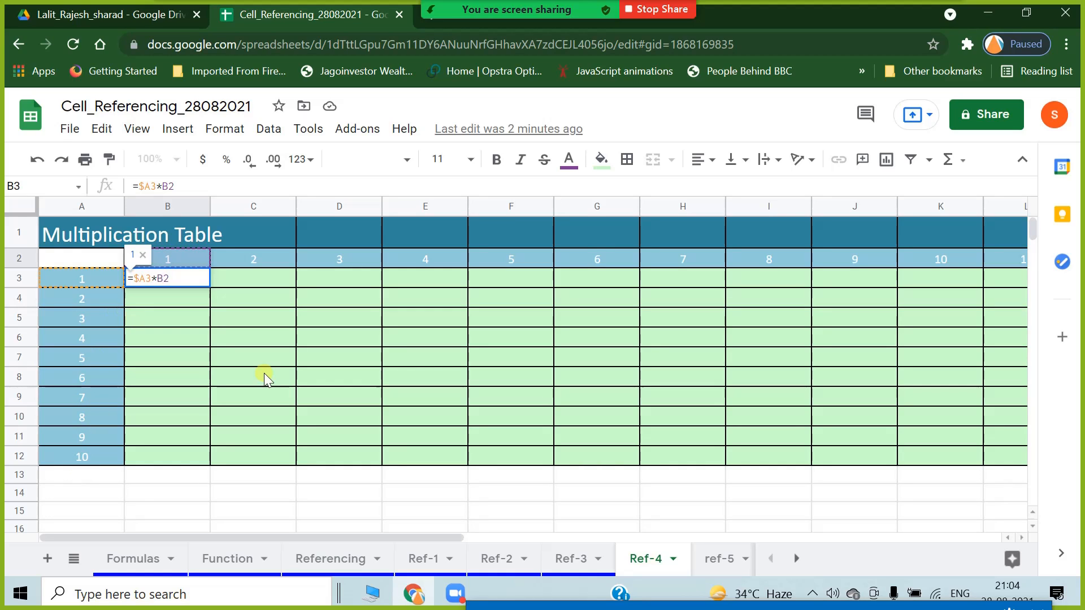
{"action": "type", "text": "$"}
{"action": "key", "text": "Return"}
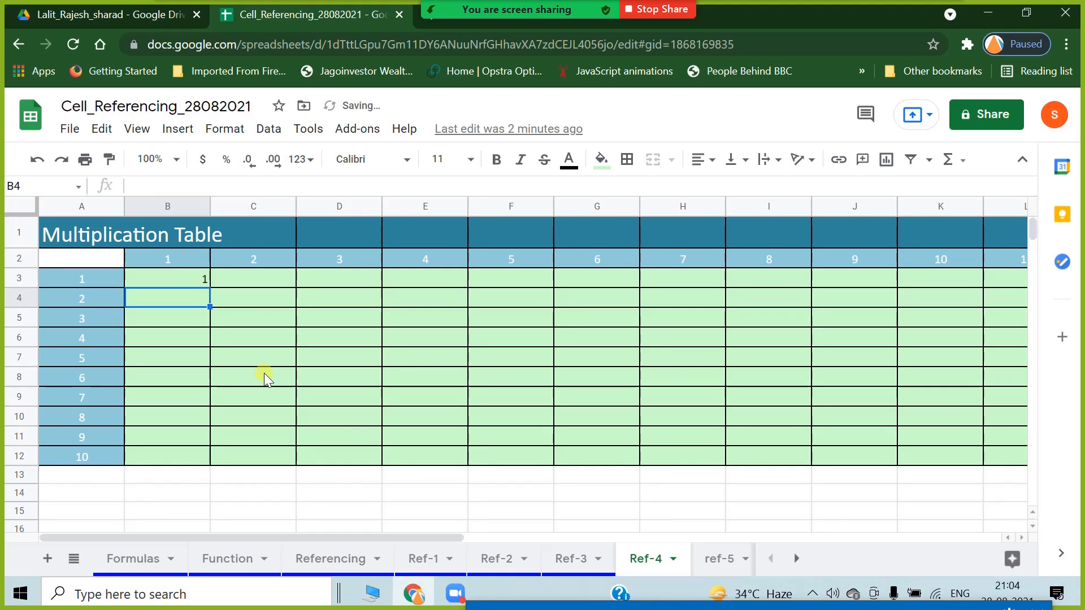
Fill the mixed-reference formula from B3 over the range B3:C12.
{"action": "left_click", "coordinate": [203, 278]}
{"action": "left_click_drag", "start_coordinate": [210, 287], "coordinate": [290, 465]}
{"action": "left_click", "coordinate": [285, 497]}
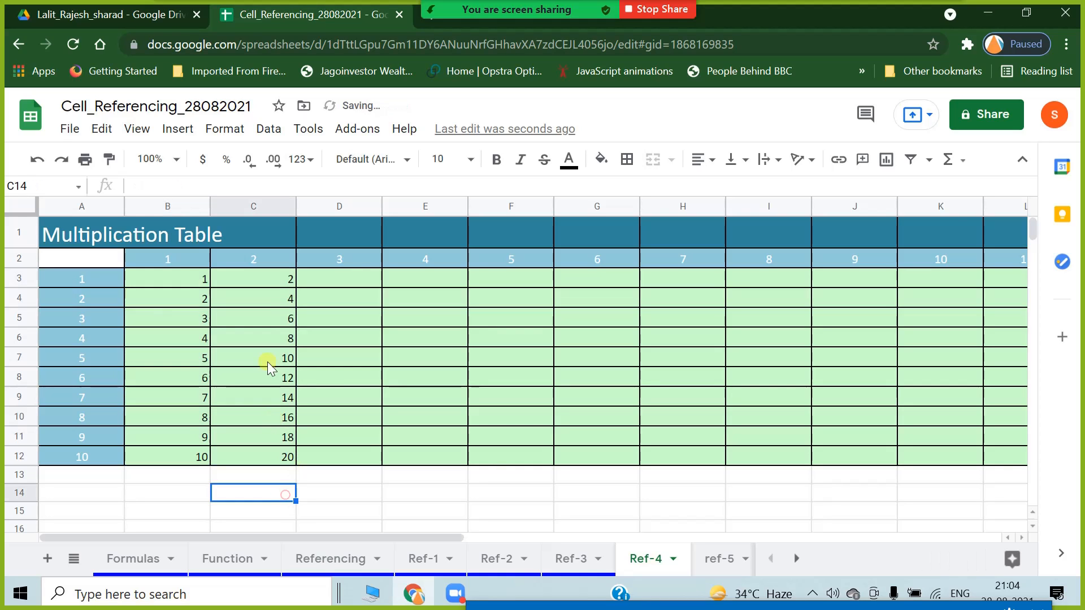
Inspect the filled formulas in C4 and C9 to check which cells they reference.
{"action": "double_click", "coordinate": [264, 300]}
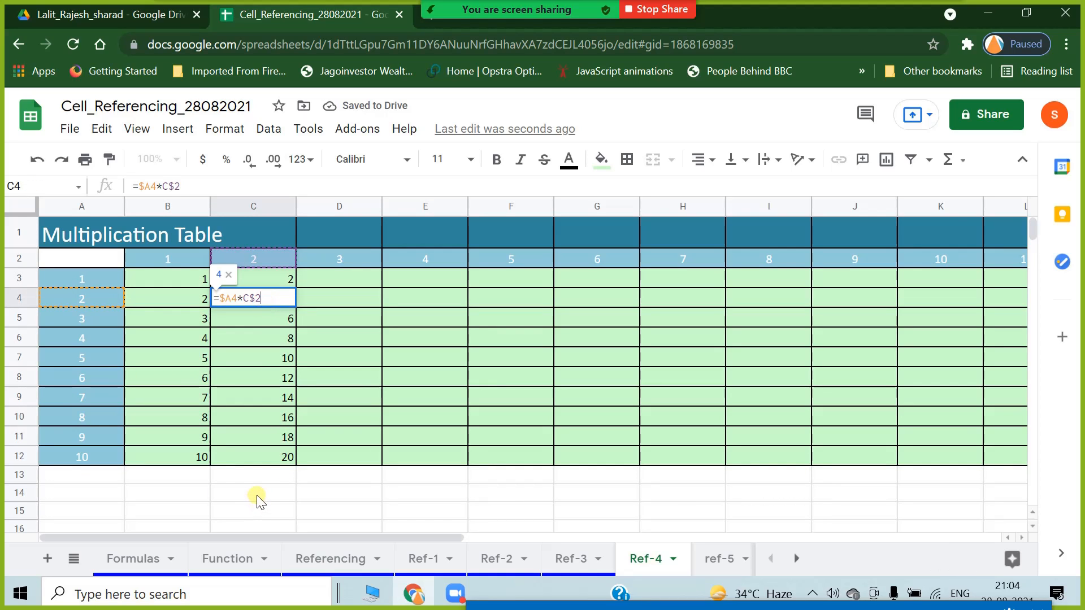
{"action": "double_click", "coordinate": [278, 398]}
{"action": "key", "text": "Escape"}
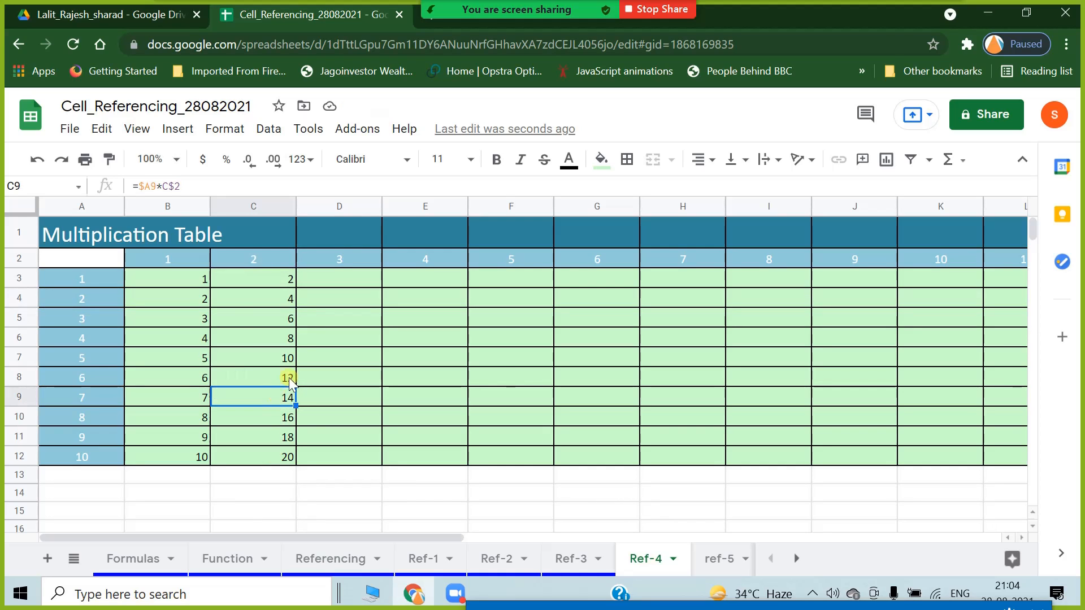
Extend the formulas from C3:C12 across to column N to complete the multiplication table.
{"action": "left_click_drag", "start_coordinate": [263, 280], "coordinate": [544, 459]}
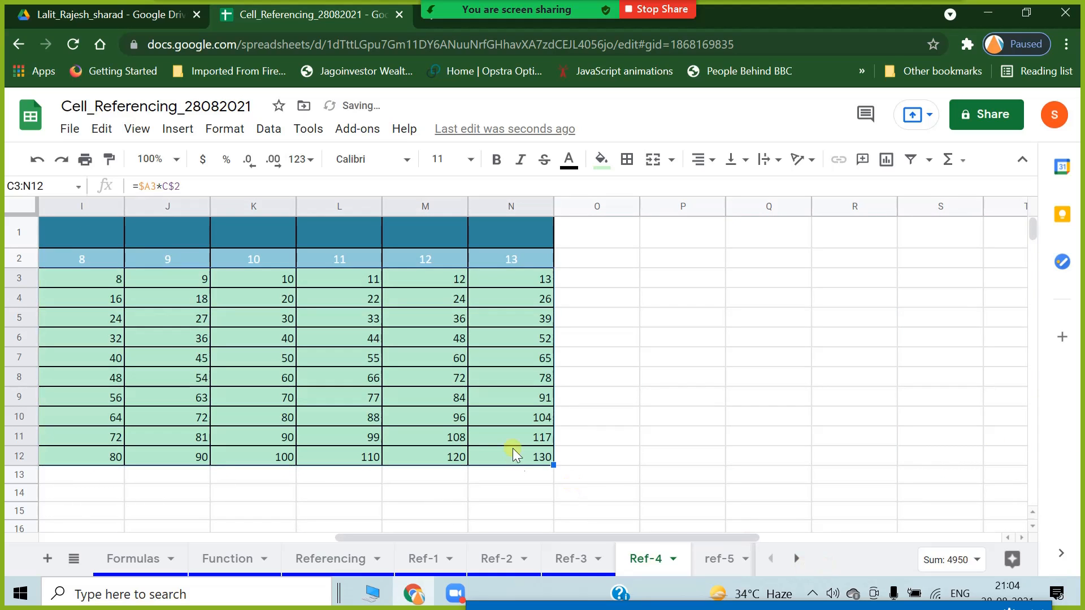
{"action": "left_click", "coordinate": [685, 442]}
{"action": "left_click_drag", "start_coordinate": [737, 532], "coordinate": [447, 538]}
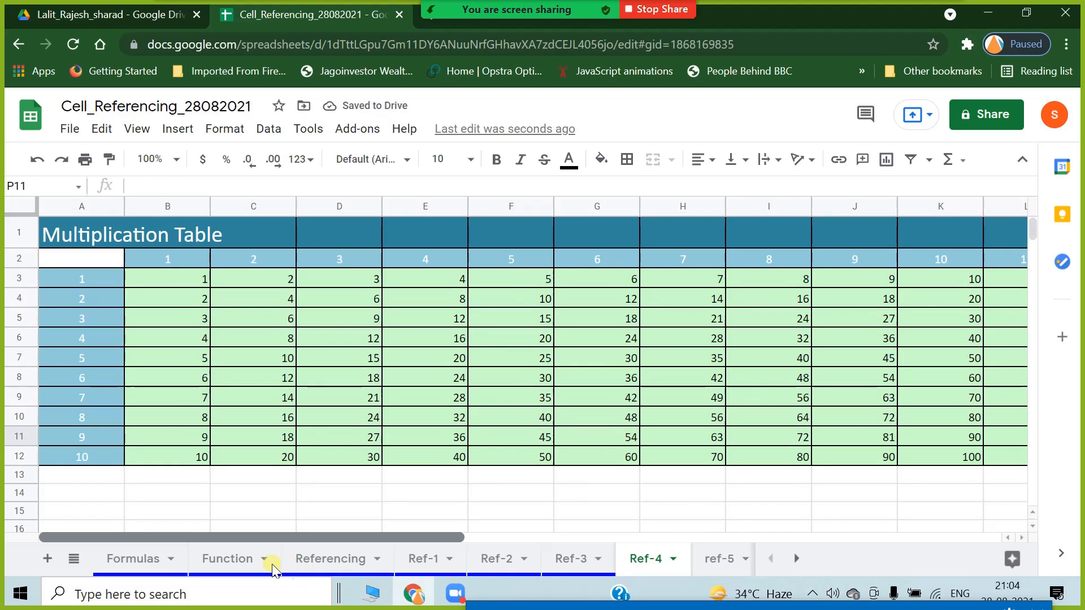
{"action": "left_click", "coordinate": [348, 380]}
Center-align the multiplication table results in B3:N12 horizontally.
{"action": "left_click", "coordinate": [169, 280]}
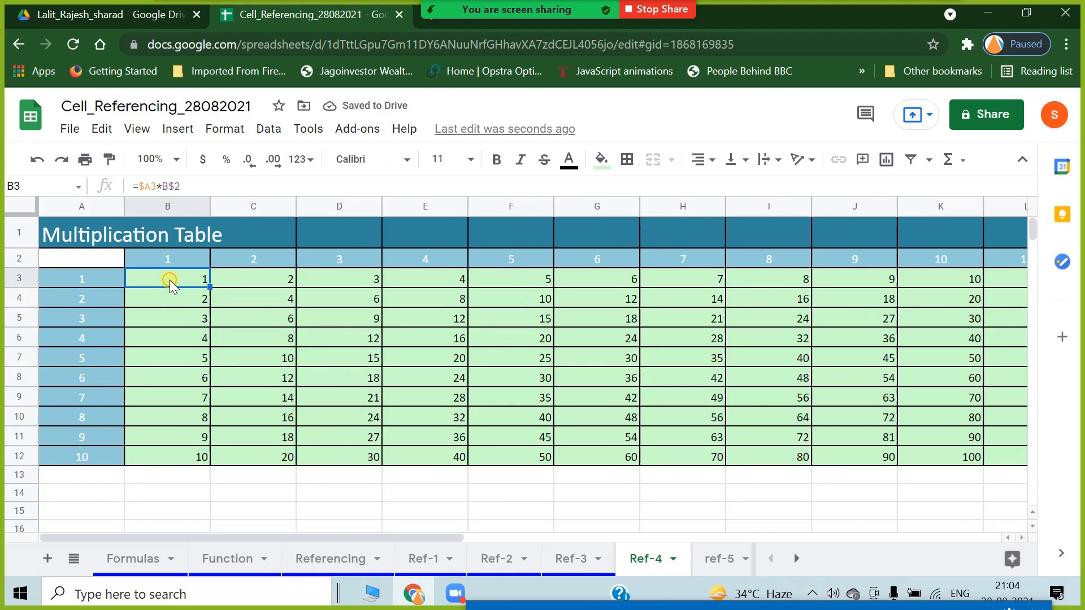
{"action": "key", "text": "ctrl+shift+Down"}
{"action": "key", "text": "ctrl+shift+Right"}
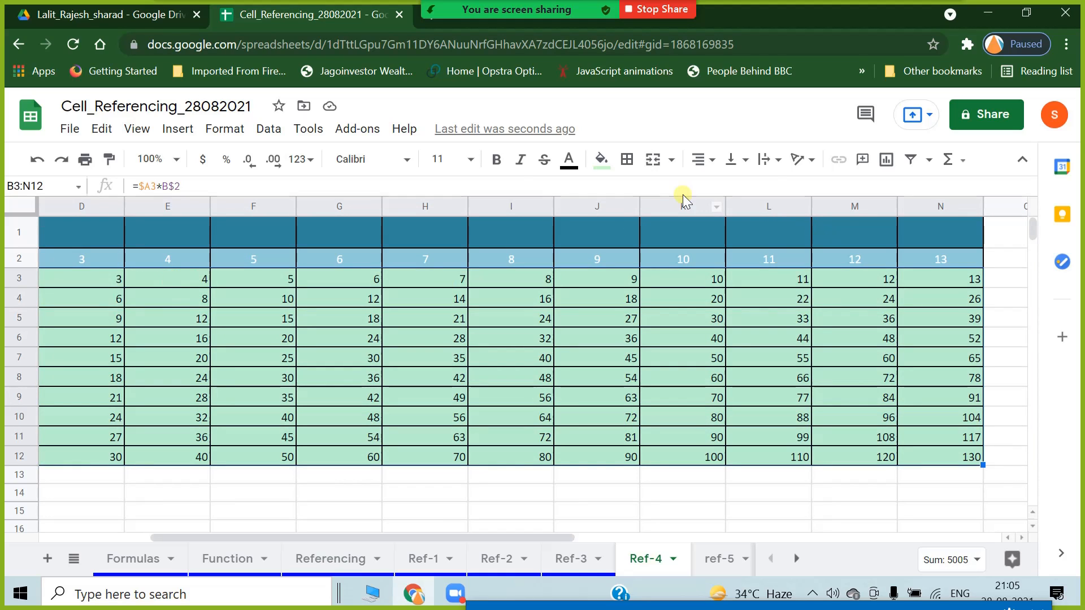
{"action": "left_click", "coordinate": [709, 160]}
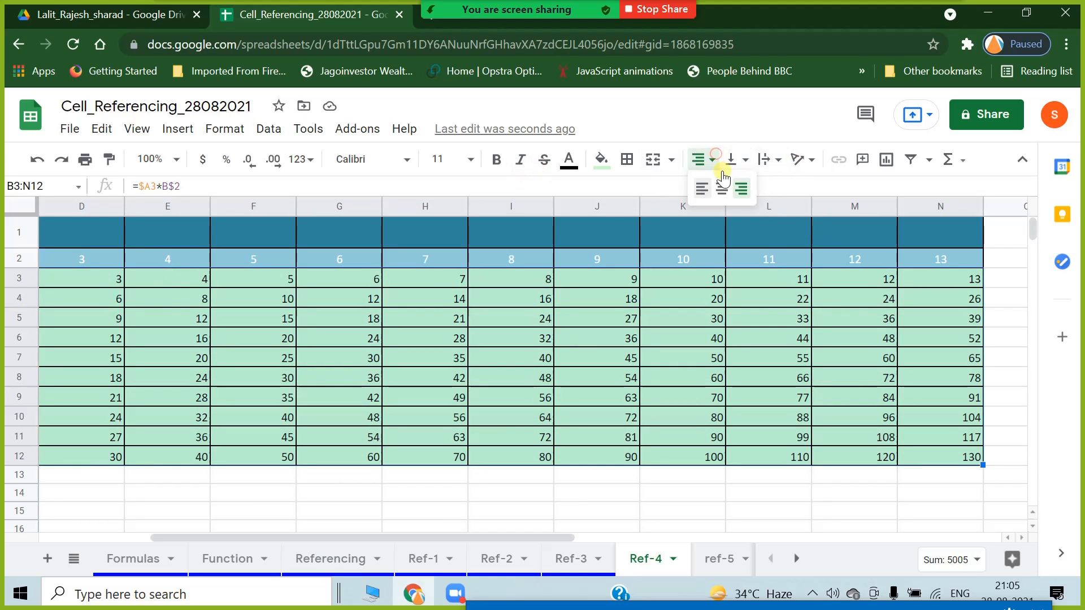
{"action": "left_click", "coordinate": [726, 187]}
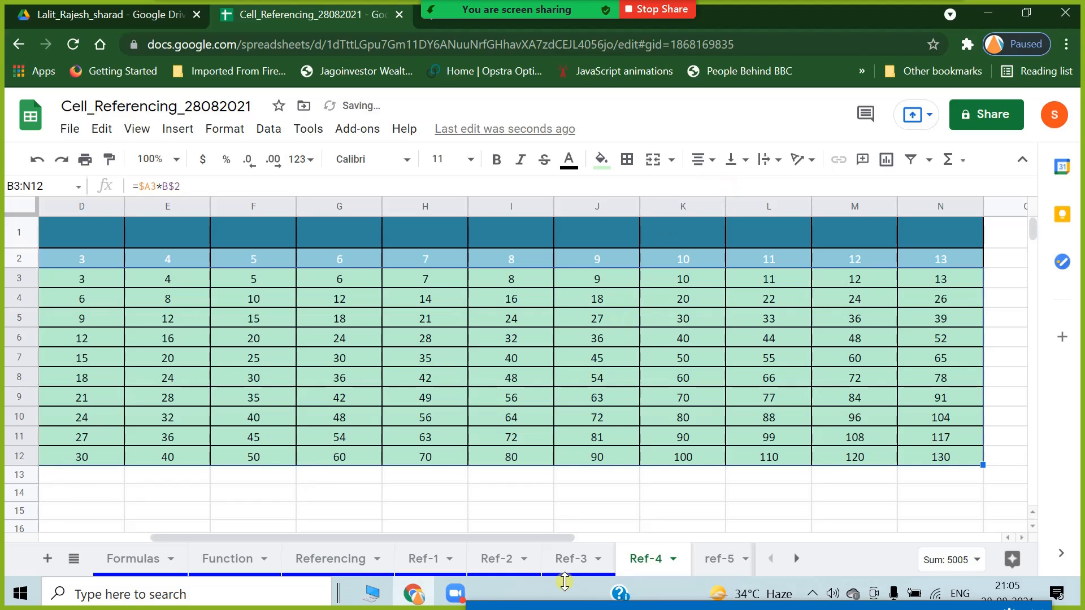
{"action": "left_click_drag", "start_coordinate": [476, 536], "coordinate": [386, 541]}
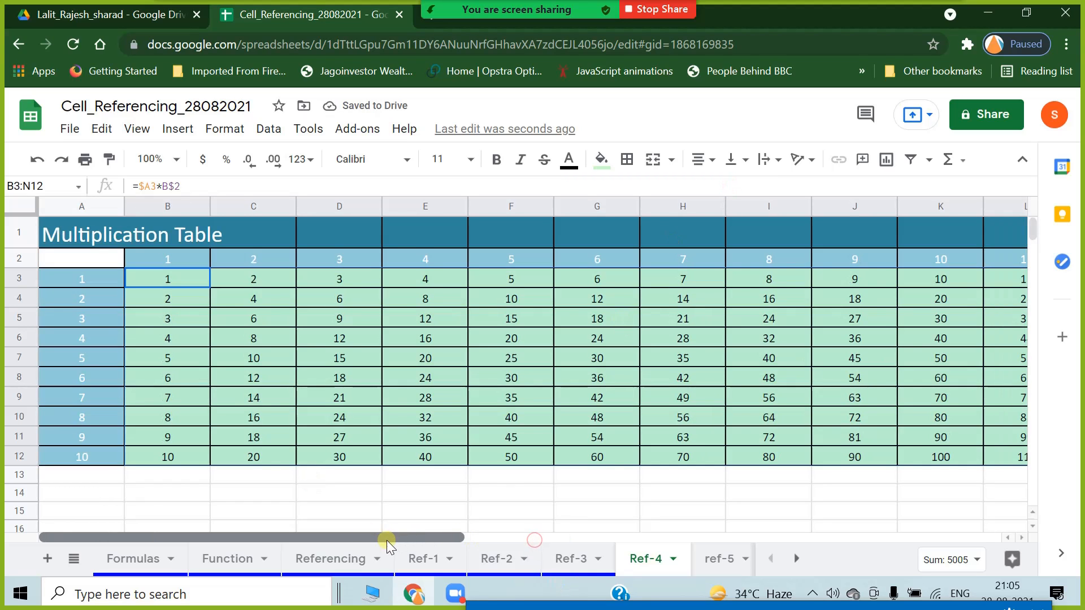
{"action": "left_click", "coordinate": [270, 378]}
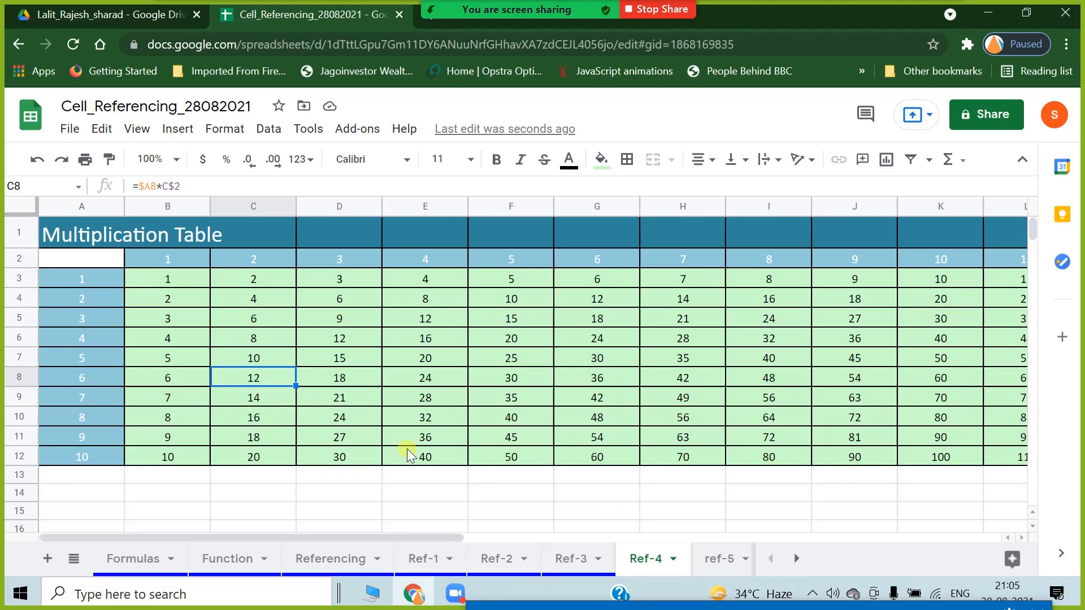
Color the Ref-4 sheet tab blue and check the formula in C8 without changing it.
{"action": "right_click", "coordinate": [642, 570]}
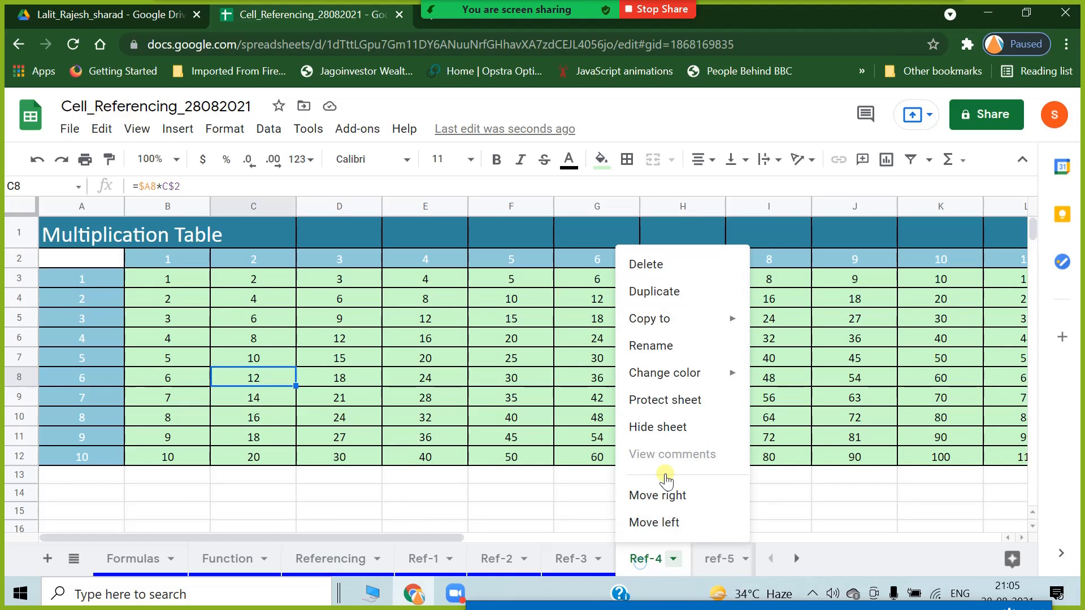
{"action": "mouse_move", "coordinate": [698, 371]}
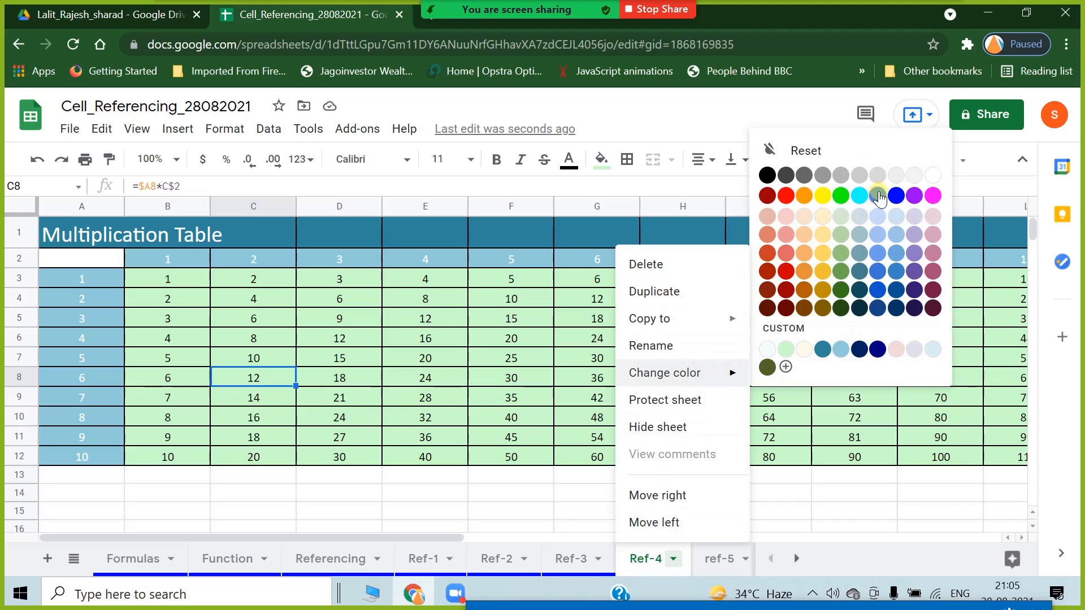
{"action": "left_click", "coordinate": [897, 195]}
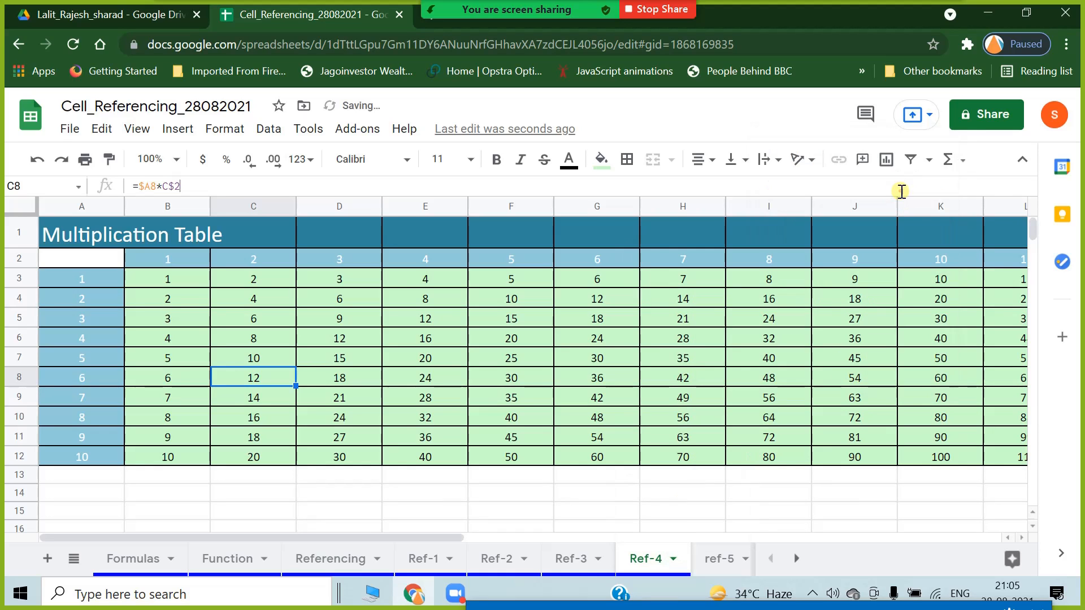
{"action": "key", "text": "F2"}
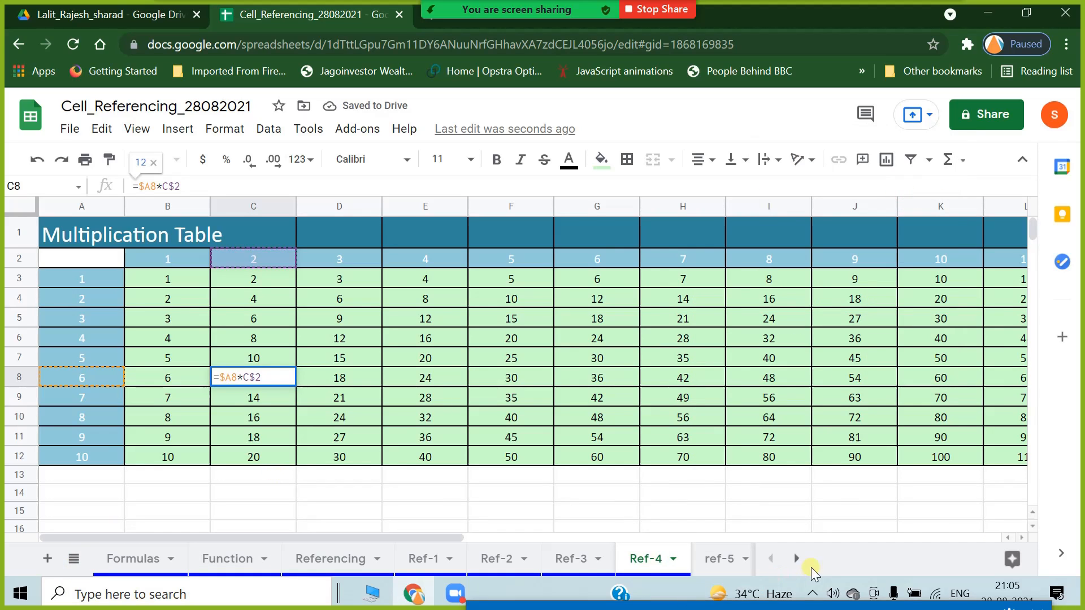
{"action": "left_click", "coordinate": [423, 472]}
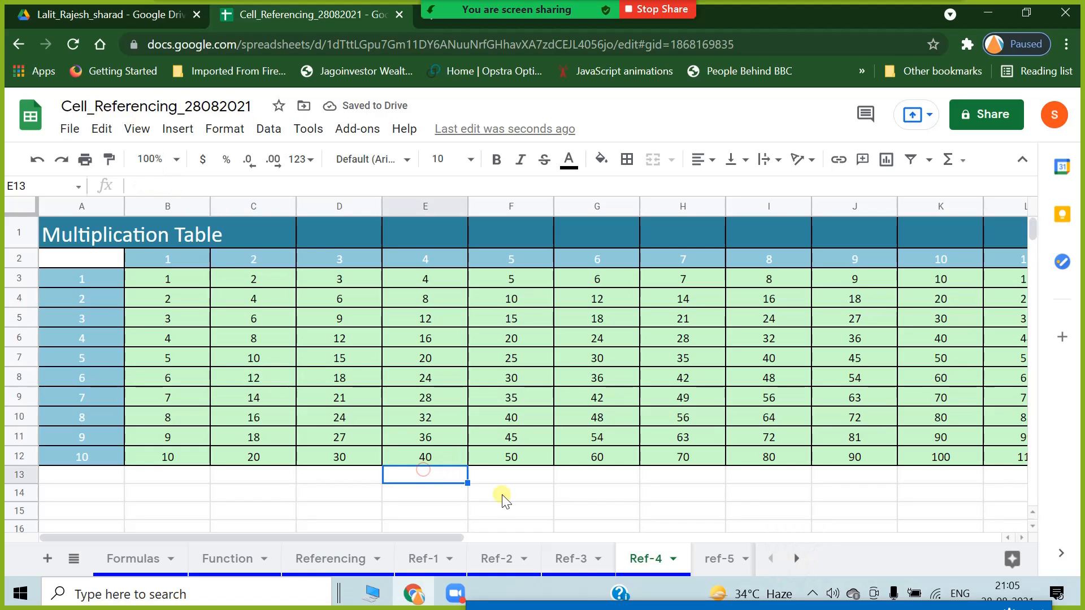
Open the ref-5 sheet with the Second hand book house table.
{"action": "left_click", "coordinate": [796, 559]}
{"action": "left_click", "coordinate": [796, 559]}
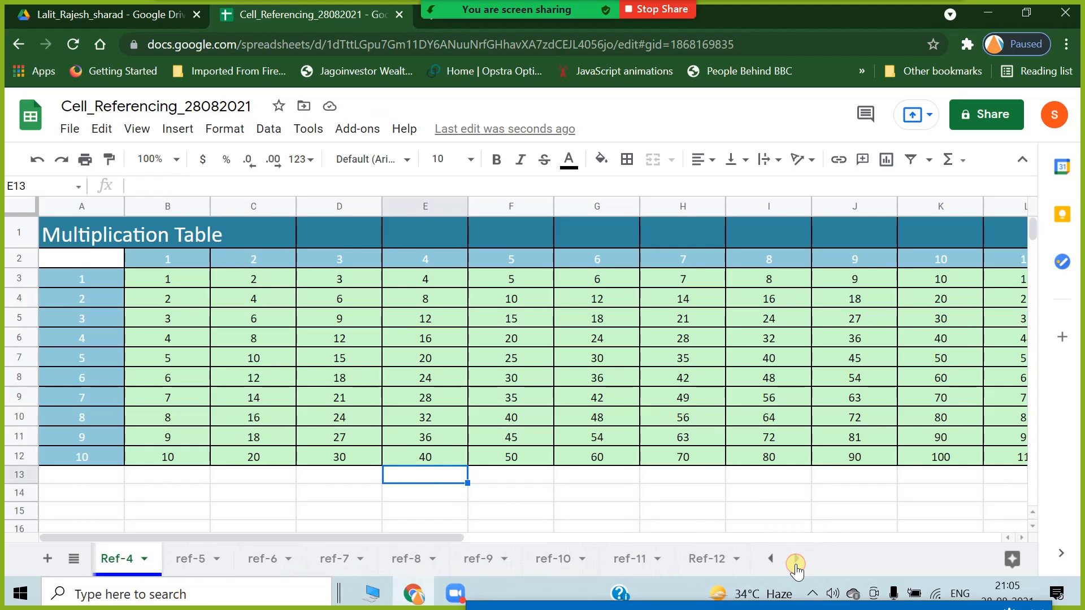
{"action": "left_click", "coordinate": [194, 560]}
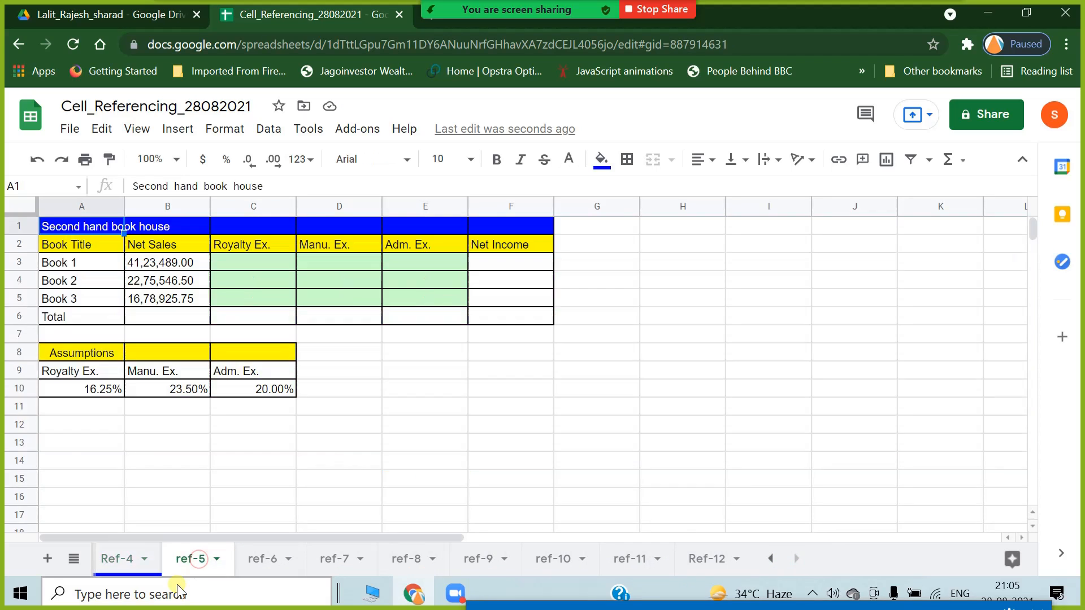
{"action": "left_click", "coordinate": [257, 462]}
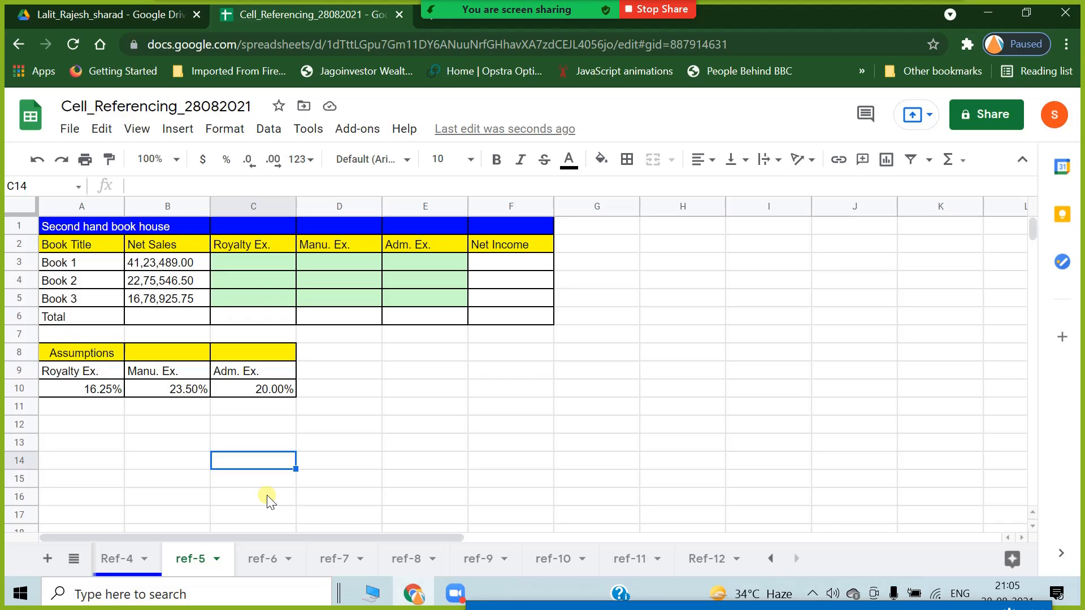
{"action": "left_click", "coordinate": [399, 465]}
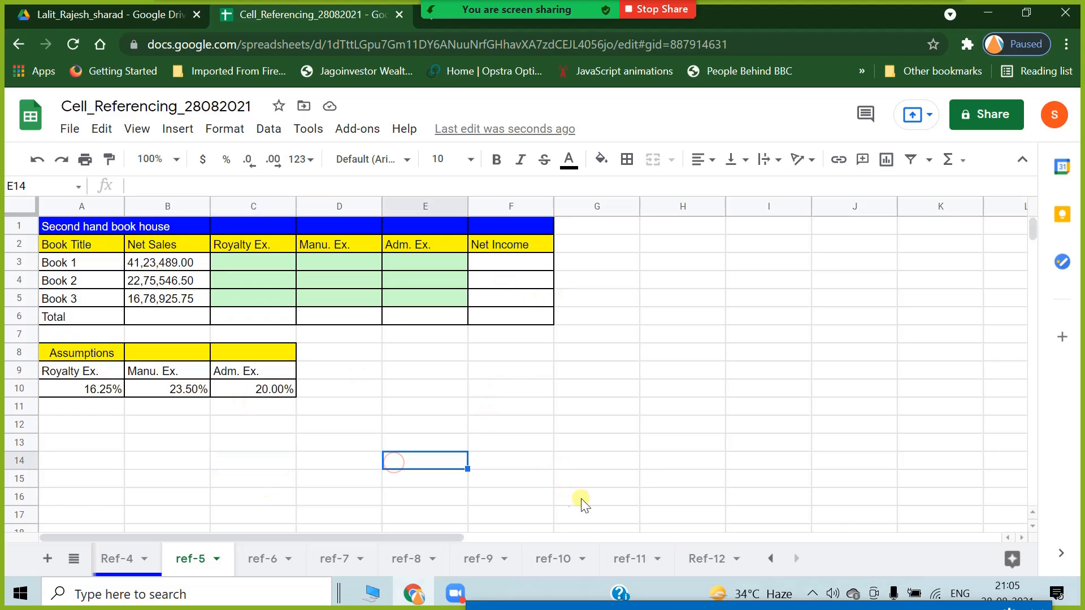
Make a copy of the spreadsheet named Copy of Cell_Referencing_28082021 in the same folder.
{"action": "left_click", "coordinate": [74, 130]}
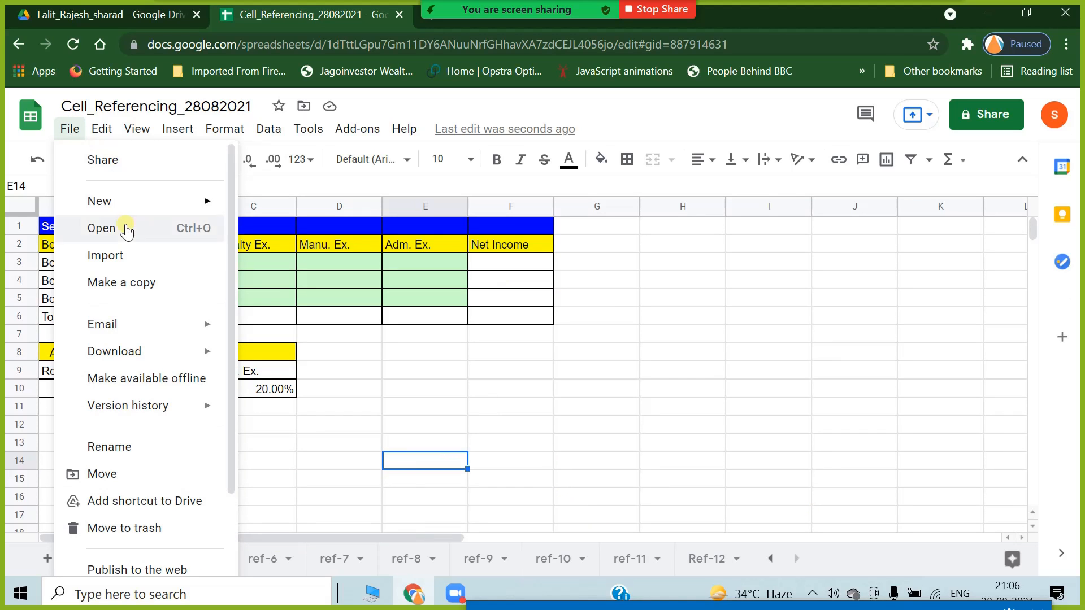
{"action": "left_click", "coordinate": [127, 294]}
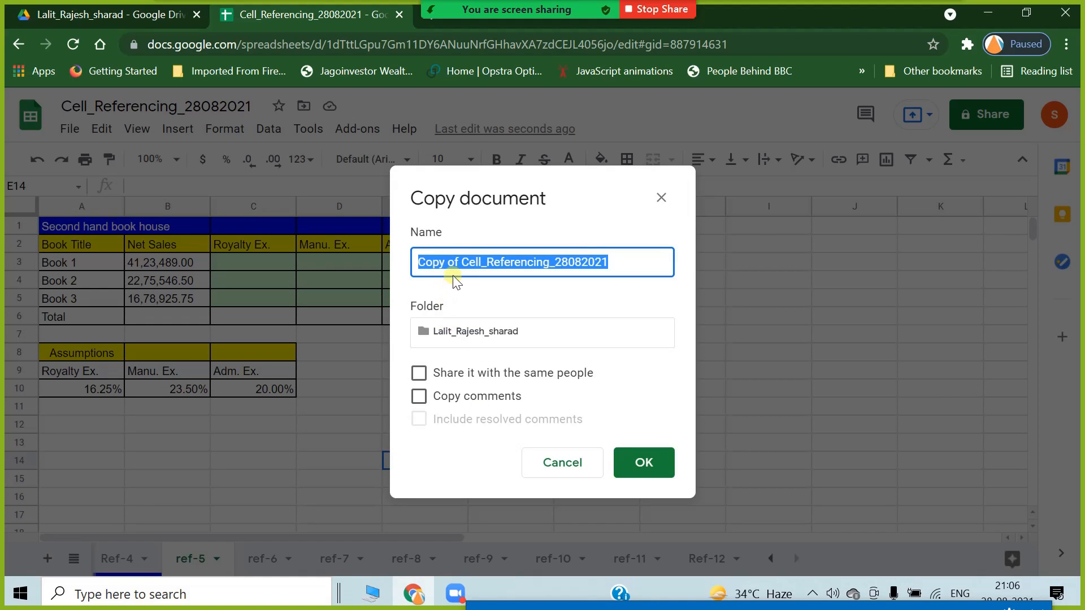
{"action": "left_click", "coordinate": [644, 466]}
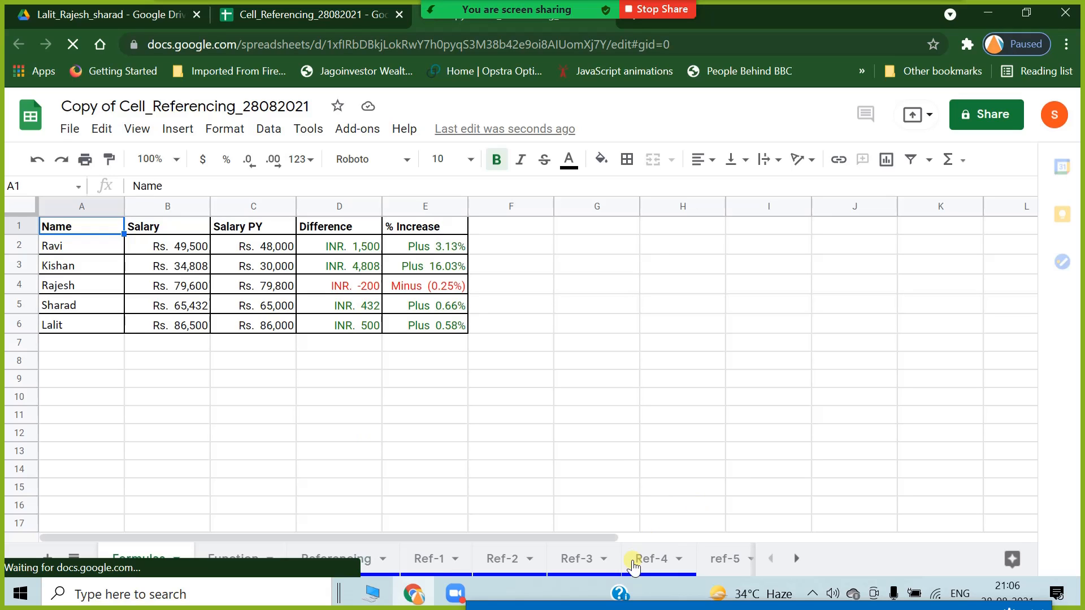
Open the ref-7 sheet with the Running sales table in the copied workbook.
{"action": "left_click", "coordinate": [614, 453]}
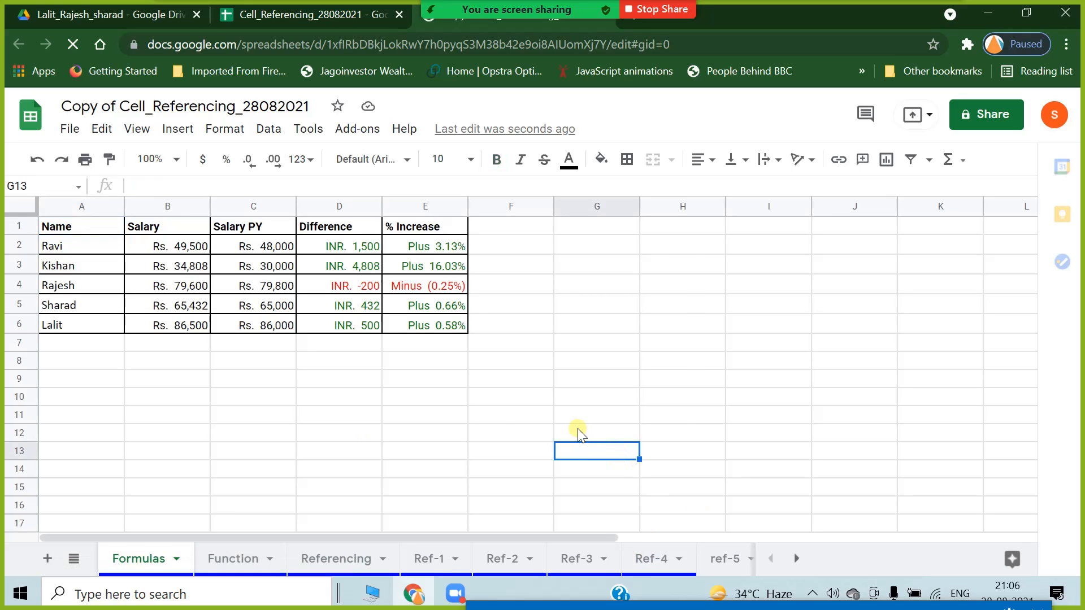
{"action": "left_click", "coordinate": [500, 420]}
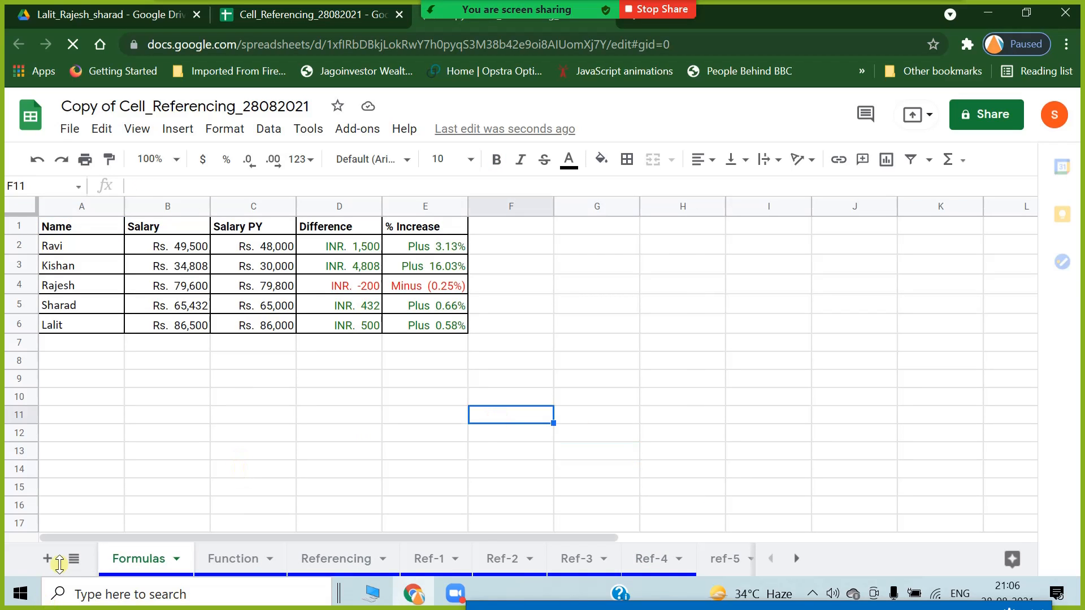
{"action": "left_click", "coordinate": [798, 559]}
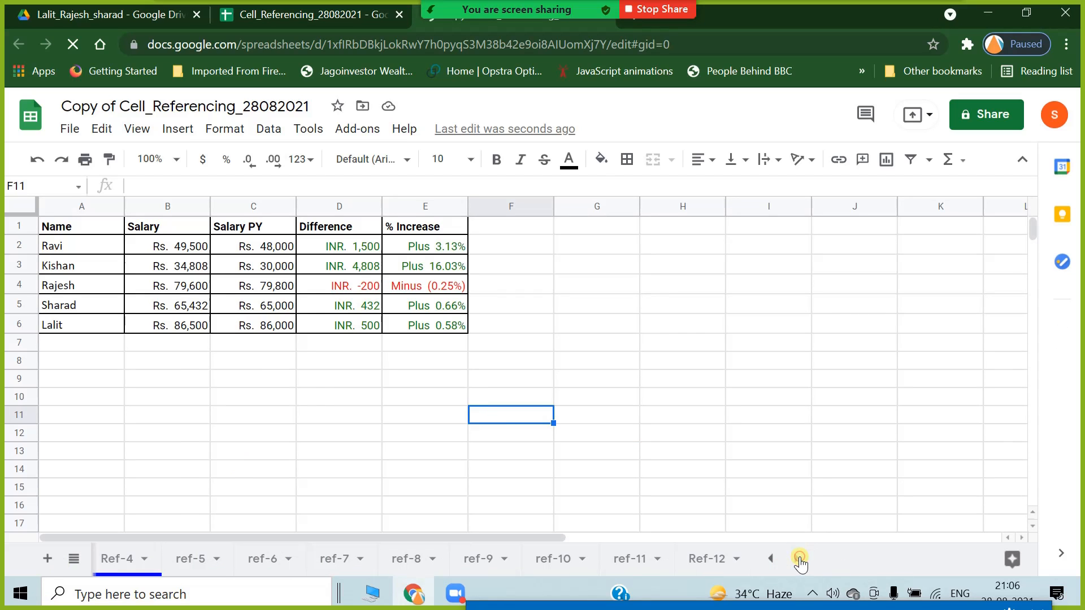
{"action": "left_click", "coordinate": [194, 561]}
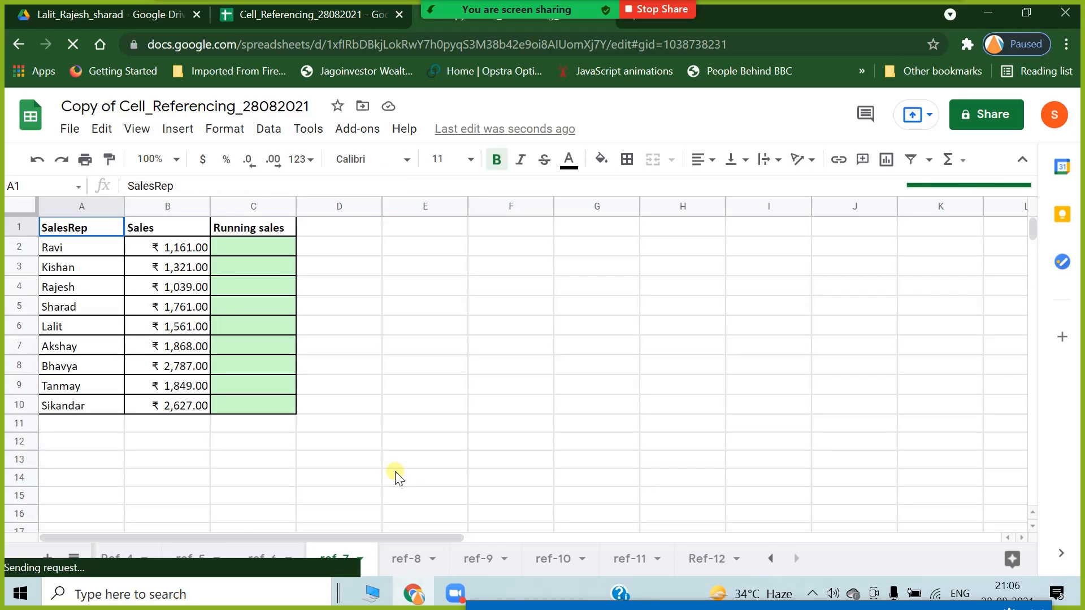
{"action": "left_click_drag", "start_coordinate": [241, 533], "coordinate": [172, 527]}
{"action": "left_click", "coordinate": [285, 461]}
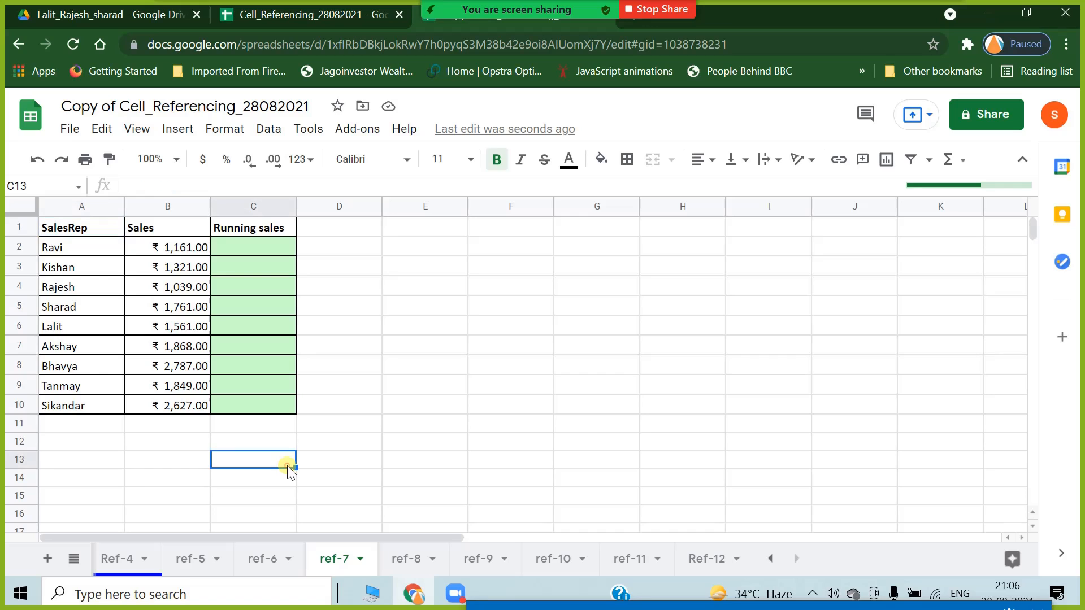
Look at the ref-5 sheet with the Second hand book house table and return to the ref-7 sheet.
{"action": "left_click", "coordinate": [184, 570]}
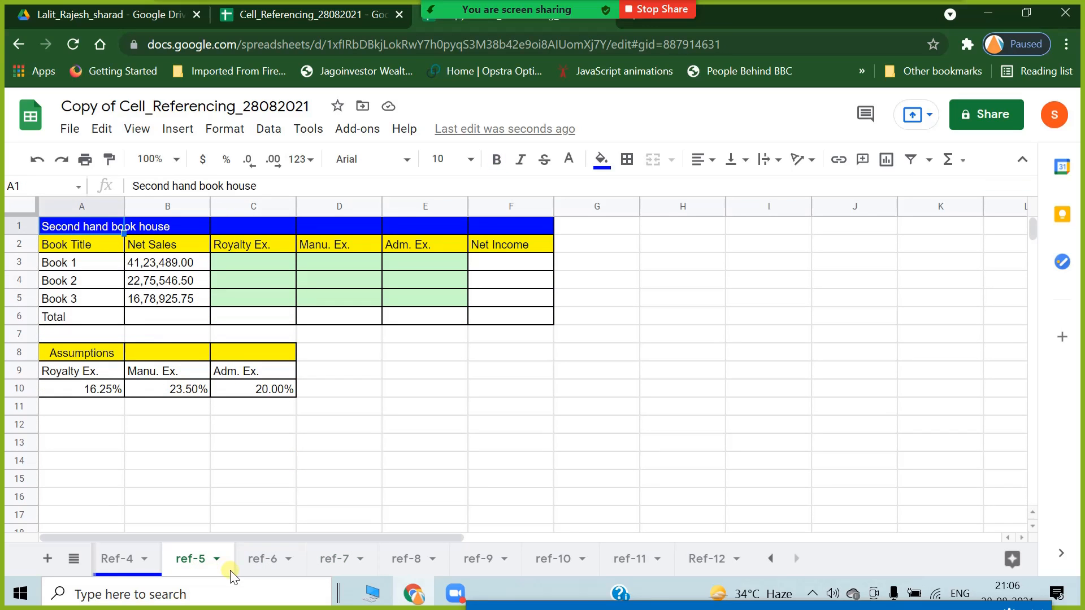
{"action": "left_click", "coordinate": [263, 562]}
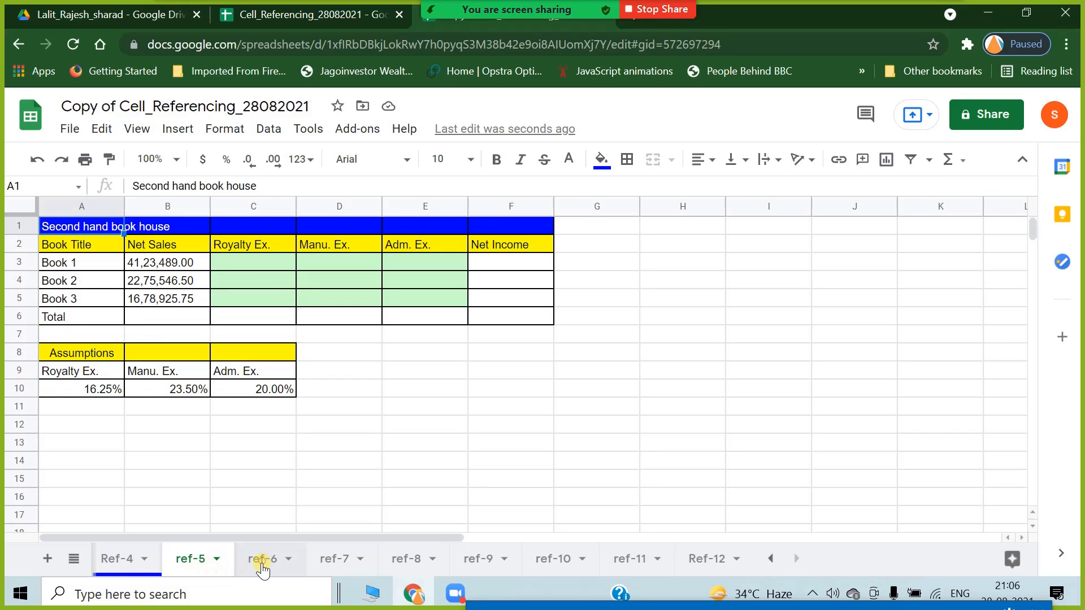
{"action": "left_click", "coordinate": [336, 562]}
{"action": "scroll", "coordinate": [378, 558], "scroll_direction": "up", "scroll_amount": 5}
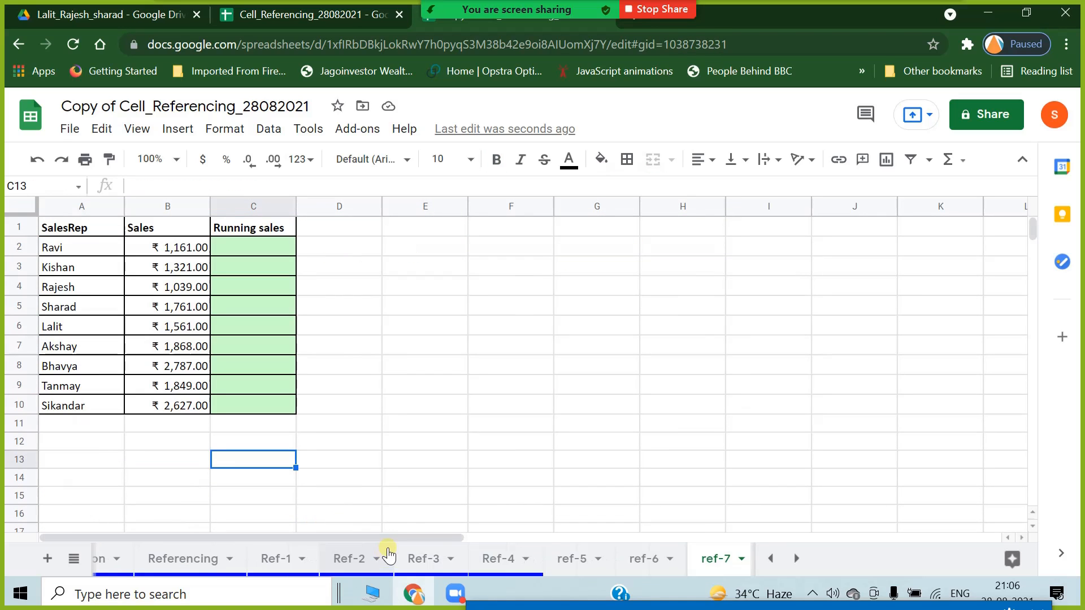
{"action": "scroll", "coordinate": [266, 523], "scroll_direction": "down", "scroll_amount": 6}
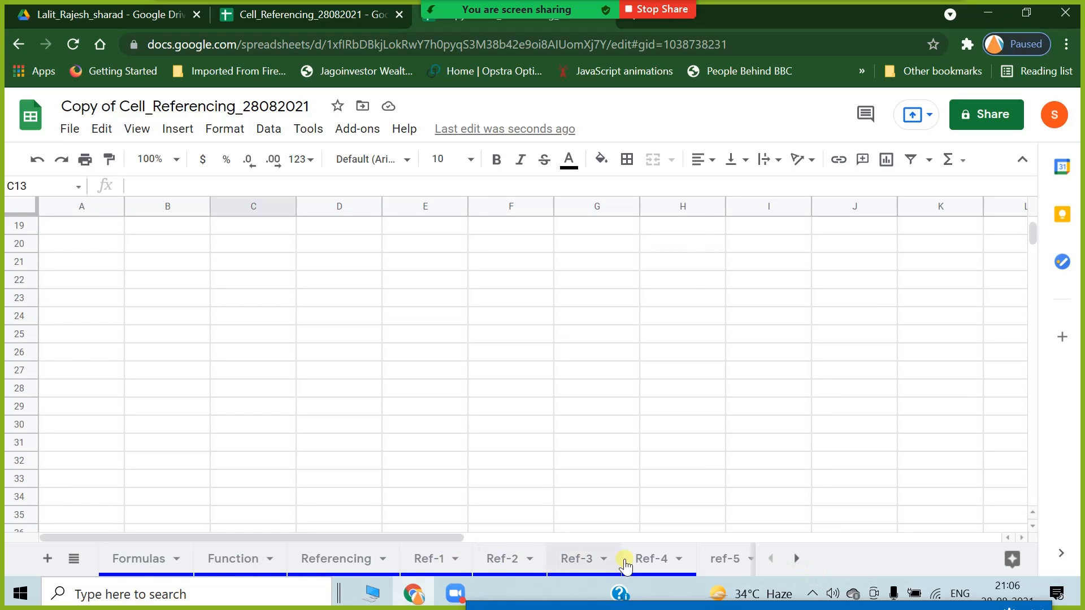
{"action": "left_click", "coordinate": [799, 561]}
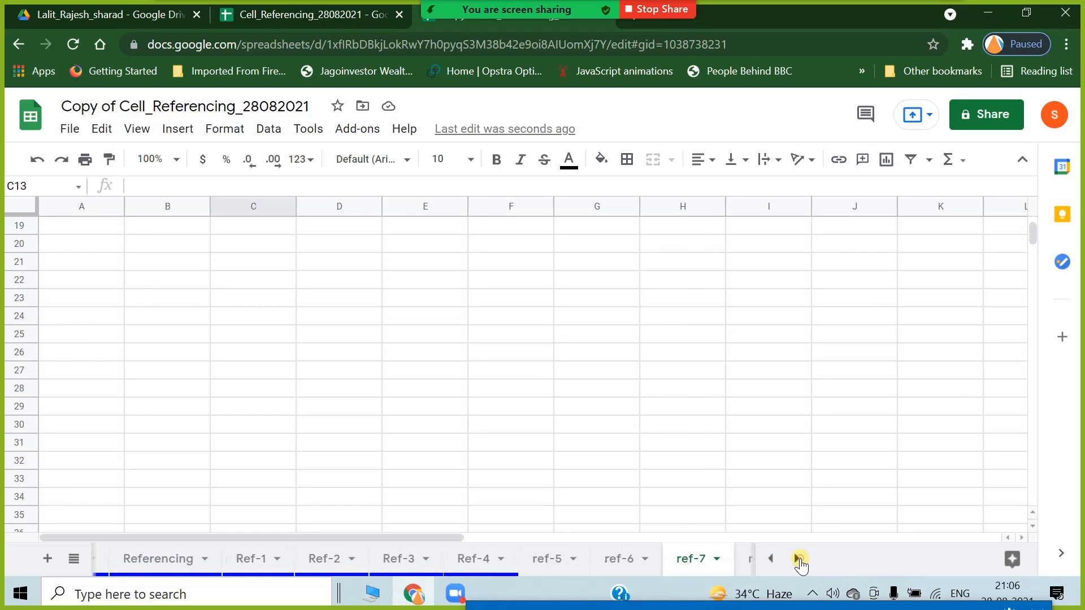
{"action": "scroll", "coordinate": [234, 316], "scroll_direction": "up", "scroll_amount": 6}
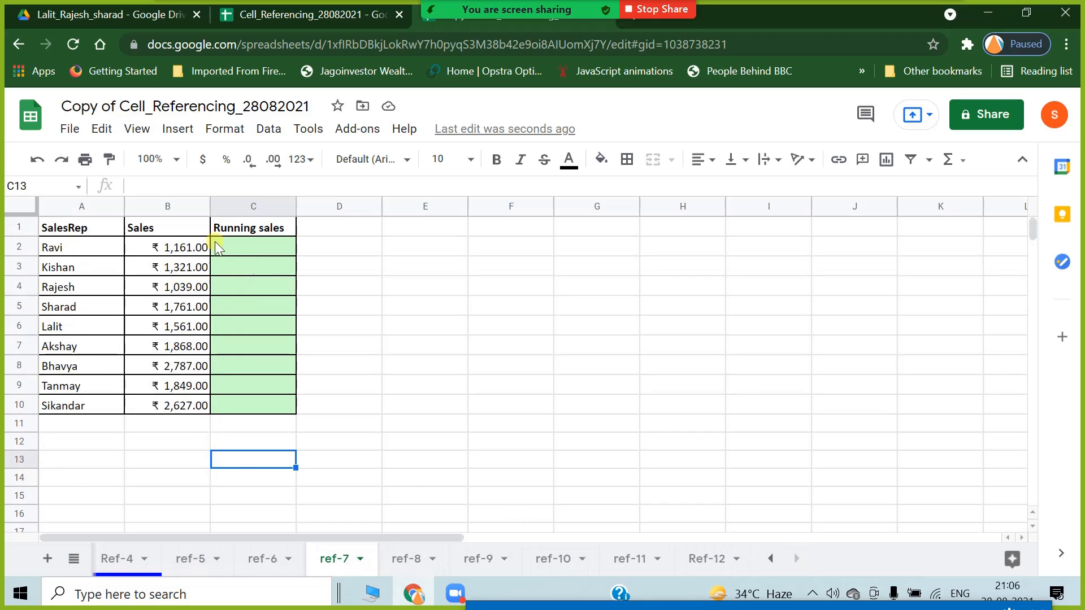
Examine the Sales values in column B against the empty Running sales cells C2:C10.
{"action": "left_click", "coordinate": [158, 249]}
{"action": "left_click", "coordinate": [181, 272]}
{"action": "left_click", "coordinate": [247, 275]}
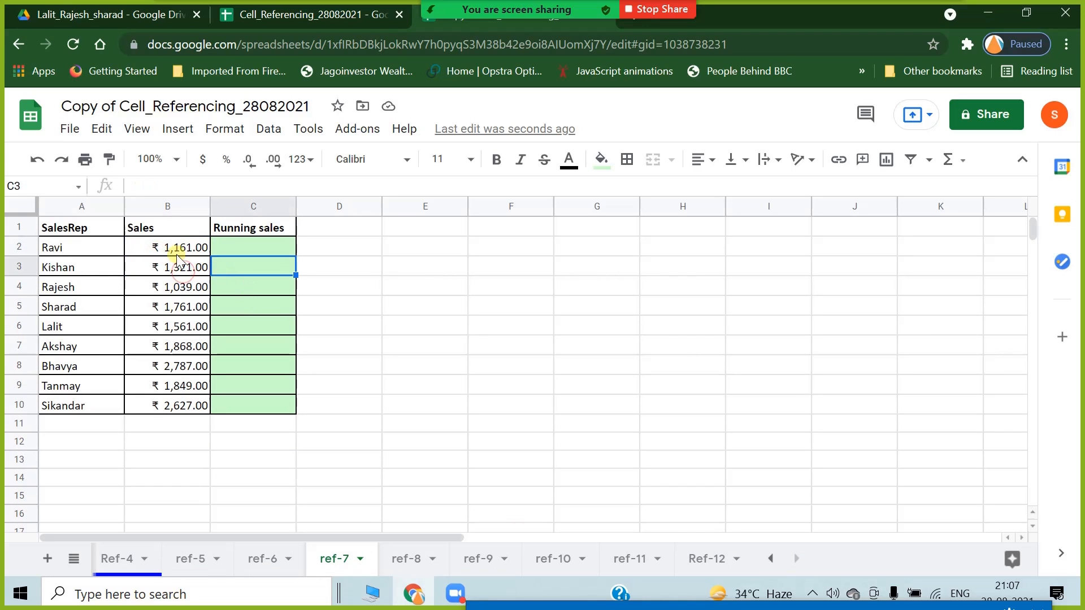
{"action": "left_click", "coordinate": [179, 290]}
{"action": "left_click", "coordinate": [236, 286]}
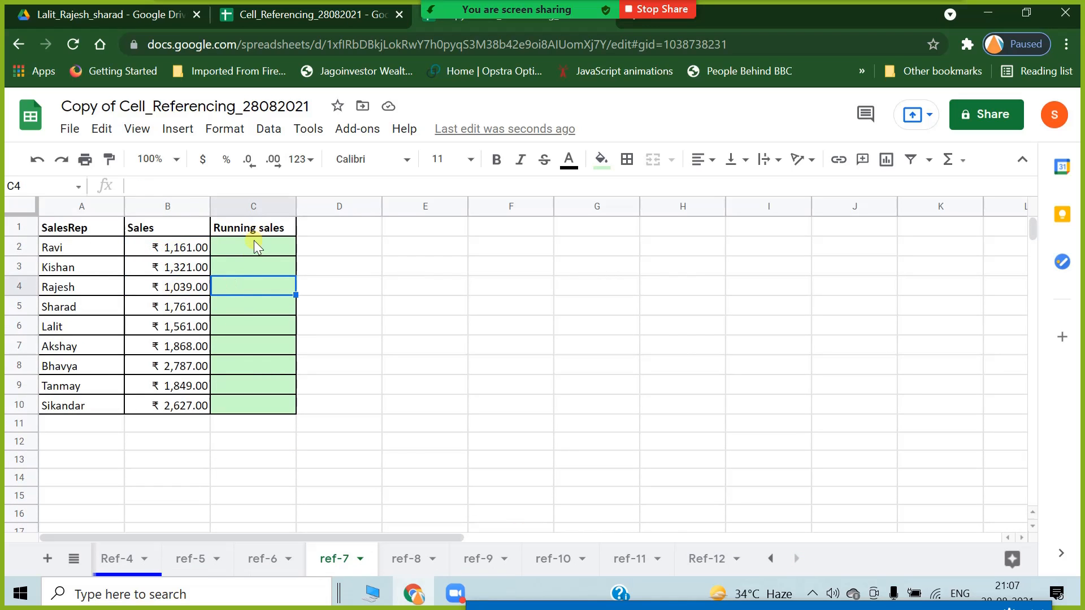
{"action": "left_click_drag", "start_coordinate": [254, 243], "coordinate": [242, 392]}
{"action": "left_click", "coordinate": [266, 340]}
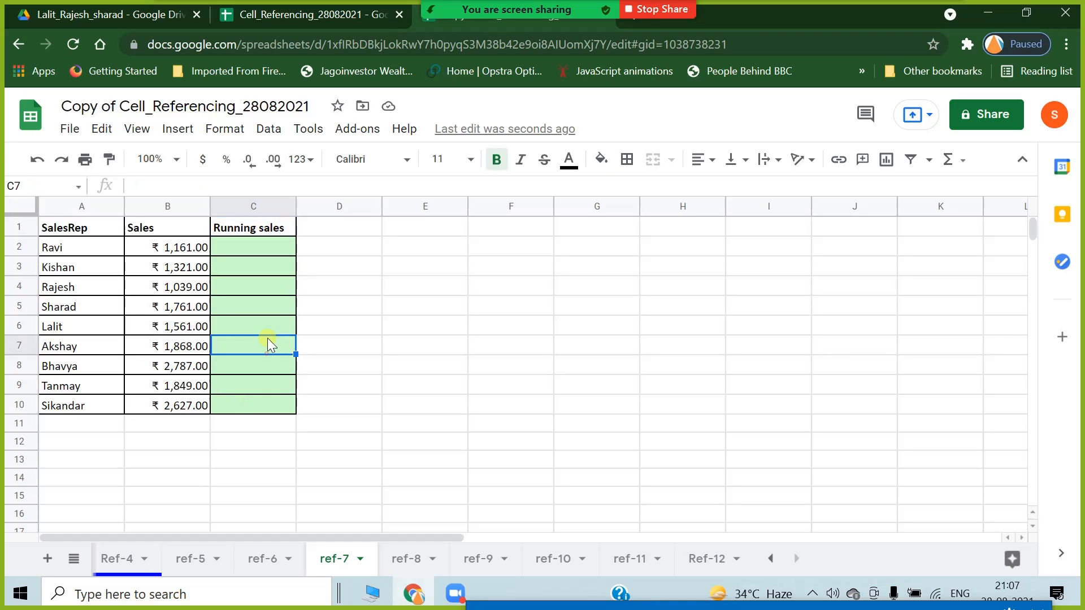
{"action": "key", "text": "Up"}
{"action": "key", "text": "Up"}
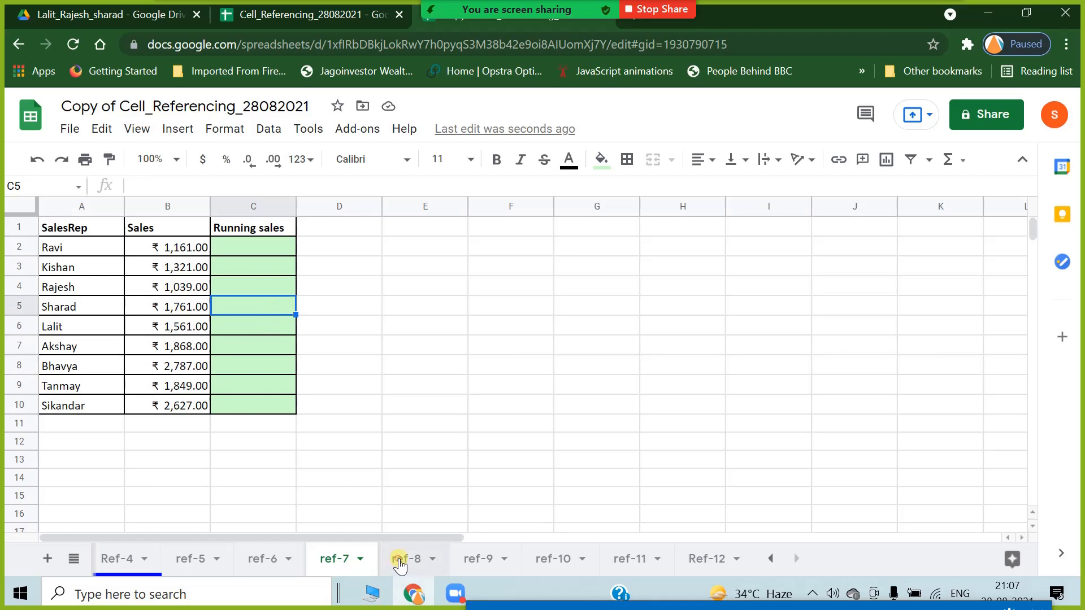
Open the ref-8 sheet and check the formula in E3 against the source SalesRep column.
{"action": "left_click", "coordinate": [403, 560]}
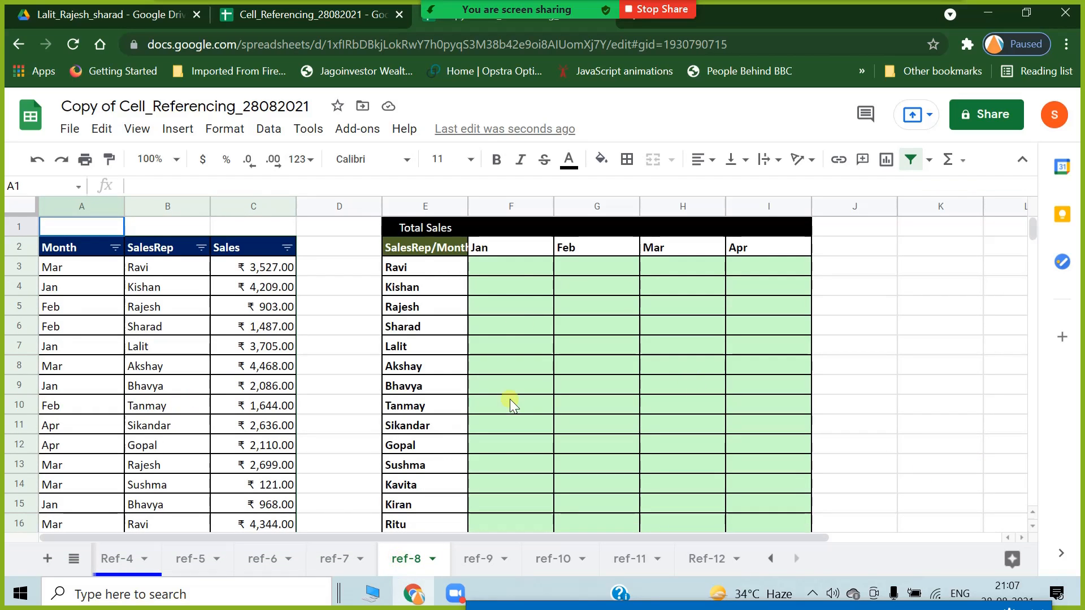
{"action": "left_click", "coordinate": [418, 270]}
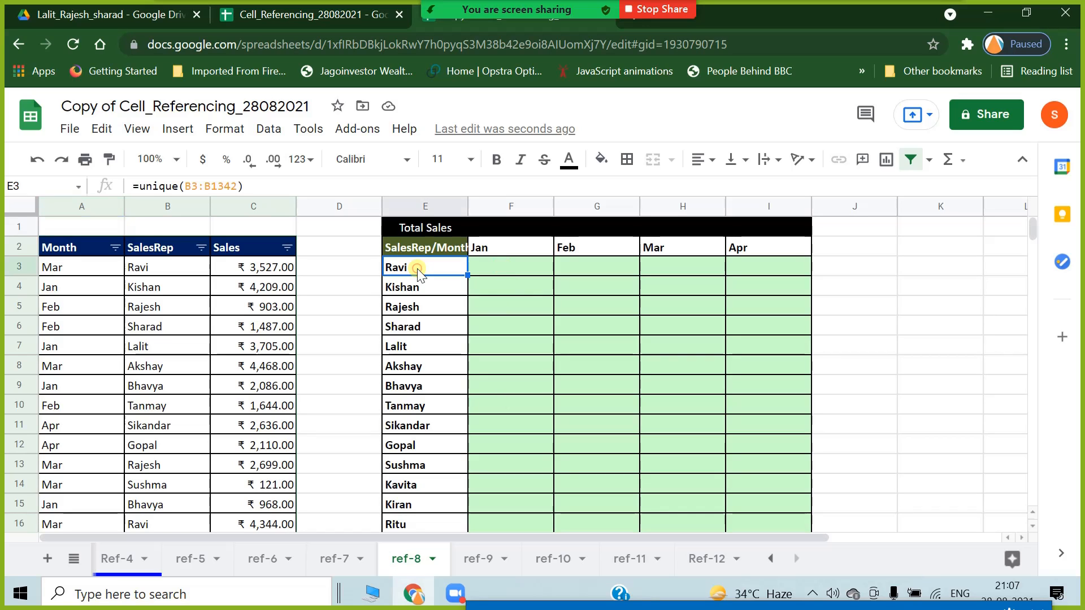
{"action": "left_click", "coordinate": [160, 269]}
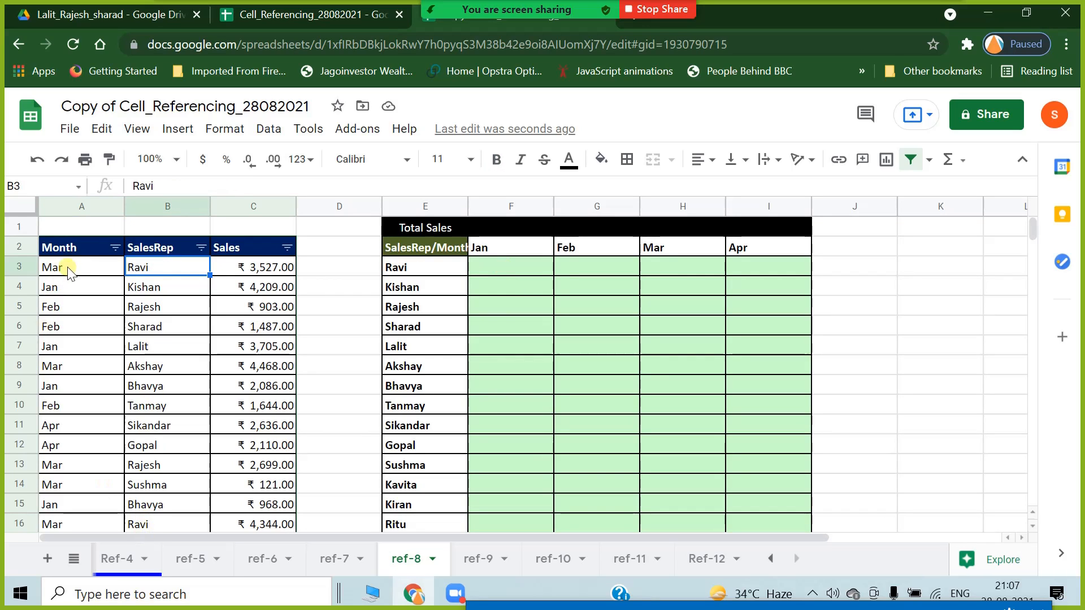
{"action": "left_click", "coordinate": [424, 268]}
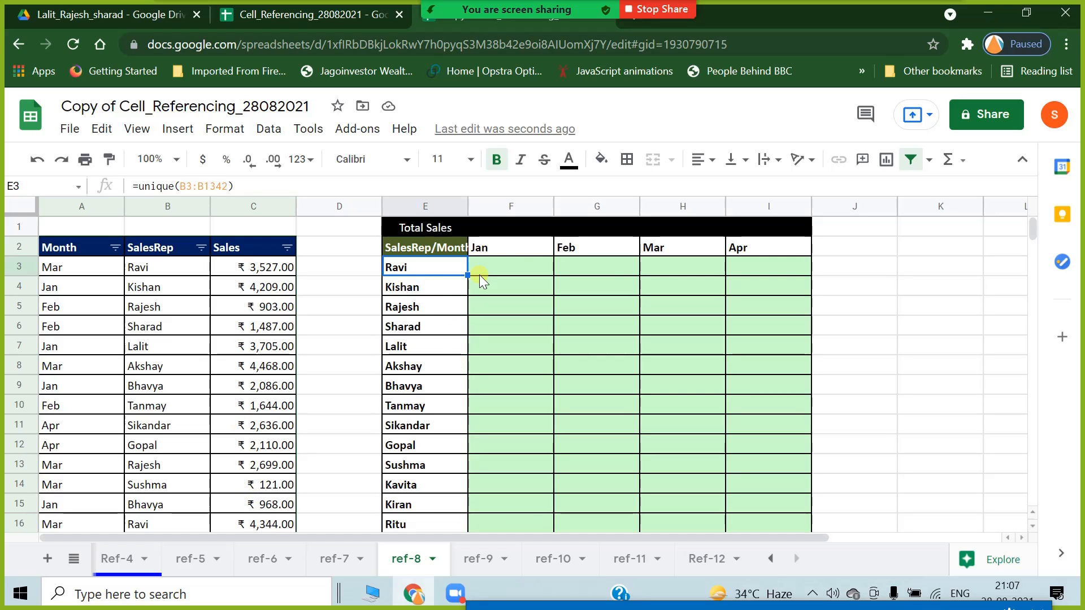
{"action": "left_click", "coordinate": [414, 274]}
Examine how the Total Sales table pairs each sales rep with the Jan to Apr columns, covering rows 3 and 4.
{"action": "left_click", "coordinate": [503, 250]}
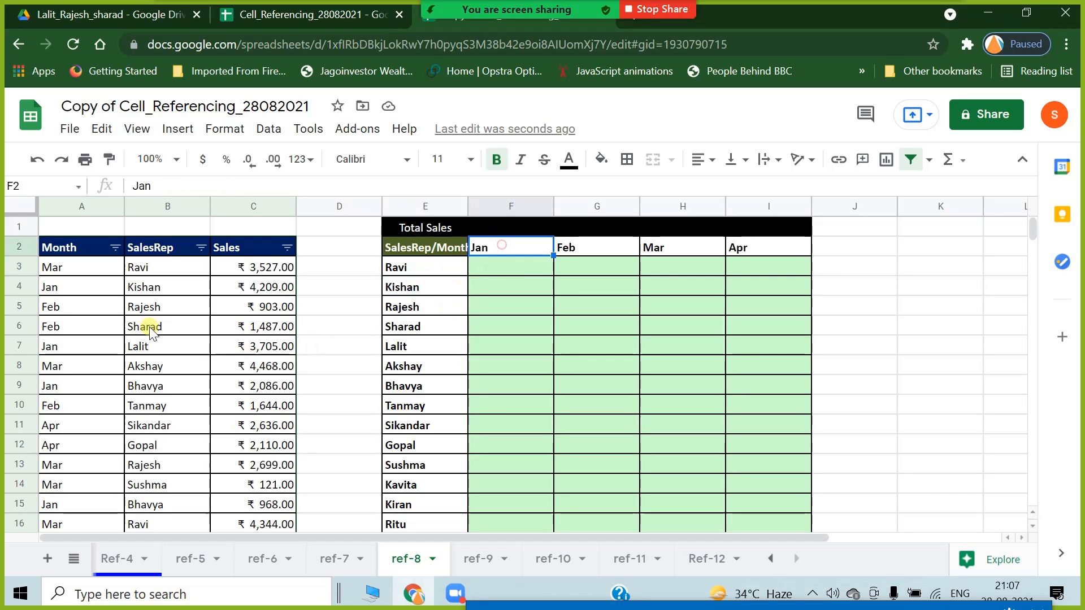
{"action": "left_click", "coordinate": [496, 273]}
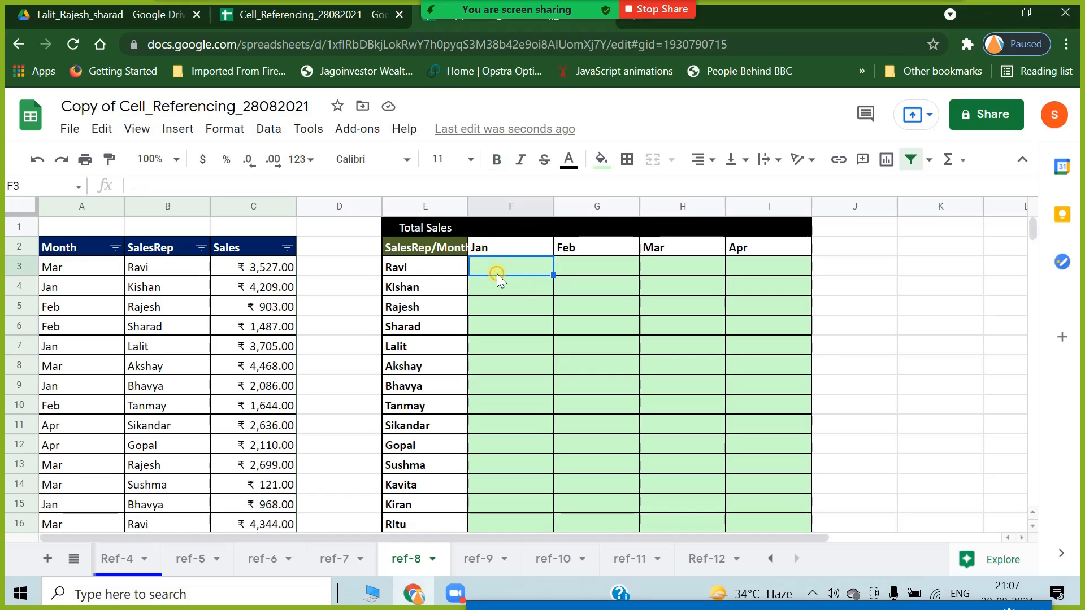
{"action": "left_click", "coordinate": [437, 271]}
{"action": "left_click", "coordinate": [578, 271]}
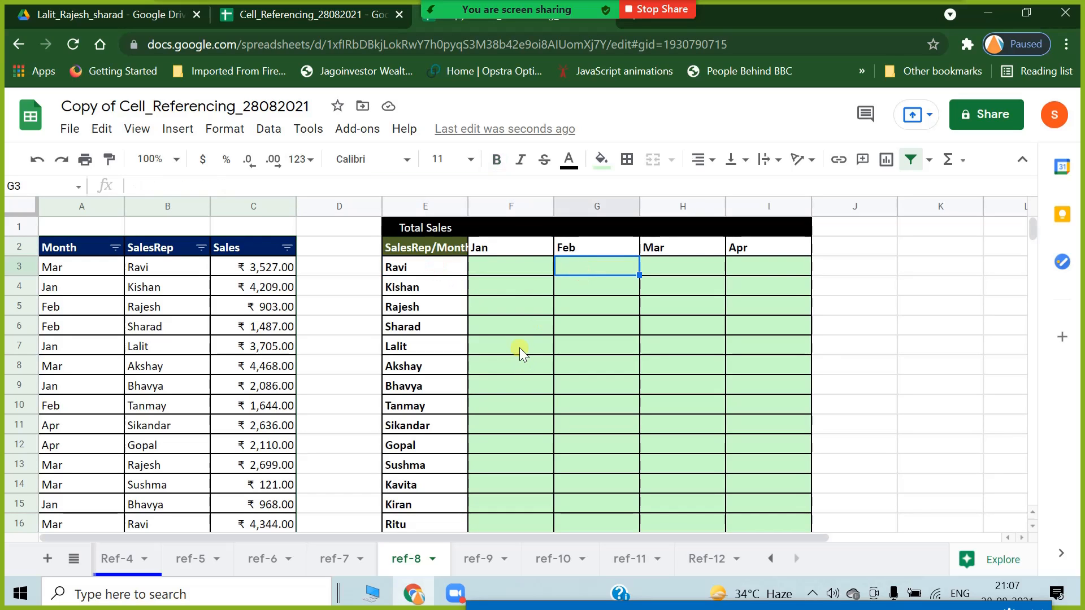
{"action": "left_click", "coordinate": [681, 273]}
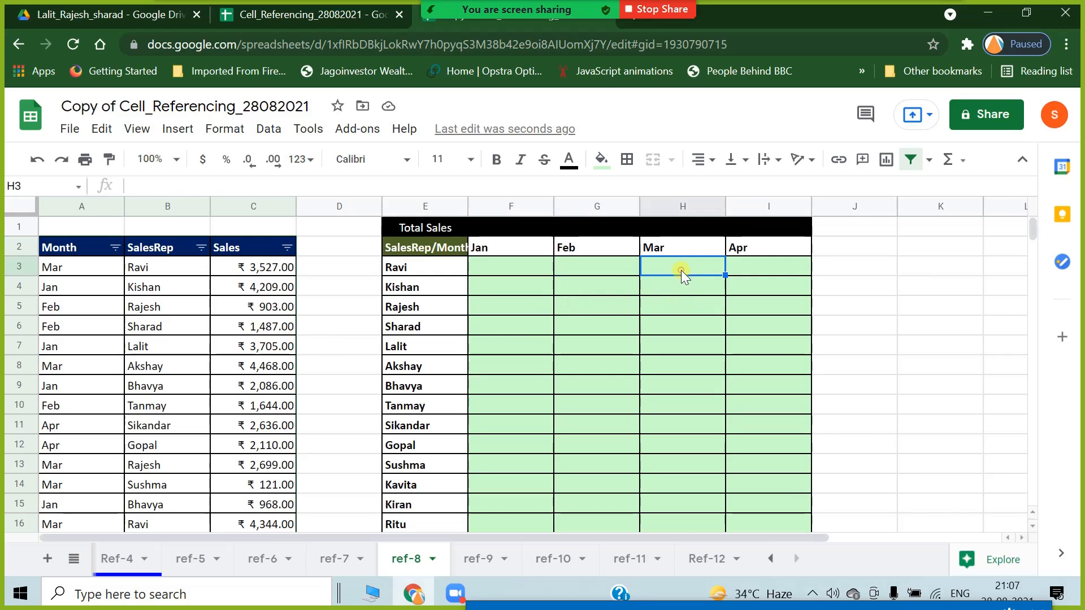
{"action": "left_click", "coordinate": [760, 265]}
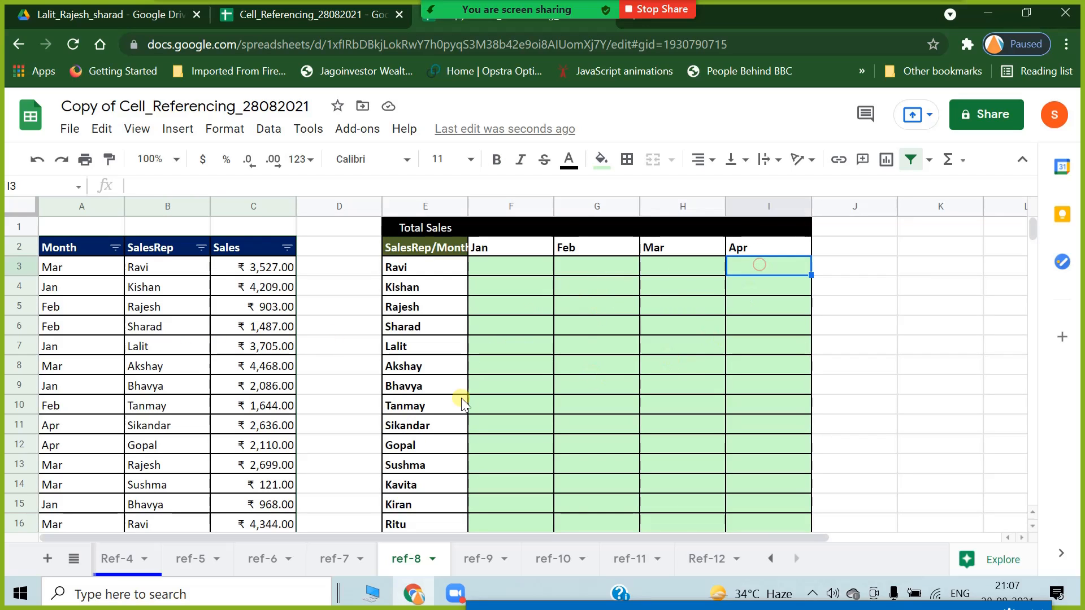
{"action": "left_click", "coordinate": [435, 286]}
{"action": "left_click", "coordinate": [513, 286]}
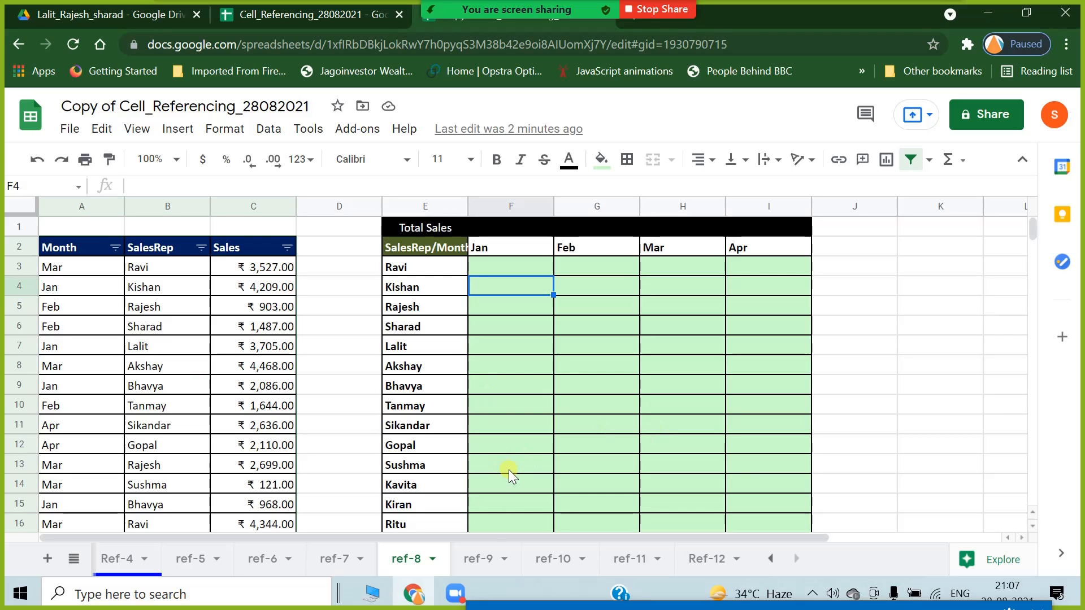
Glance at the ref-9 sheet, then compare ref-8's Month and SalesRep source entries with Total Sales cell F3.
{"action": "left_click", "coordinate": [476, 563]}
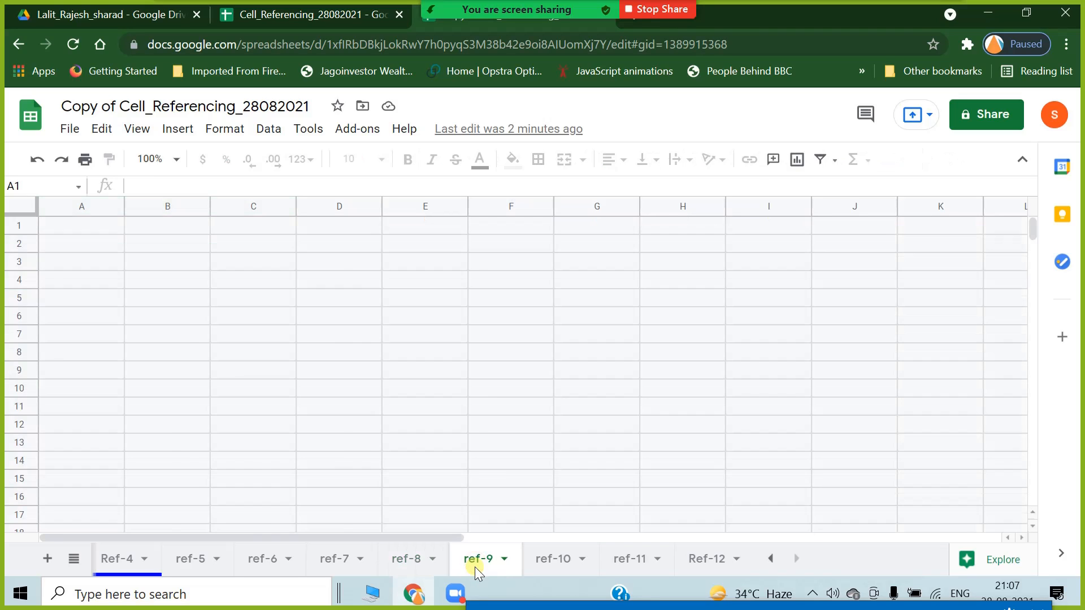
{"action": "left_click", "coordinate": [414, 565]}
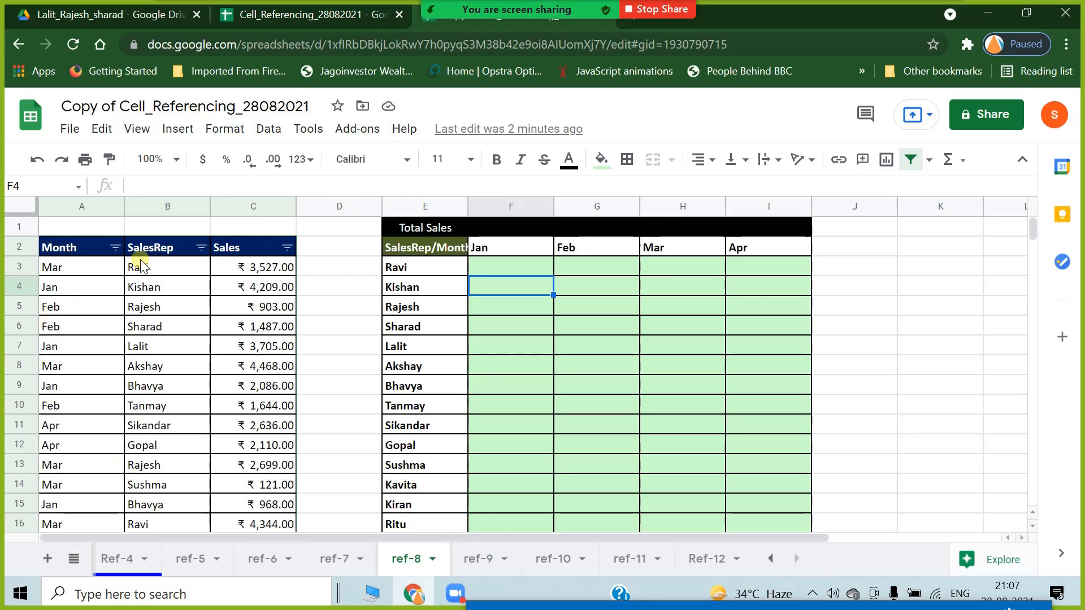
{"action": "left_click", "coordinate": [167, 270]}
{"action": "left_click", "coordinate": [75, 269]}
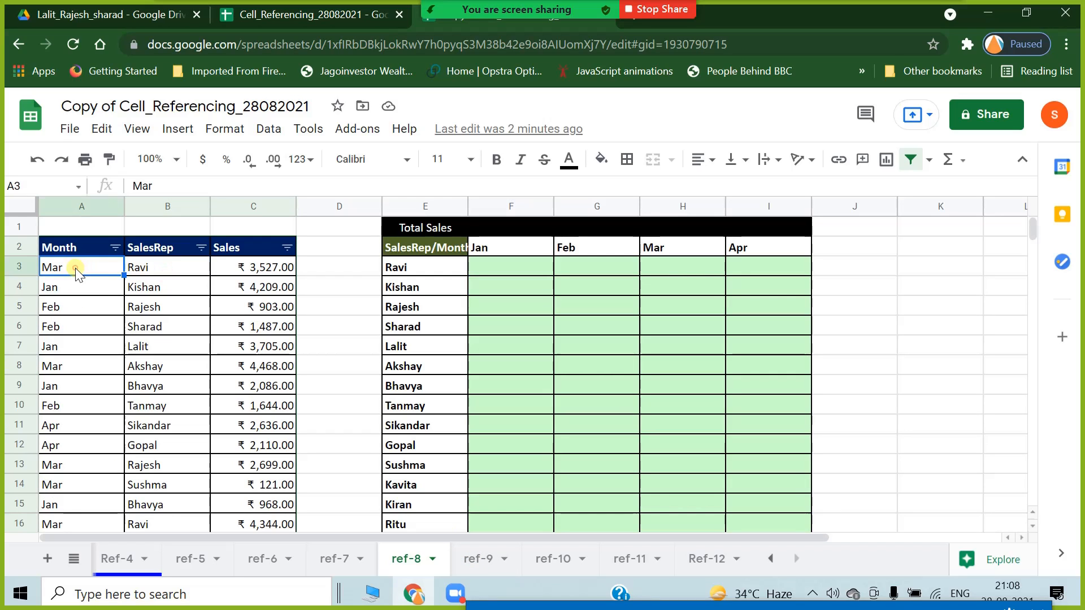
{"action": "left_click", "coordinate": [173, 267]}
{"action": "left_click", "coordinate": [77, 269]}
{"action": "left_click", "coordinate": [143, 288]}
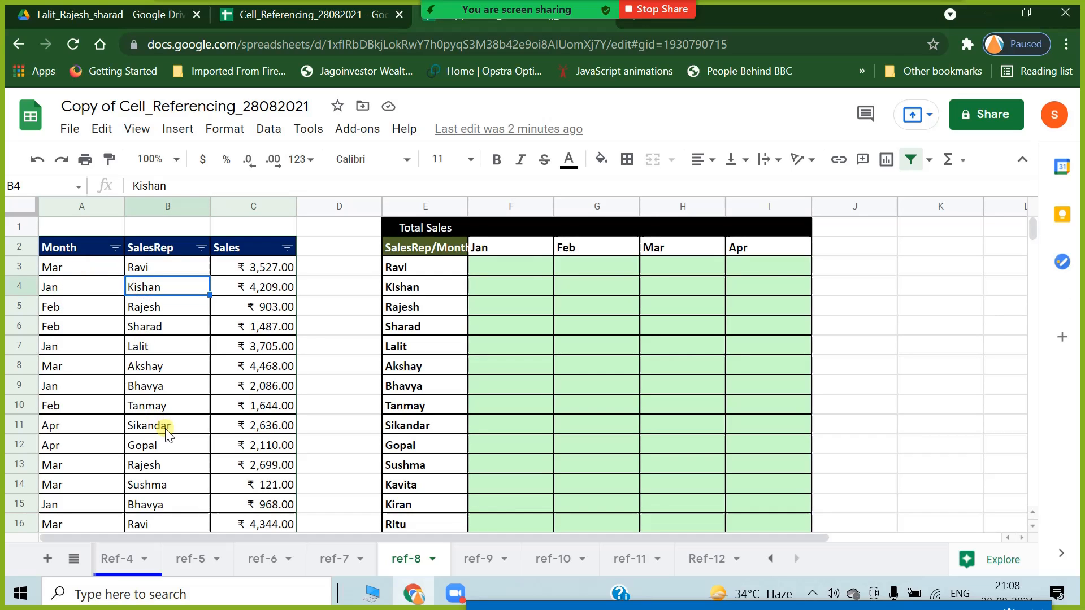
{"action": "left_click", "coordinate": [514, 270]}
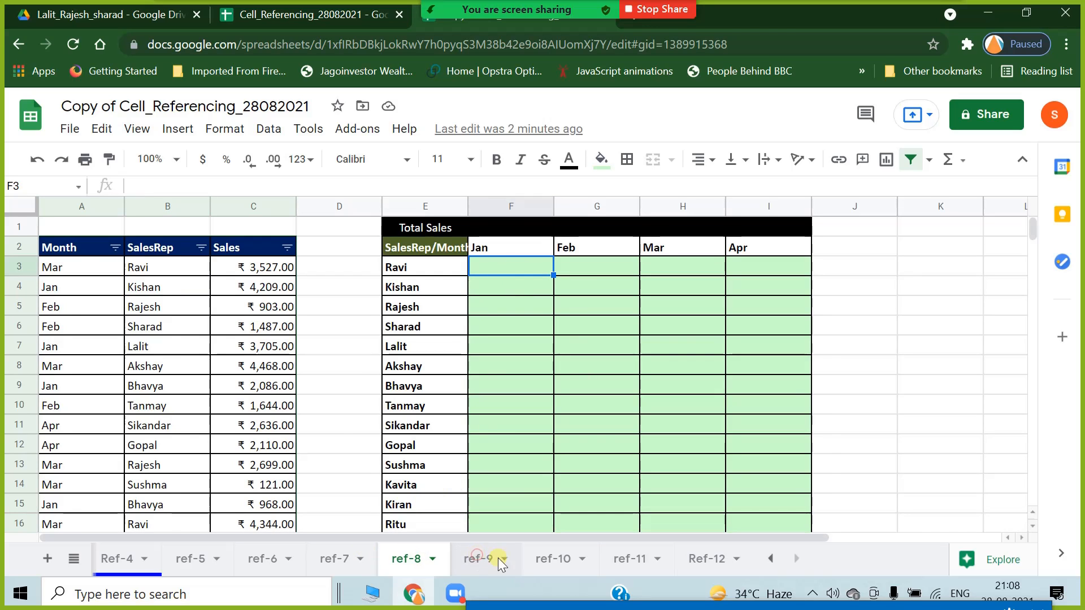
Open the ref-9 sheet and examine the first sales rep's Jan, Feb and Mar cells in the Average Sales table.
{"action": "left_click", "coordinate": [478, 559]}
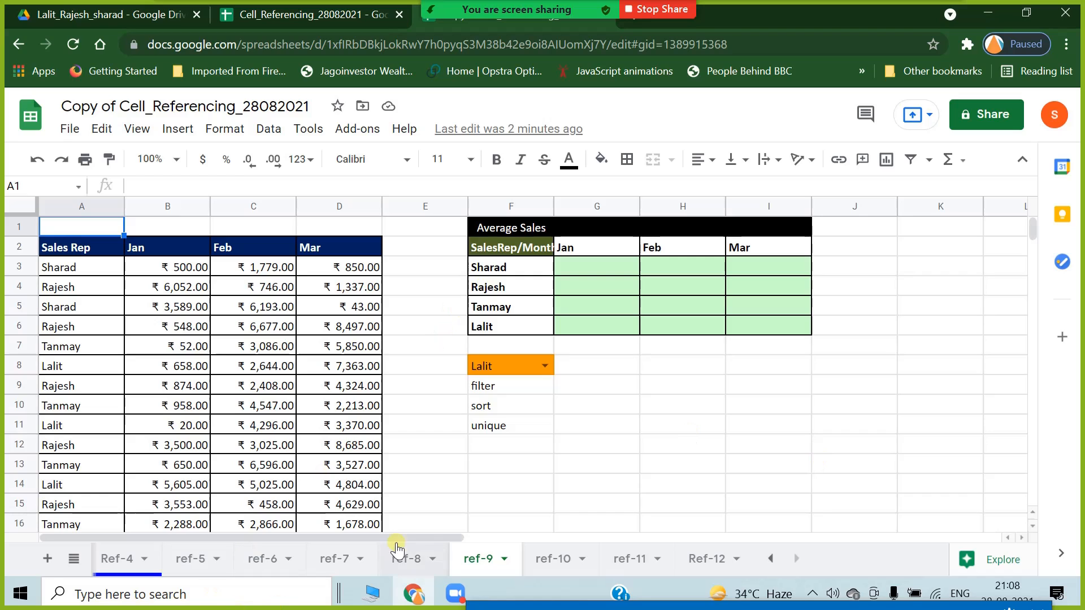
{"action": "left_click", "coordinate": [479, 561]}
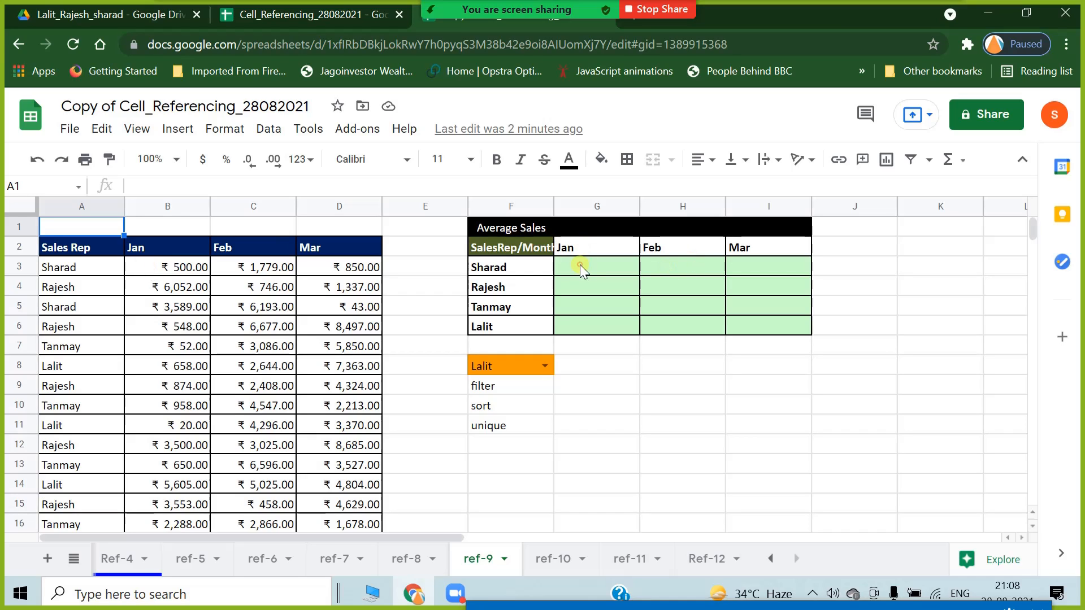
{"action": "left_click", "coordinate": [508, 265]}
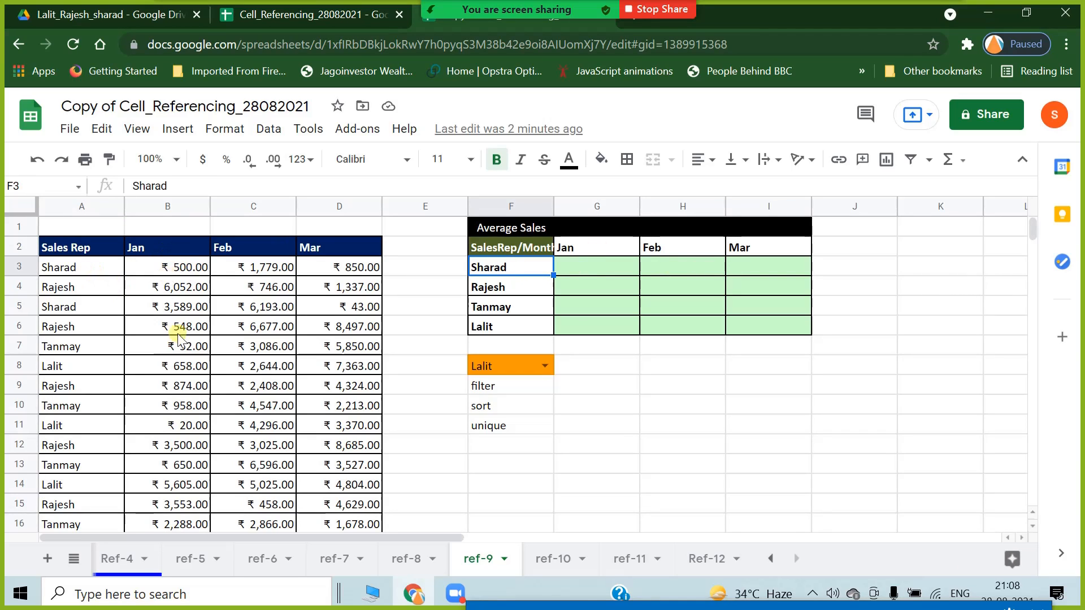
{"action": "left_click", "coordinate": [586, 267]}
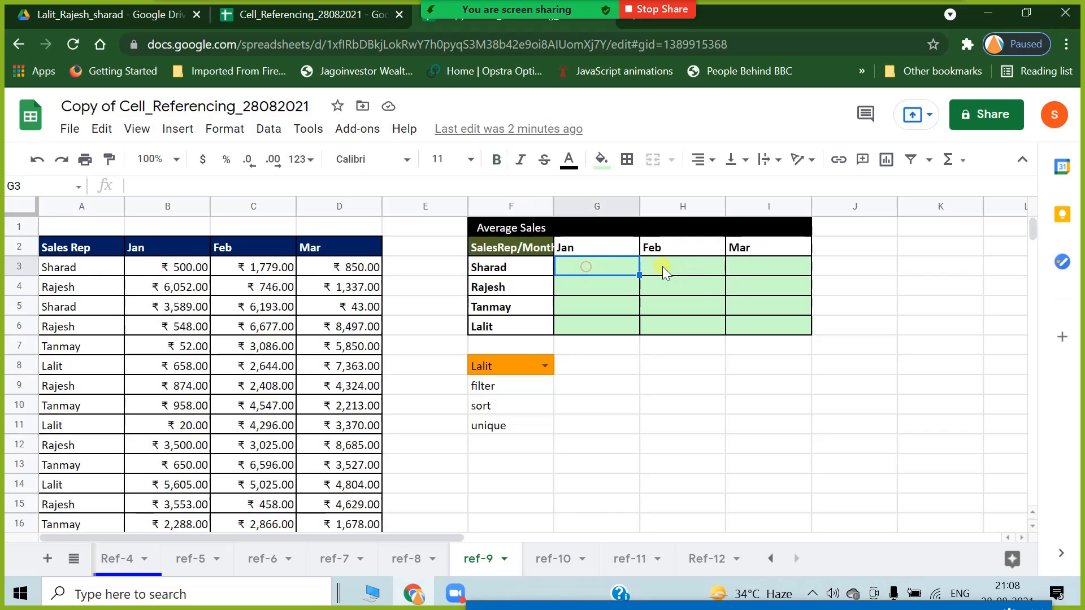
{"action": "left_click", "coordinate": [672, 266]}
{"action": "left_click", "coordinate": [788, 263]}
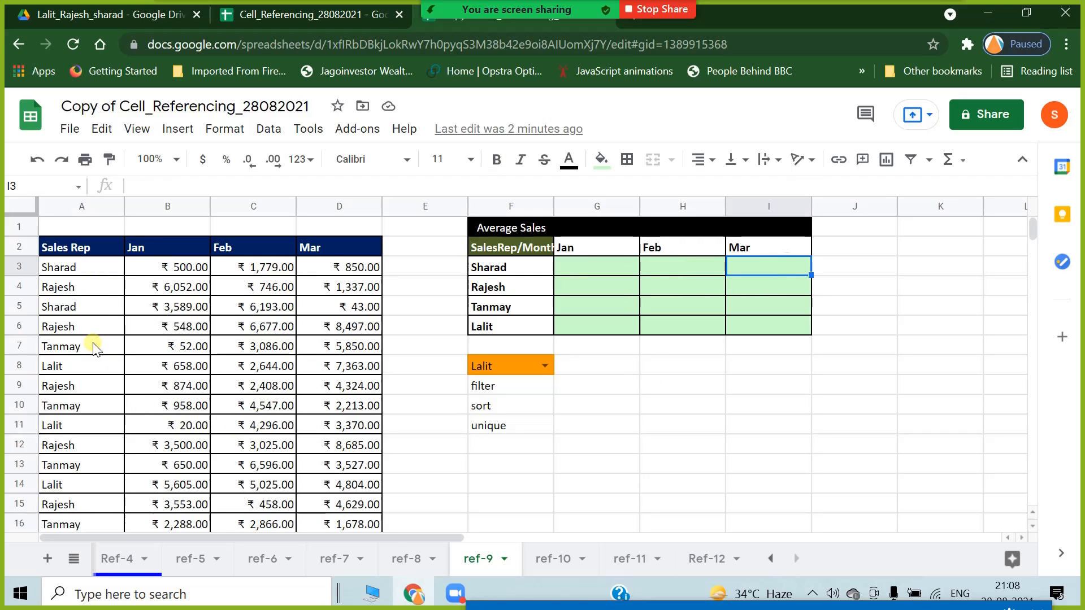
Trace one sales rep's repeated entries down the source Sales Rep column on the ref-9 sheet.
{"action": "left_click", "coordinate": [82, 269]}
{"action": "left_click", "coordinate": [65, 425]}
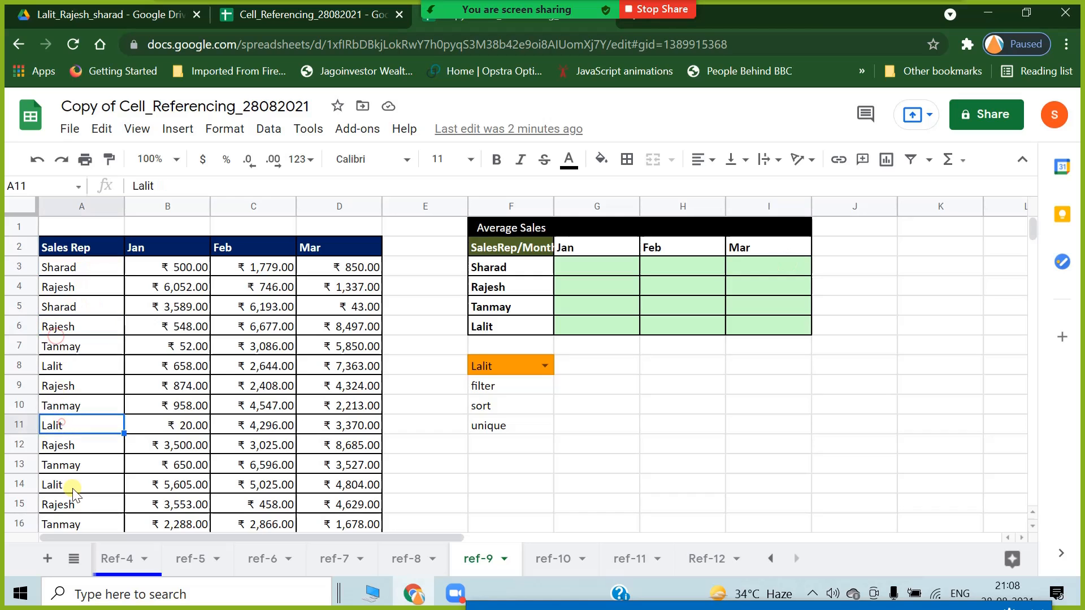
{"action": "left_click", "coordinate": [74, 486]}
{"action": "left_click", "coordinate": [87, 359]}
{"action": "scroll", "coordinate": [79, 452], "scroll_direction": "down", "scroll_amount": 12}
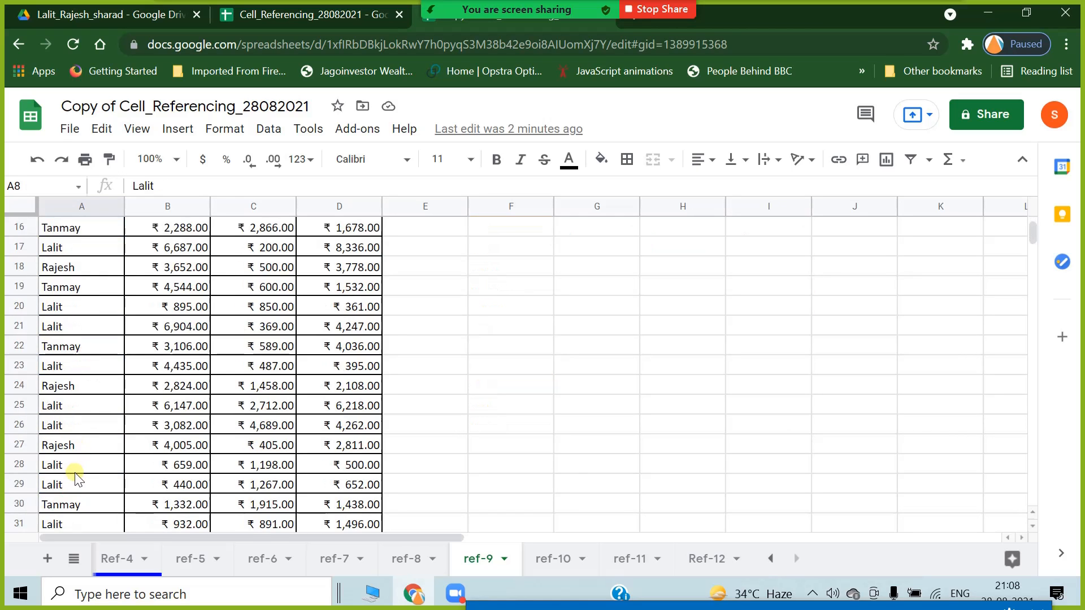
{"action": "scroll", "coordinate": [72, 492], "scroll_direction": "up", "scroll_amount": 12}
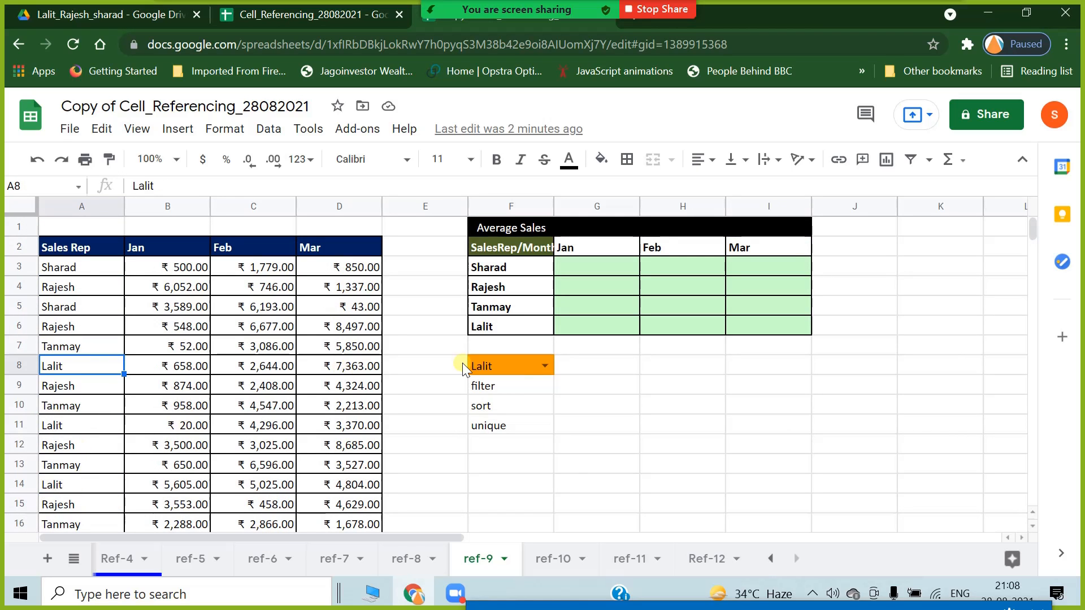
Check the month cells for the first two sales reps in the Average Sales table.
{"action": "left_click", "coordinate": [592, 265]}
{"action": "left_click", "coordinate": [697, 266]}
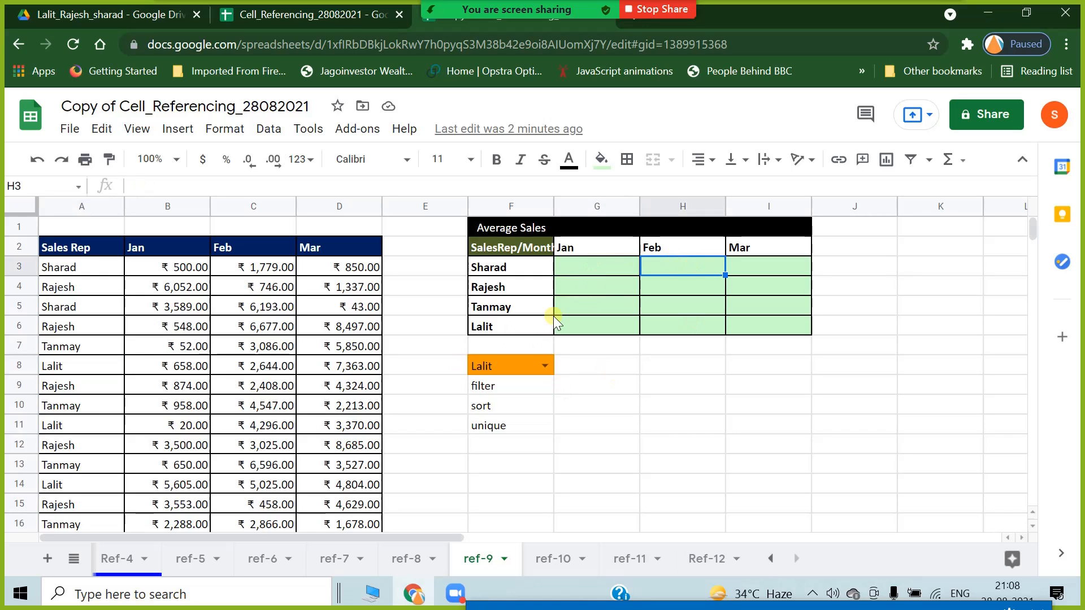
{"action": "left_click", "coordinate": [598, 284]}
{"action": "left_click", "coordinate": [683, 286]}
{"action": "left_click", "coordinate": [795, 285]}
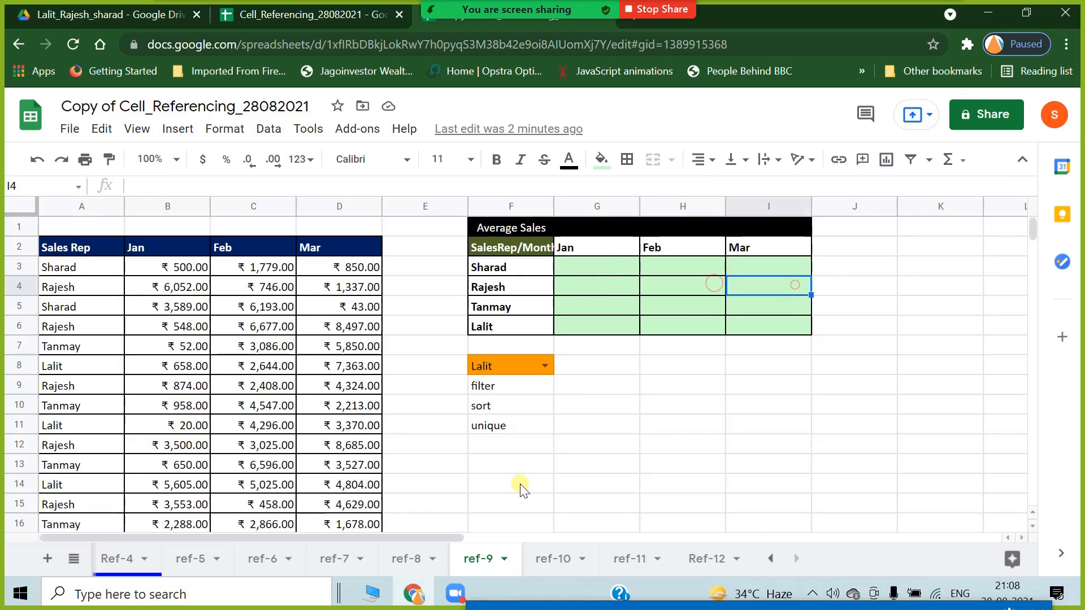
Open the ref-10 sheet and examine its Sales, COGS, Operating Expenses and Administrative Expenses row labels.
{"action": "left_click", "coordinate": [543, 560]}
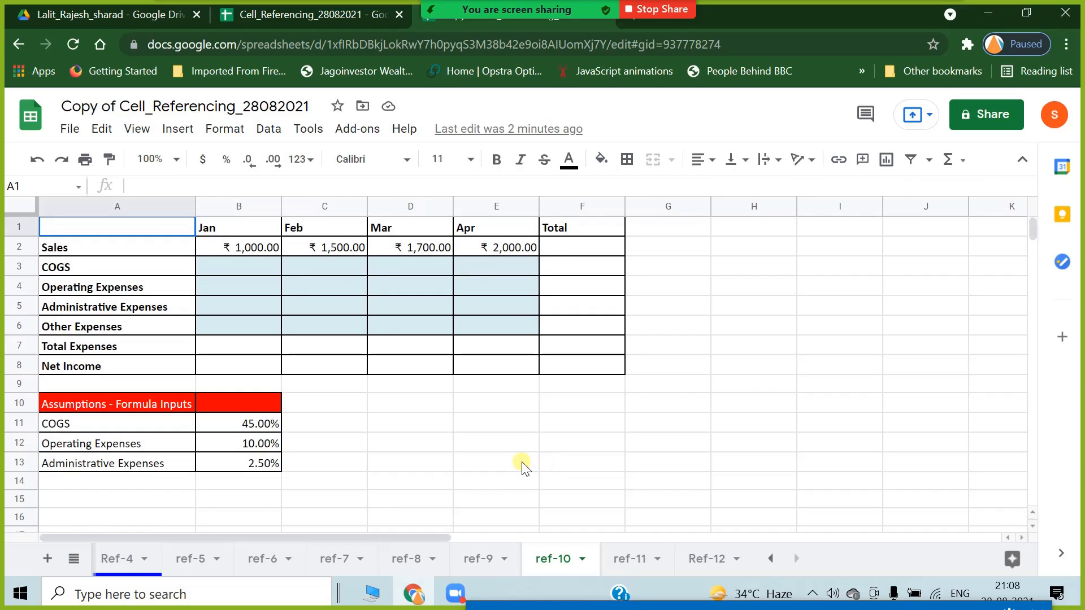
{"action": "left_click", "coordinate": [61, 266]}
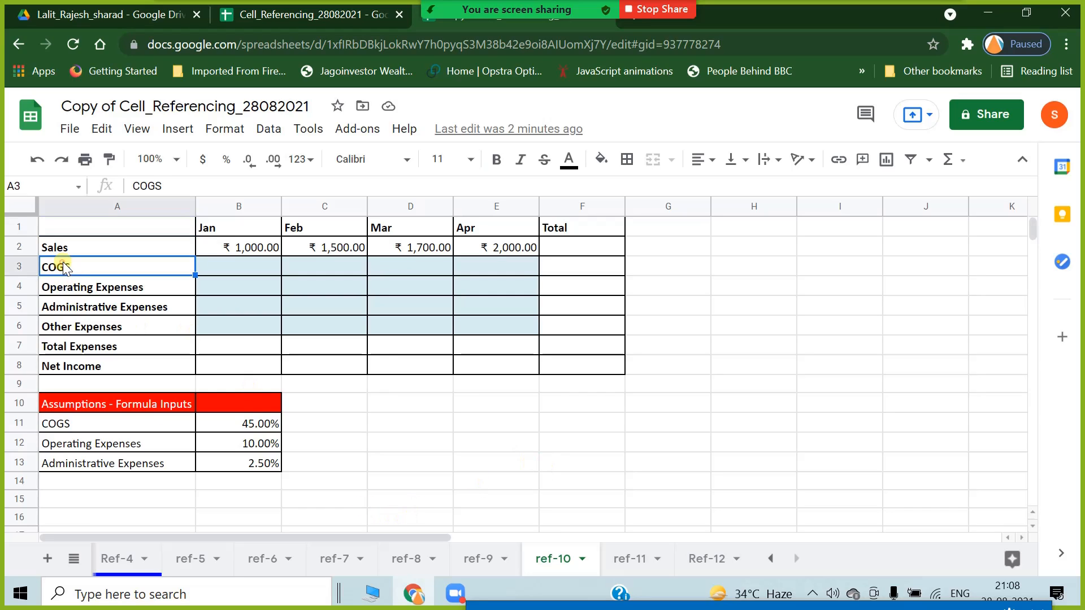
{"action": "left_click", "coordinate": [421, 482]}
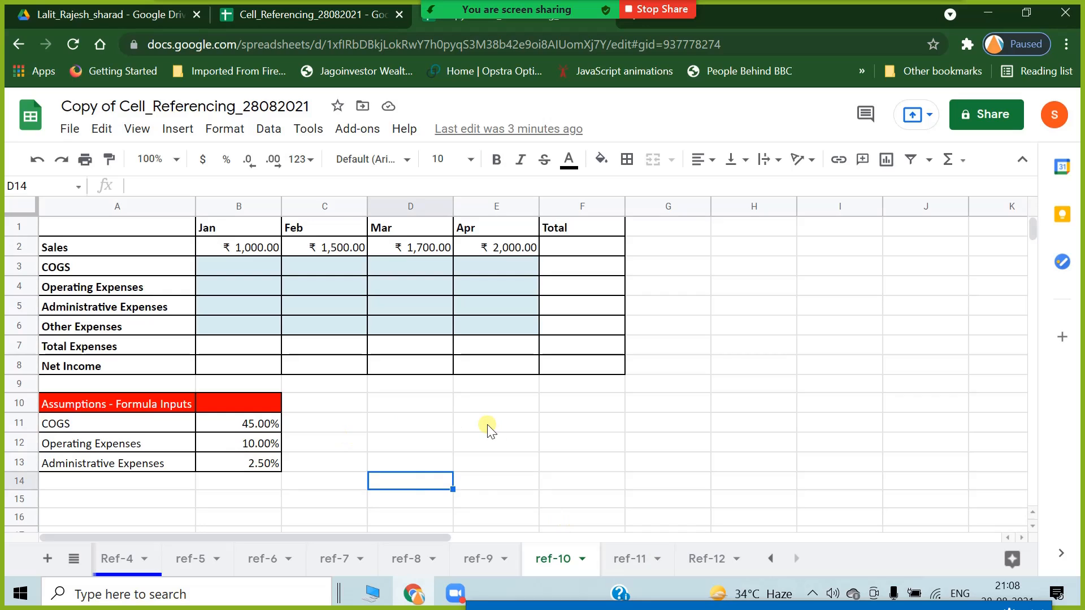
{"action": "left_click", "coordinate": [111, 305]}
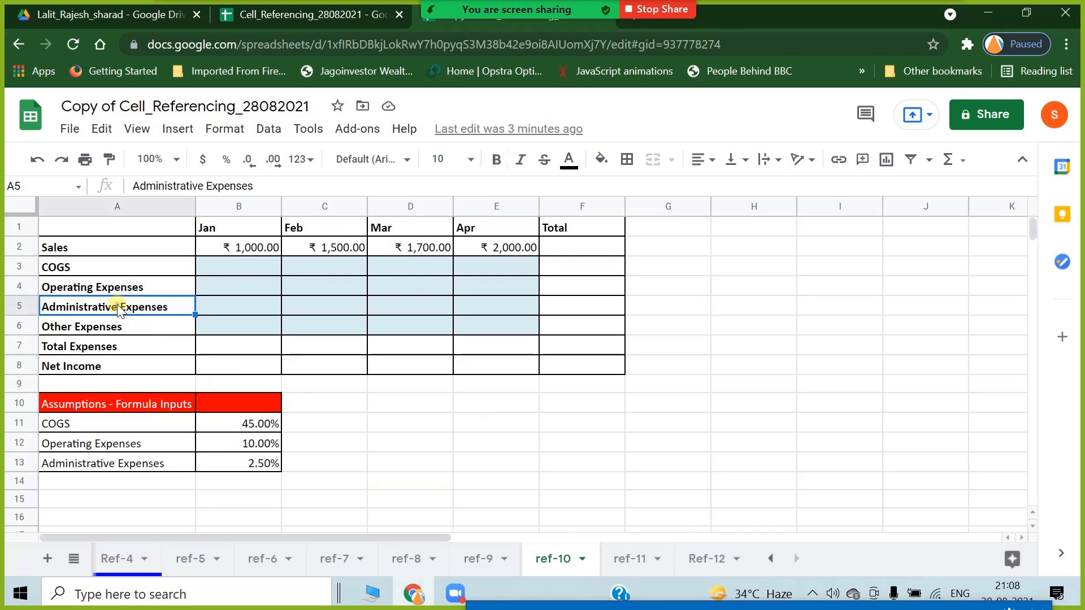
{"action": "left_click", "coordinate": [121, 288]}
{"action": "left_click", "coordinate": [120, 267]}
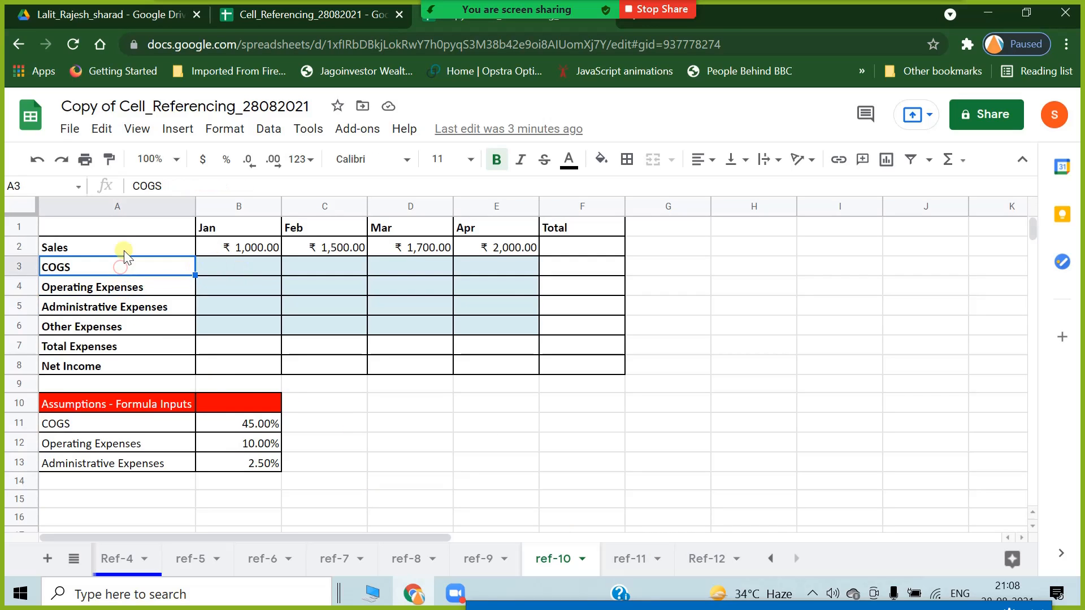
{"action": "left_click", "coordinate": [123, 250]}
Match each expense label from COGS down to Total Expenses with its Jan cell in column B.
{"action": "left_click", "coordinate": [112, 272]}
{"action": "left_click", "coordinate": [204, 274]}
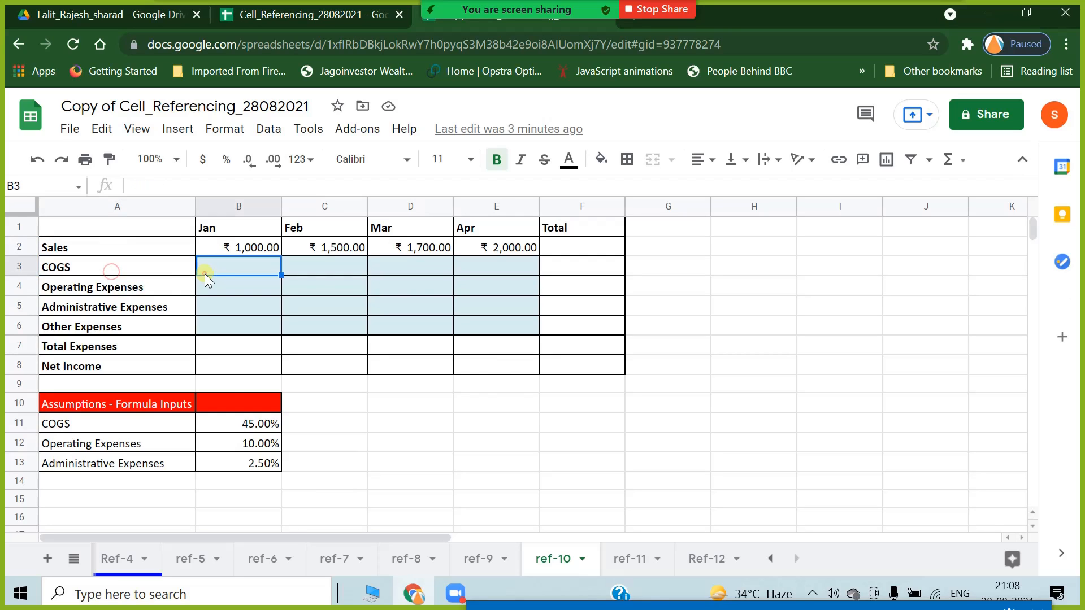
{"action": "left_click", "coordinate": [121, 288]}
{"action": "left_click", "coordinate": [204, 286]}
{"action": "left_click", "coordinate": [112, 307]}
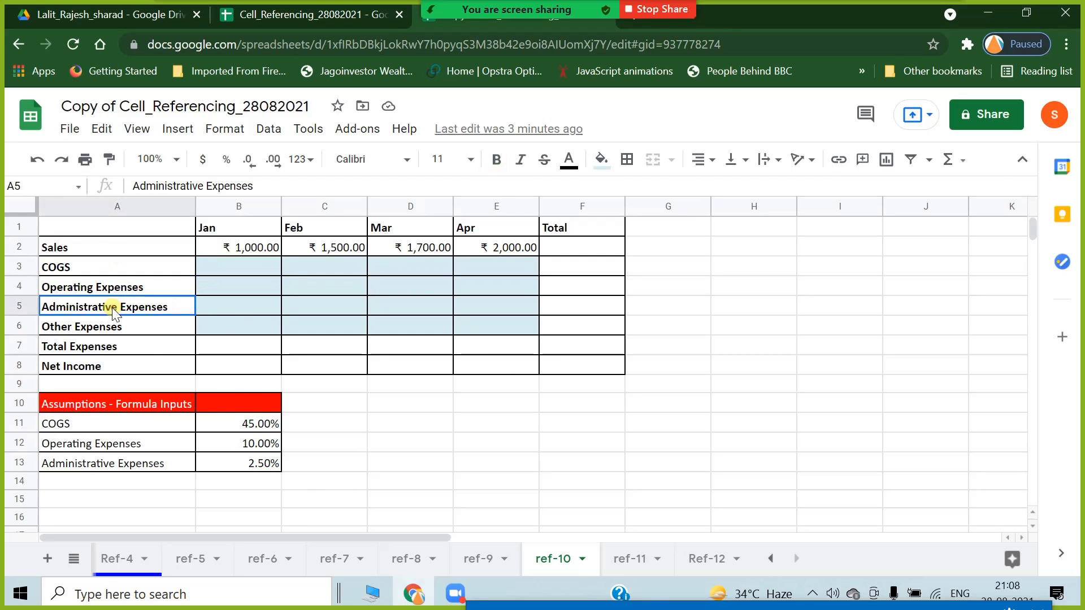
{"action": "left_click", "coordinate": [227, 304]}
{"action": "left_click", "coordinate": [87, 328]}
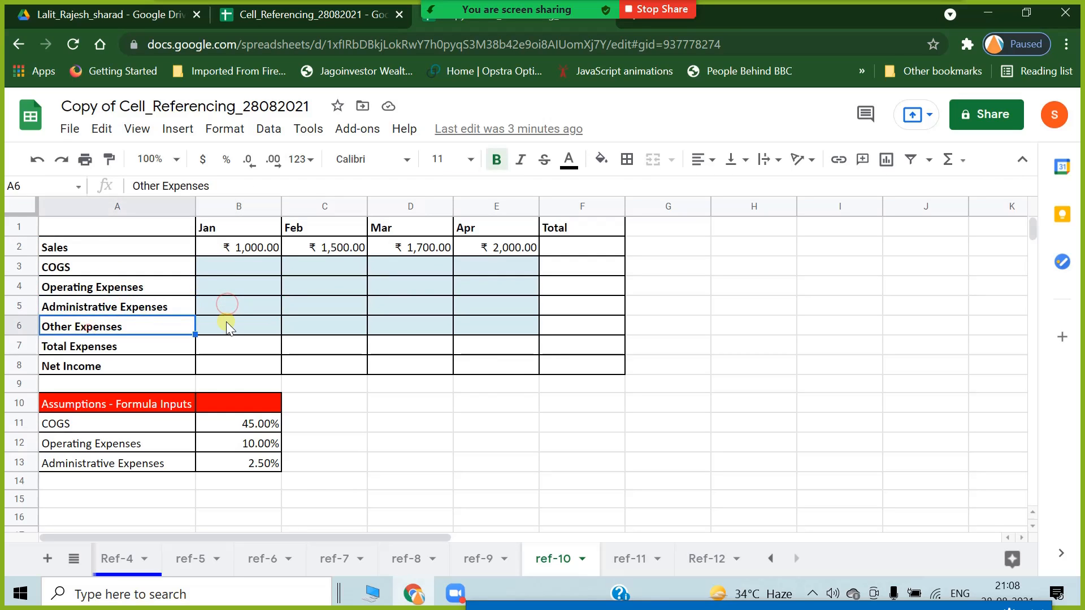
{"action": "left_click", "coordinate": [227, 325]}
{"action": "left_click", "coordinate": [97, 345]}
{"action": "left_click", "coordinate": [208, 345]}
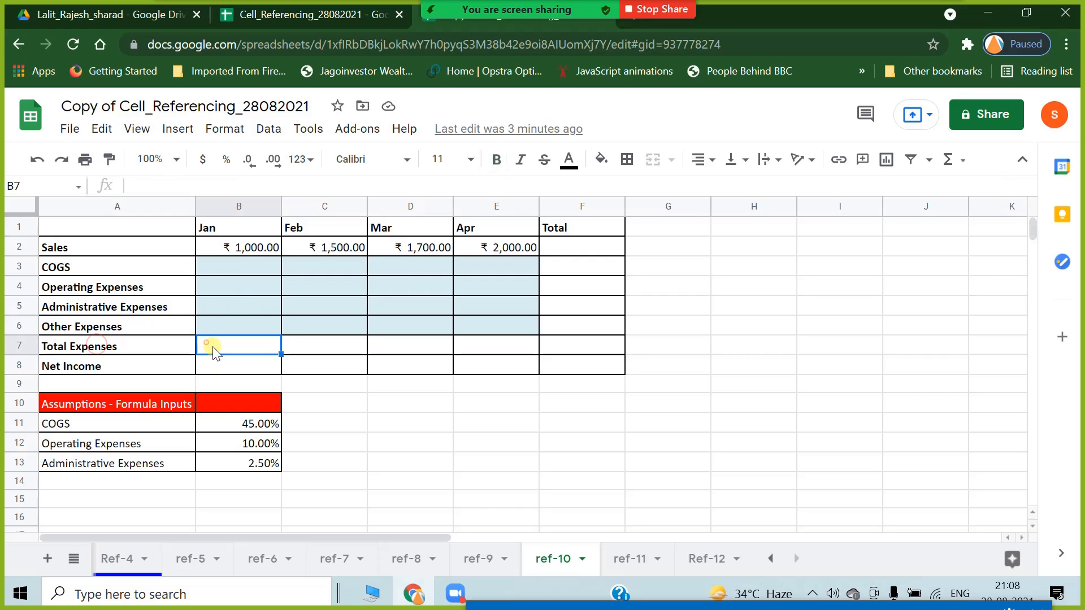
Compare the Jan Sales amount with the Net Income row and its Jan cell.
{"action": "left_click", "coordinate": [250, 249]}
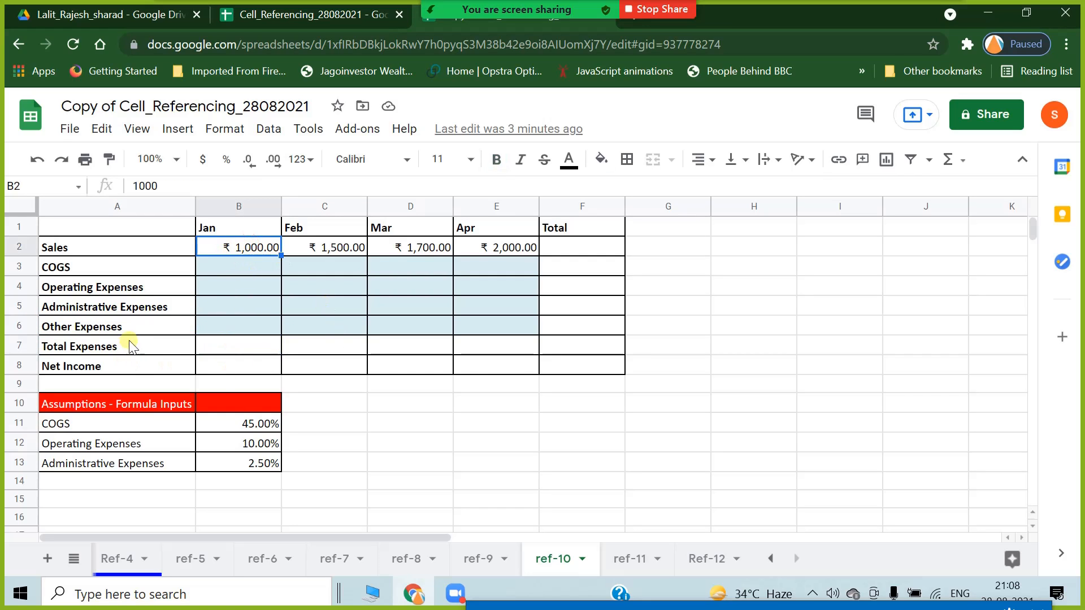
{"action": "left_click", "coordinate": [161, 369]}
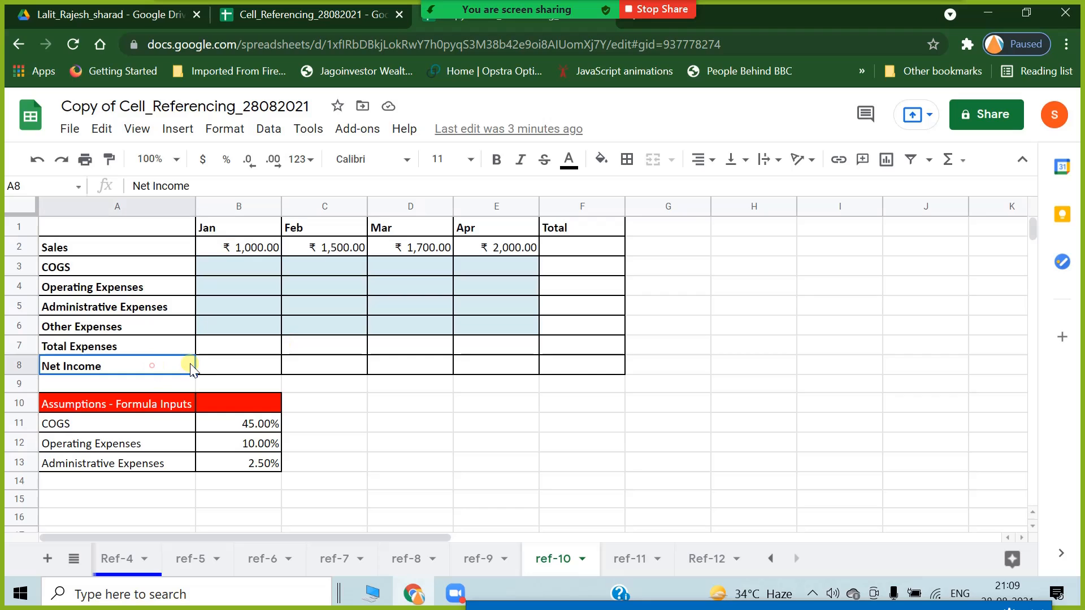
{"action": "left_click", "coordinate": [233, 365]}
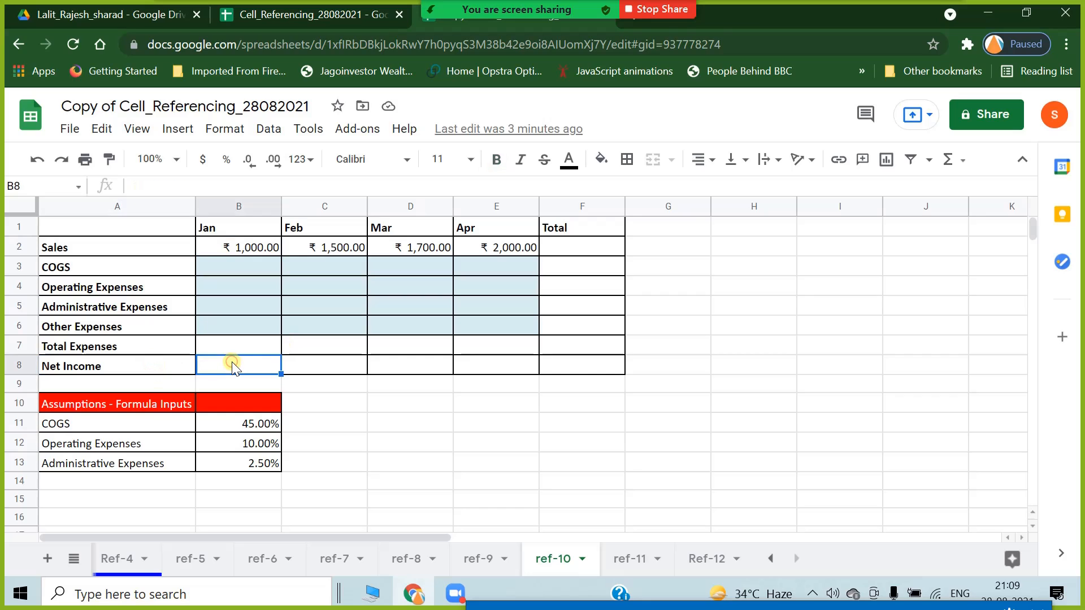
Check the COGS, Operating and Administrative Expenses rates in the Assumptions table against Jan Sales and cell B5.
{"action": "left_click", "coordinate": [107, 428]}
{"action": "left_click", "coordinate": [232, 427]}
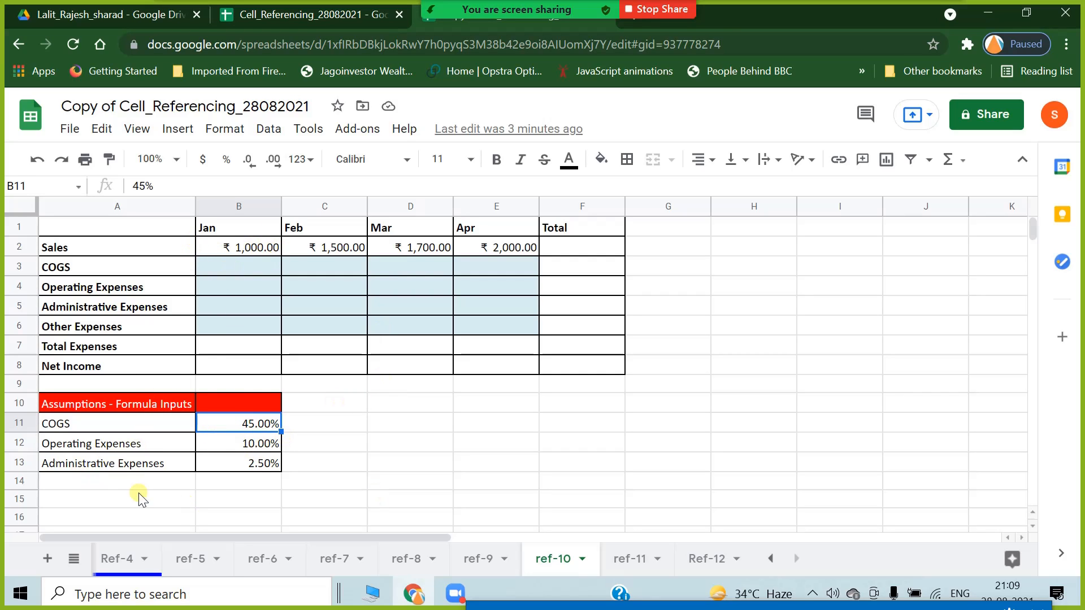
{"action": "left_click", "coordinate": [265, 444]}
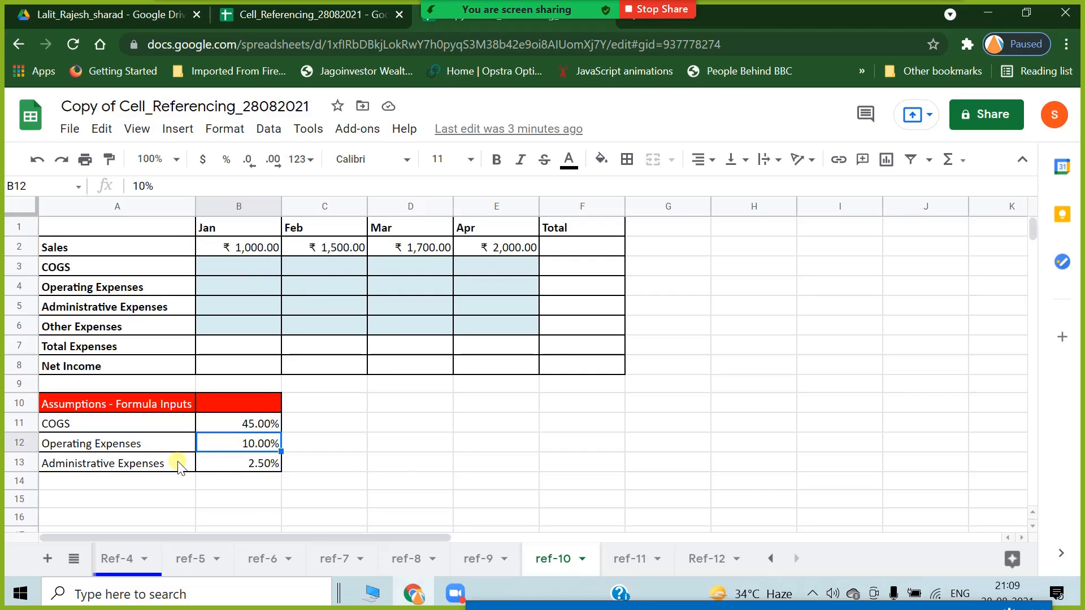
{"action": "left_click", "coordinate": [238, 248]}
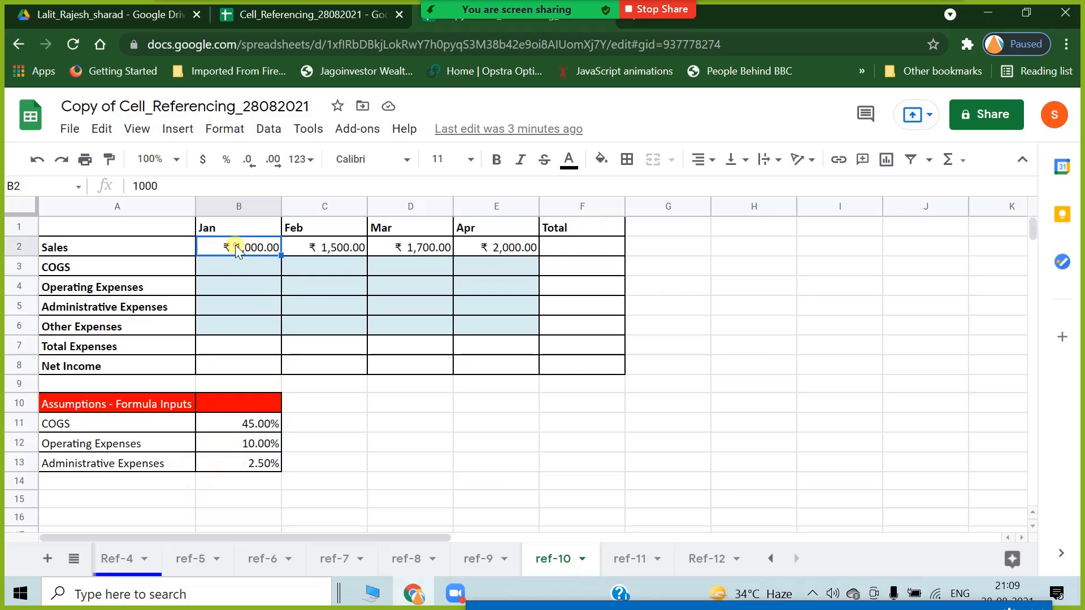
{"action": "left_click", "coordinate": [269, 474]}
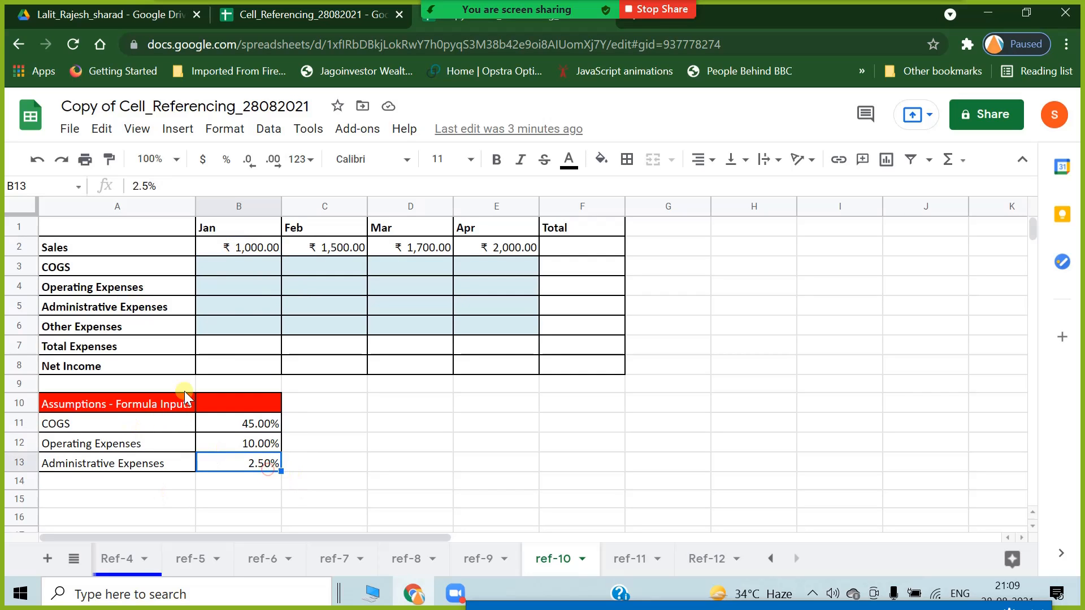
{"action": "left_click", "coordinate": [230, 305]}
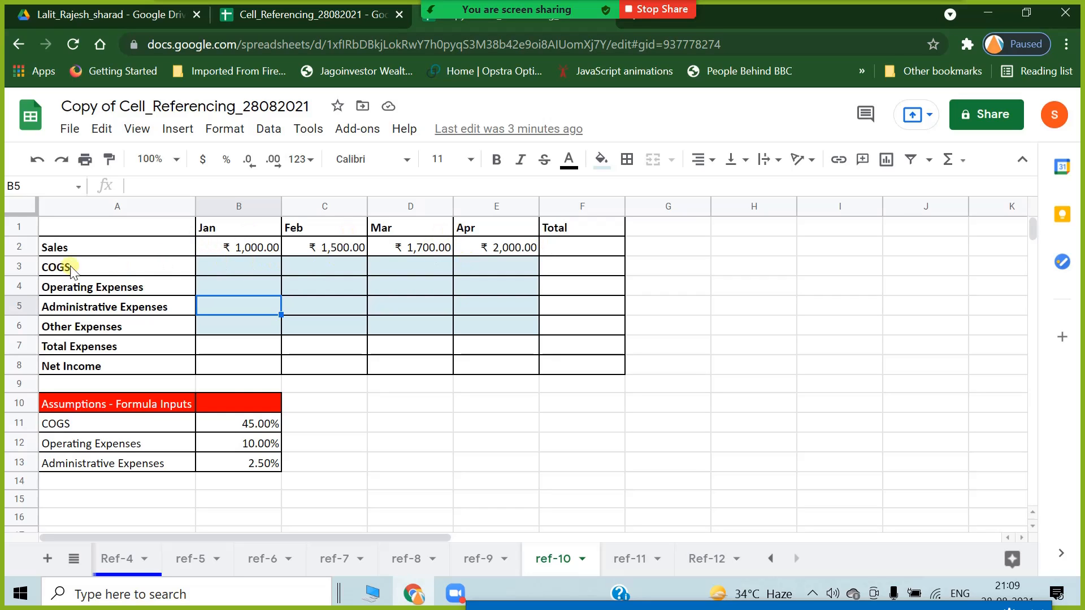
Look over the COGS Total cell and the Jan cells for Net Income and Total Expenses.
{"action": "left_click", "coordinate": [582, 269]}
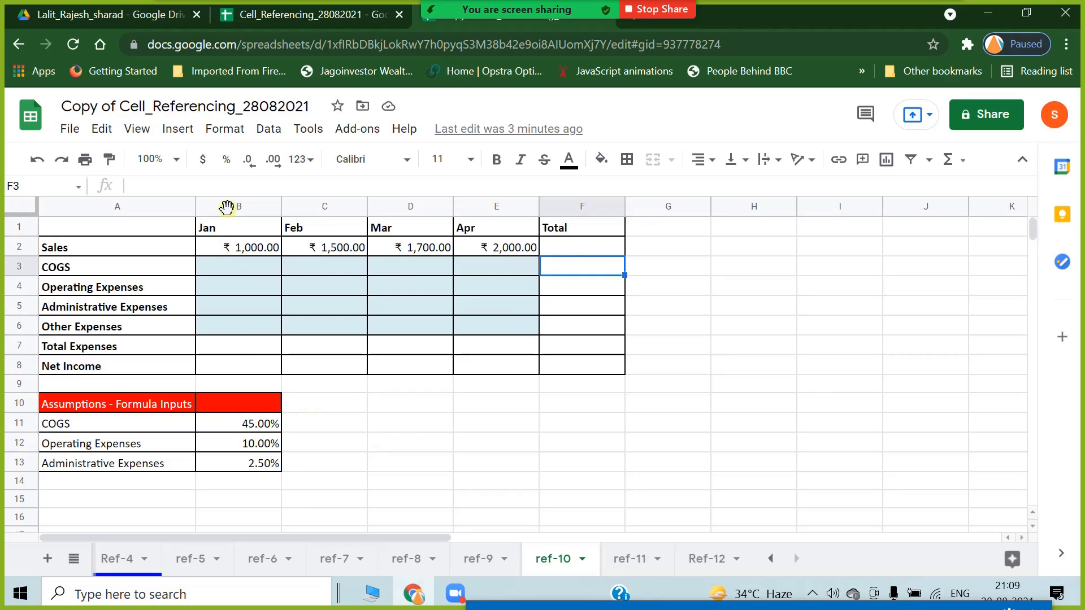
{"action": "left_click", "coordinate": [232, 367]}
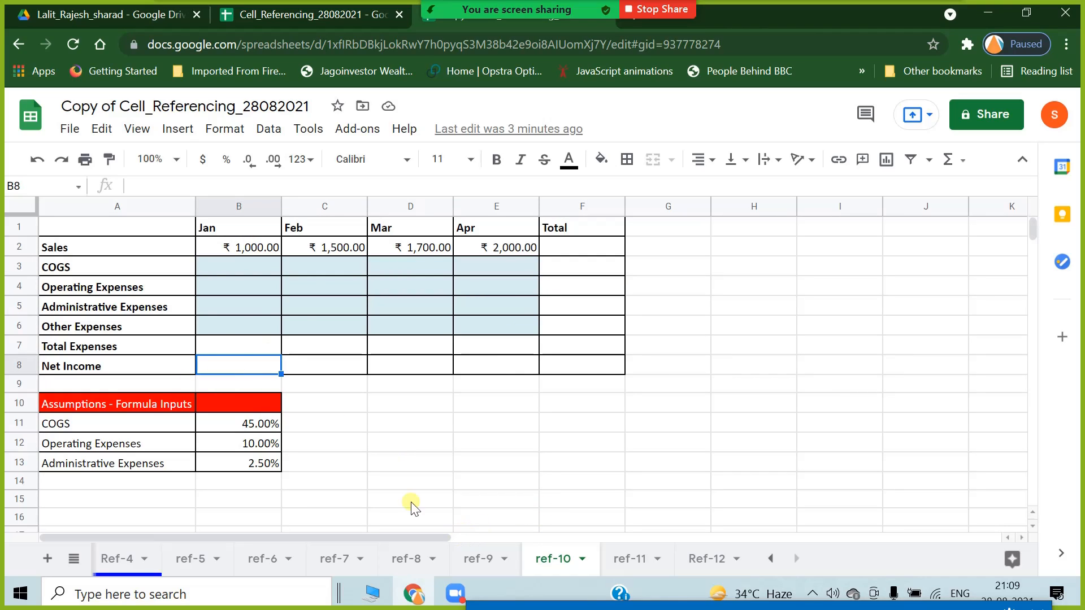
{"action": "left_click", "coordinate": [238, 350]}
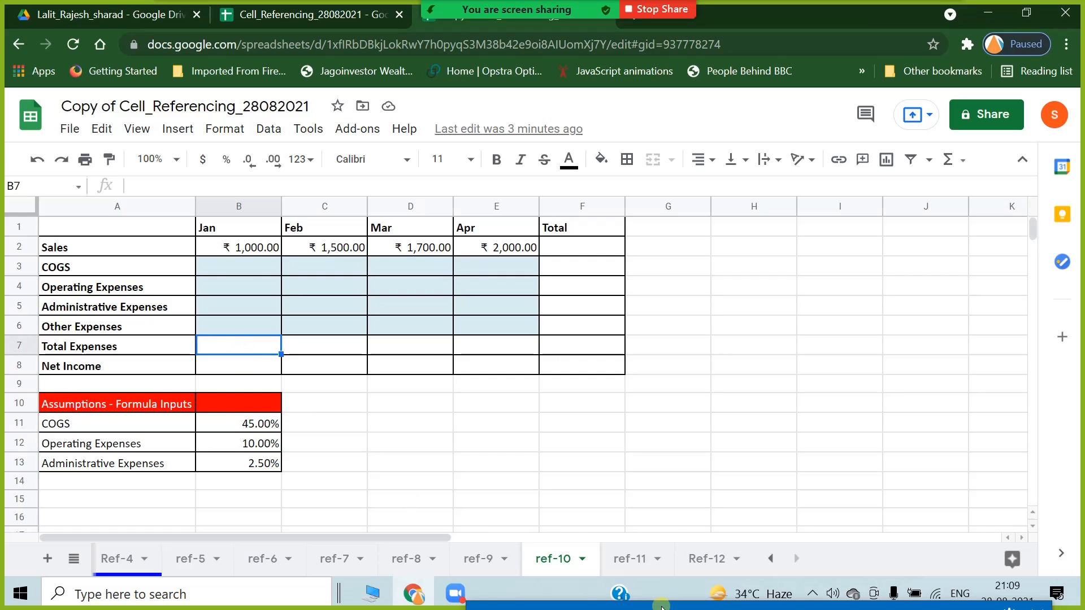
Examine the shaded expense cells in the month columns, from Operating Expenses down to Other Expenses.
{"action": "left_click", "coordinate": [346, 462]}
{"action": "left_click", "coordinate": [219, 295]}
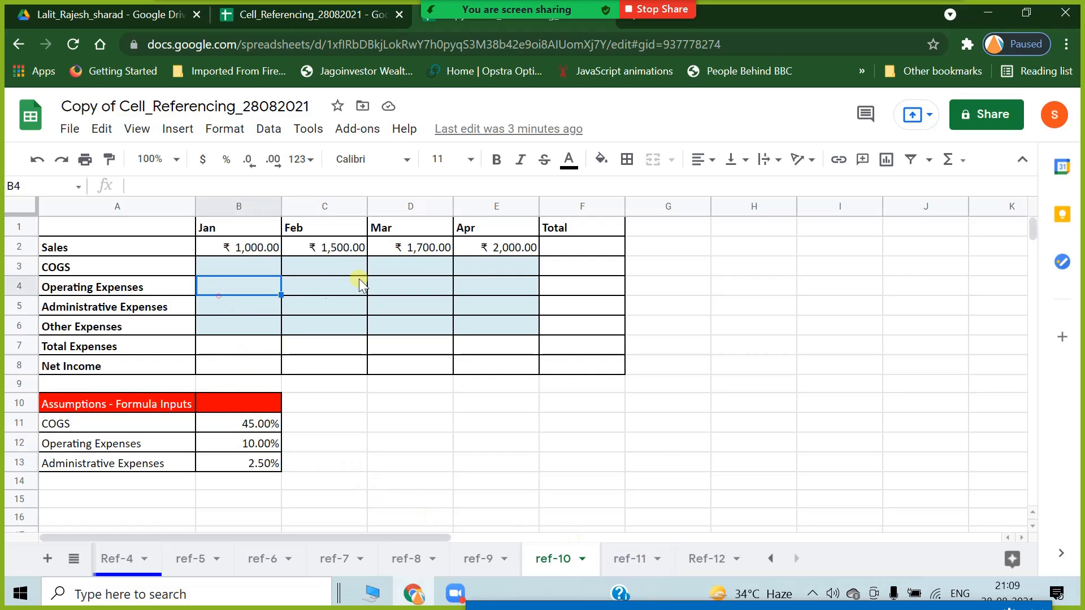
{"action": "left_click", "coordinate": [360, 279]}
{"action": "left_click", "coordinate": [482, 297]}
{"action": "left_click", "coordinate": [351, 313]}
{"action": "left_click", "coordinate": [419, 324]}
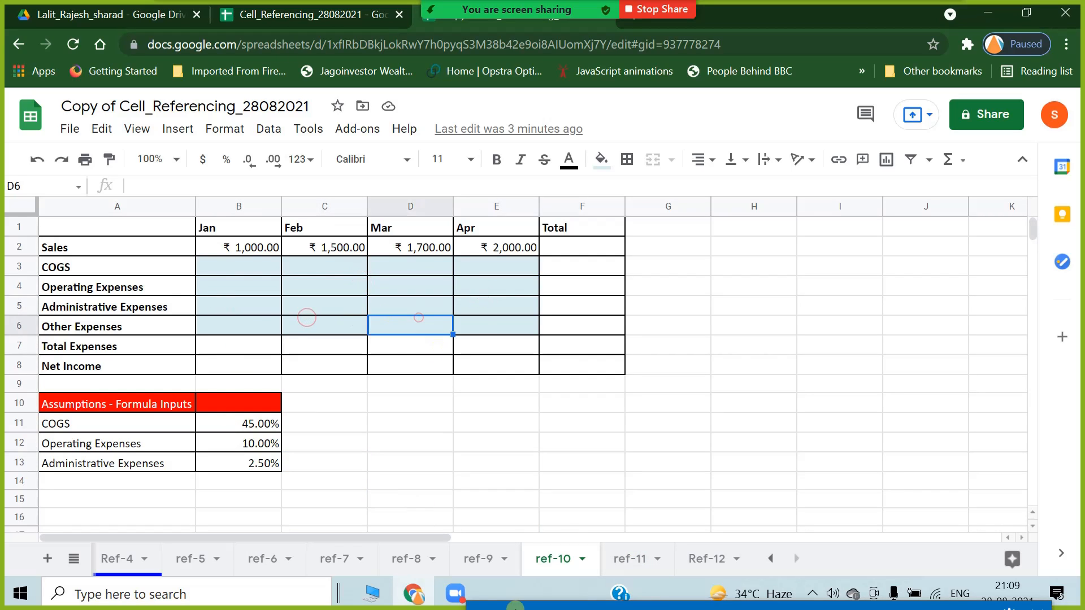
Open the ref-11 sheet and examine List 1's Returned ID column alongside List 2's Join, Company, City and ID columns.
{"action": "left_click", "coordinate": [626, 562]}
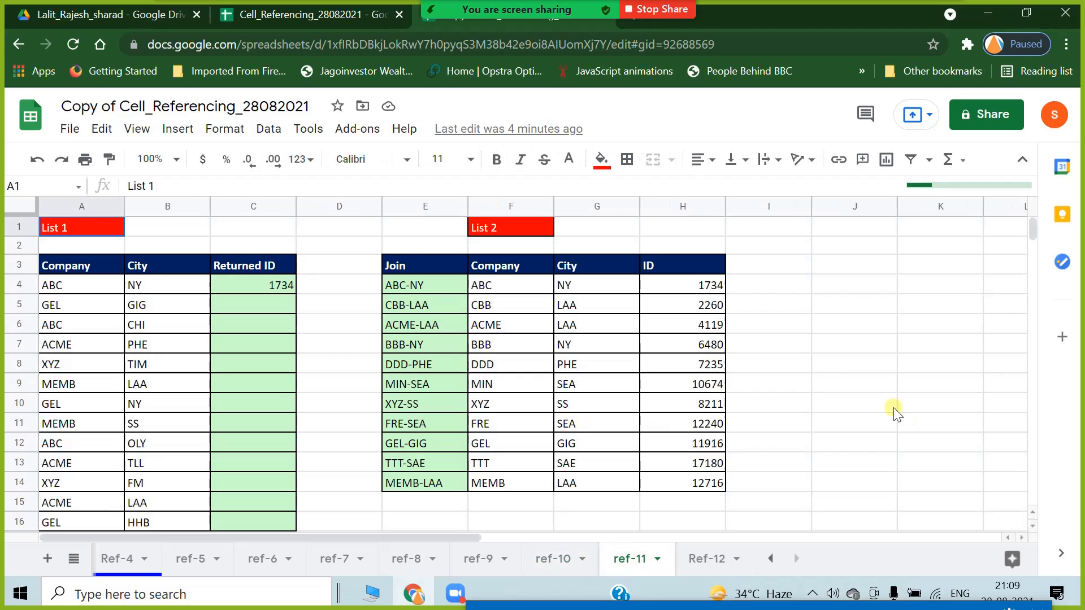
{"action": "left_click", "coordinate": [823, 407]}
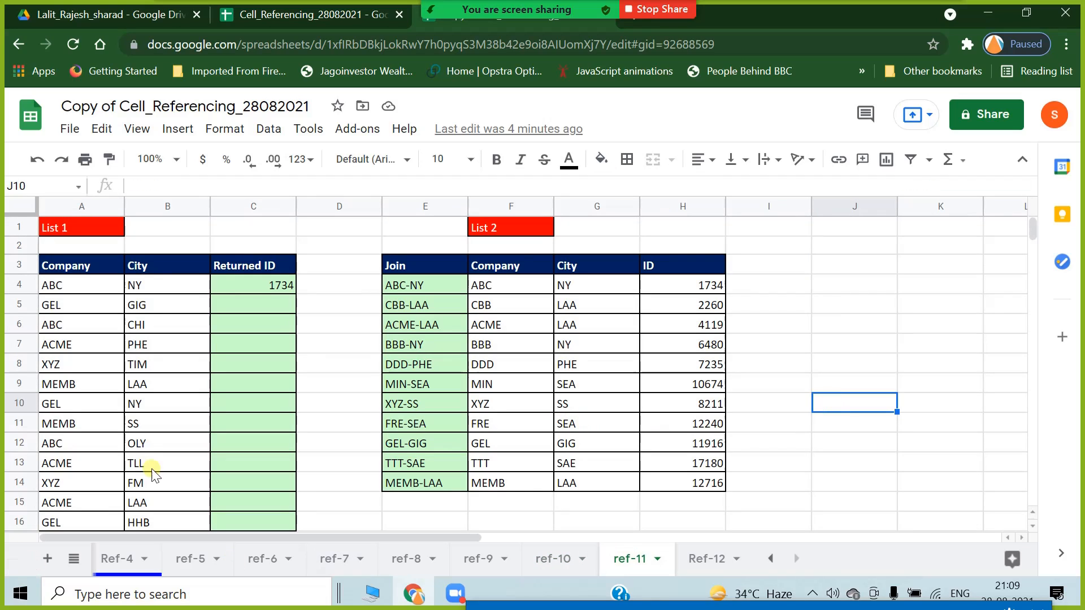
{"action": "left_click", "coordinate": [317, 343]}
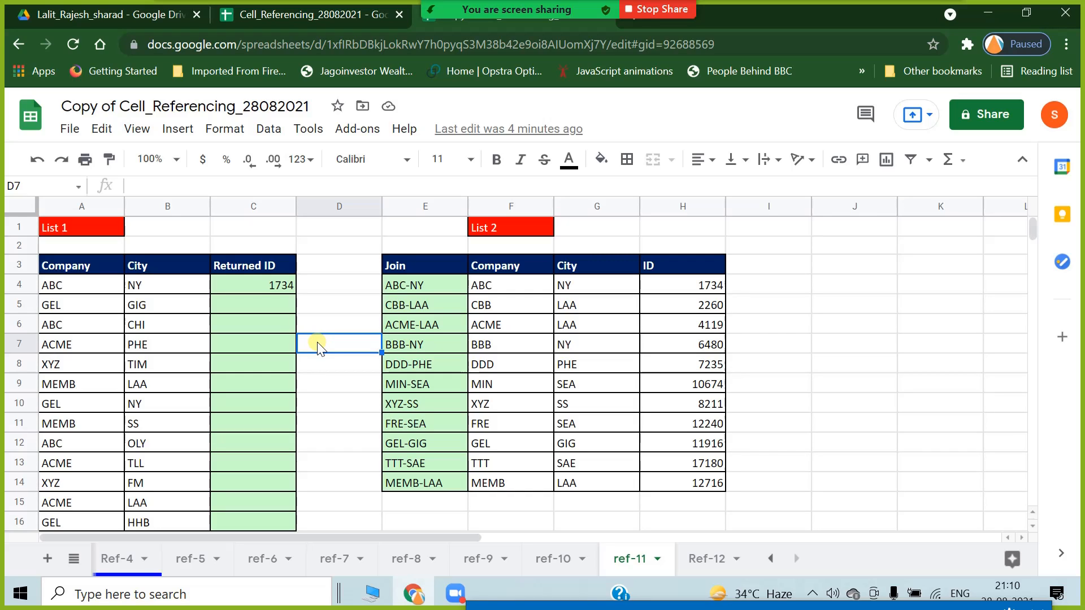
{"action": "left_click", "coordinate": [775, 358]}
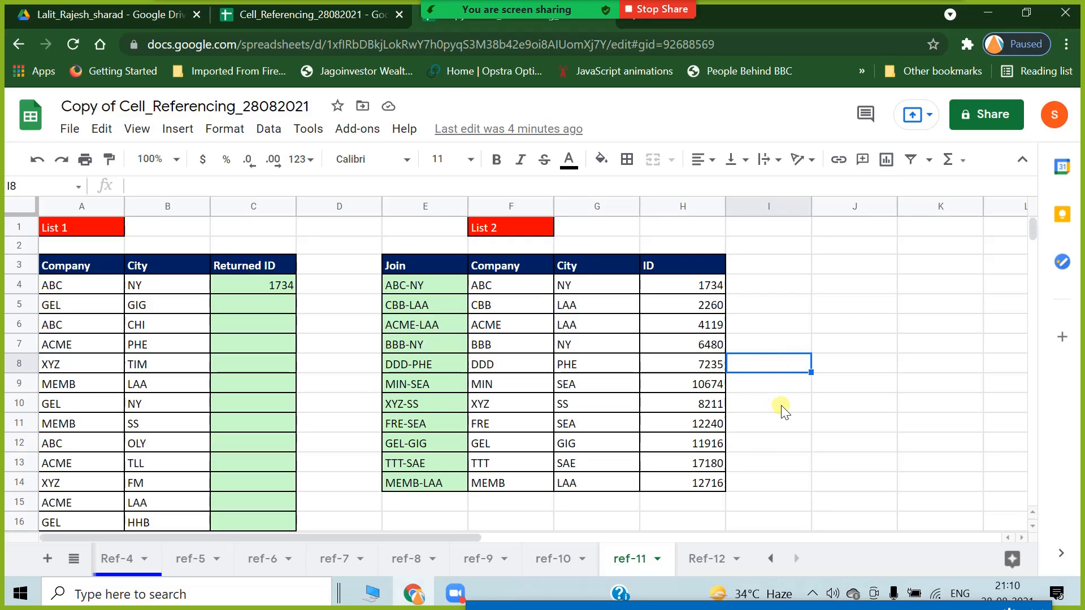
{"action": "left_click", "coordinate": [777, 348]}
{"action": "left_click", "coordinate": [767, 480]}
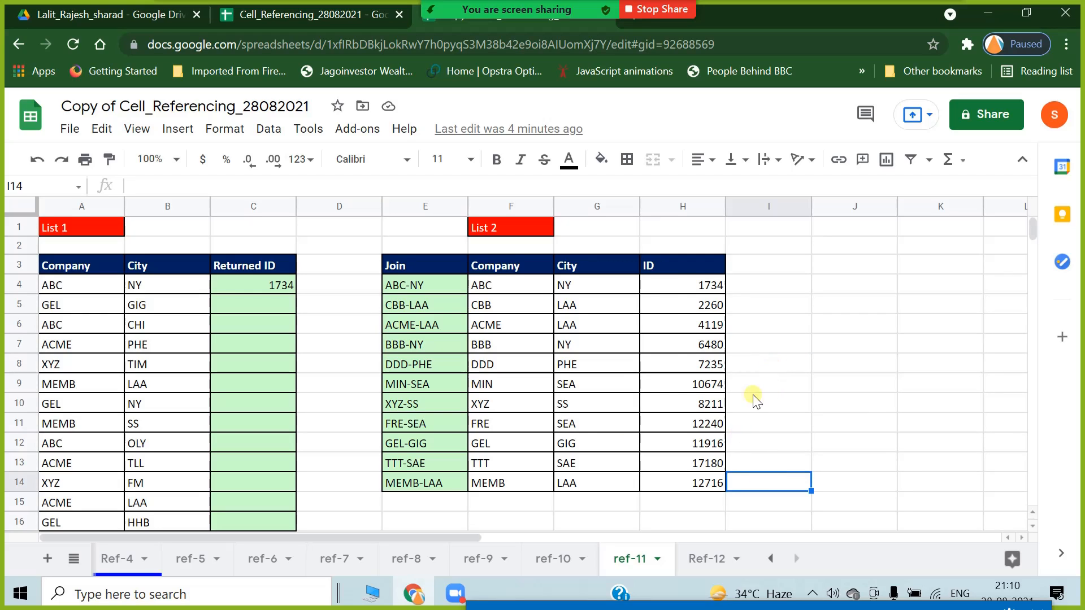
{"action": "left_click", "coordinate": [343, 400]}
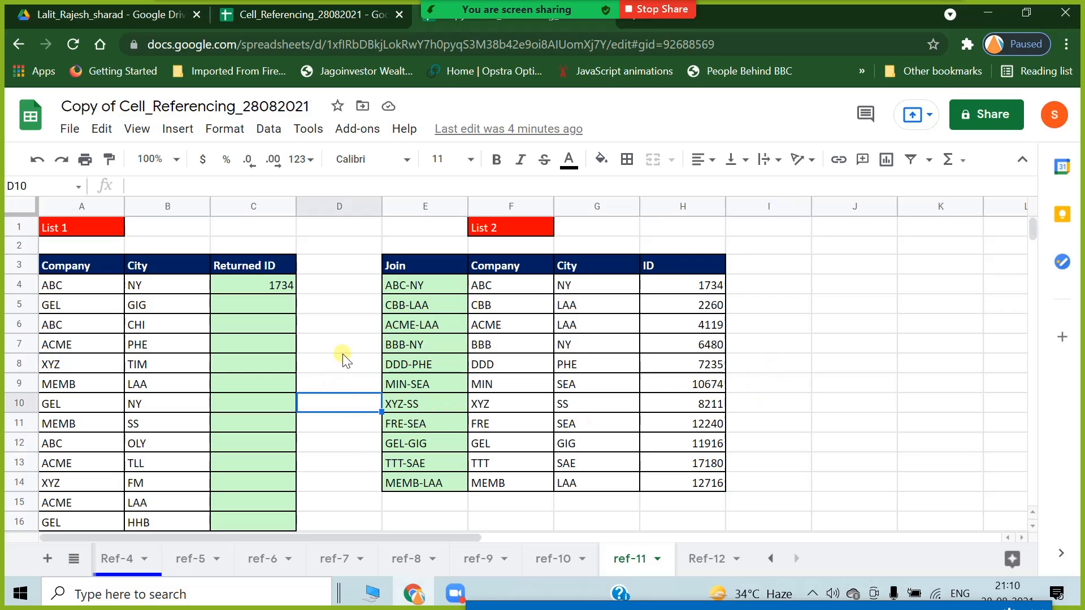
{"action": "left_click_drag", "start_coordinate": [343, 351], "coordinate": [339, 444]}
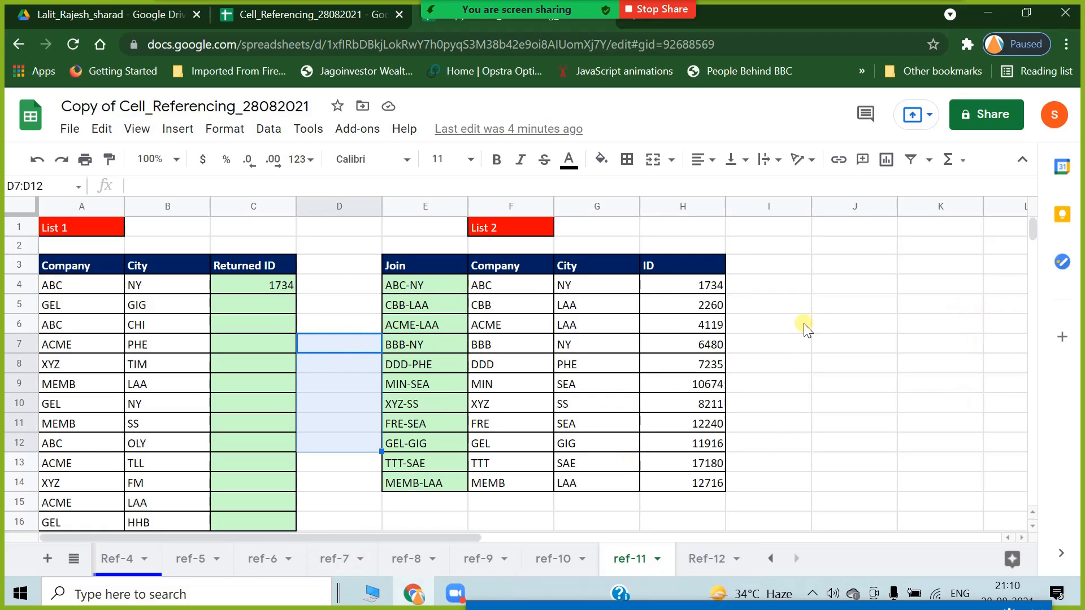
{"action": "left_click", "coordinate": [770, 427]}
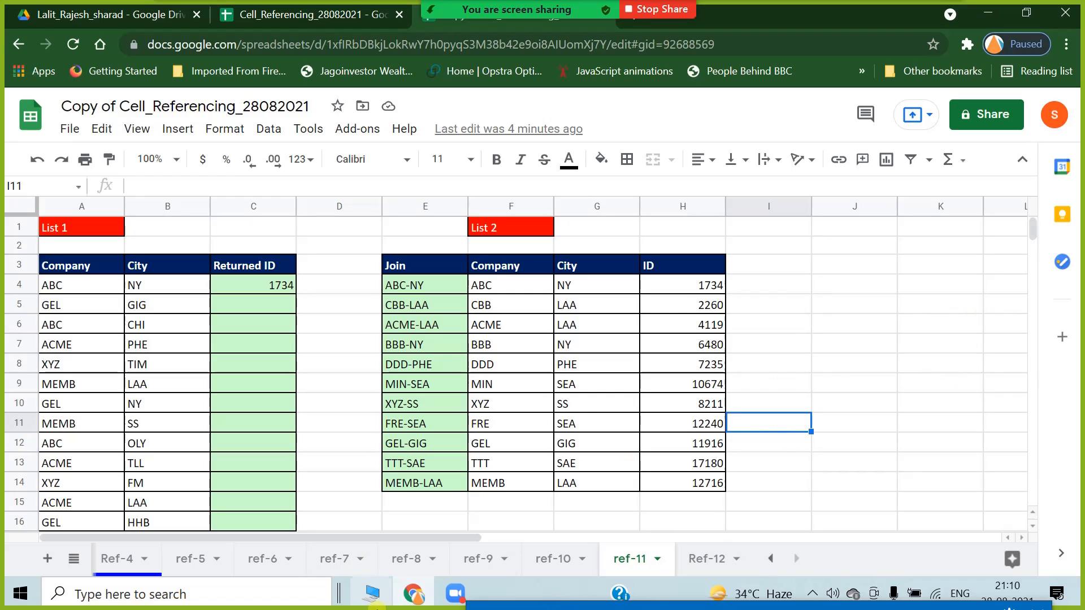
{"action": "mouse_move", "coordinate": [456, 598]}
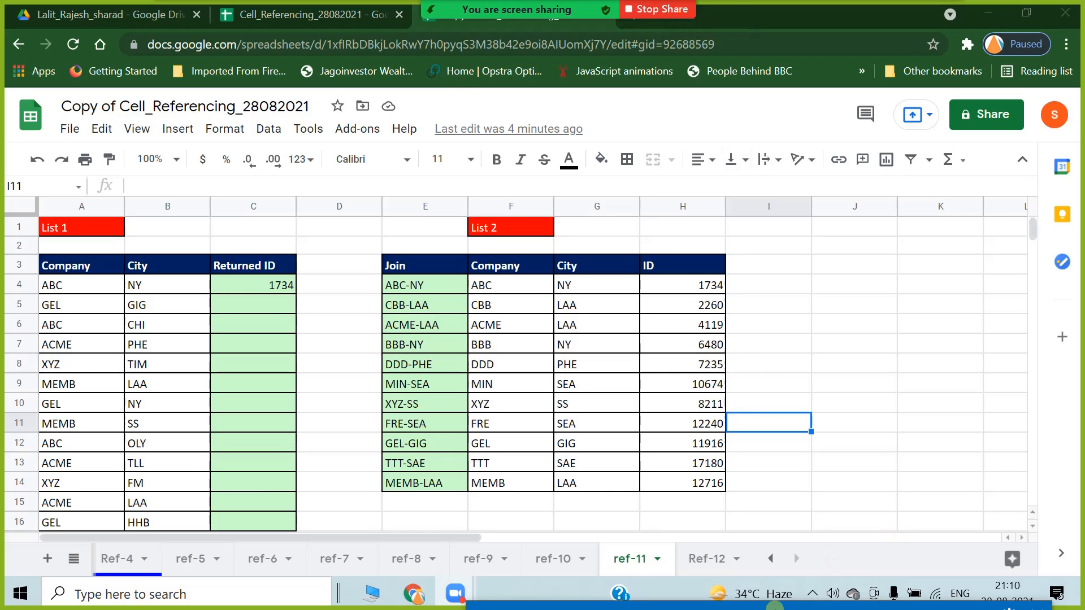
{"action": "left_click_drag", "start_coordinate": [767, 605], "coordinate": [785, 291]}
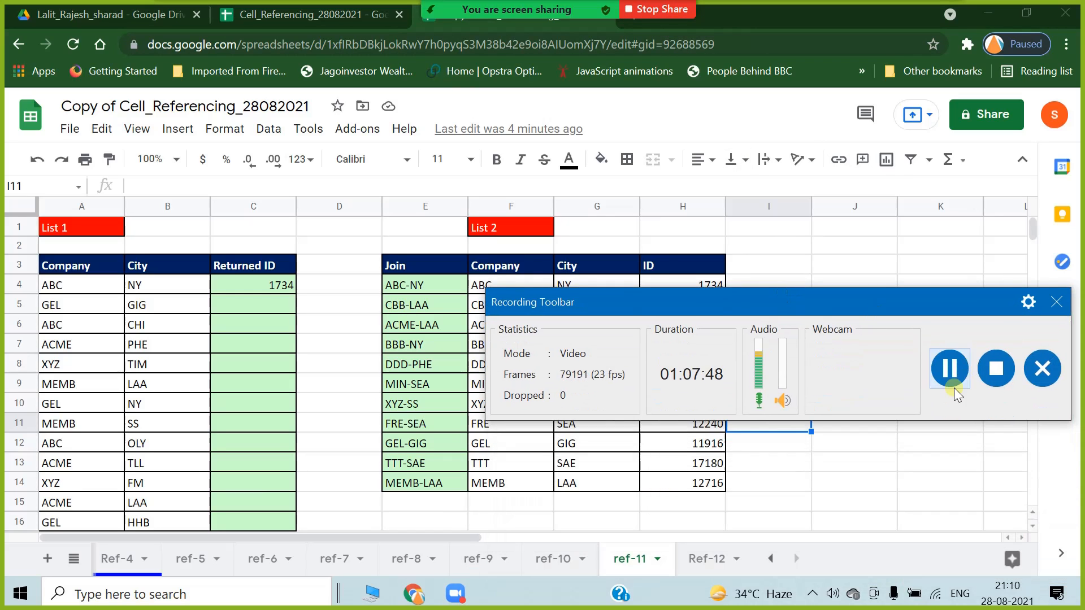